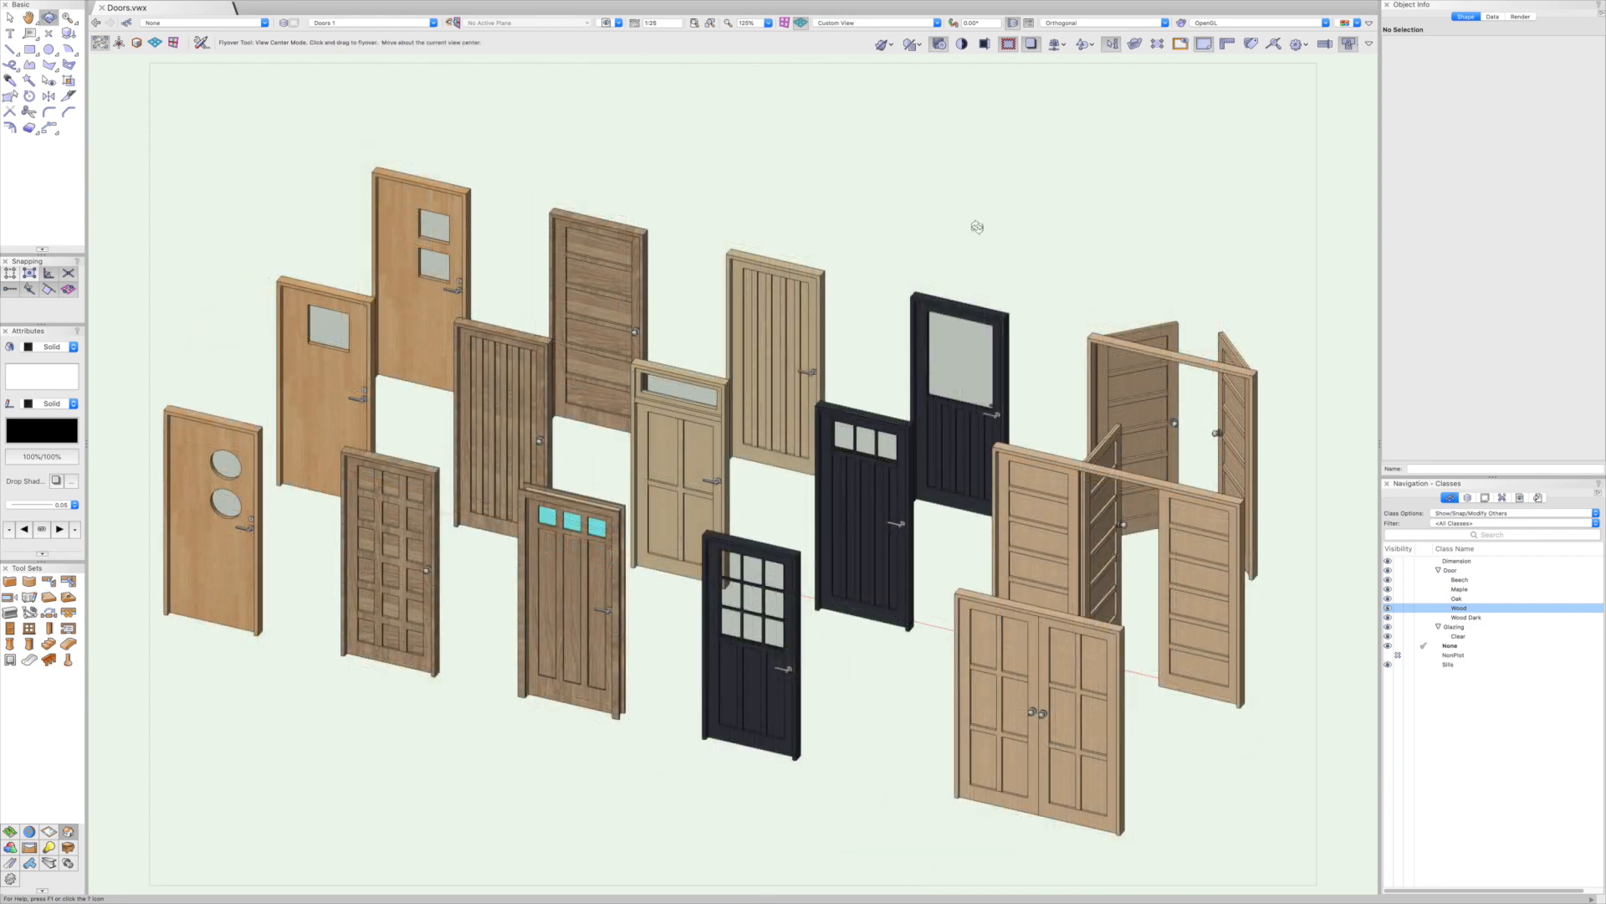
Browse the Door Hardware, Door Styles and Door Textures folders of the open Doors.vwx file in the Resource Manager
{"action": "key", "text": "ctrl+r"}
{"action": "left_click_drag", "start_coordinate": [1084, 320], "coordinate": [799, 173]}
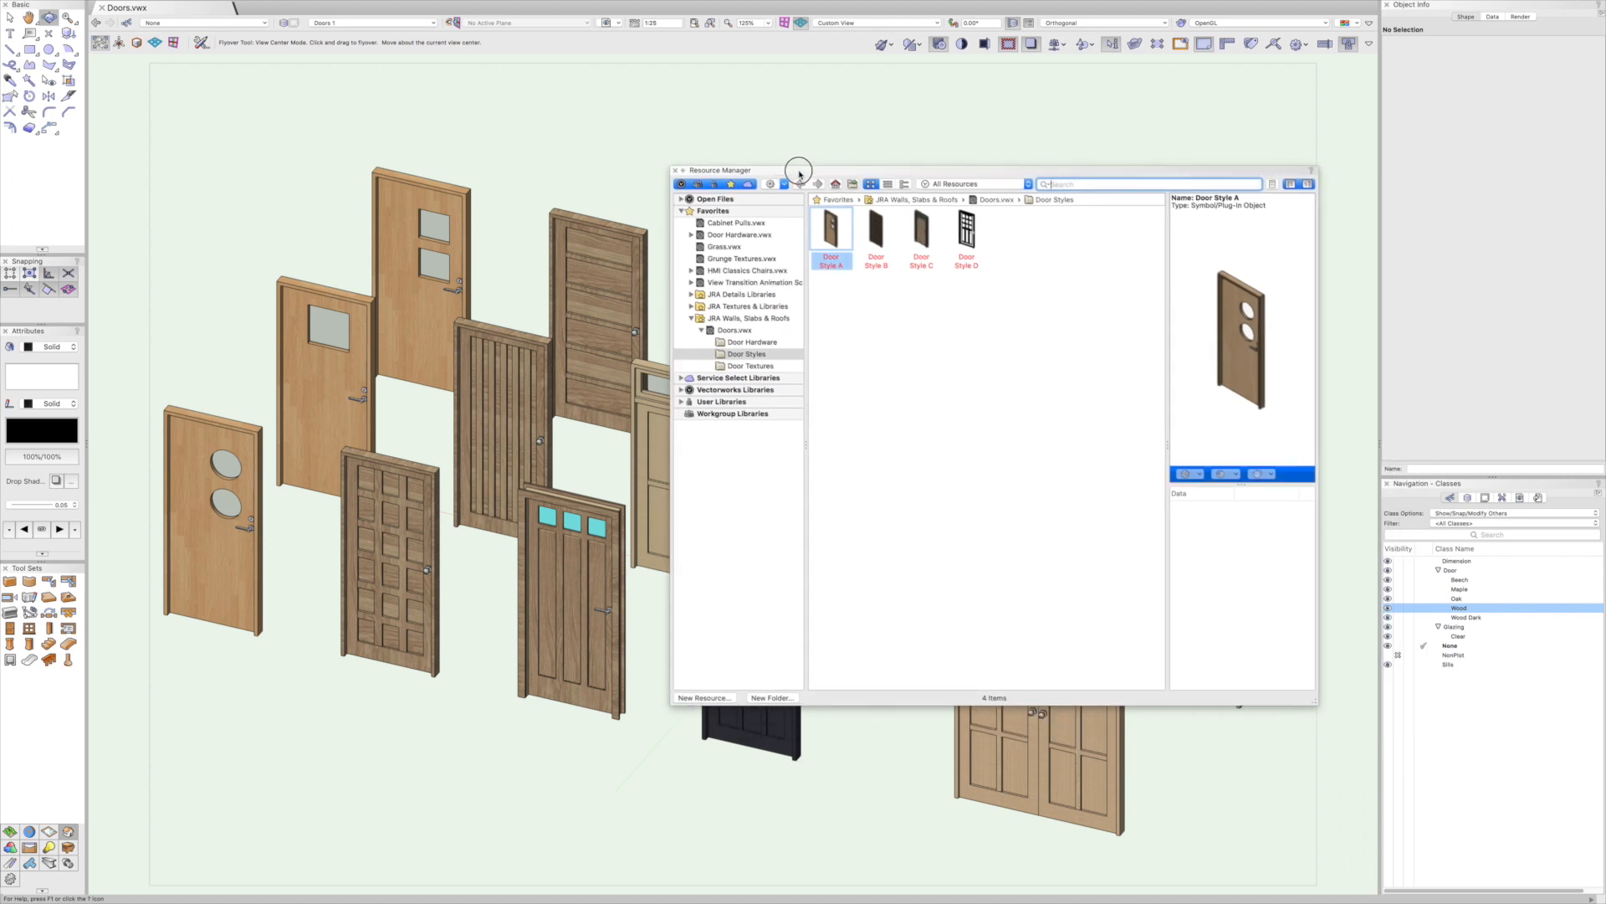
{"action": "left_click", "coordinate": [681, 200]}
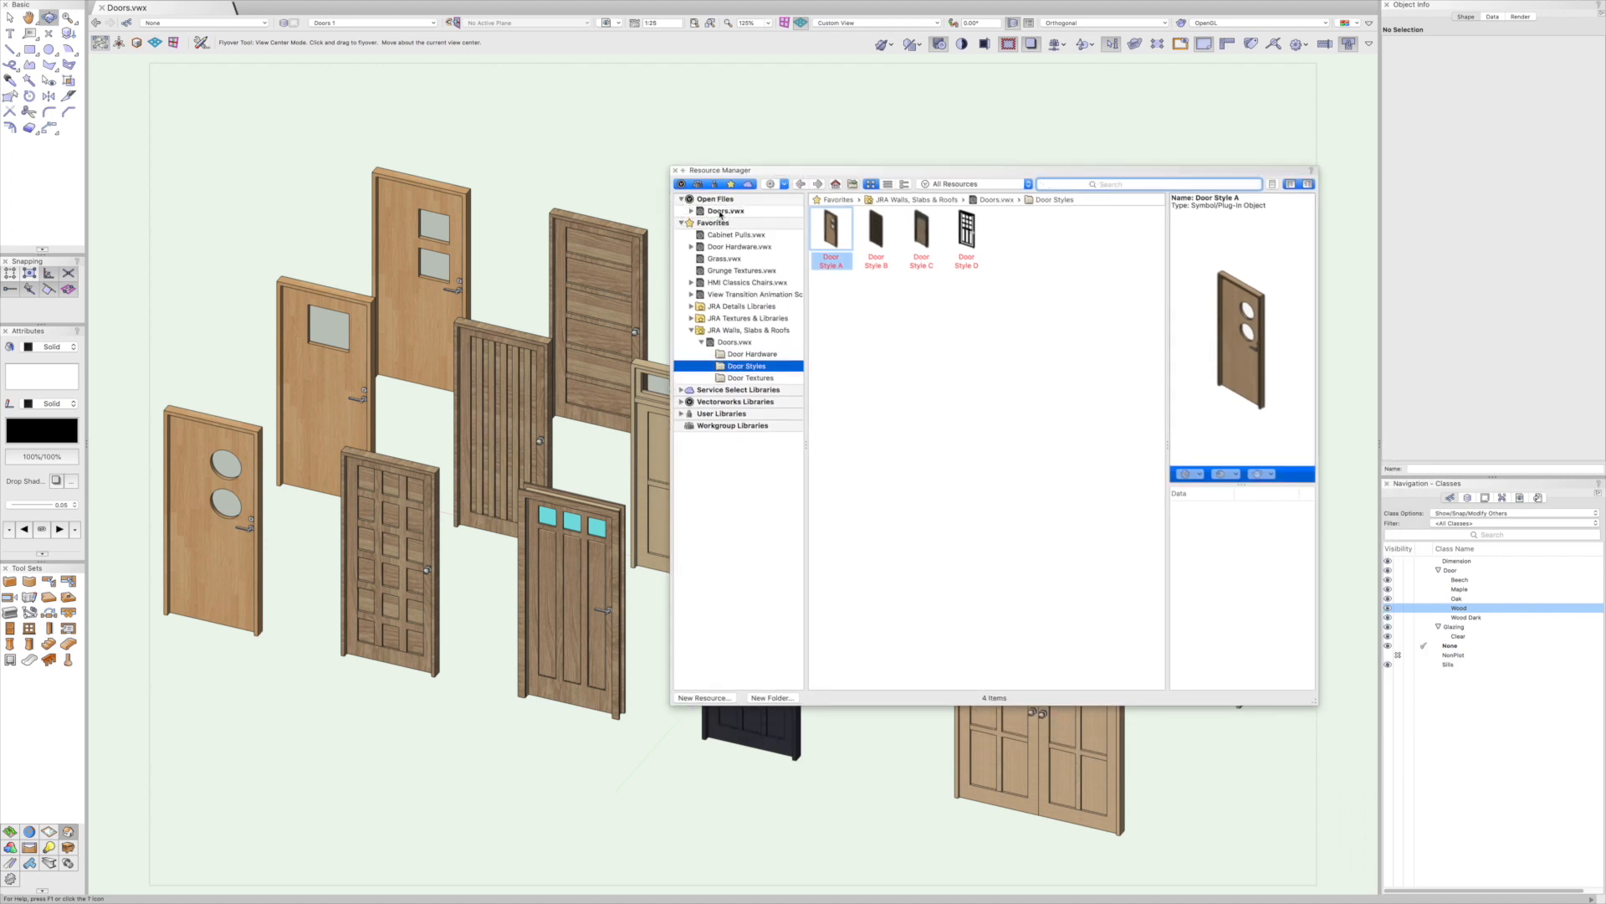
{"action": "left_click", "coordinate": [724, 212]}
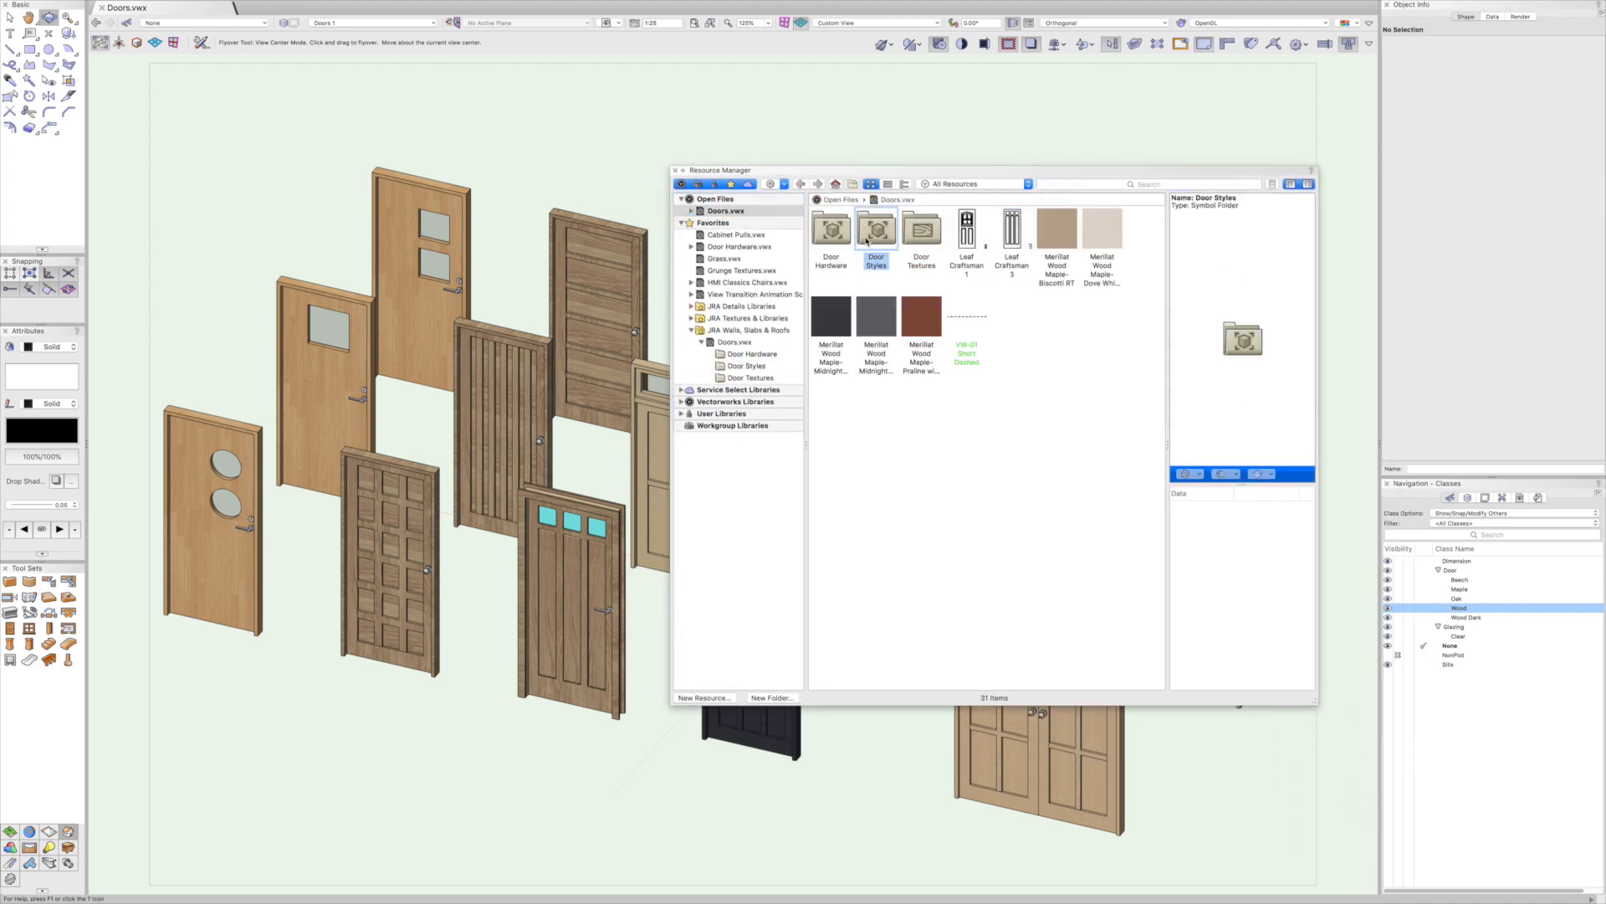
{"action": "left_click", "coordinate": [859, 240]}
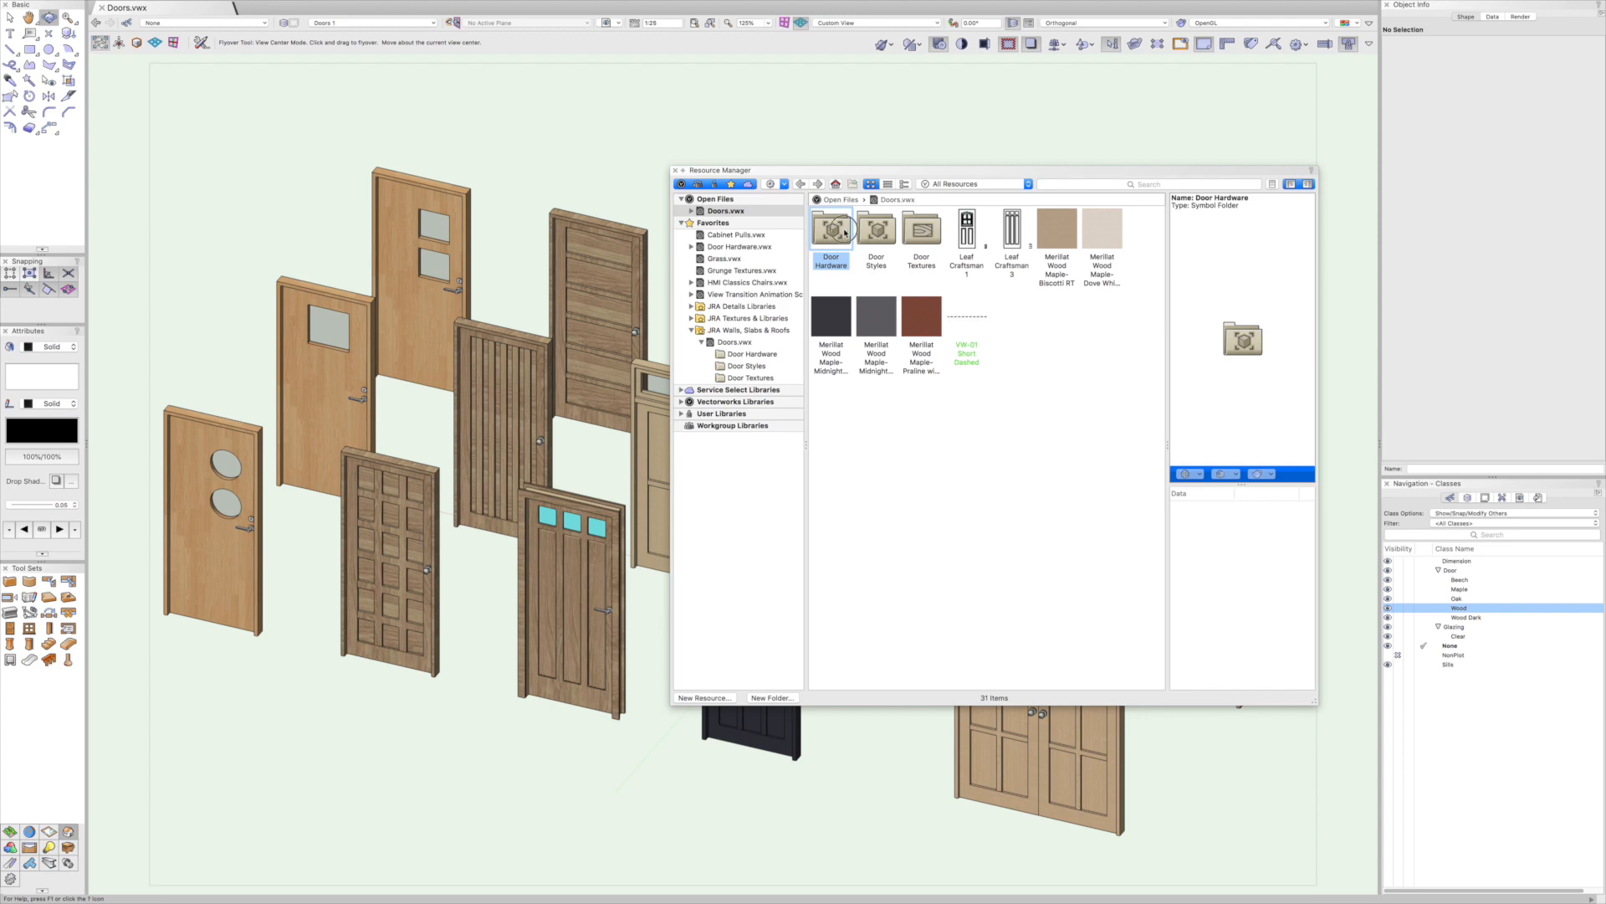
{"action": "double_click", "coordinate": [847, 235]}
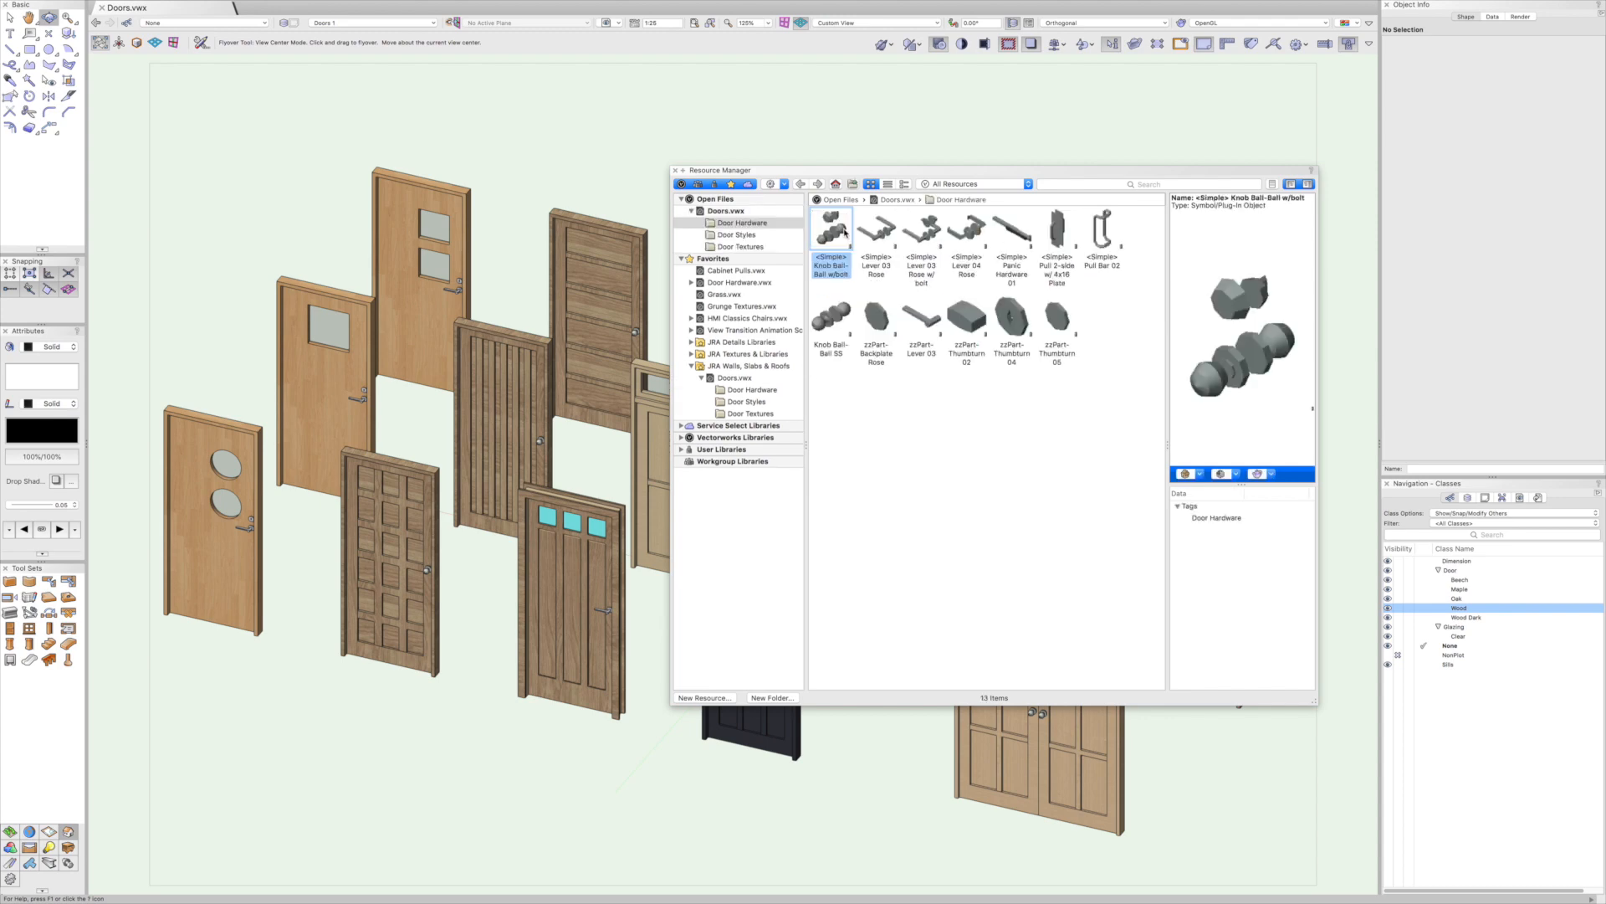
{"action": "left_click", "coordinate": [736, 234]}
{"action": "left_click", "coordinate": [744, 248]}
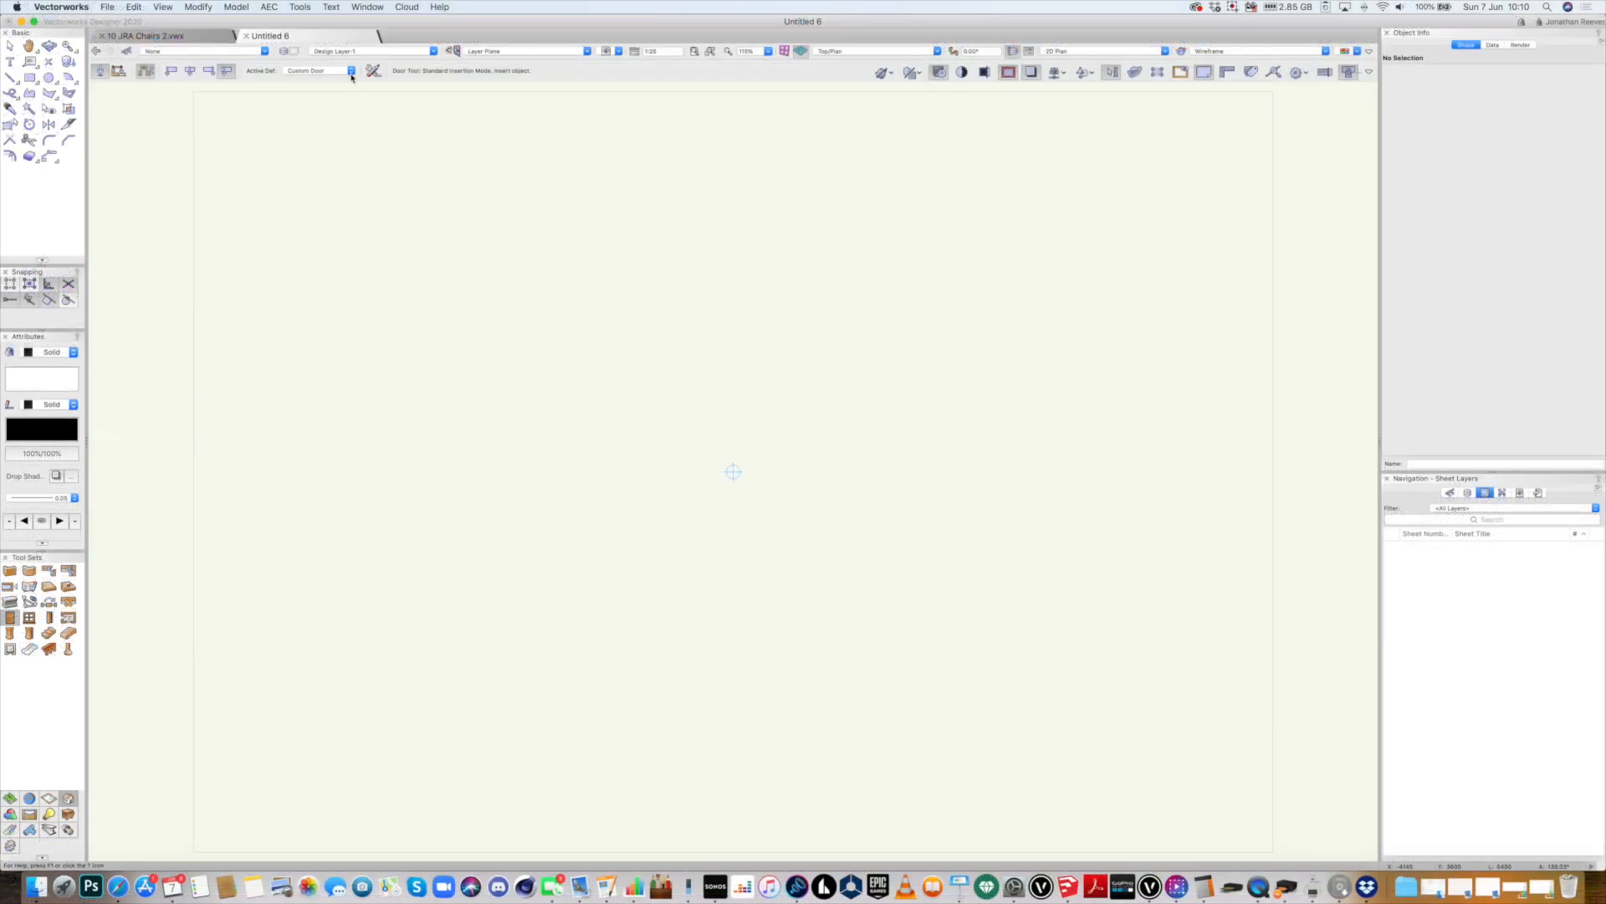
Configure the Door tool's jamb preferences for an unstyled door with a shim gap of 0
{"action": "left_click", "coordinate": [373, 71]}
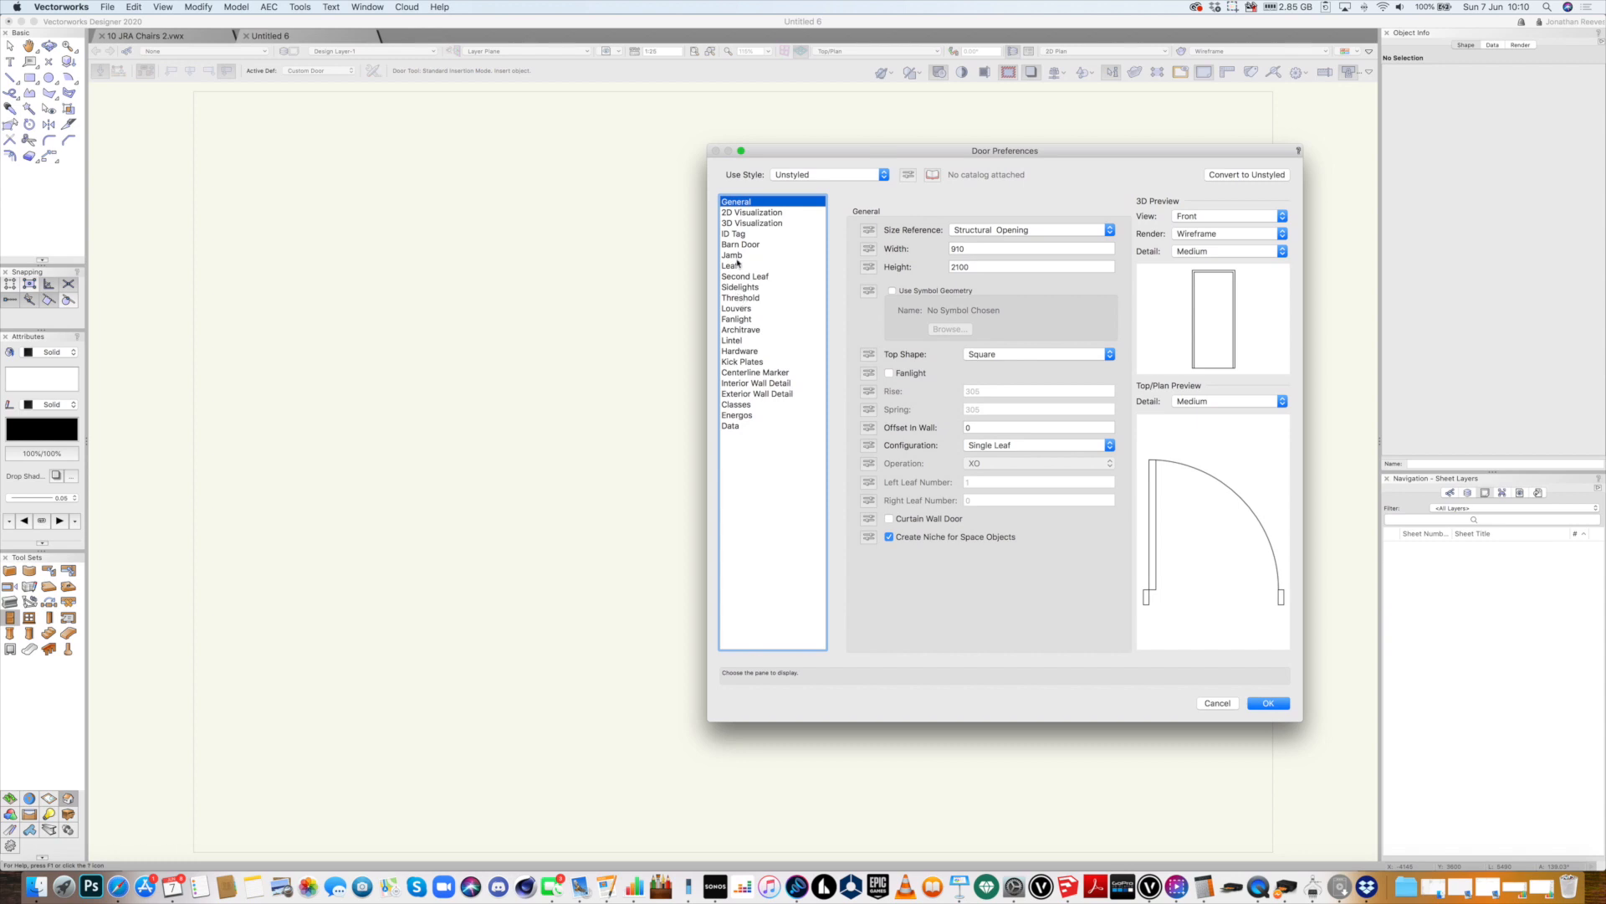
{"action": "left_click", "coordinate": [733, 255]}
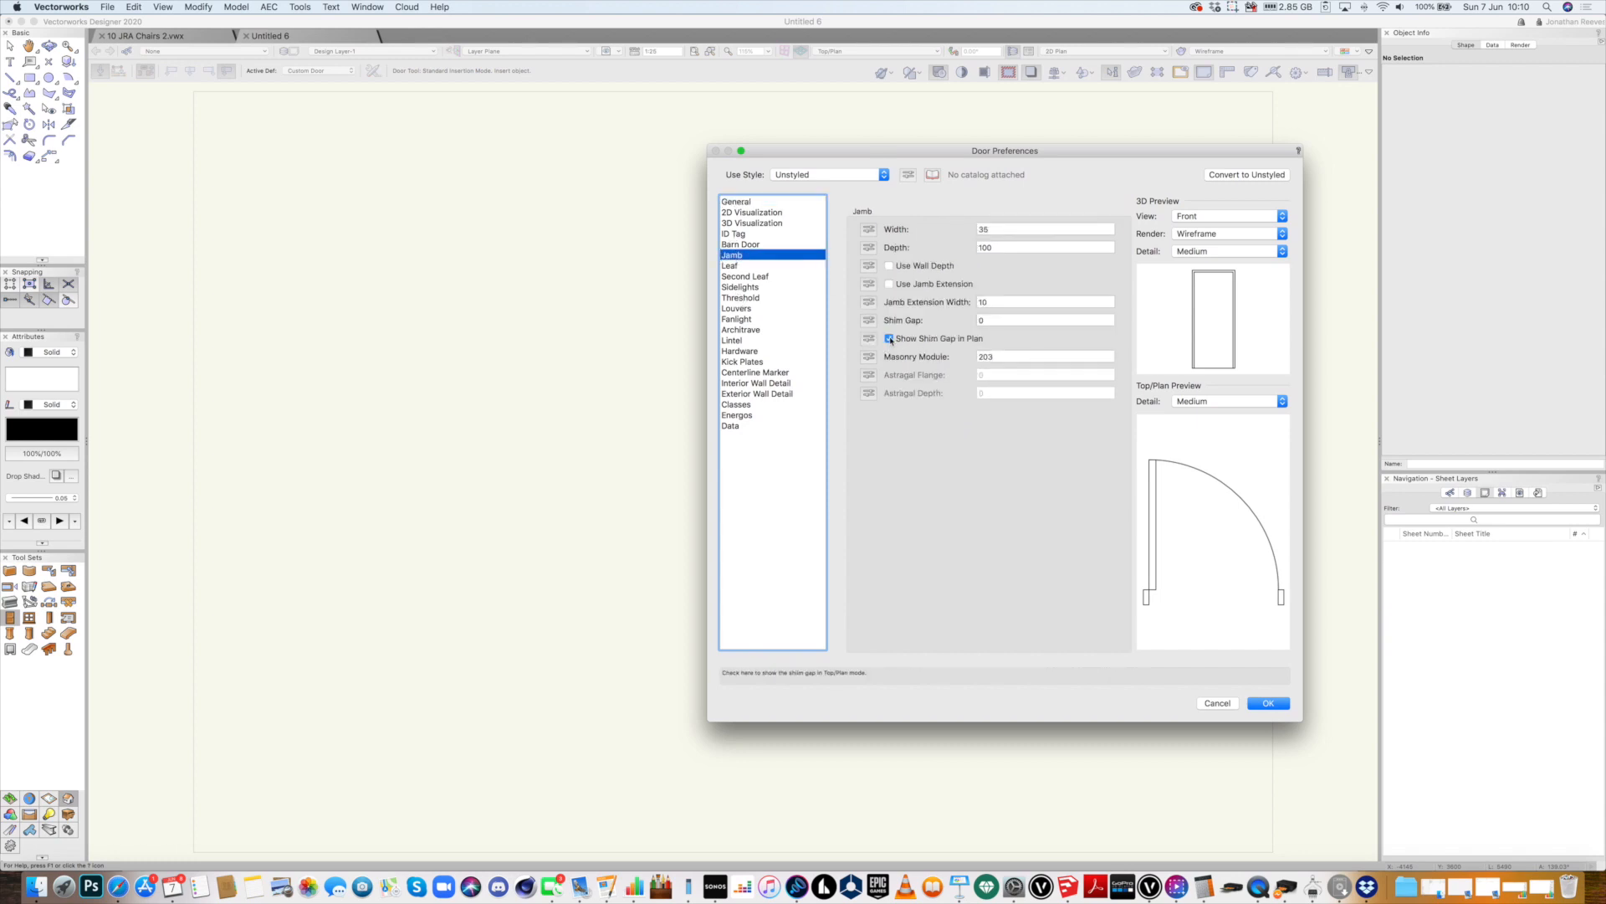
{"action": "left_click", "coordinate": [989, 321]}
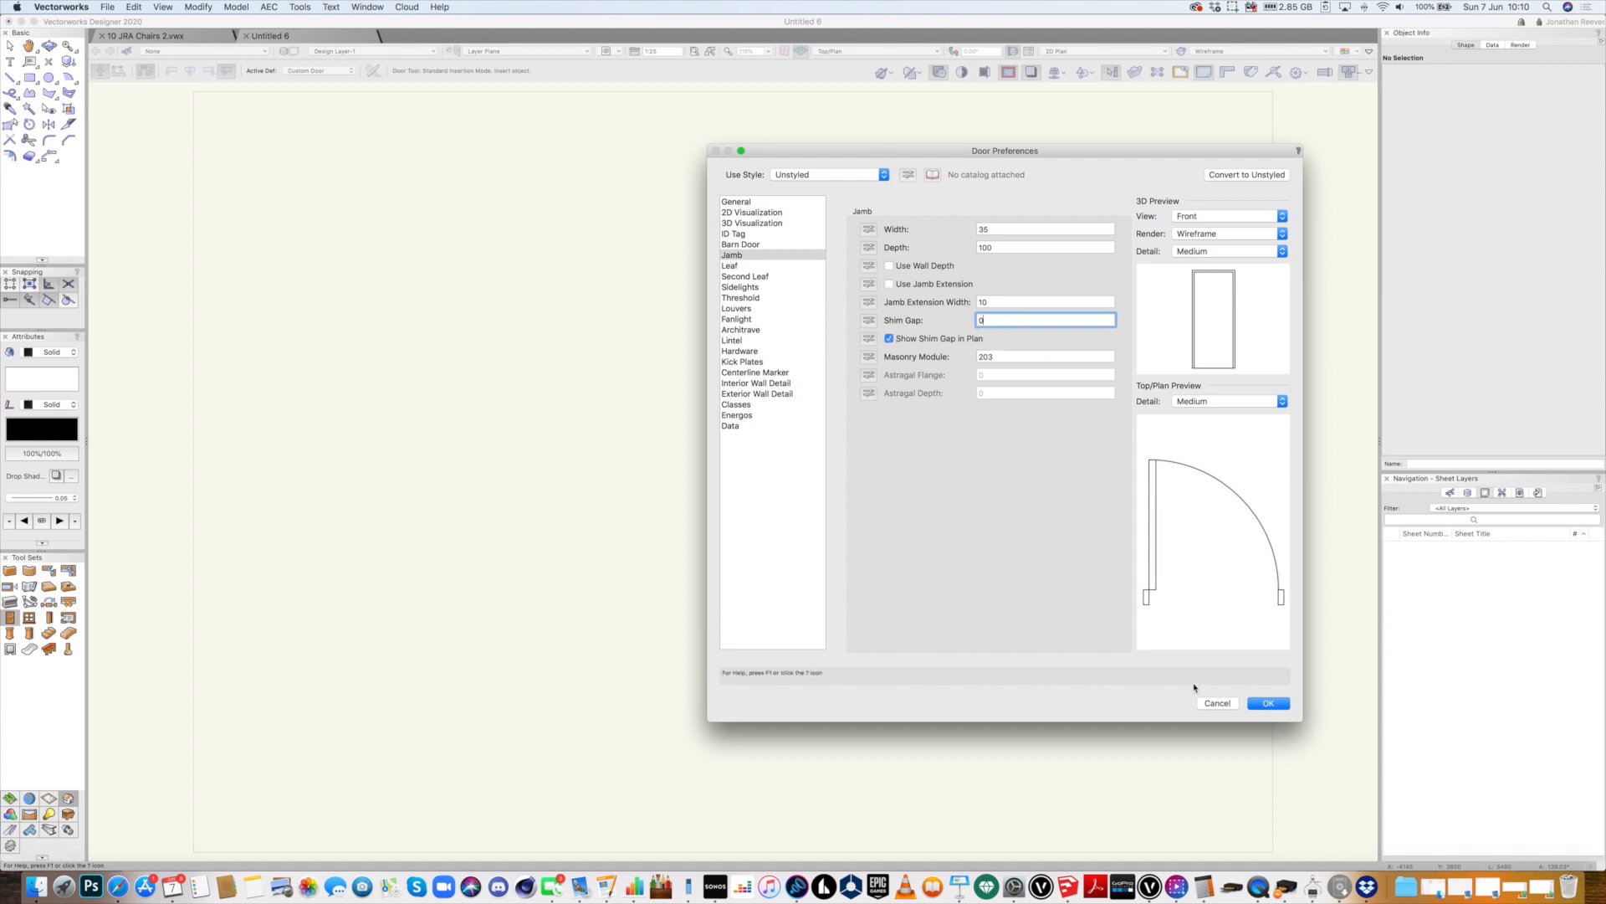
{"action": "left_click", "coordinate": [1269, 703]}
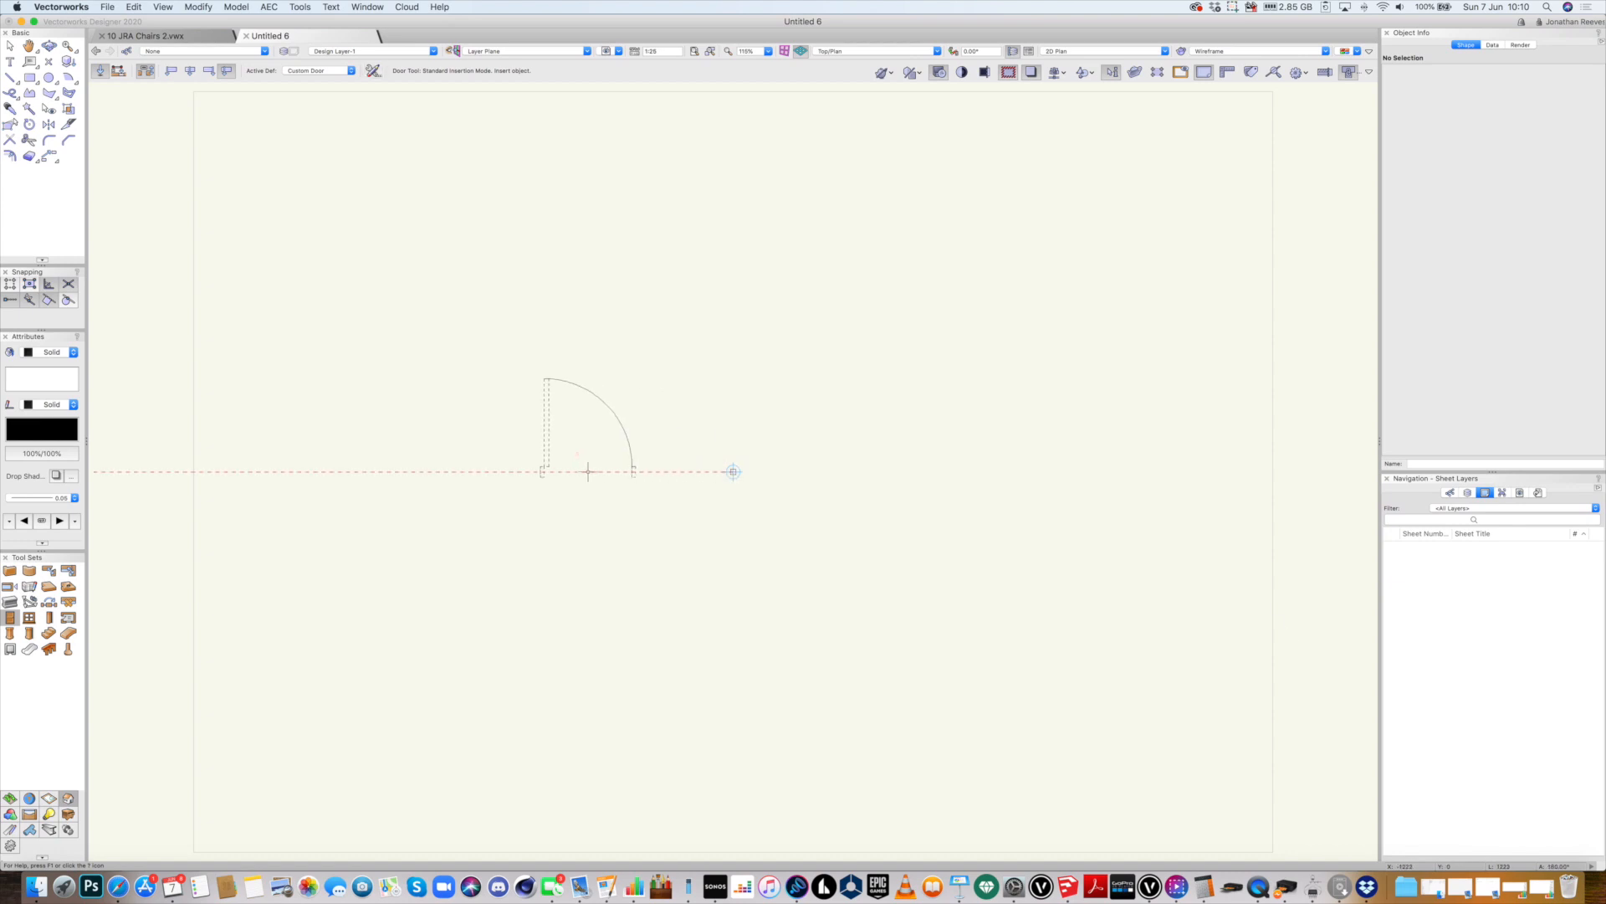
Insert an unrotated door on the horizontal axis, well to the left of the drawing's origin
{"action": "left_click", "coordinate": [352, 471]}
{"action": "left_click", "coordinate": [352, 471]}
{"action": "key", "text": "x"}
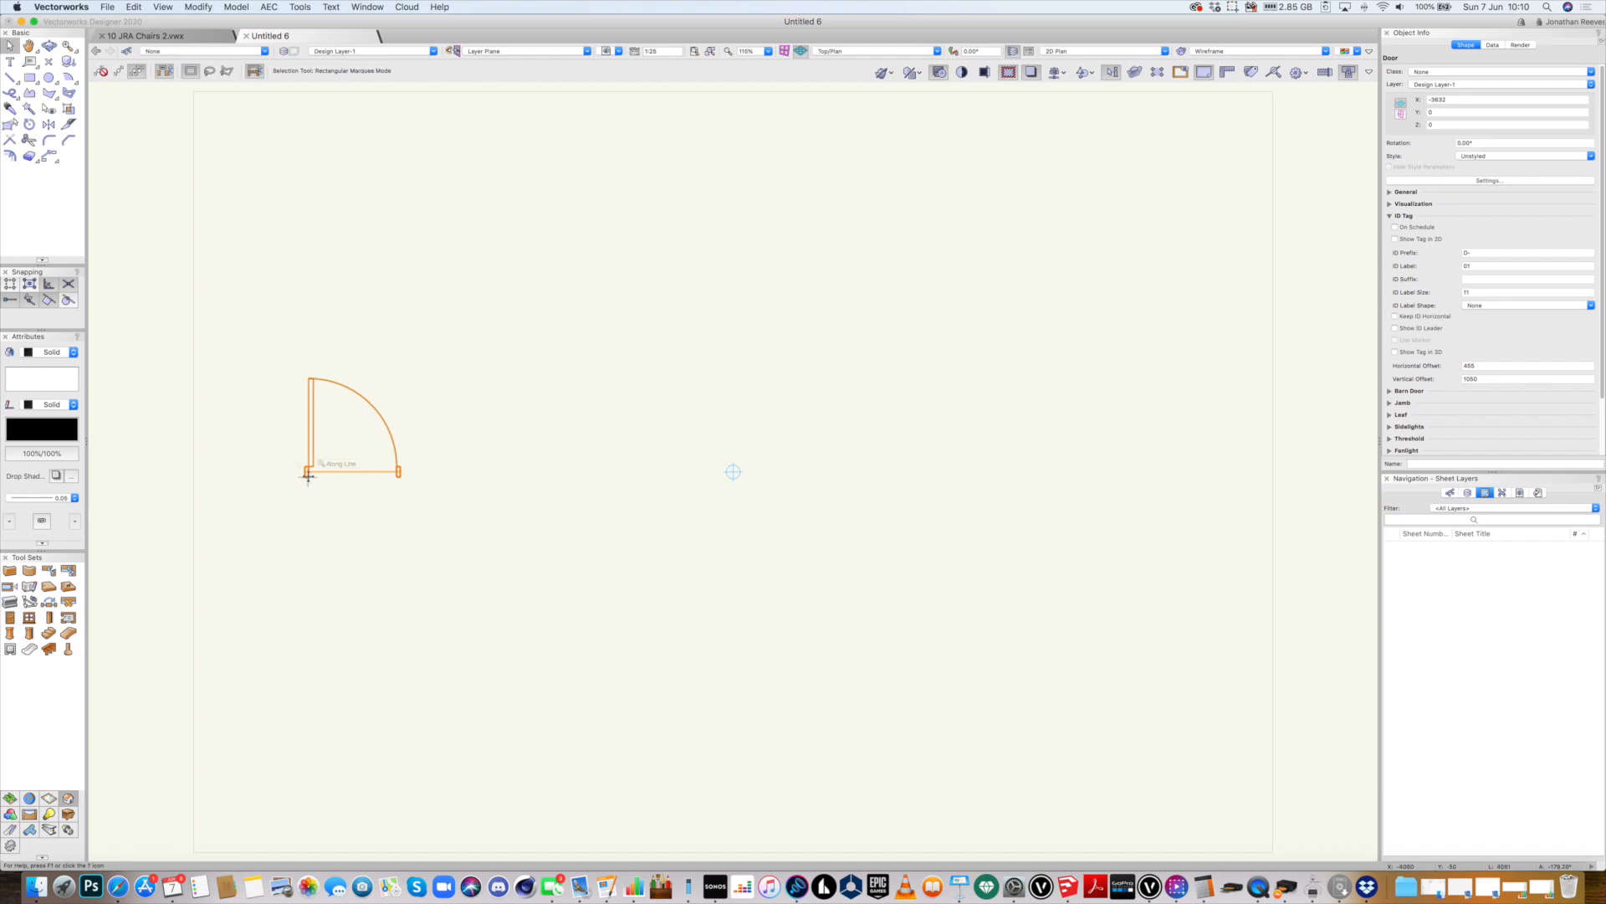
Duplicate the door four times to the right at 2000 spacing to form a row of five
{"action": "left_click_drag", "start_coordinate": [306, 476], "coordinate": [444, 482]}
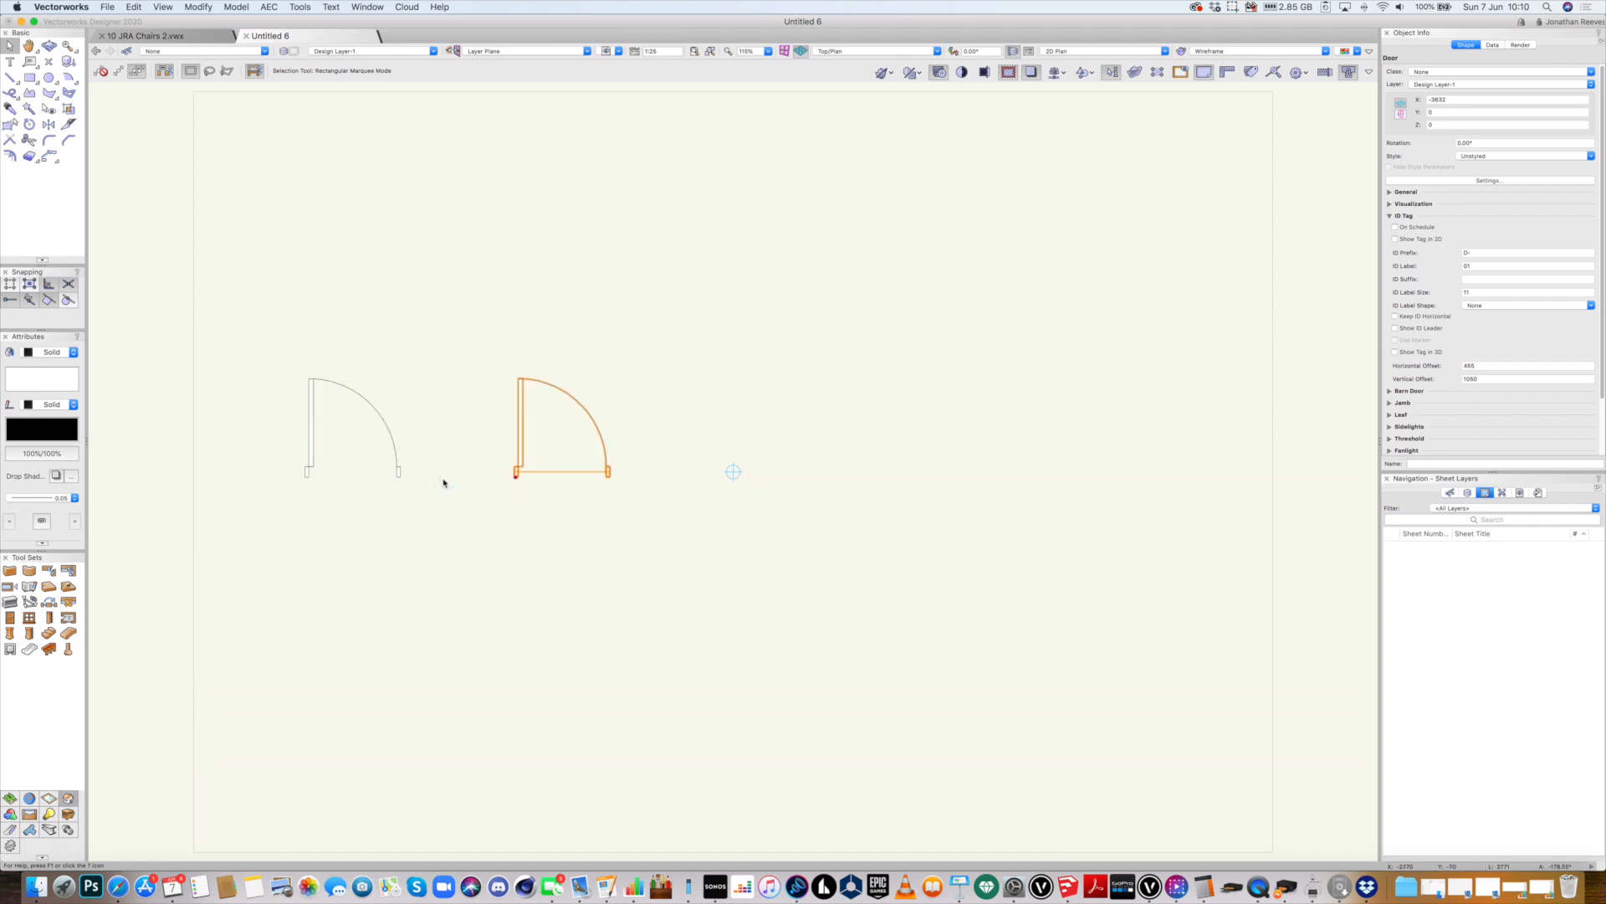
{"action": "key", "text": "super+d"}
{"action": "key", "text": "super+d"}
{"action": "key", "text": "super+d"}
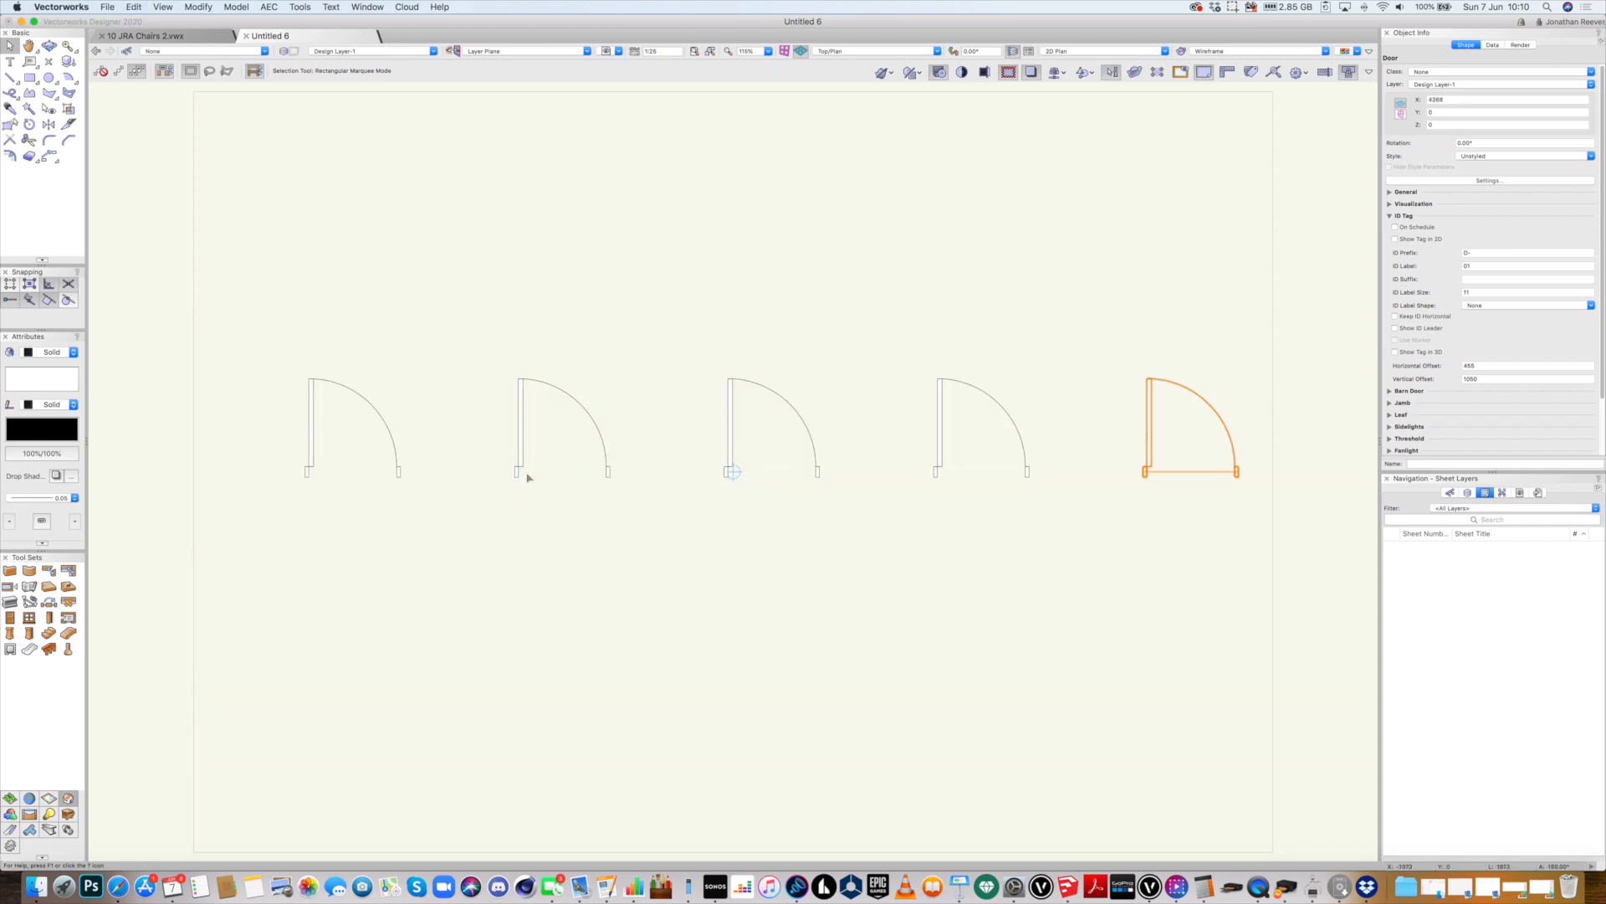
Show the row of doors in a Right Isometric view and fit all of them in the window
{"action": "left_click", "coordinate": [862, 52]}
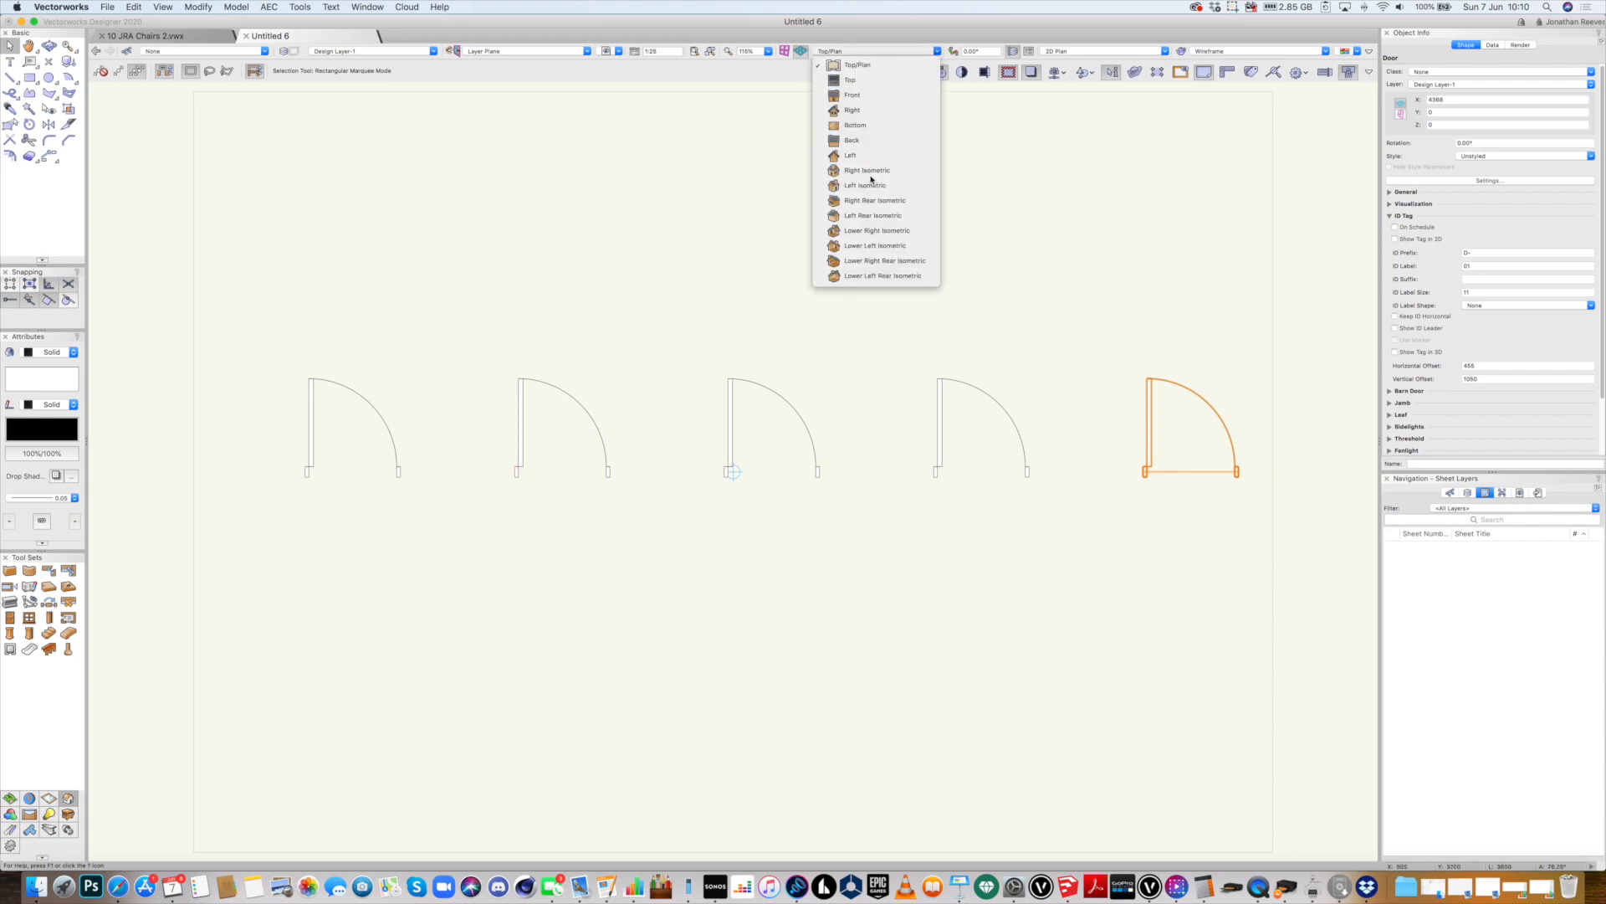
{"action": "left_click", "coordinate": [868, 243]}
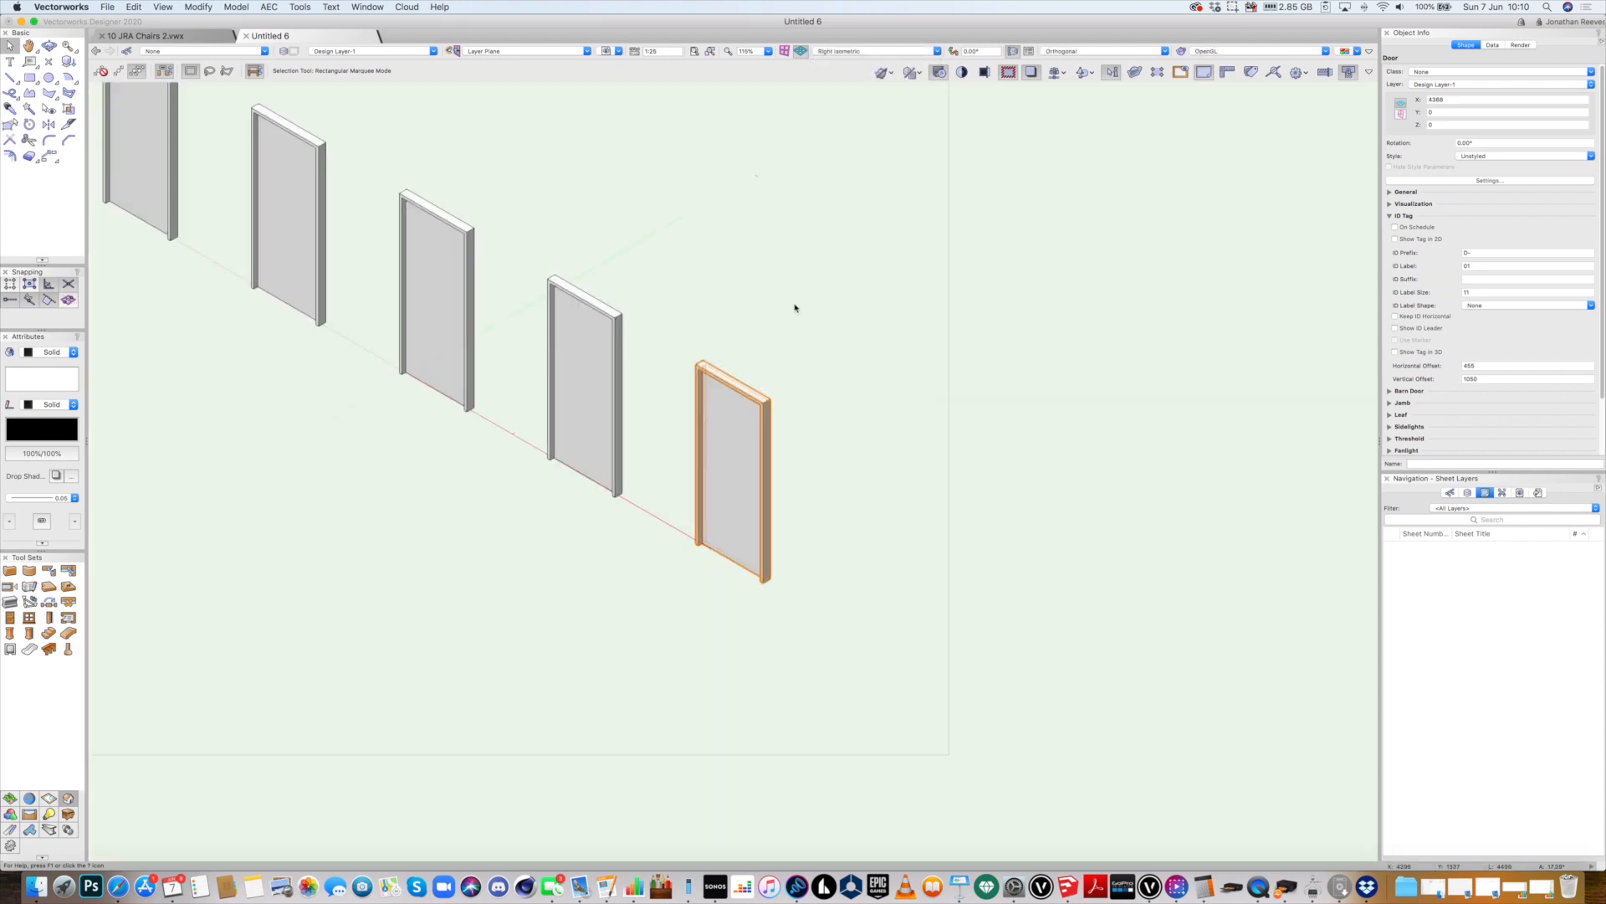
{"action": "key", "text": "super+6"}
{"action": "left_click", "coordinate": [532, 248]}
{"action": "key", "text": "super+6"}
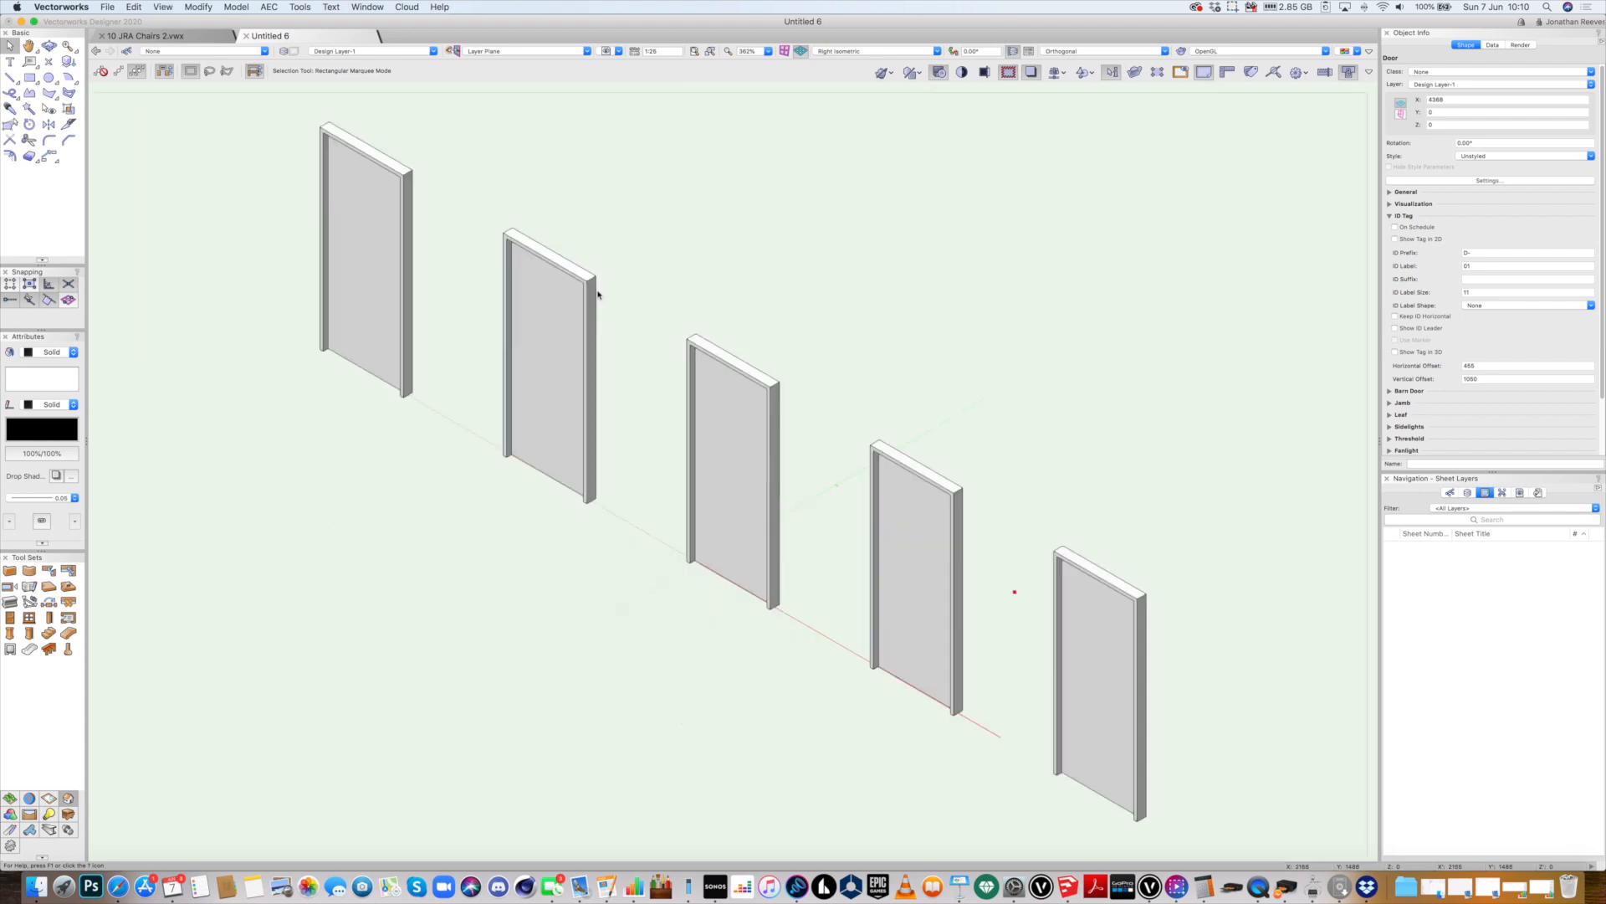
Create a new class named Door-Beech for the first door in the row
{"action": "key", "text": "super+a"}
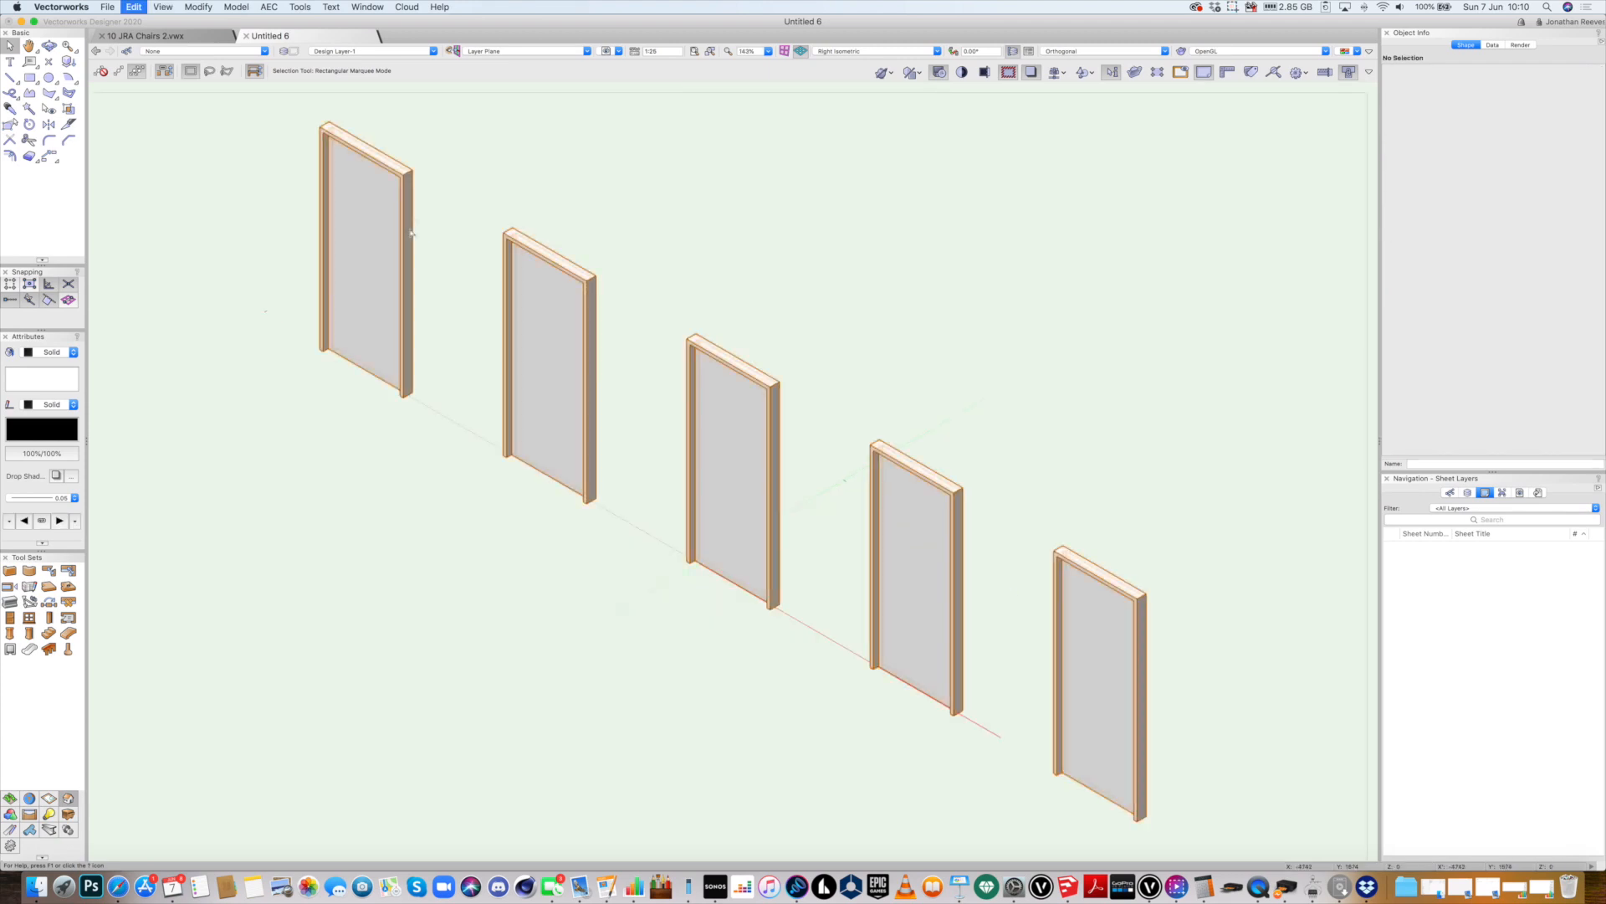
{"action": "left_click", "coordinate": [420, 198]}
{"action": "left_click", "coordinate": [408, 235]}
{"action": "left_click", "coordinate": [1431, 74]}
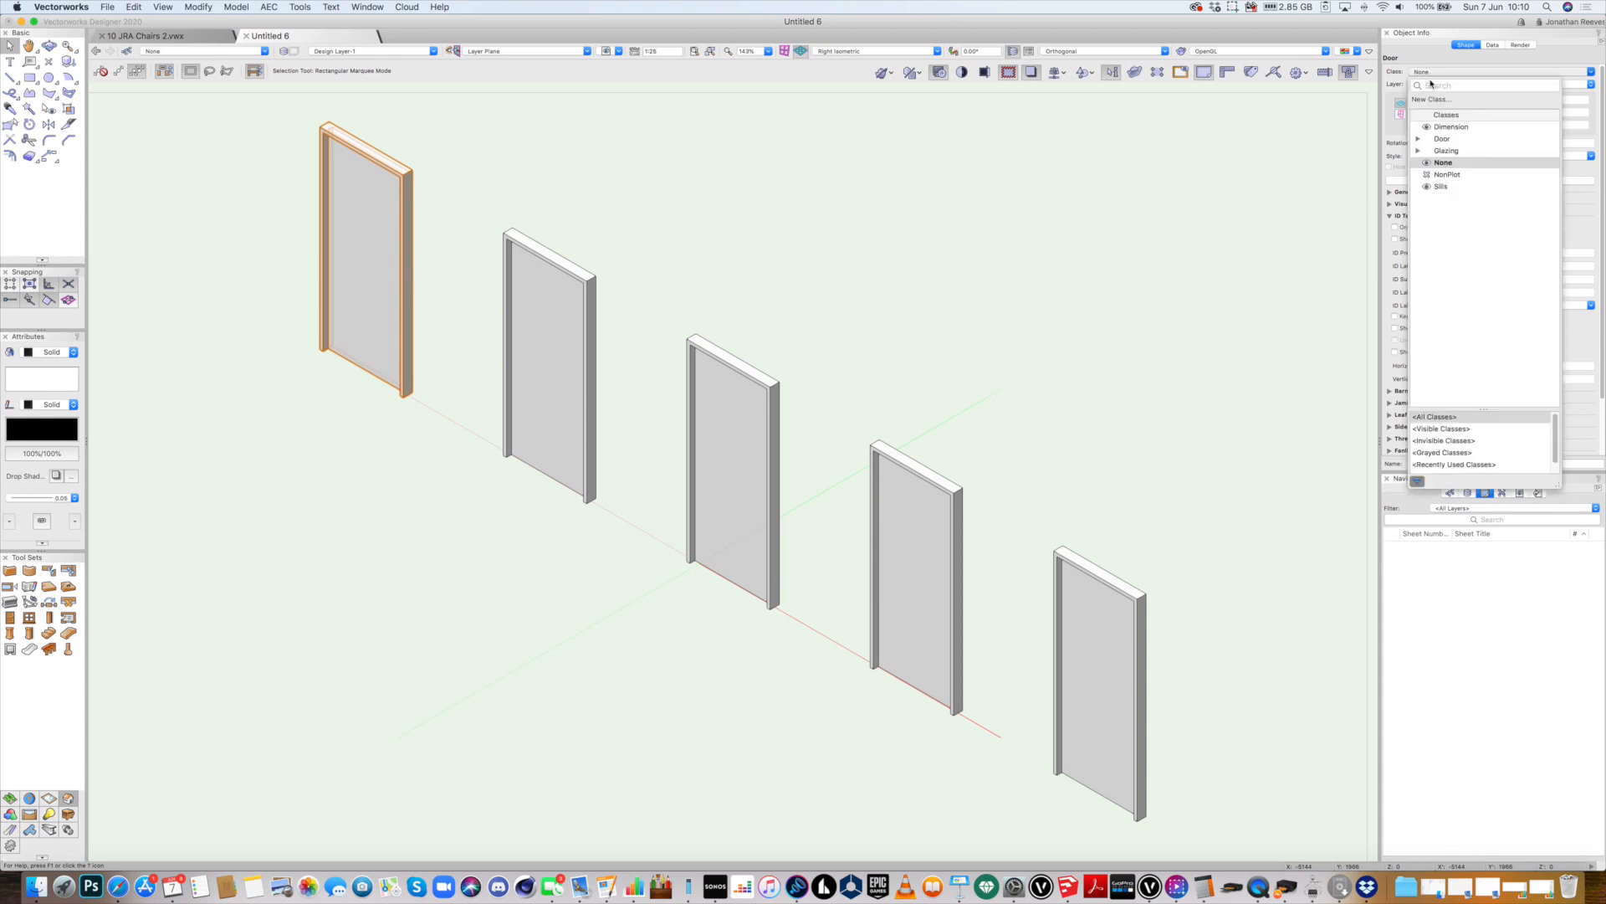
{"action": "left_click", "coordinate": [1439, 87]}
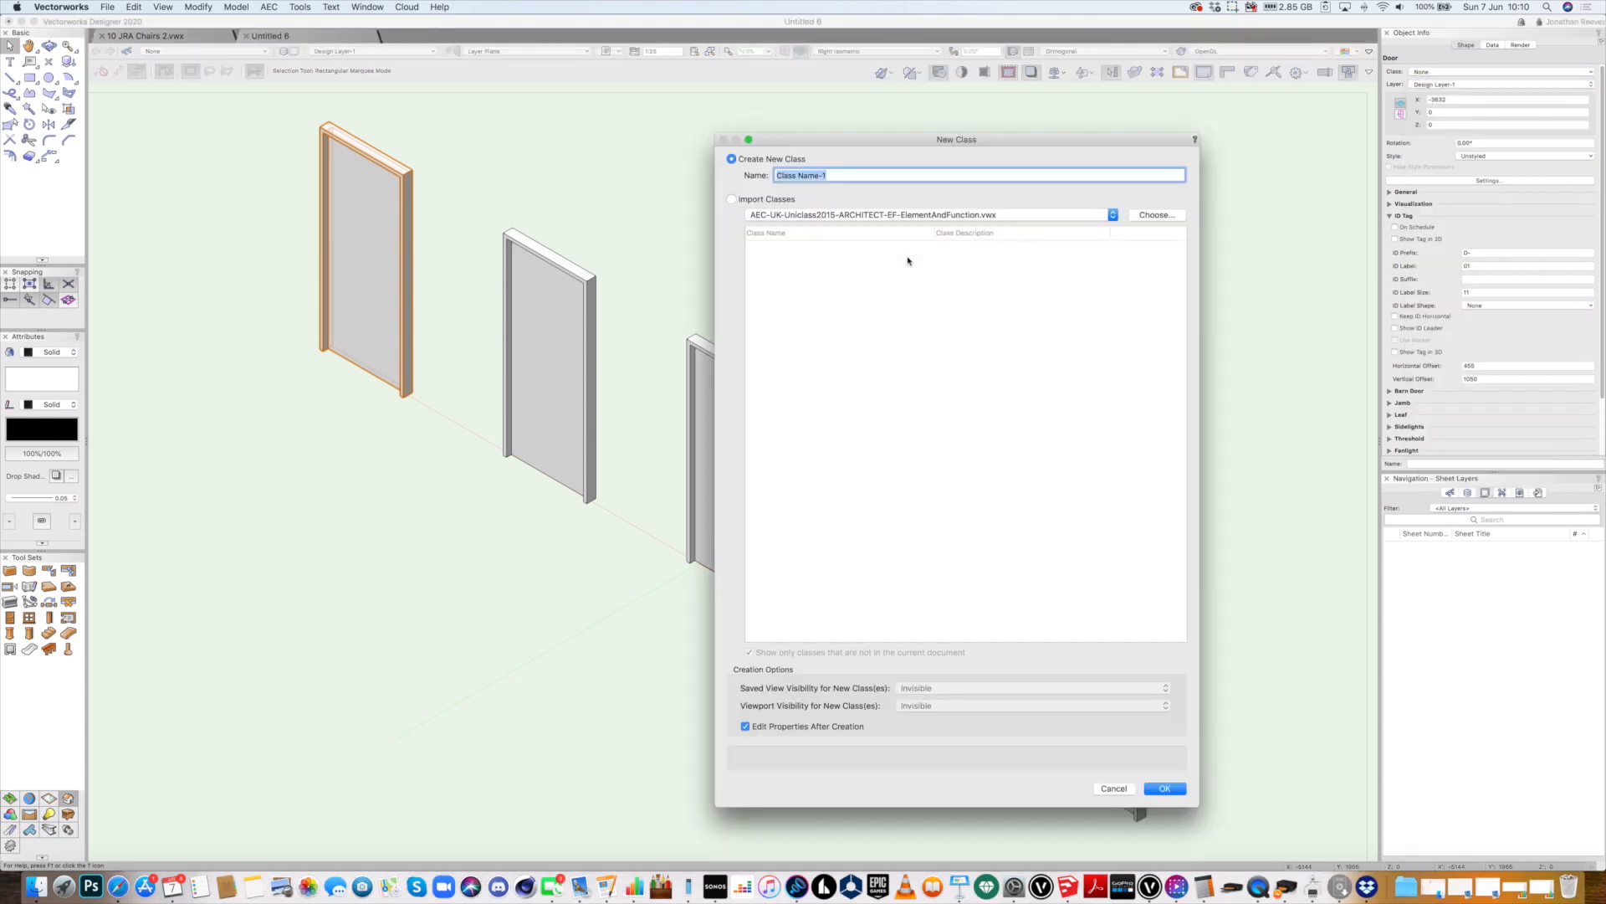
{"action": "type", "text": "Door-Beech"}
{"action": "key", "text": "Return"}
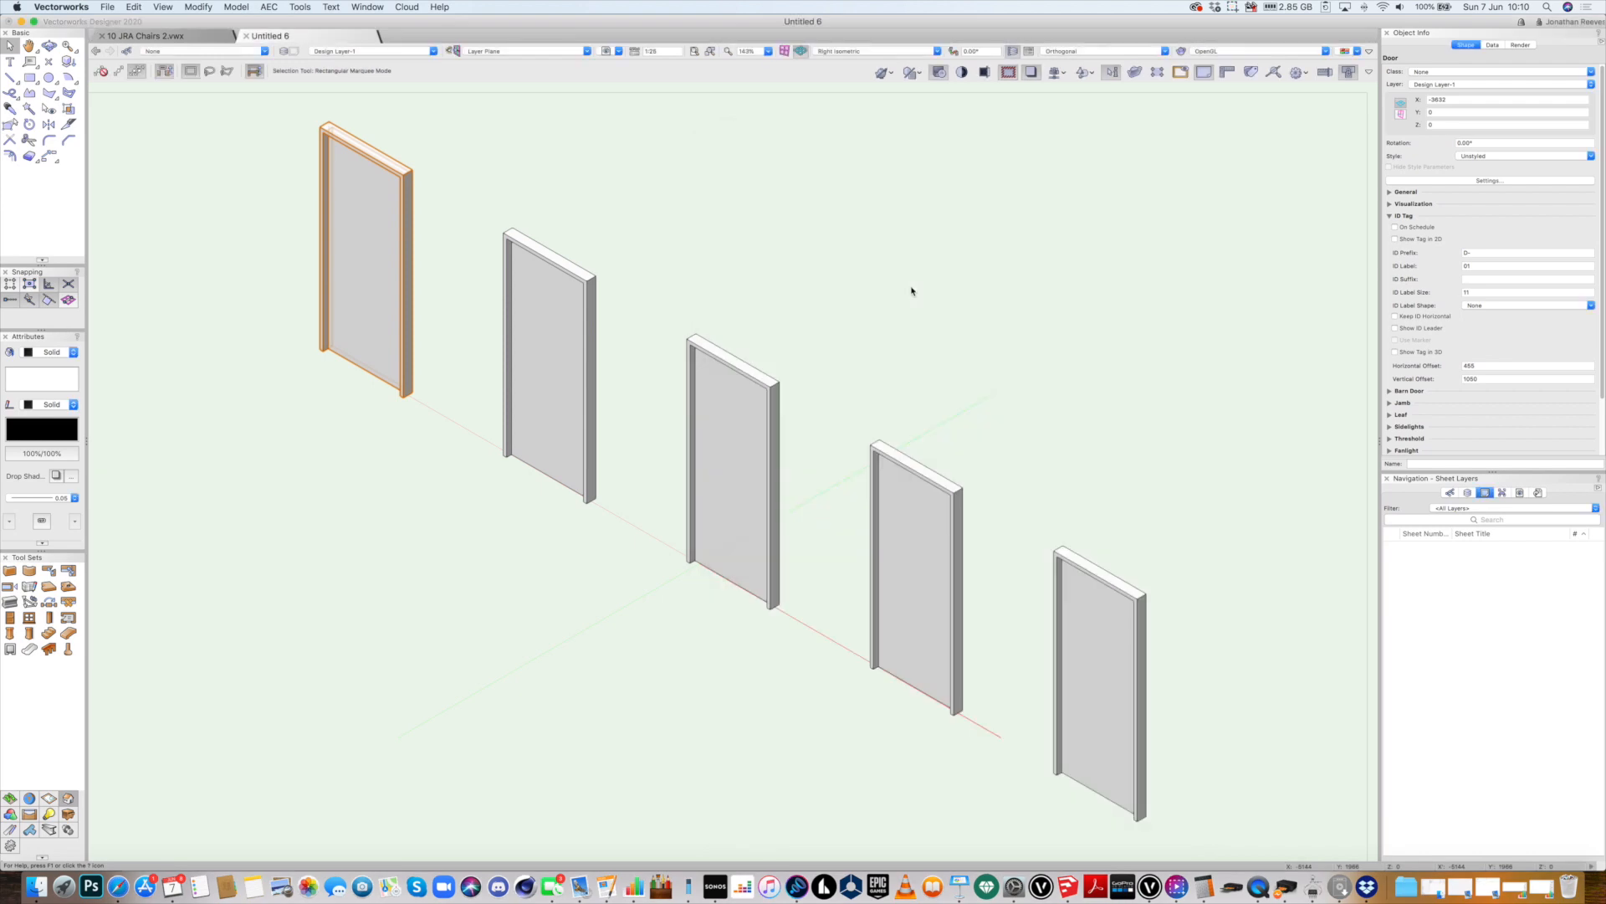
Enable Use at Creation and the object texture for the Door-Beech class
{"action": "left_click", "coordinate": [779, 270]}
{"action": "left_click", "coordinate": [693, 265]}
{"action": "left_click", "coordinate": [794, 307]}
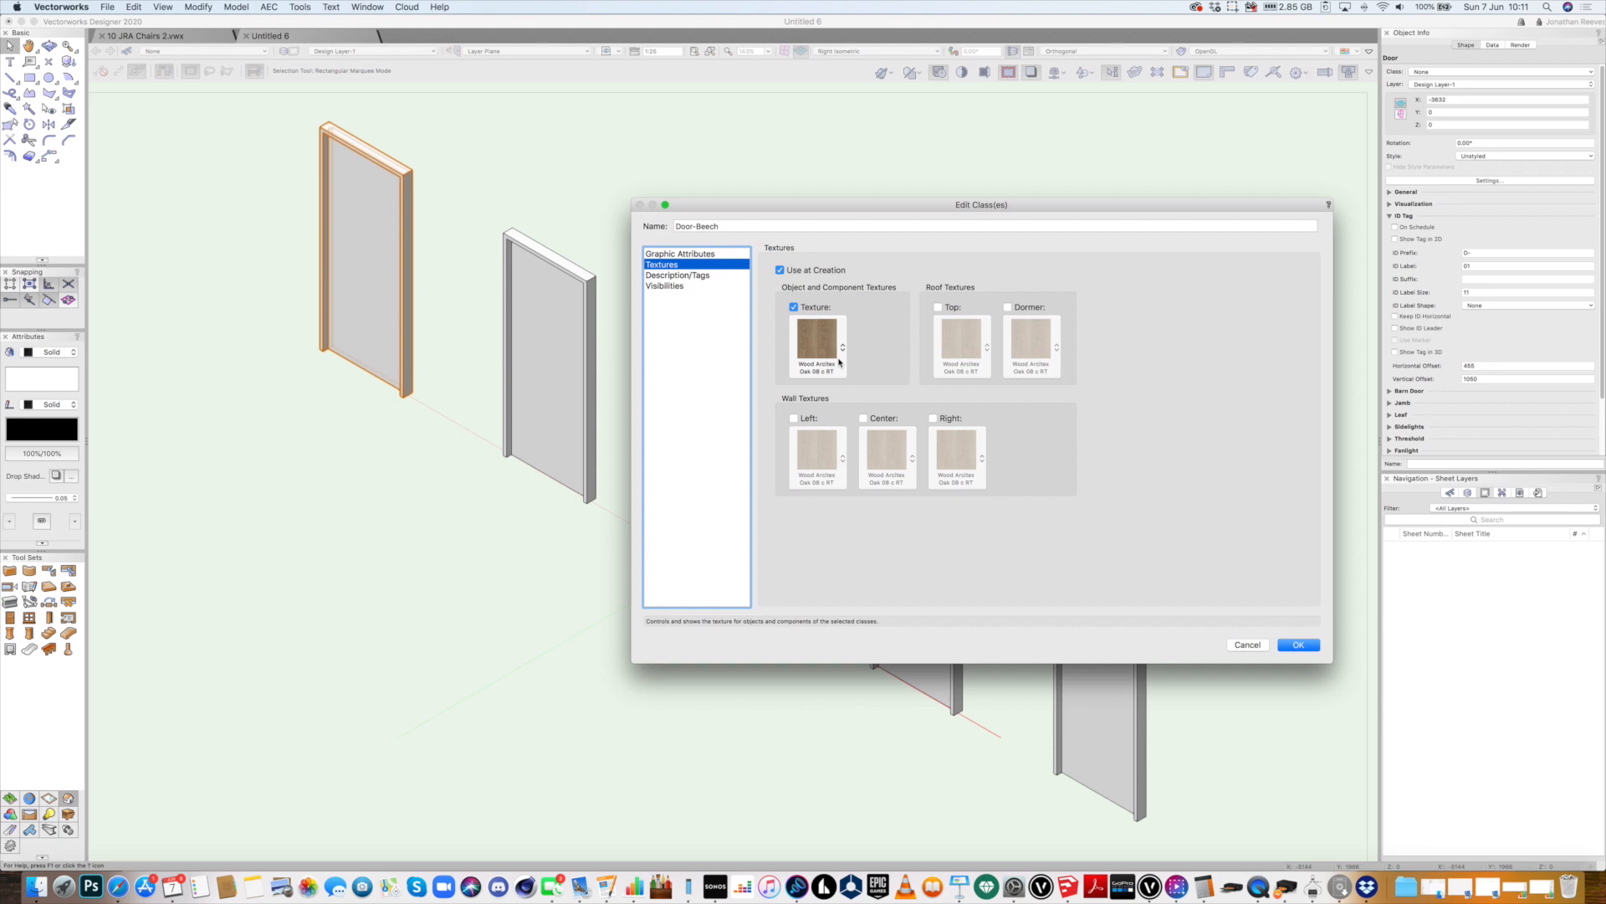
Search the texture libraries for beech and give the Door-Beech class the light brown Floor (Arroway Wood Flooring) texture
{"action": "left_click", "coordinate": [839, 363]}
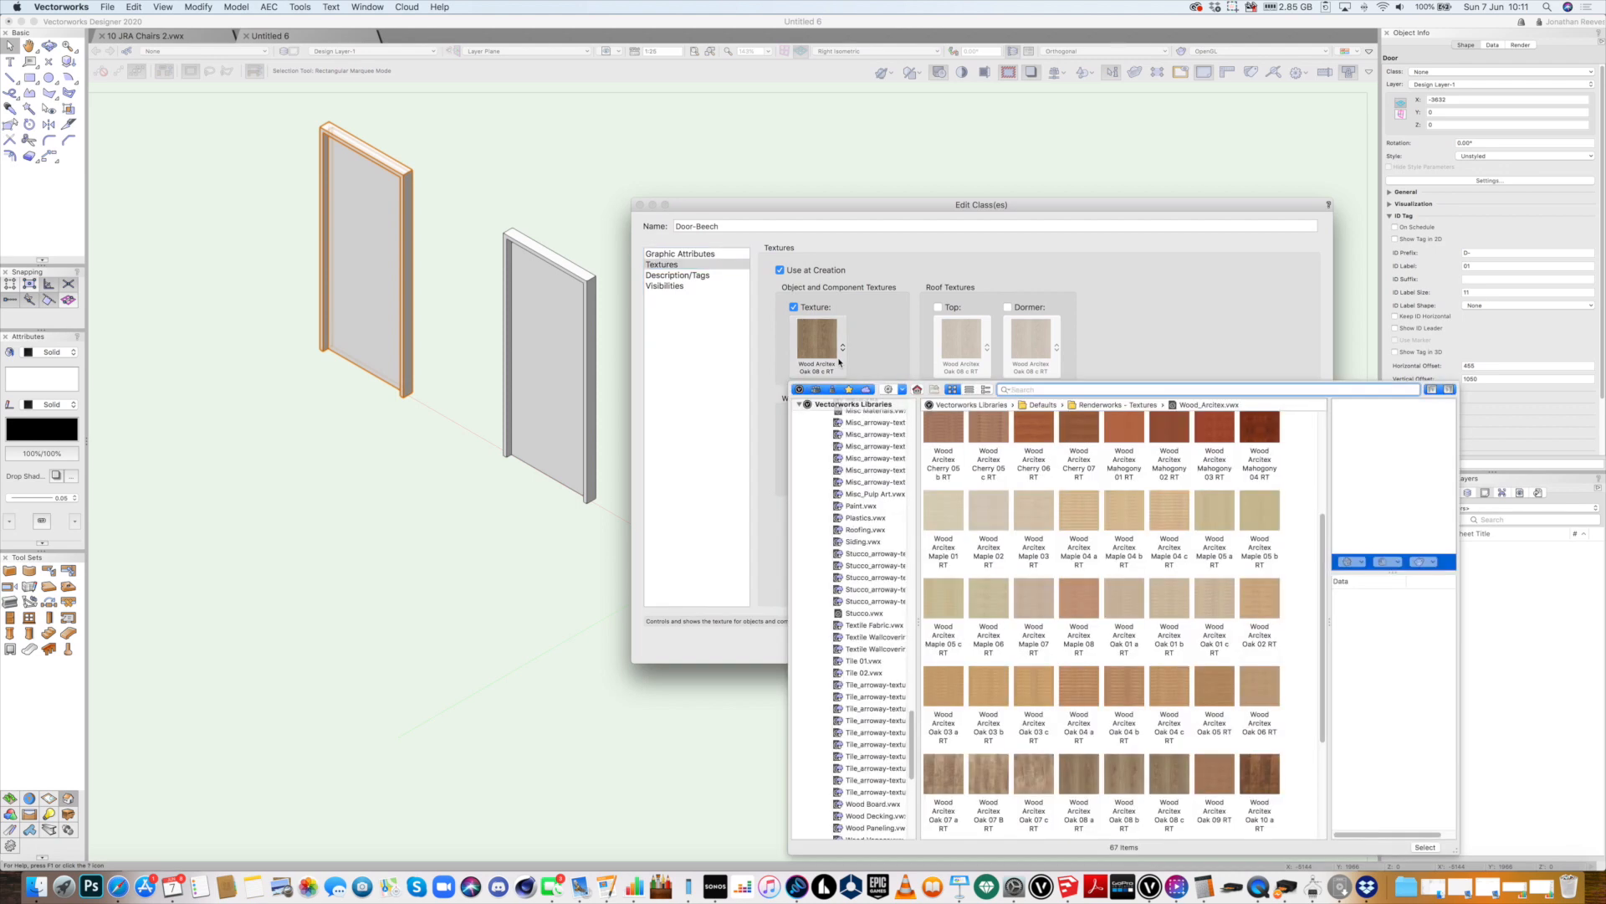
{"action": "type", "text": "beech"}
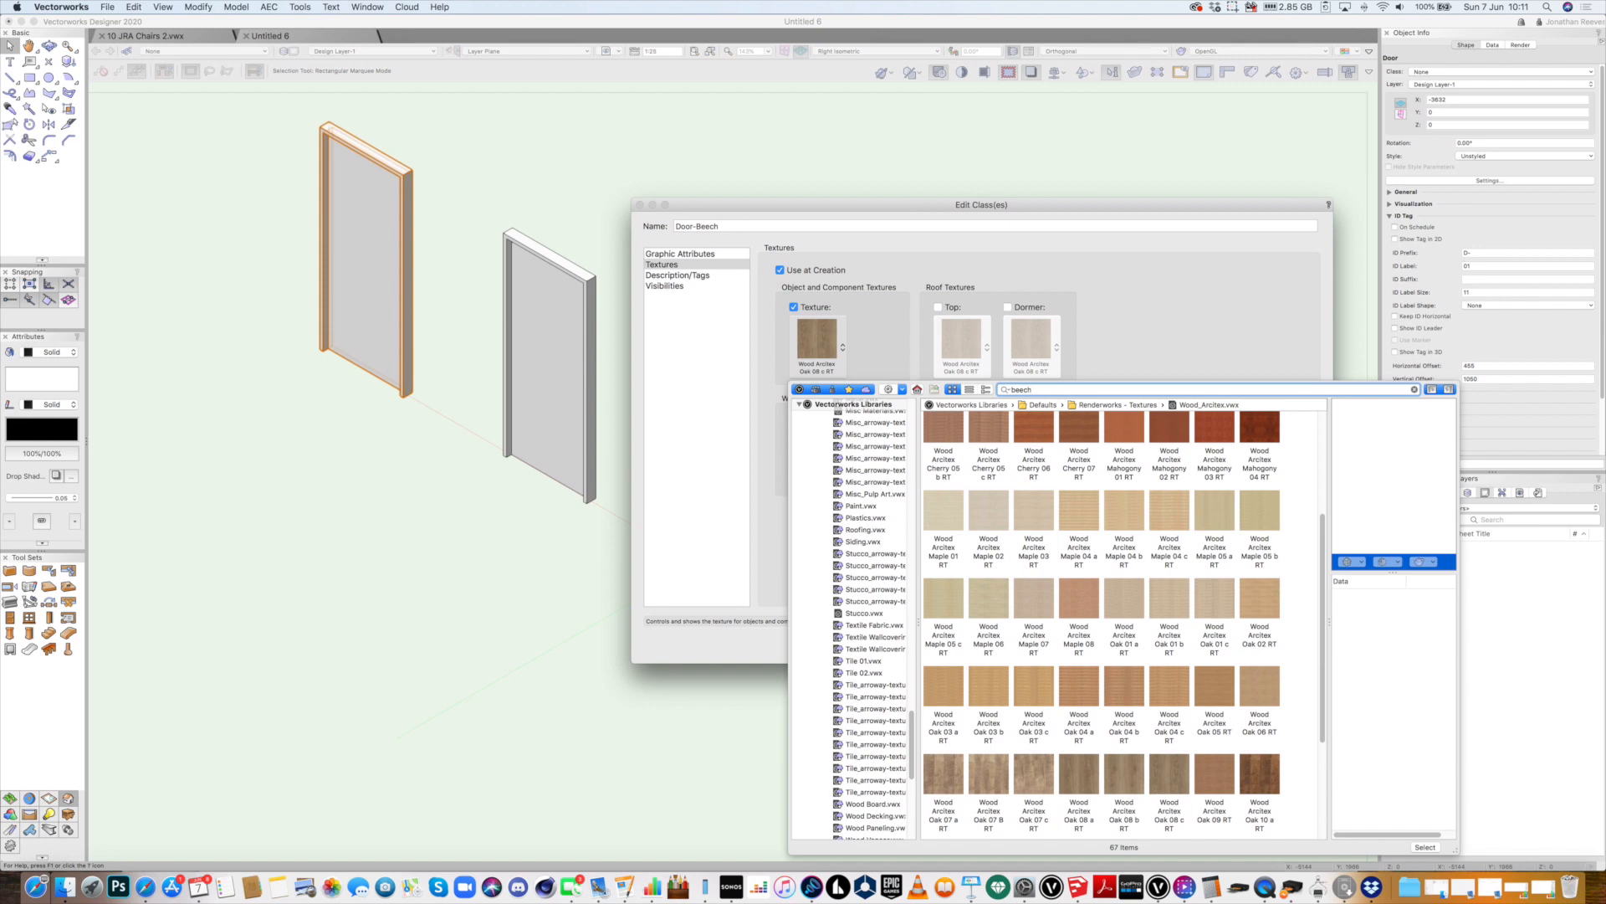
{"action": "scroll", "coordinate": [1176, 575], "scroll_direction": "down", "scroll_amount": 2}
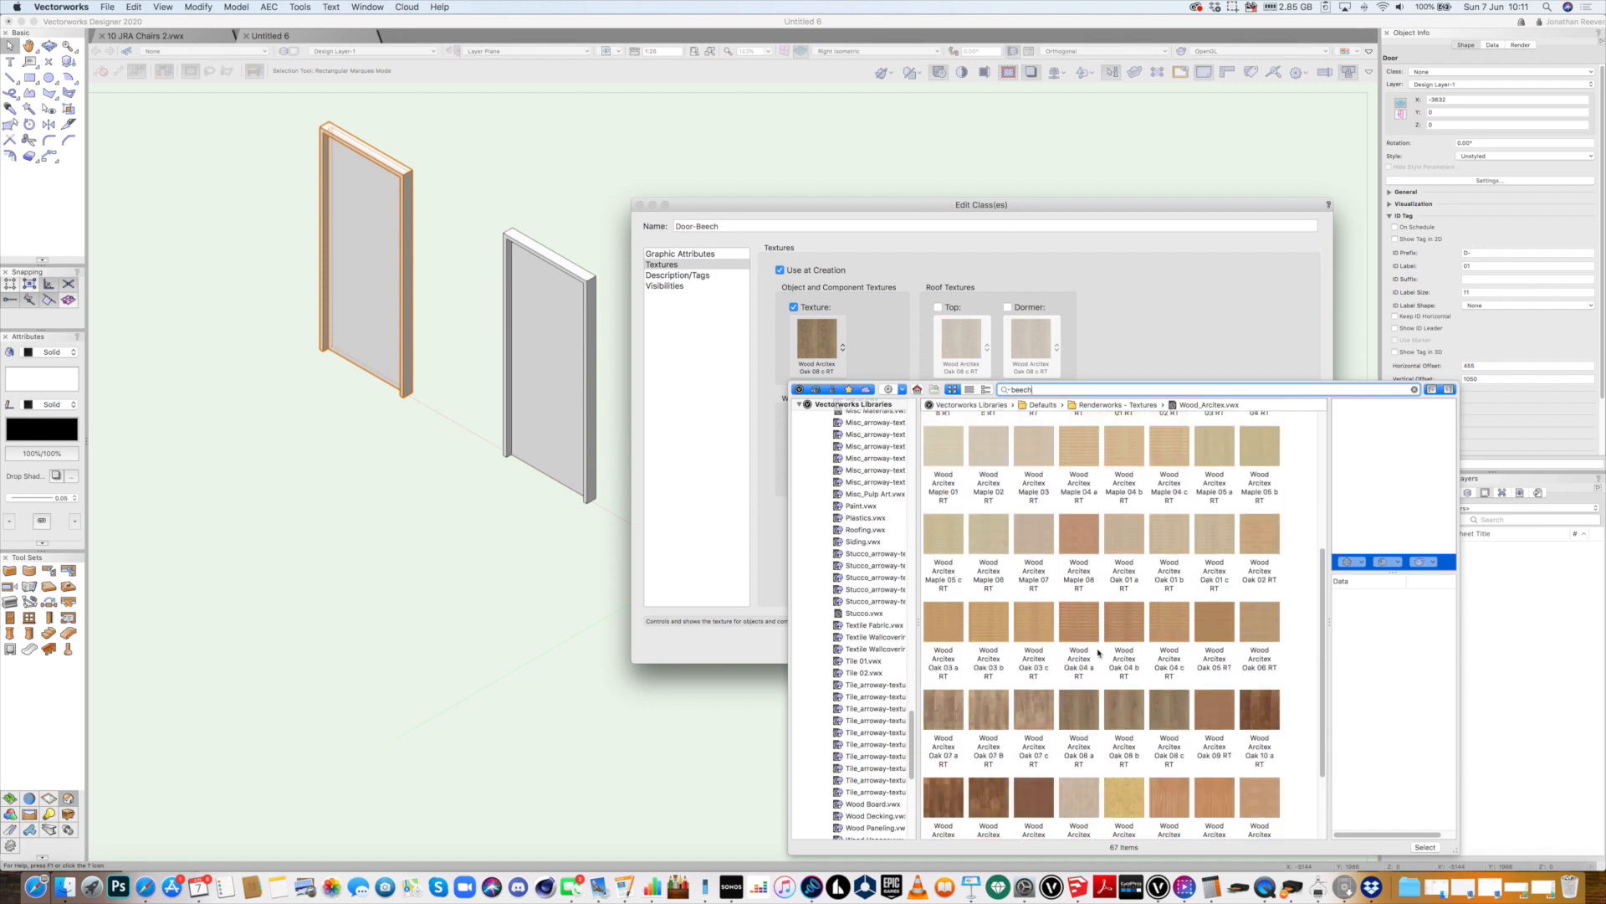
{"action": "scroll", "coordinate": [1104, 662], "scroll_direction": "down", "scroll_amount": 3}
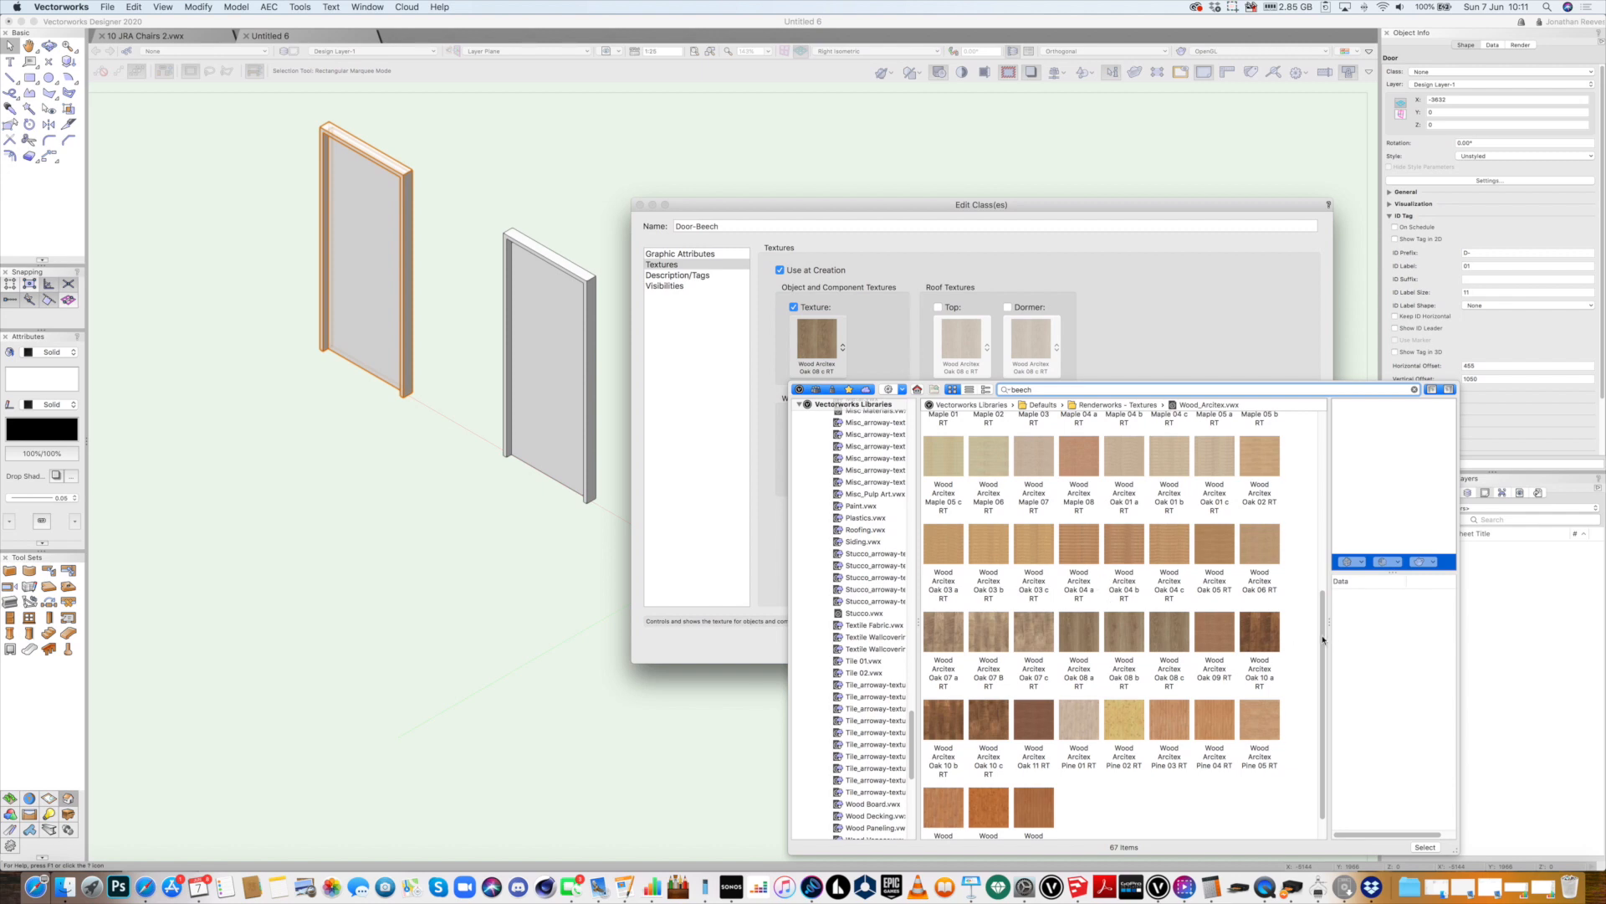
{"action": "key", "text": "Return"}
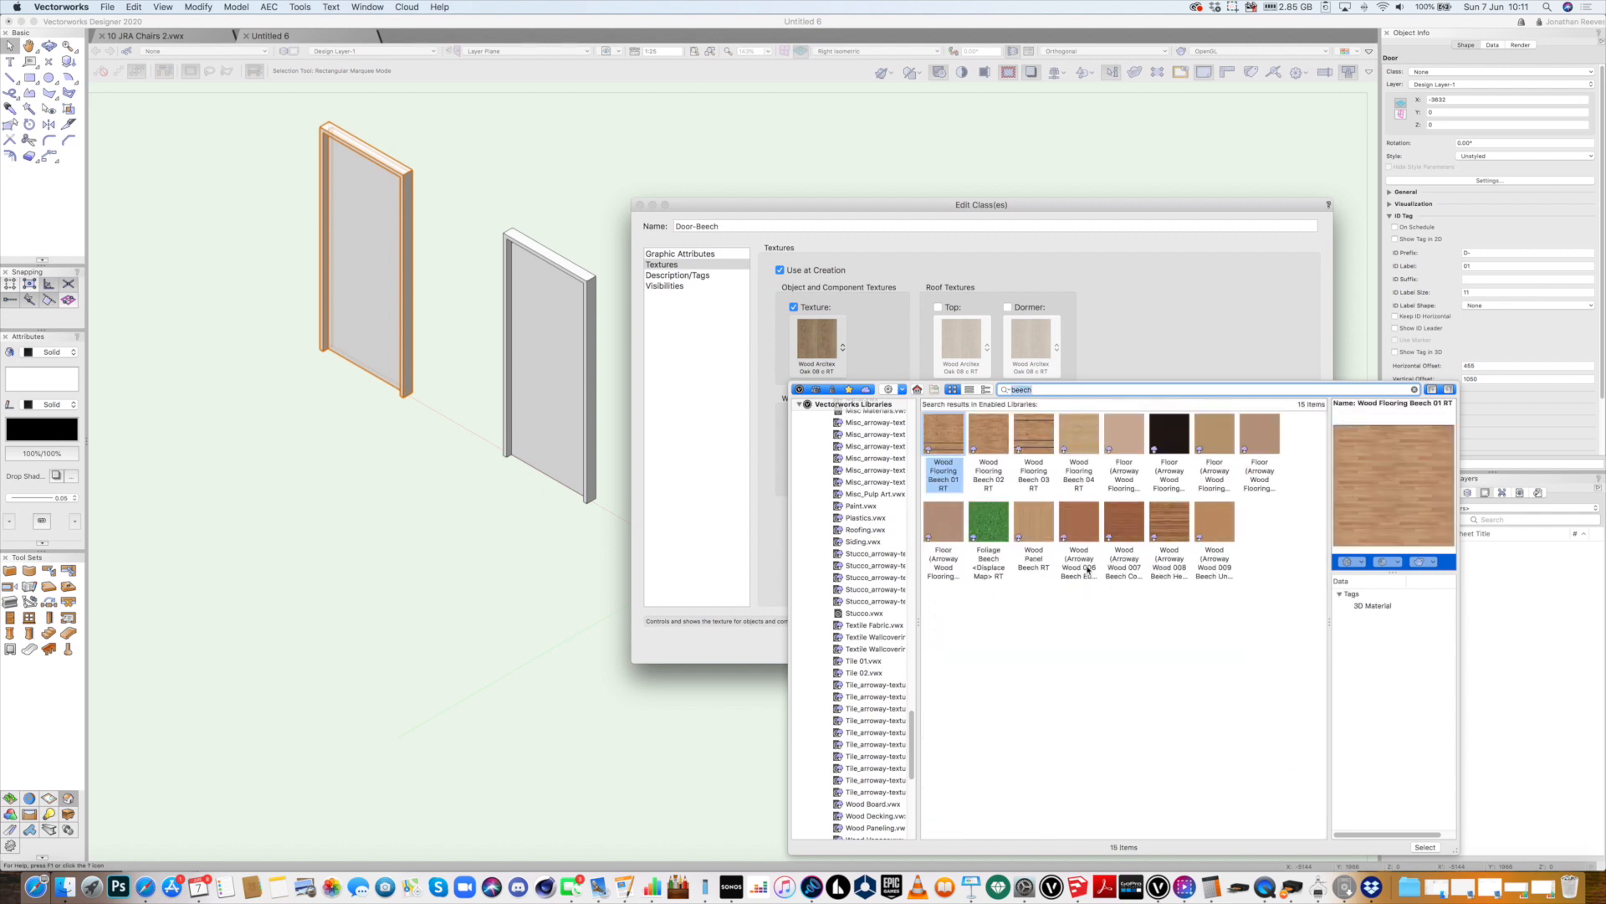
{"action": "left_click", "coordinate": [1033, 527]}
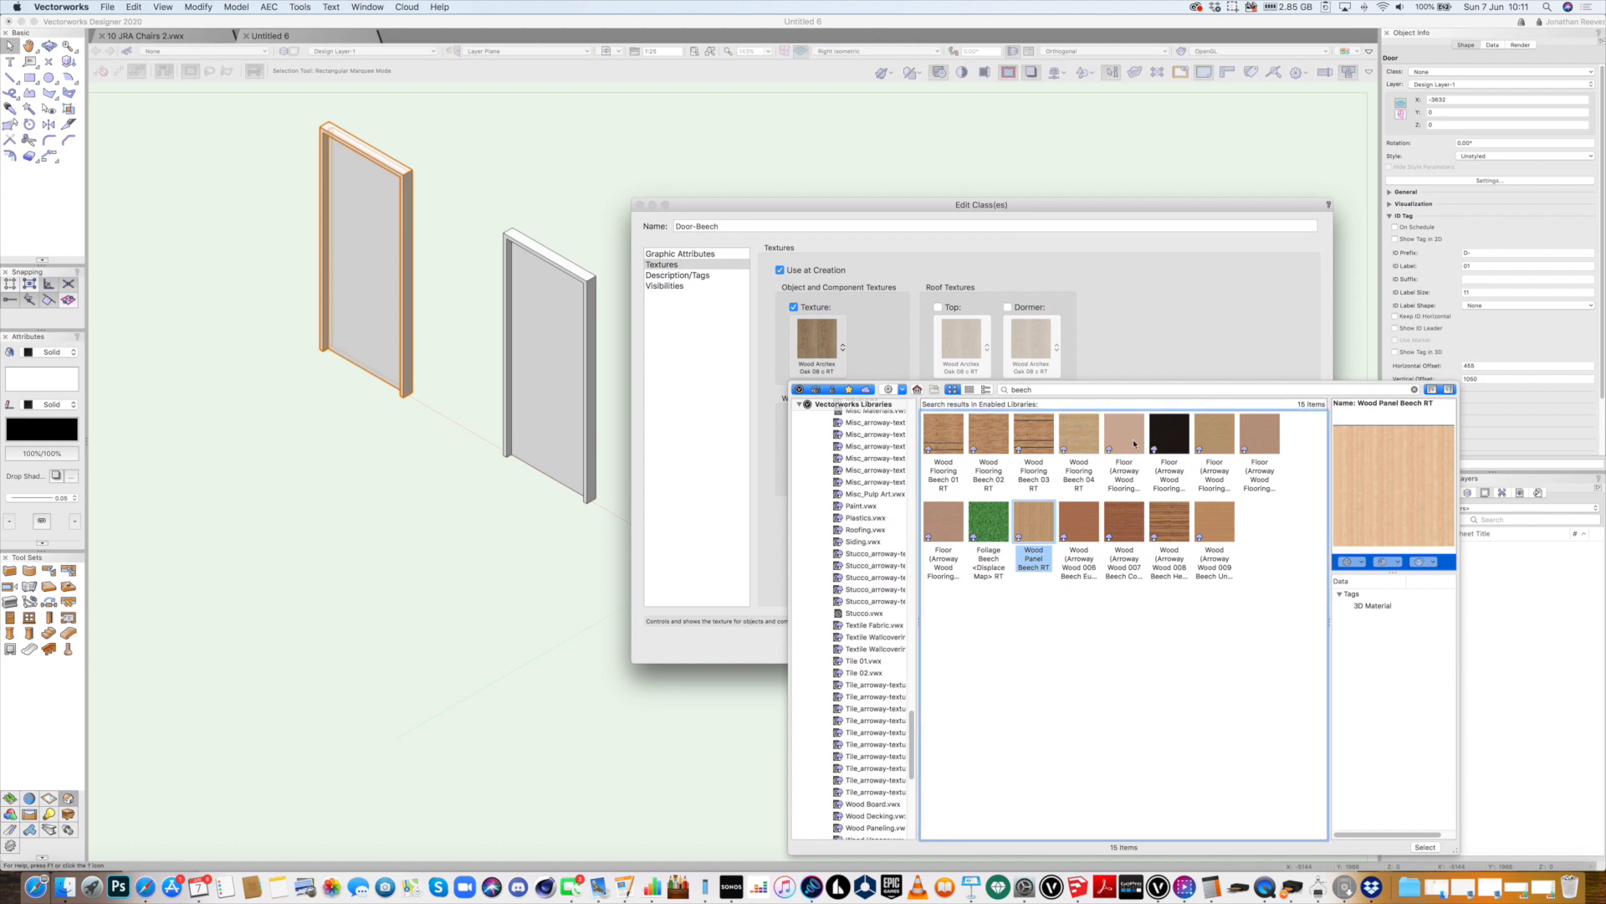
{"action": "left_click", "coordinate": [1133, 443]}
{"action": "left_click", "coordinate": [1217, 441]}
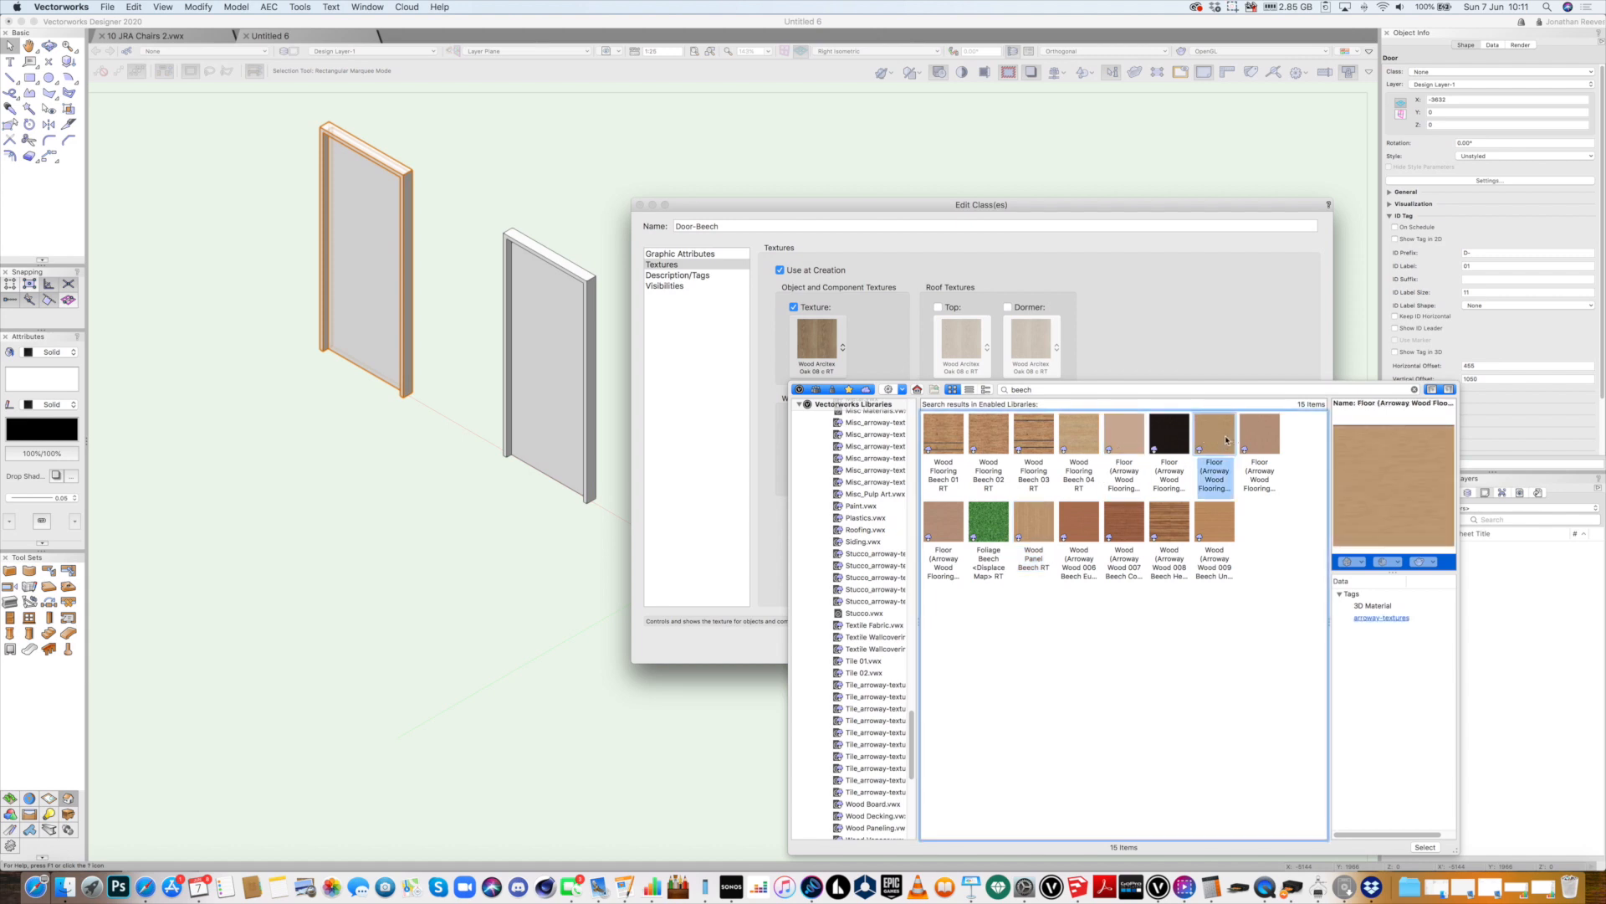
{"action": "double_click", "coordinate": [1219, 441]}
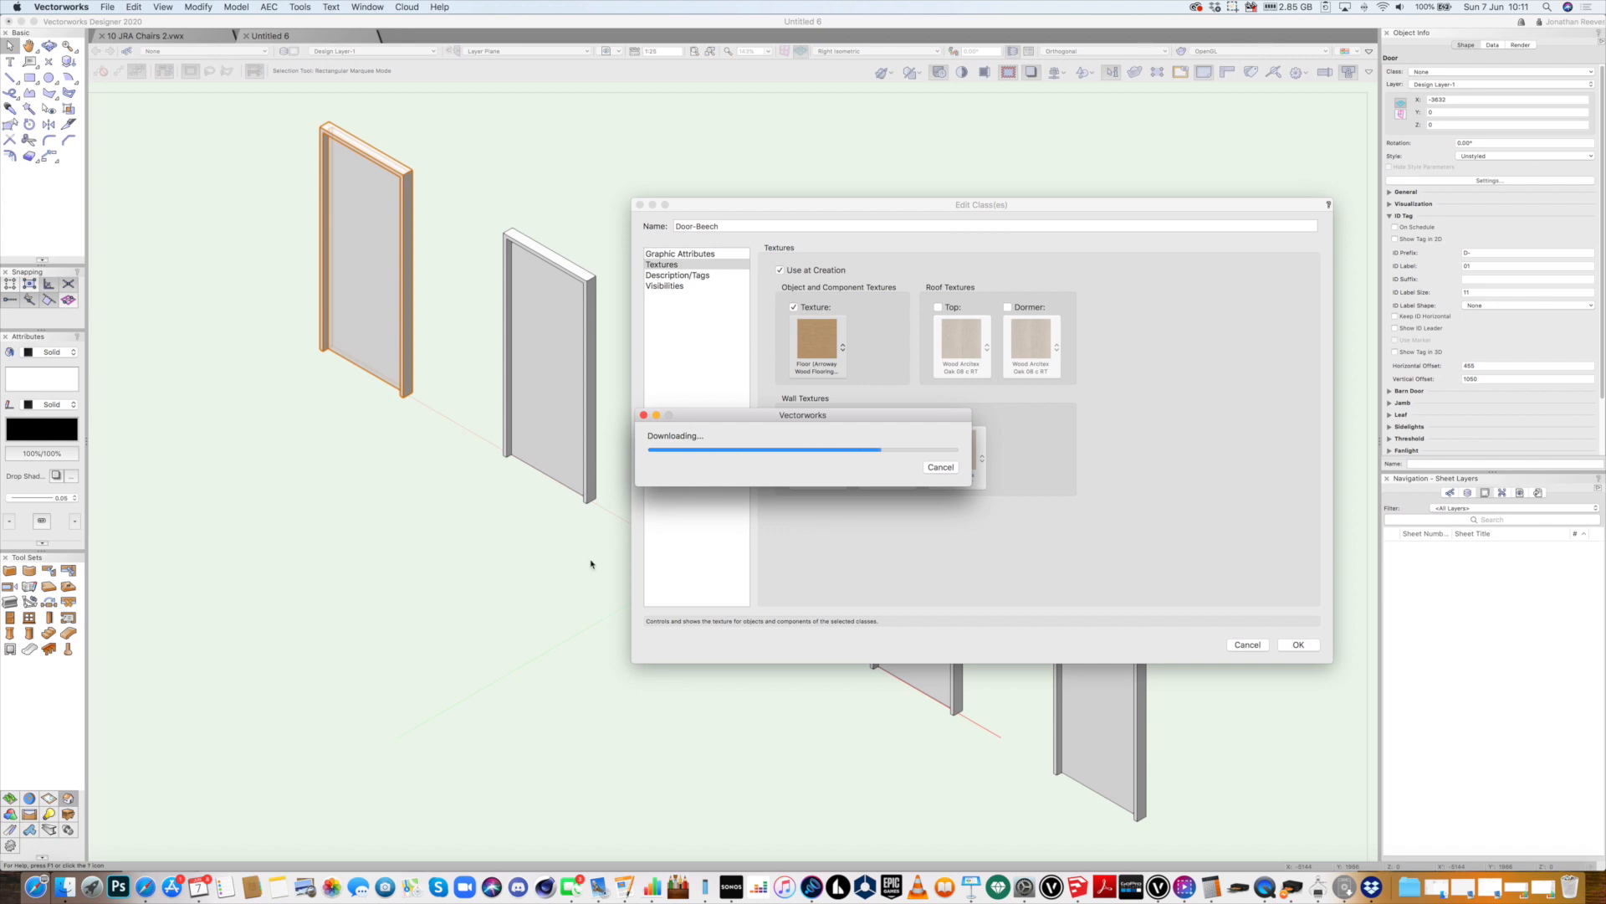
{"action": "left_click", "coordinate": [1293, 645]}
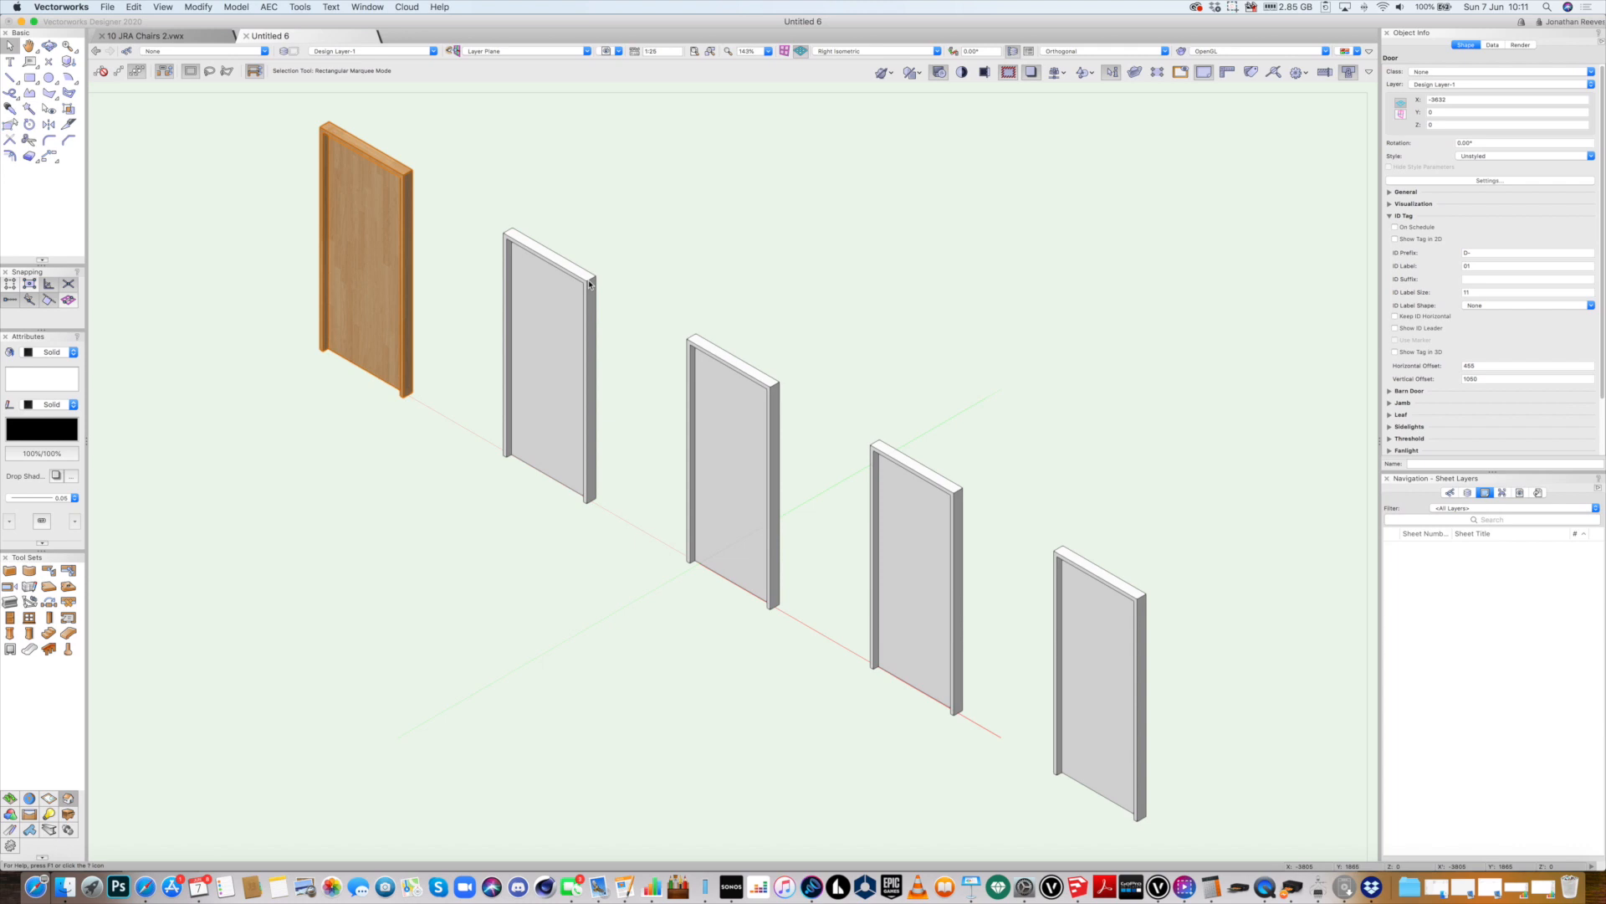
Assign the second door in the row to the Door-Oak class
{"action": "left_click", "coordinate": [589, 287]}
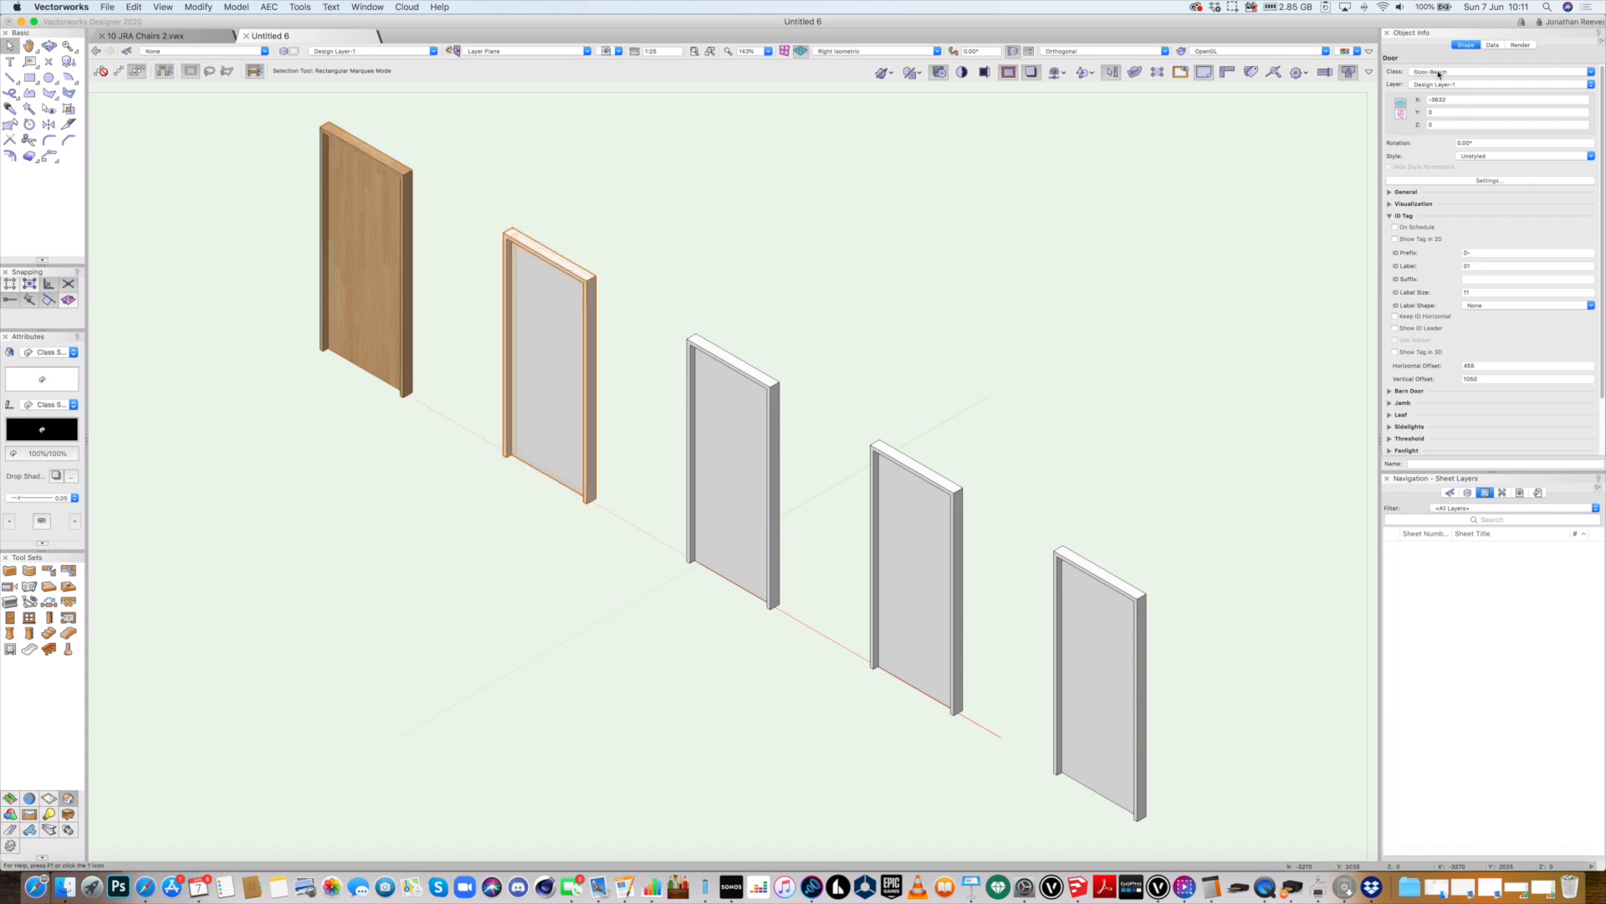
{"action": "left_click", "coordinate": [1439, 73]}
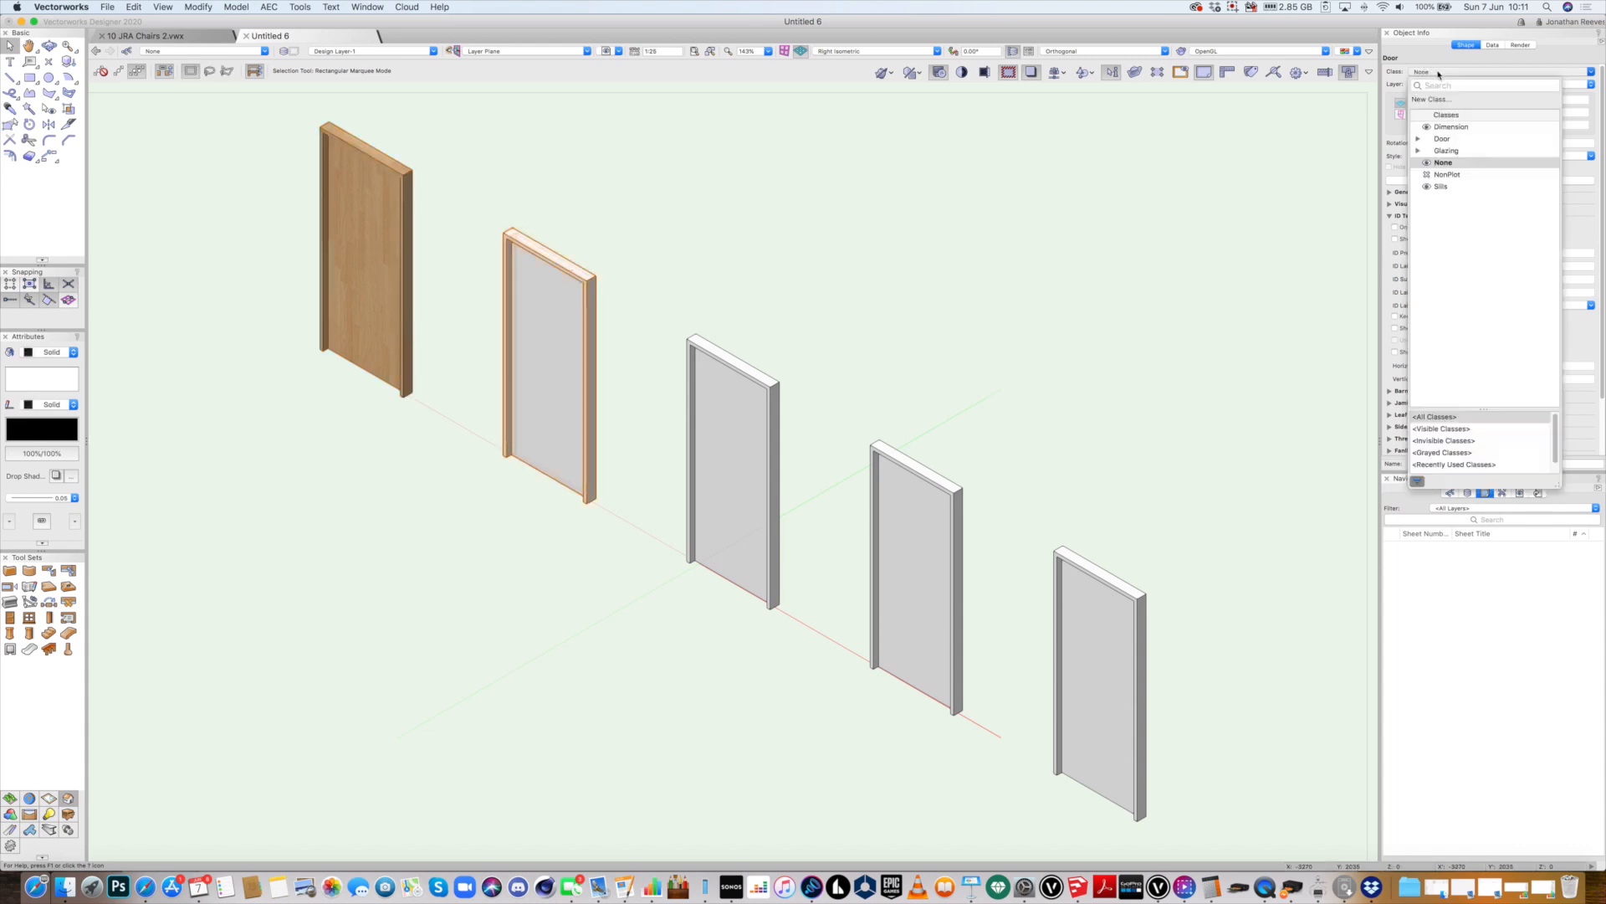
{"action": "left_click", "coordinate": [1418, 139]}
{"action": "left_click", "coordinate": [1453, 164]}
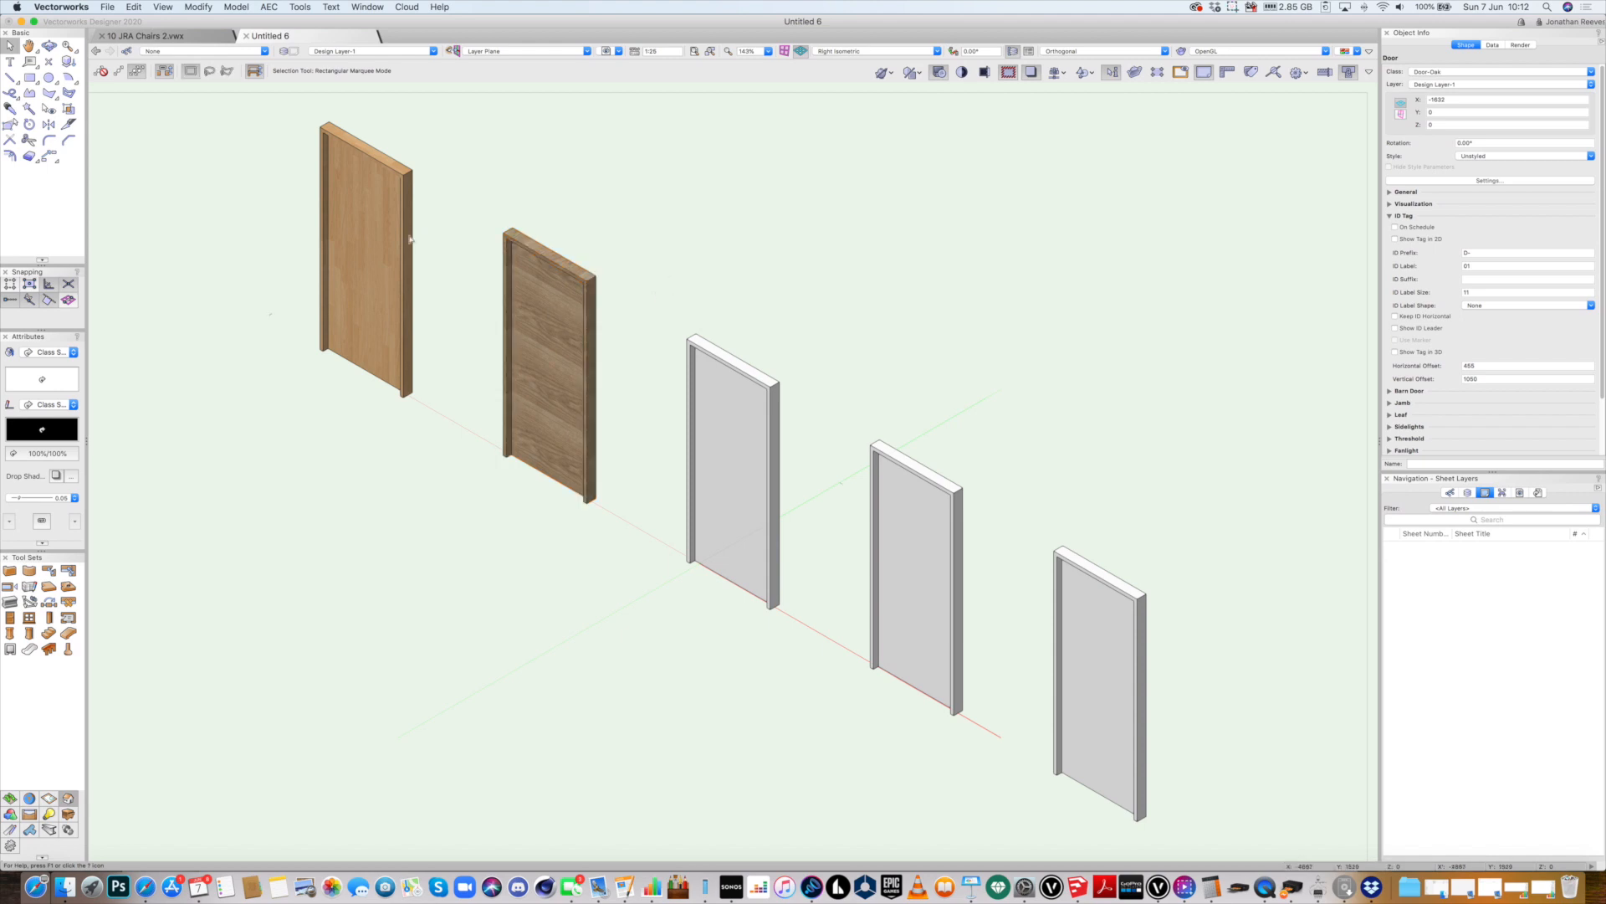
Include vision panels in the first door's flush leaf and set the number of panels to 2
{"action": "left_click", "coordinate": [410, 241]}
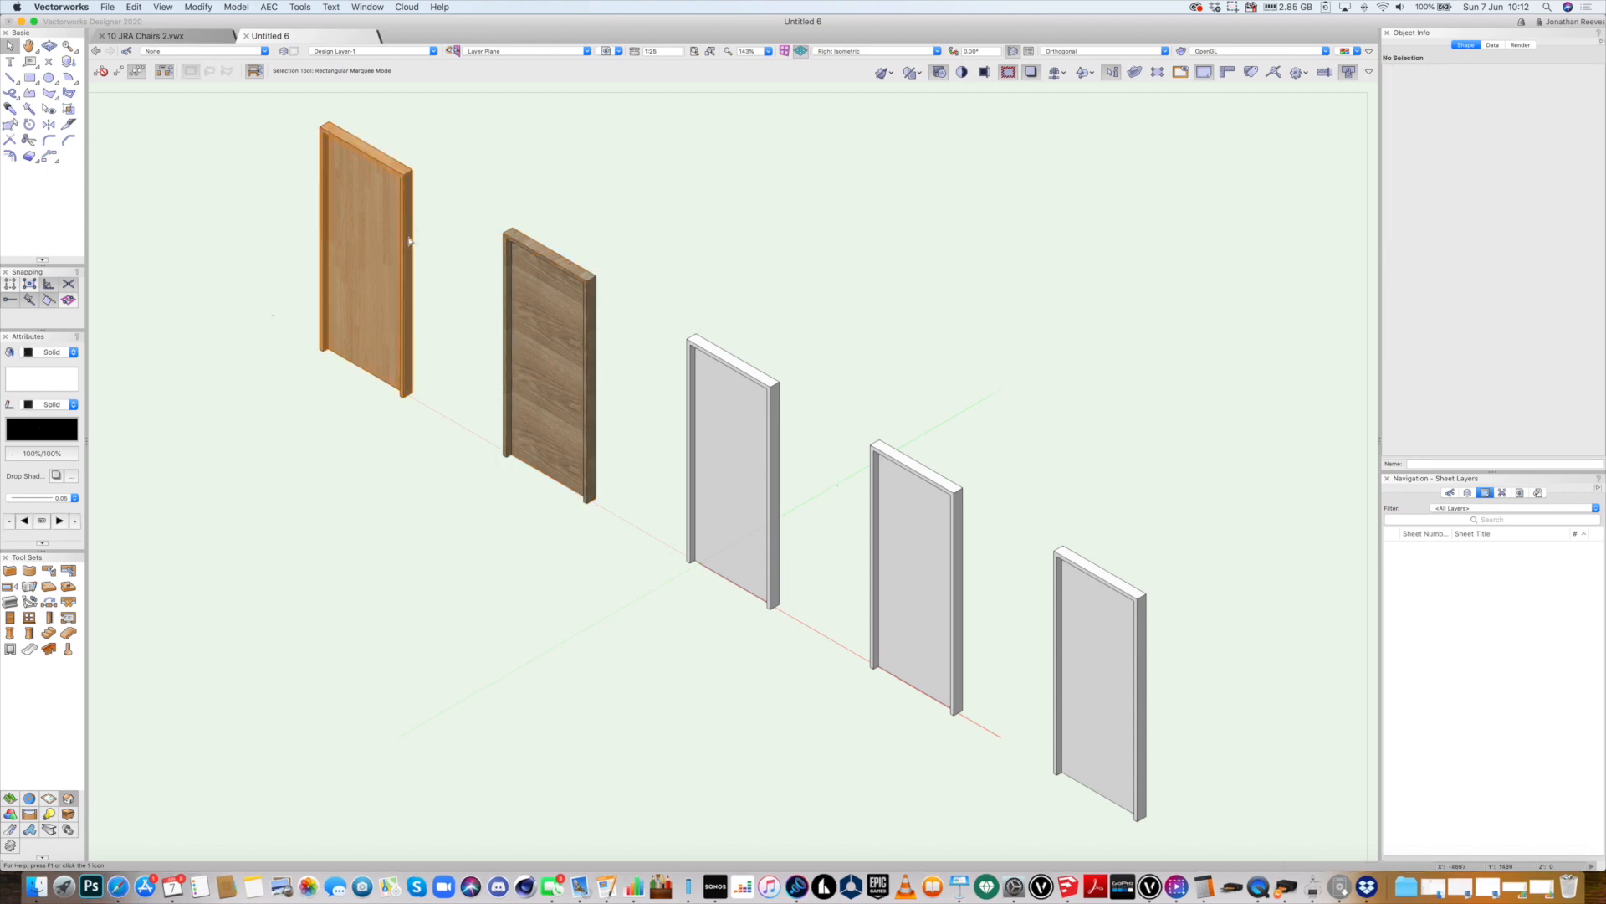
{"action": "key", "text": "super+a"}
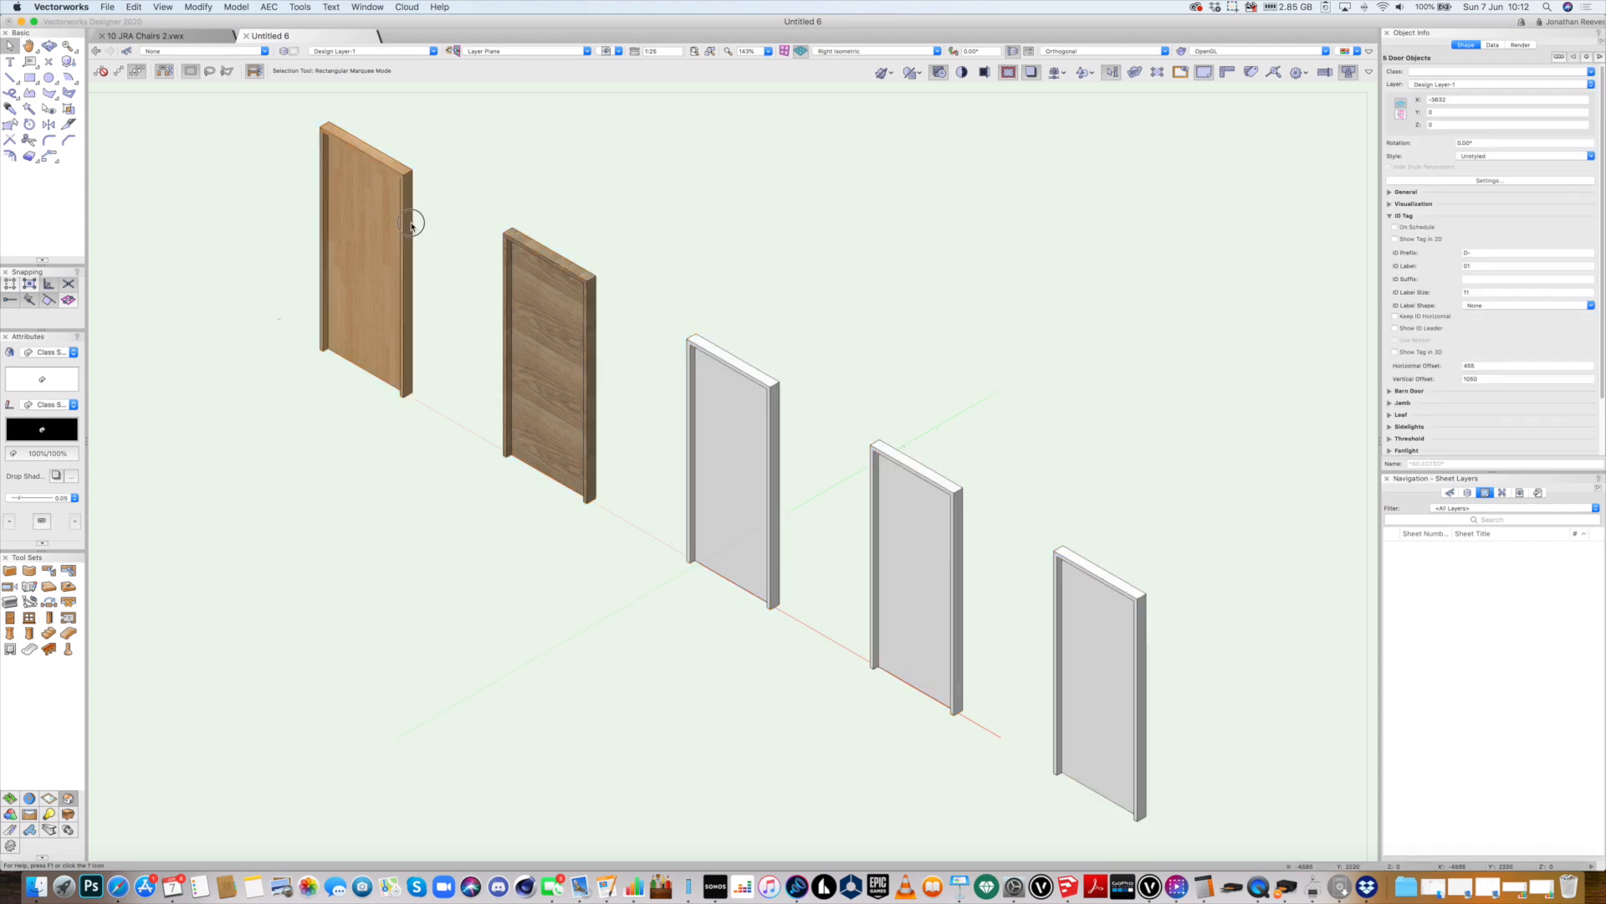
{"action": "key", "text": "super+5"}
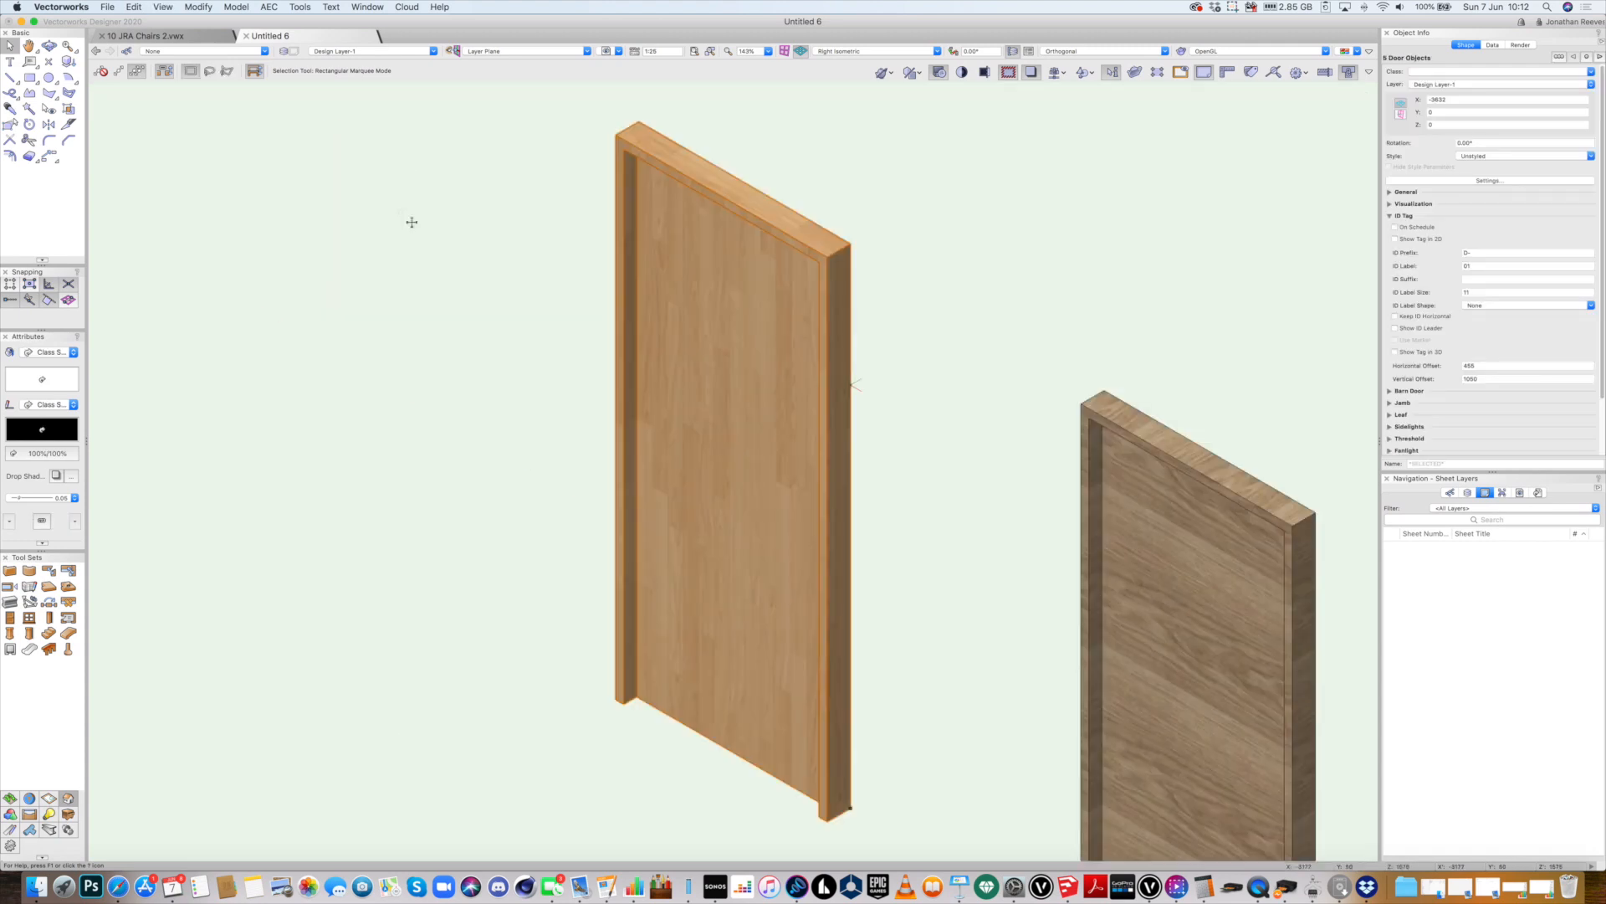
{"action": "left_click", "coordinate": [1453, 182]}
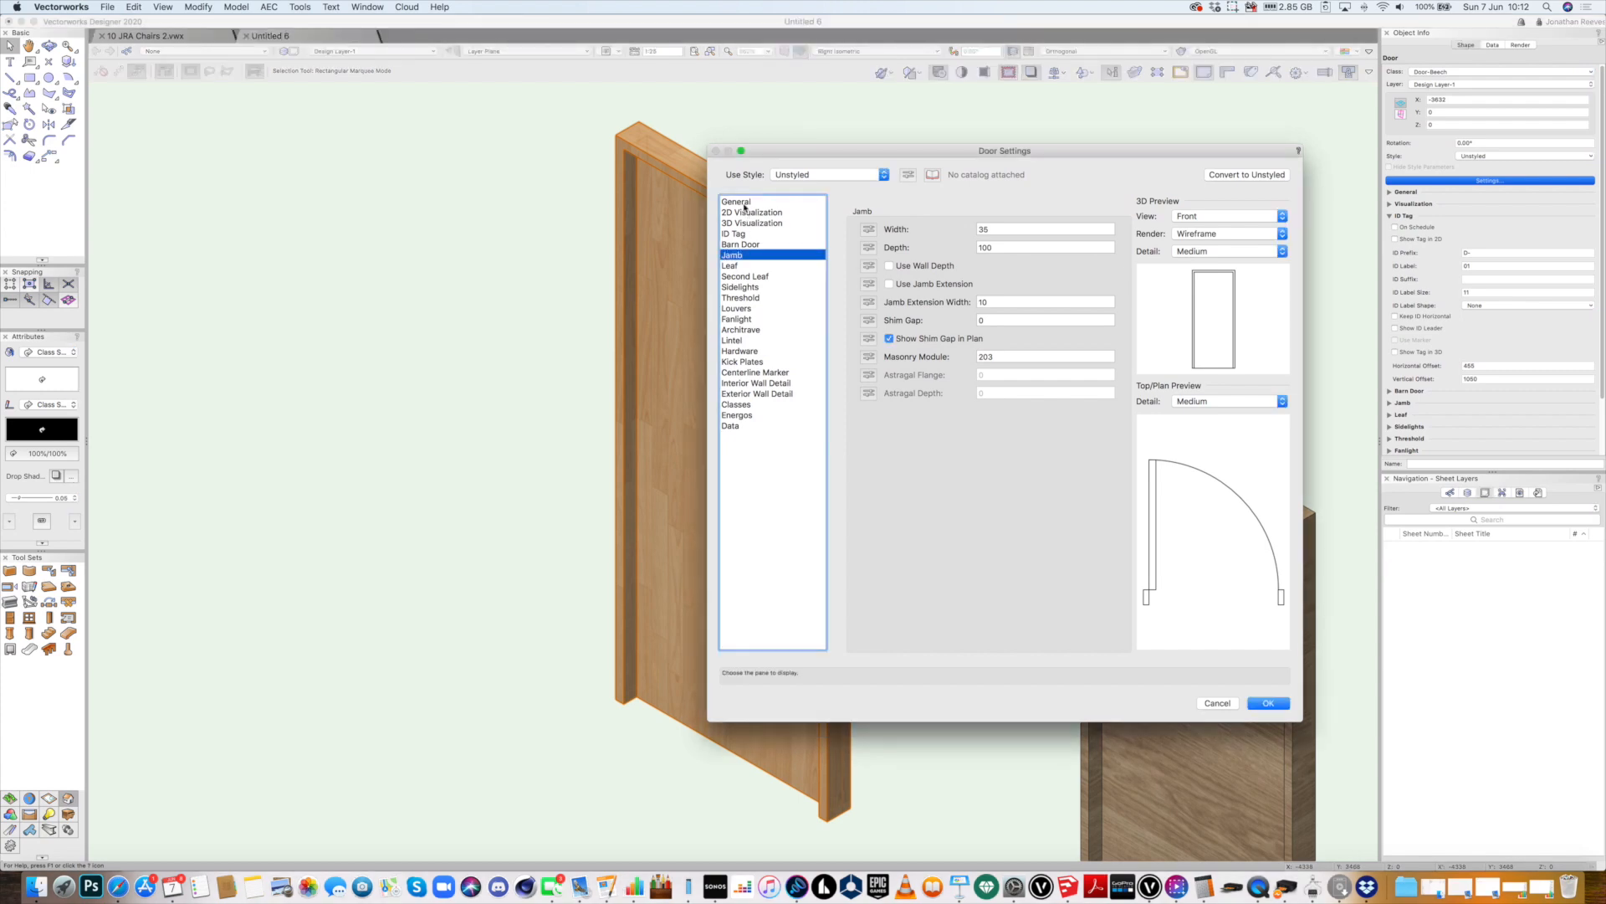
{"action": "left_click", "coordinate": [743, 204]}
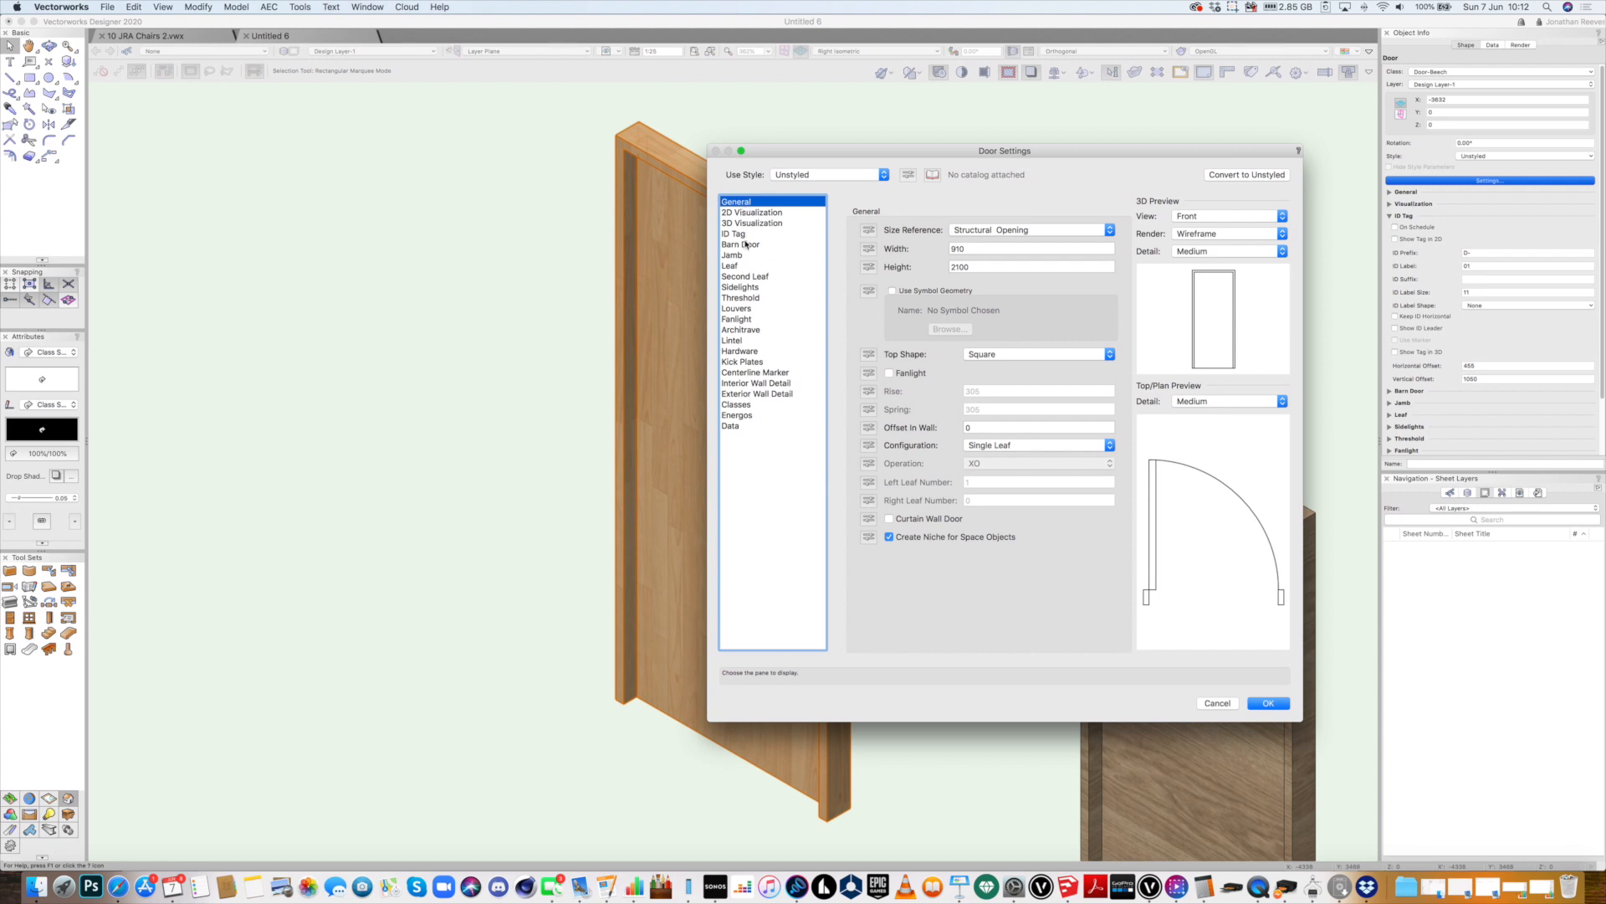
{"action": "left_click", "coordinate": [729, 266]}
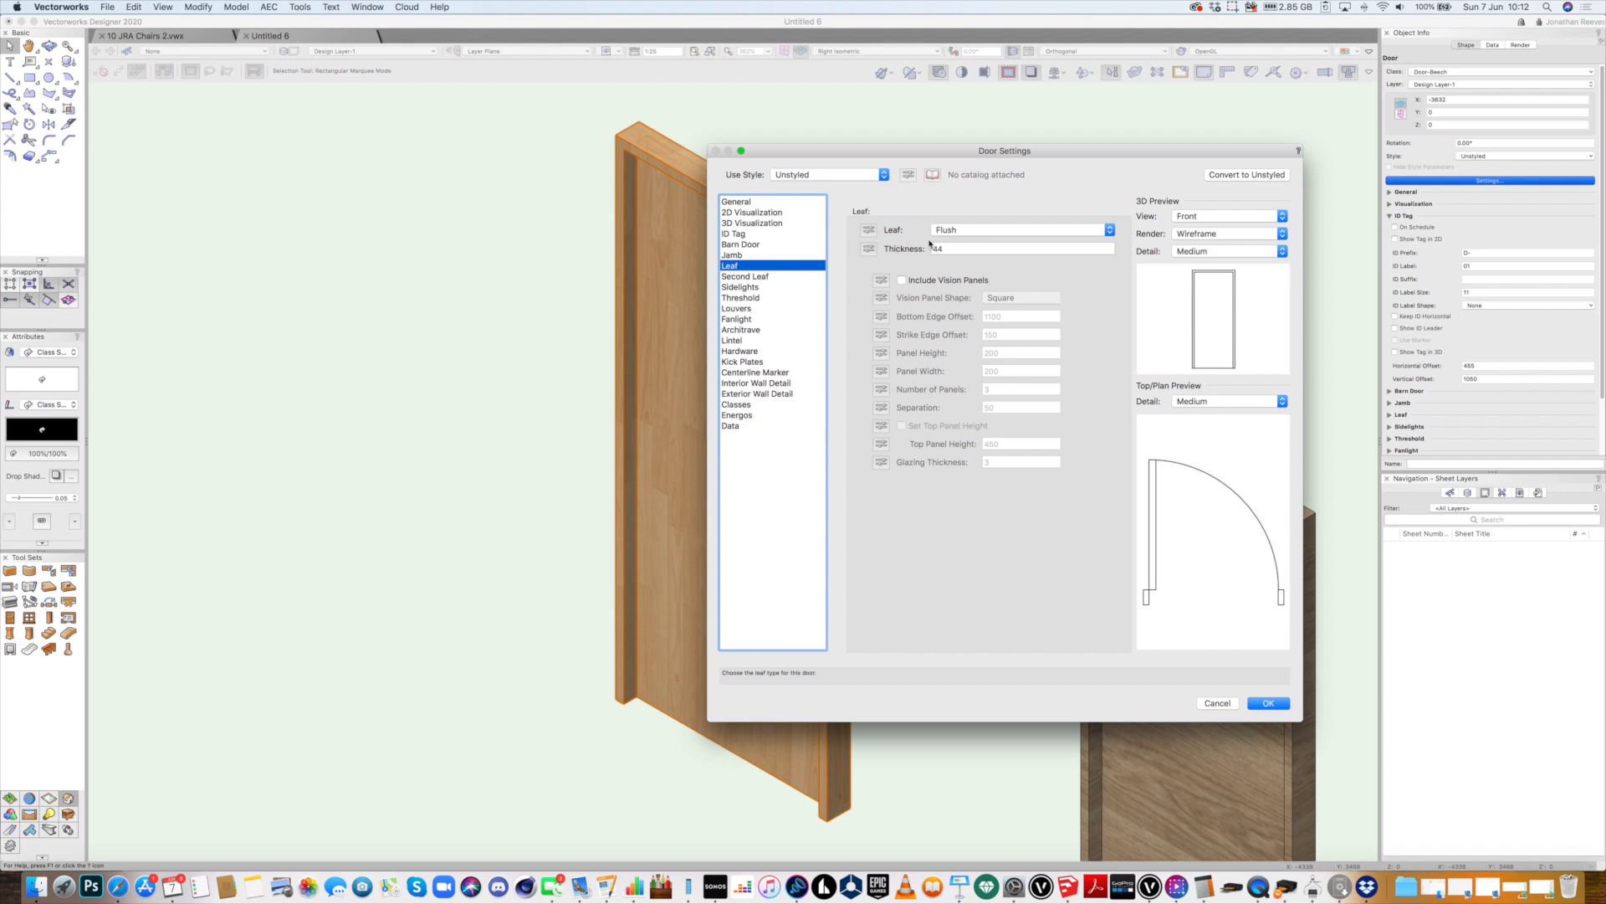
{"action": "left_click", "coordinate": [902, 281]}
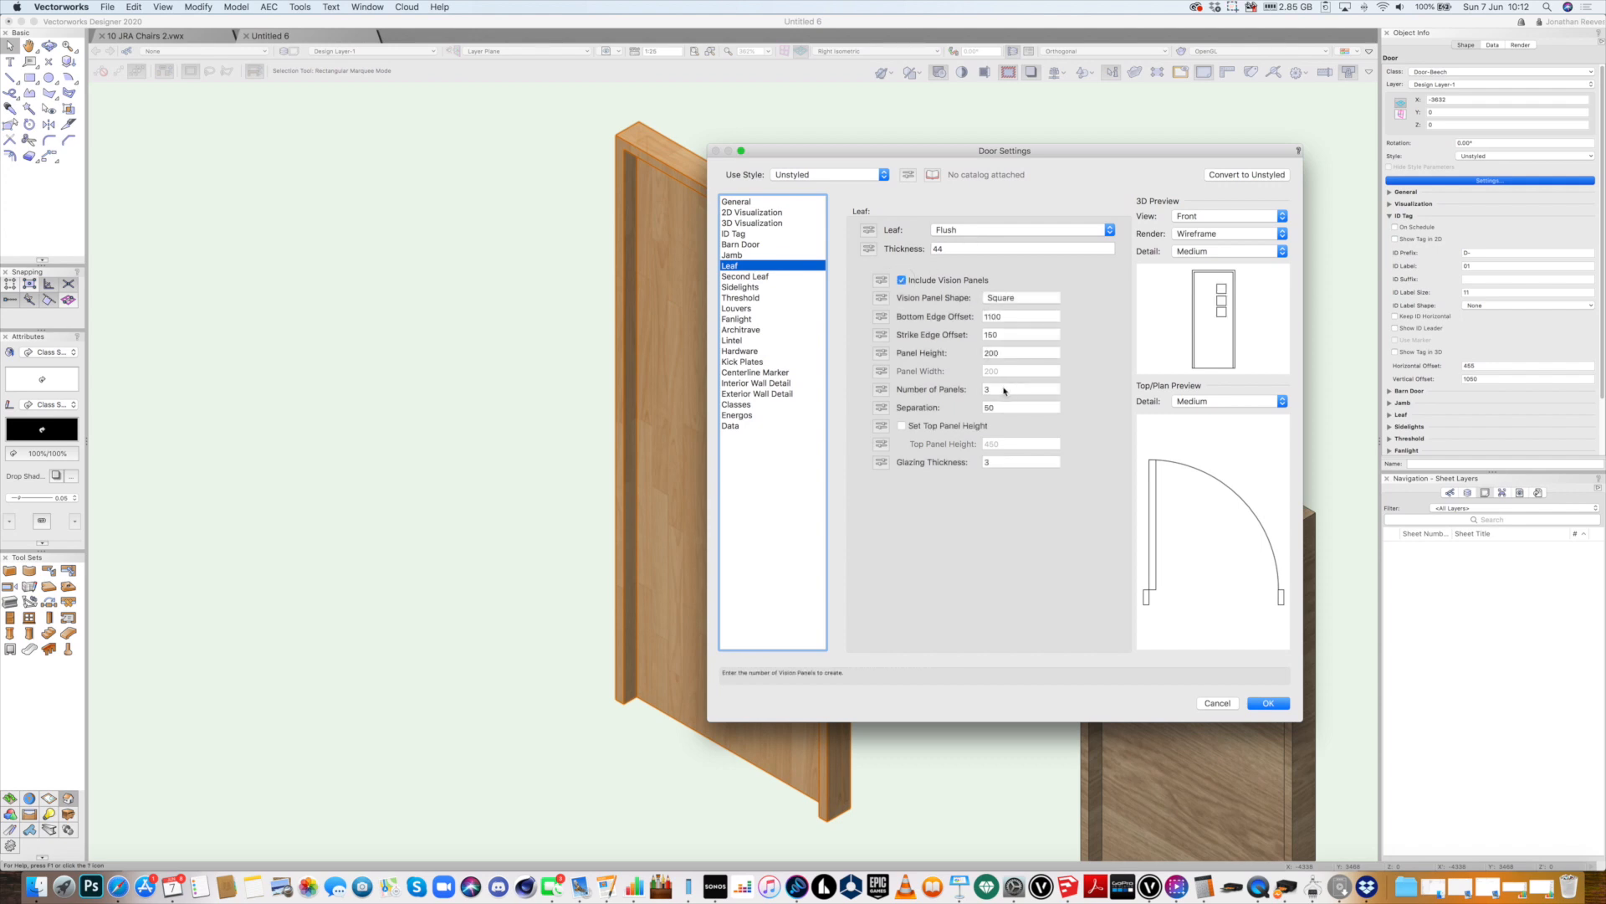
{"action": "left_click", "coordinate": [984, 390]}
{"action": "left_click_drag", "start_coordinate": [981, 391], "coordinate": [1008, 389]}
{"action": "type", "text": "2"}
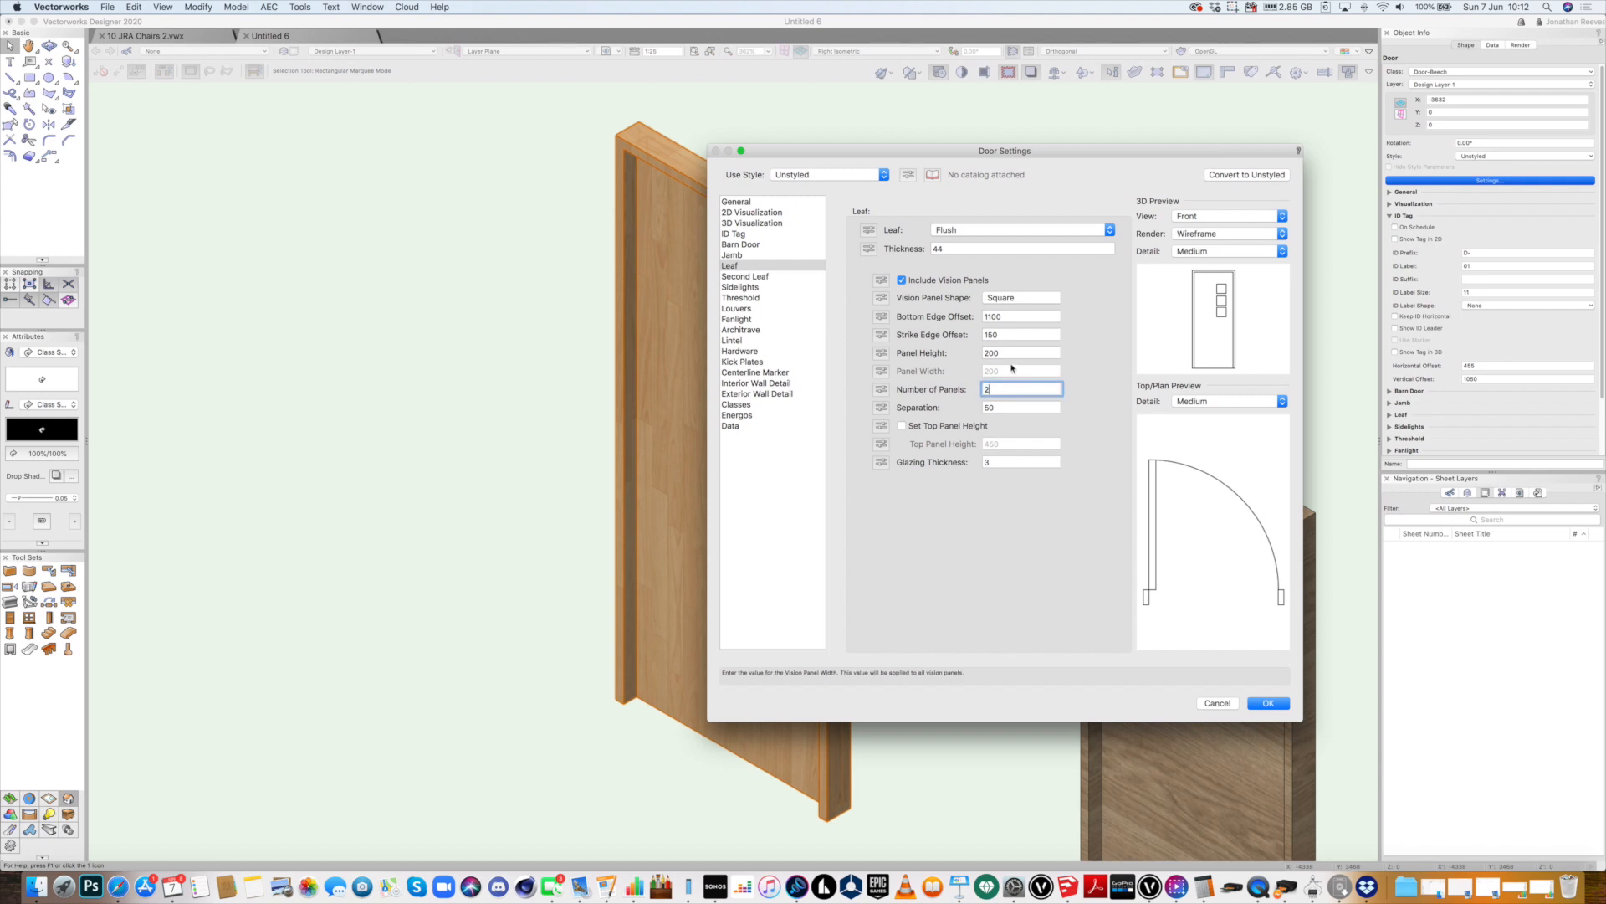
Set the vision panels' height to 300 and their separation to 100, and apply the settings to the beech door
{"action": "left_click", "coordinate": [1013, 353]}
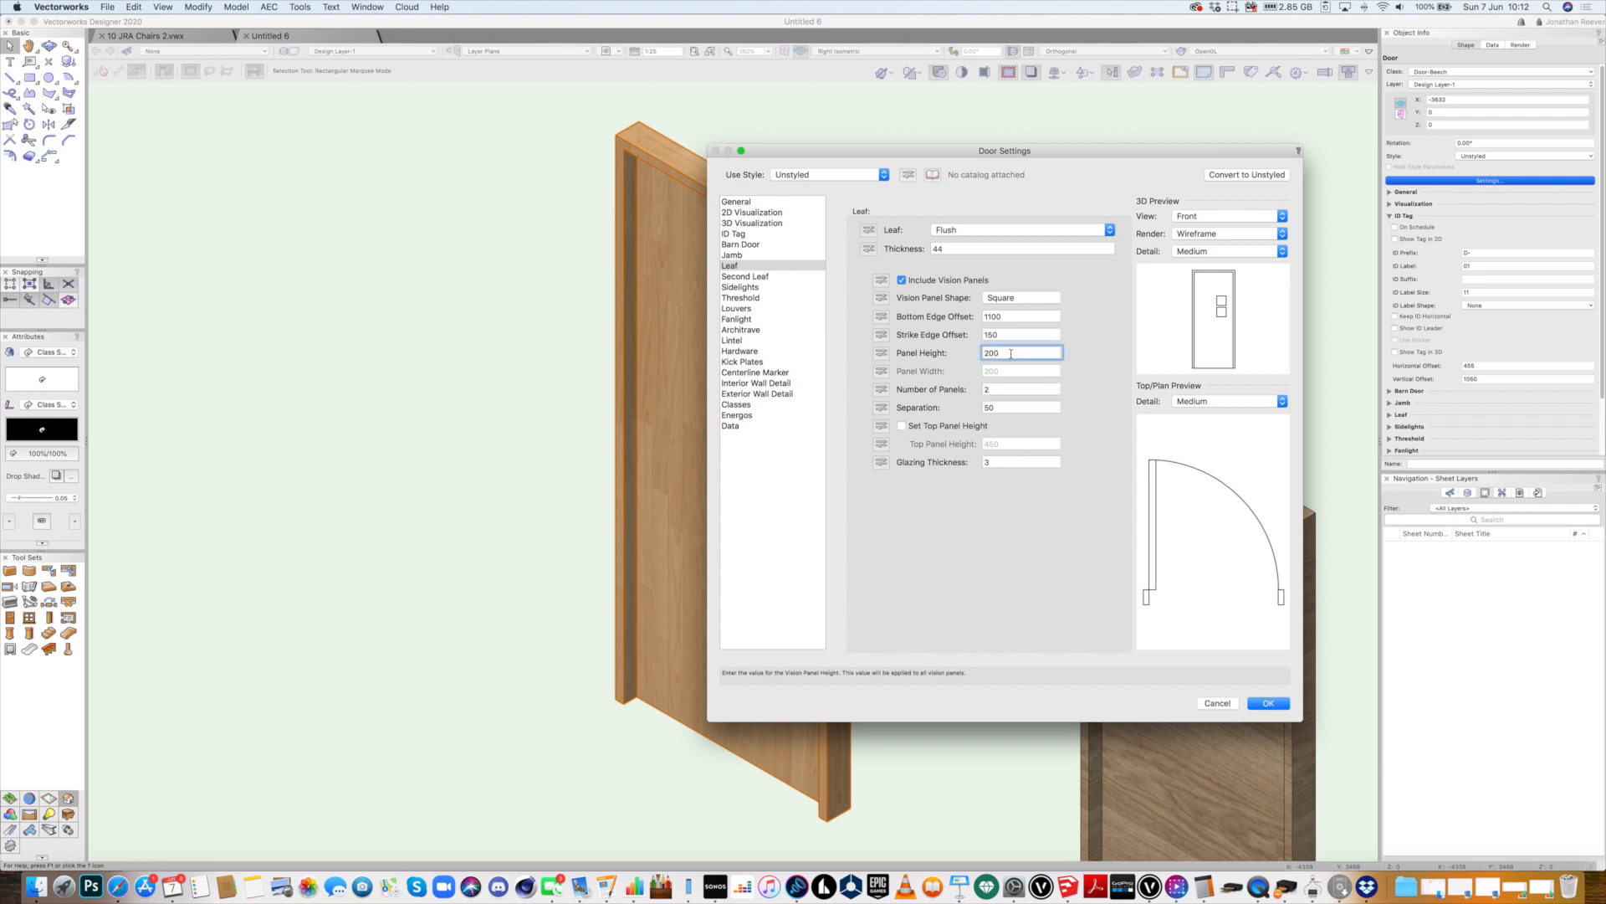
{"action": "double_click", "coordinate": [1010, 353]}
{"action": "type", "text": "300"}
{"action": "left_click", "coordinate": [1008, 335]}
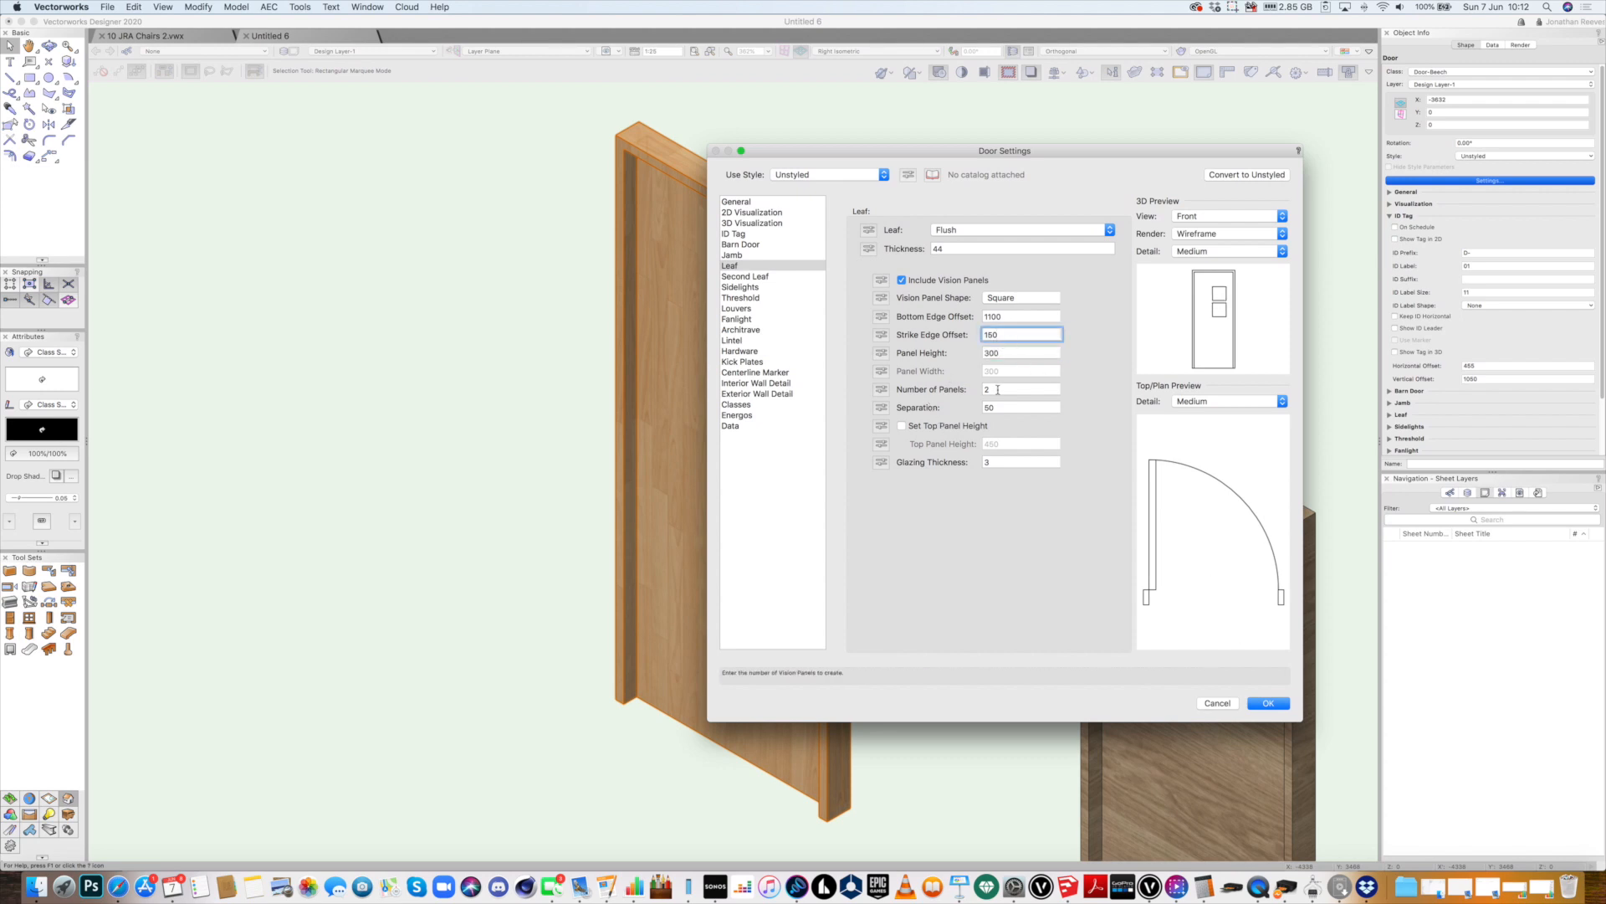
{"action": "double_click", "coordinate": [998, 390]}
{"action": "double_click", "coordinate": [992, 408]}
{"action": "type", "text": "100"}
{"action": "left_click", "coordinate": [994, 390]}
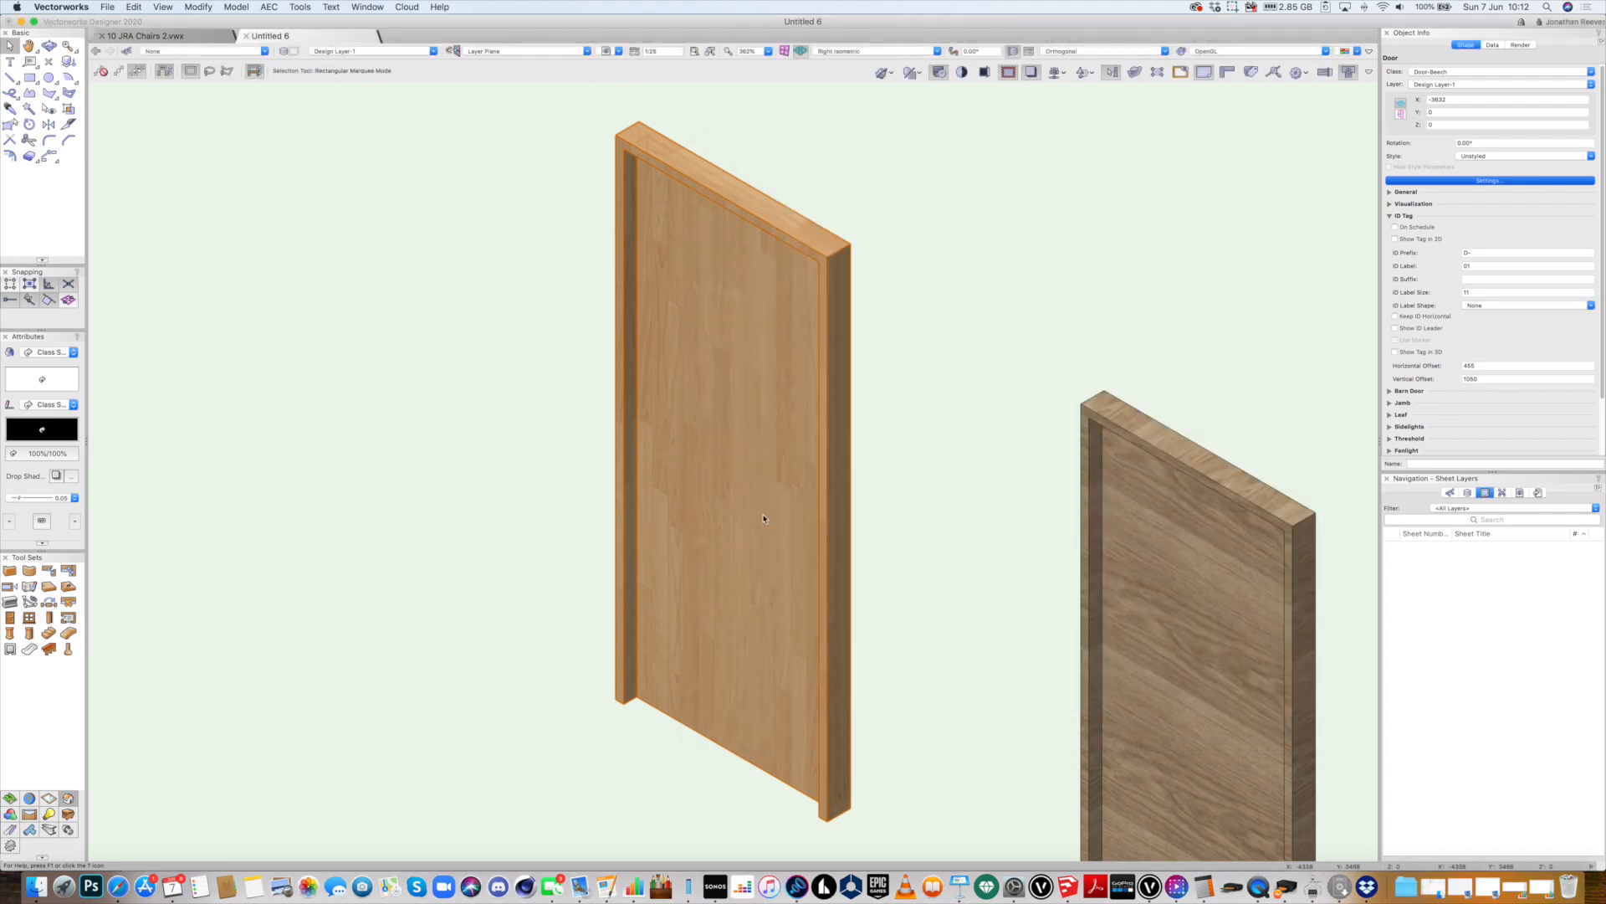
Include hardware on the beech door and choose the Residential Entry Set (Lever)
{"action": "scroll", "coordinate": [838, 574], "scroll_direction": "down", "scroll_amount": 1}
{"action": "middle_click_drag", "start_coordinate": [930, 586], "coordinate": [800, 400]}
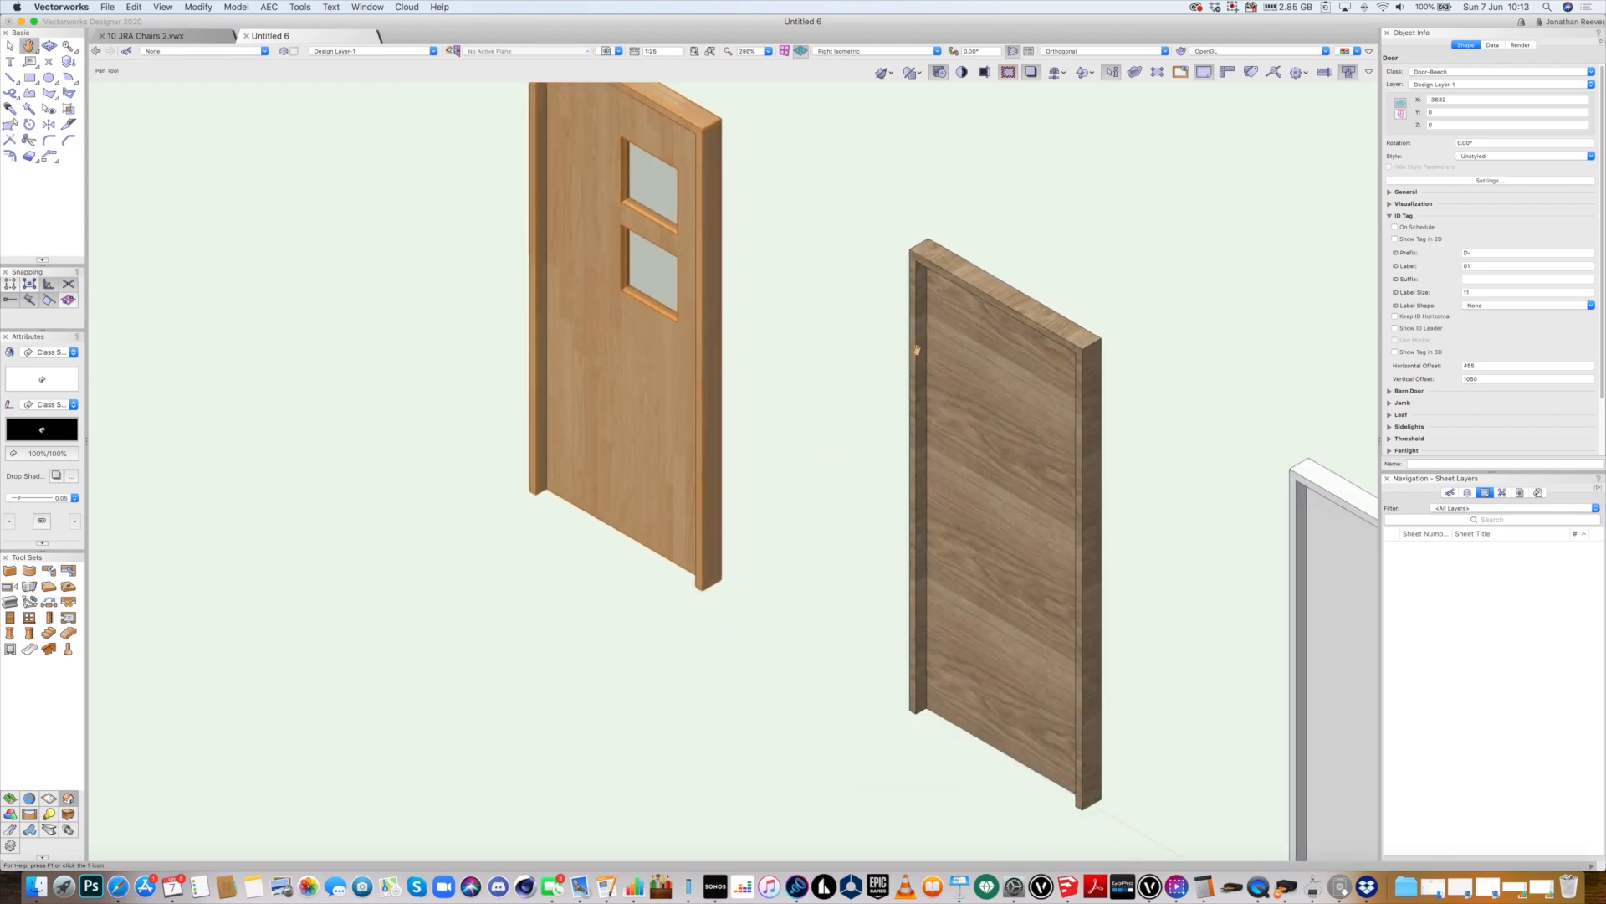
{"action": "left_click", "coordinate": [1504, 181]}
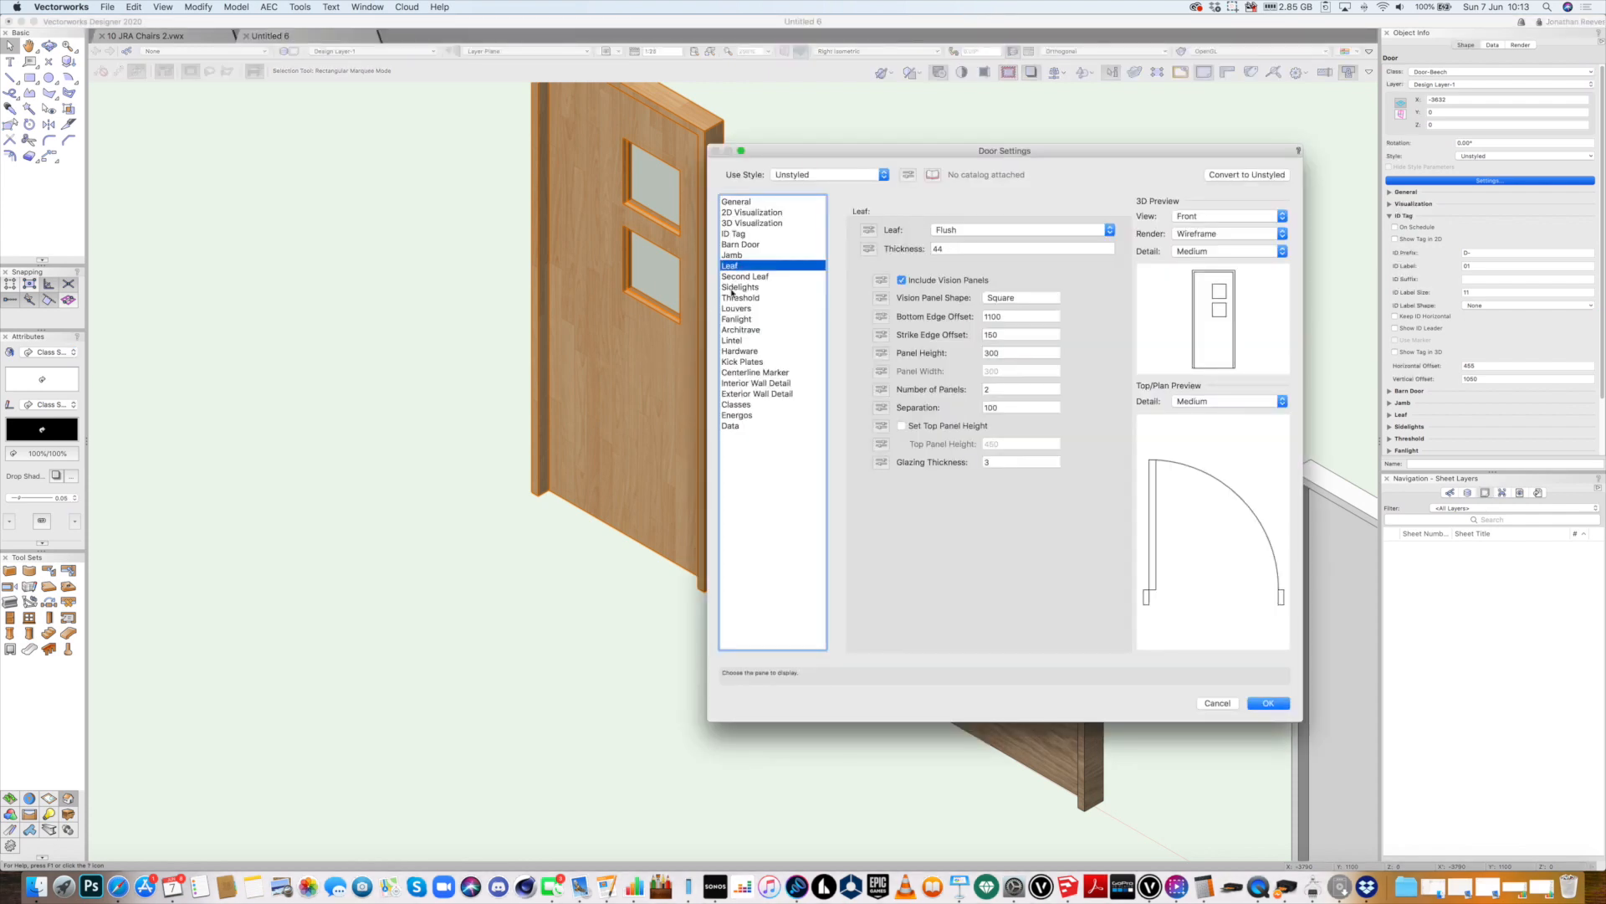
{"action": "left_click", "coordinate": [744, 351]}
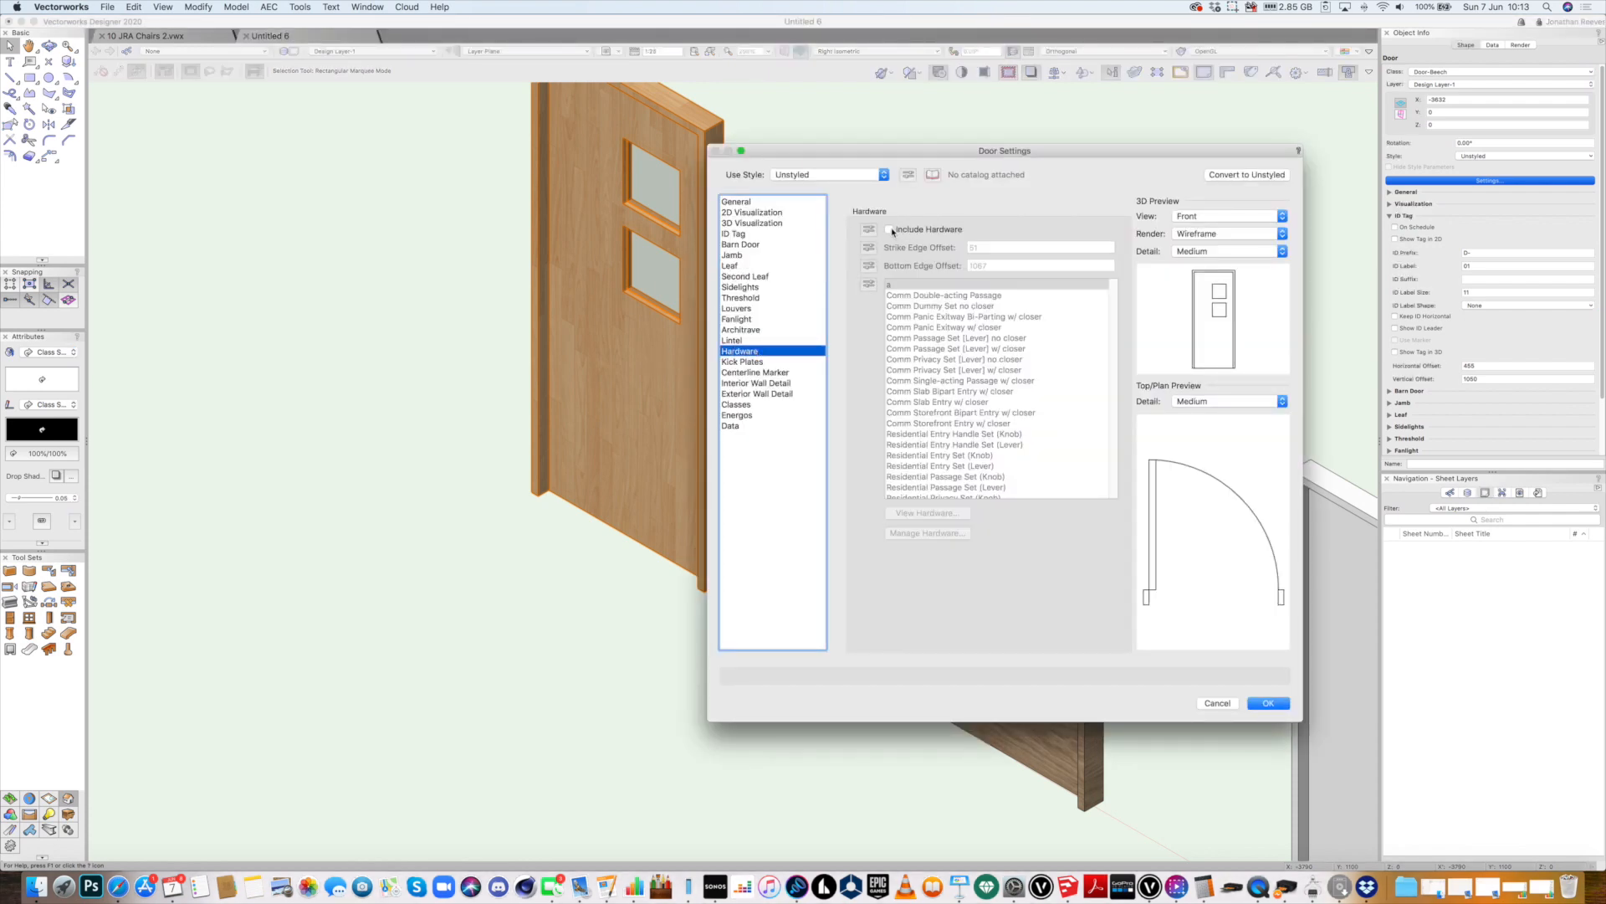
{"action": "left_click", "coordinate": [890, 229]}
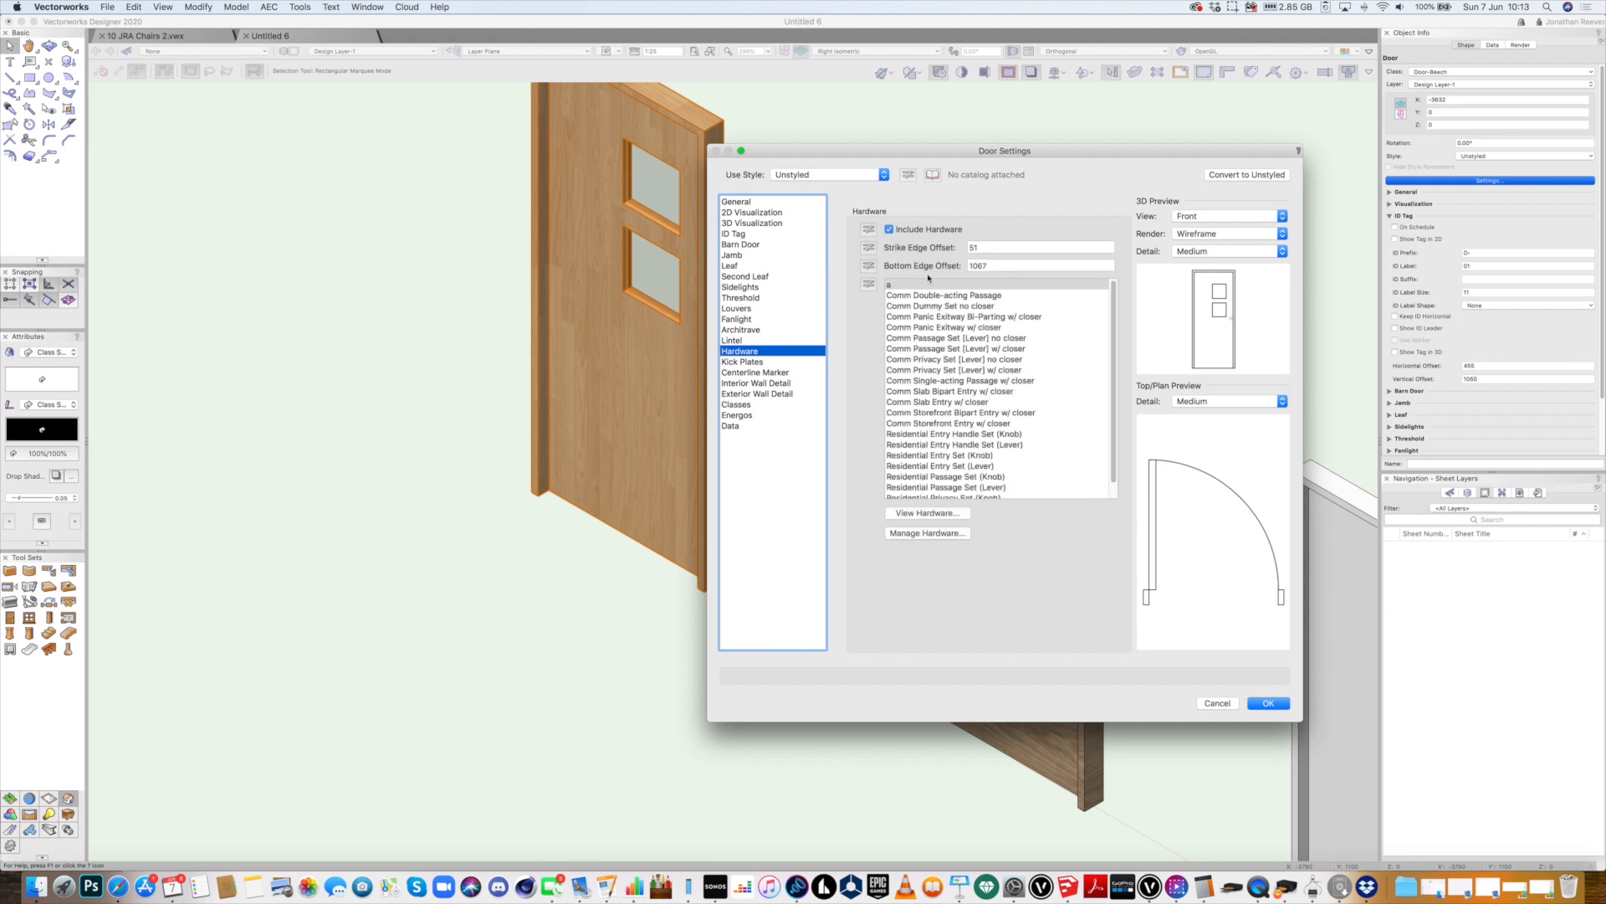
{"action": "left_click", "coordinate": [975, 456]}
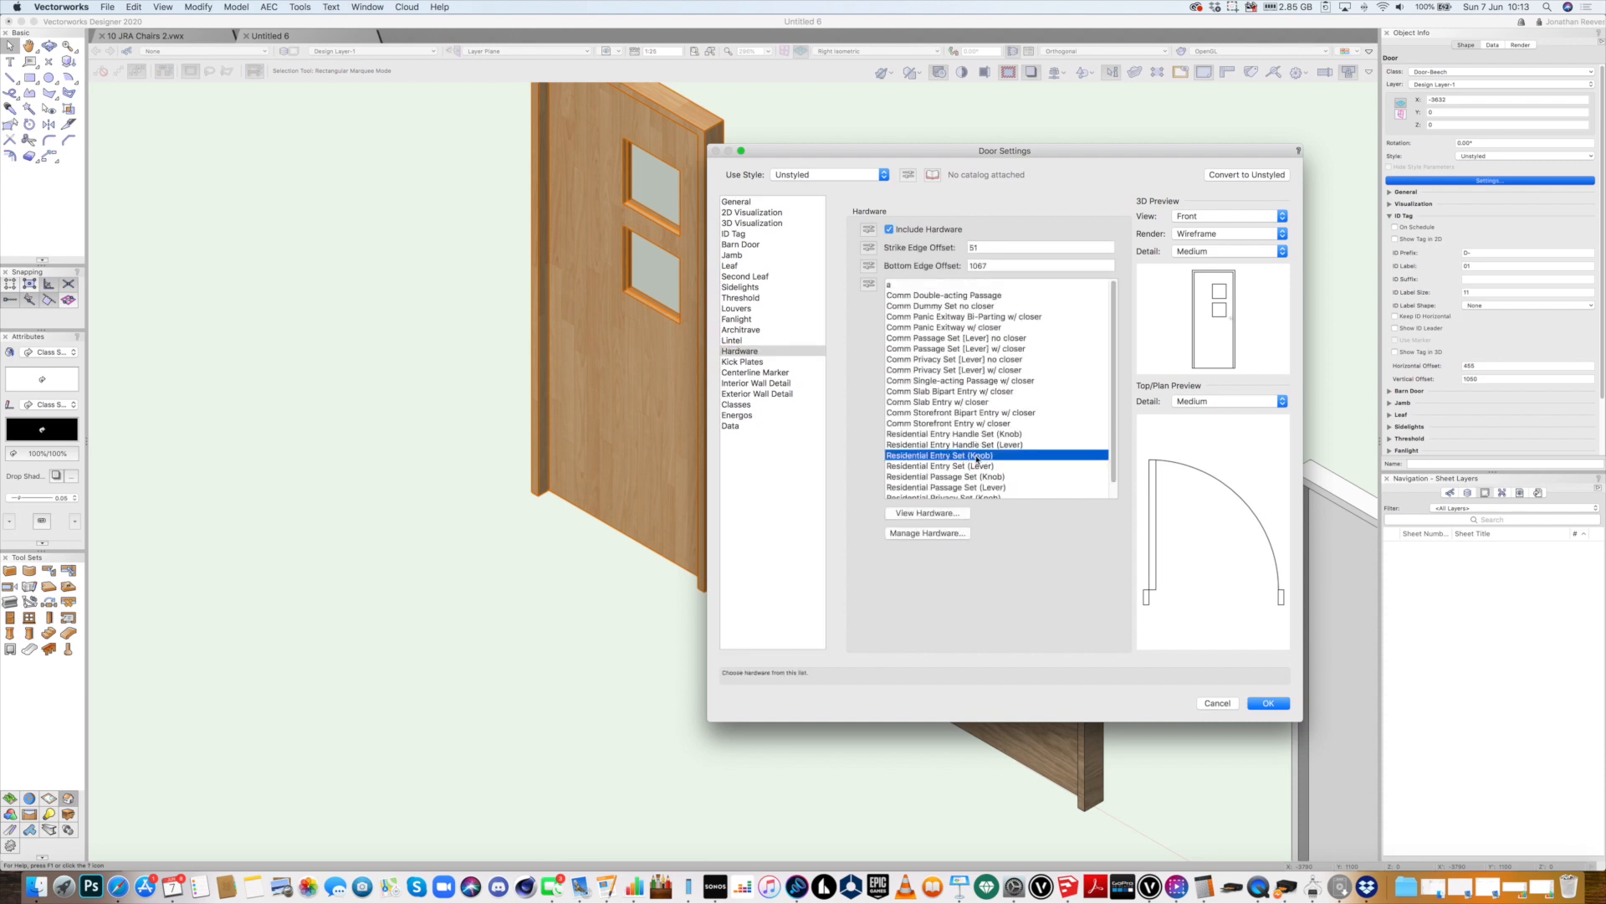
{"action": "left_click", "coordinate": [977, 466]}
{"action": "scroll", "coordinate": [977, 464], "scroll_direction": "down", "scroll_amount": 1}
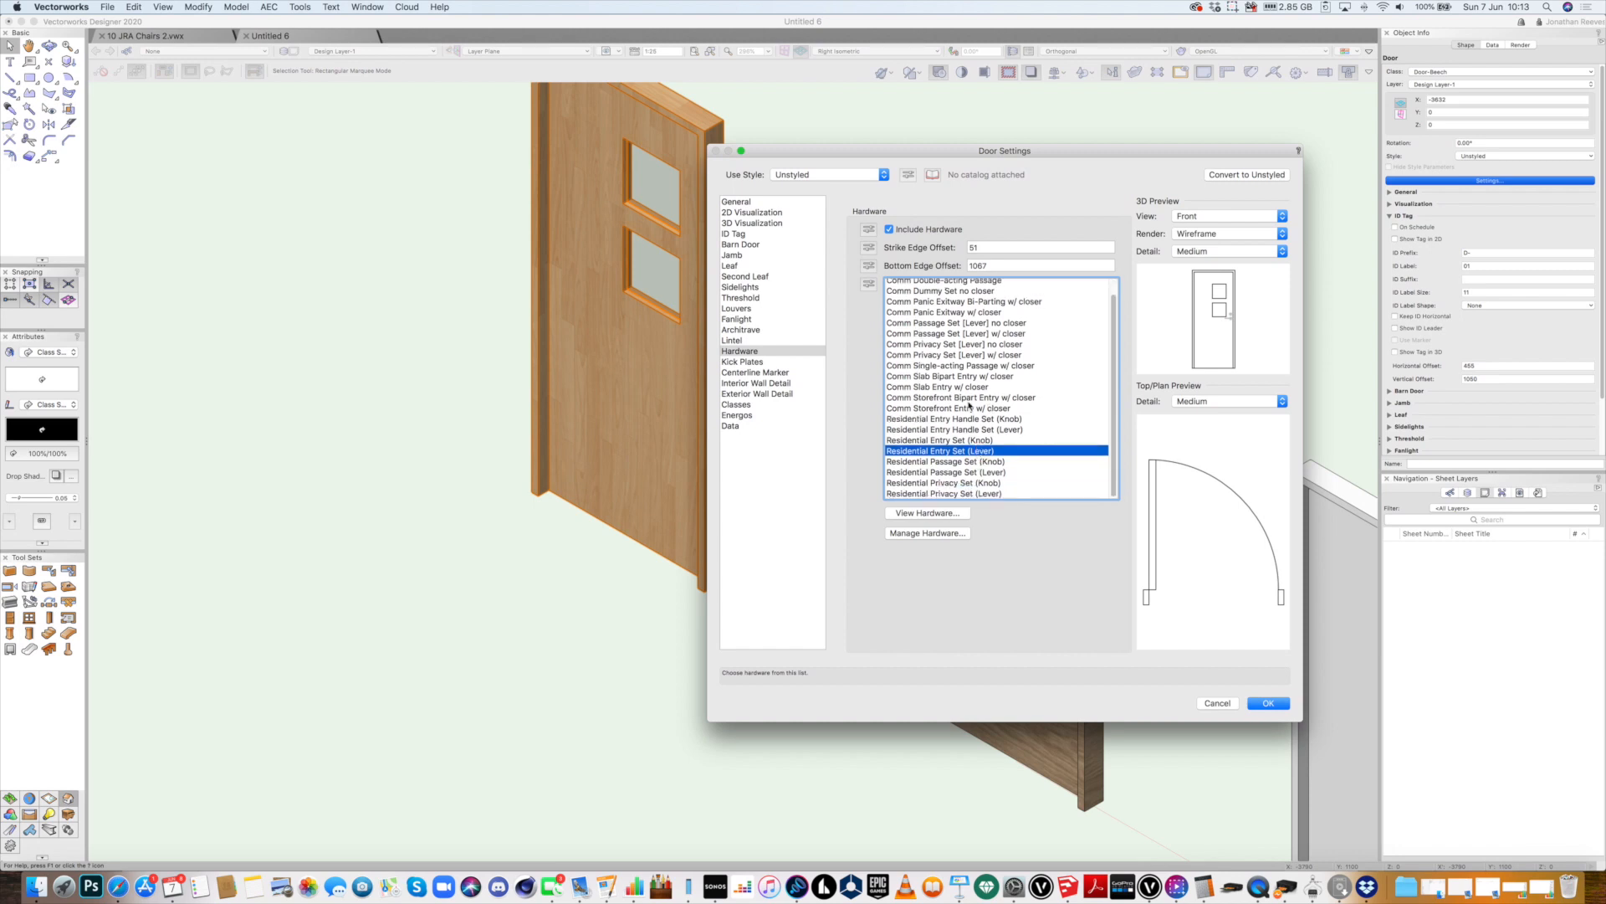
Examine the details of the chosen lever set and look through the available sets in the door hardware library
{"action": "left_click", "coordinate": [927, 513]}
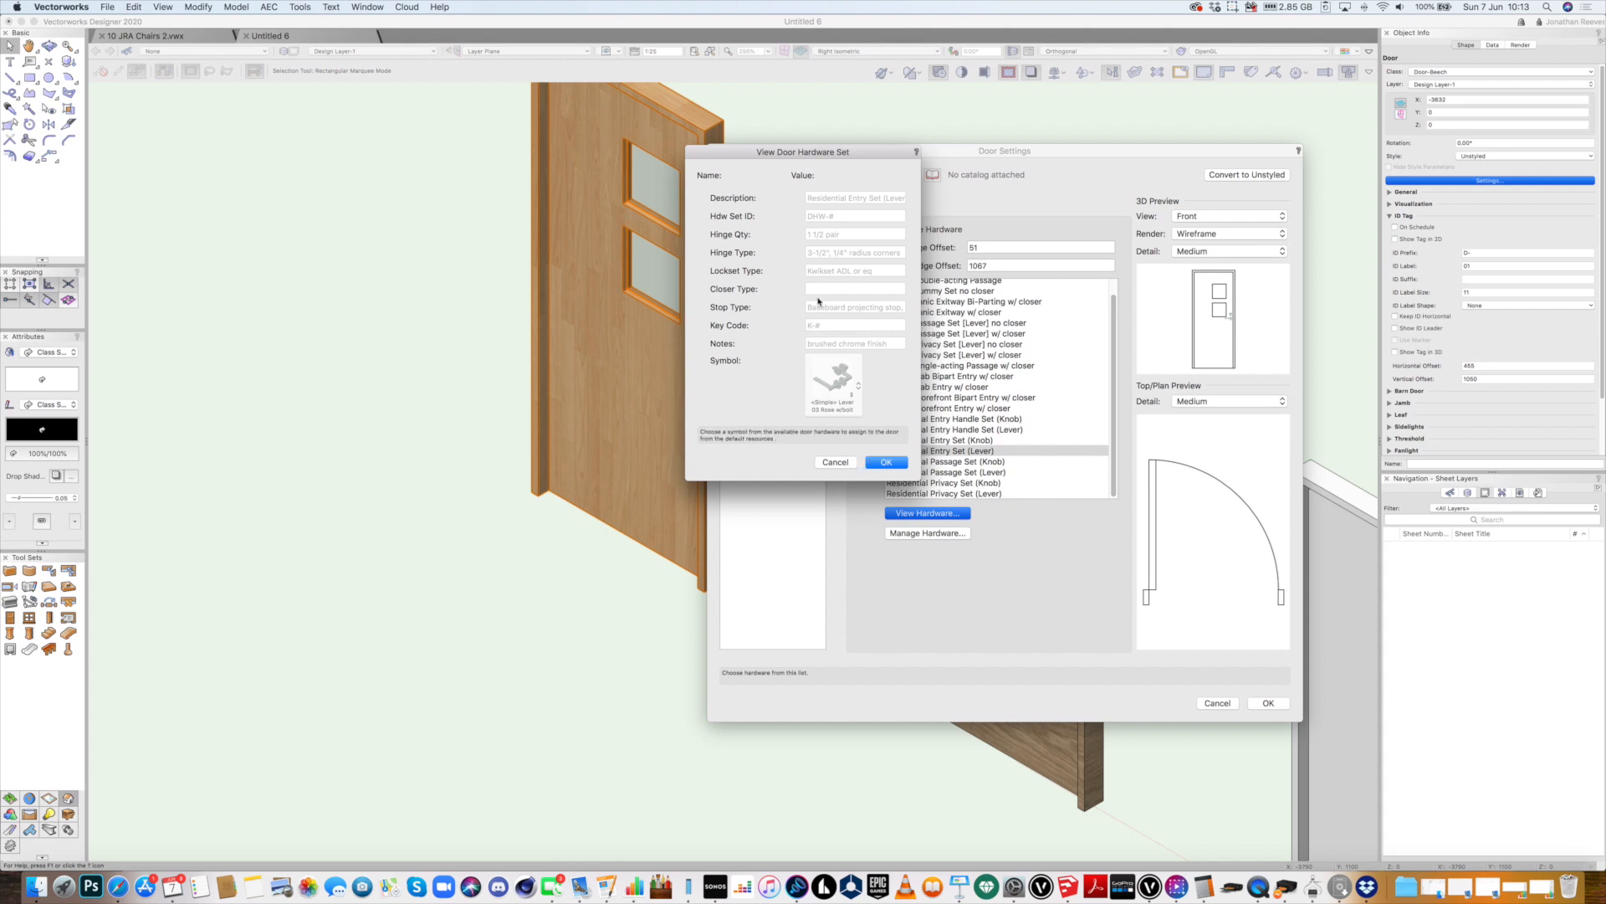
{"action": "left_click", "coordinate": [886, 462]}
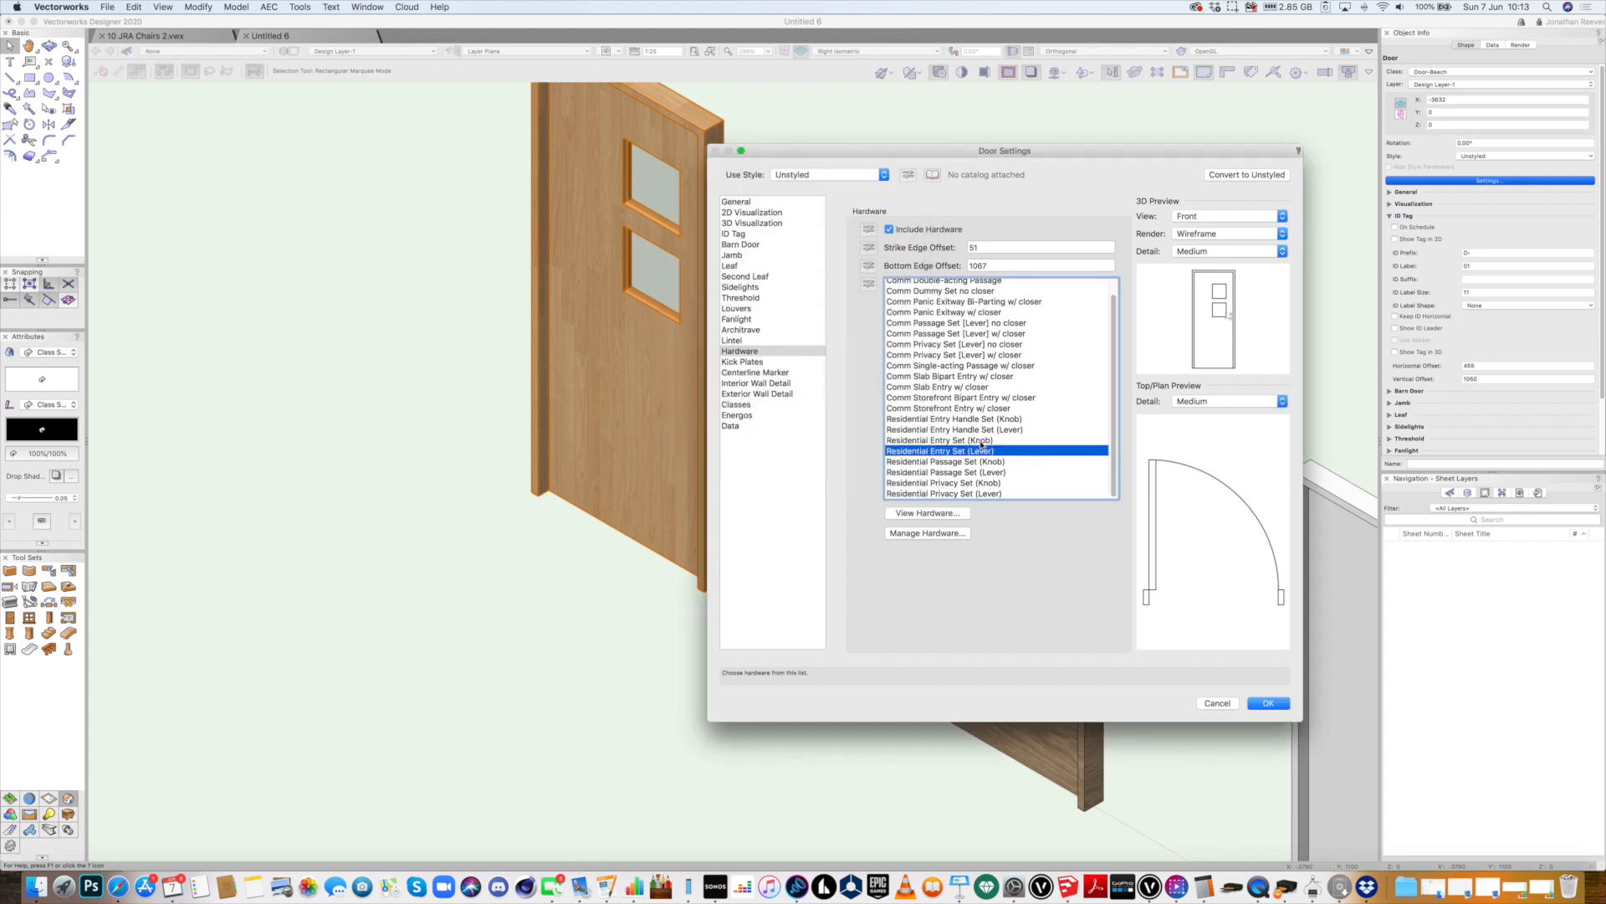
{"action": "left_click", "coordinate": [927, 533]}
{"action": "scroll", "coordinate": [803, 249], "scroll_direction": "up", "scroll_amount": 5}
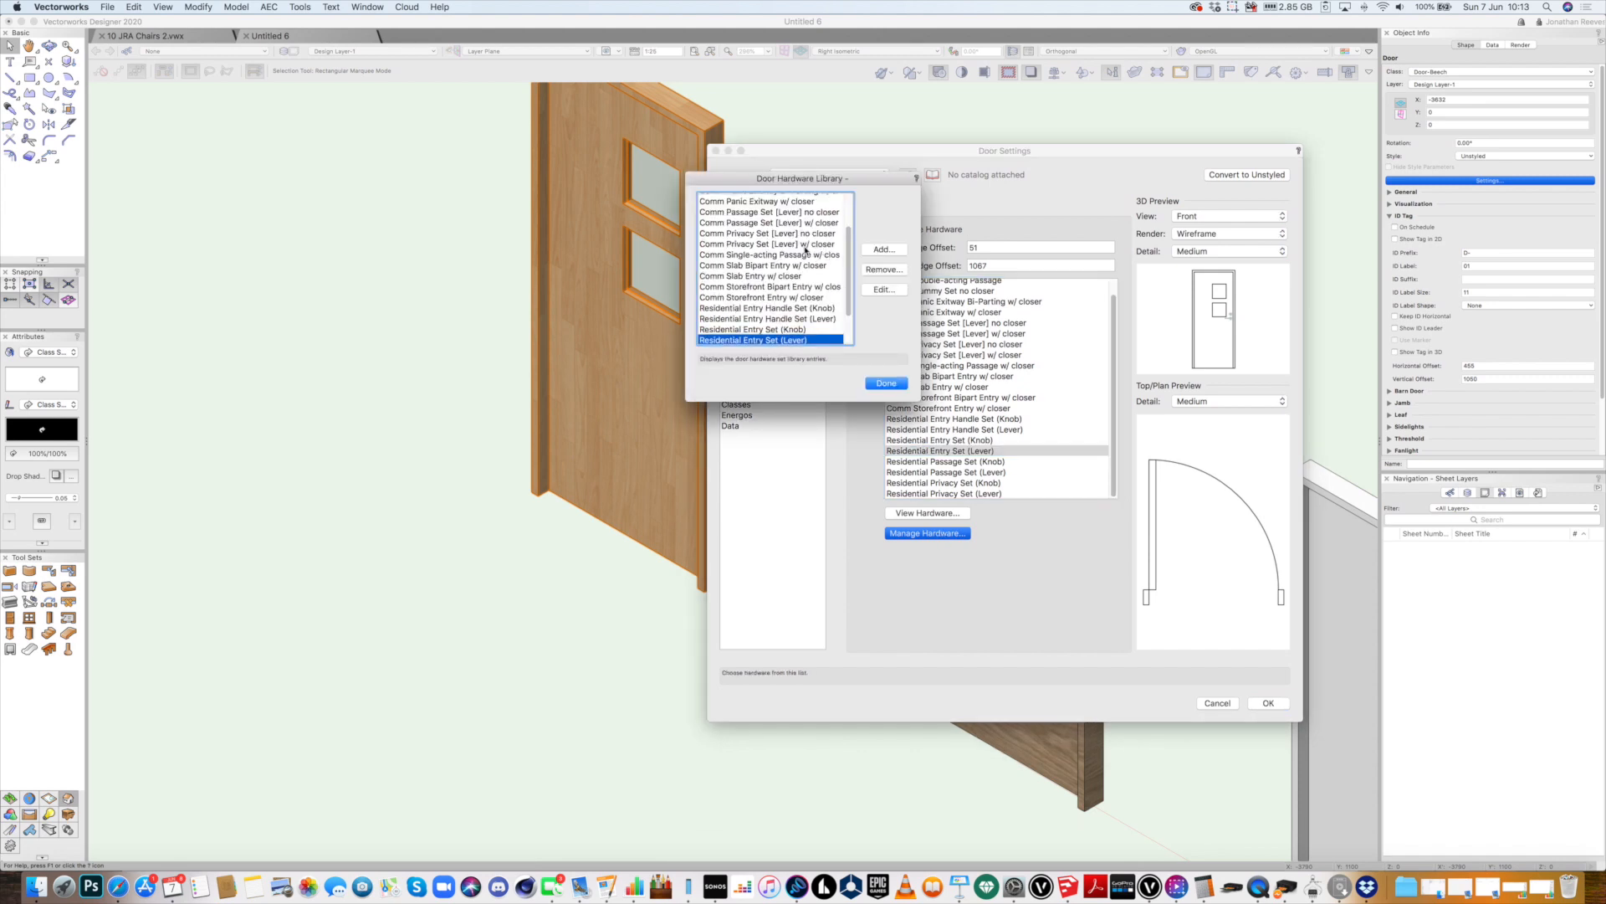
{"action": "scroll", "coordinate": [795, 263], "scroll_direction": "down", "scroll_amount": 5}
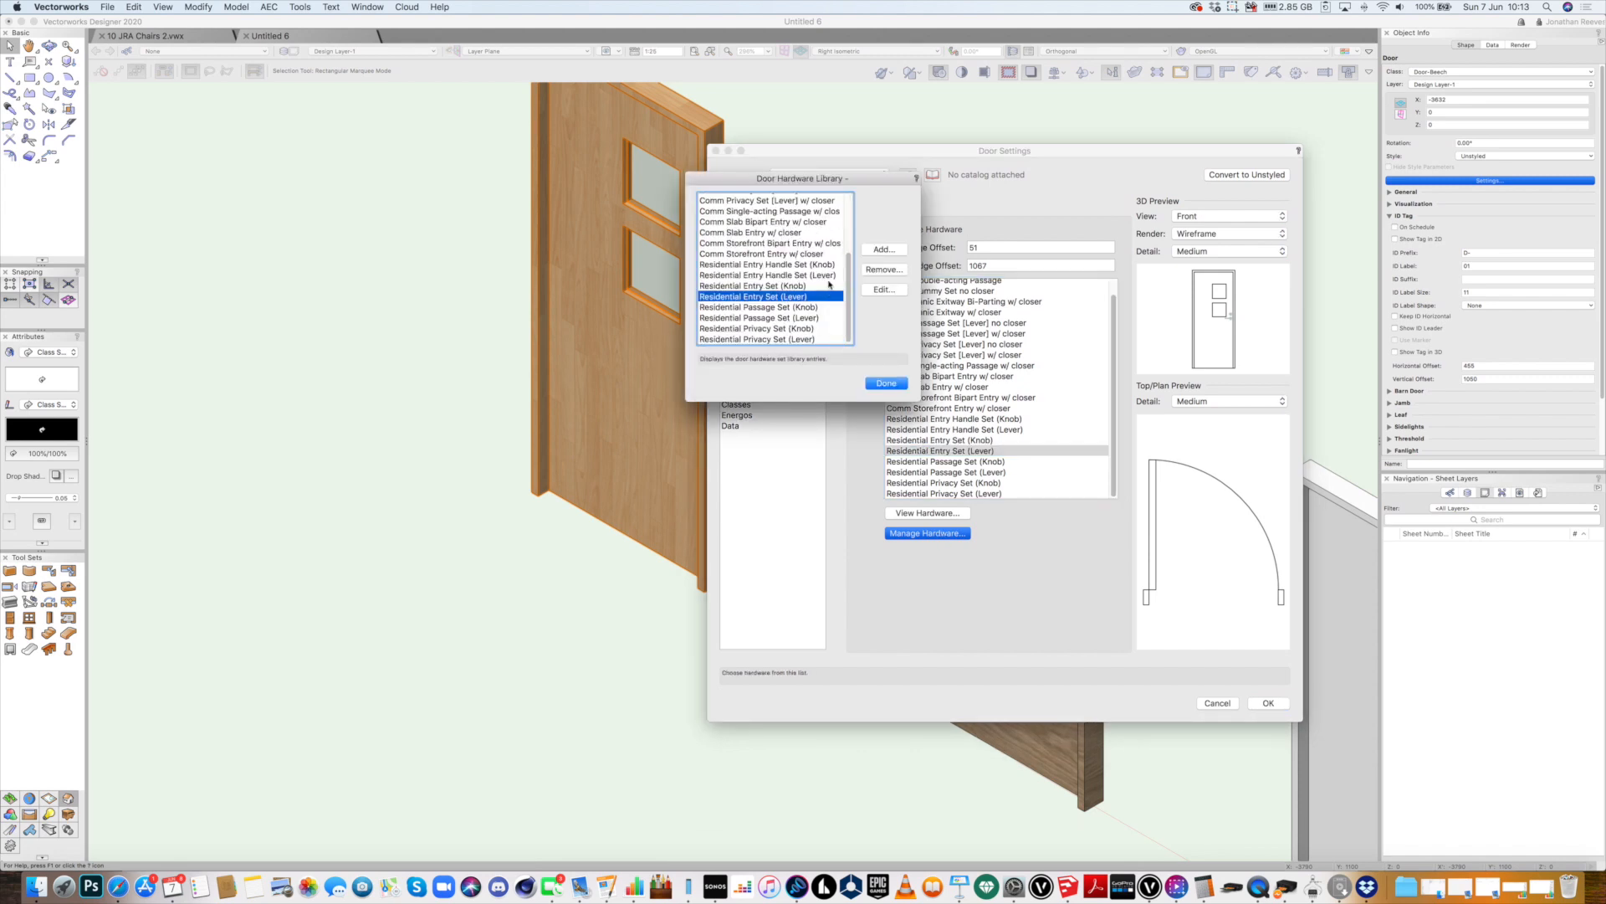
{"action": "left_click", "coordinate": [831, 285]}
{"action": "left_click", "coordinate": [803, 306]}
{"action": "left_click", "coordinate": [804, 296]}
{"action": "left_click", "coordinate": [803, 286]}
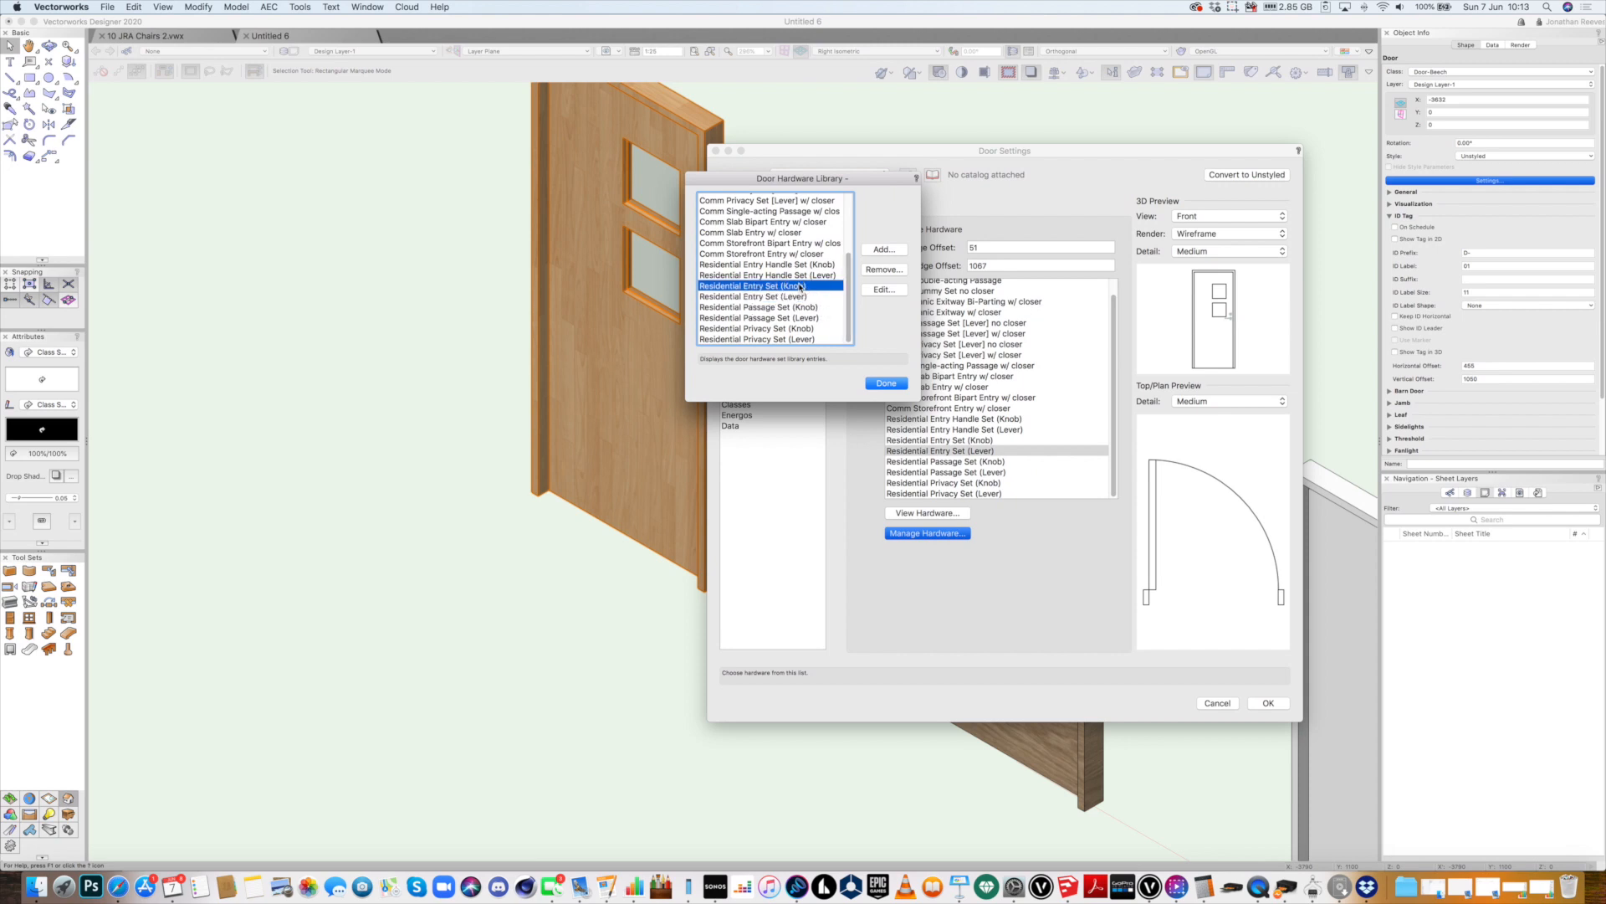
Add a new door hardware set with A entered in every field from Description to Notes
{"action": "left_click", "coordinate": [884, 251]}
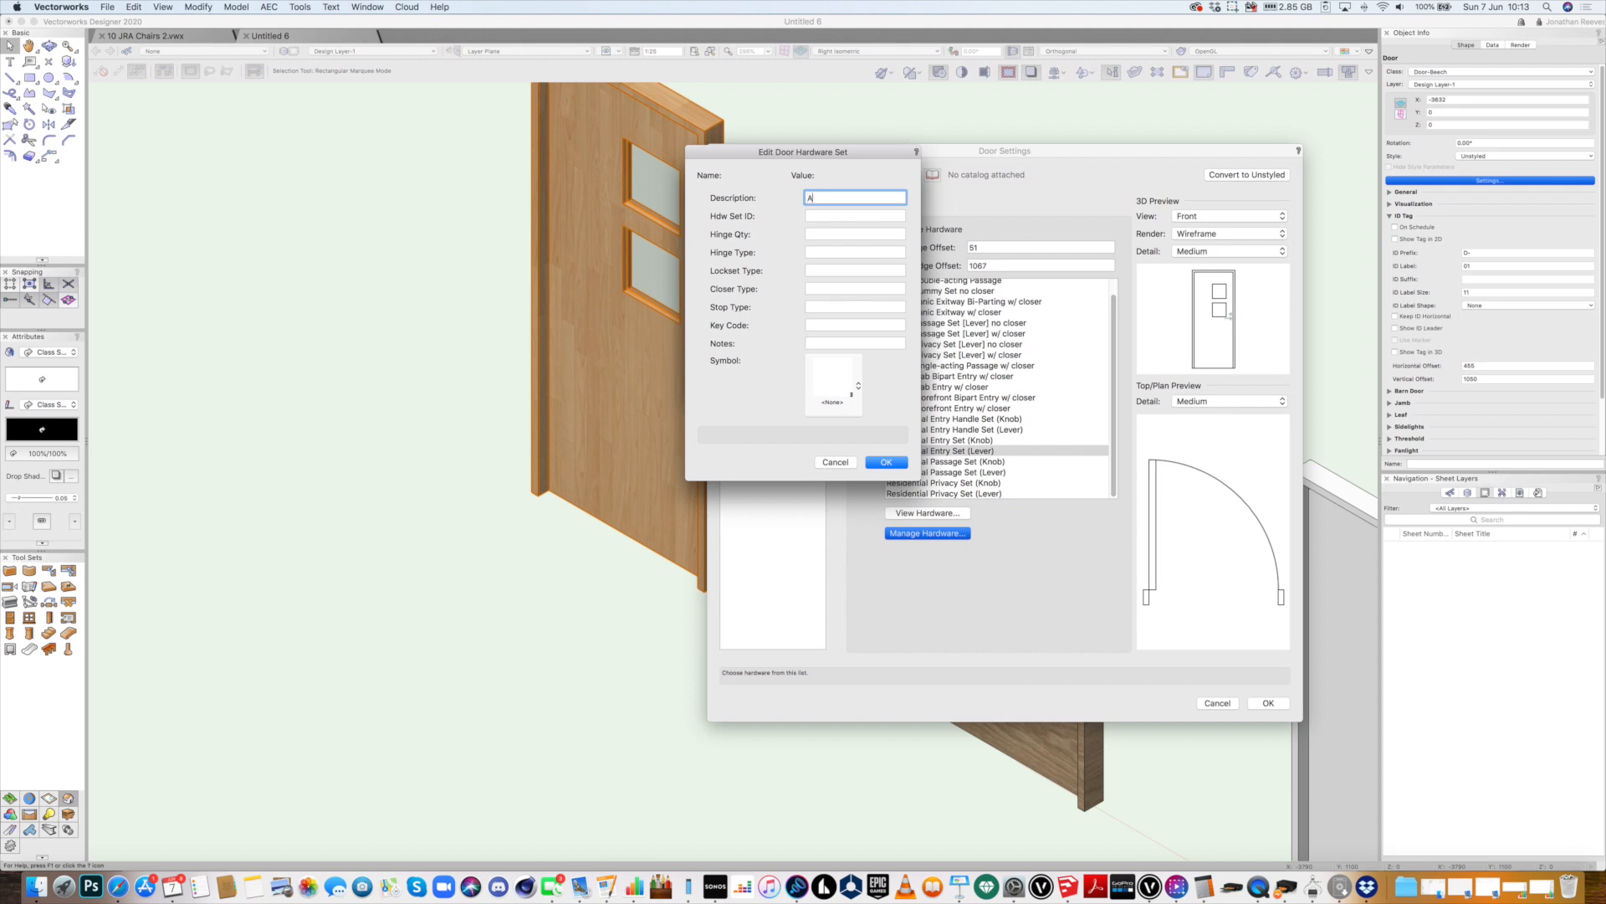
{"action": "key", "text": "Tab"}
{"action": "type", "text": "A"}
{"action": "left_click", "coordinate": [829, 235]}
{"action": "type", "text": "A"}
{"action": "left_click", "coordinate": [828, 253]}
{"action": "type", "text": "A"}
{"action": "left_click", "coordinate": [824, 271]}
{"action": "type", "text": "A"}
{"action": "left_click", "coordinate": [822, 289]}
{"action": "type", "text": "A"}
{"action": "left_click", "coordinate": [823, 307]}
{"action": "type", "text": "A"}
{"action": "left_click", "coordinate": [823, 326]}
{"action": "type", "text": "A"}
{"action": "left_click", "coordinate": [823, 342]}
{"action": "type", "text": "A"}
Give the new hardware set the zPart-Lever 03 symbol, and apply the beech door's settings with the Residential Entry Set (Lever)
{"action": "left_click", "coordinate": [857, 417]}
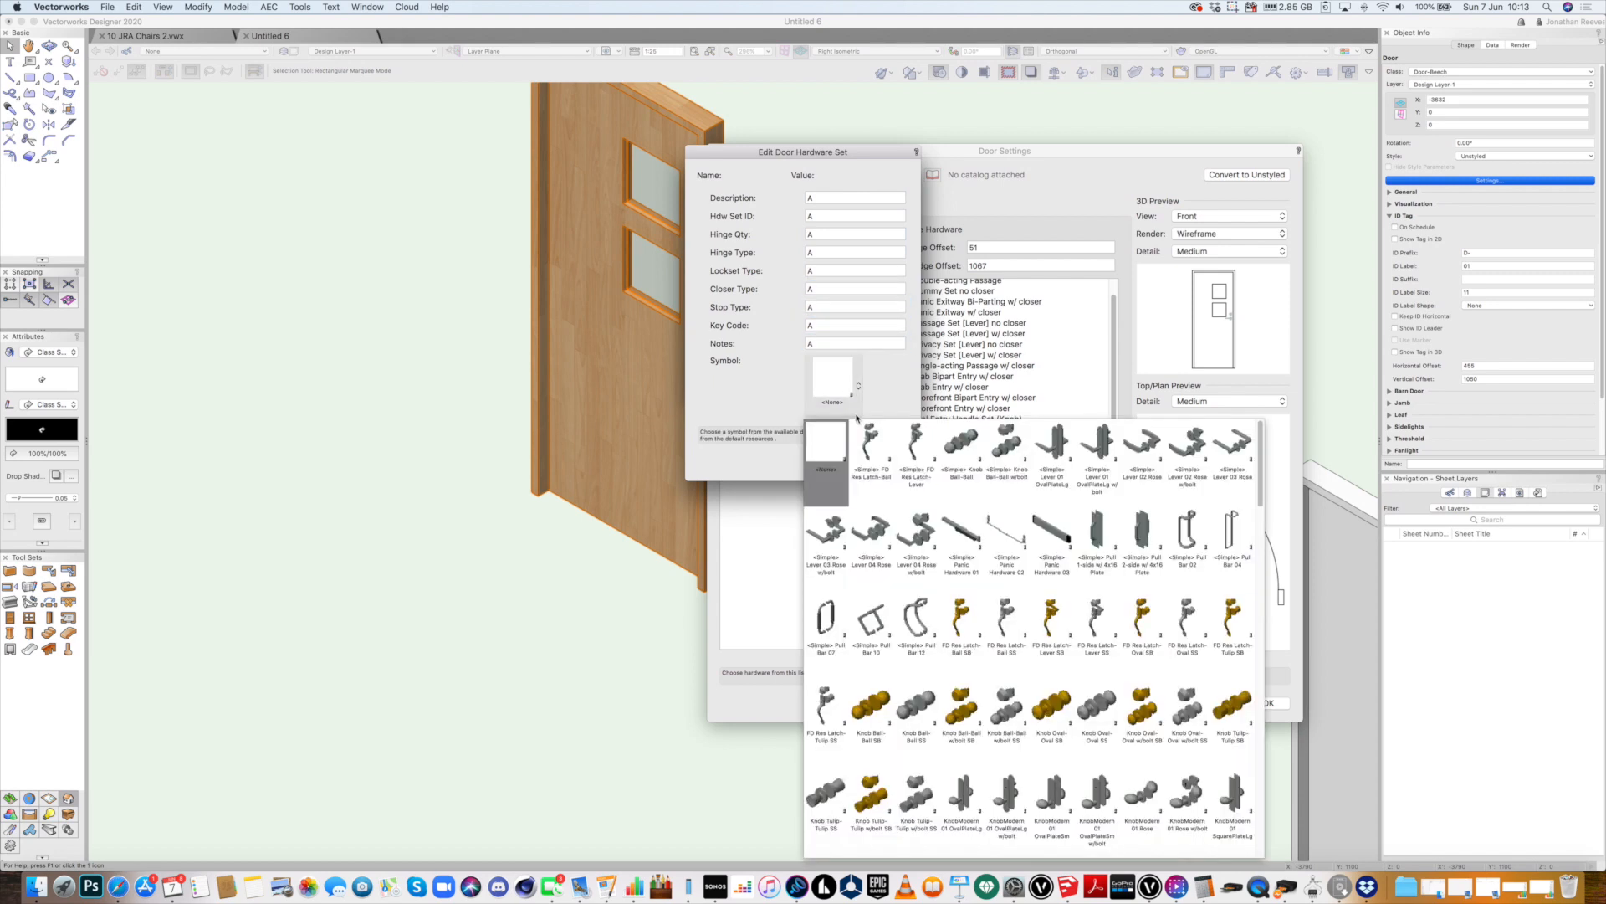
{"action": "left_click_drag", "start_coordinate": [1260, 499], "coordinate": [1260, 824]}
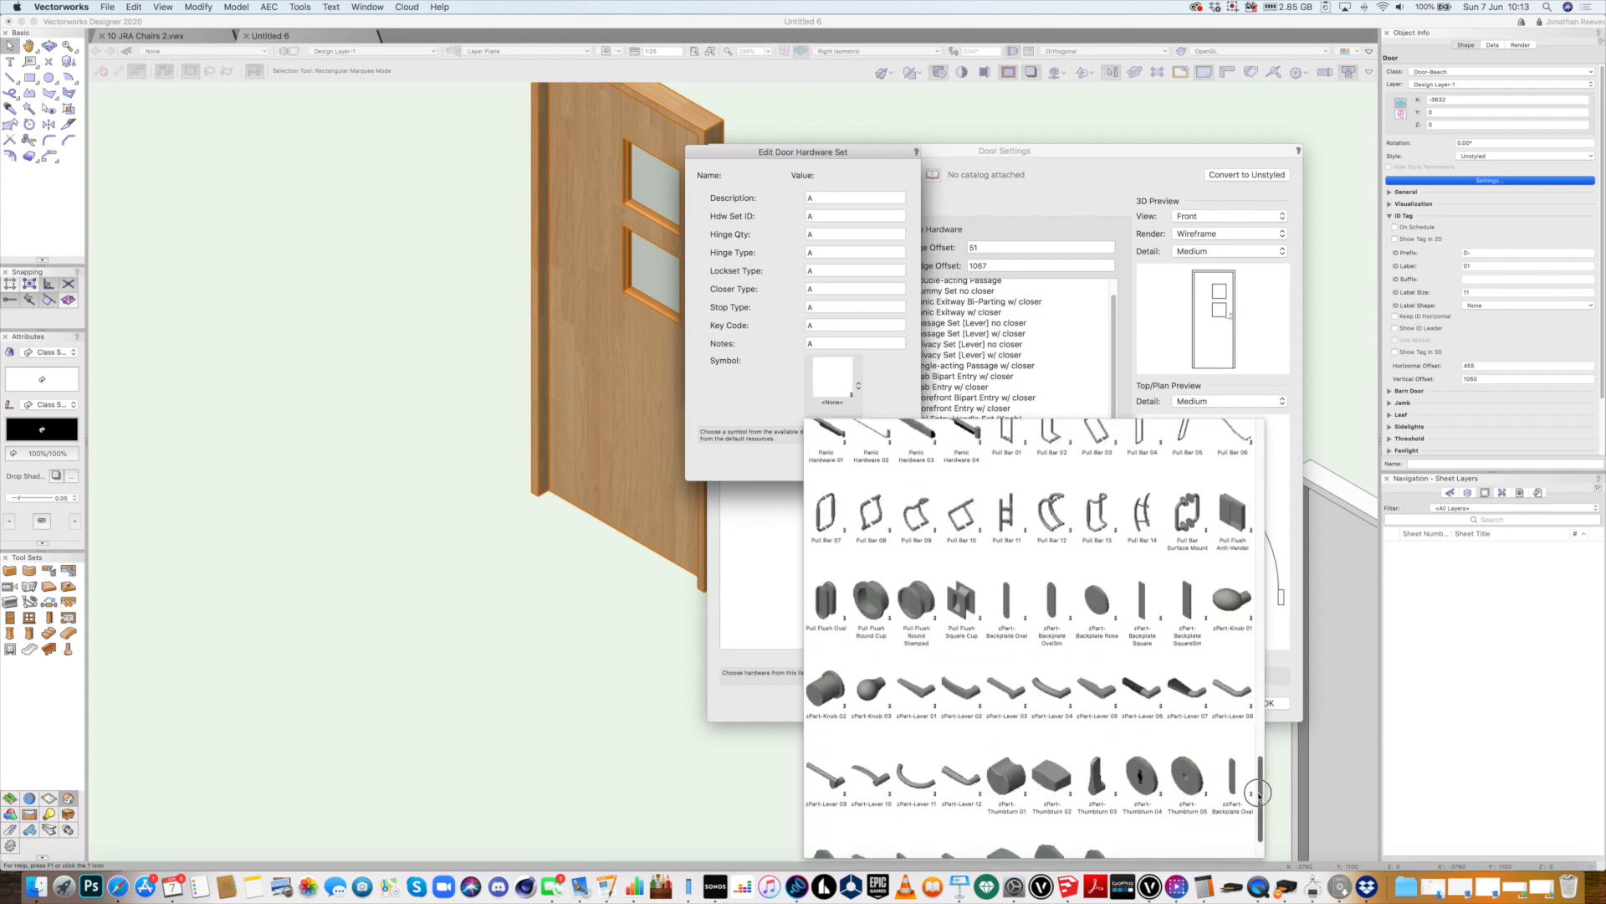
{"action": "left_click", "coordinate": [1011, 699]}
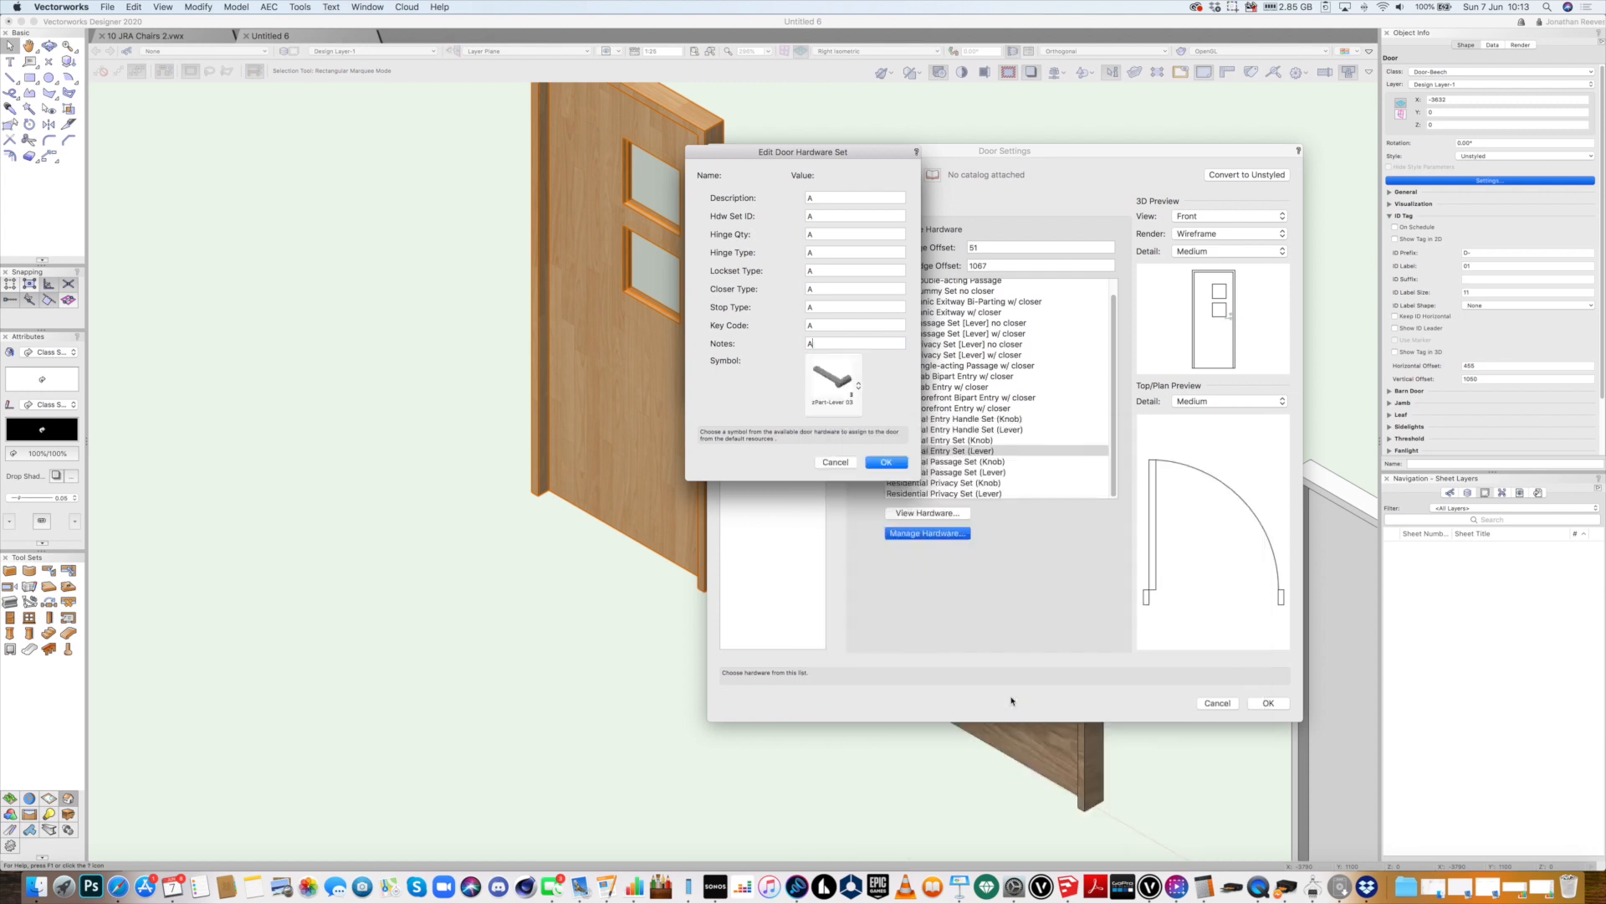
{"action": "left_click", "coordinate": [882, 469]}
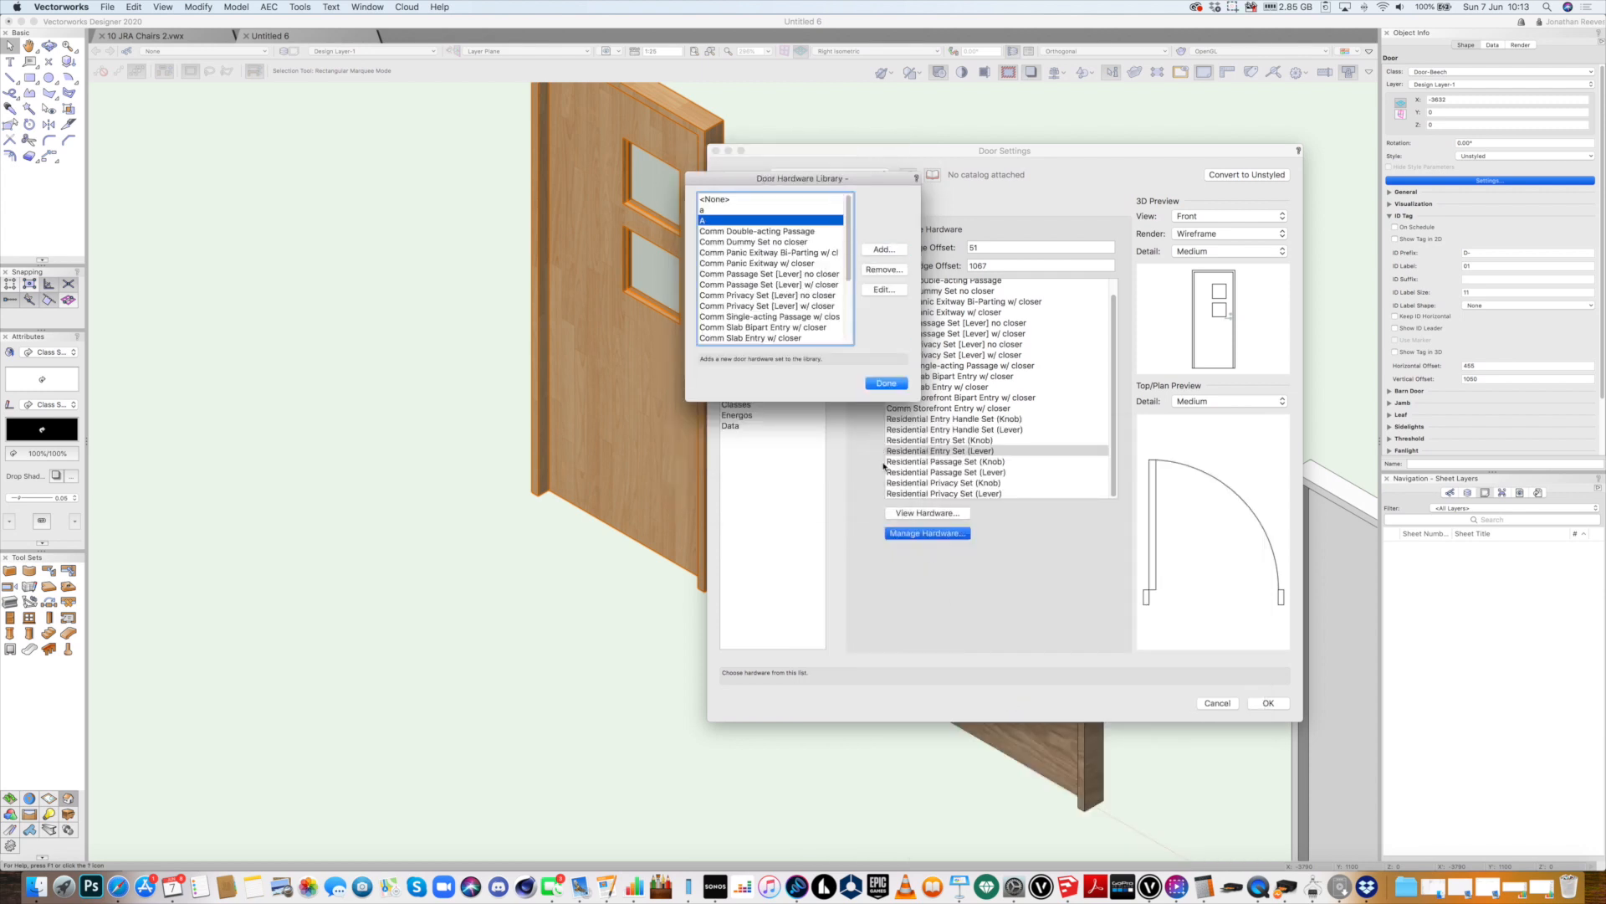
{"action": "left_click", "coordinate": [888, 384]}
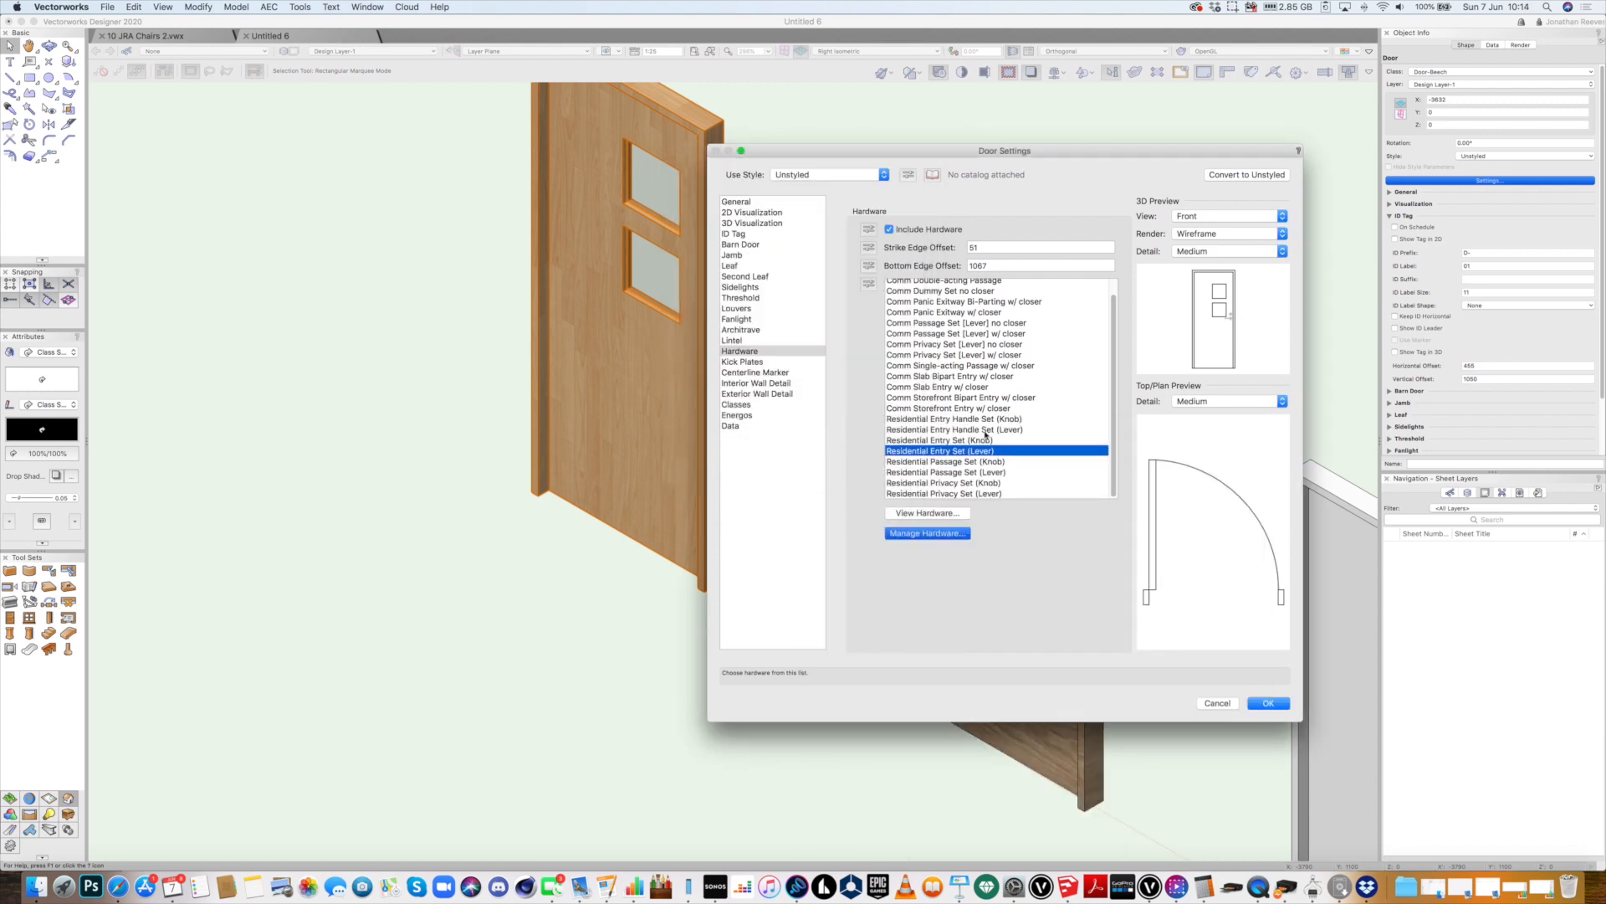
{"action": "left_click", "coordinate": [1266, 705]}
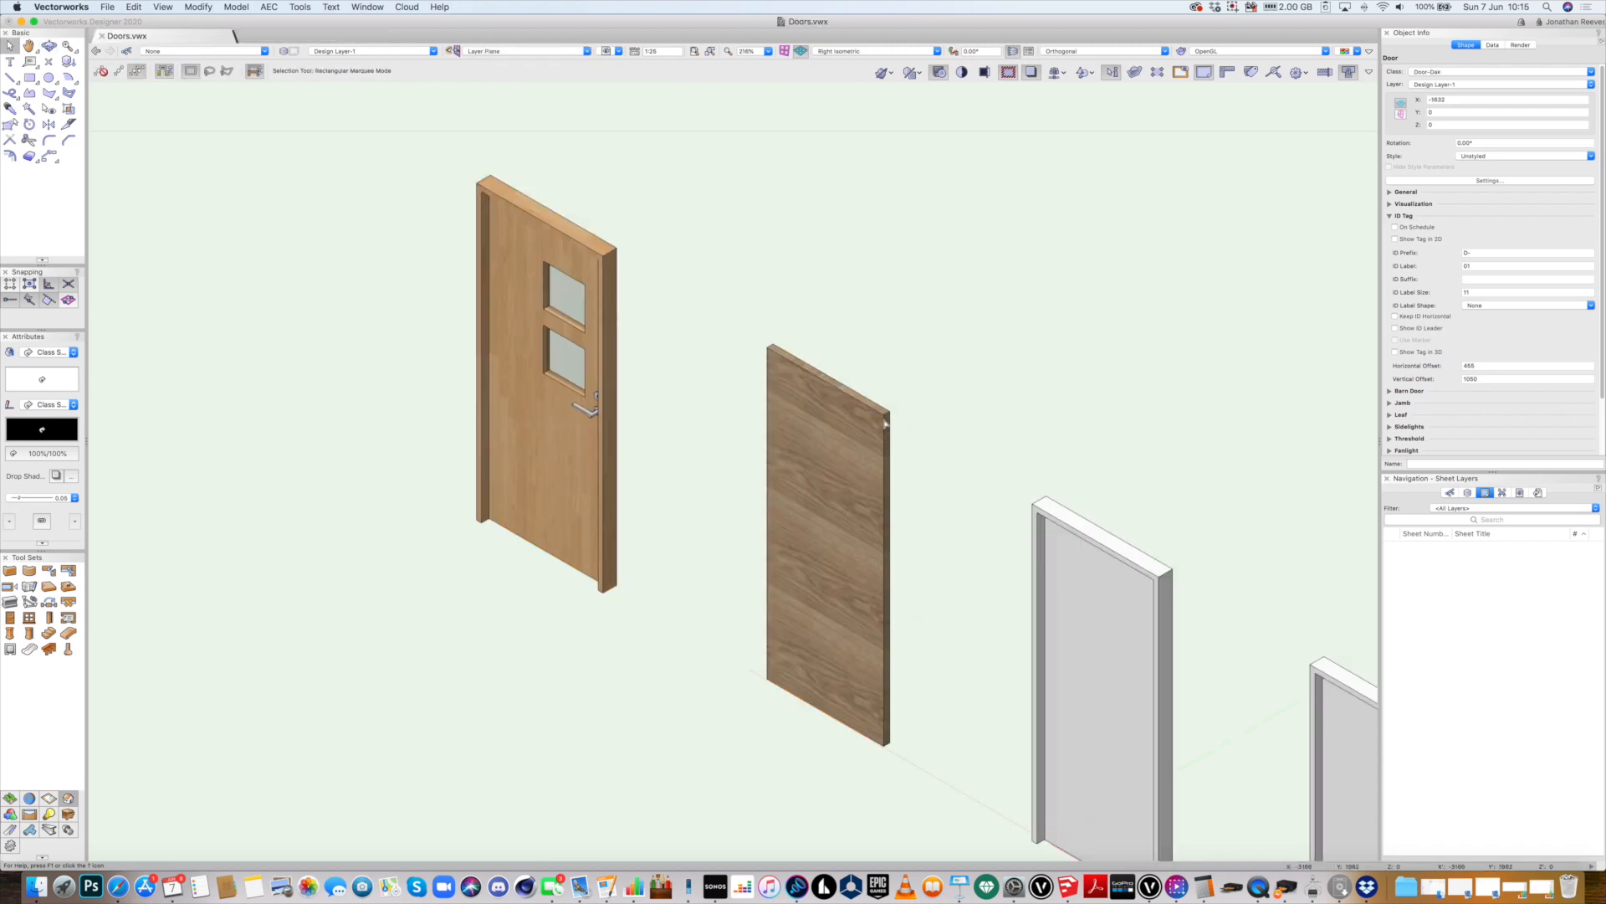
Change the oak door's leaf type to Panel and set Vertical Panels to 6
{"action": "left_click", "coordinate": [884, 423]}
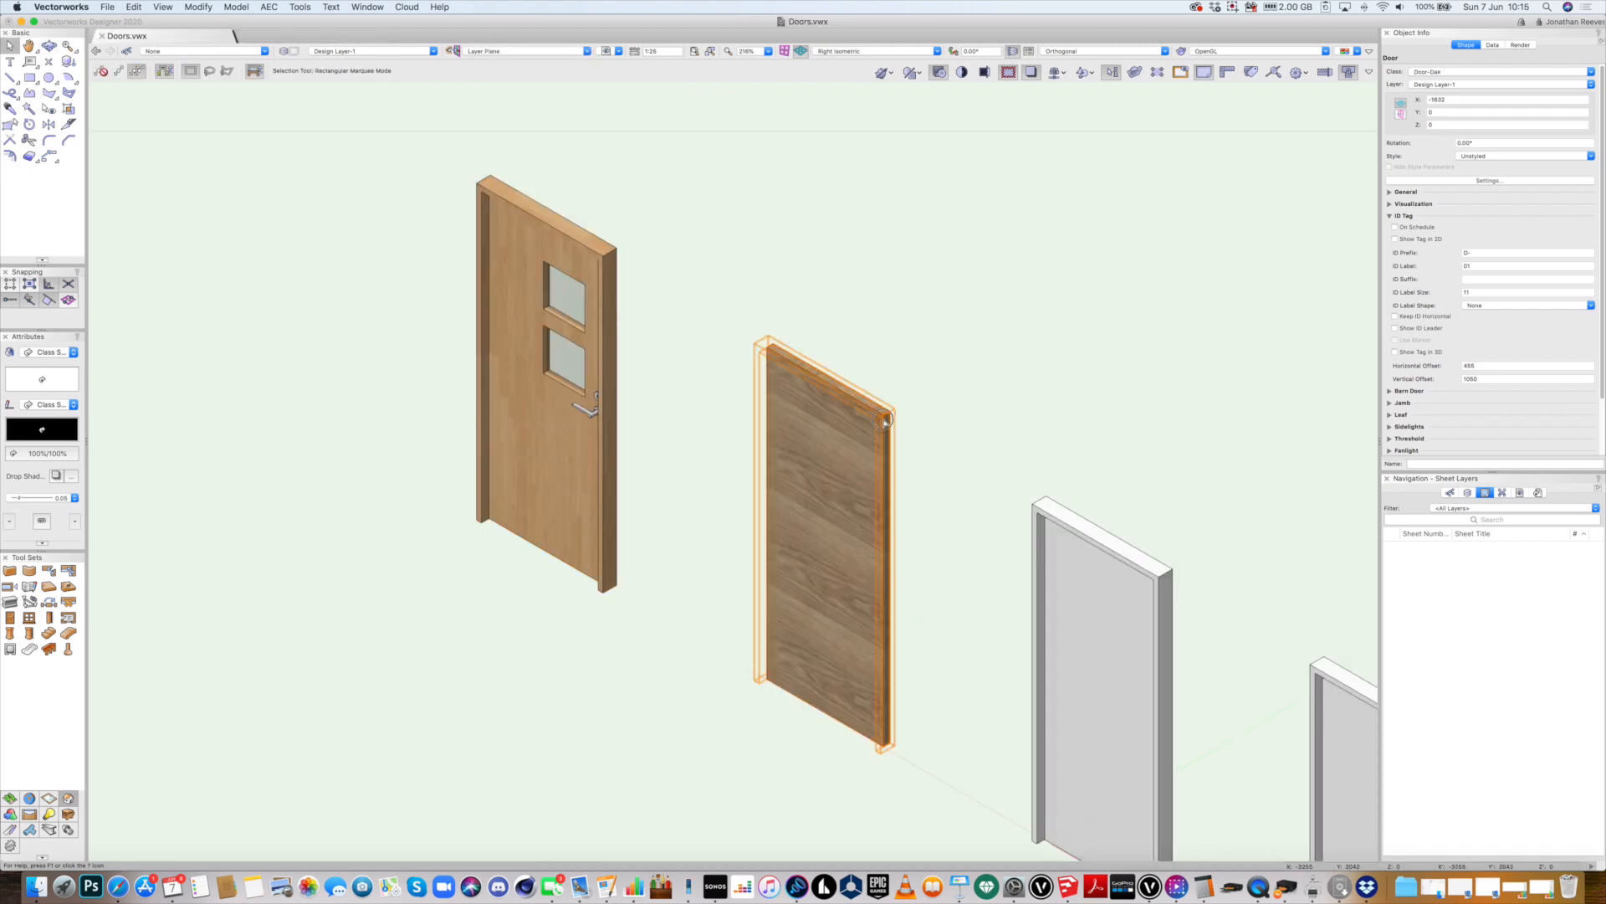
{"action": "double_click", "coordinate": [884, 425]}
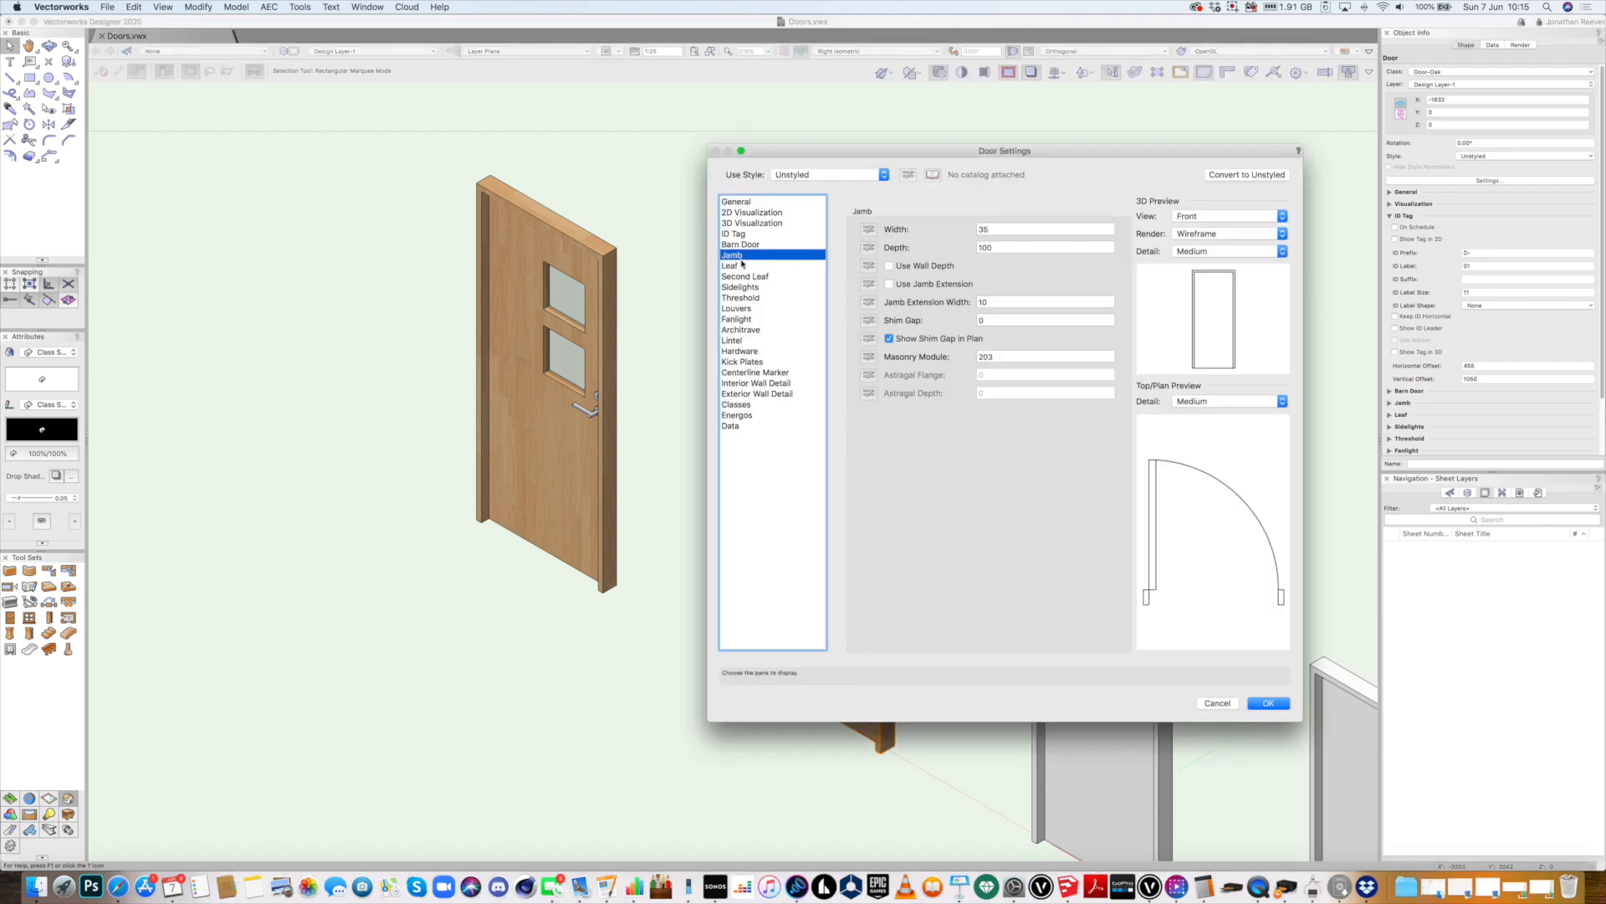
{"action": "left_click", "coordinate": [740, 266]}
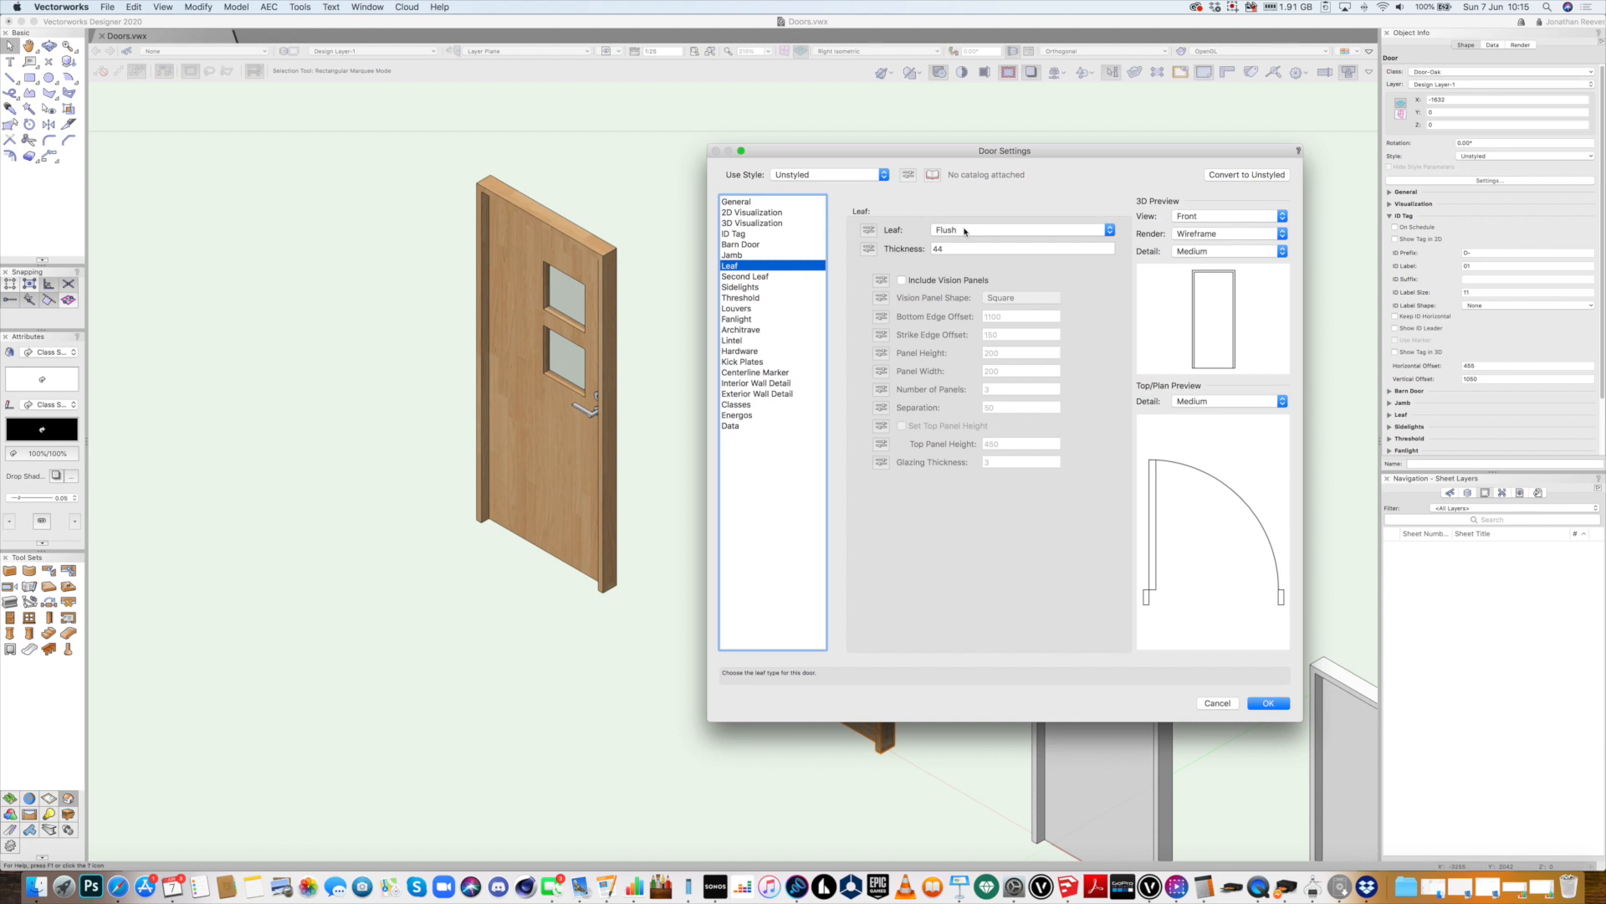
{"action": "left_click", "coordinate": [965, 231]}
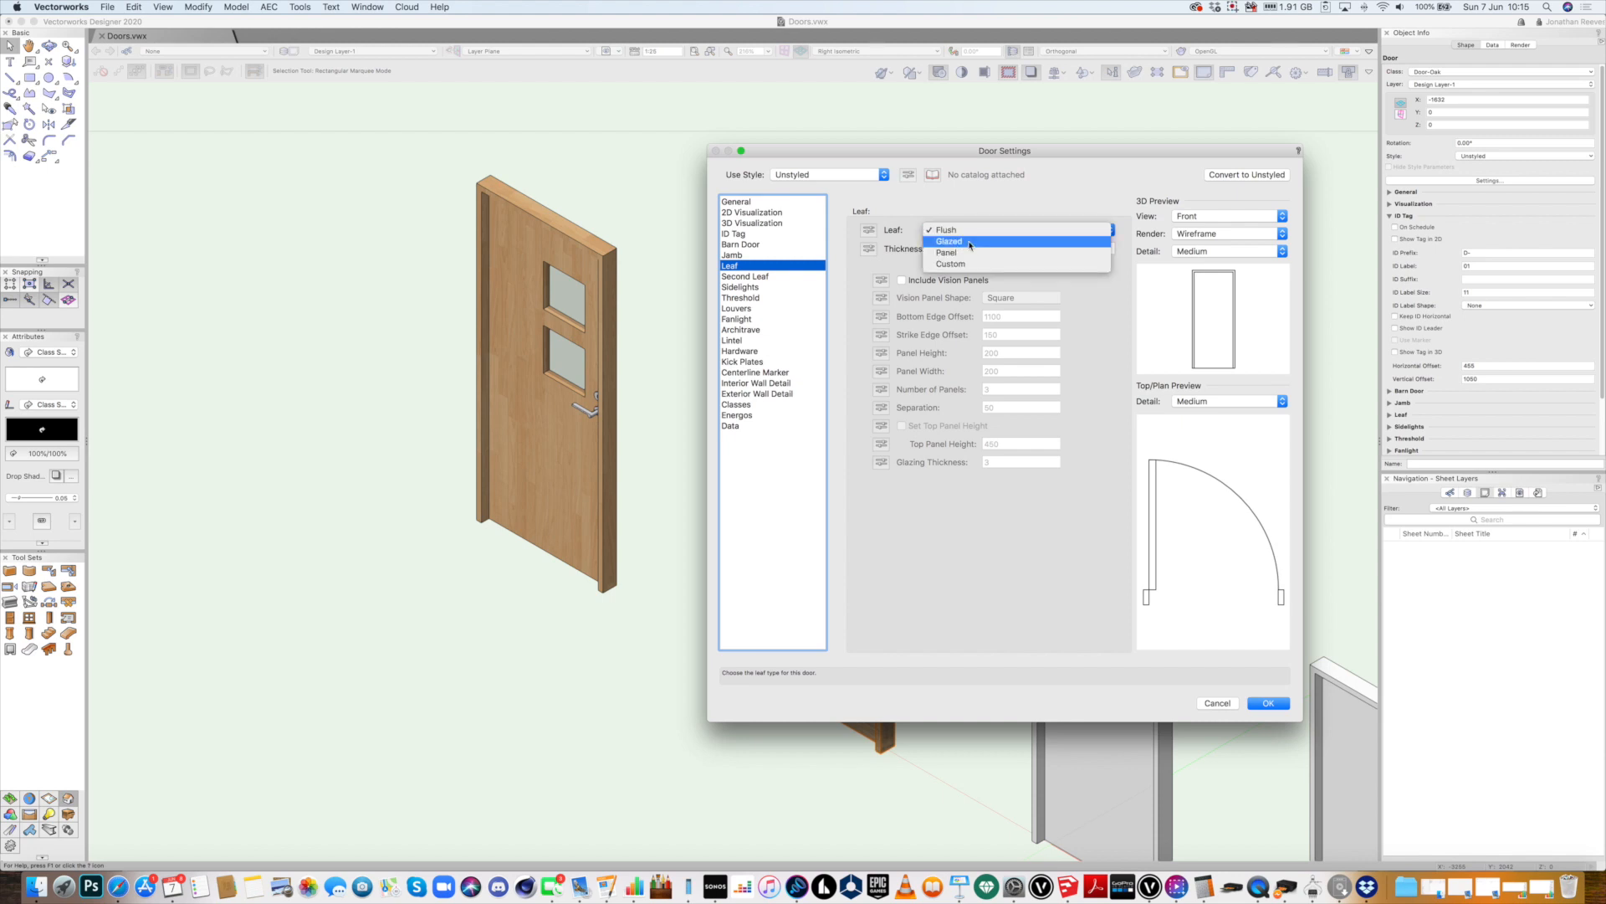
{"action": "left_click", "coordinate": [966, 252]}
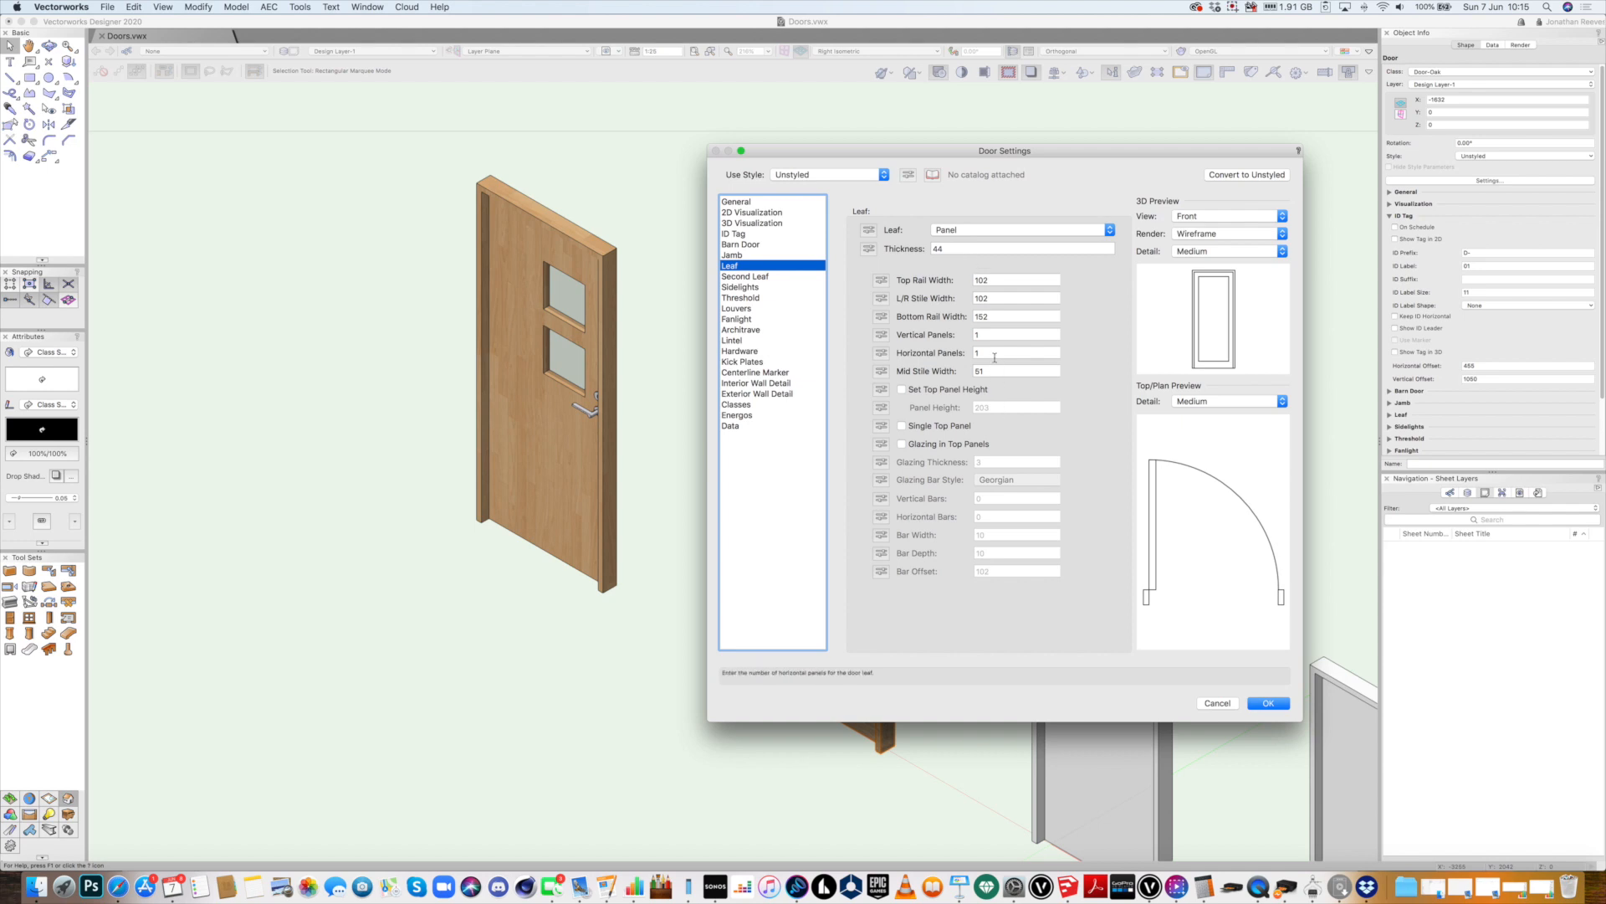
{"action": "double_click", "coordinate": [981, 336]}
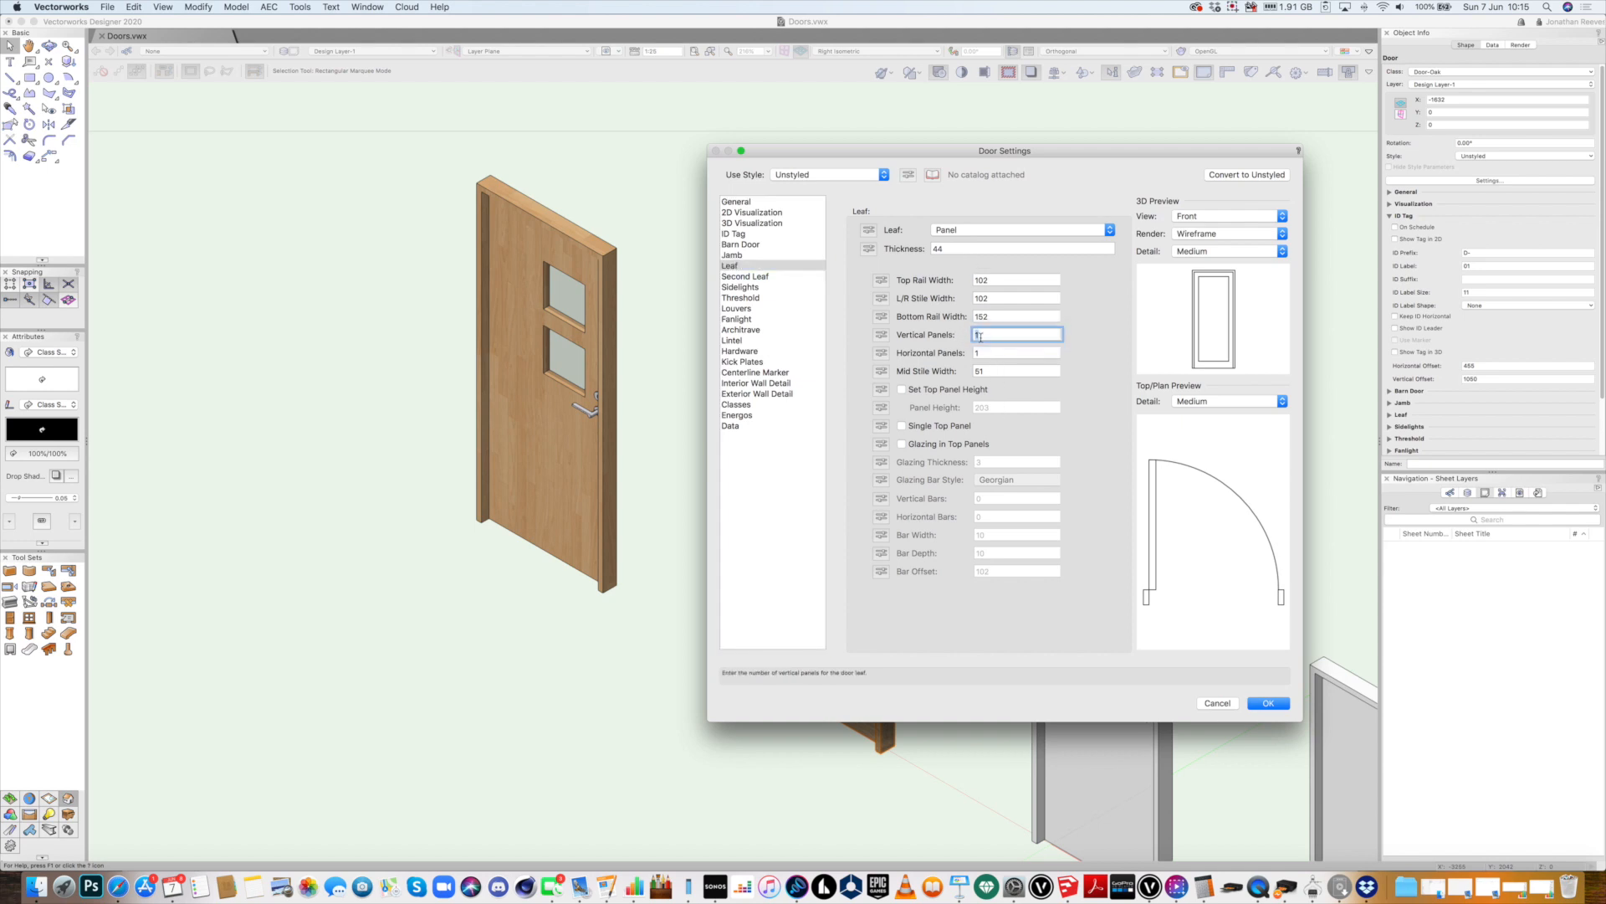
{"action": "type", "text": "6"}
{"action": "double_click", "coordinate": [988, 353]}
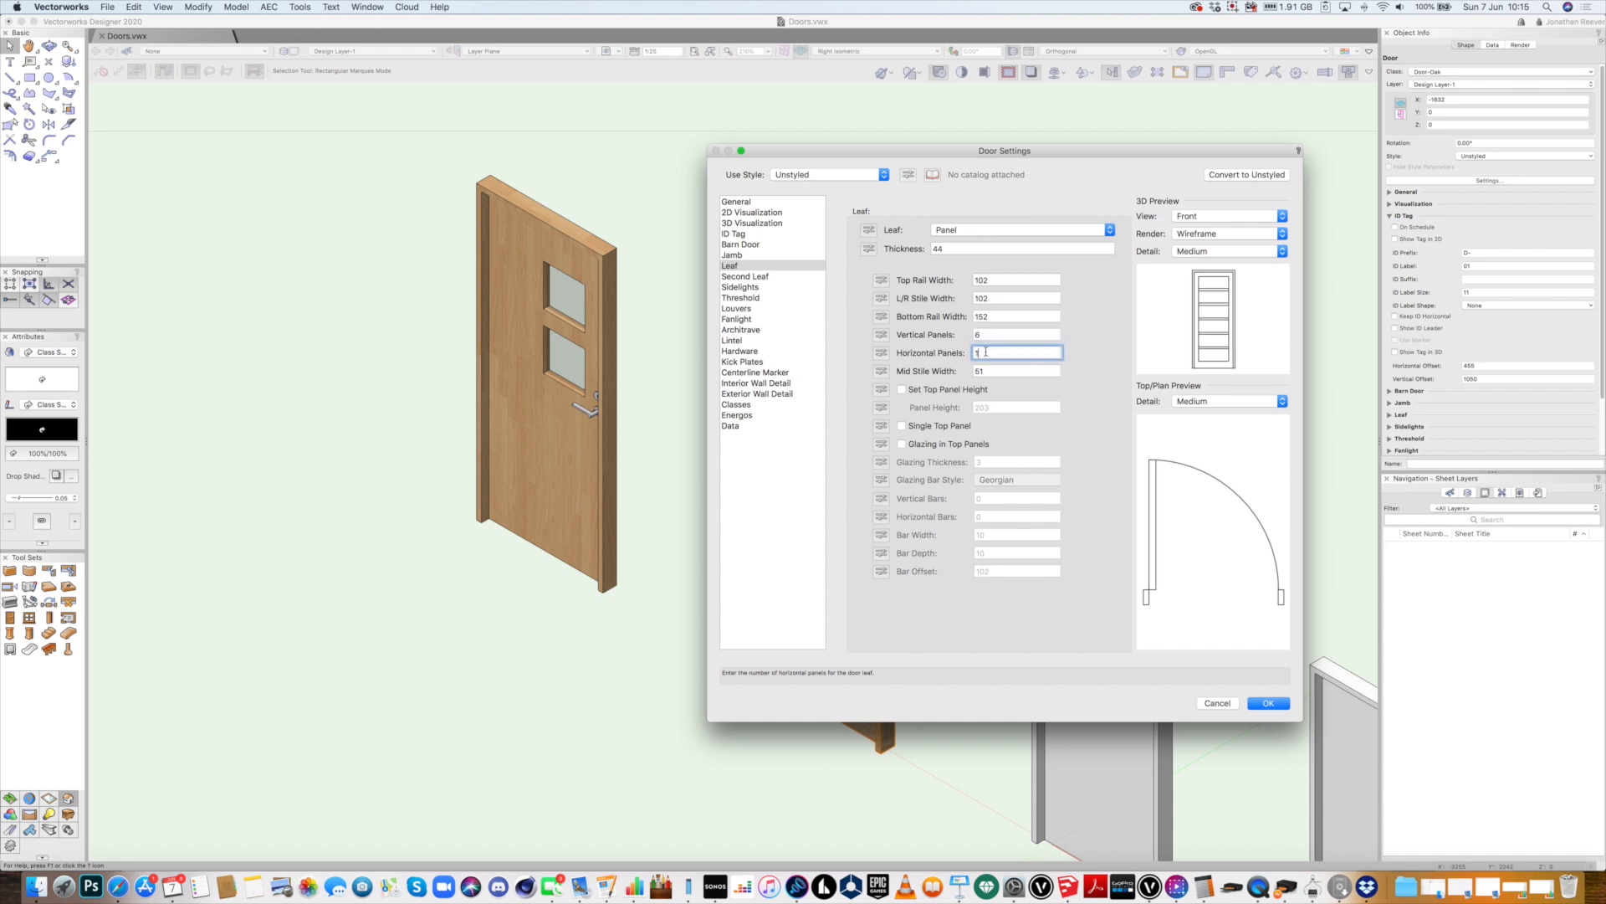
Include hardware on the oak door and apply its door settings
{"action": "left_click", "coordinate": [741, 352]}
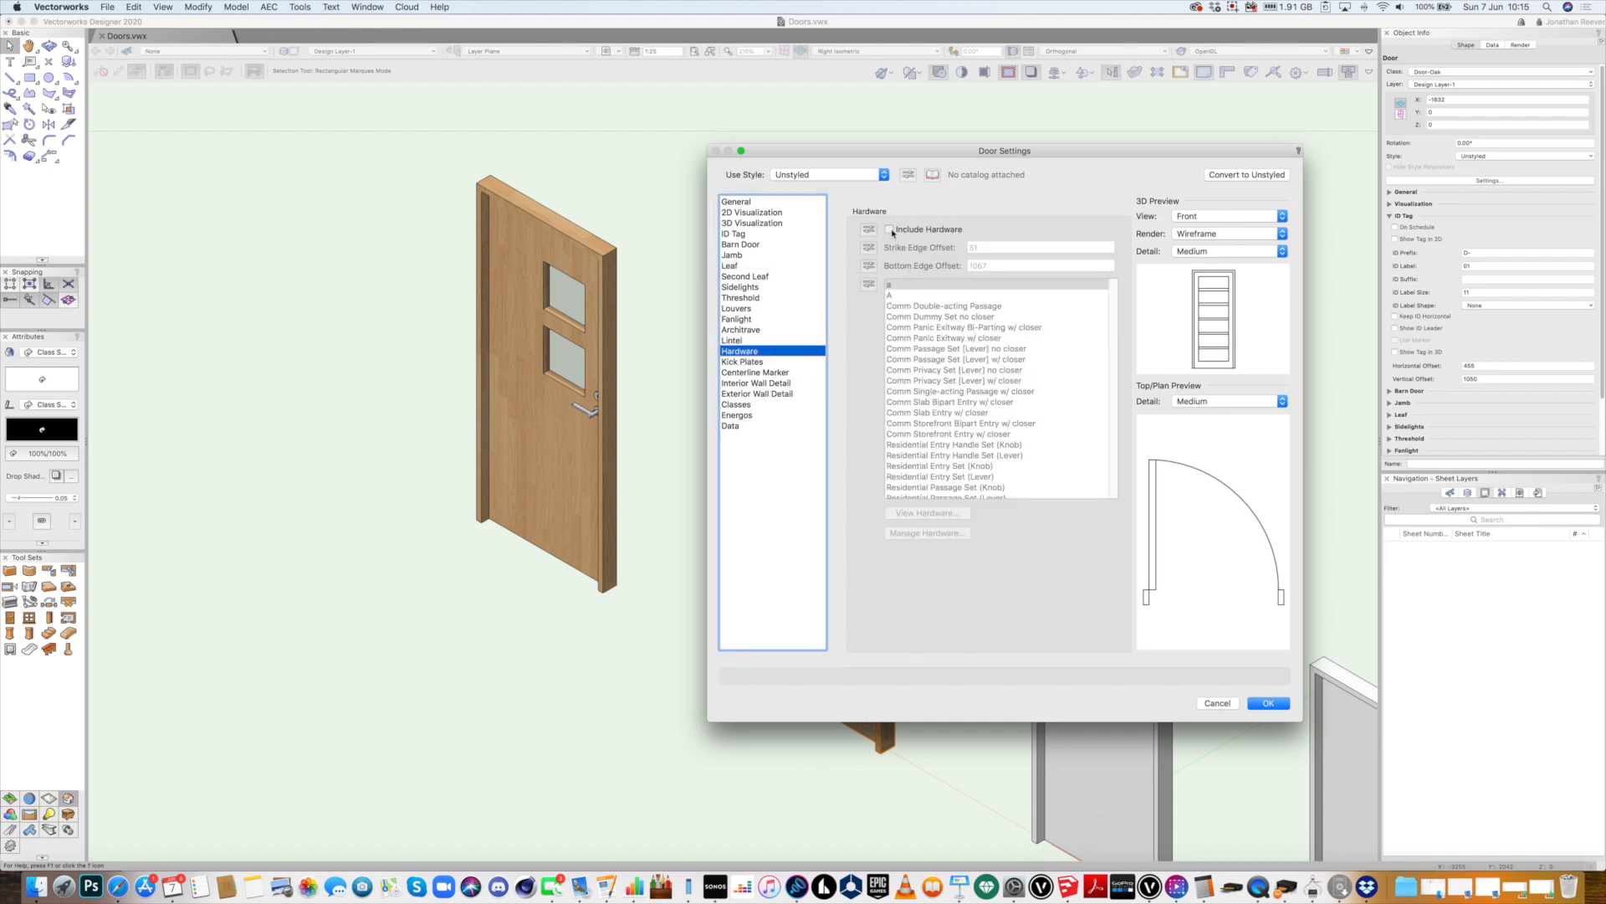
{"action": "left_click", "coordinate": [890, 229]}
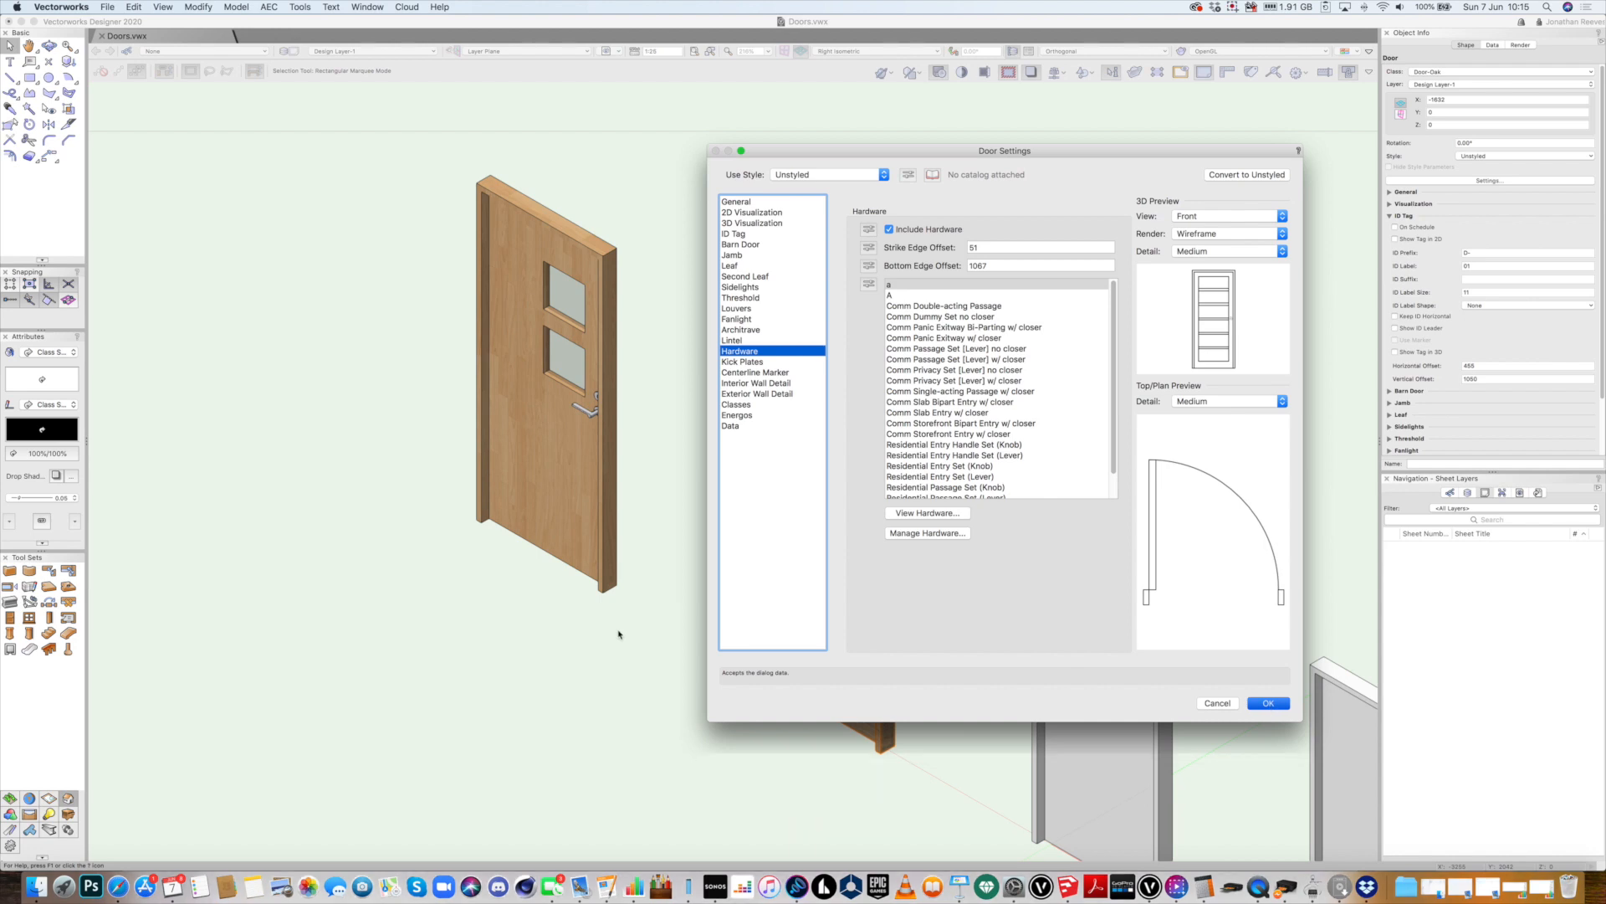
{"action": "key", "text": "Return"}
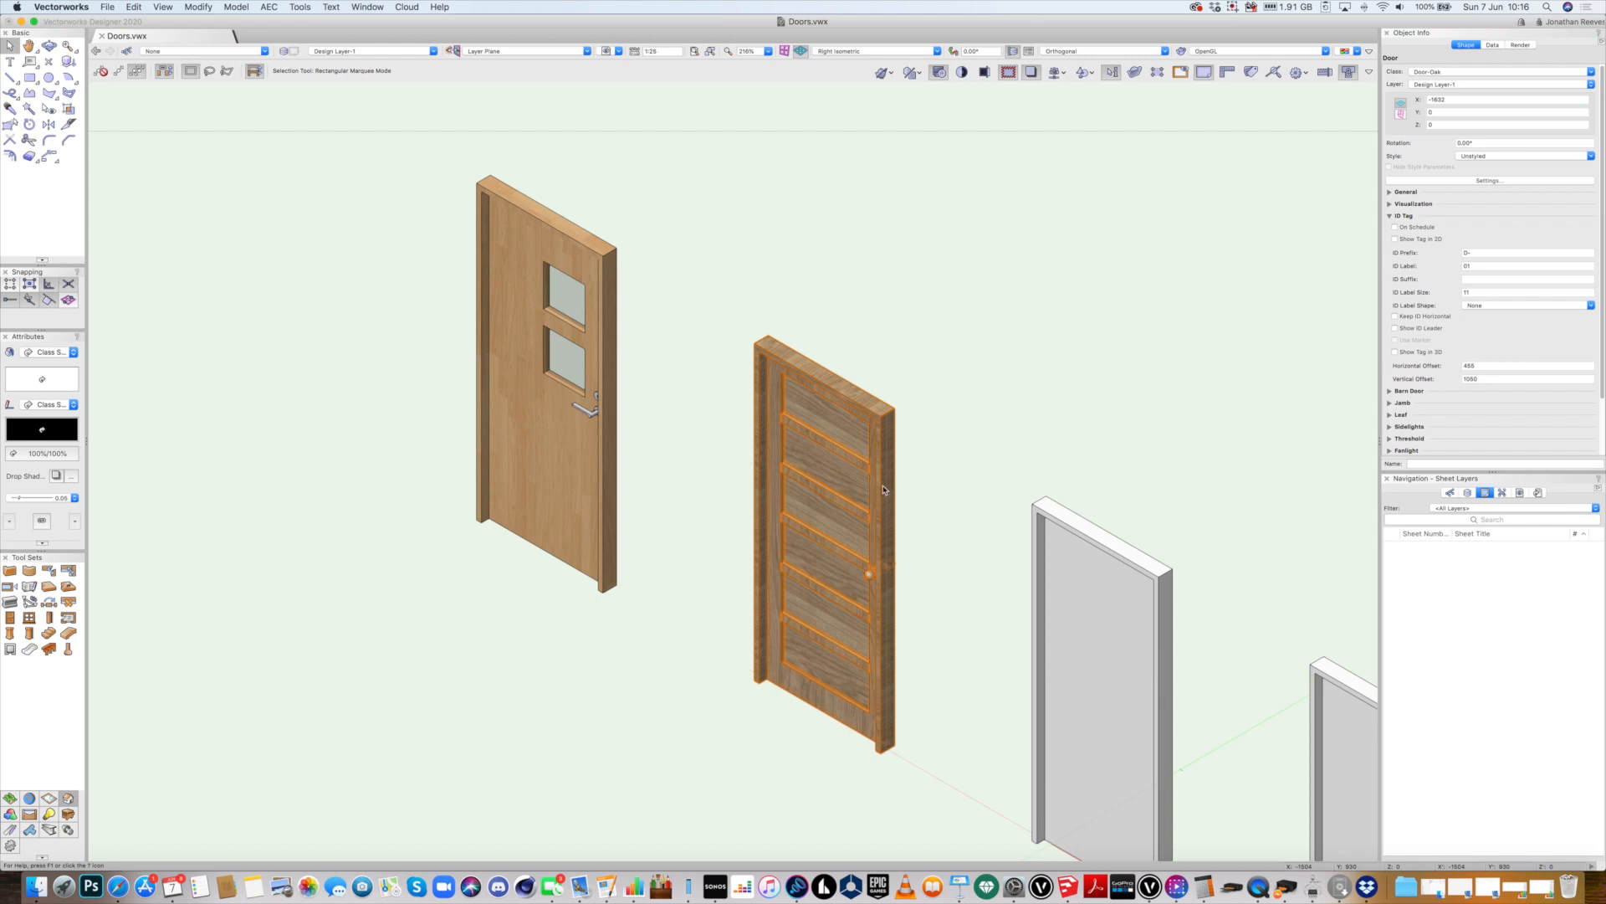
Create a new class named Door-Maple for the first untextured door beside the oak door
{"action": "key", "text": "h"}
{"action": "middle_click_drag", "start_coordinate": [1103, 790], "coordinate": [1015, 628]}
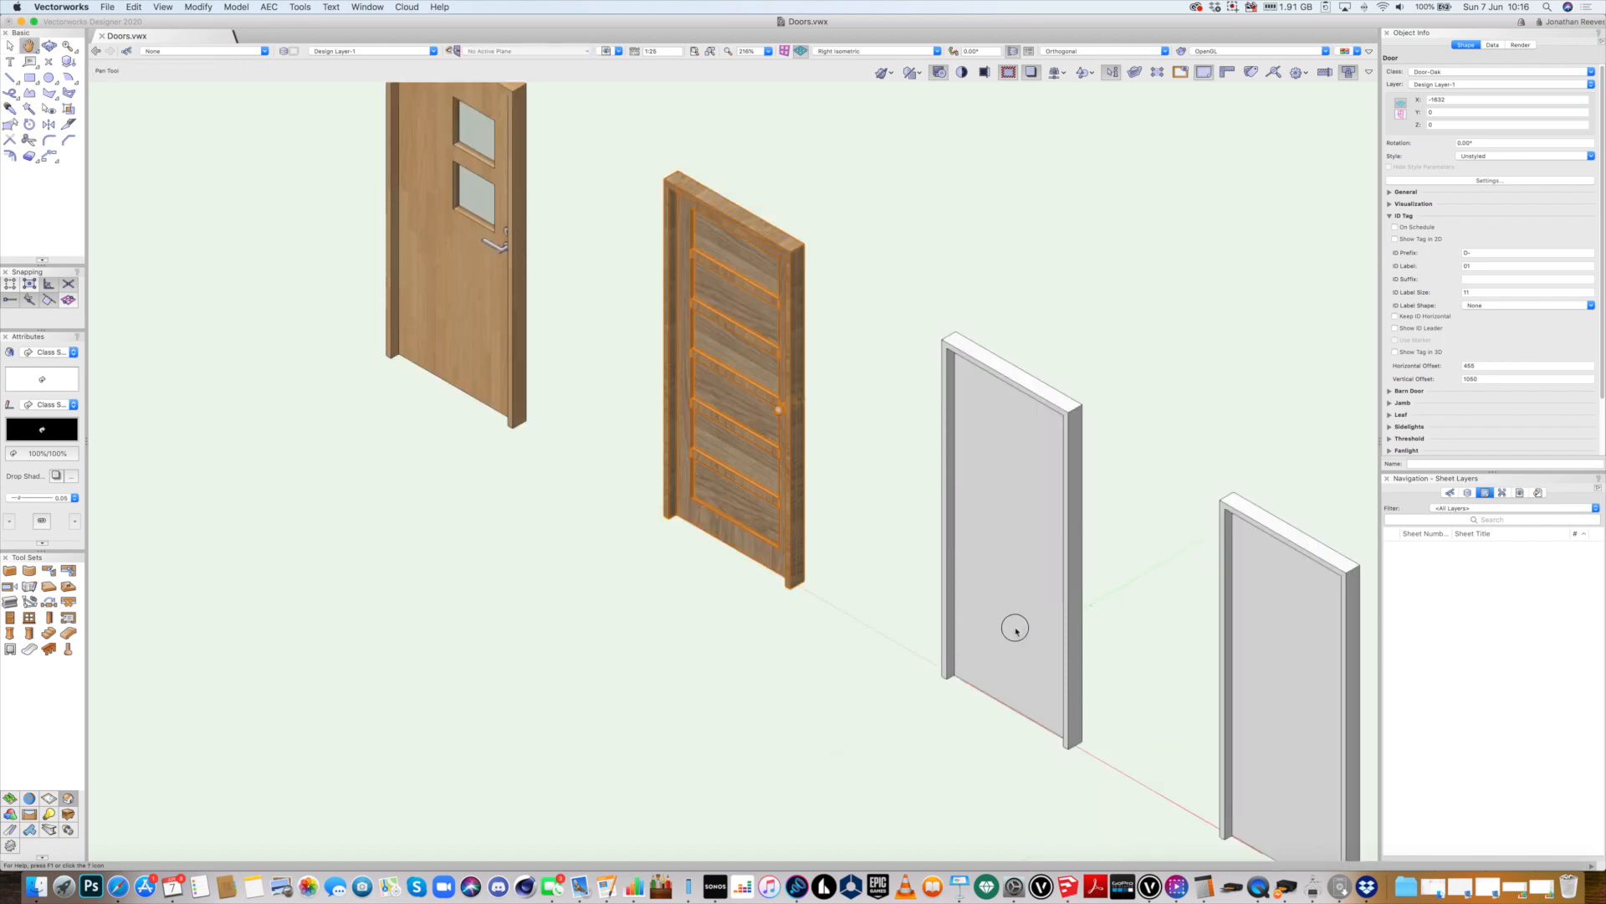
{"action": "scroll", "coordinate": [1015, 628], "scroll_direction": "up", "scroll_amount": 1}
{"action": "left_click", "coordinate": [1015, 628]}
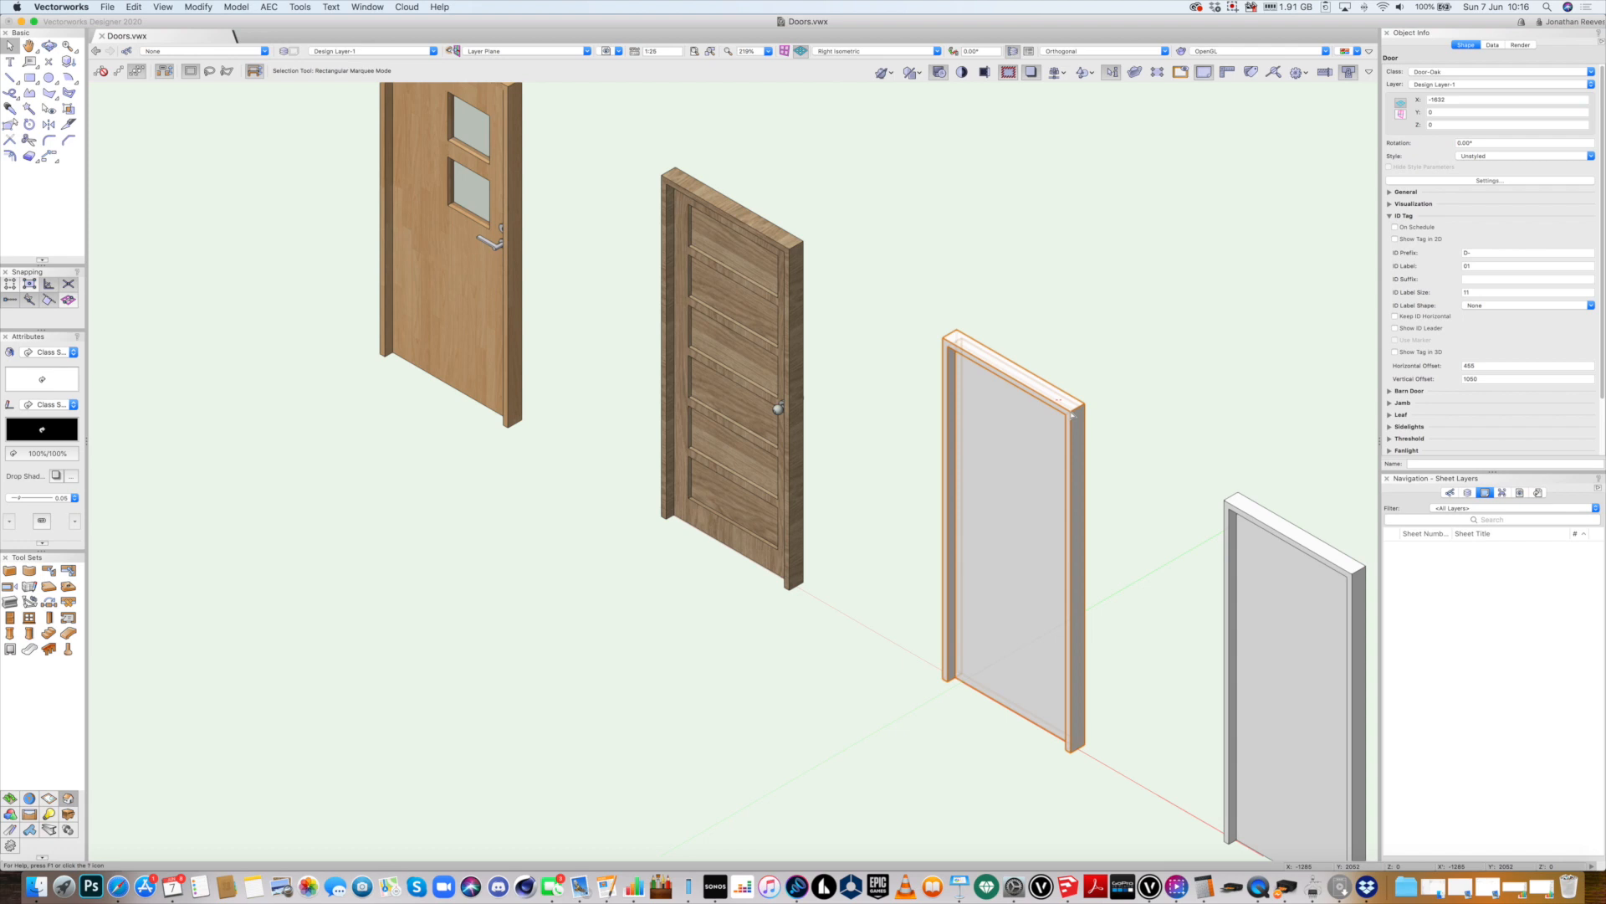
{"action": "left_click", "coordinate": [1441, 73]}
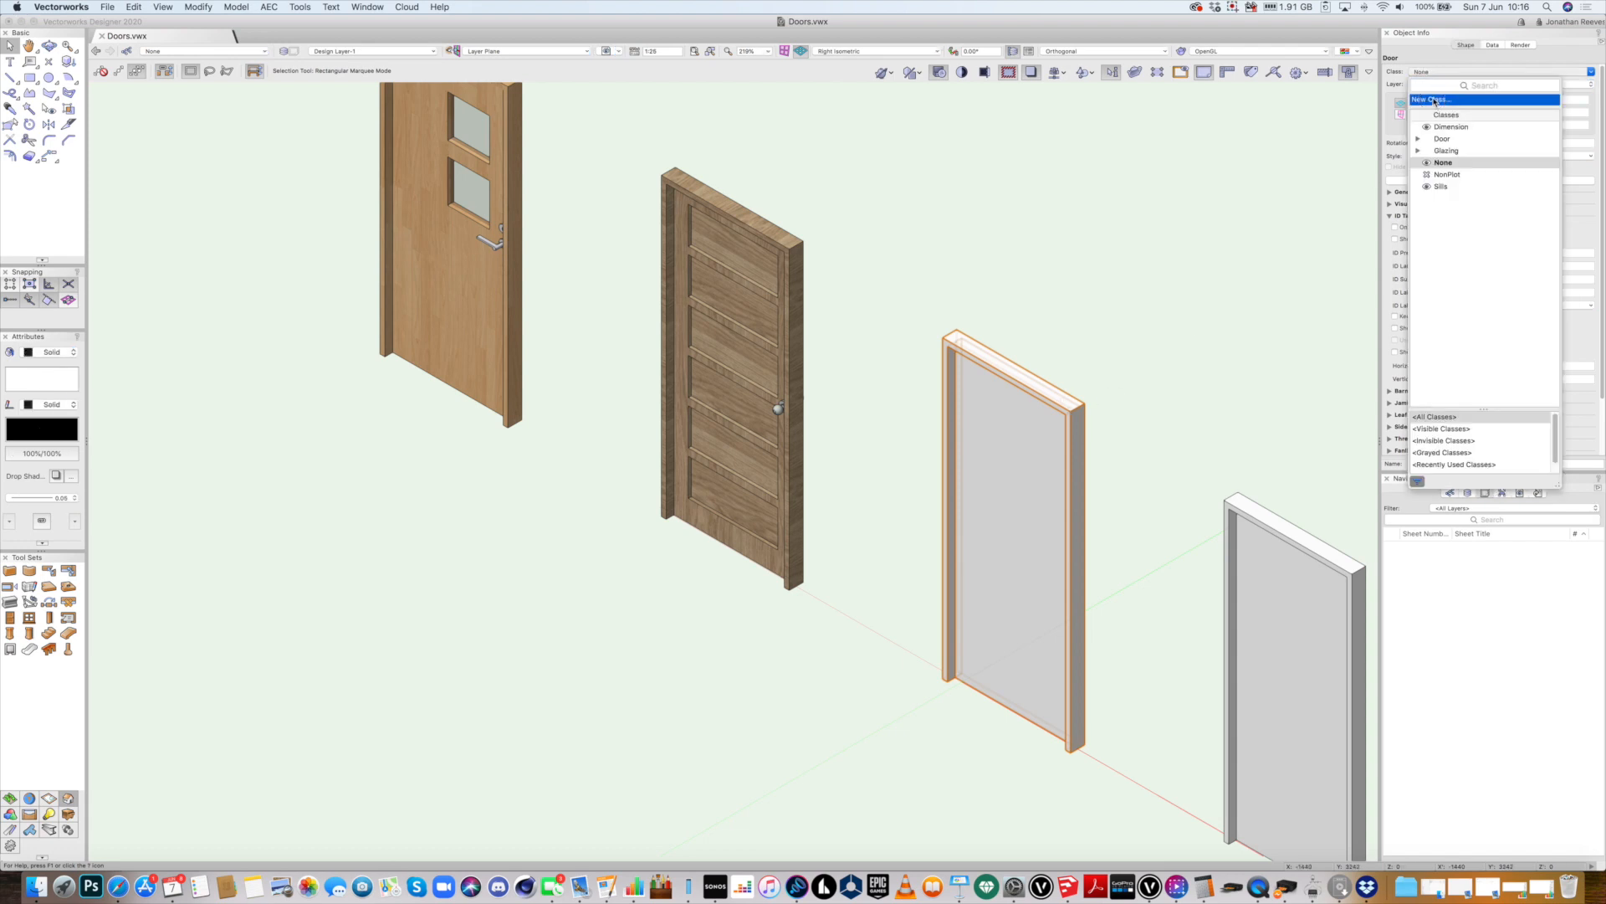
{"action": "left_click", "coordinate": [1435, 100]}
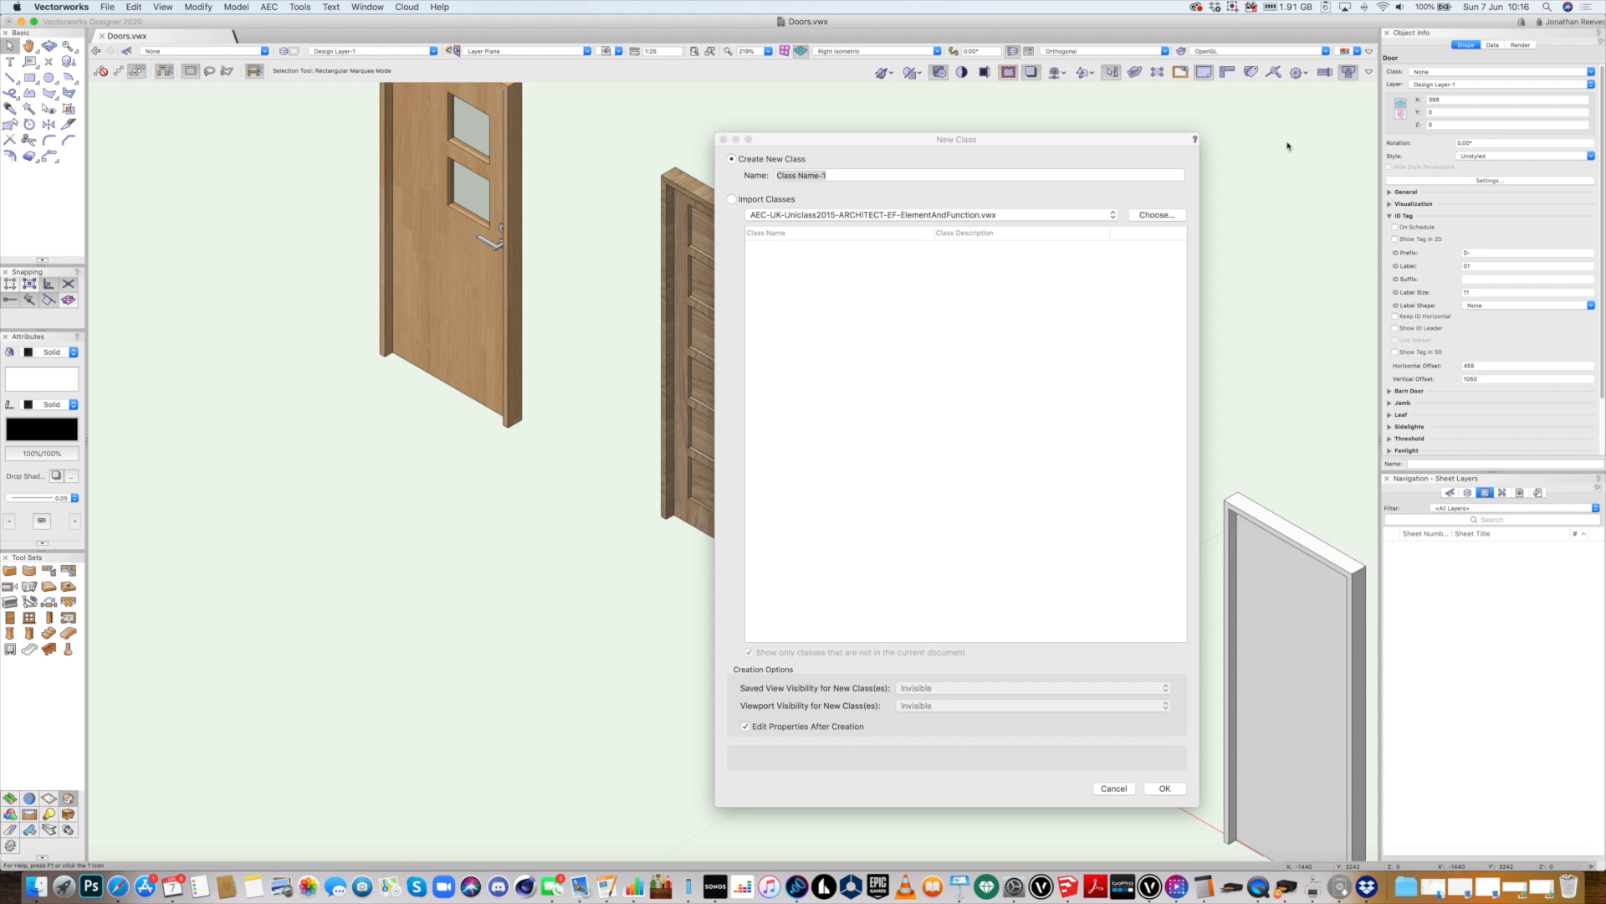
{"action": "type", "text": "Door-Maple"}
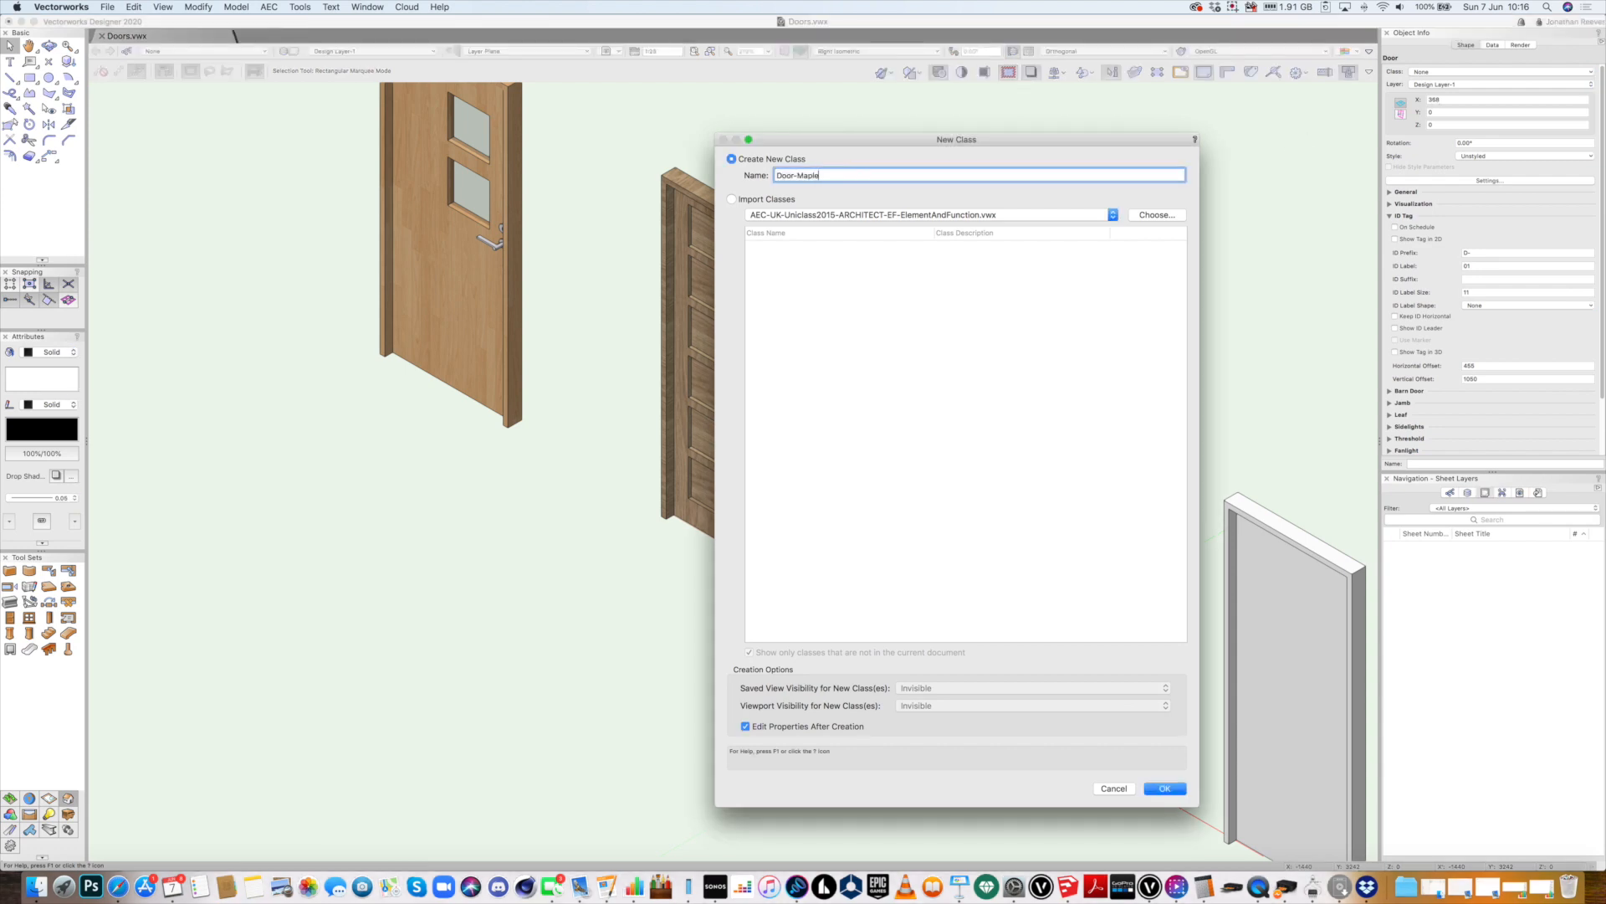
{"action": "key", "text": "Return"}
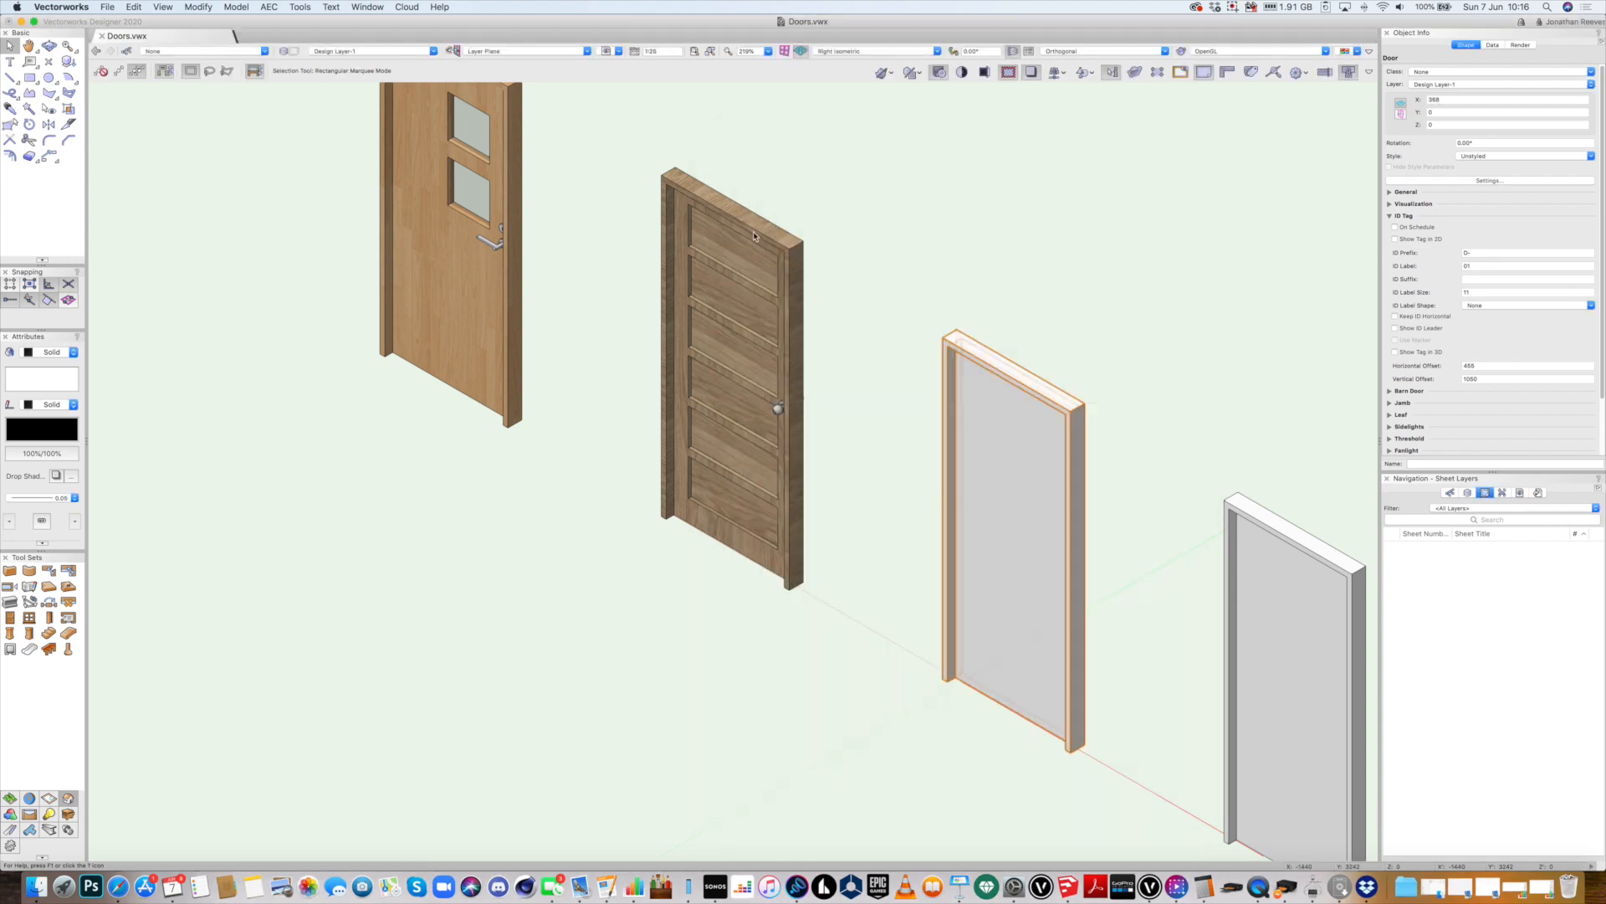
Enable an object texture for the Door-Maple class and search the texture libraries for maple
{"action": "left_click", "coordinate": [680, 266]}
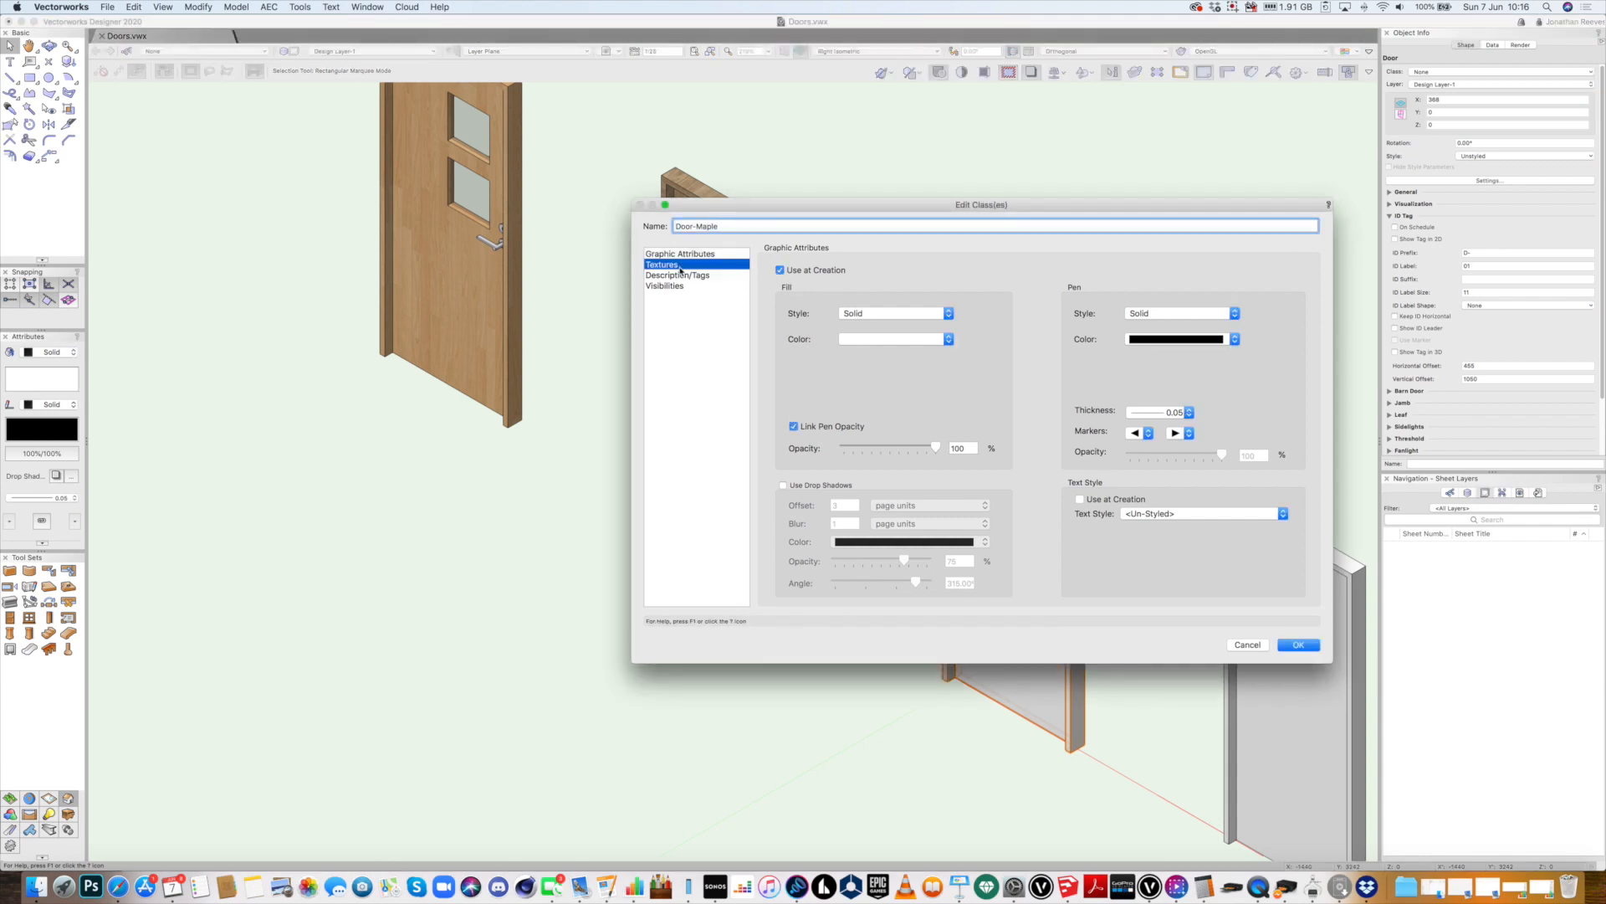
{"action": "left_click", "coordinate": [794, 307]}
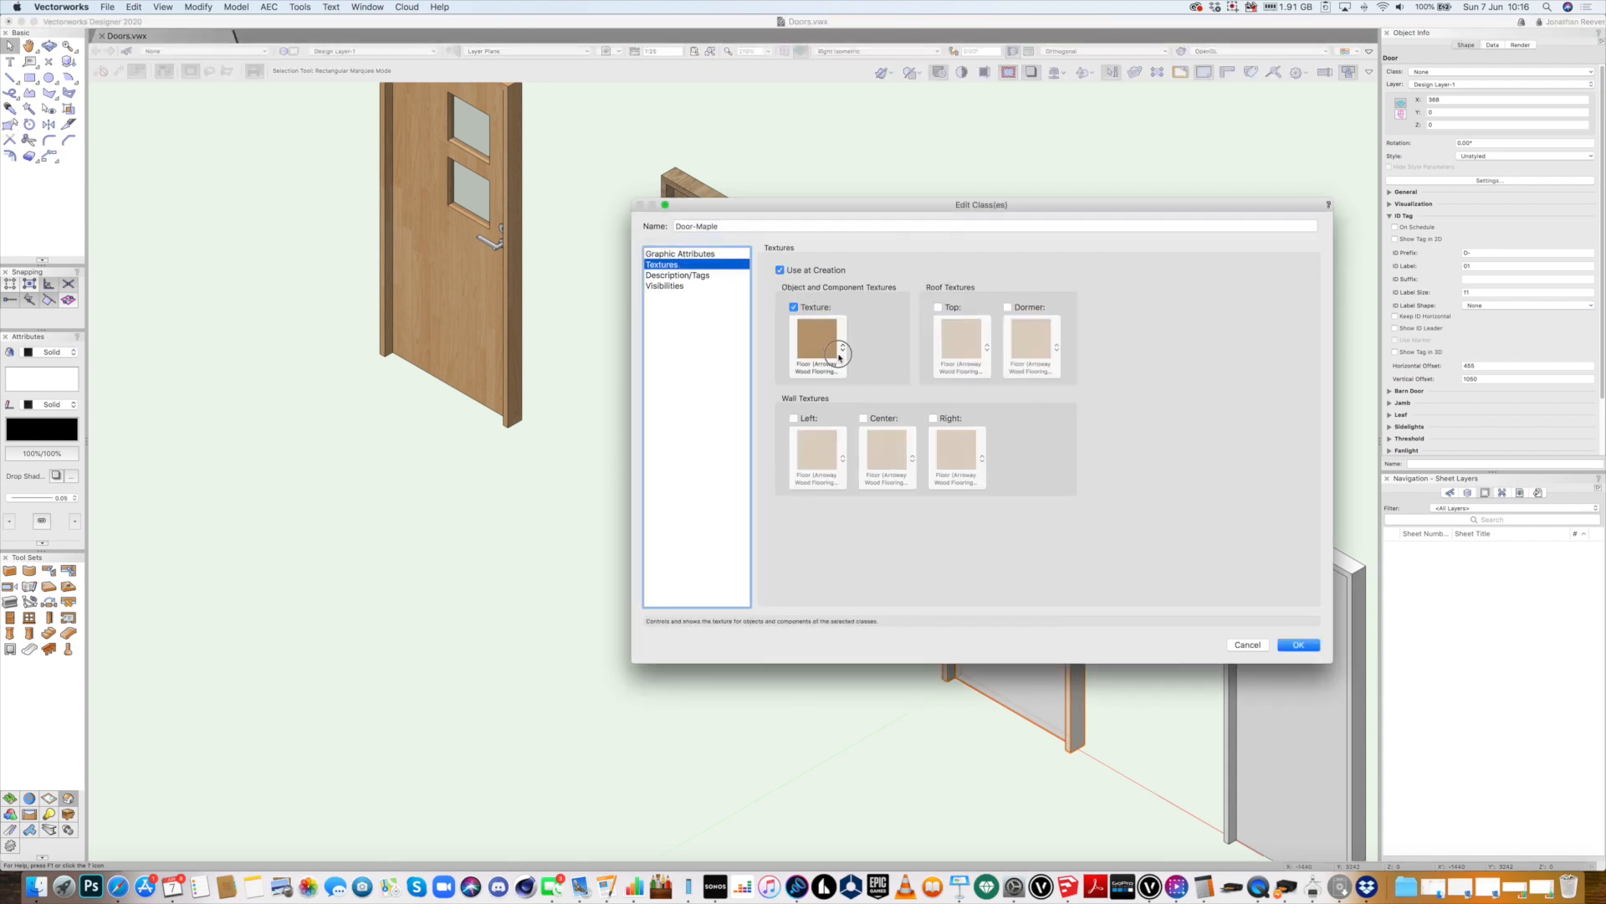
{"action": "left_click", "coordinate": [842, 347]}
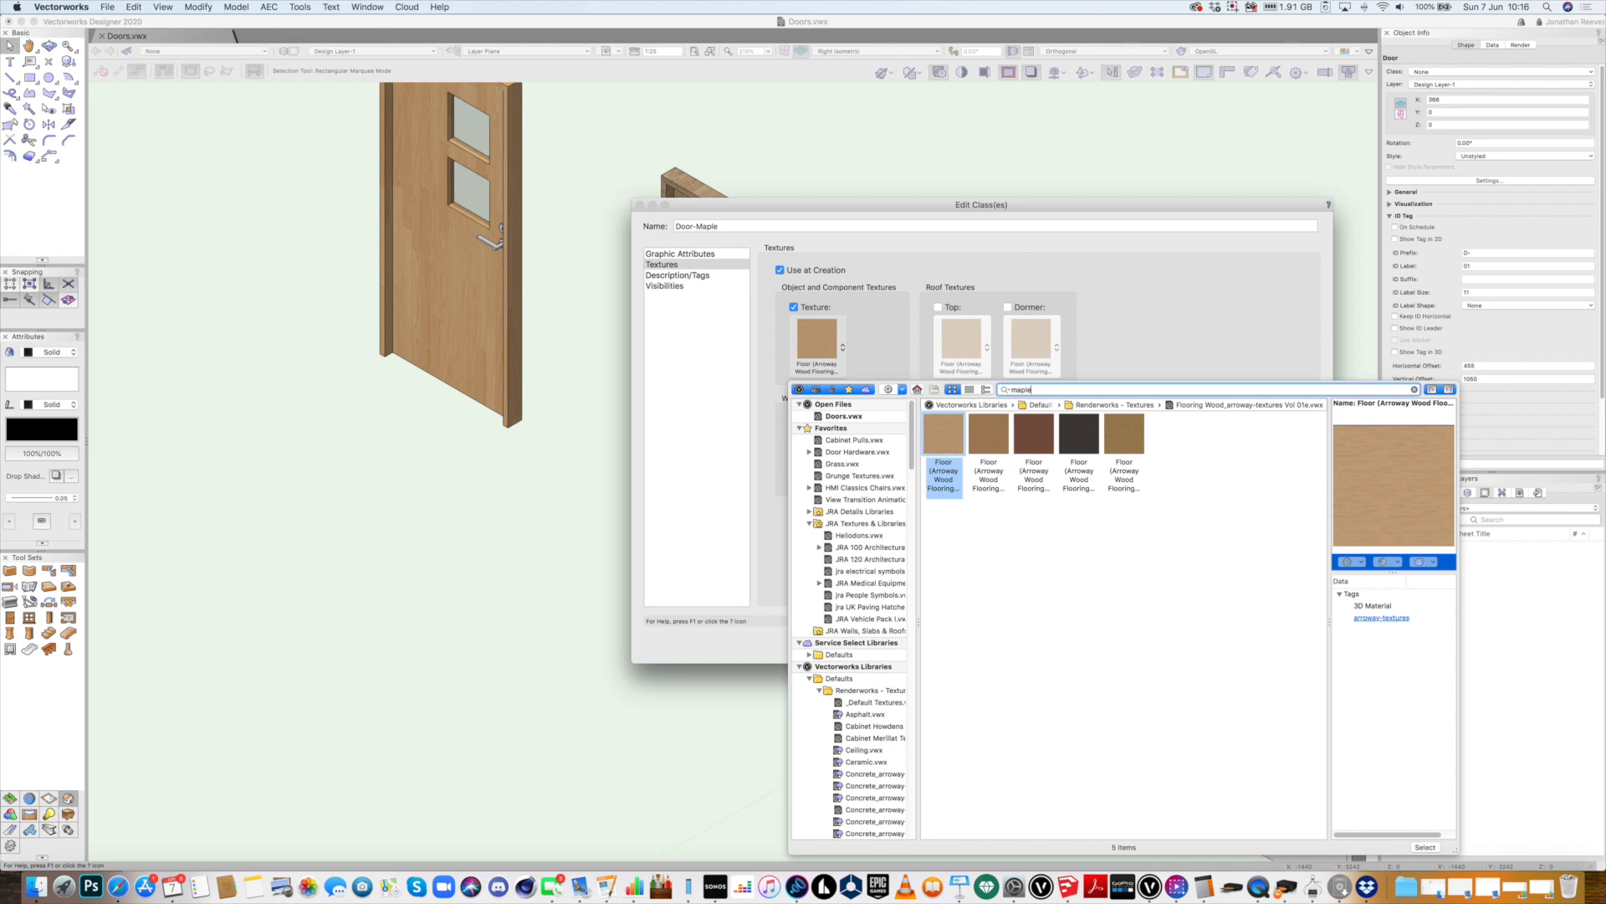
{"action": "type", "text": "maple"}
{"action": "key", "text": "Return"}
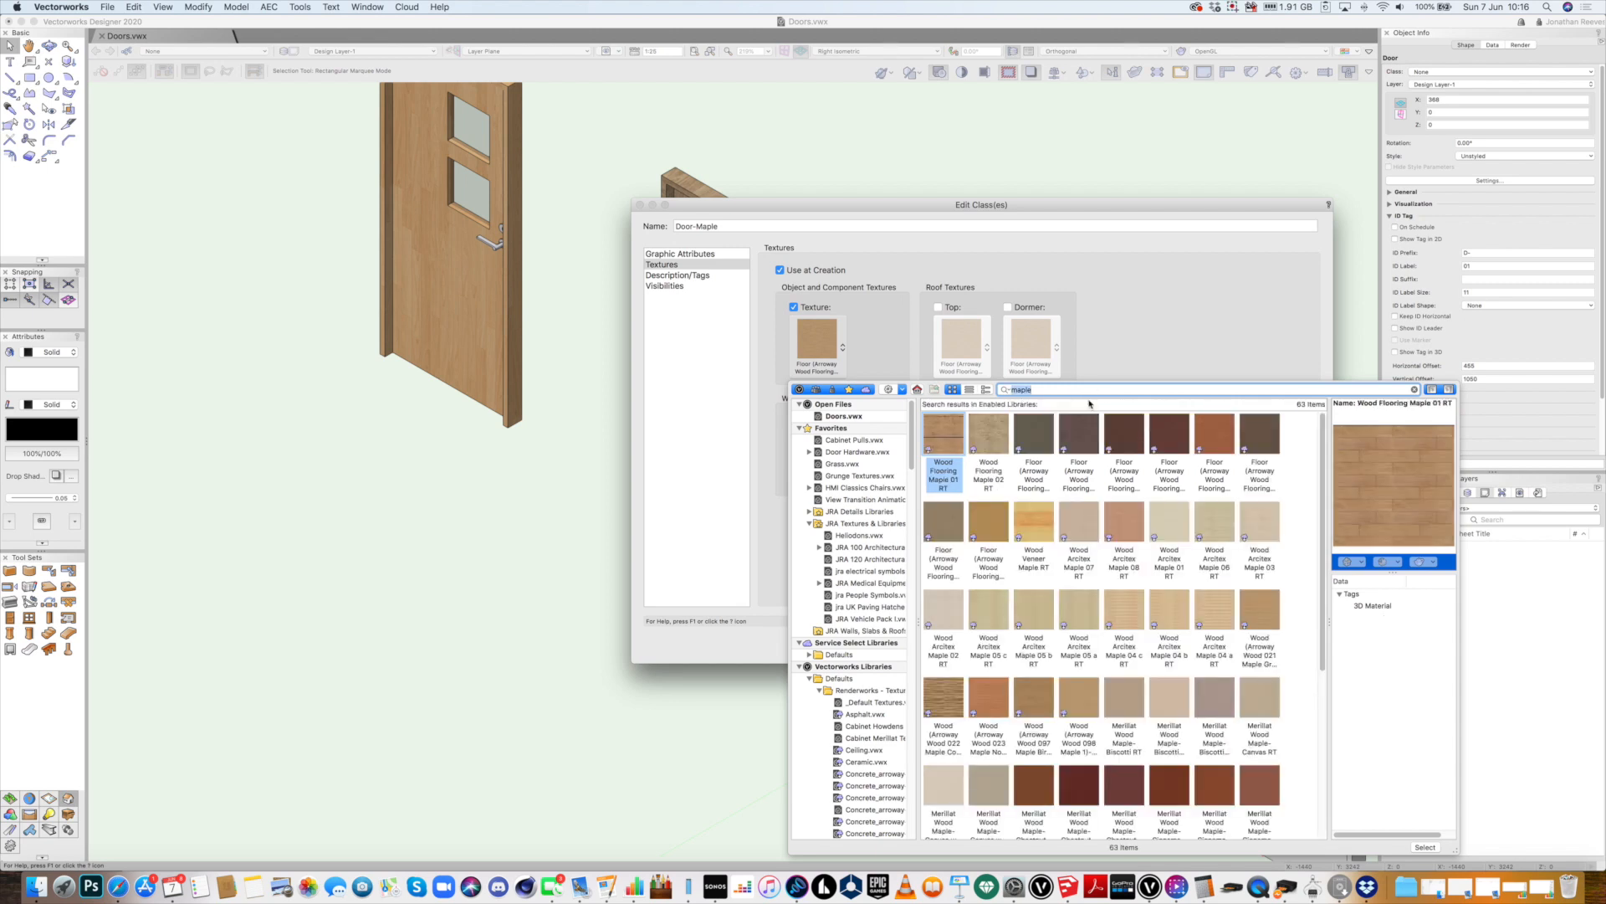
Compare several maple textures, assign Merillat Wood Maple-Canvas RT to the Door-Maple class, and accept the class settings
{"action": "left_click", "coordinate": [1035, 705]}
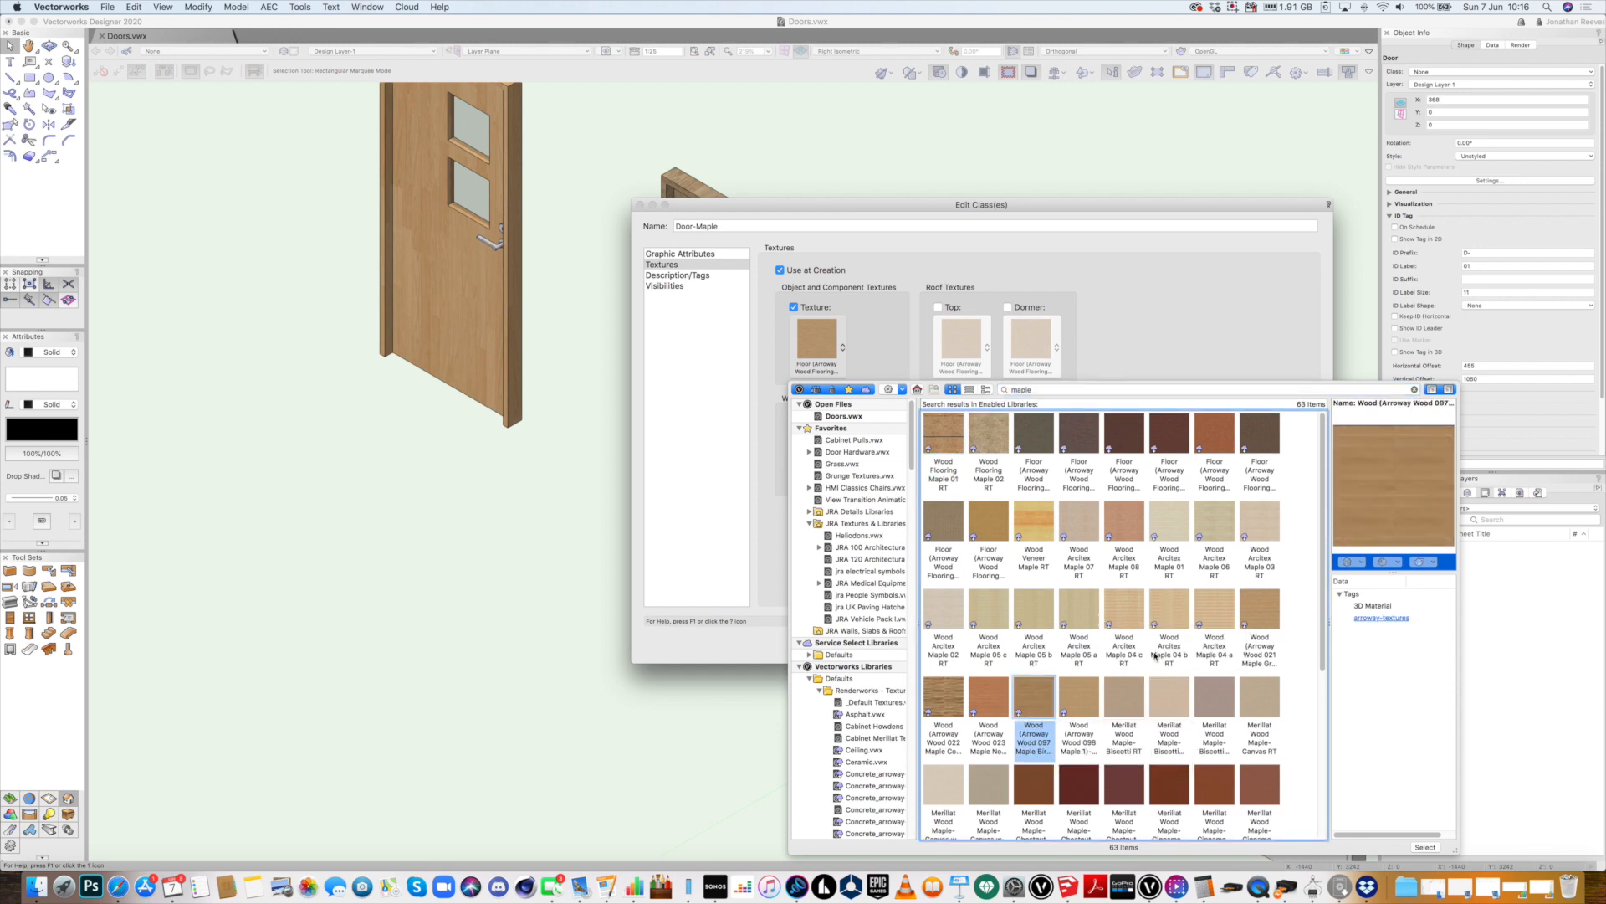
{"action": "scroll", "coordinate": [1087, 665], "scroll_direction": "down", "scroll_amount": 2}
{"action": "left_click", "coordinate": [1077, 635]}
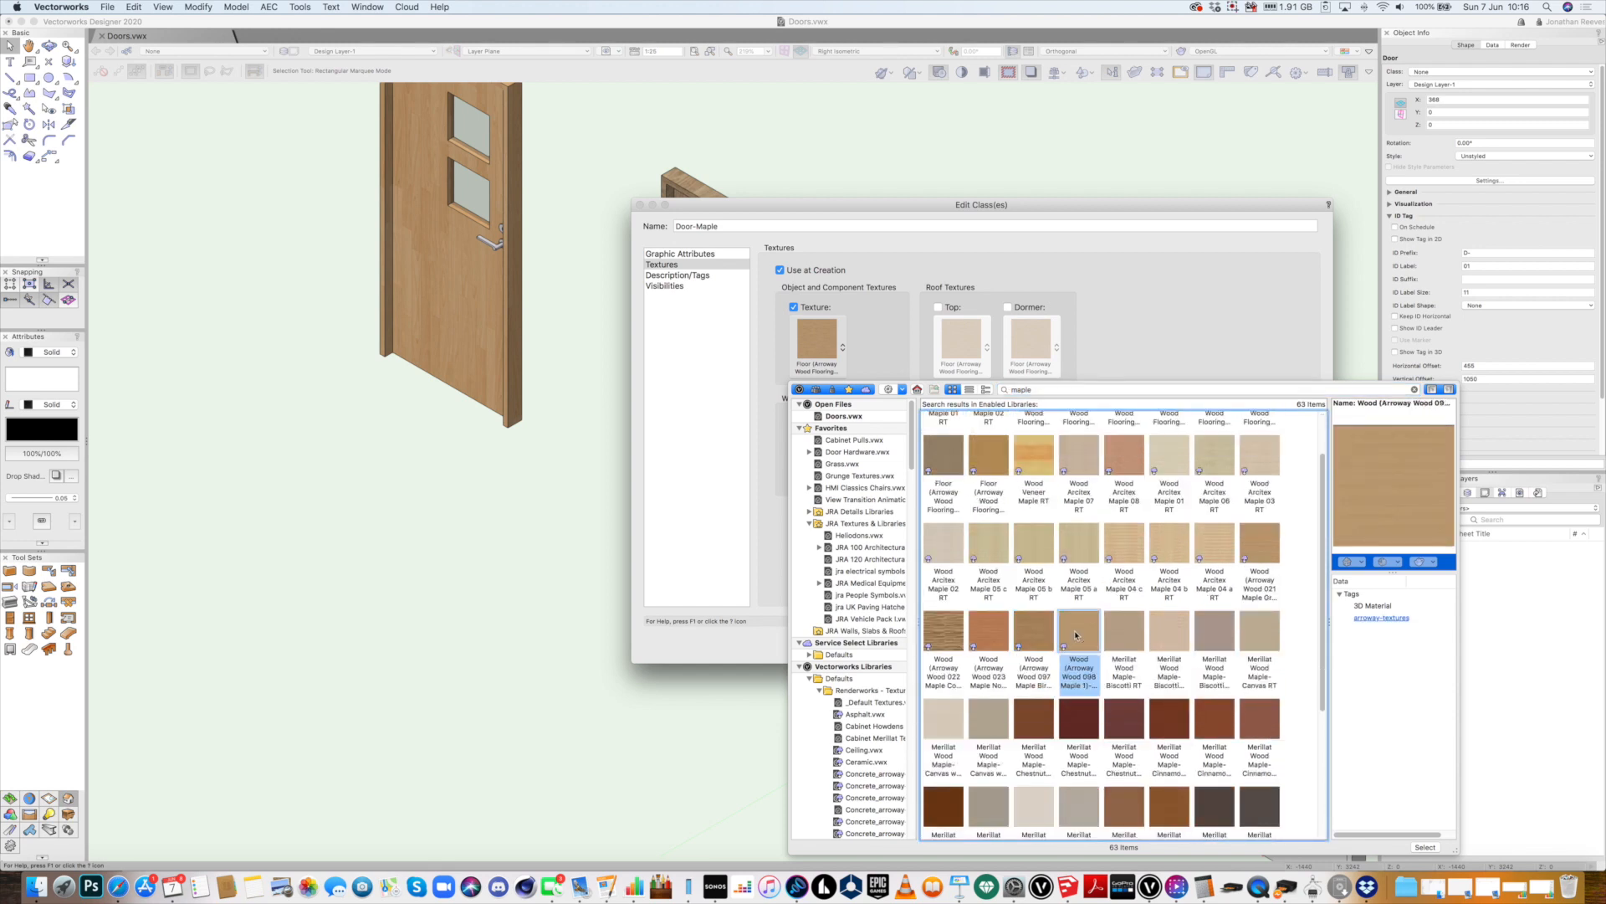
{"action": "left_click", "coordinate": [1250, 634]}
{"action": "double_click", "coordinate": [1250, 634]}
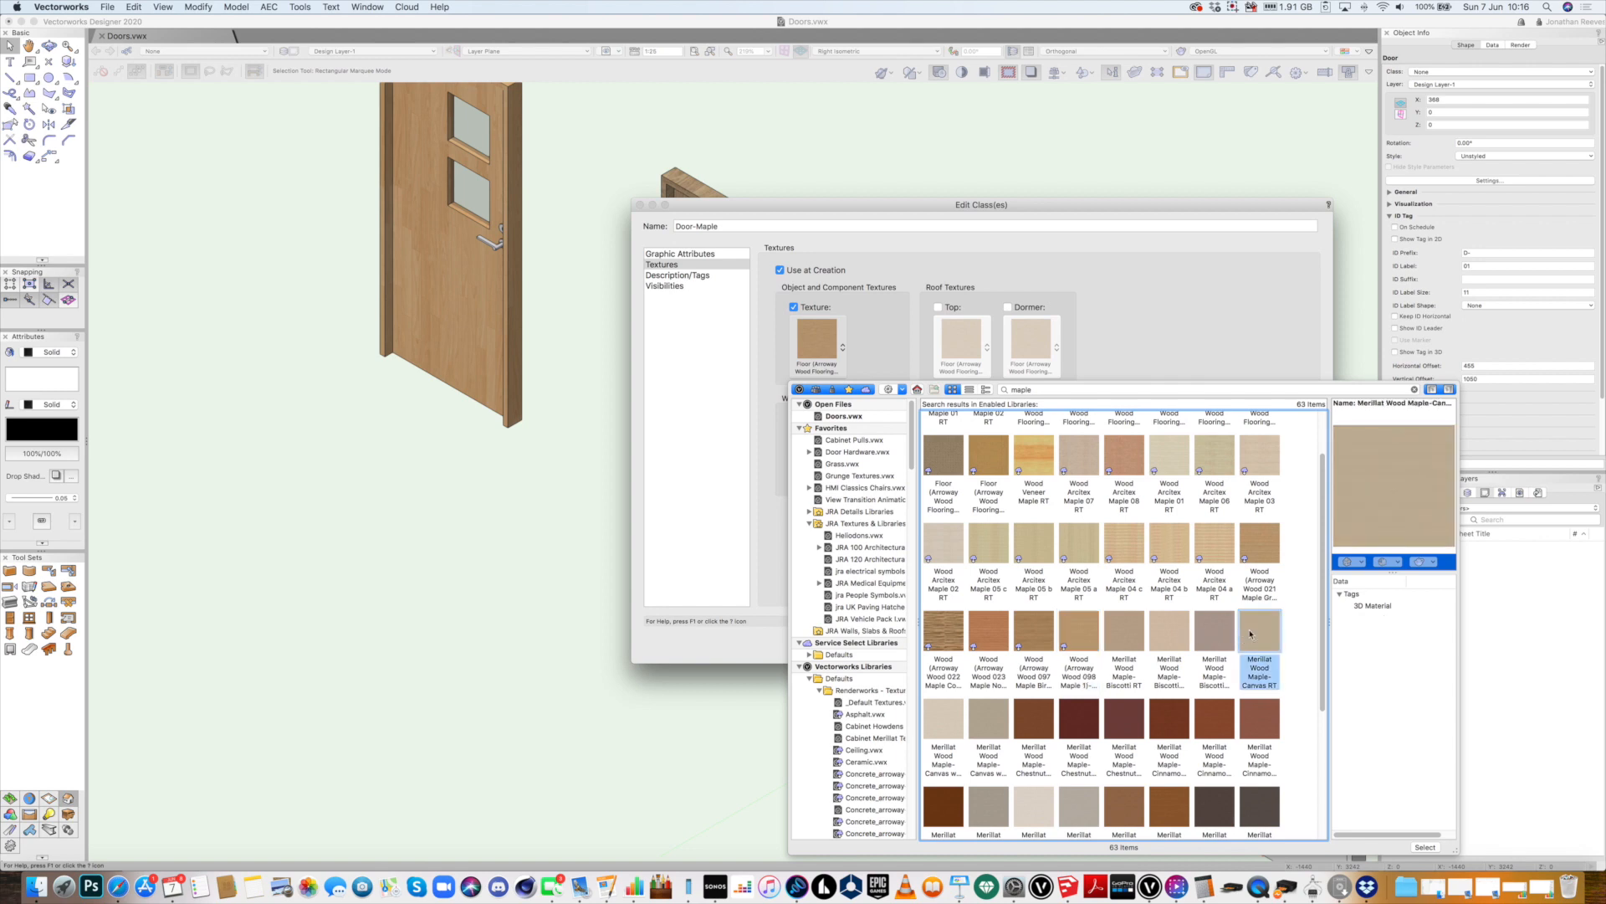
{"action": "left_click", "coordinate": [1299, 645]}
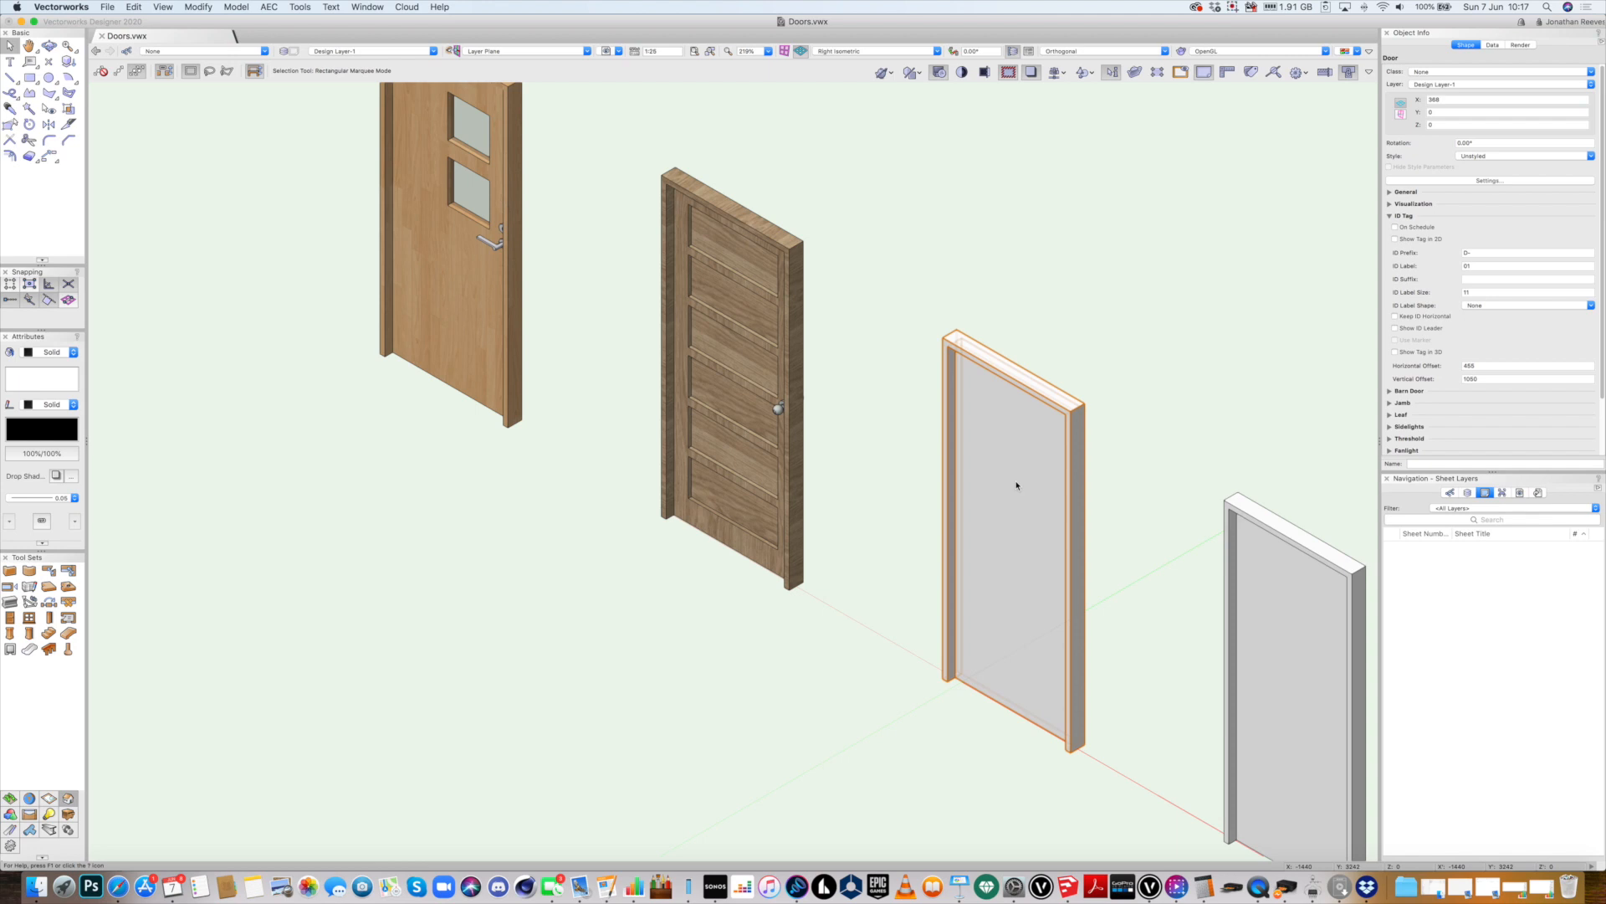
Change the maple door's leaf type to Panel and set Horizontal Panels to 5
{"action": "double_click", "coordinate": [1016, 485]}
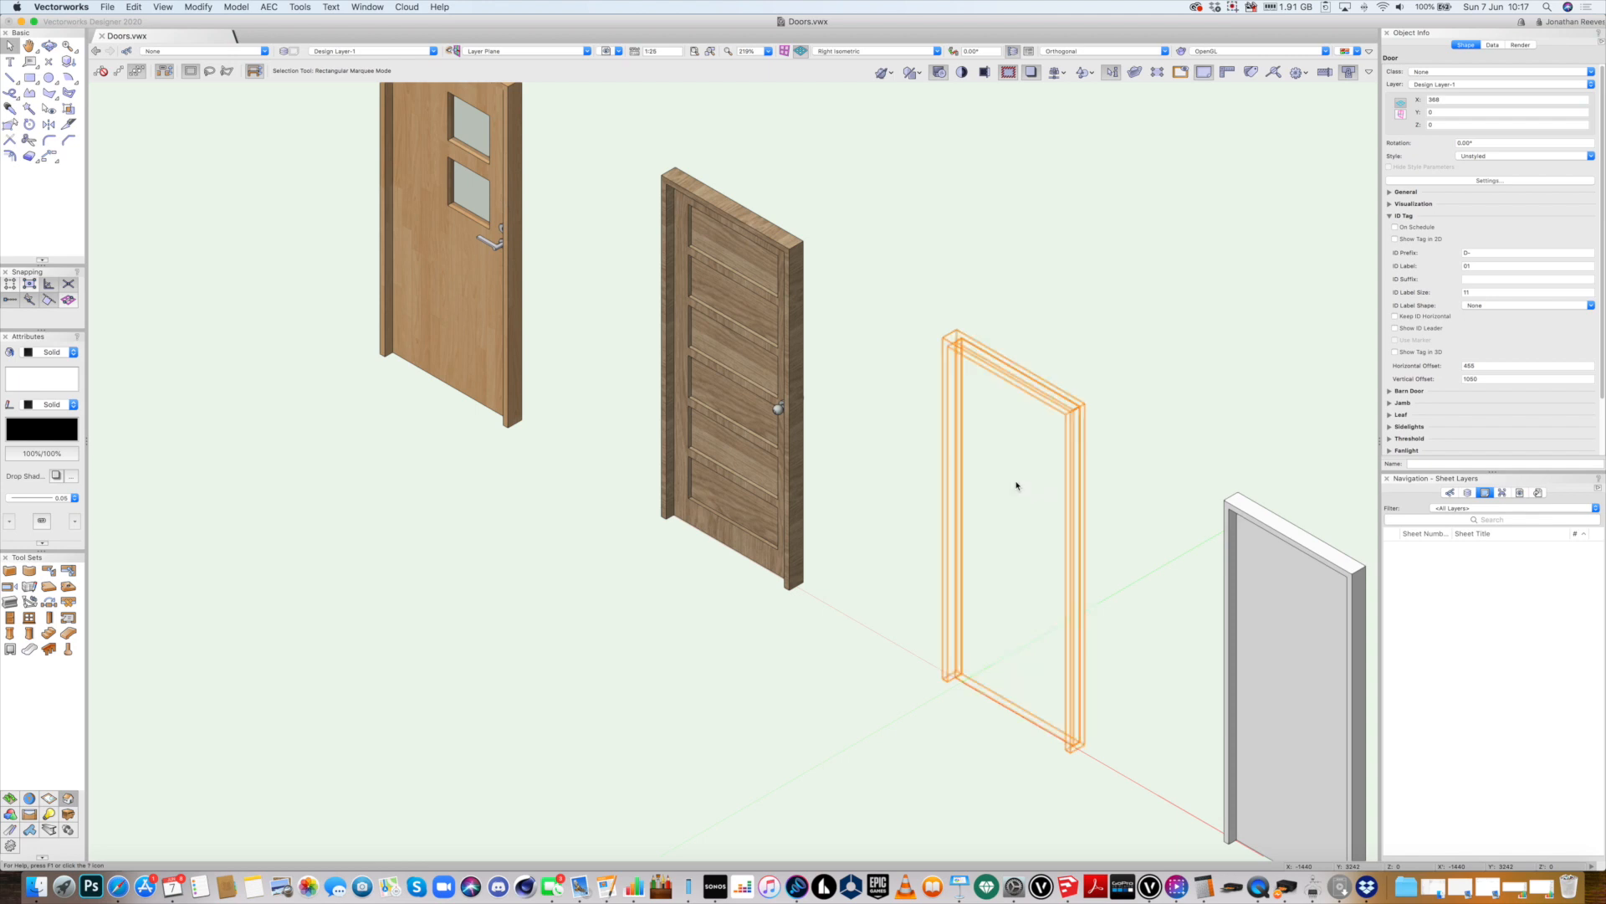
{"action": "key", "text": "super+6"}
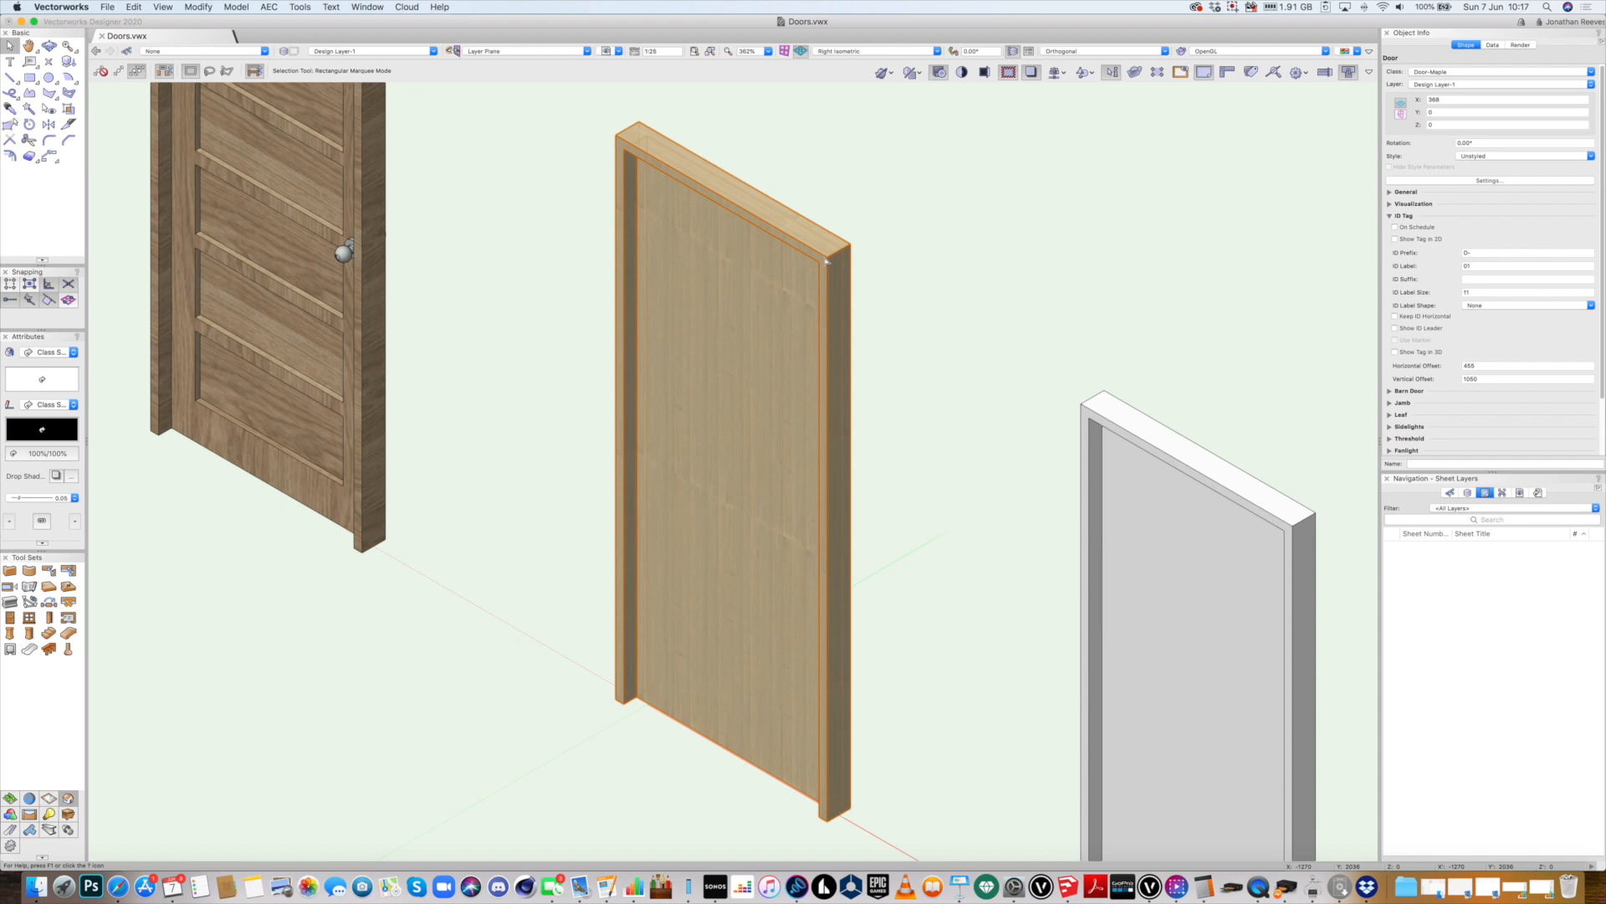
{"action": "double_click", "coordinate": [826, 262]}
{"action": "left_click", "coordinate": [733, 265]}
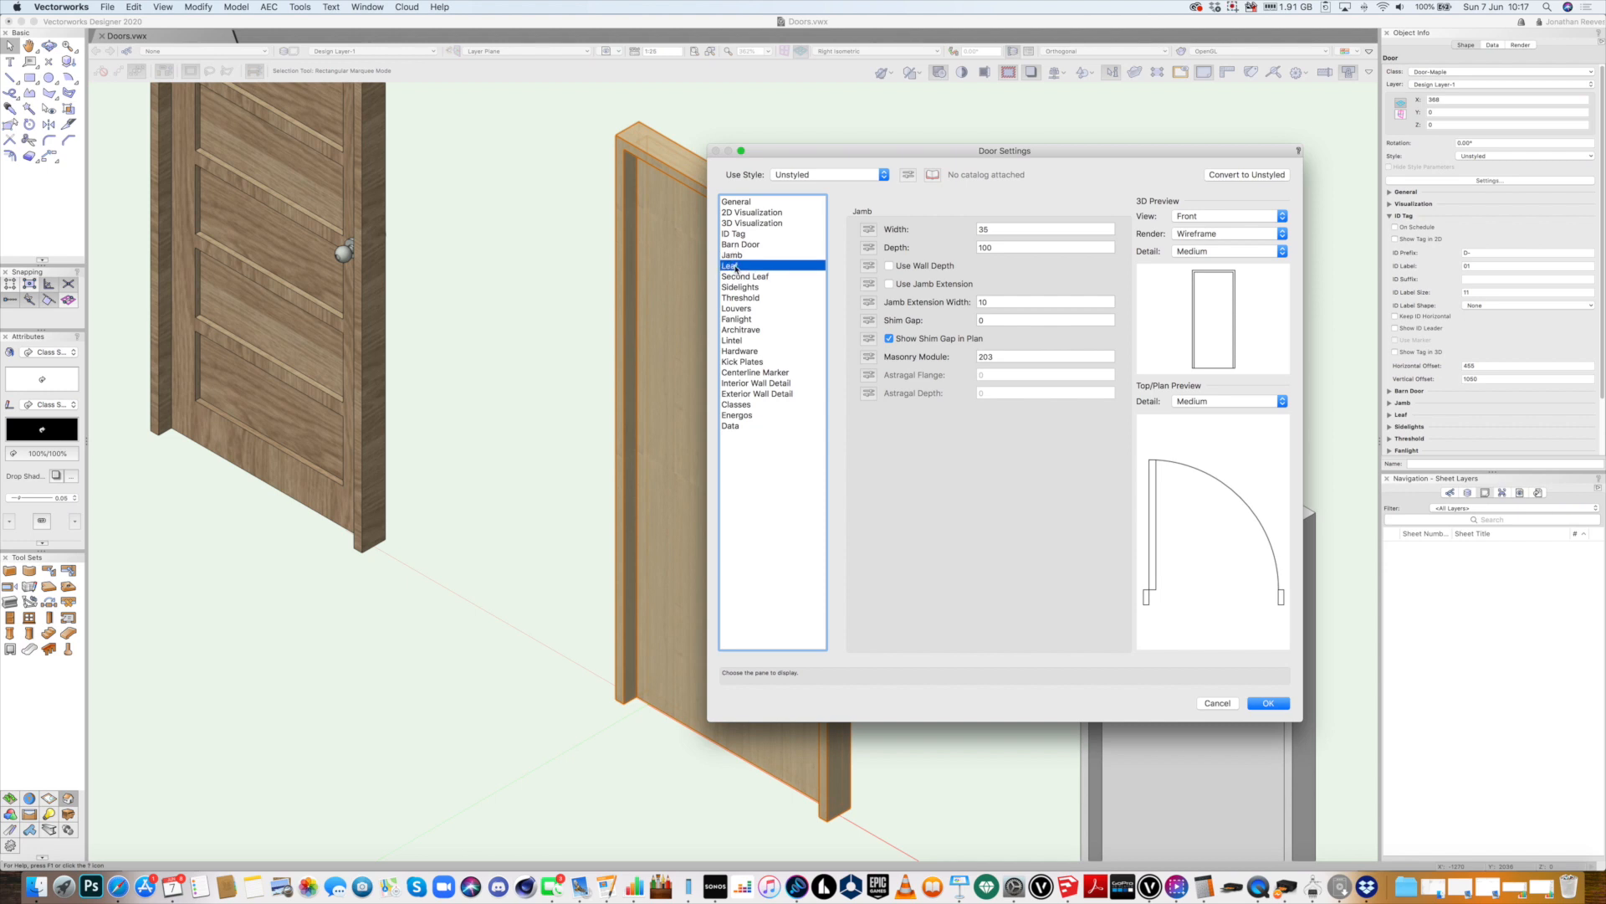
{"action": "left_click", "coordinate": [986, 230]}
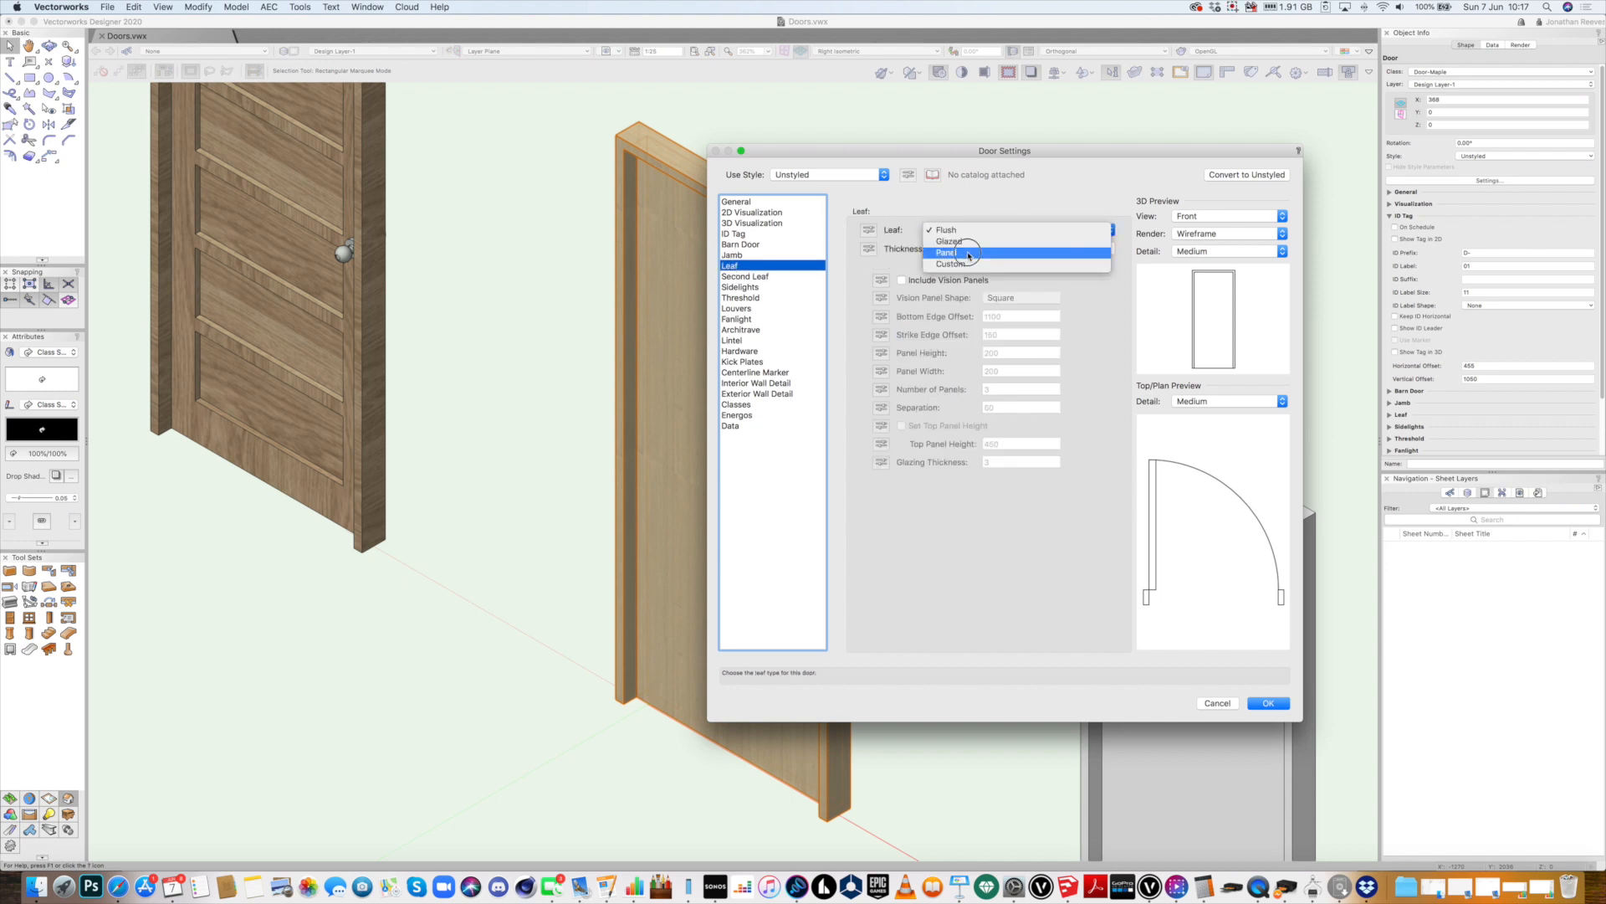
{"action": "left_click", "coordinate": [983, 253]}
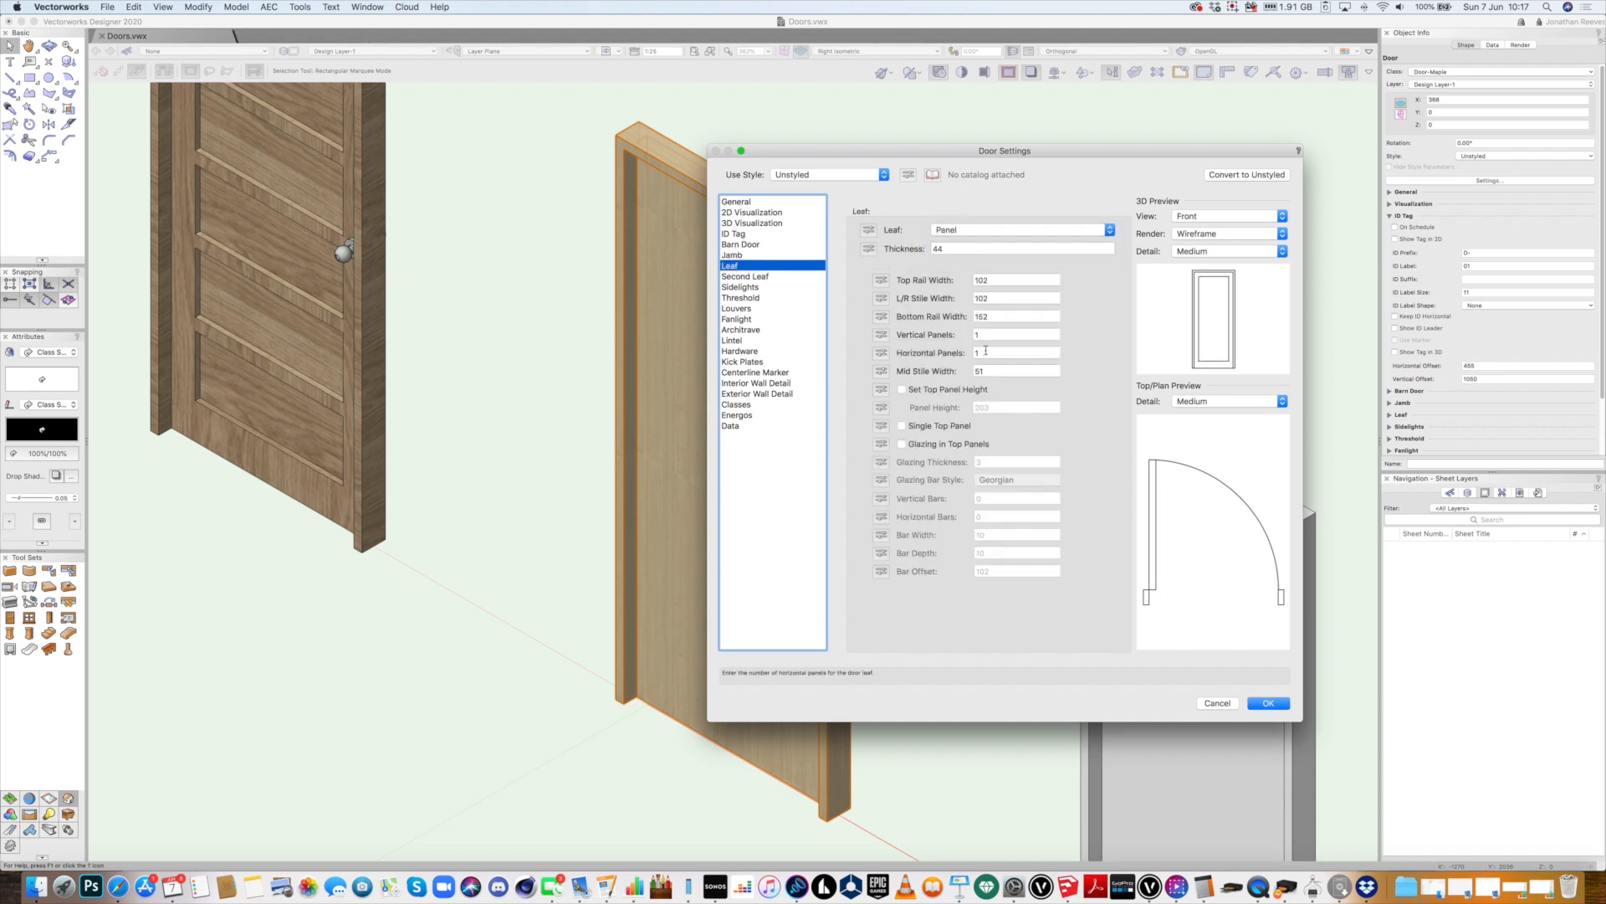
{"action": "left_click", "coordinate": [974, 352]}
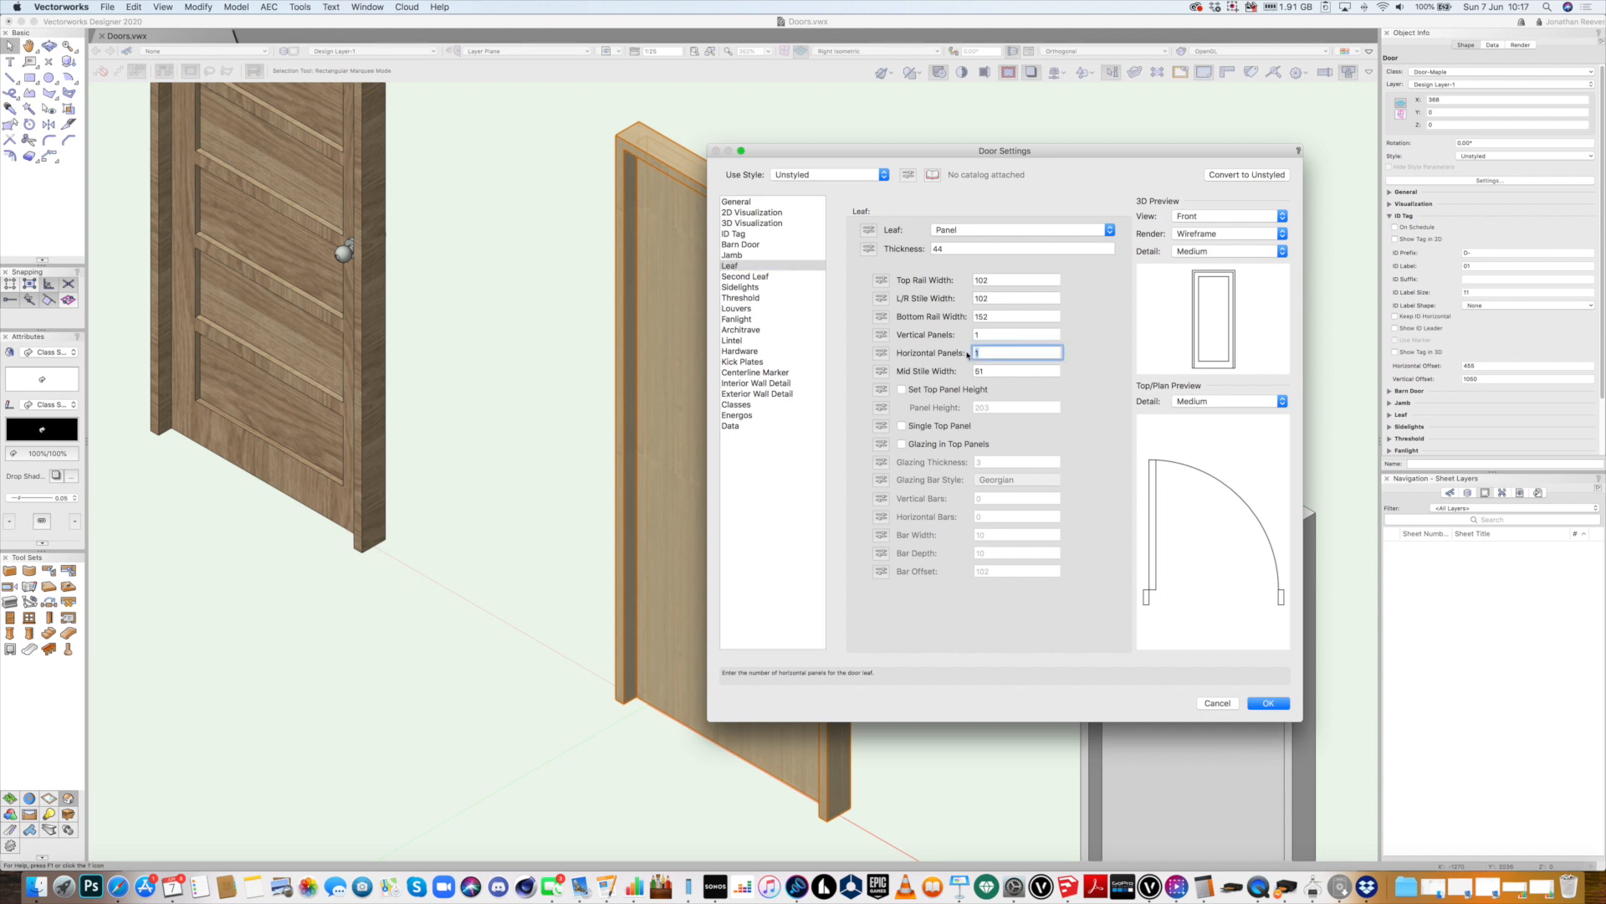
{"action": "type", "text": "5"}
{"action": "left_click", "coordinate": [986, 335]}
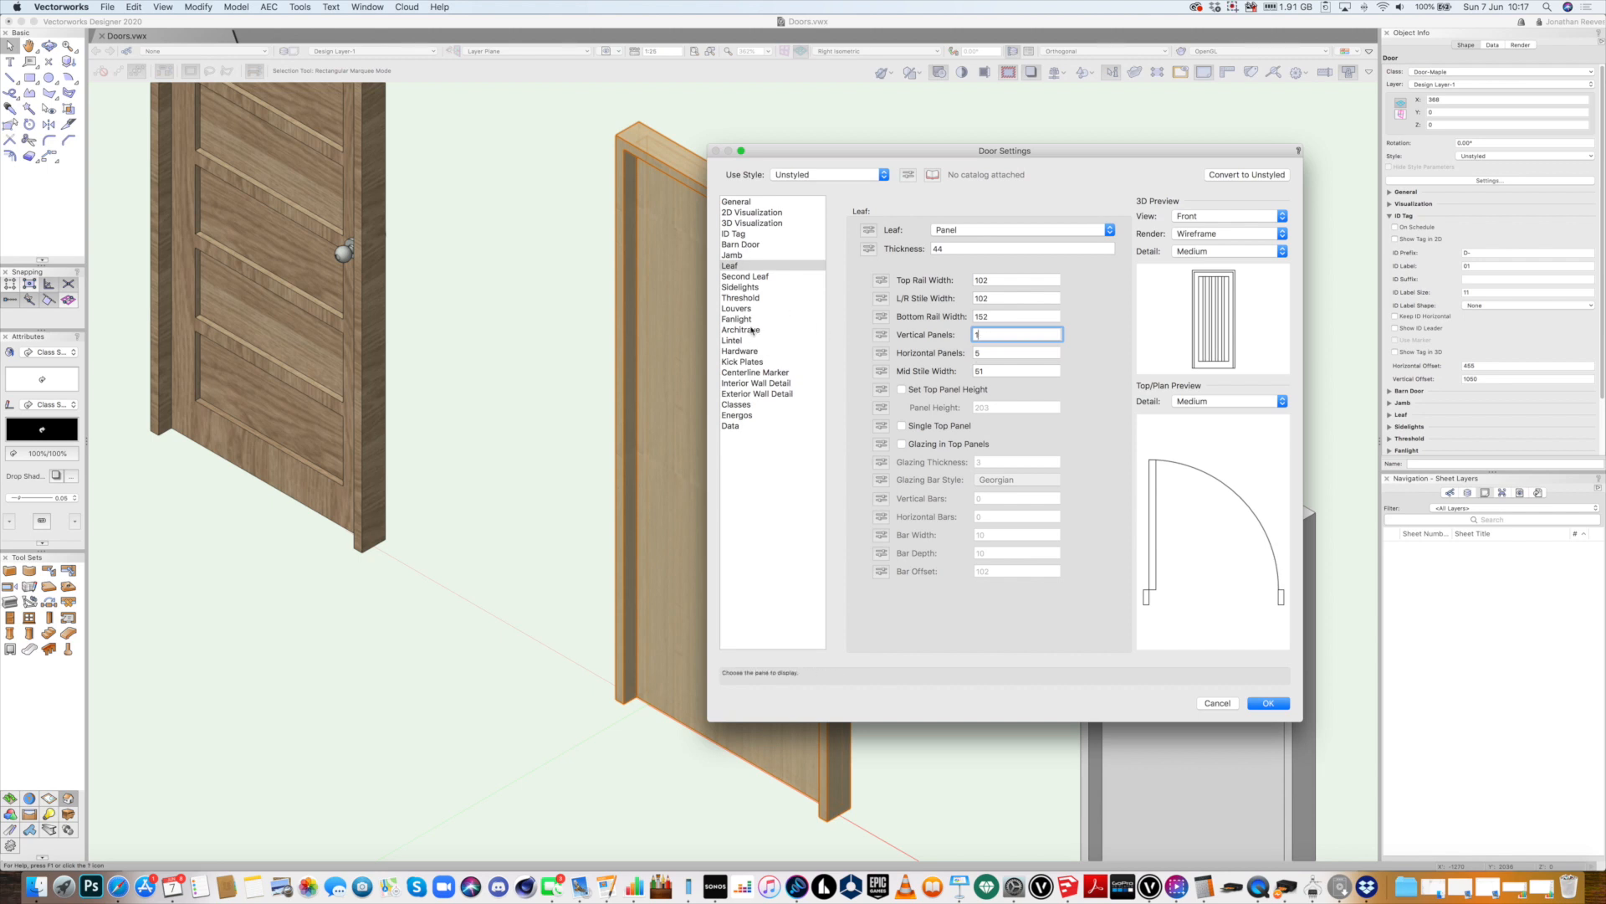
Include hardware on the maple door, compare the commercial sets, and apply Comm Storefront Entry w/ closer
{"action": "left_click", "coordinate": [751, 351]}
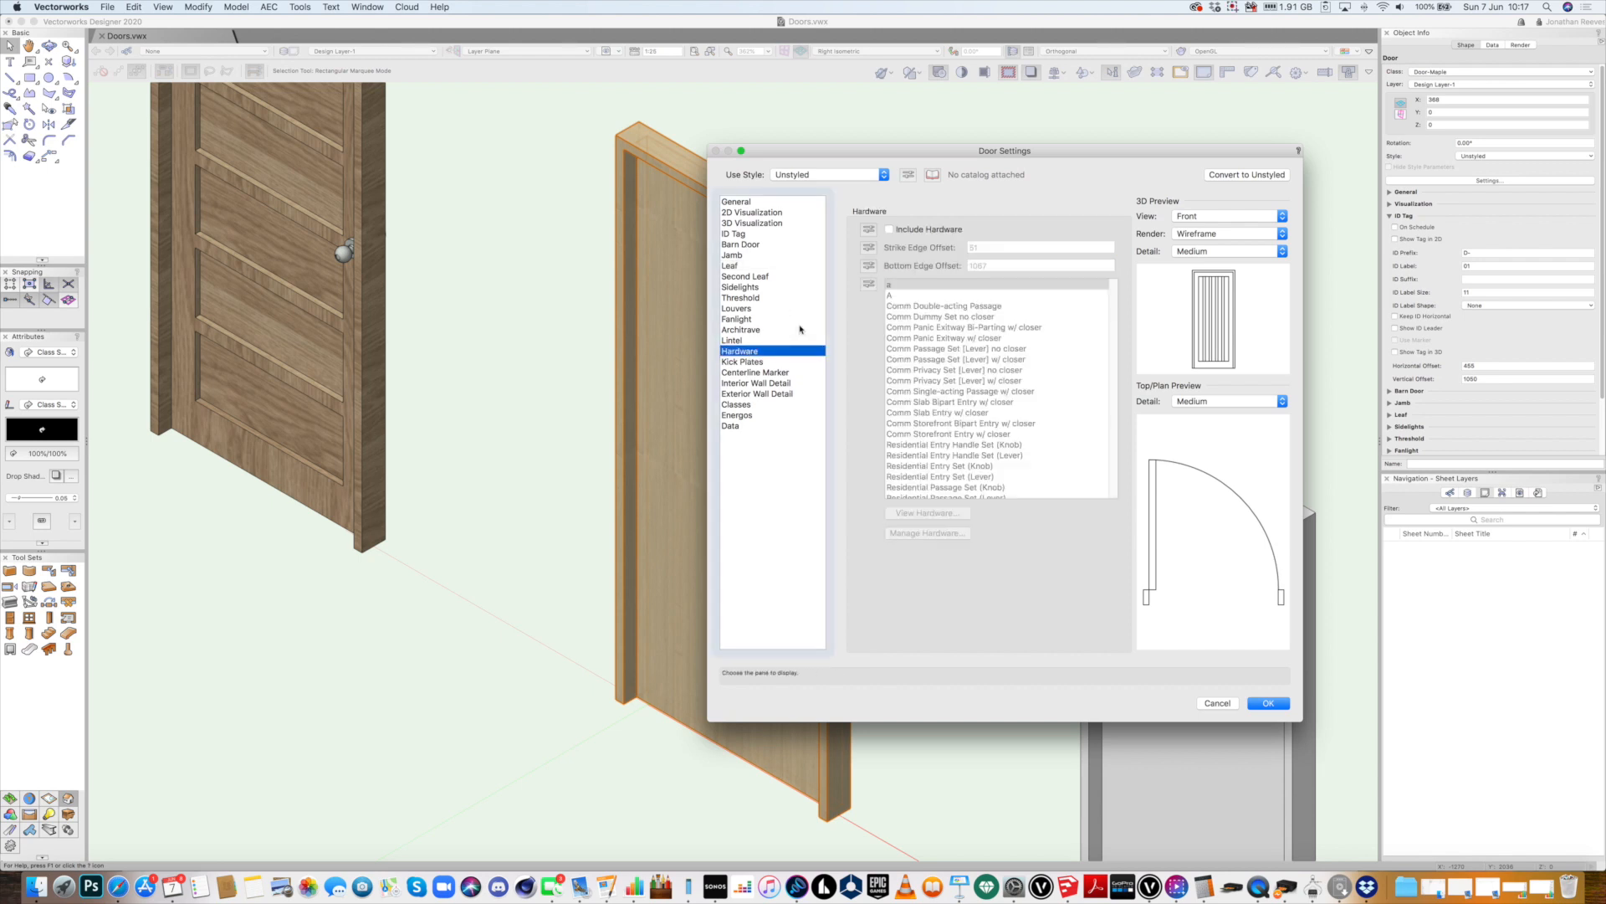
{"action": "left_click", "coordinate": [891, 230]}
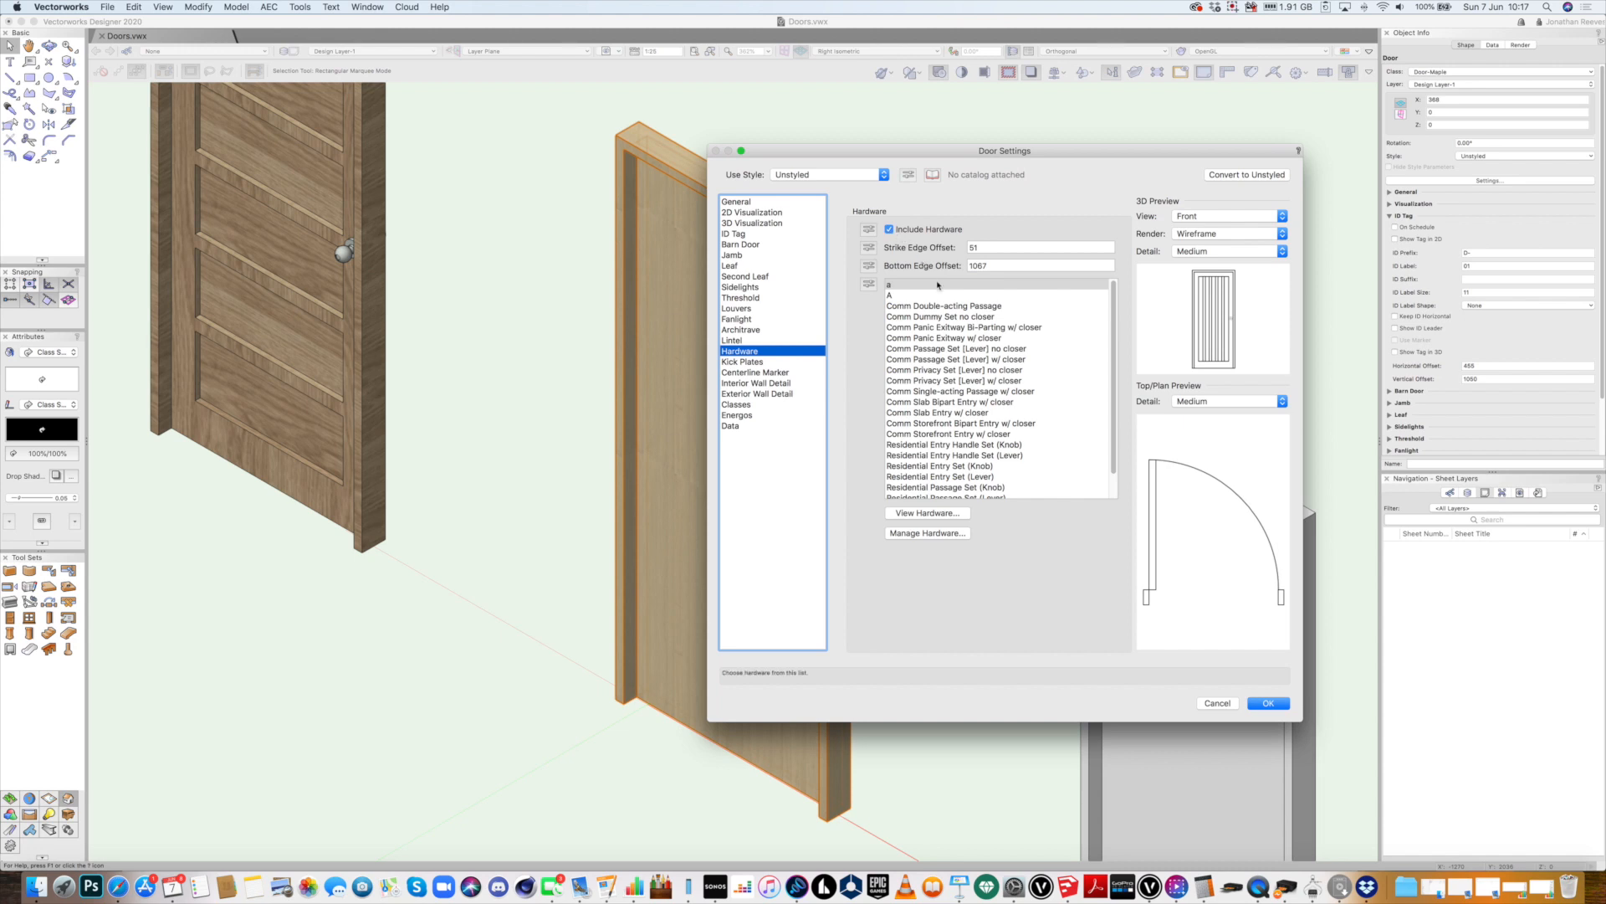
{"action": "left_click", "coordinate": [940, 307]}
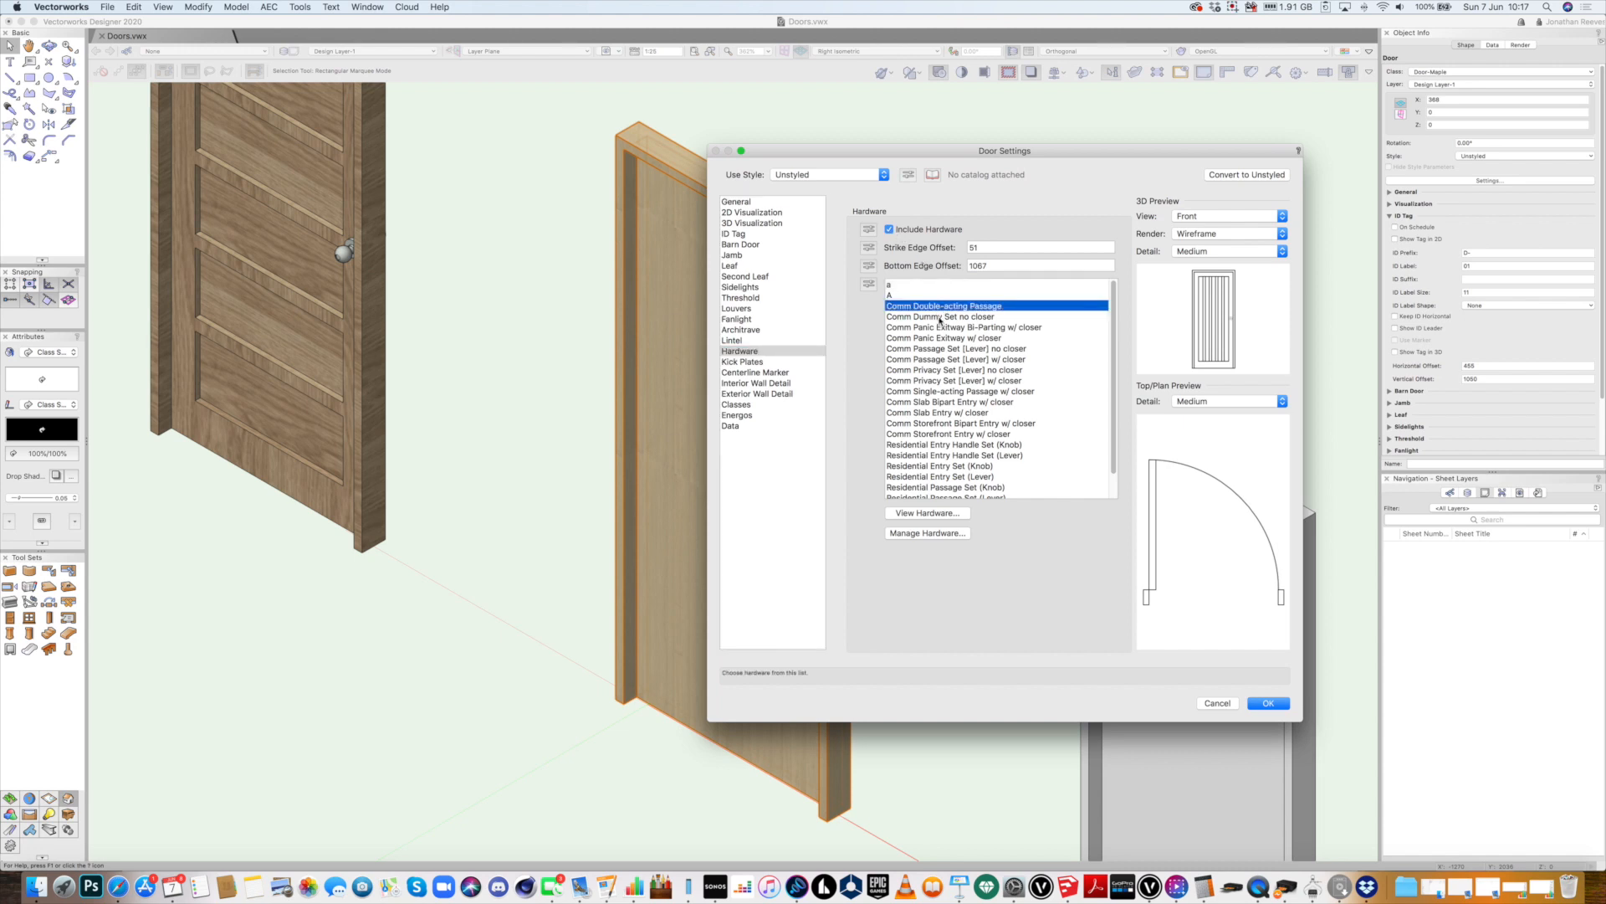
{"action": "left_click", "coordinate": [941, 327]}
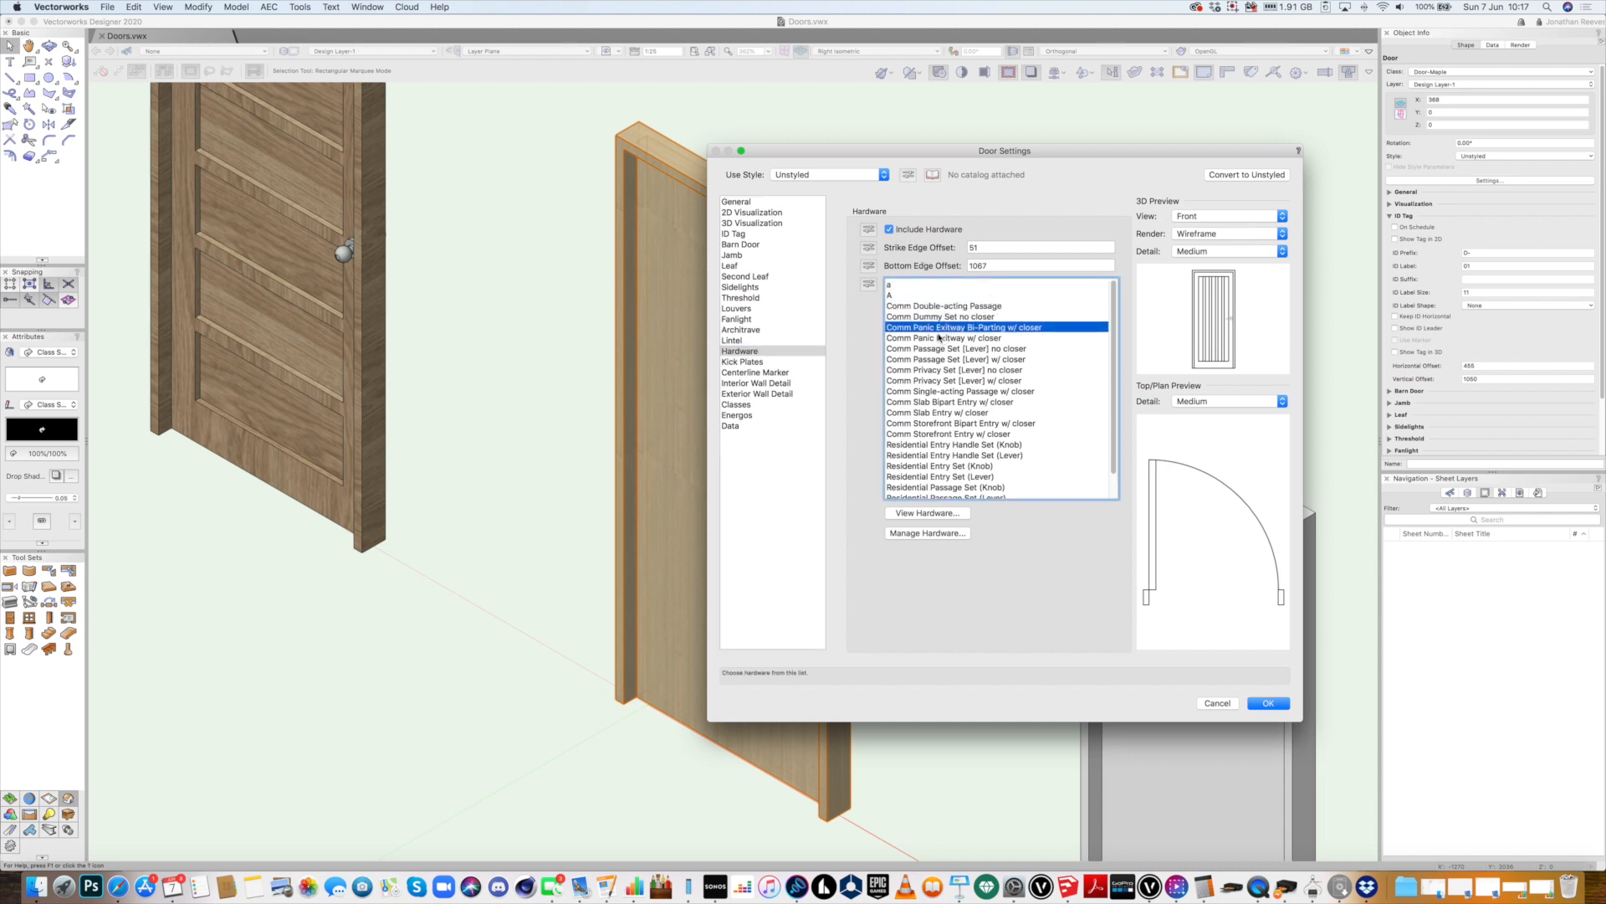
{"action": "left_click", "coordinate": [942, 338]}
{"action": "left_click", "coordinate": [944, 350]}
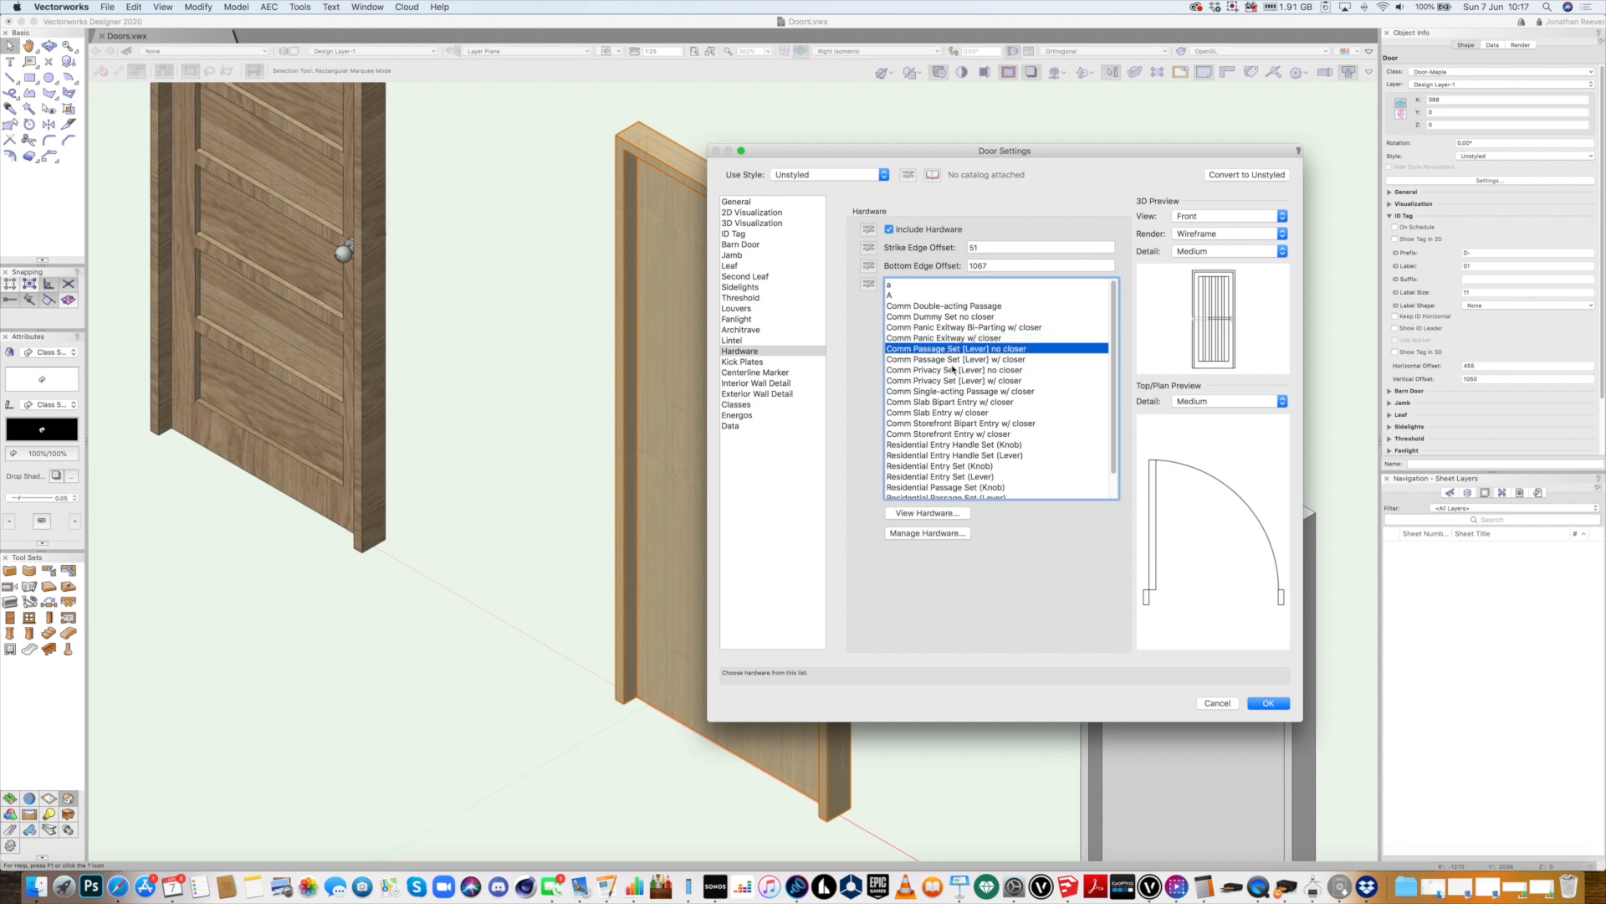
{"action": "left_click", "coordinate": [957, 413]}
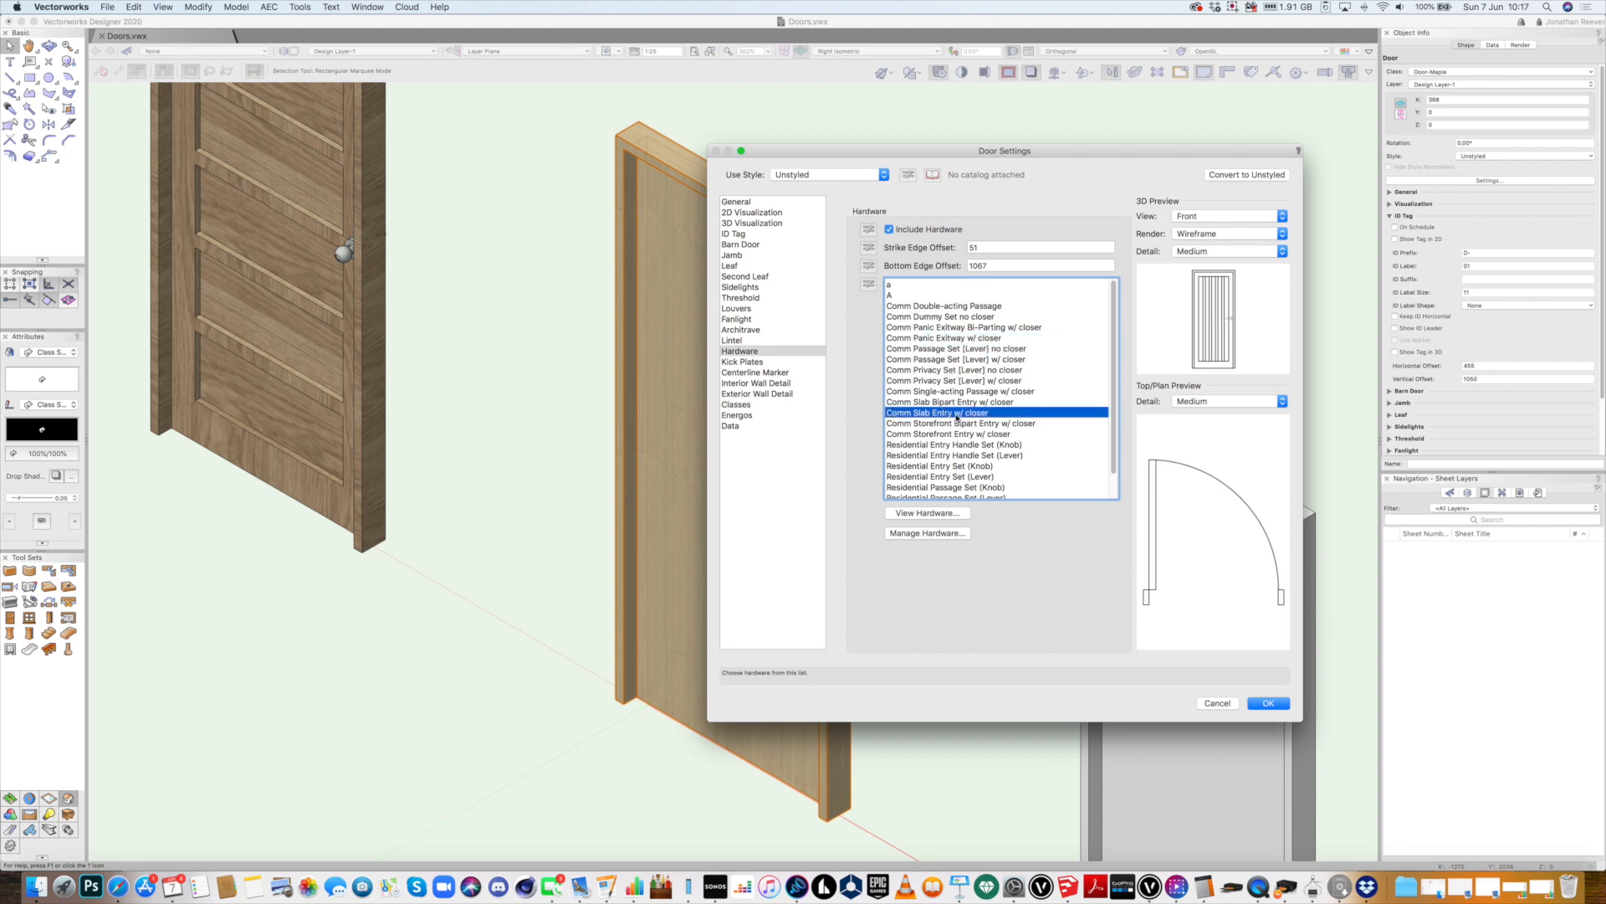
{"action": "left_click", "coordinate": [959, 425]}
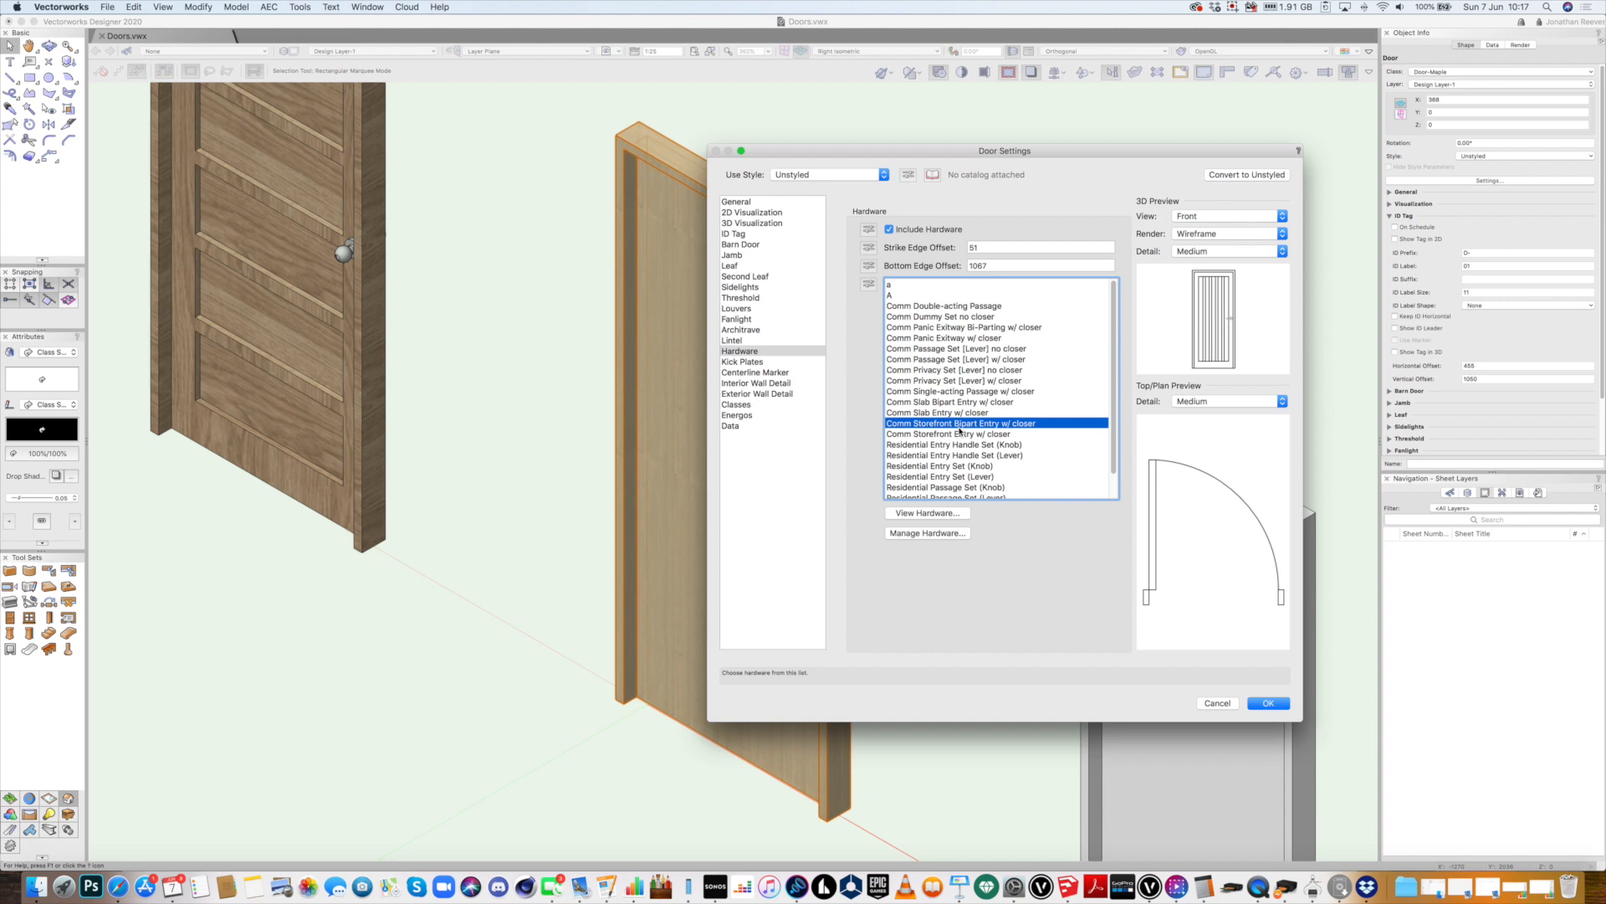
{"action": "key", "text": "Down"}
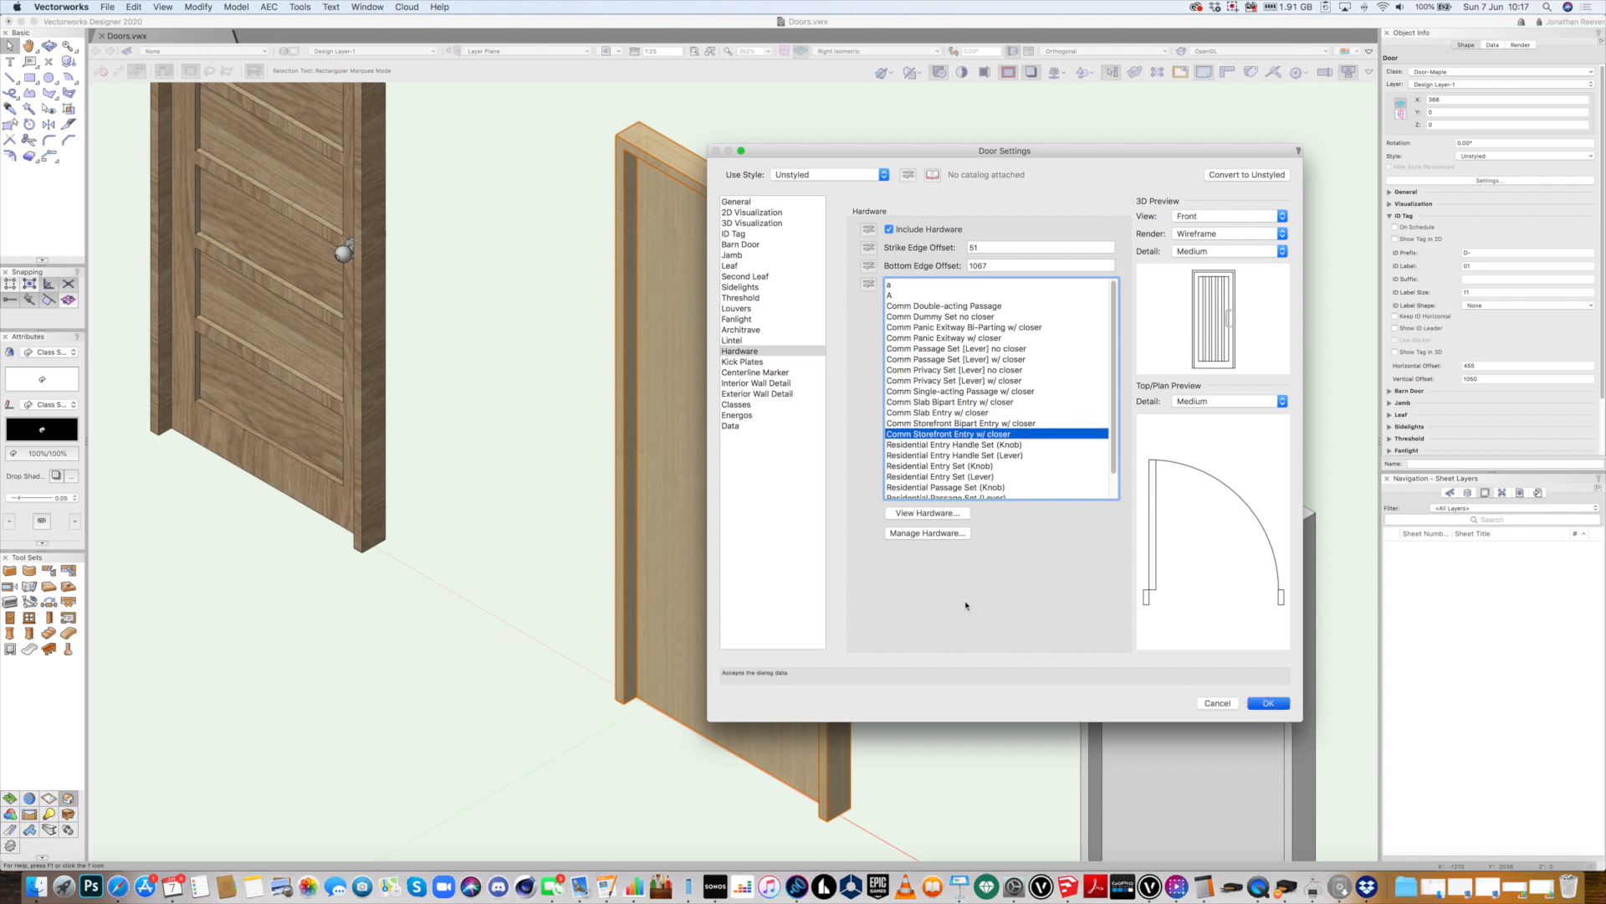
{"action": "left_click", "coordinate": [1269, 703]}
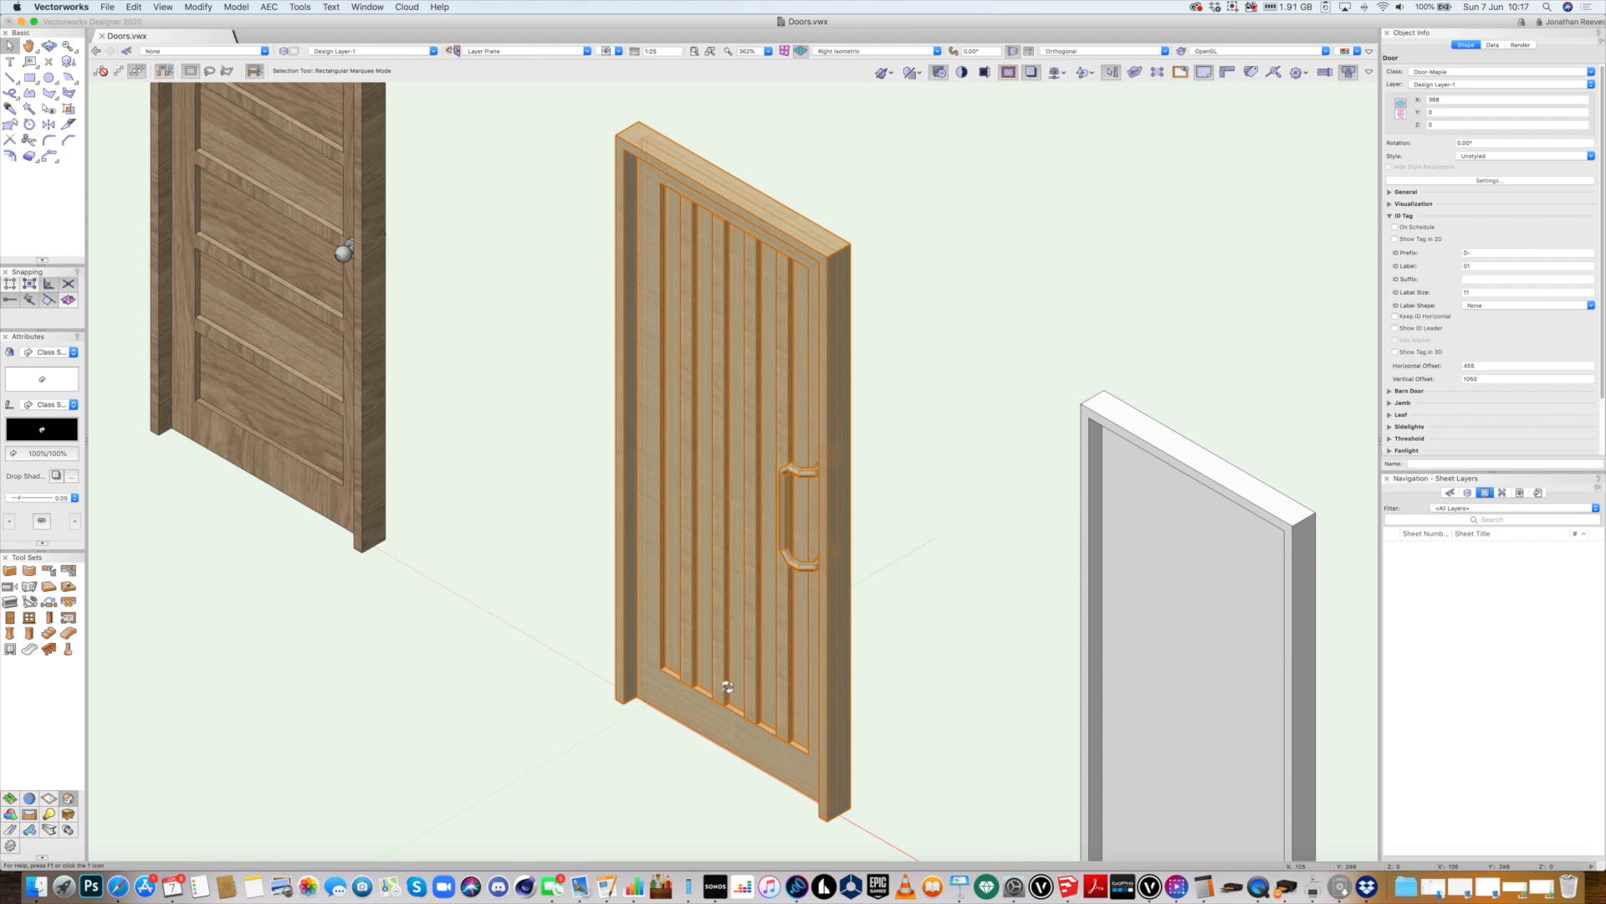
Add a hardware set with its fields set to A and the zPart-Lever 06 symbol, and give the maple door Residential Passage Set (Lever)
{"action": "key", "text": "shift+c"}
{"action": "left_click_drag", "start_coordinate": [749, 637], "coordinate": [767, 763]}
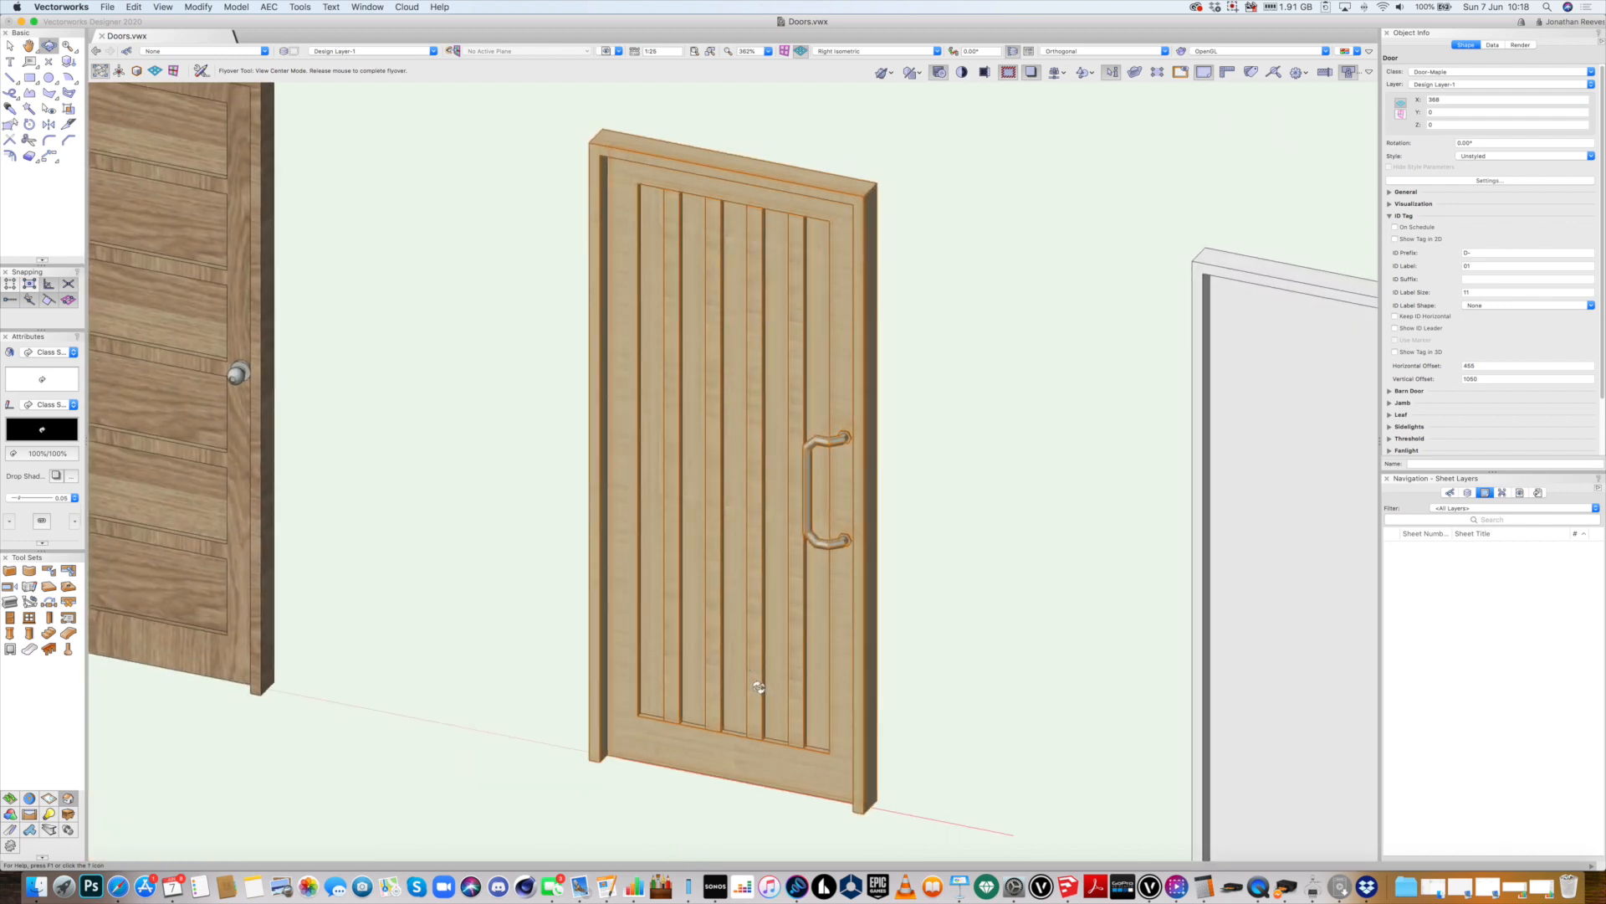
{"action": "key", "text": "x"}
{"action": "left_click", "coordinate": [1468, 181]}
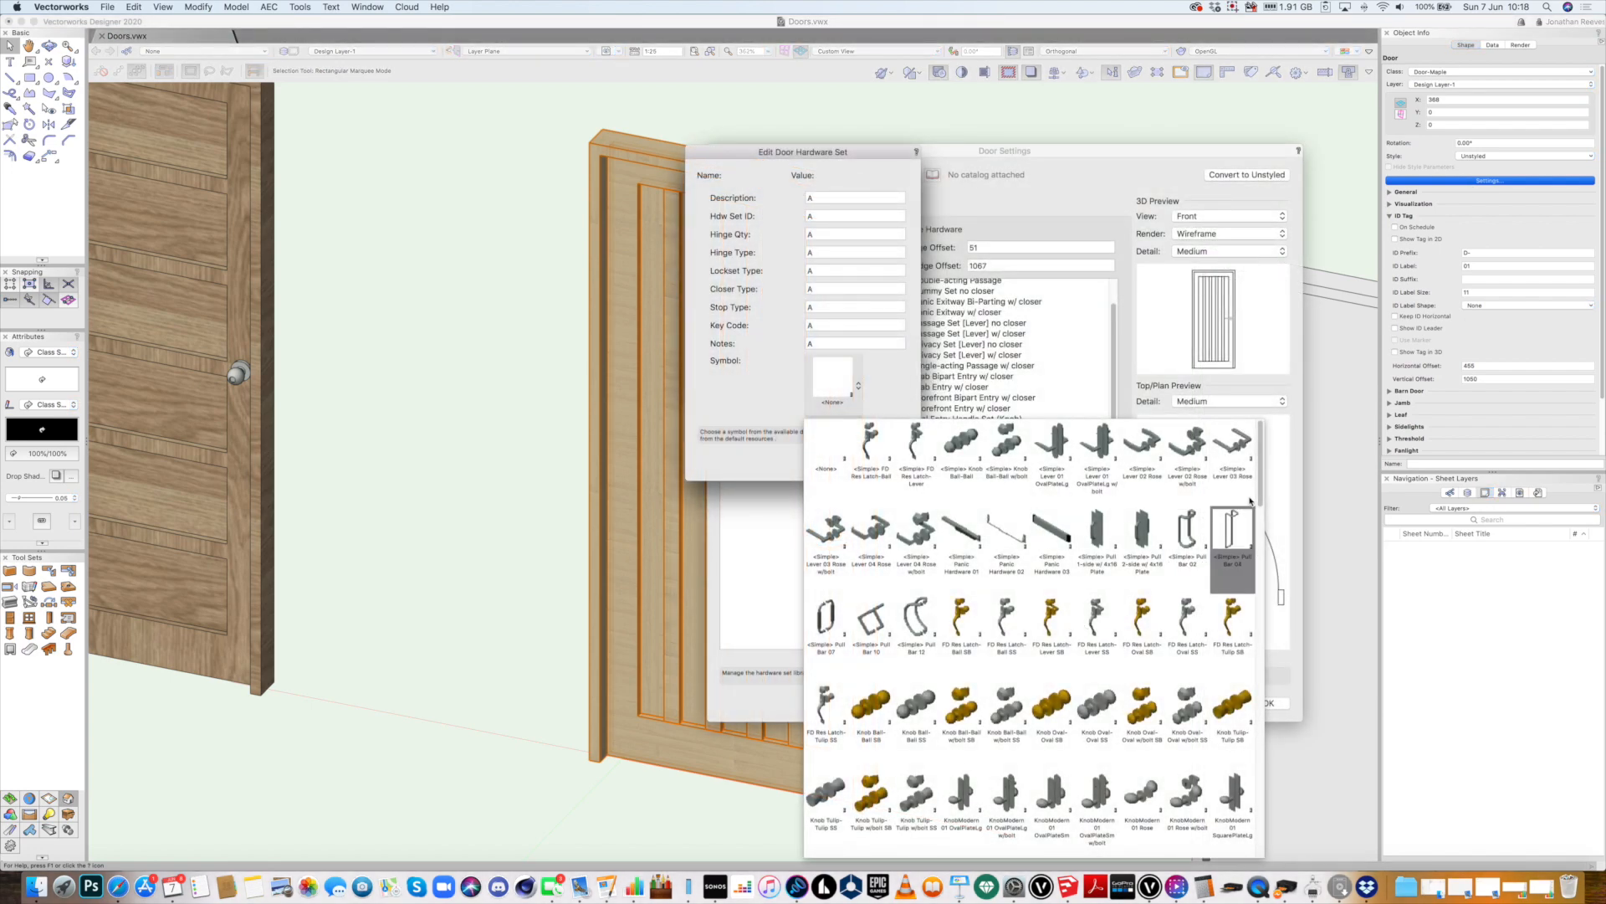
{"action": "left_click_drag", "start_coordinate": [1251, 500], "coordinate": [1255, 824]}
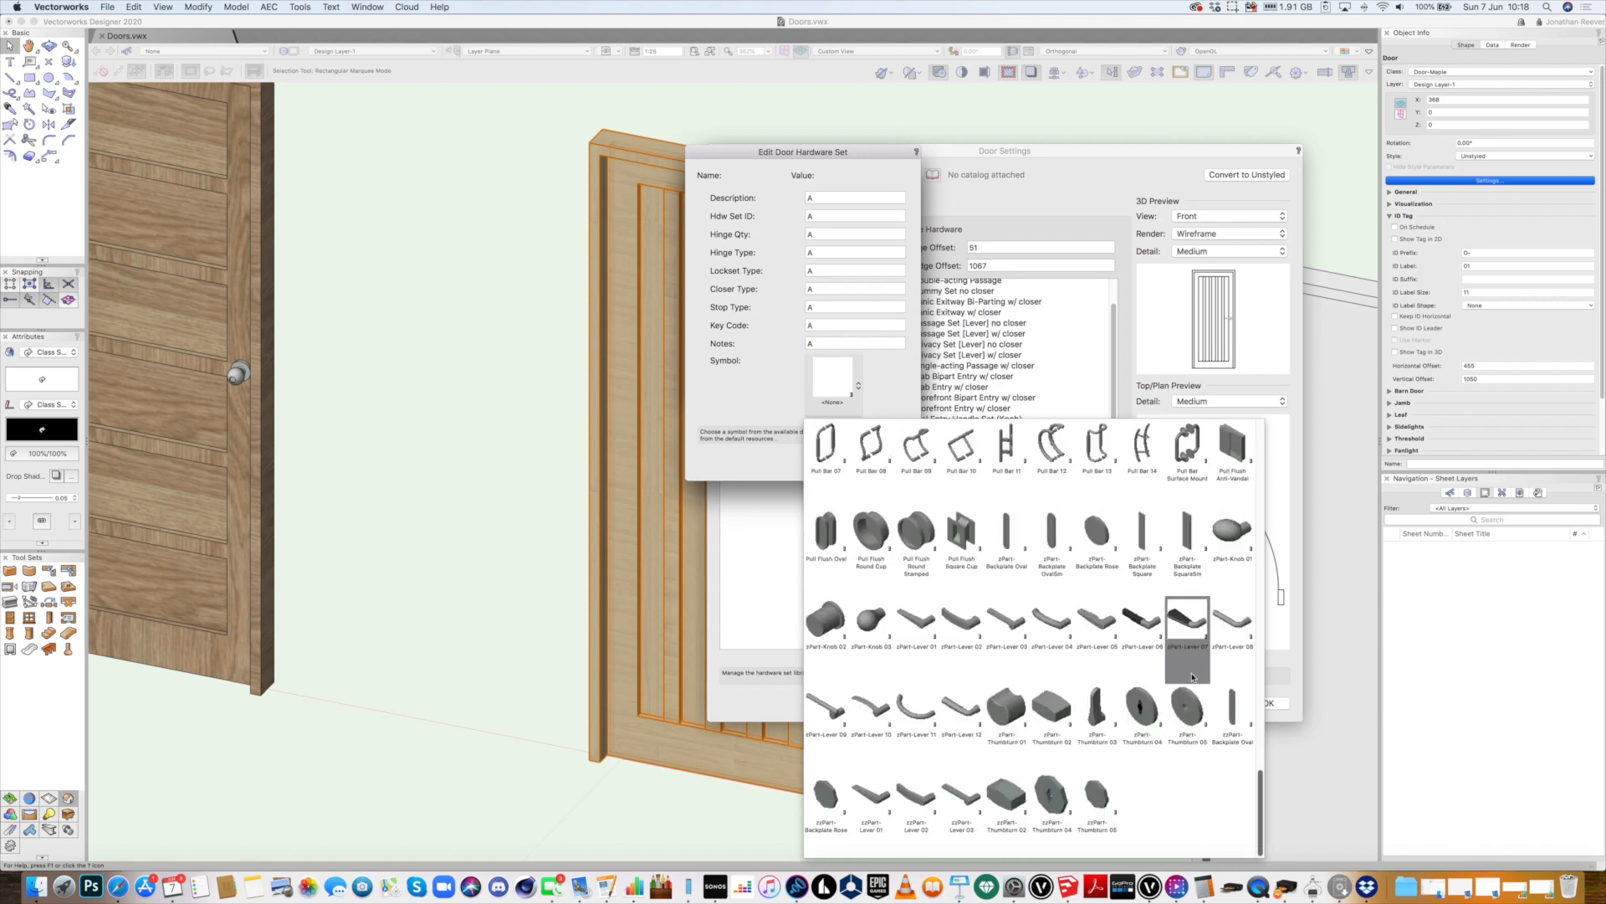
{"action": "left_click", "coordinate": [1156, 627]}
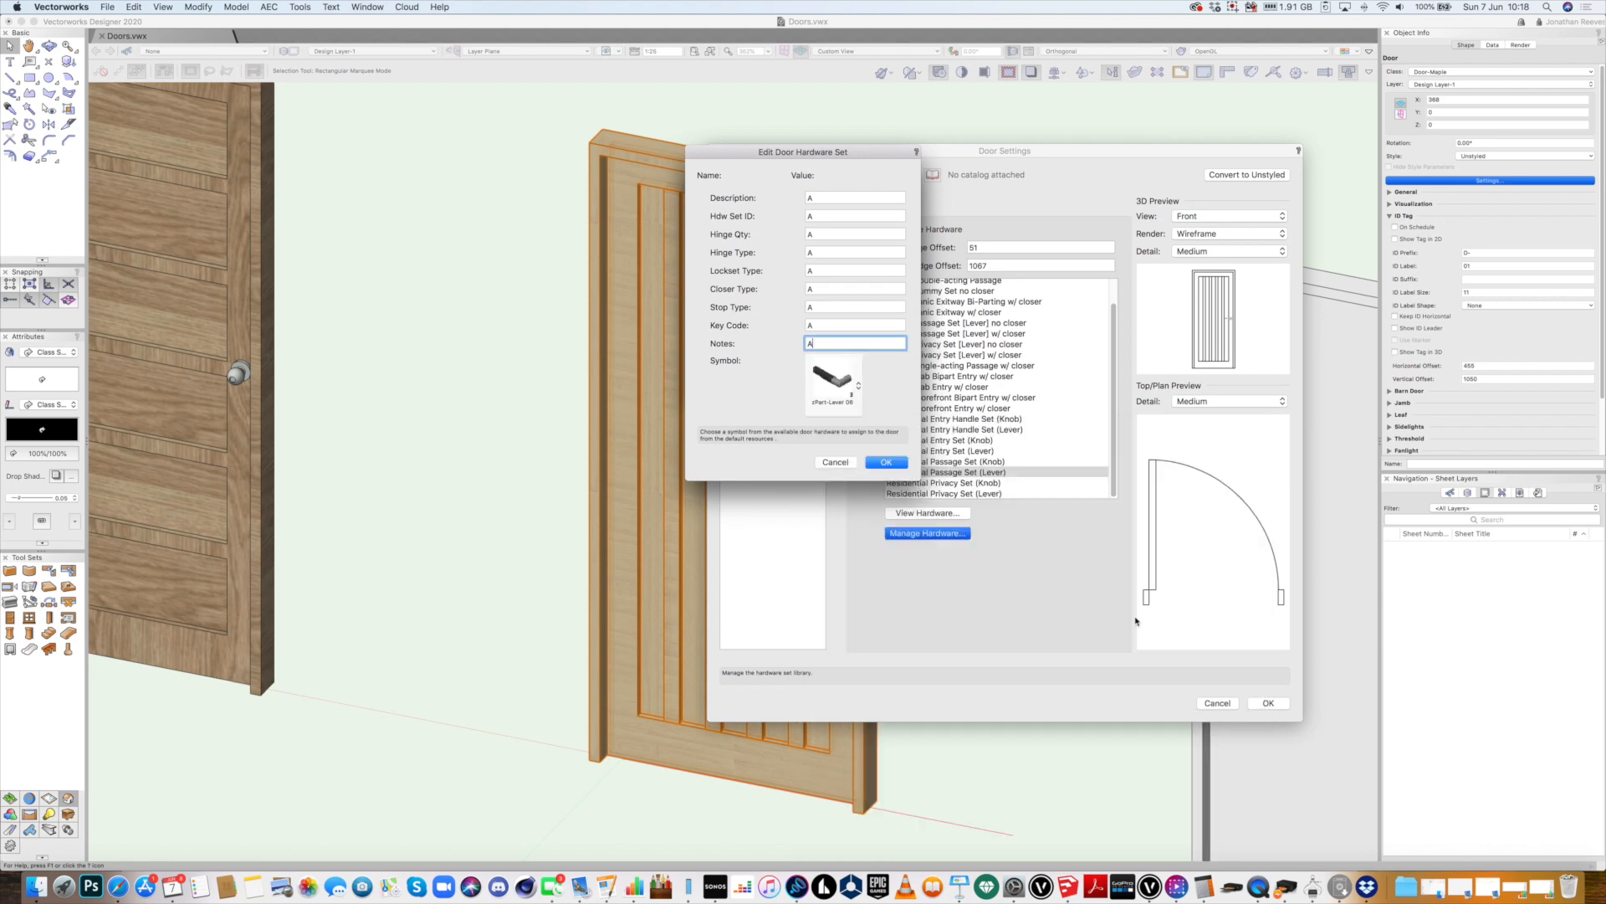
{"action": "left_click", "coordinate": [899, 462]}
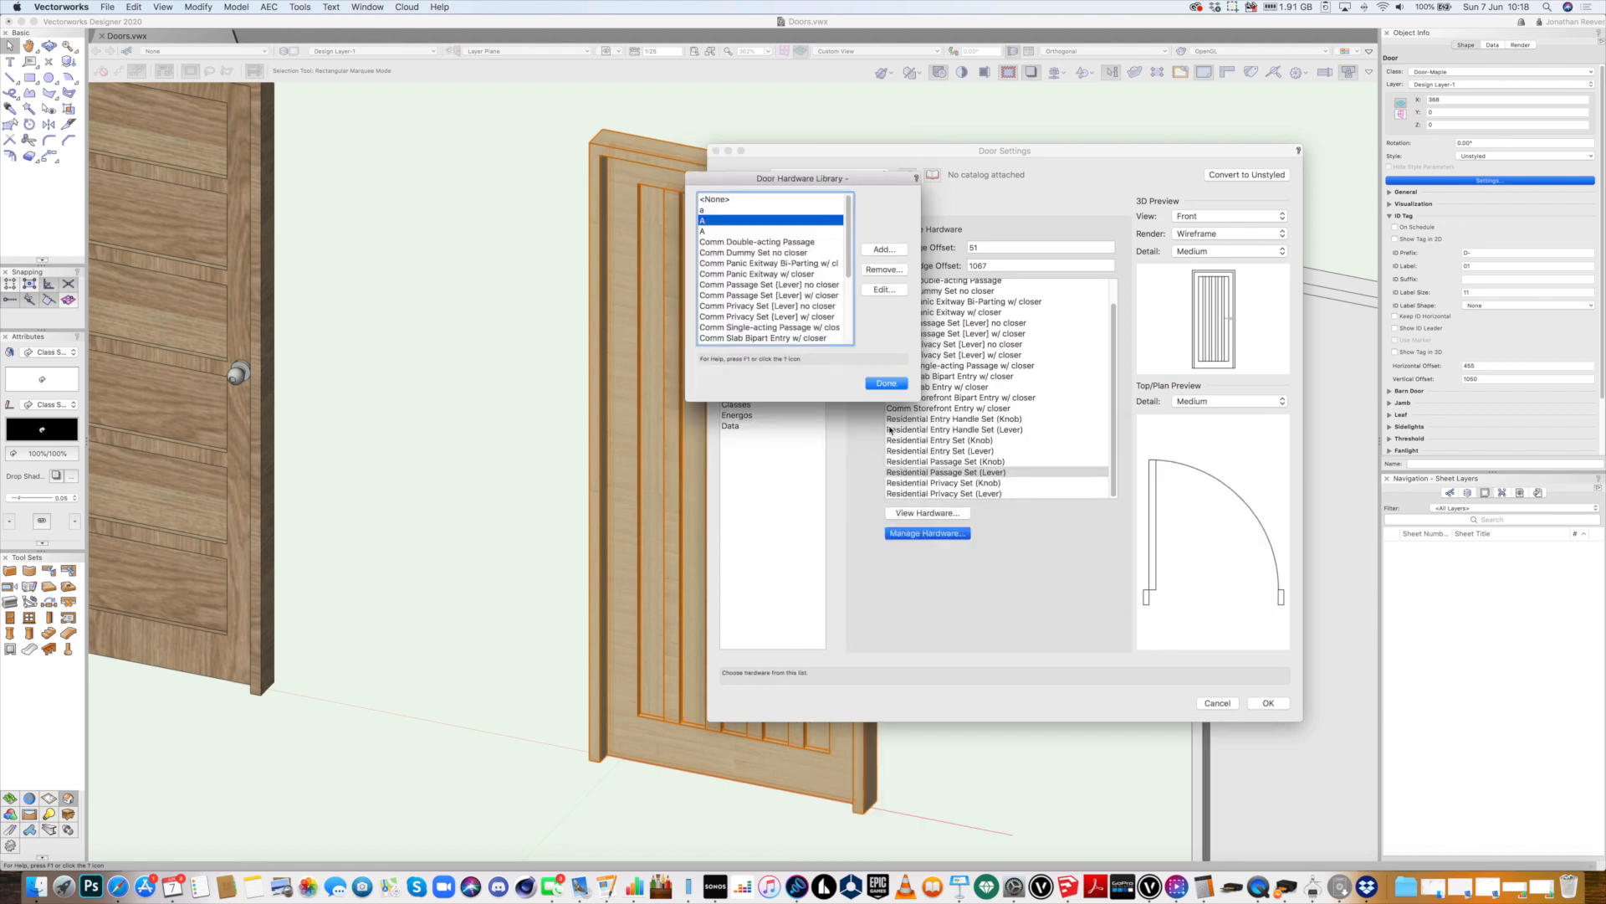
{"action": "left_click", "coordinate": [882, 385]}
{"action": "left_click", "coordinate": [1265, 704]}
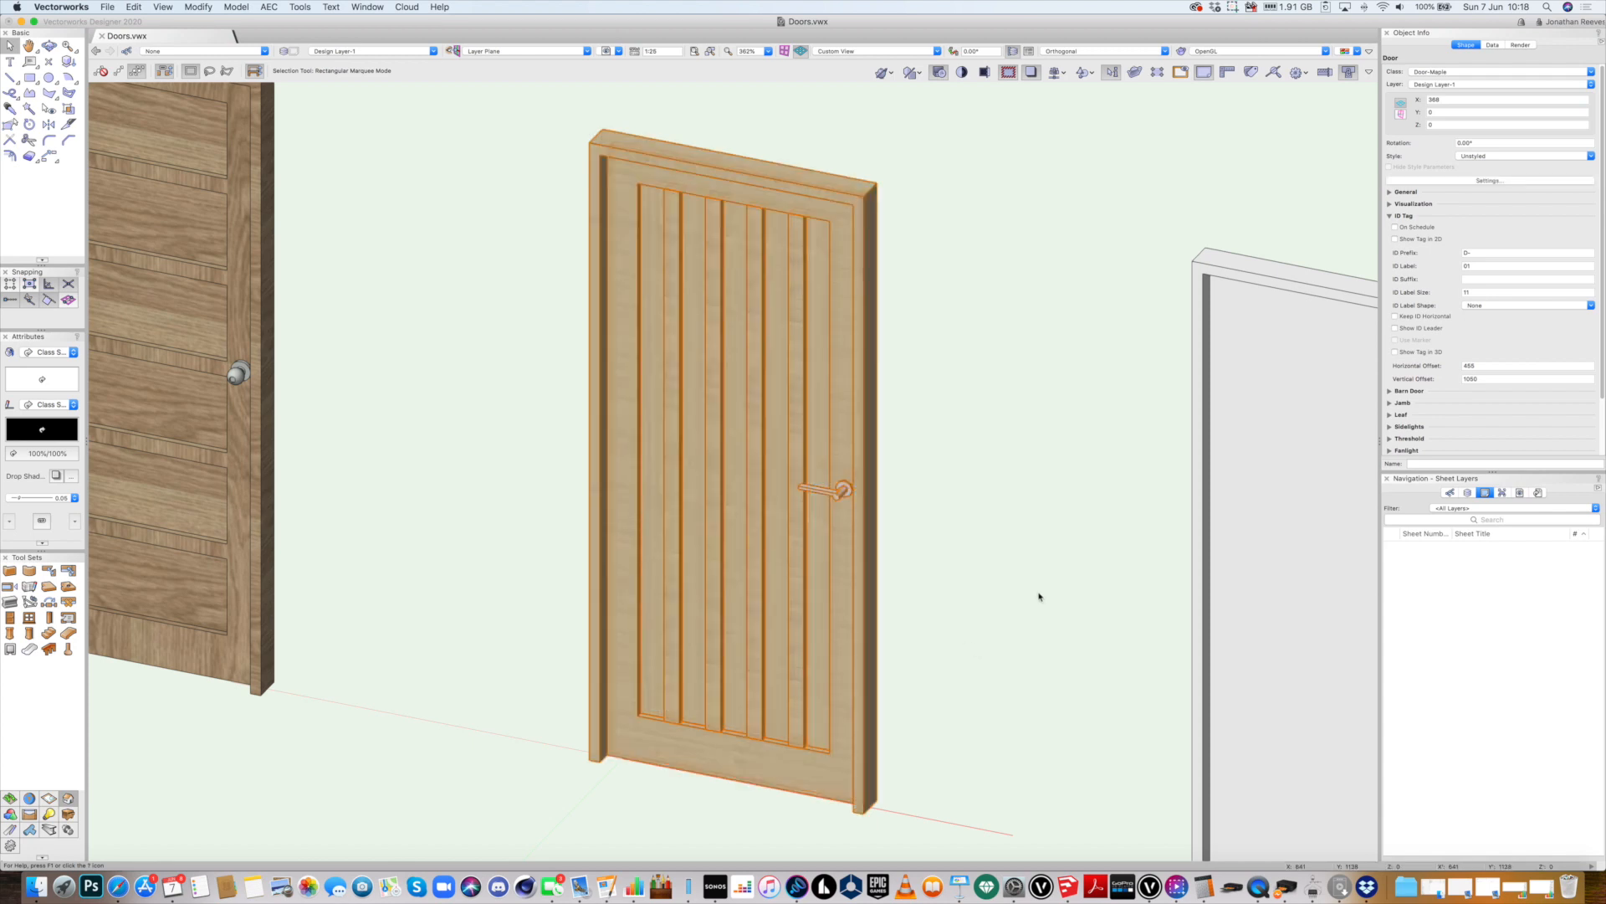
Check the Eyedropper preferences and copy the maple door's class and plug-in parameters to the adjacent untextured door
{"action": "scroll", "coordinate": [1040, 596], "scroll_direction": "down", "scroll_amount": 2}
{"action": "middle_click_drag", "start_coordinate": [1041, 597], "coordinate": [794, 510]}
{"action": "left_click", "coordinate": [10, 108]}
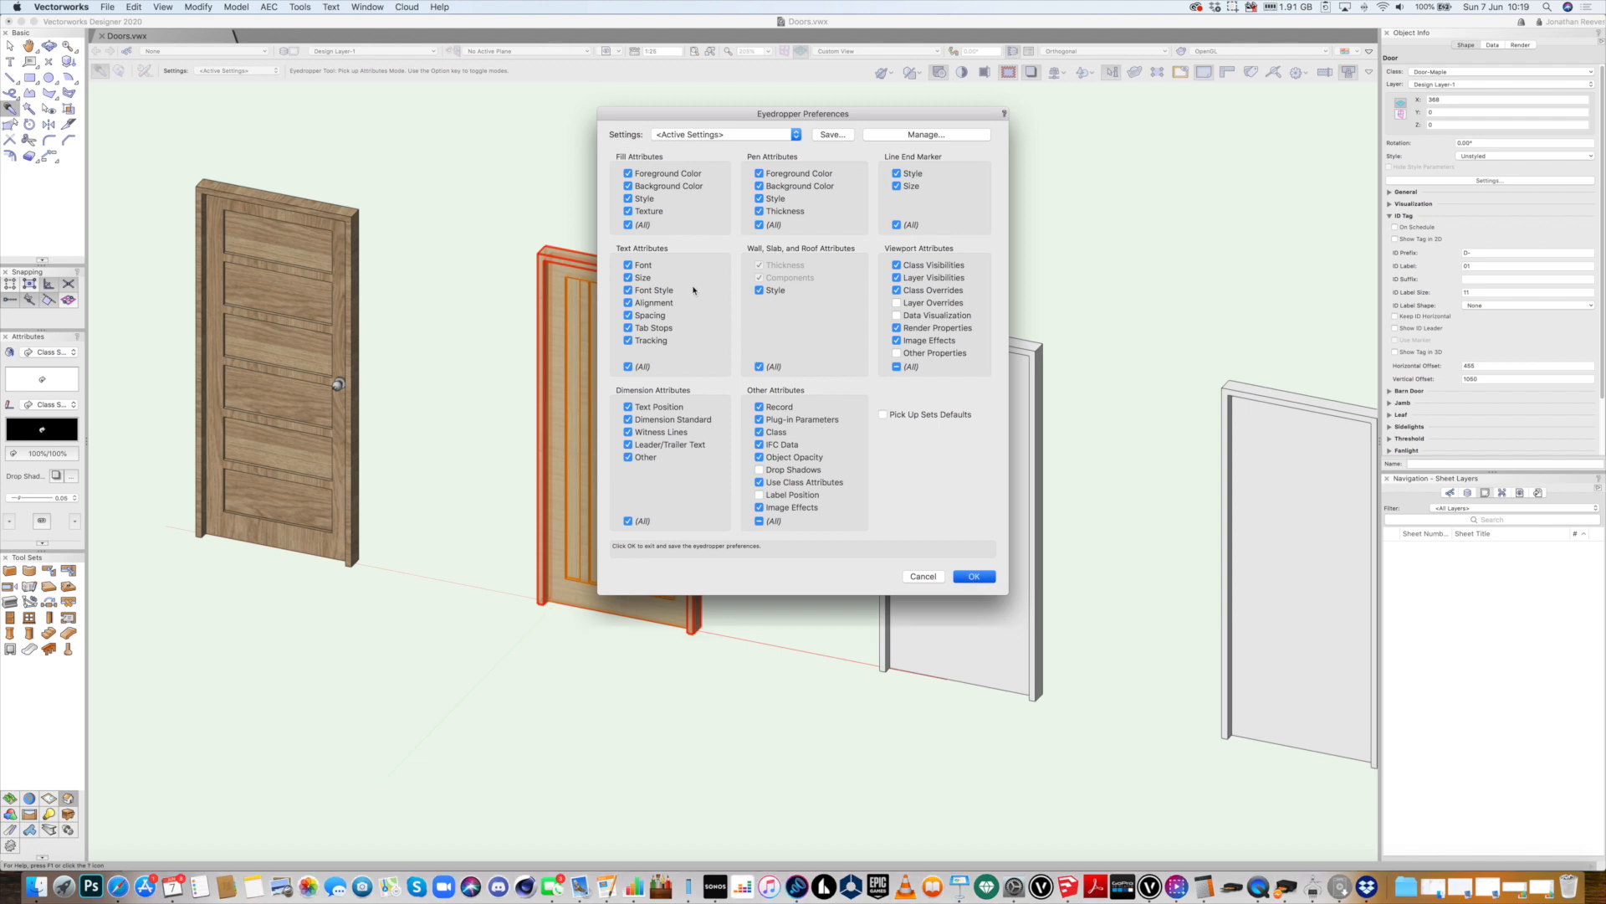
{"action": "key", "text": "Return"}
{"action": "key", "text": "alt"}
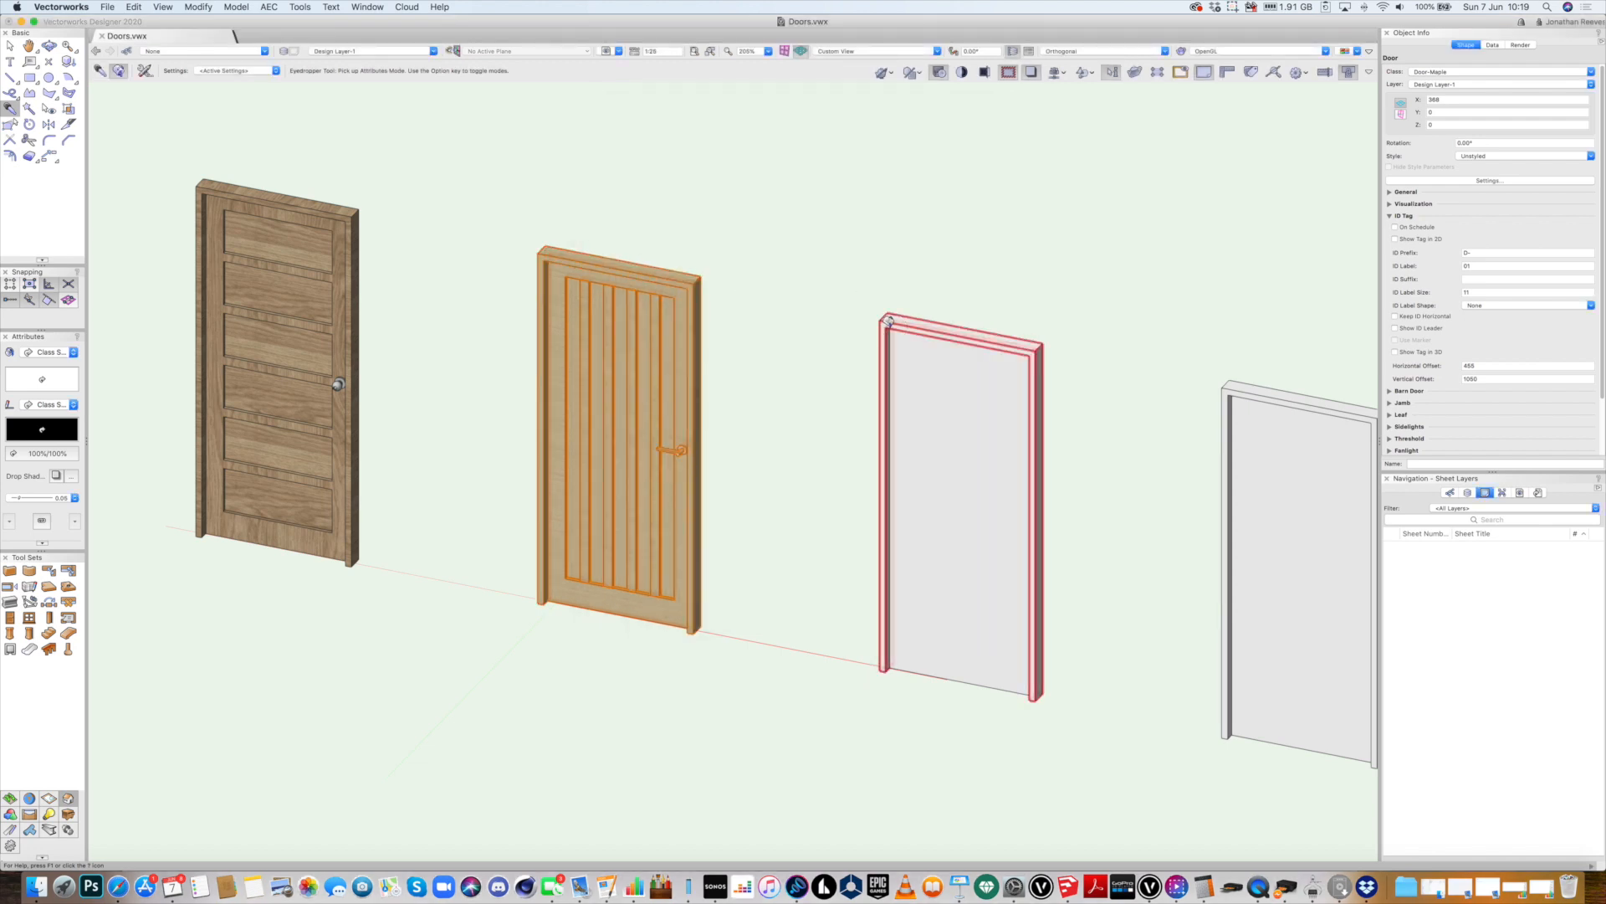
{"action": "left_click", "coordinate": [889, 320]}
{"action": "key", "text": "x"}
{"action": "scroll", "coordinate": [1041, 477], "scroll_direction": "down", "scroll_amount": 2}
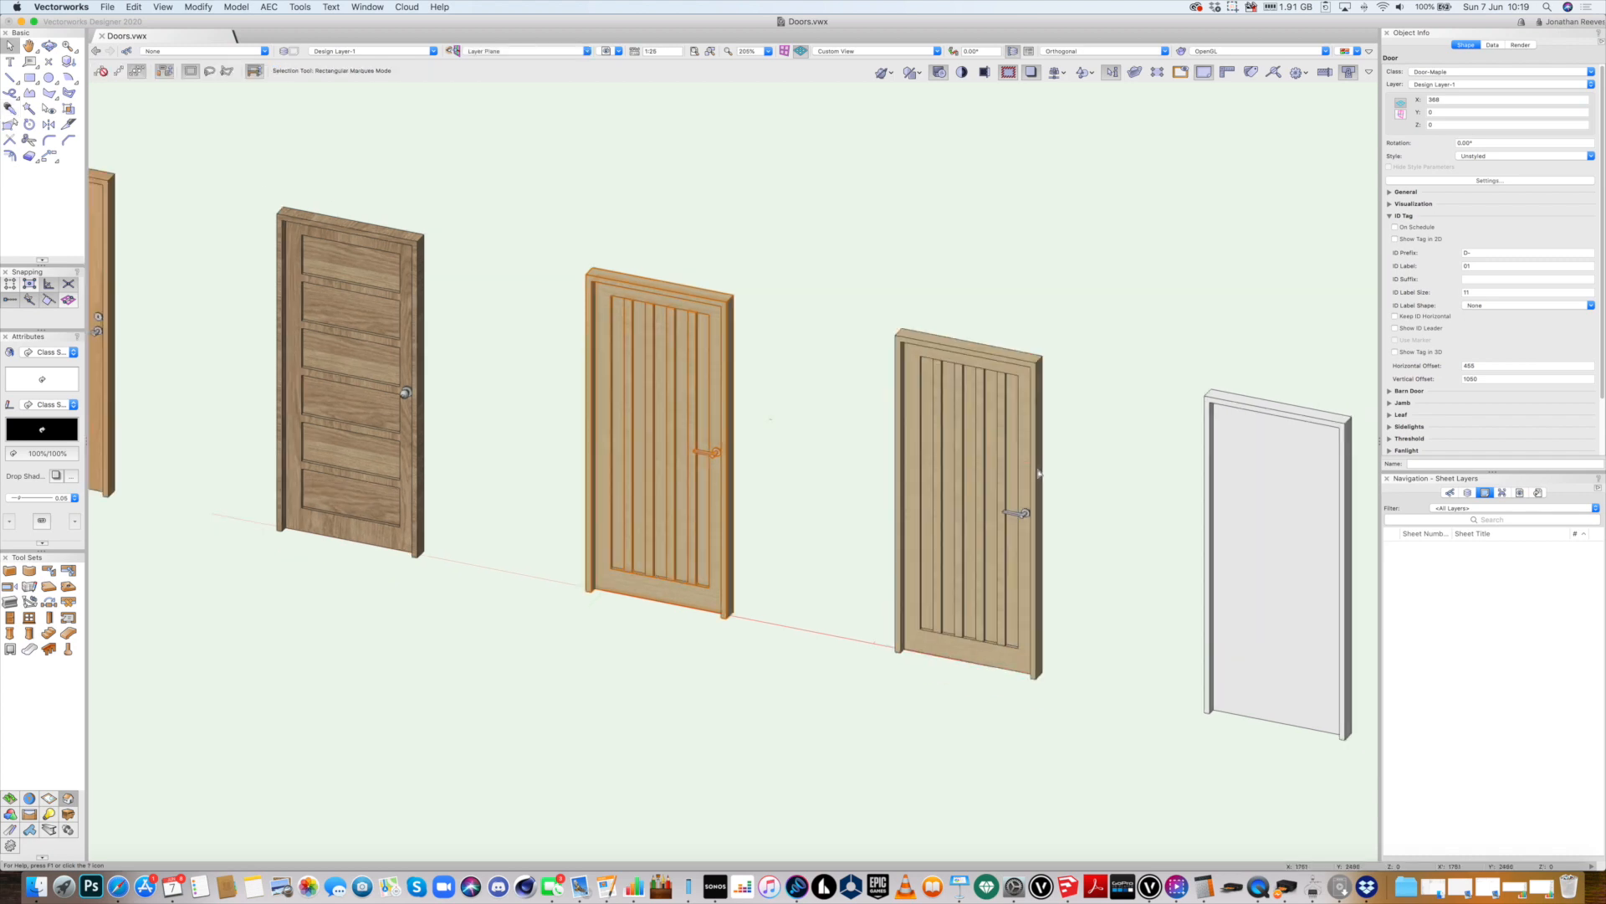
Set the copied maple door's leaf to 2 Vertical Panels, with Glazing in Top Panels and Single Top Panel enabled
{"action": "left_click", "coordinate": [1037, 473]}
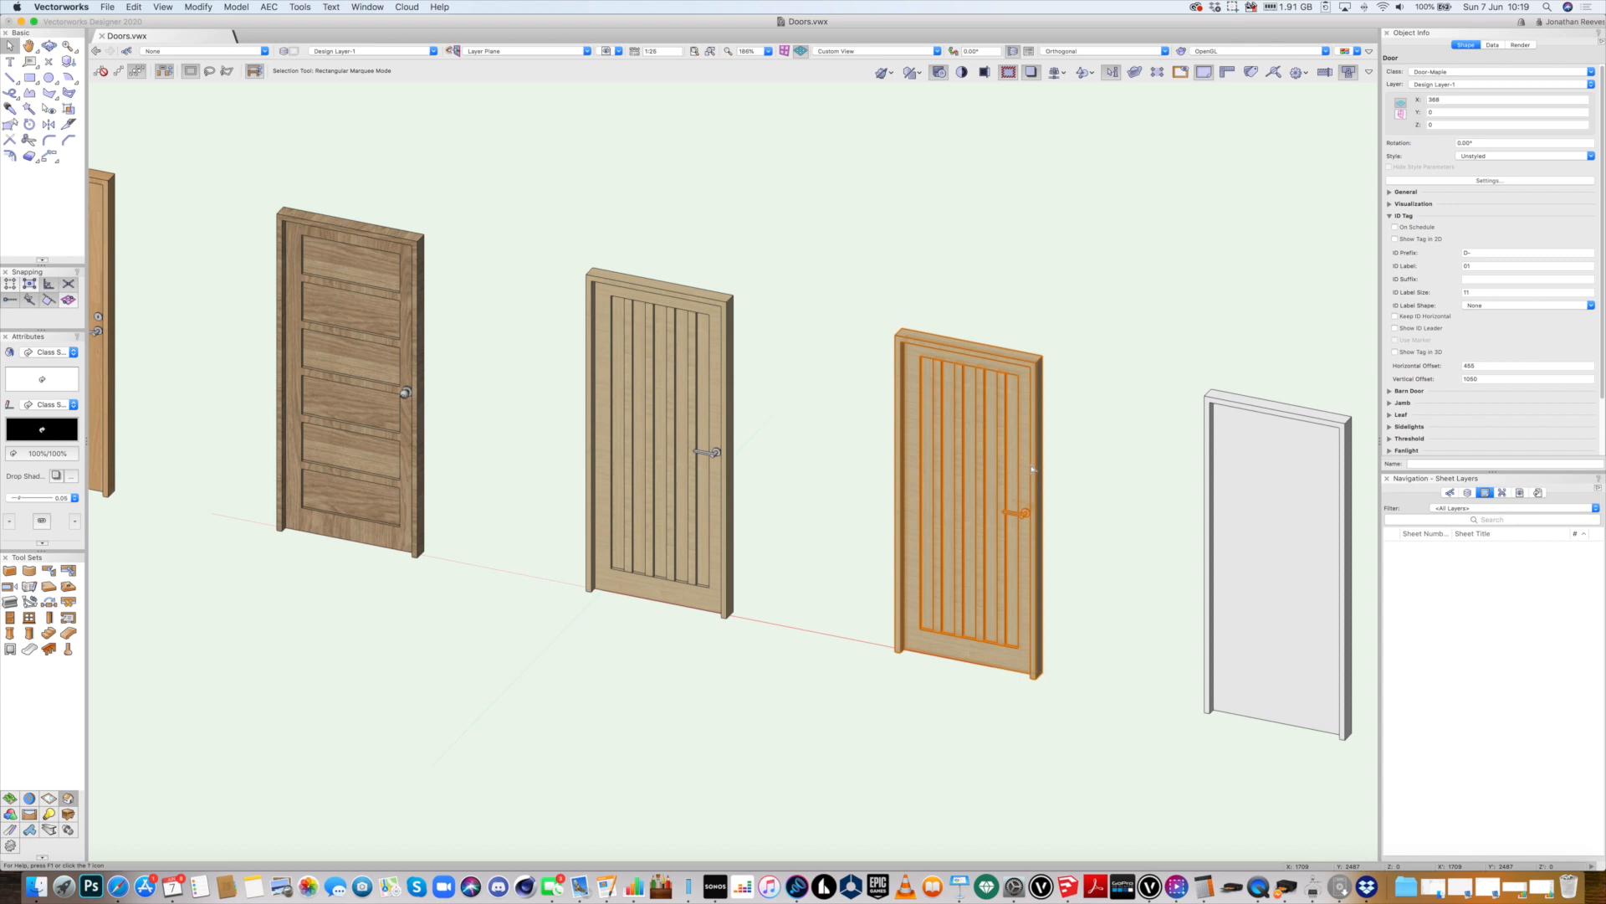
{"action": "double_click", "coordinate": [1033, 470]}
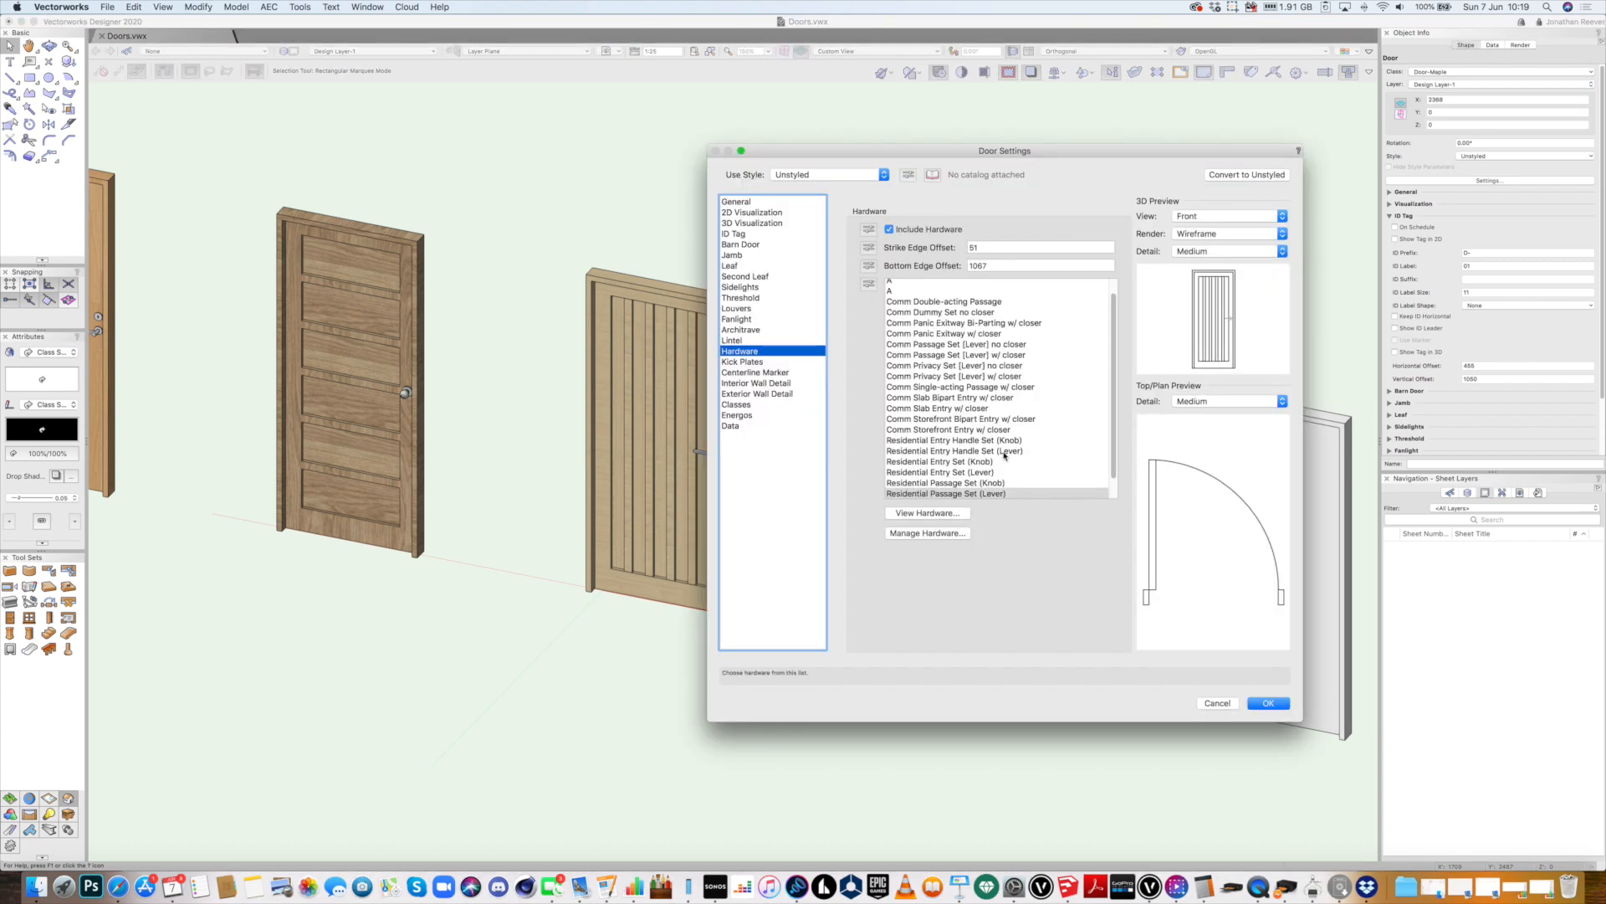
{"action": "left_click", "coordinate": [730, 266]}
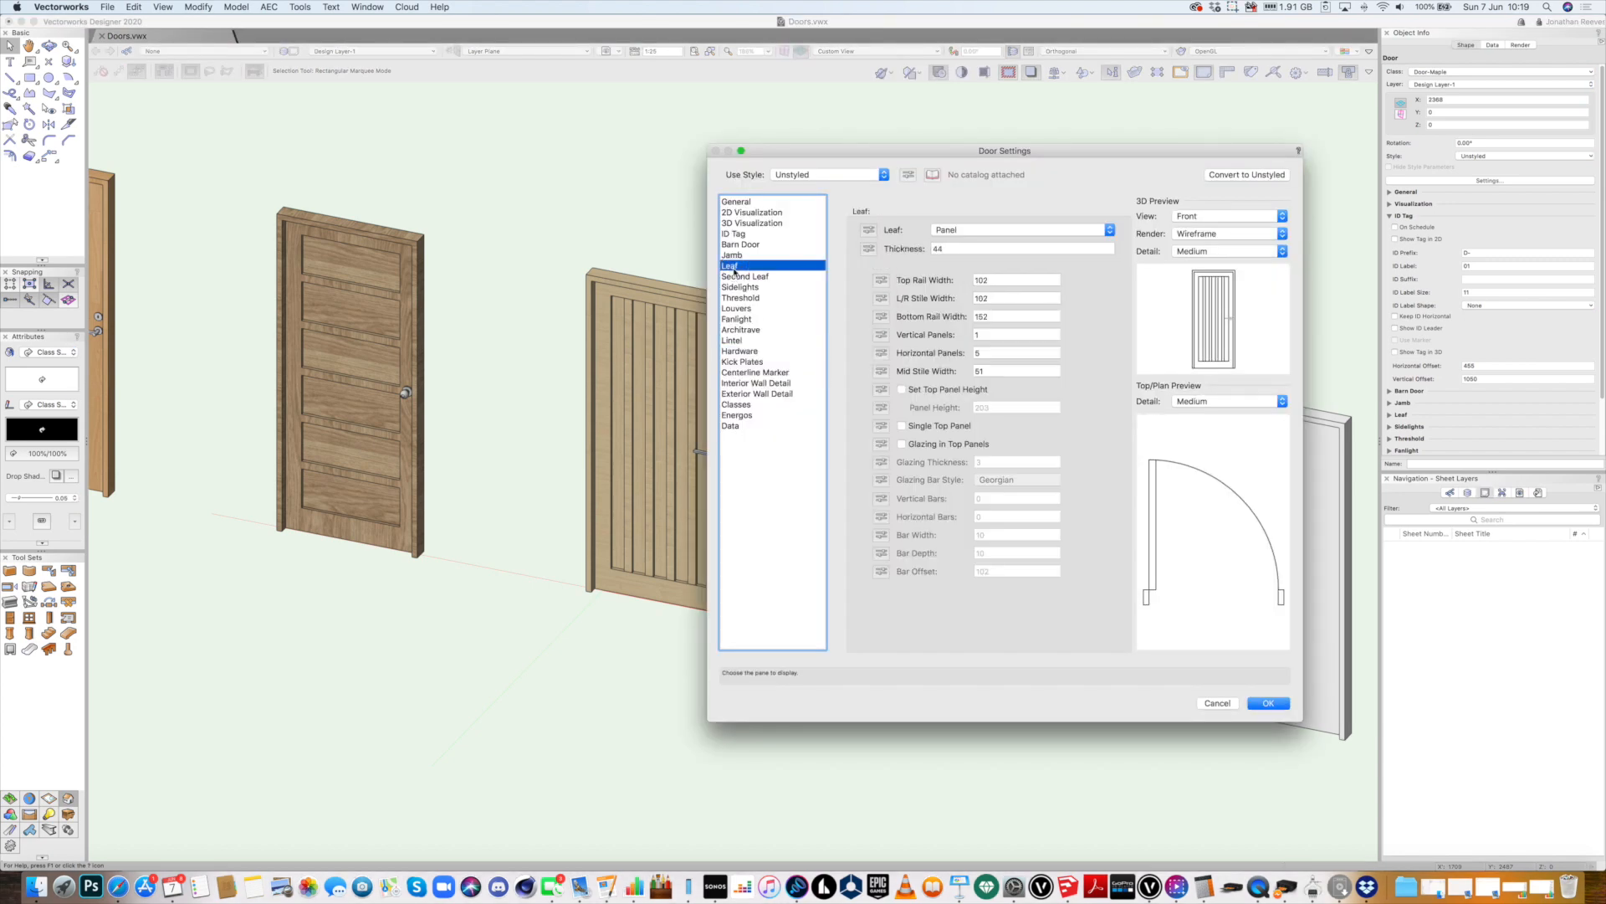
{"action": "left_click", "coordinate": [902, 445]}
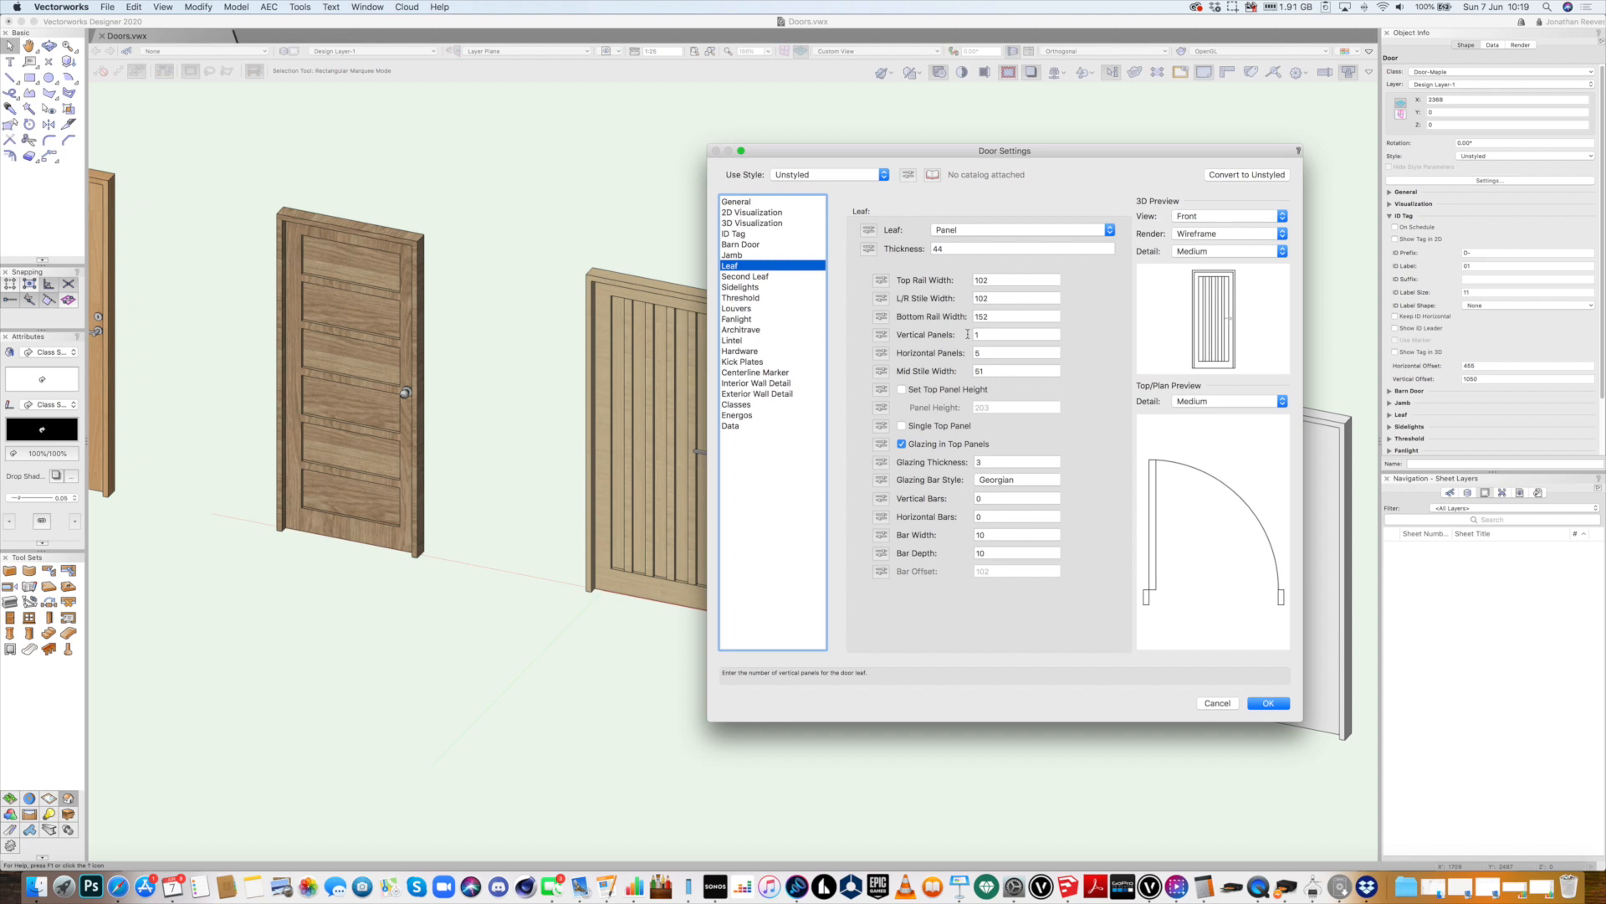
{"action": "left_click", "coordinate": [994, 342]}
{"action": "type", "text": "2"}
{"action": "left_click", "coordinate": [995, 353]}
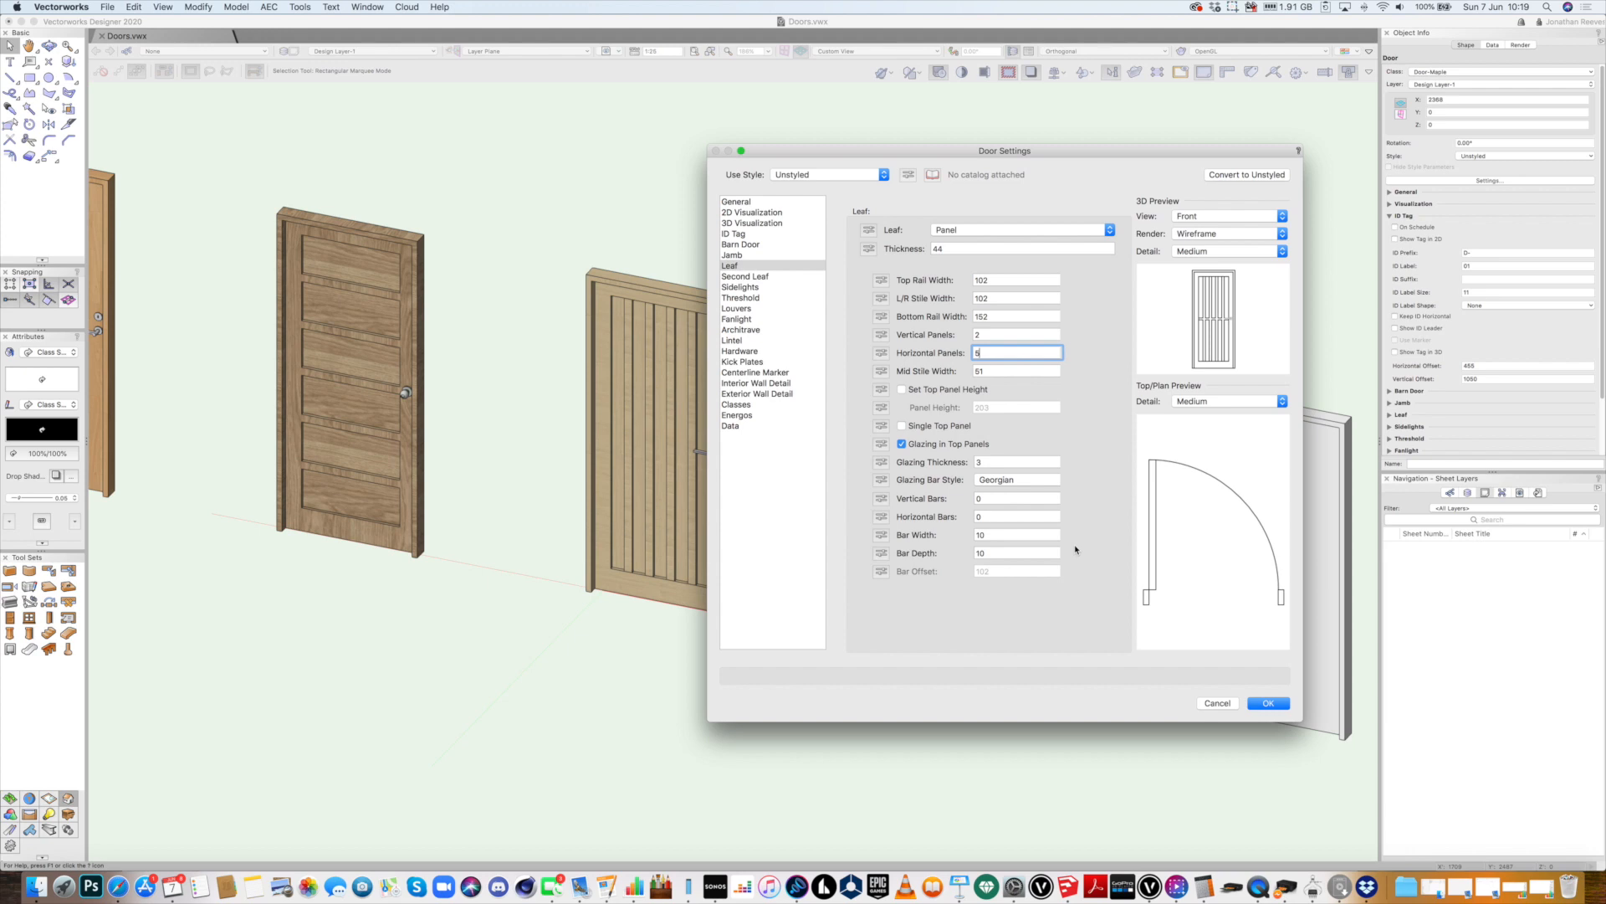
{"action": "left_click", "coordinate": [902, 425]}
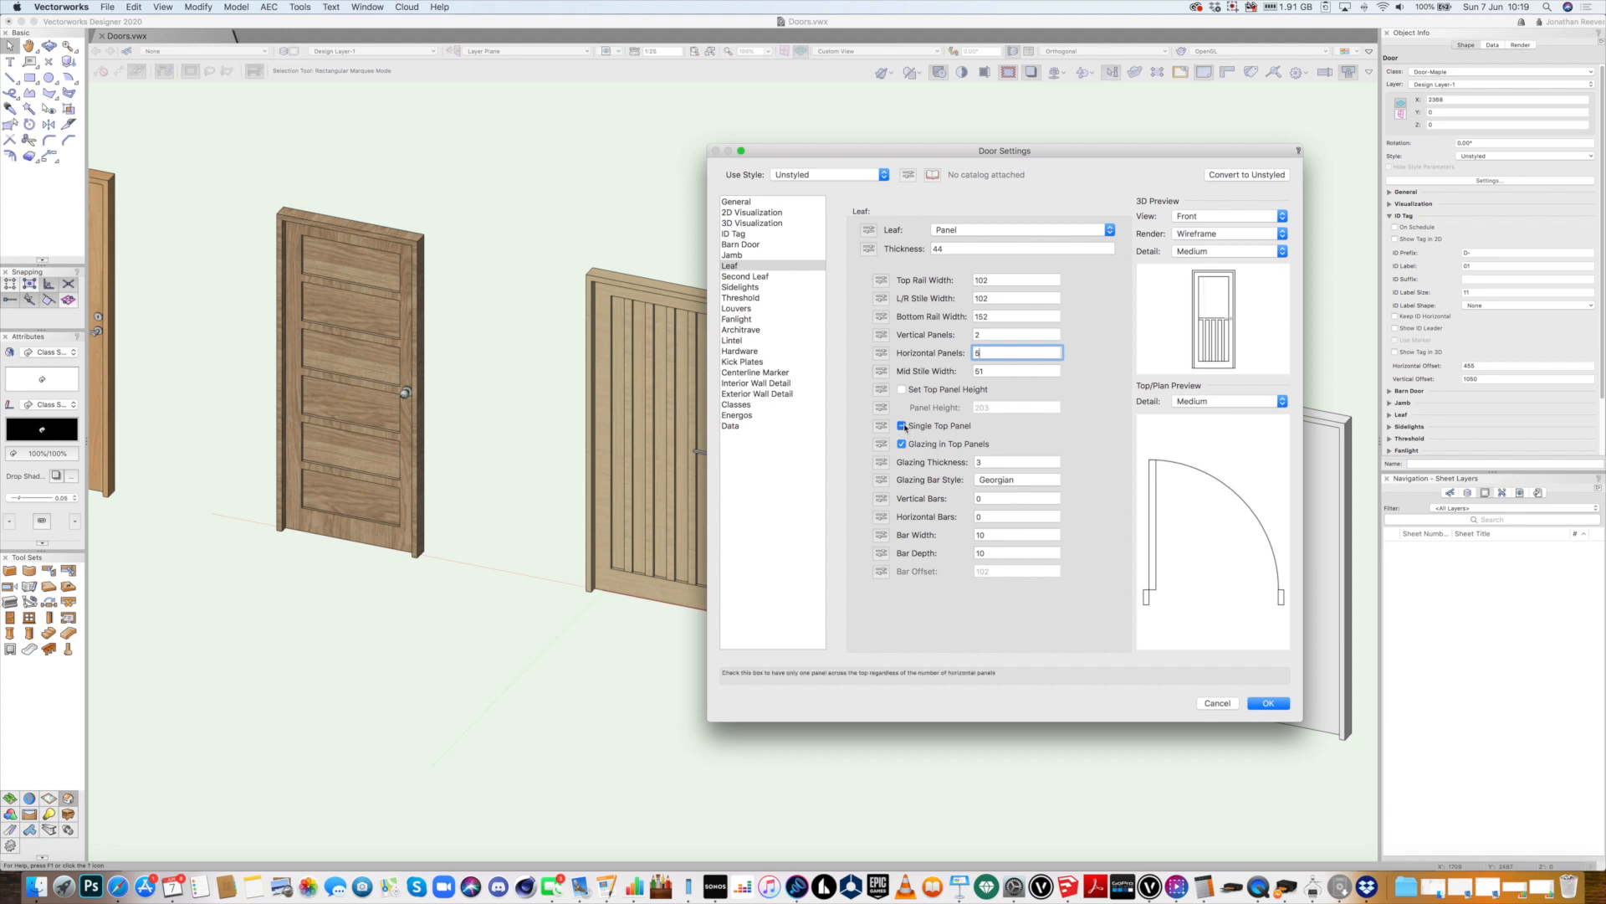
{"action": "left_click", "coordinate": [1268, 704]}
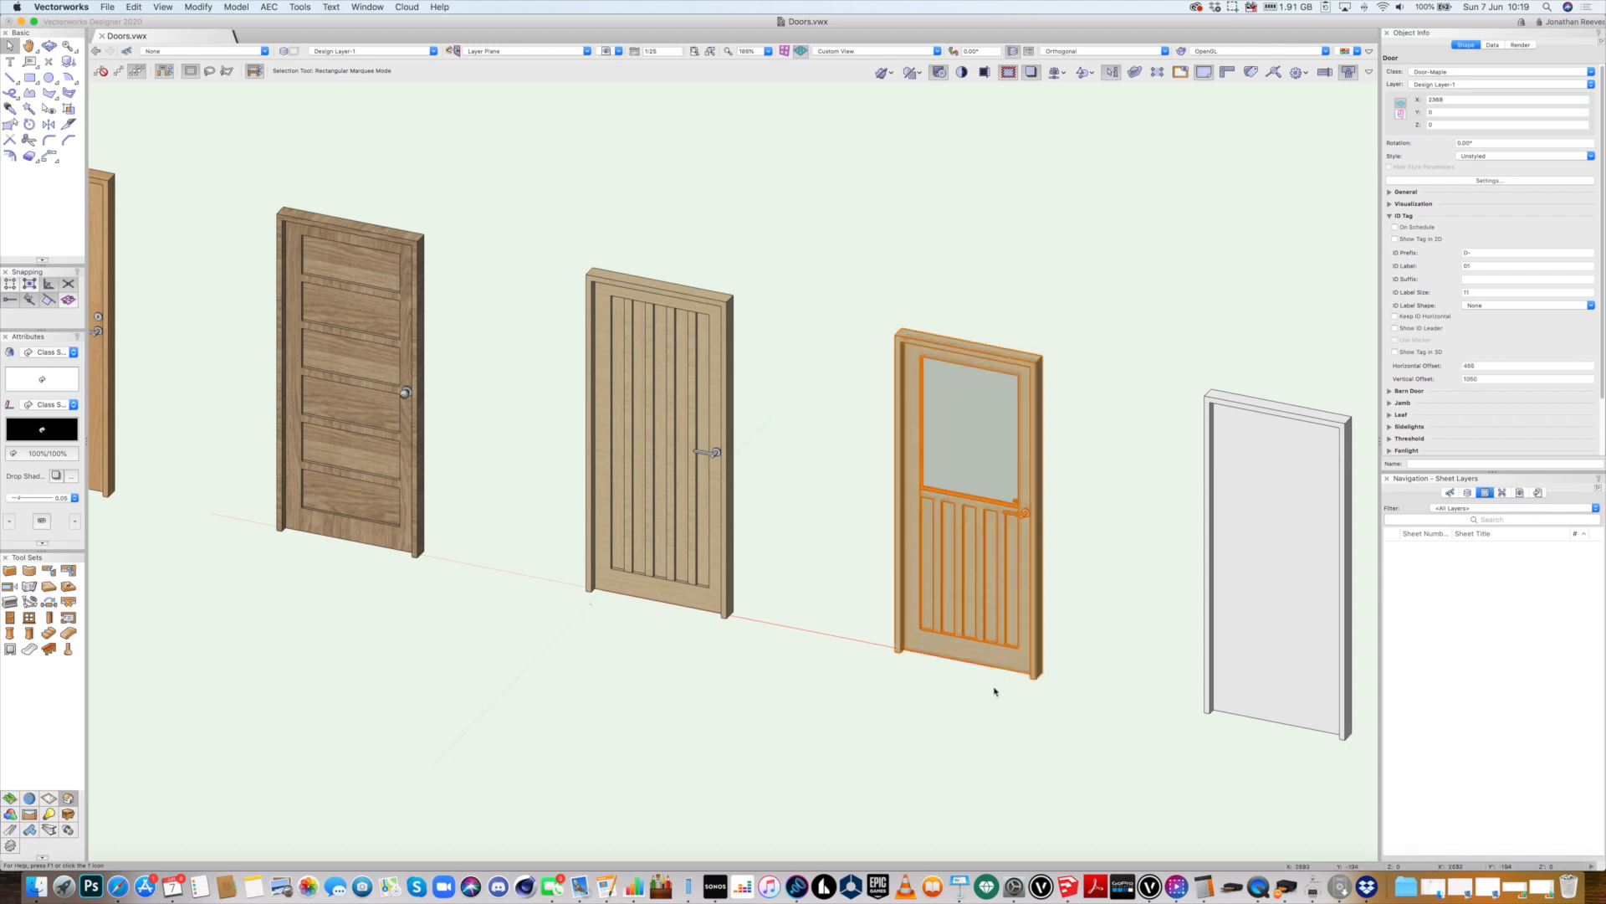
Copy the six-panel oak door's attributes to the remaining untextured door at the end of the row with the Eyedropper
{"action": "key", "text": "shift+c"}
{"action": "mouse_move", "coordinate": [993, 673]}
{"action": "left_mouse_down"}
{"action": "mouse_move", "coordinate": [976, 638]}
{"action": "mouse_move", "coordinate": [900, 617]}
{"action": "mouse_move", "coordinate": [796, 653]}
{"action": "mouse_move", "coordinate": [915, 638]}
{"action": "mouse_move", "coordinate": [994, 660]}
{"action": "left_mouse_up"}
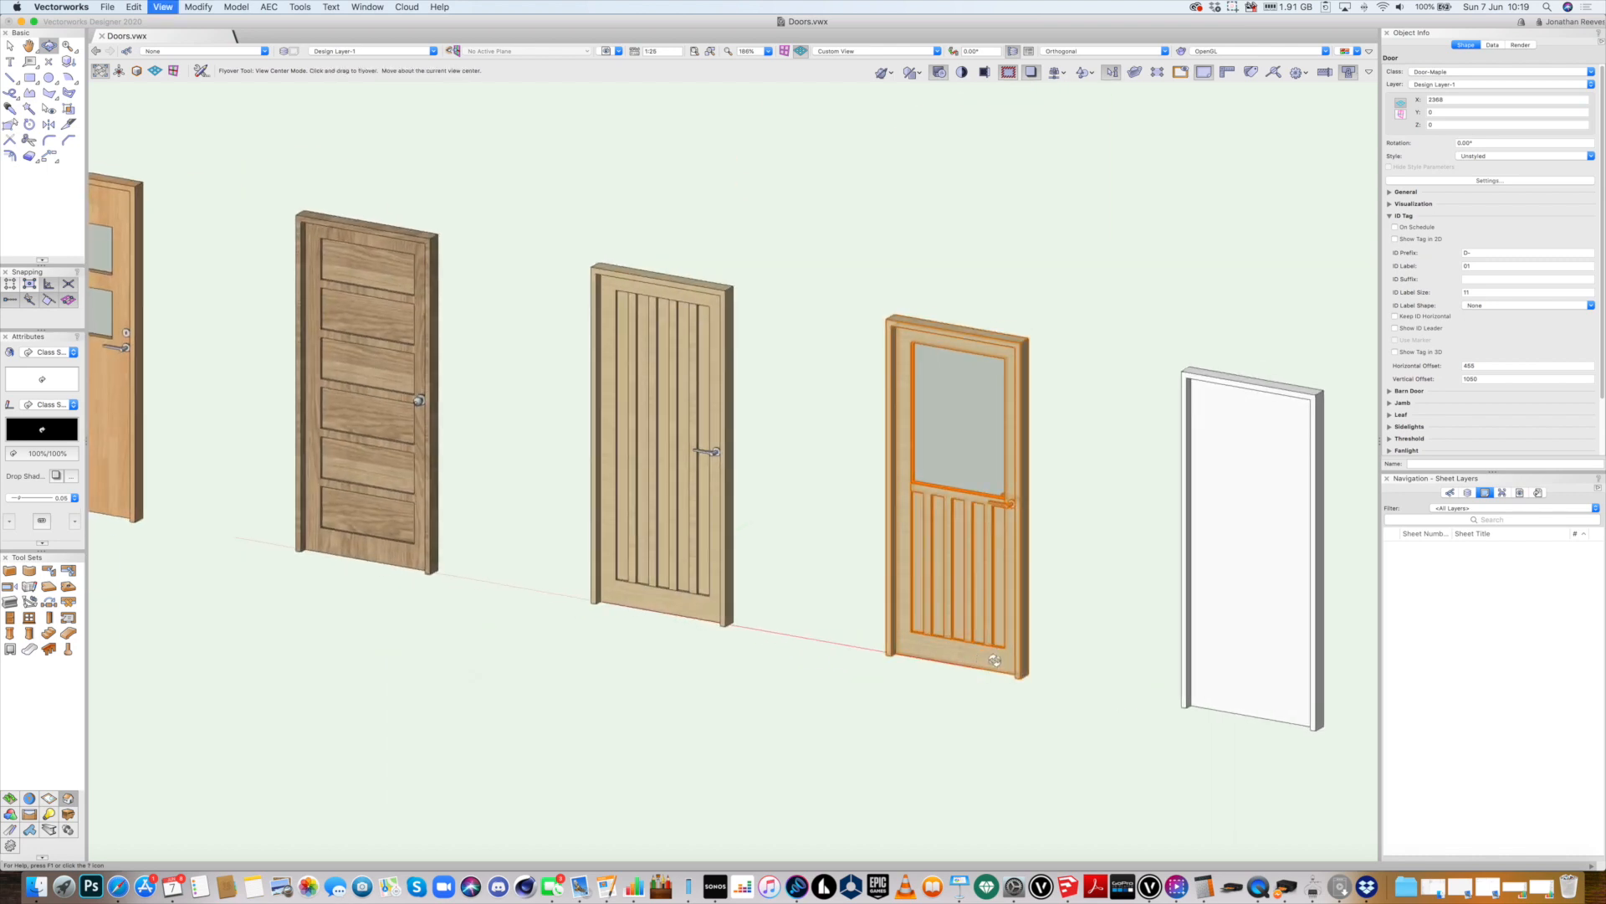
{"action": "key", "text": "super+6"}
{"action": "scroll", "coordinate": [997, 643], "scroll_direction": "down", "scroll_amount": 3}
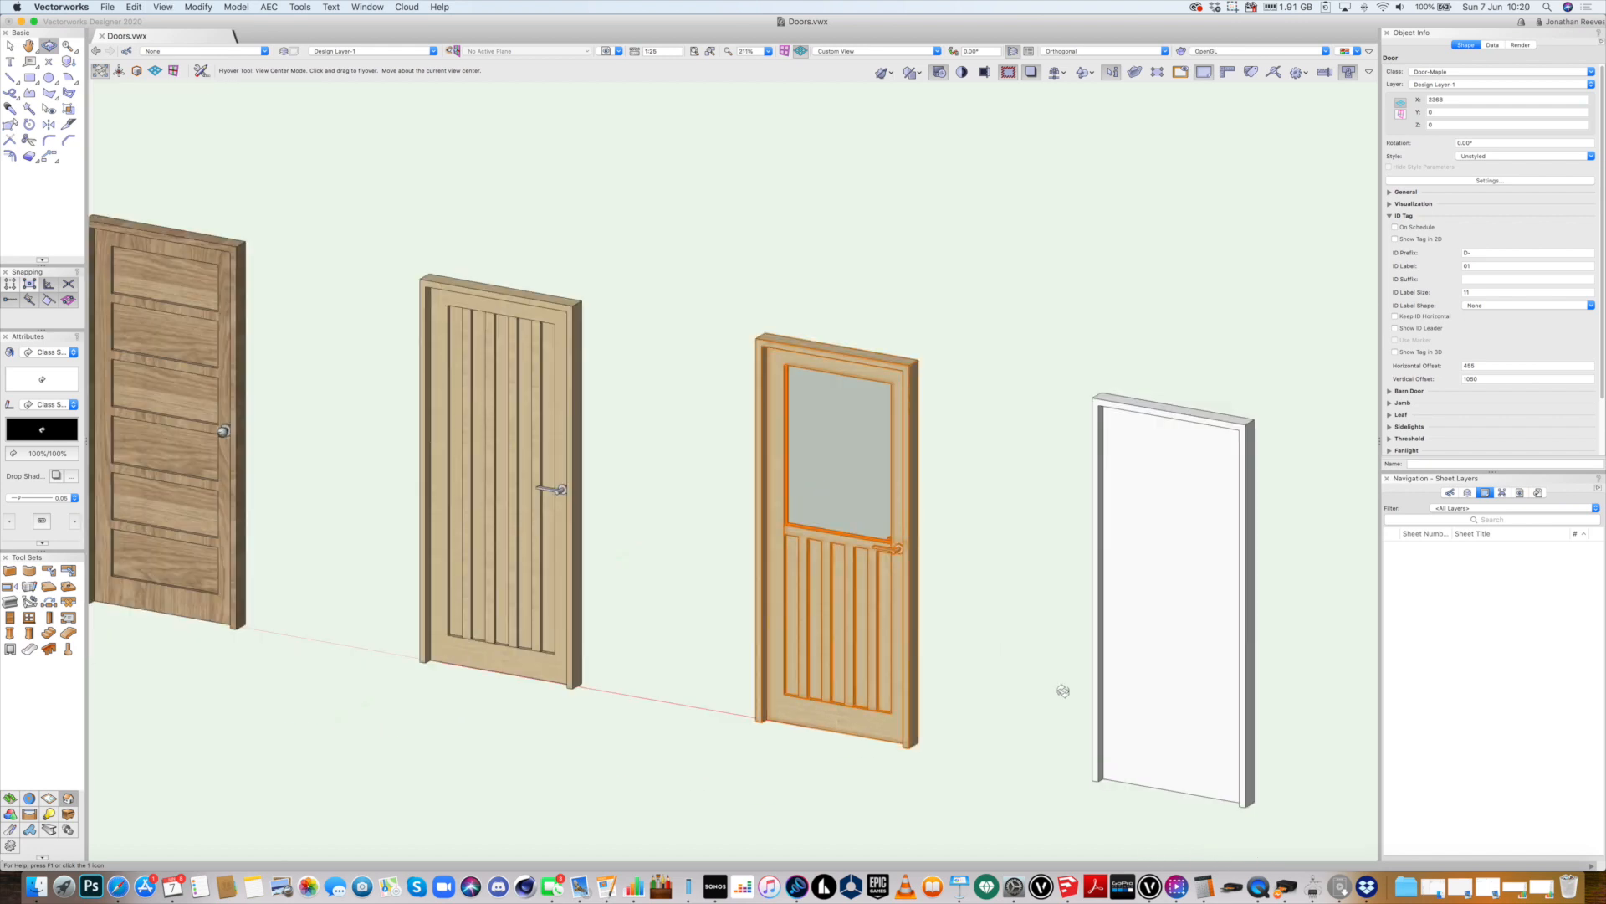
{"action": "scroll", "coordinate": [1062, 690], "scroll_direction": "down", "scroll_amount": 3}
{"action": "key", "text": "x"}
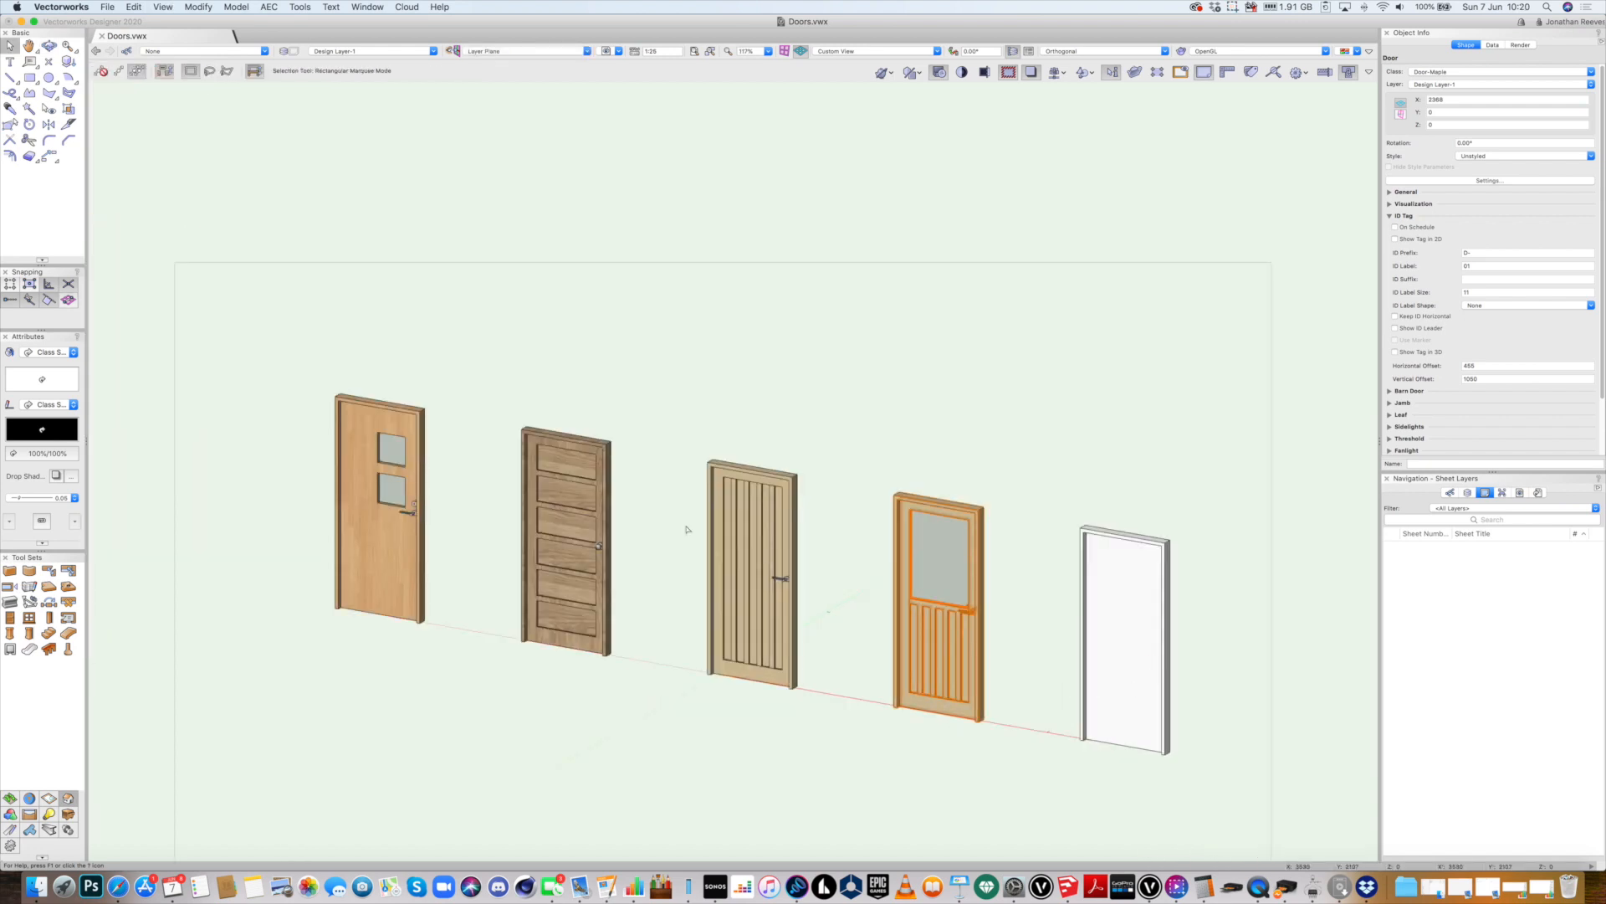
{"action": "key", "text": "i"}
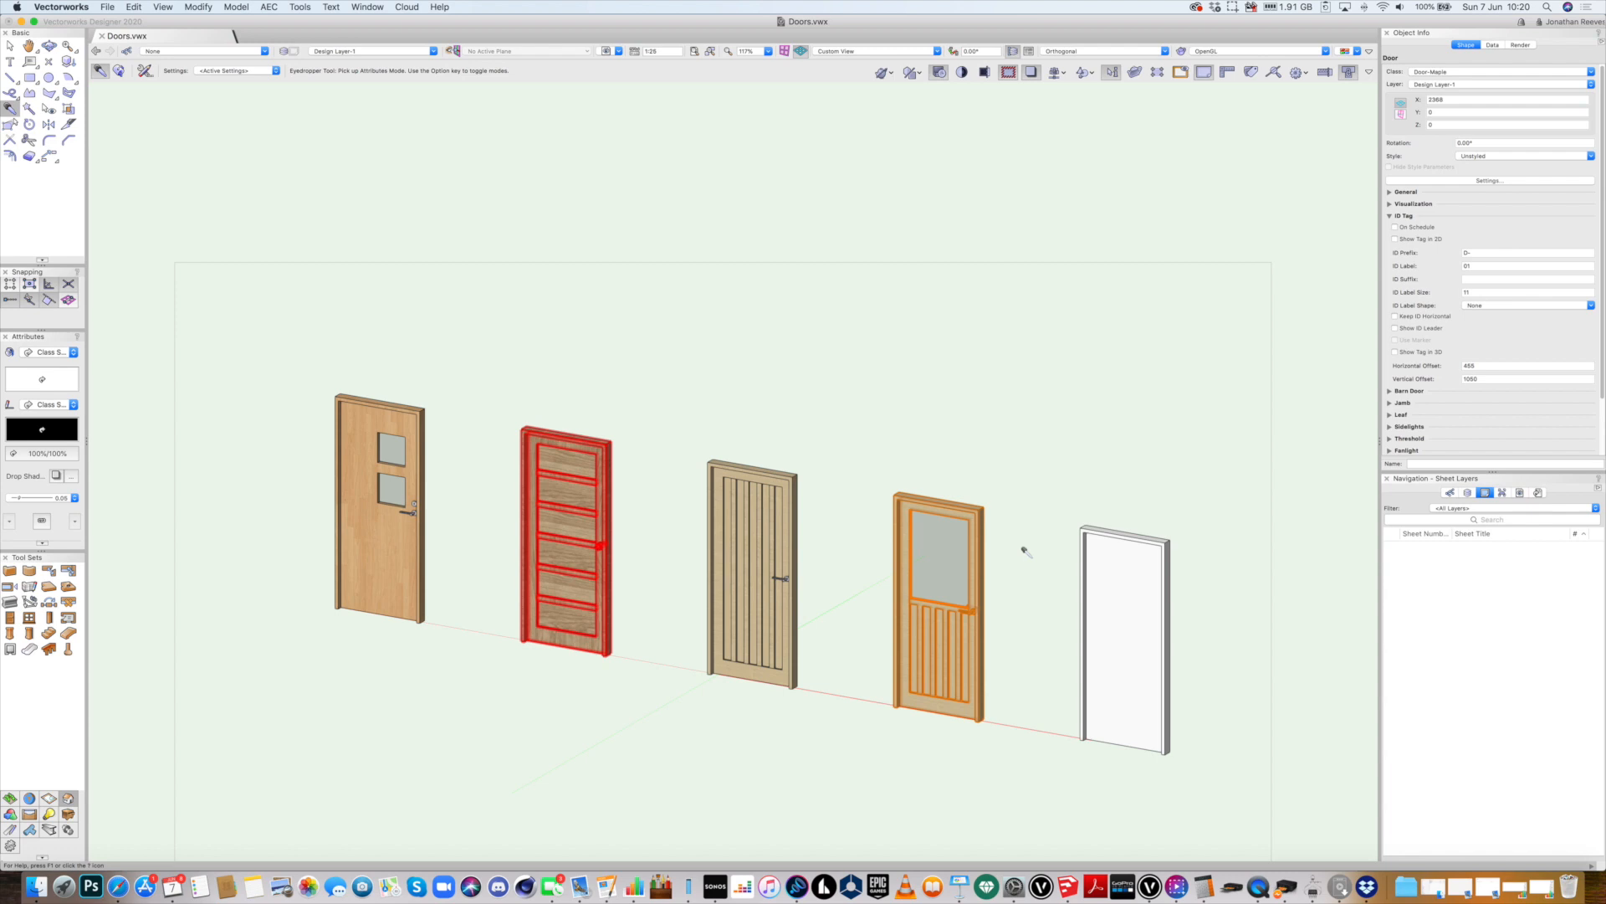
{"action": "key", "text": "u"}
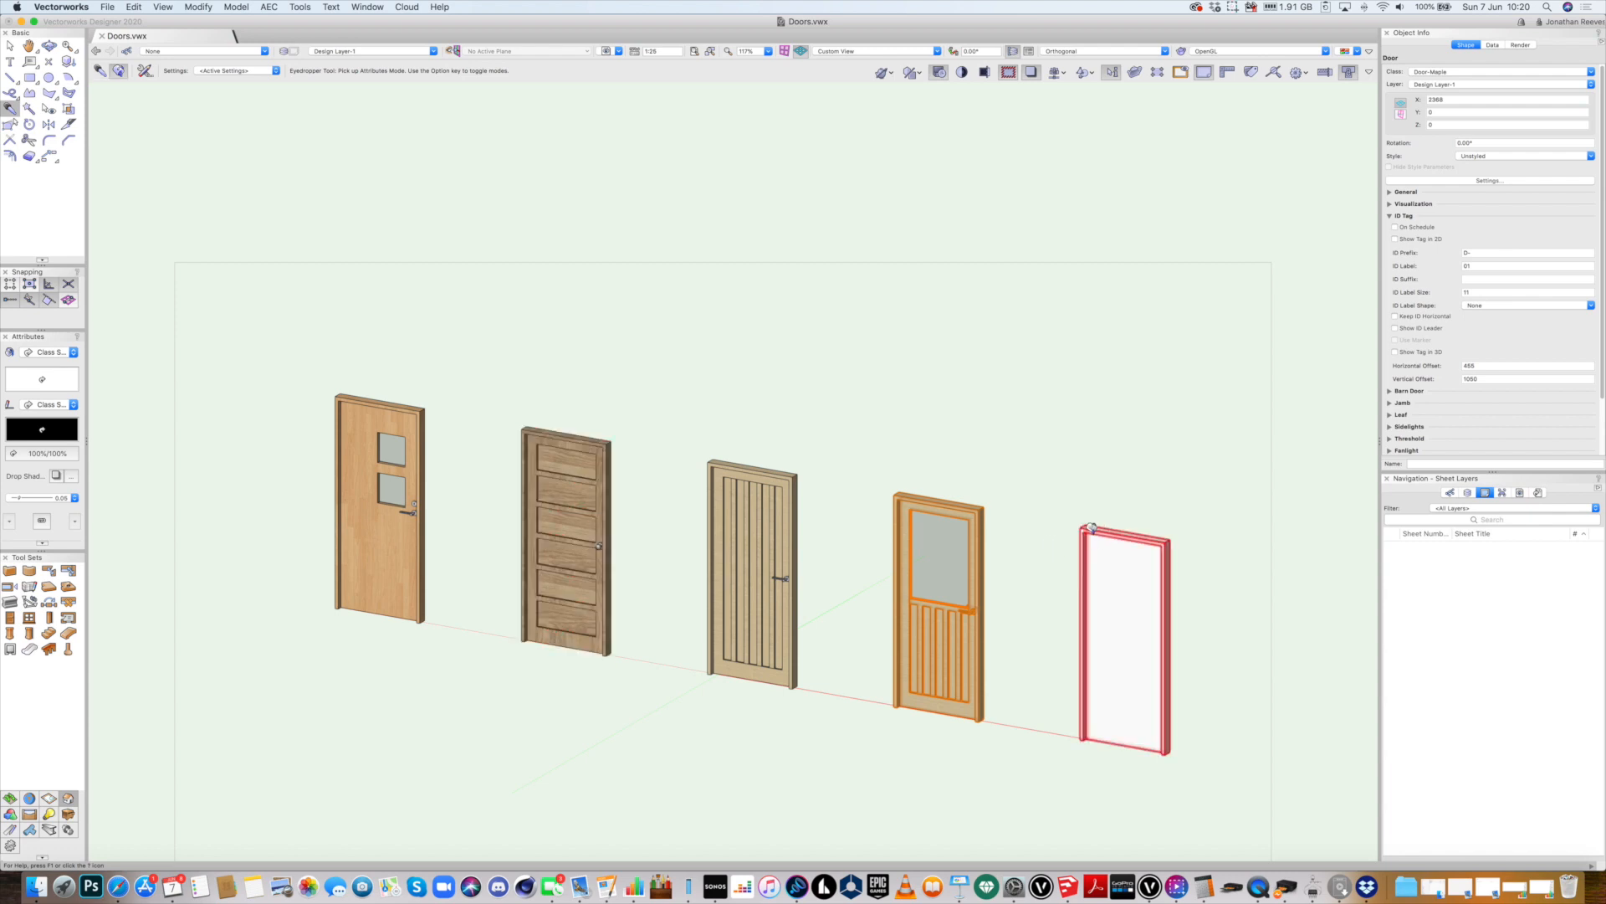
{"action": "left_click", "coordinate": [1091, 528]}
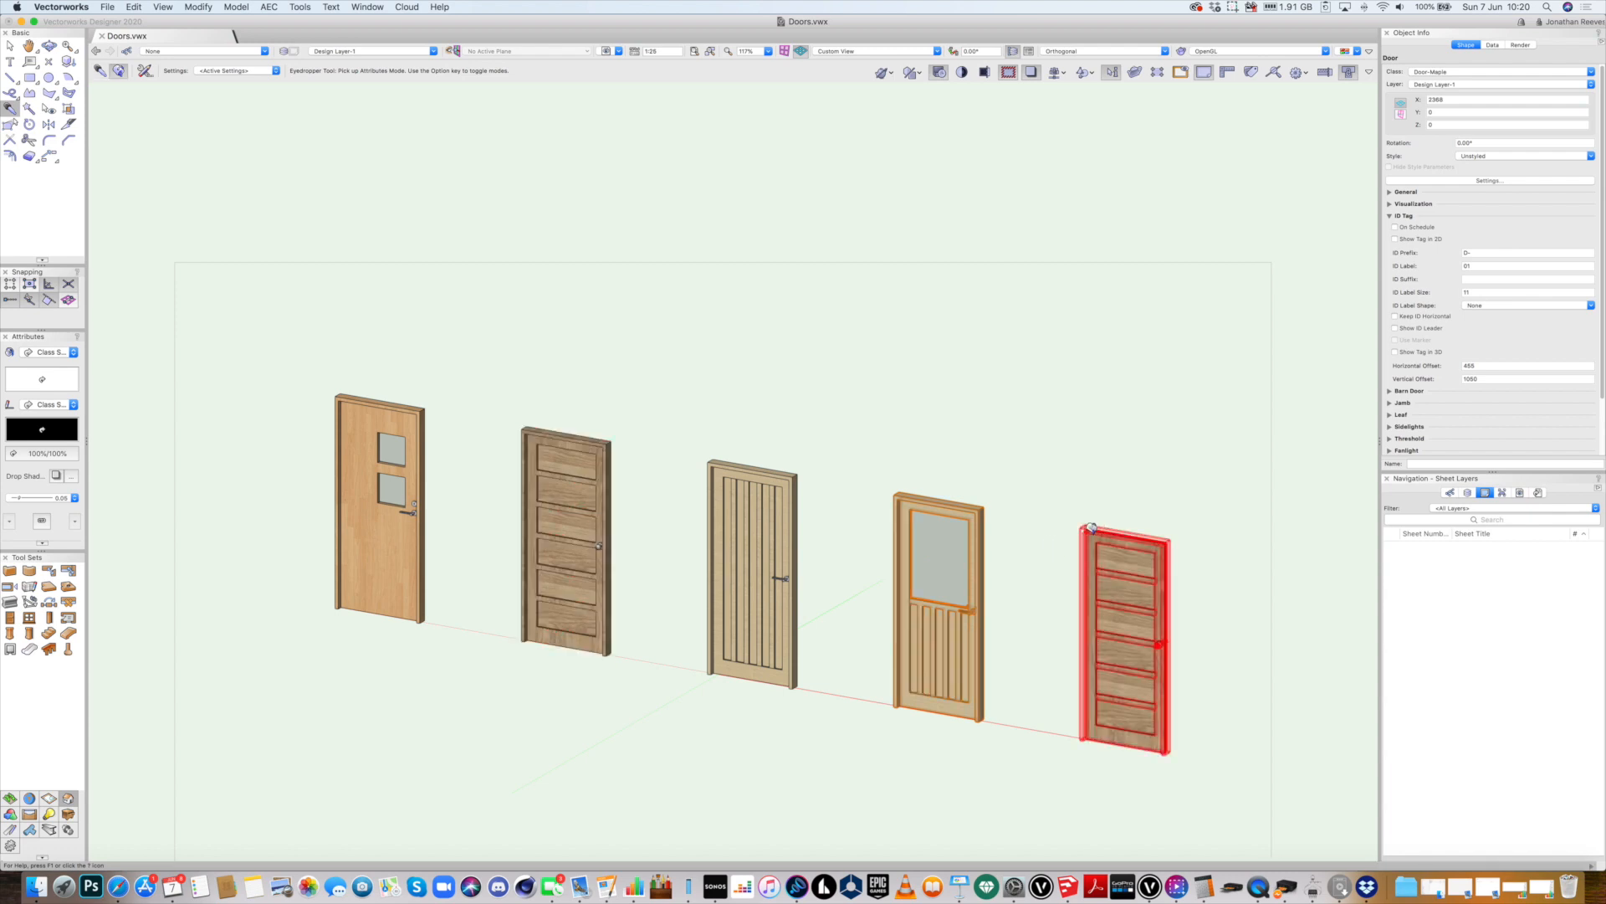
{"action": "key", "text": "x"}
Set the oak door at the end of the row to a width of 1600 and the Double Leaf configuration
{"action": "left_click", "coordinate": [1162, 628]}
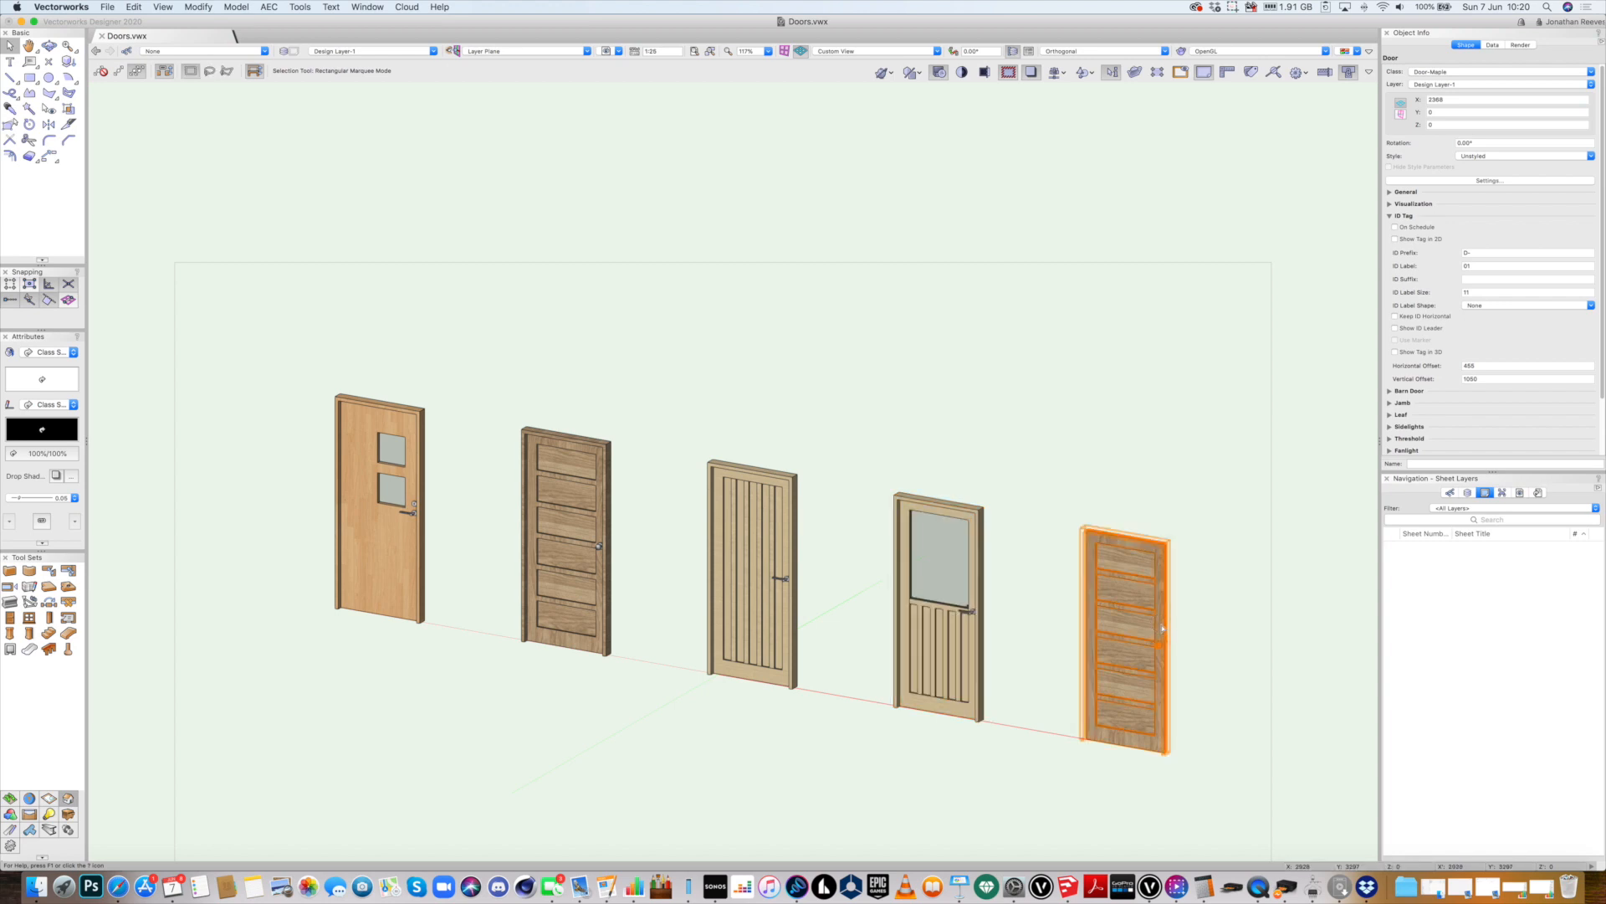
{"action": "double_click", "coordinate": [1154, 621]}
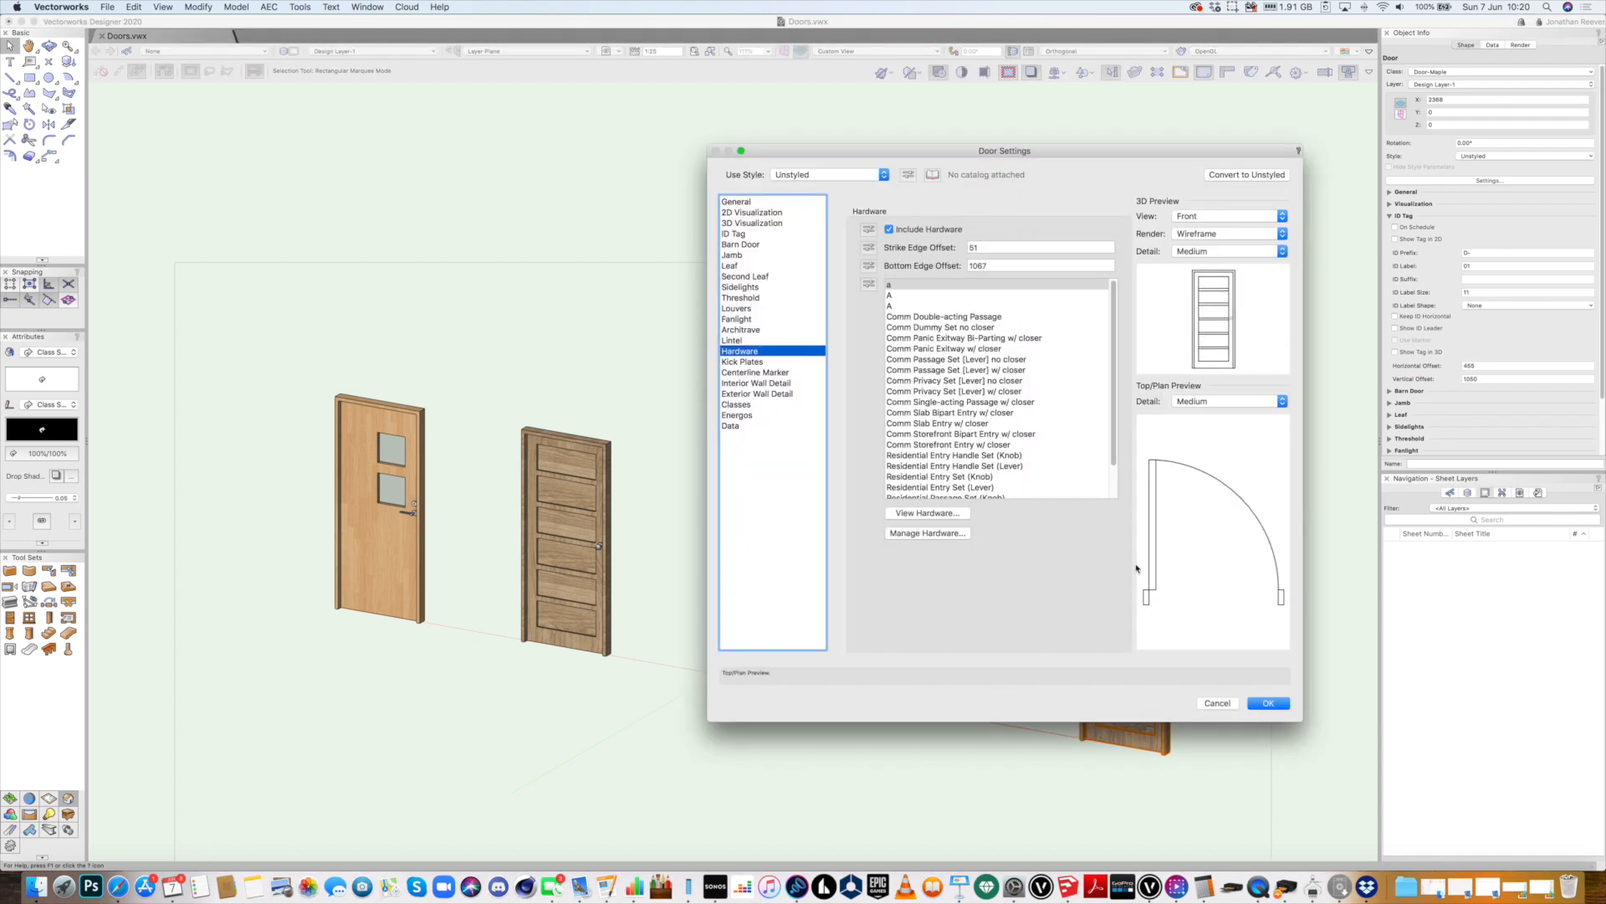
{"action": "left_click", "coordinate": [736, 201]}
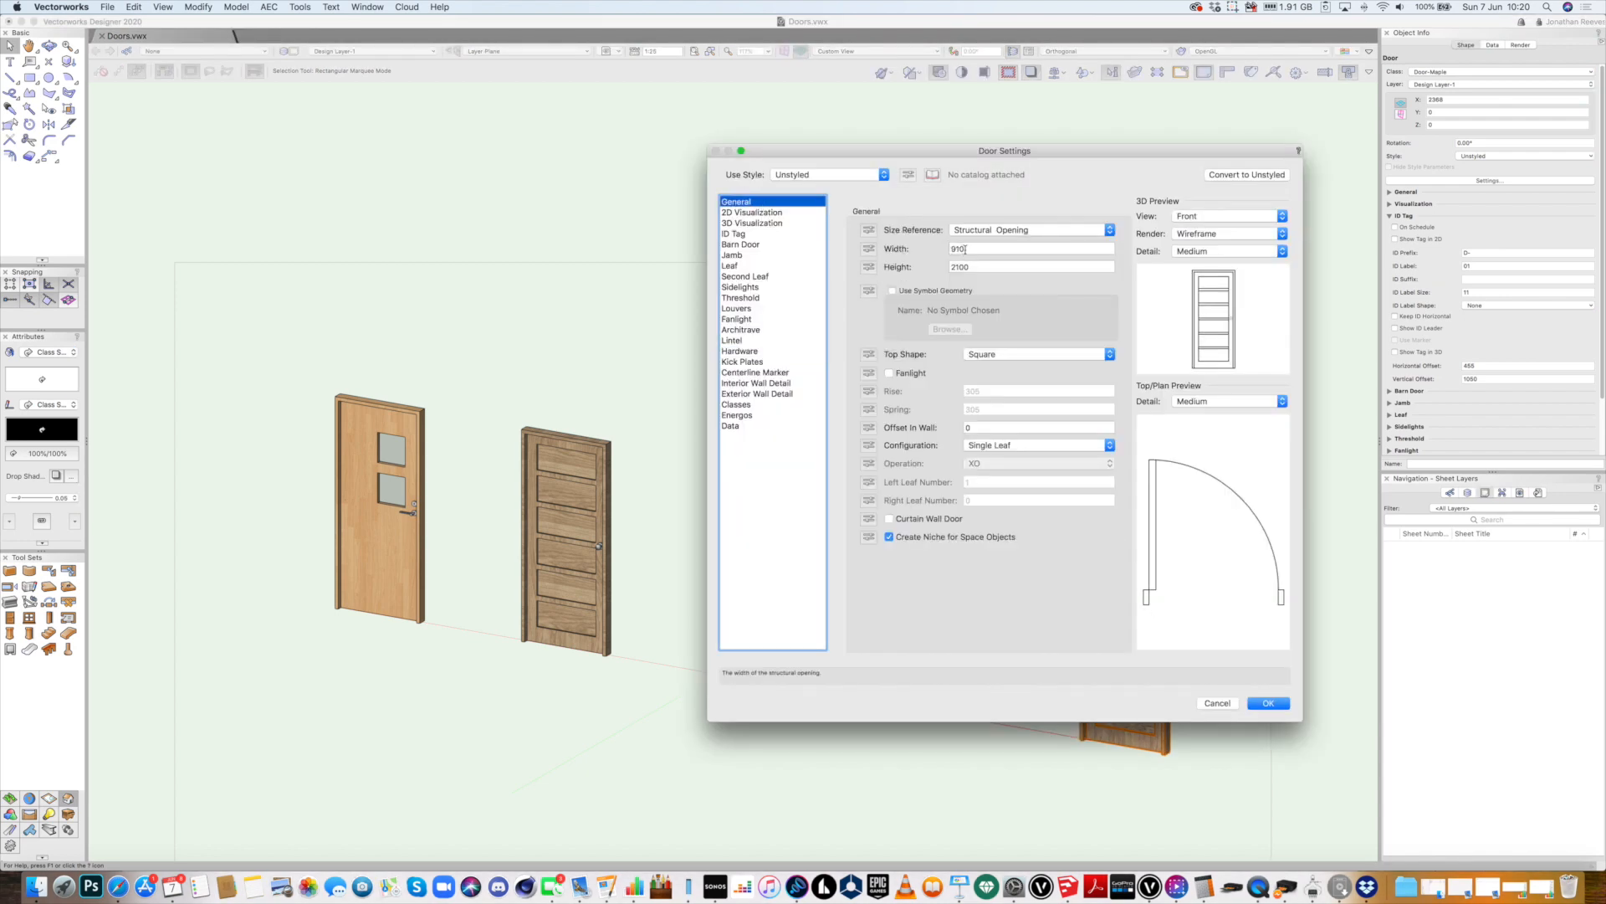
{"action": "double_click", "coordinate": [966, 248]}
{"action": "type", "text": "16"}
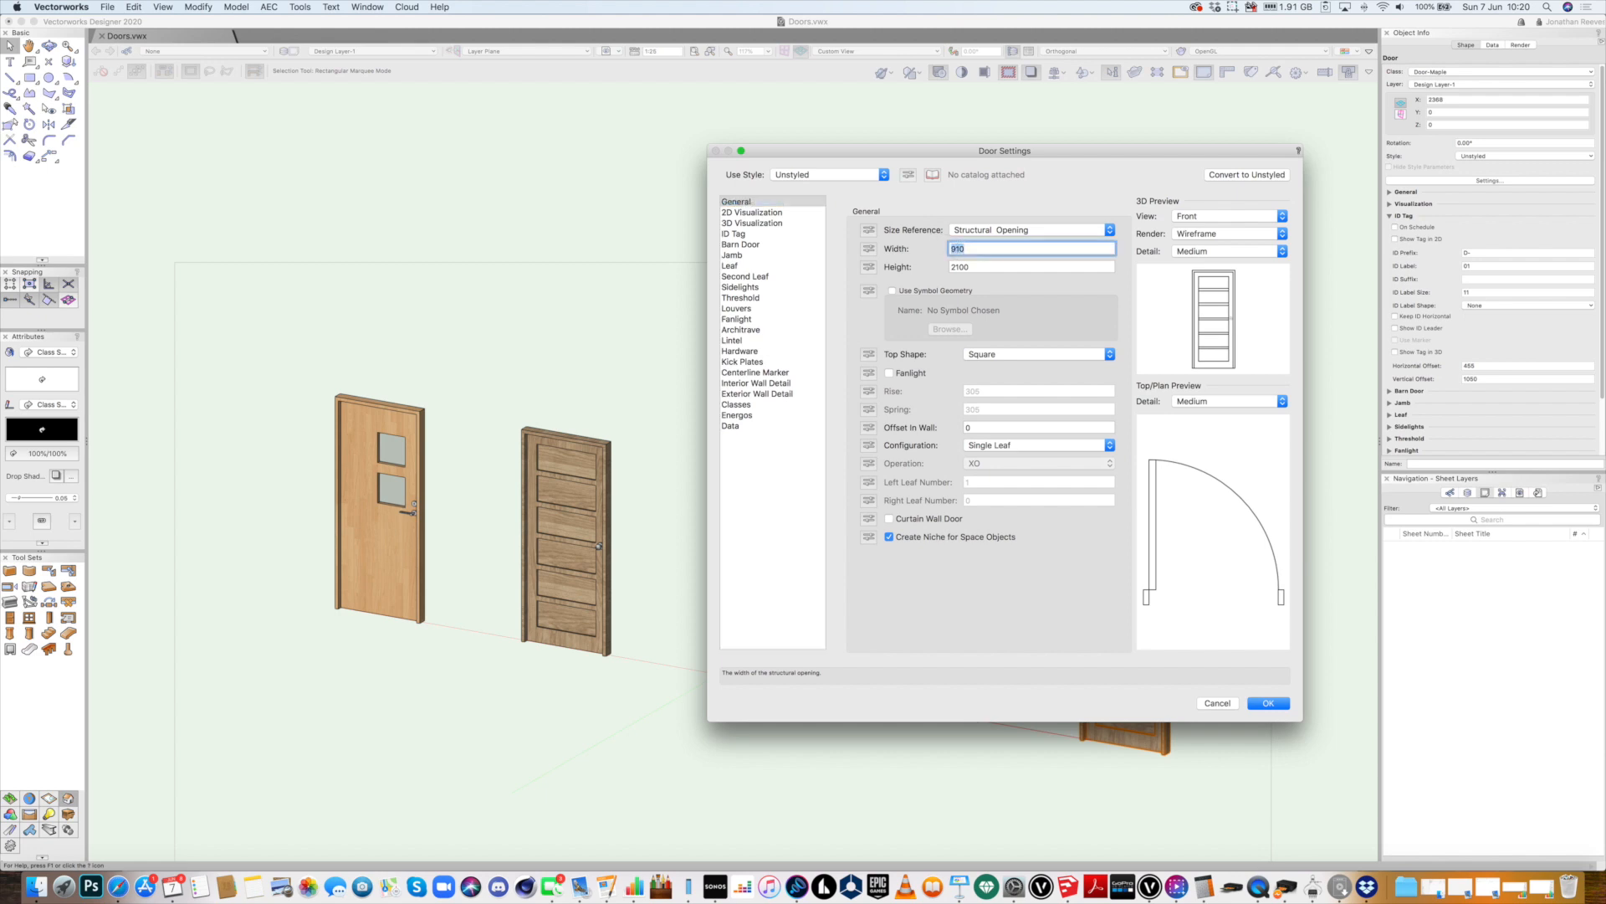
{"action": "type", "text": "00"}
{"action": "left_click", "coordinate": [978, 266]}
{"action": "left_click", "coordinate": [1008, 445]}
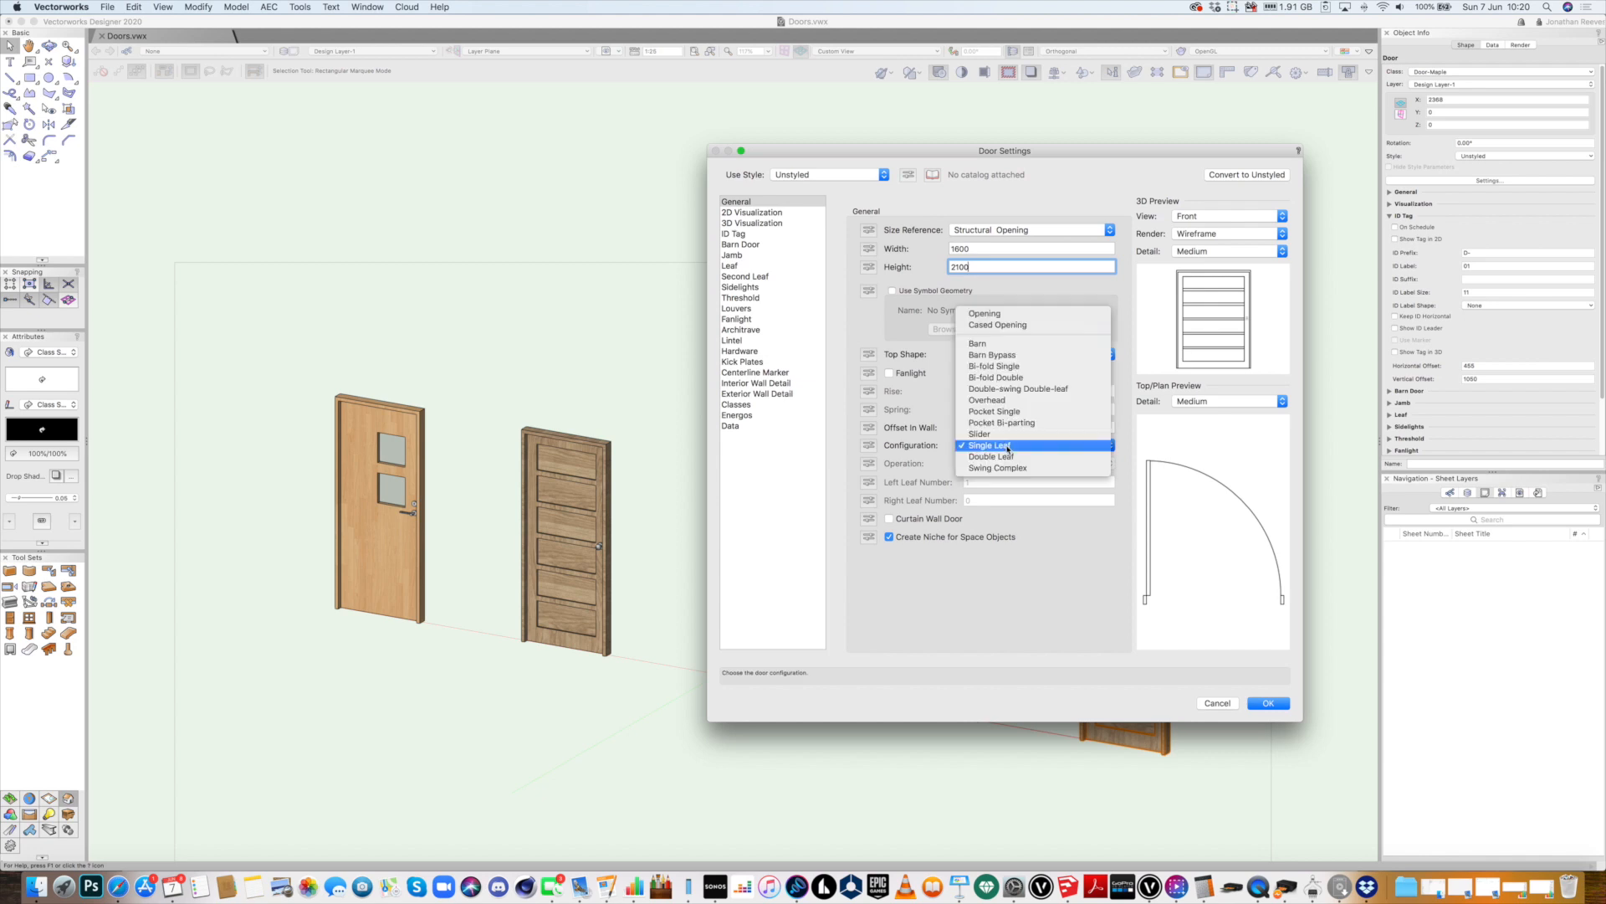
{"action": "left_click", "coordinate": [1009, 457]}
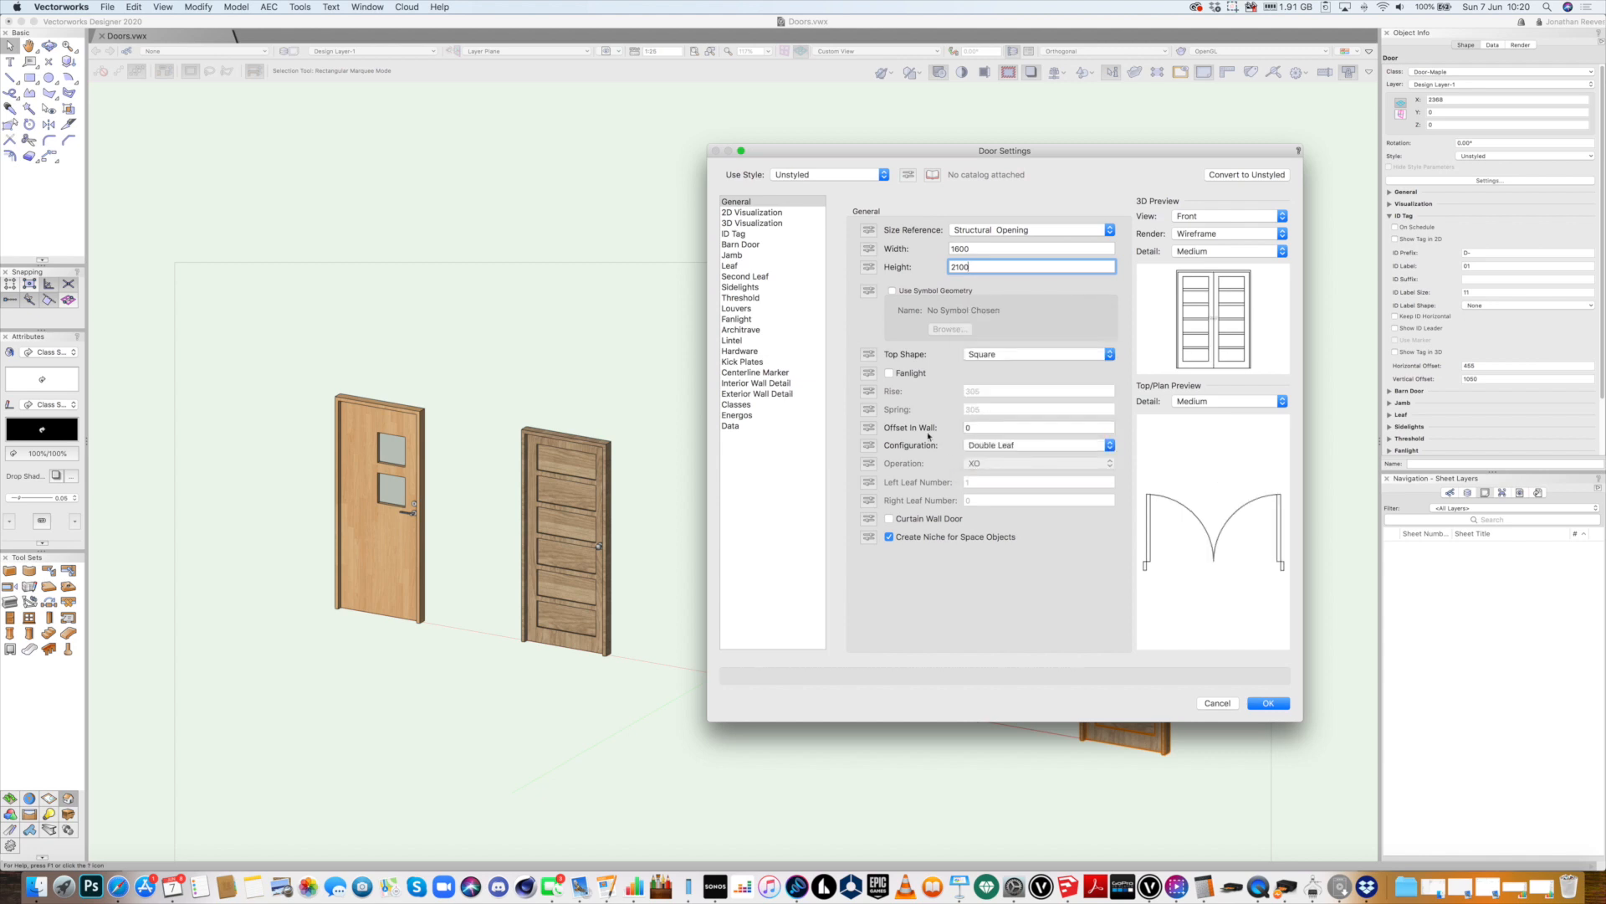
Enable Draw 3D Open for the double-leaf door with an Open Angle of 30°
{"action": "left_click", "coordinate": [752, 224]}
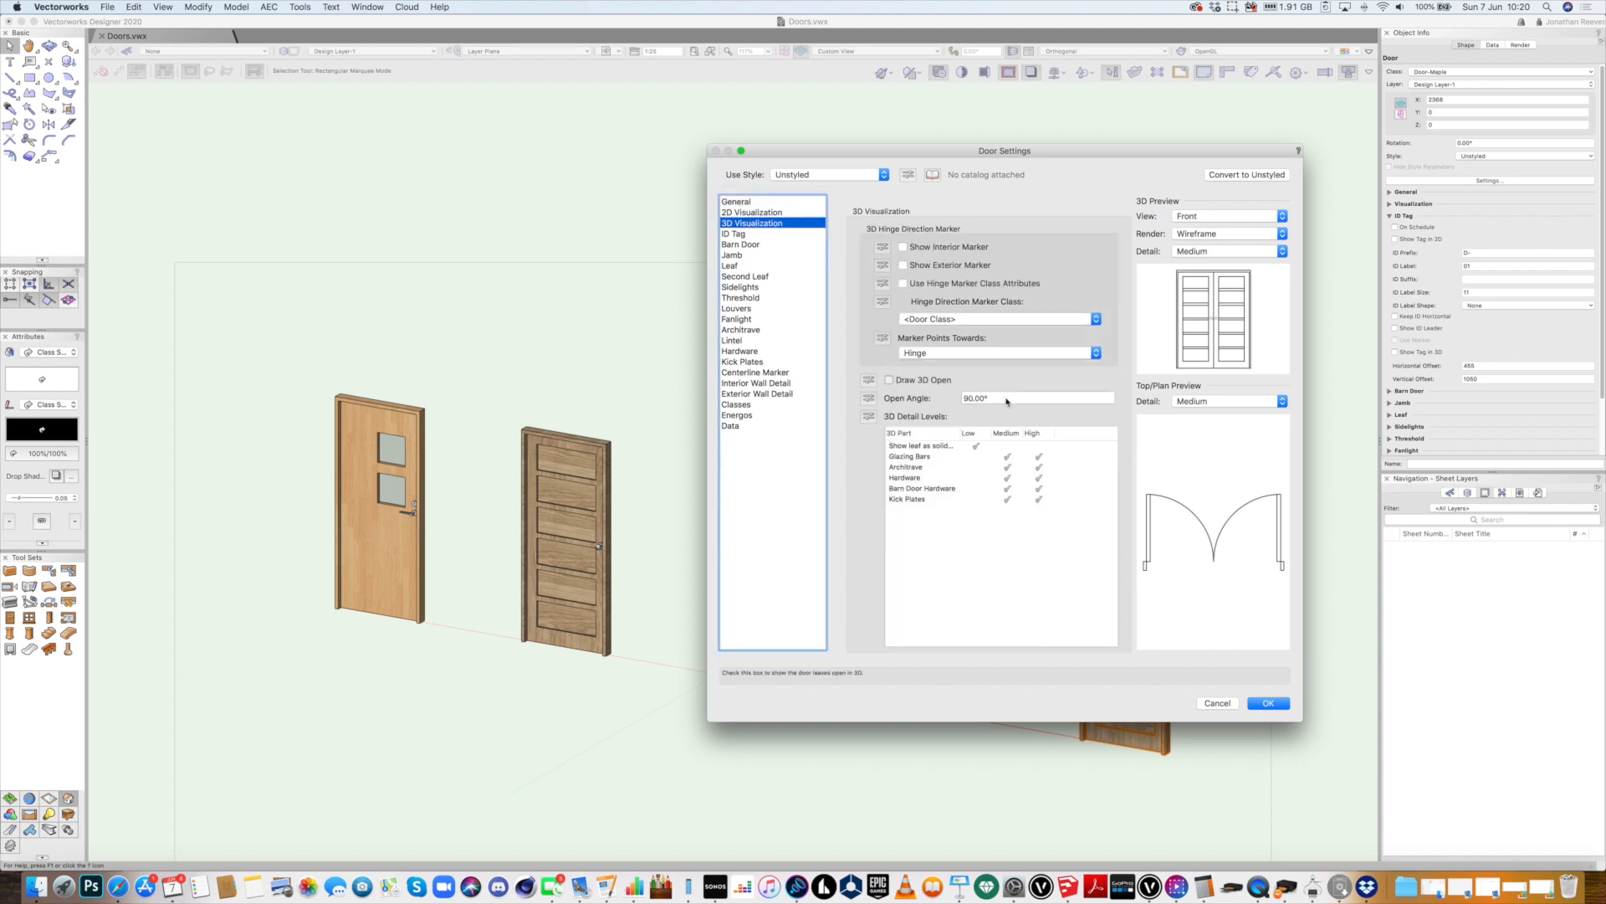
{"action": "left_click", "coordinate": [890, 379]}
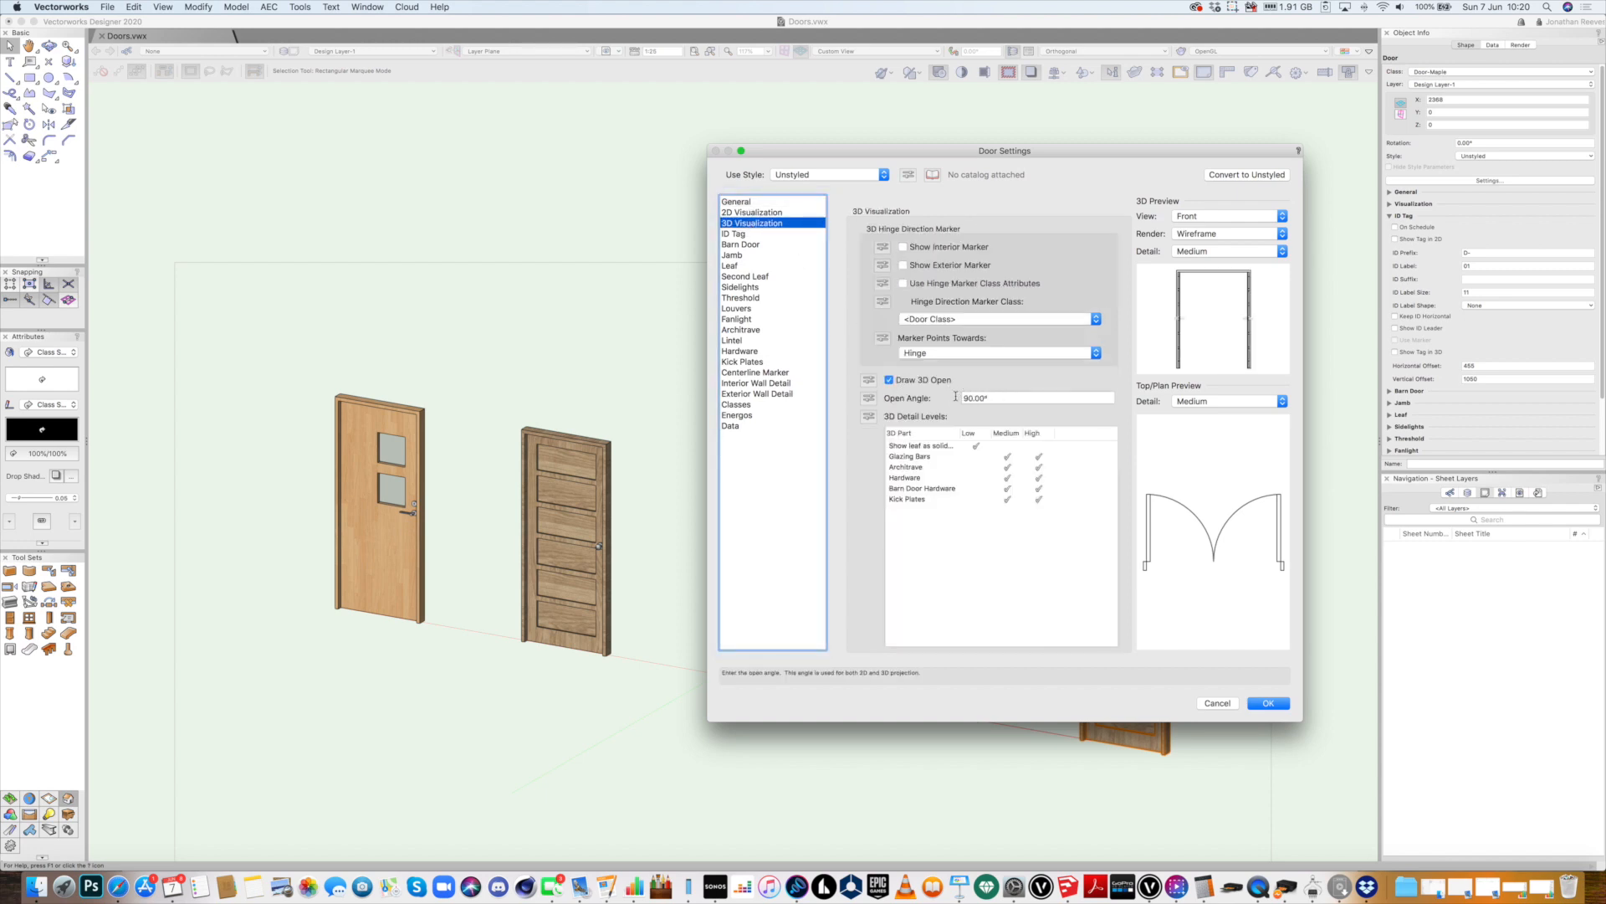
{"action": "left_click", "coordinate": [999, 399]}
{"action": "type", "text": "30"}
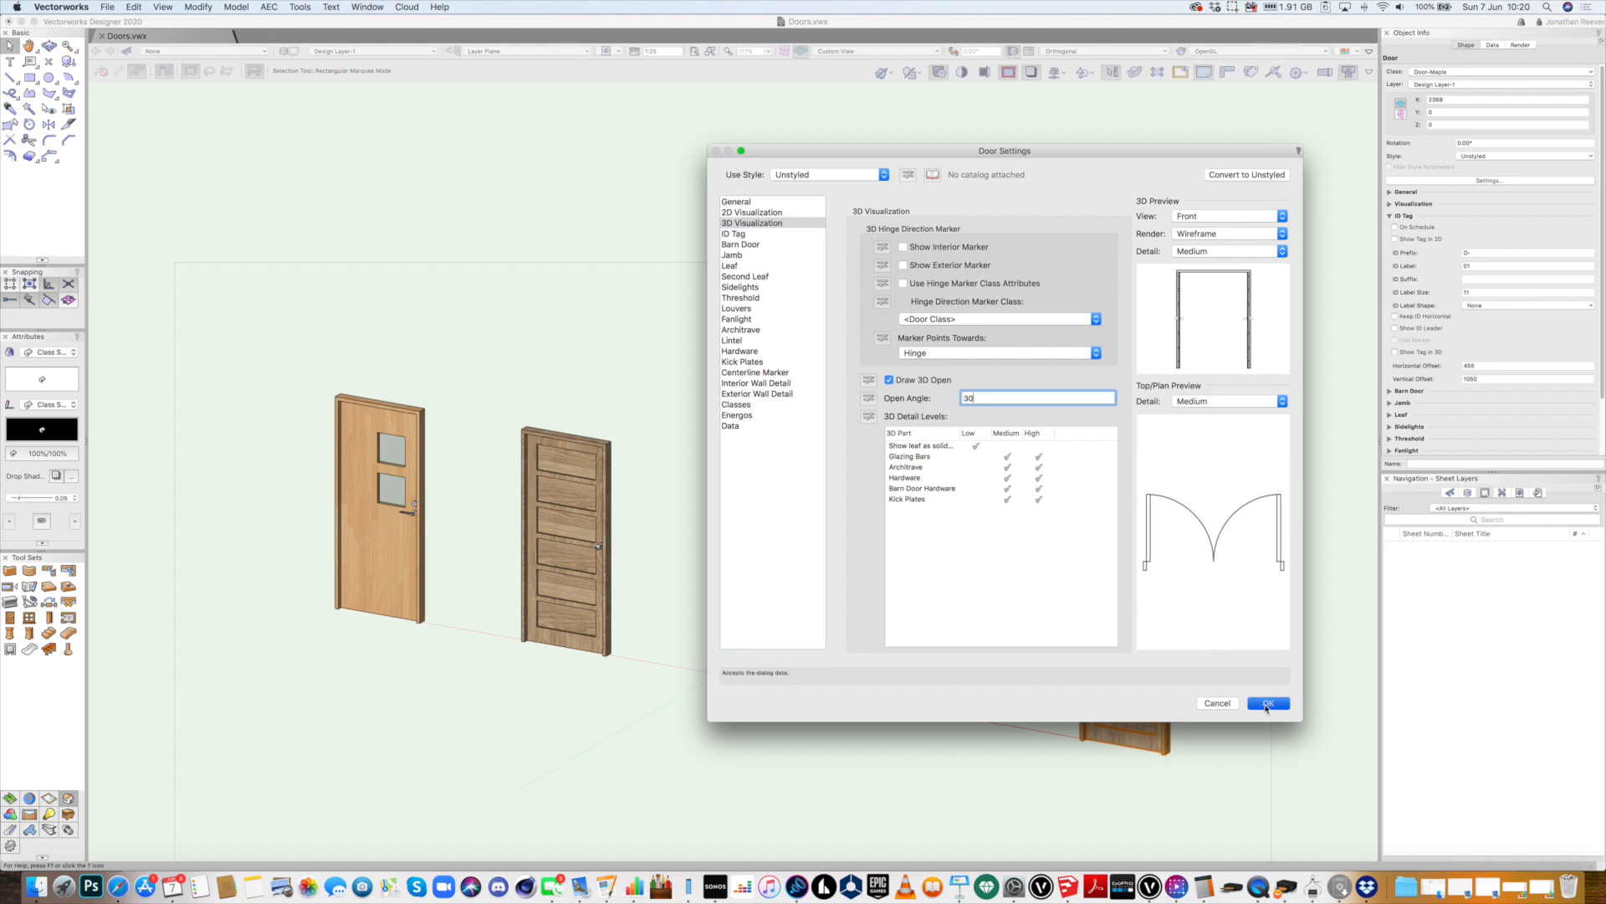
{"action": "left_click", "coordinate": [1267, 704]}
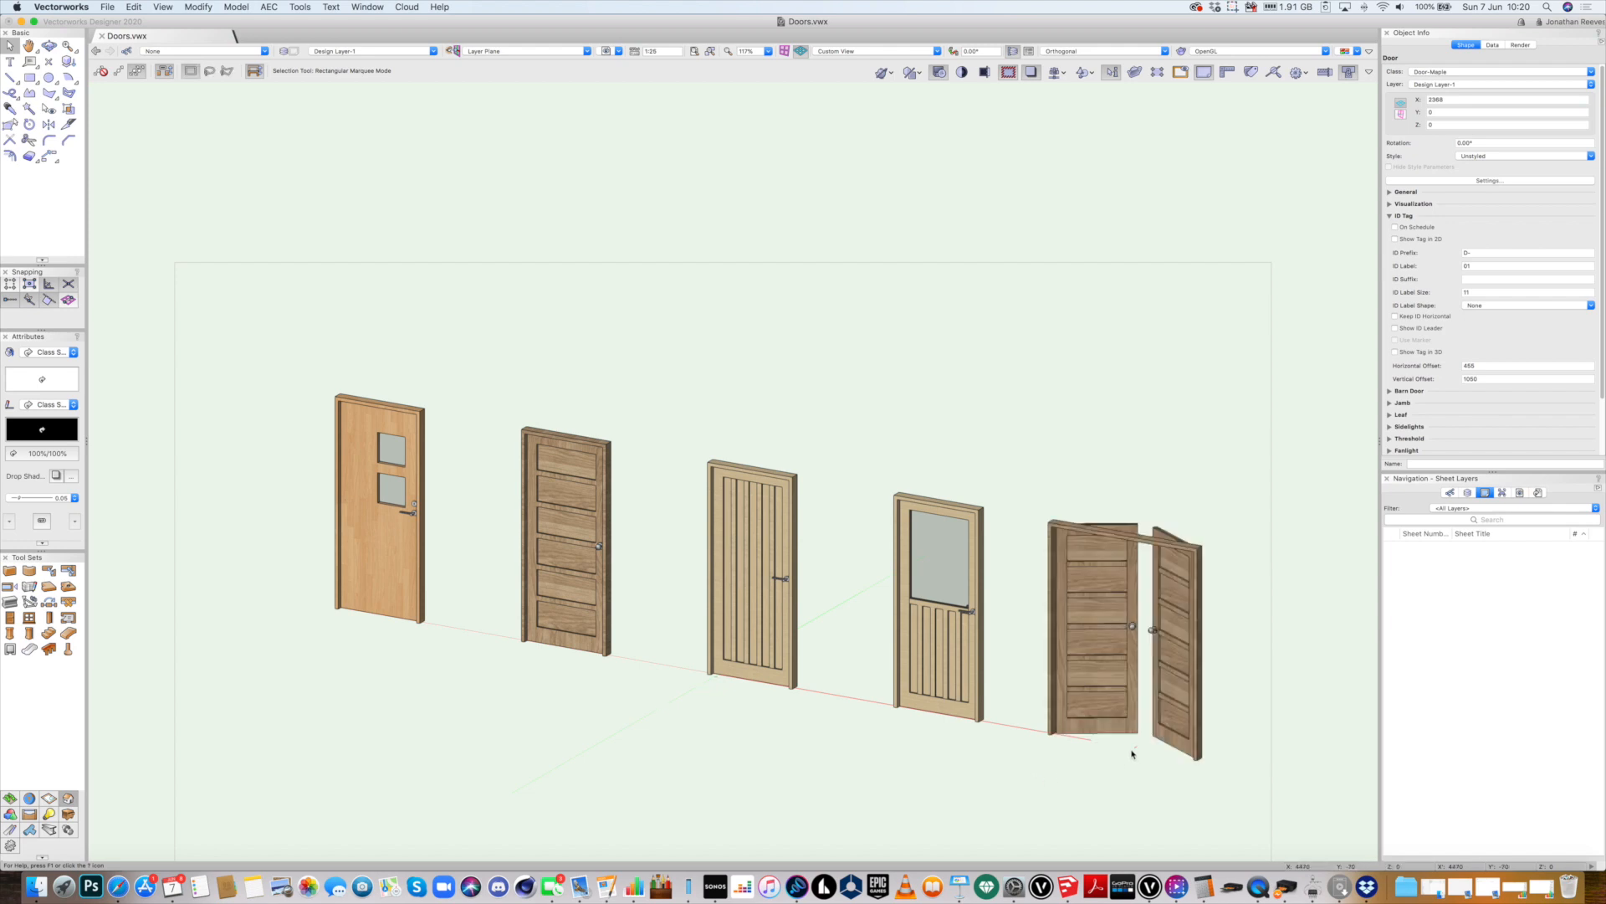
{"action": "mouse_move", "coordinate": [1143, 761]}
{"action": "middle_mouse_down", "text": "shift"}
{"action": "mouse_move", "coordinate": [1122, 703]}
{"action": "mouse_move", "coordinate": [865, 717]}
{"action": "mouse_move", "coordinate": [861, 680]}
{"action": "mouse_move", "coordinate": [928, 670]}
{"action": "mouse_move", "coordinate": [1104, 725]}
{"action": "mouse_move", "coordinate": [1130, 750]}
{"action": "middle_mouse_up", "text": "shift"}
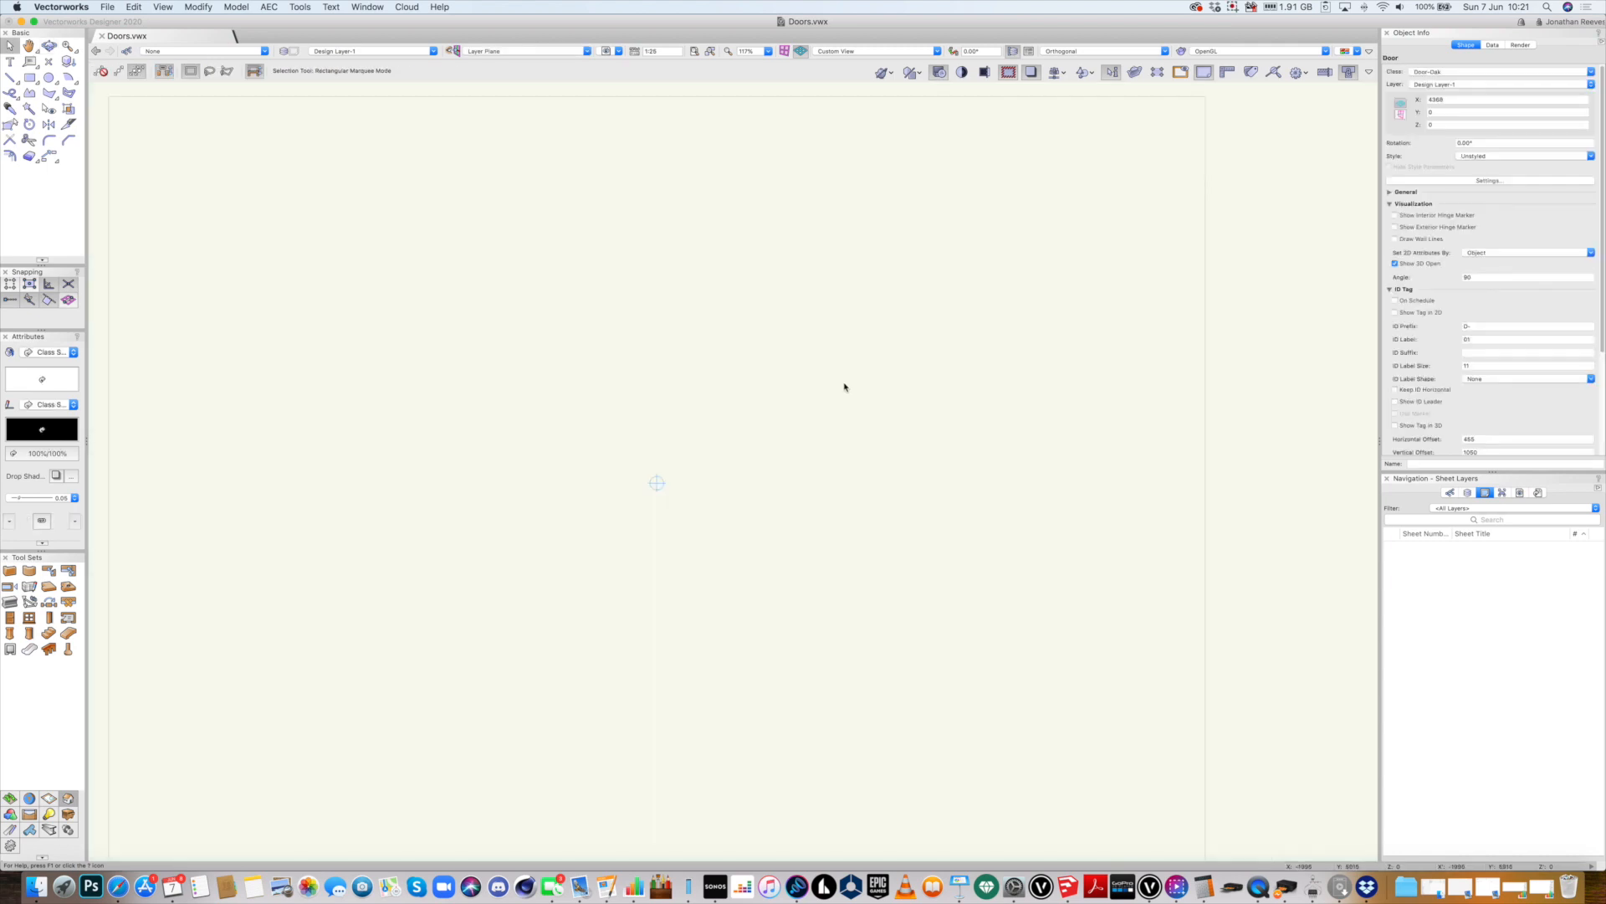
Duplicate the row of five doors about 2400 mm in front of the originals and show both rows in Right Isometric view
{"action": "left_click", "coordinate": [845, 387]}
{"action": "scroll", "coordinate": [694, 415], "scroll_direction": "down", "scroll_amount": 2}
{"action": "left_click_drag", "start_coordinate": [324, 341], "coordinate": [1096, 497]}
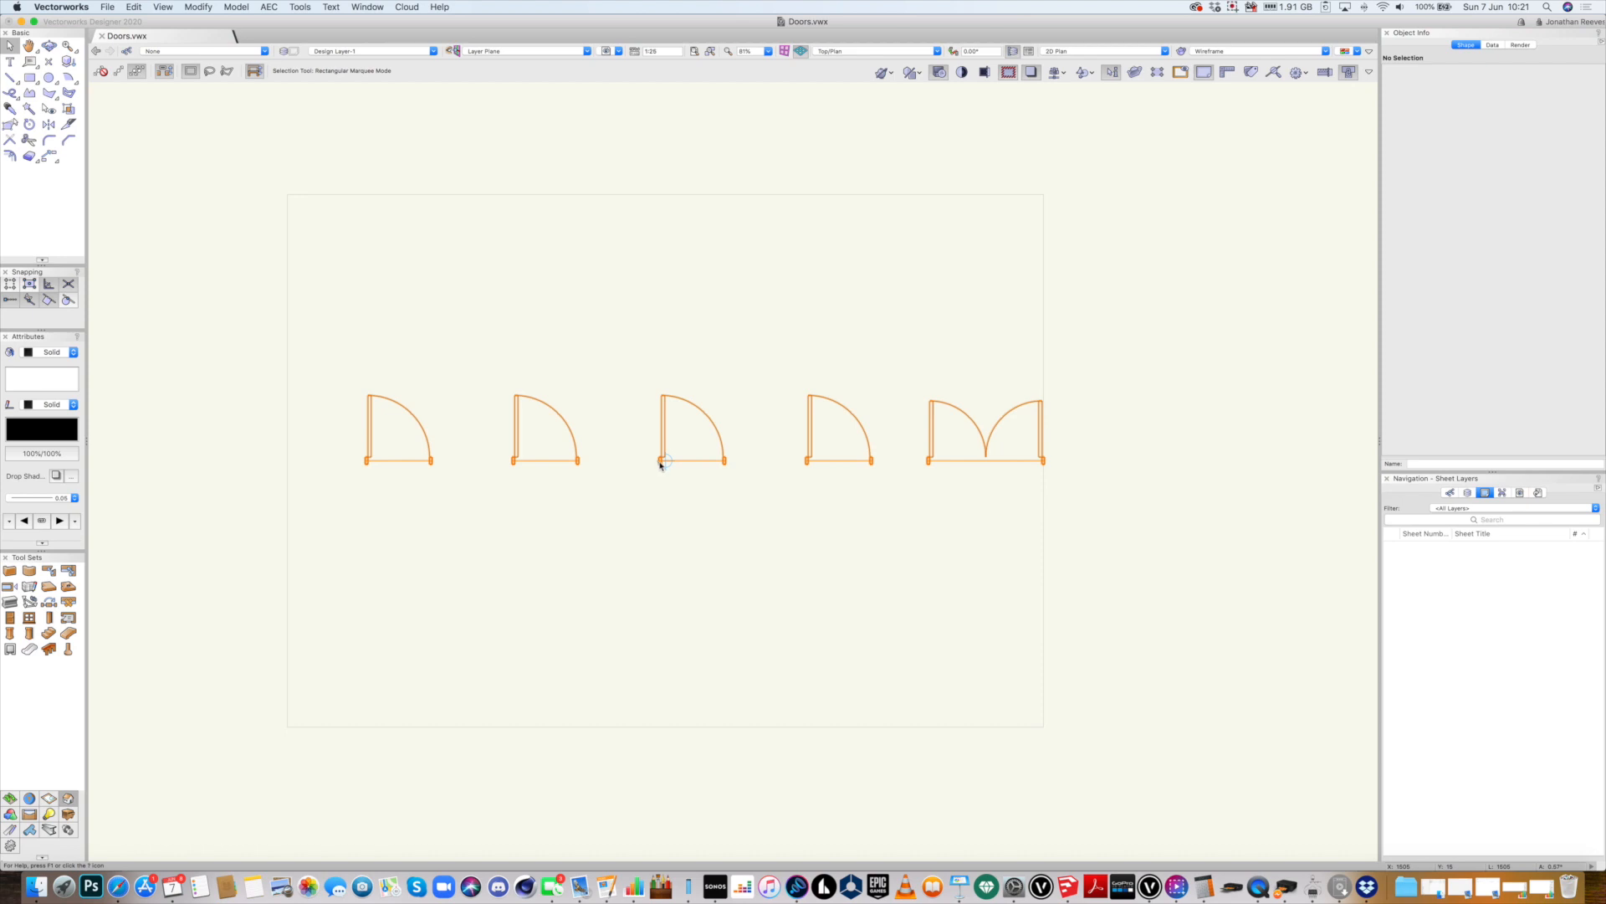
{"action": "left_click_drag", "start_coordinate": [661, 461], "coordinate": [658, 641]}
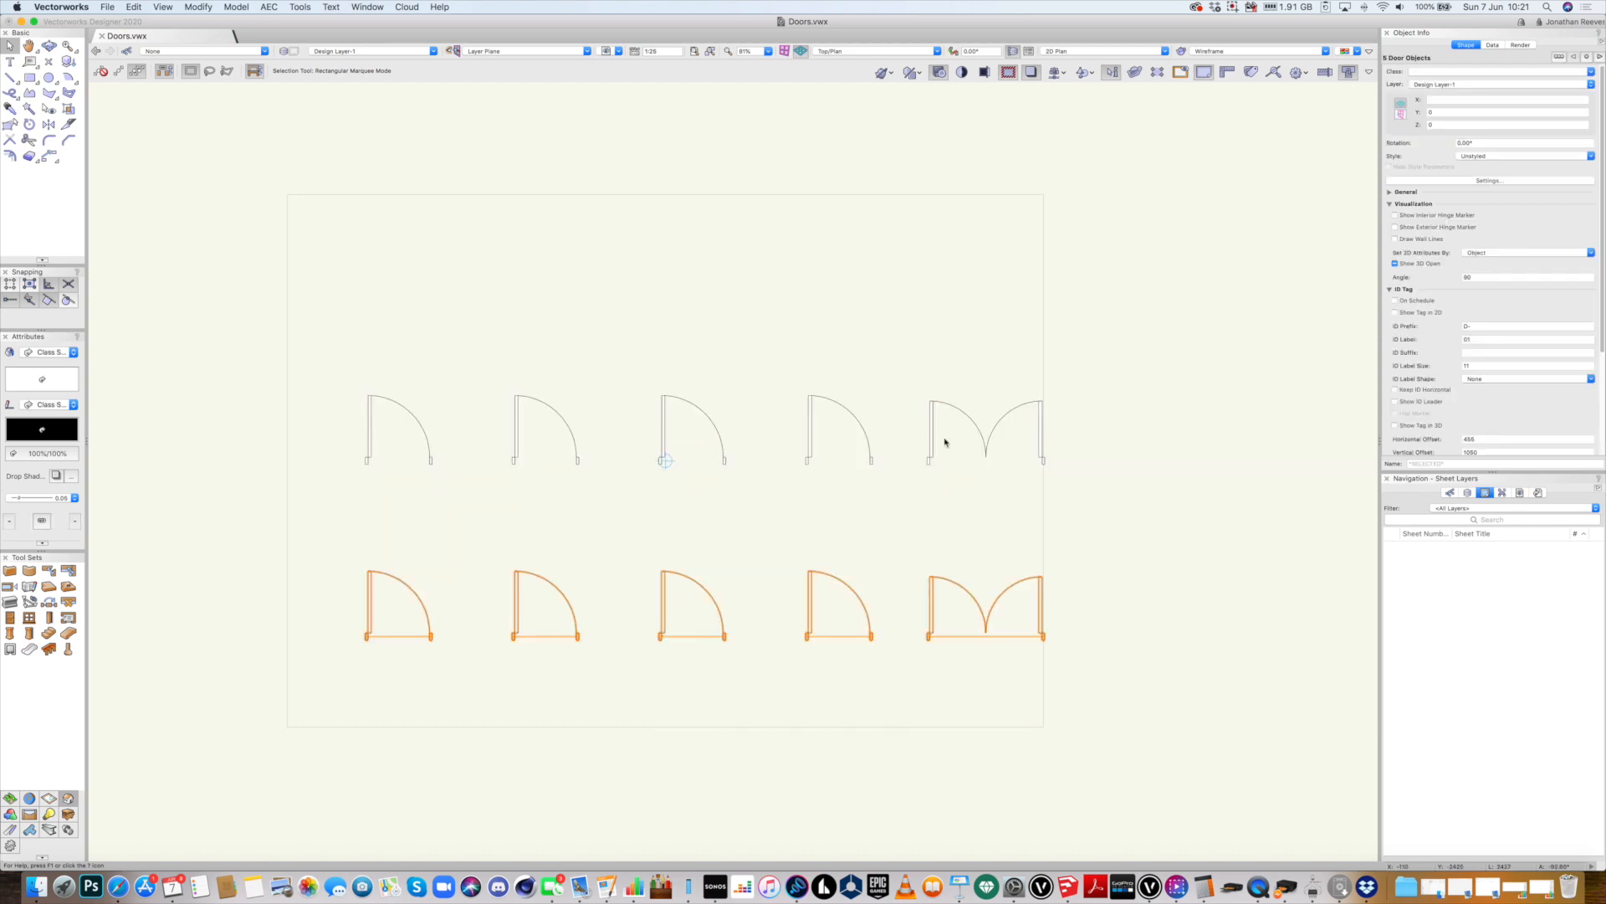
{"action": "left_click", "coordinate": [854, 53]}
{"action": "left_click", "coordinate": [894, 170]}
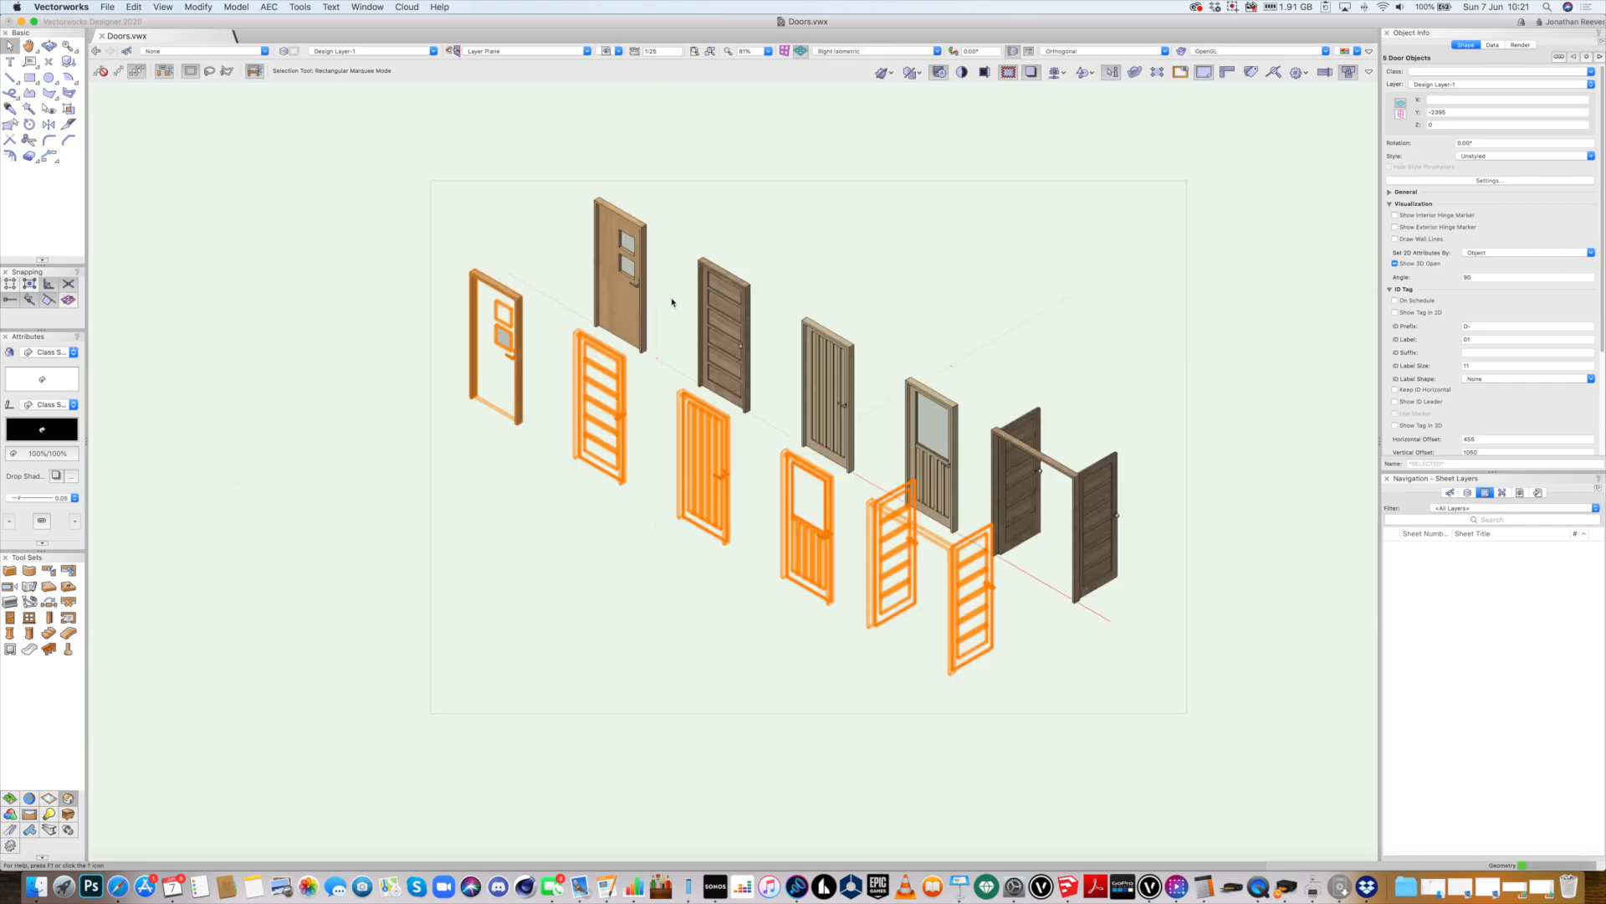
{"action": "left_click", "coordinate": [646, 543]}
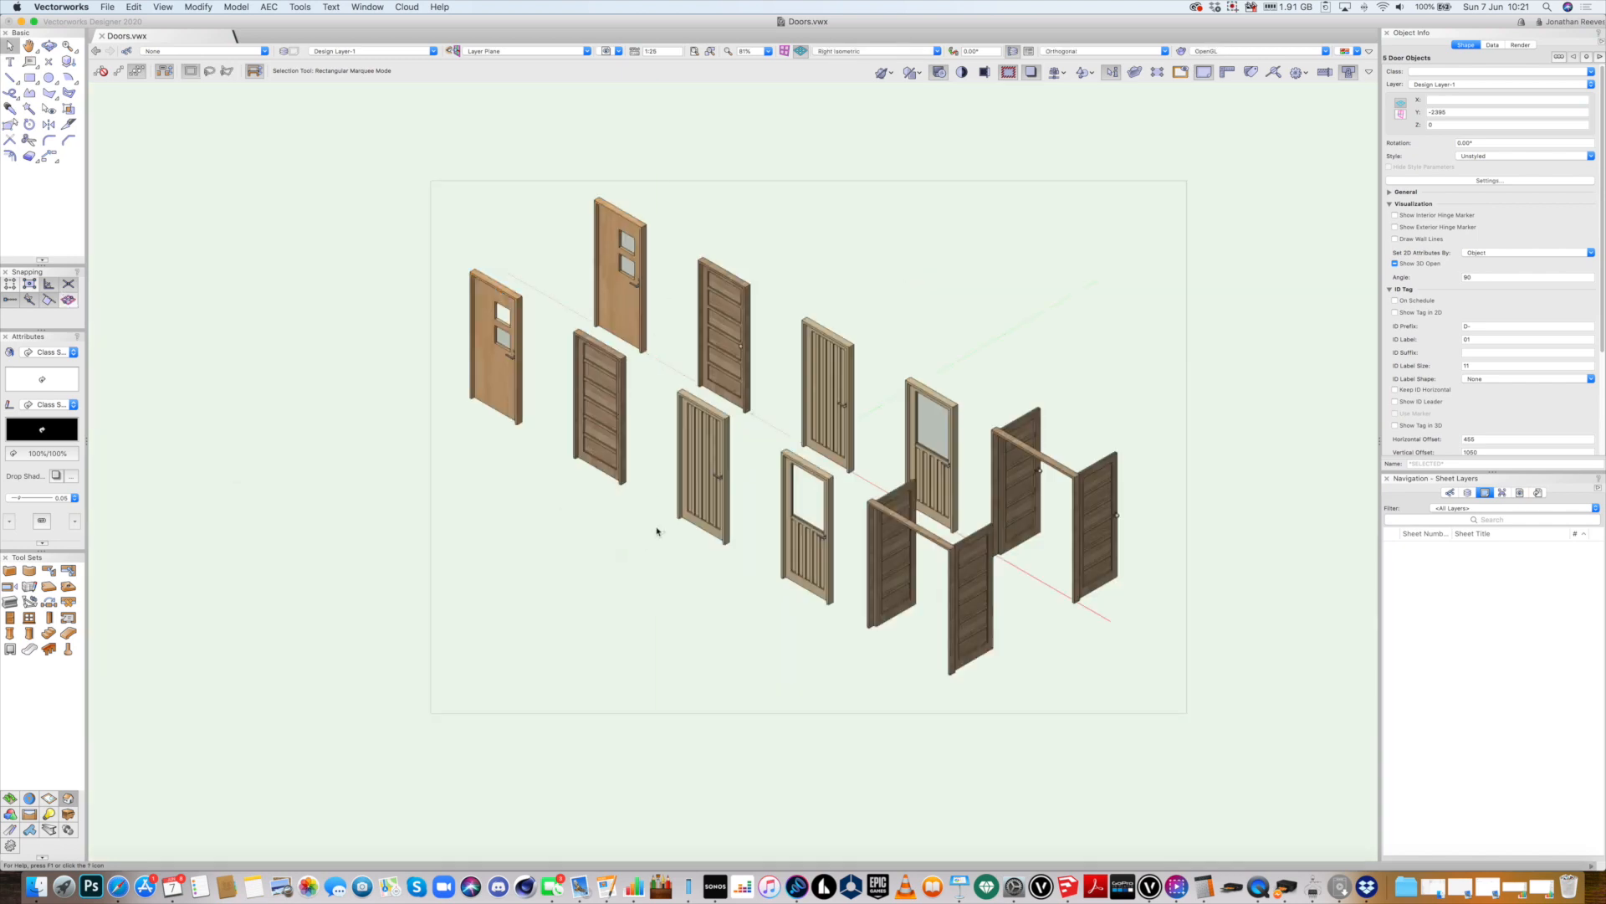
Set the leaf of the copied maple door with vertical slats to 2 Vertical Panels and 2 Horizontal Panels
{"action": "key", "text": "c"}
{"action": "left_click_drag", "start_coordinate": [645, 358], "coordinate": [774, 604]}
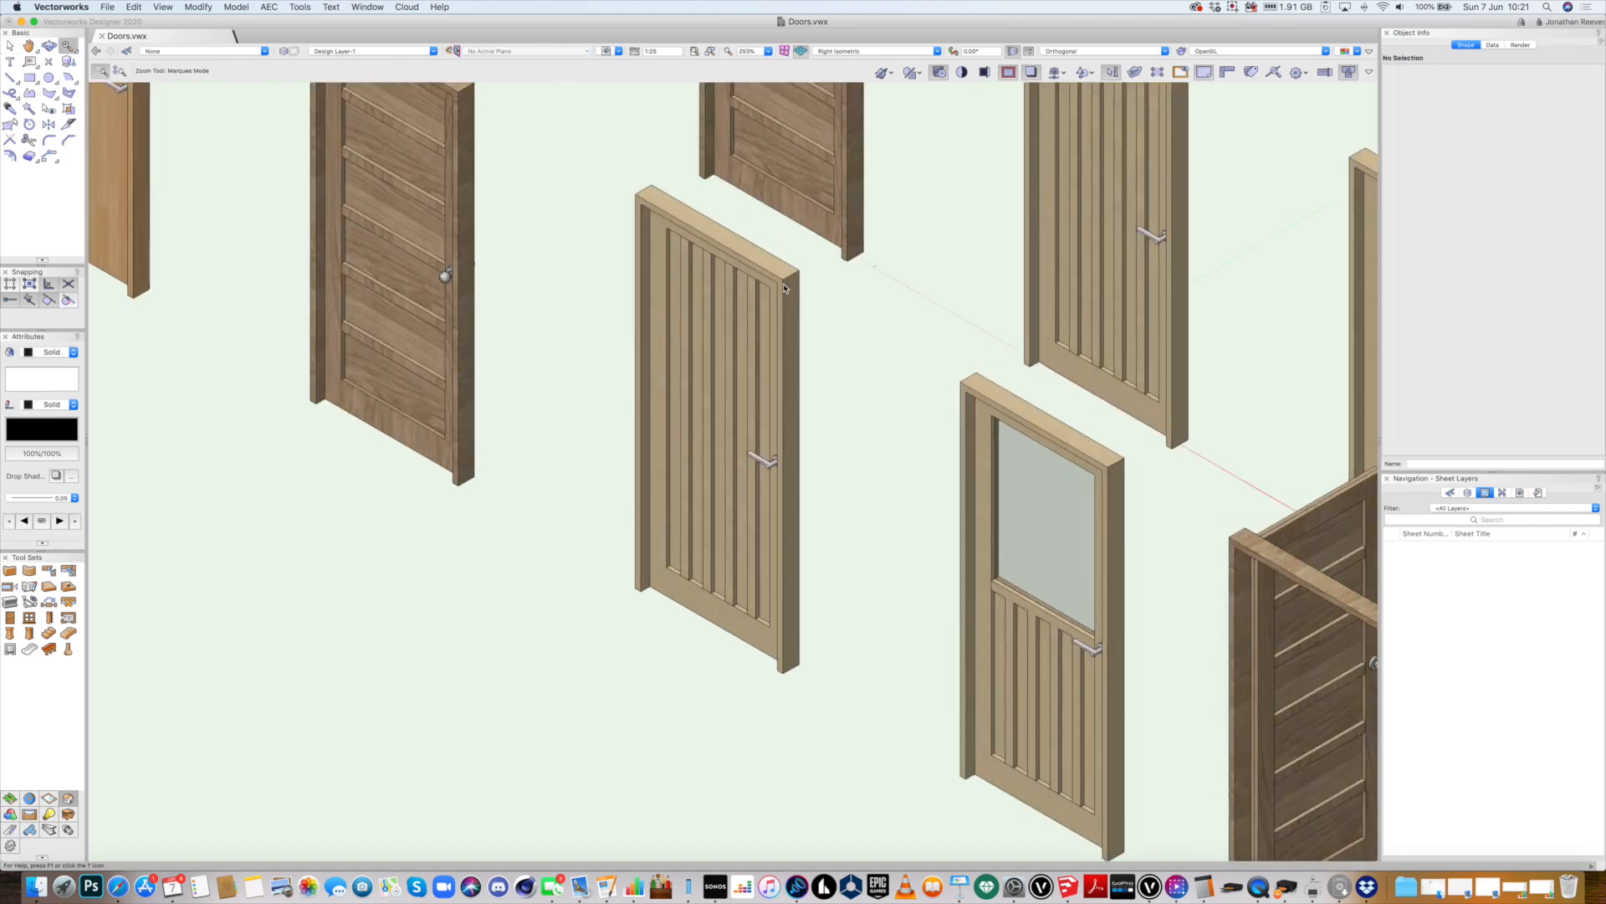
{"action": "key", "text": "x"}
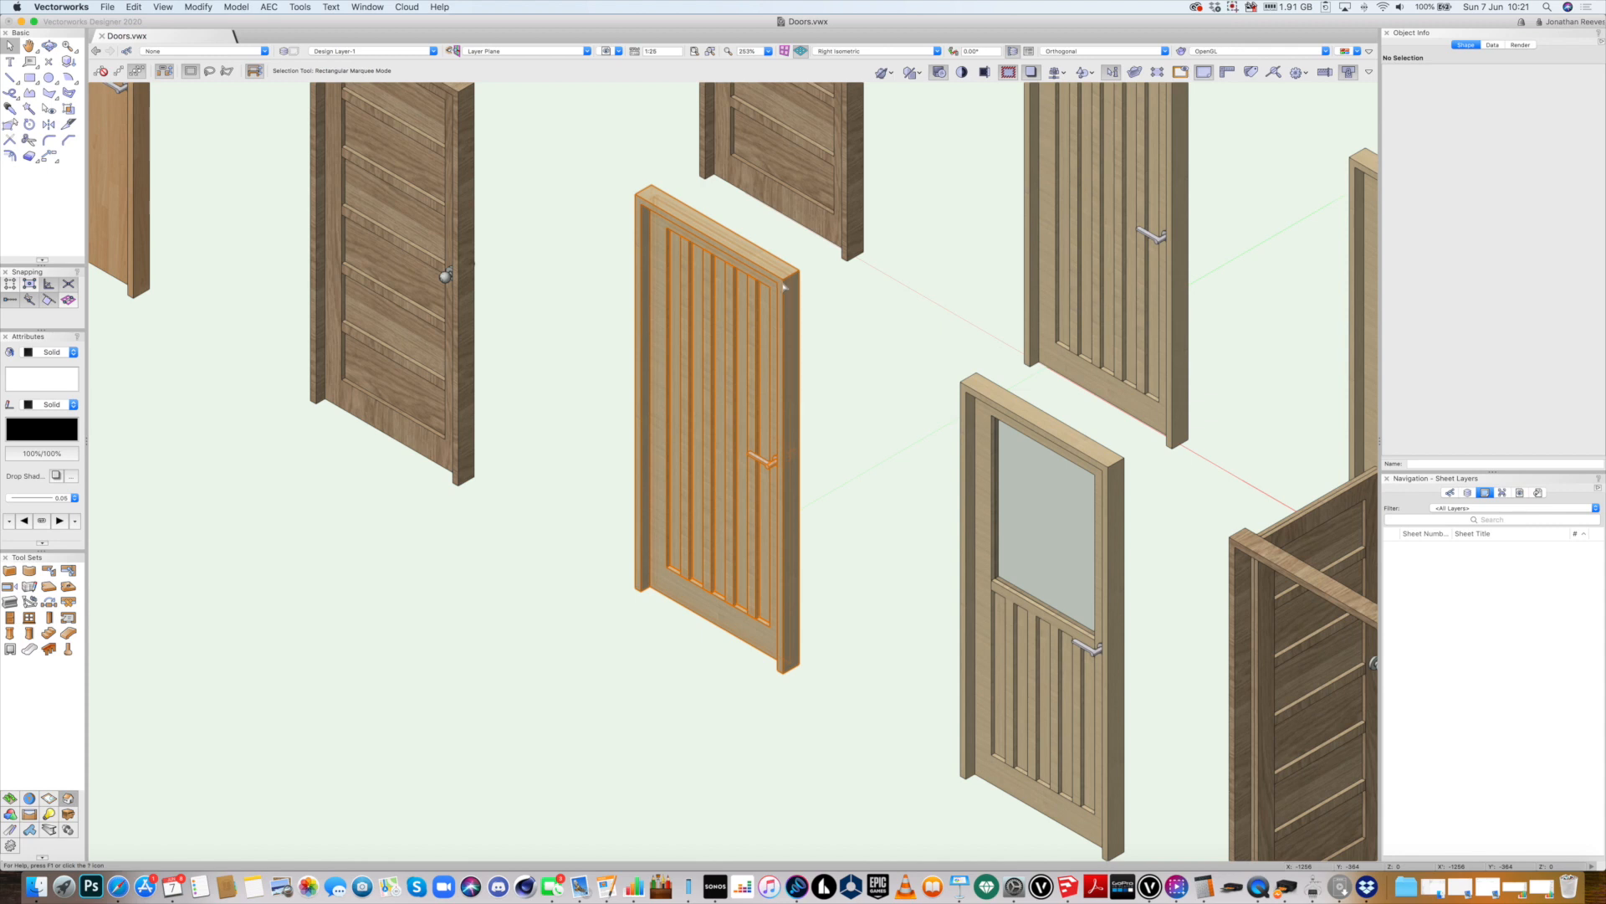
{"action": "double_click", "coordinate": [784, 286]}
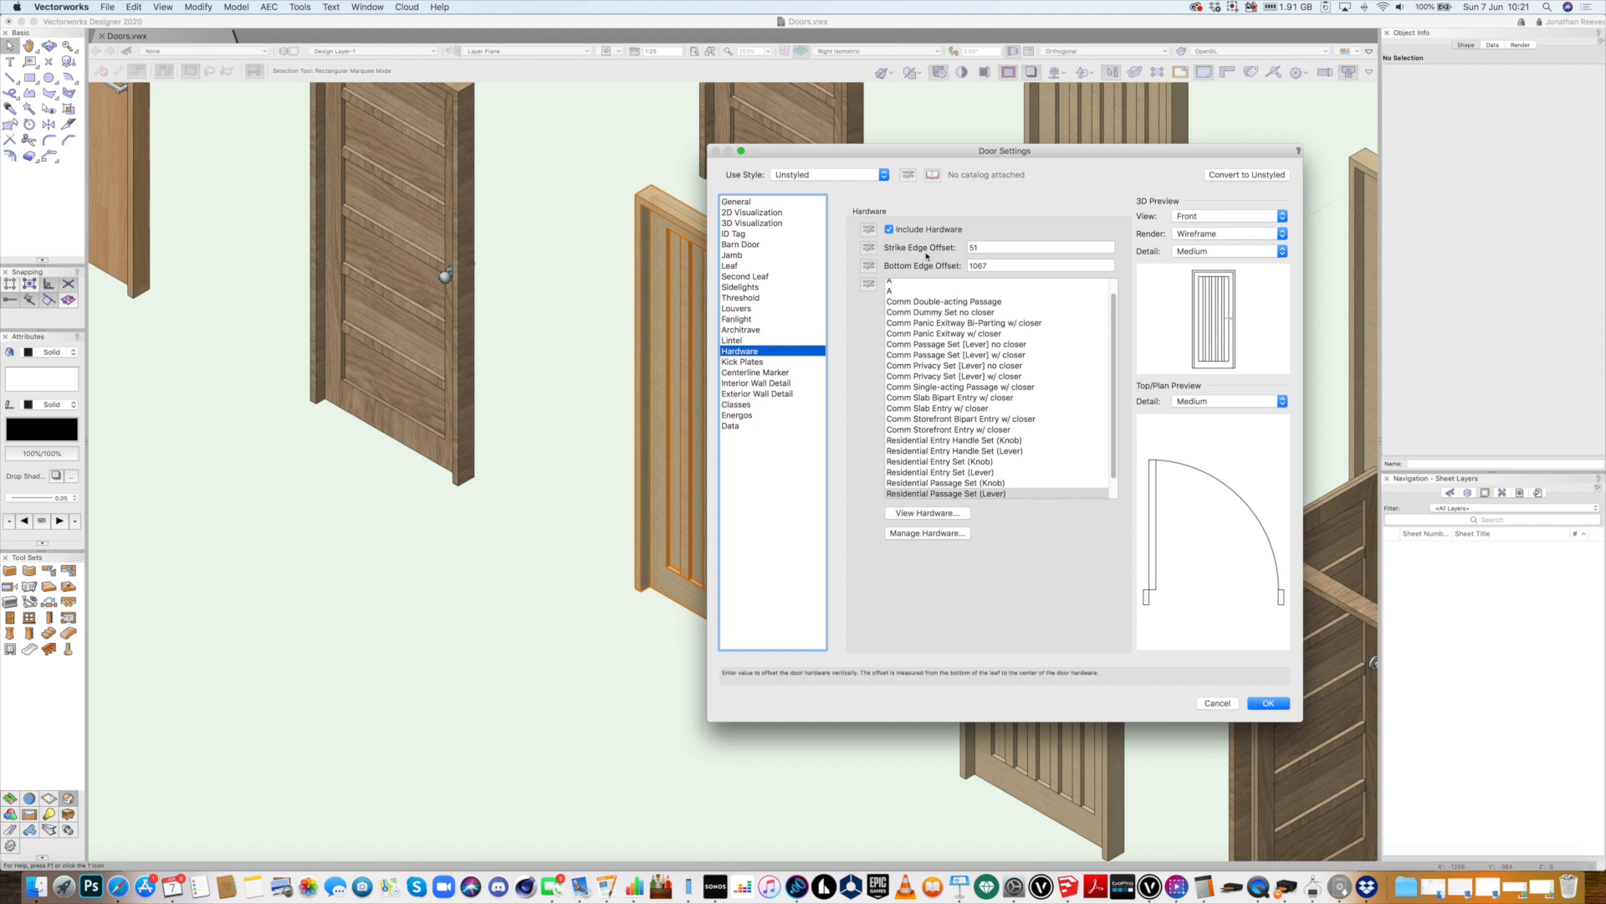
{"action": "left_click", "coordinate": [735, 266]}
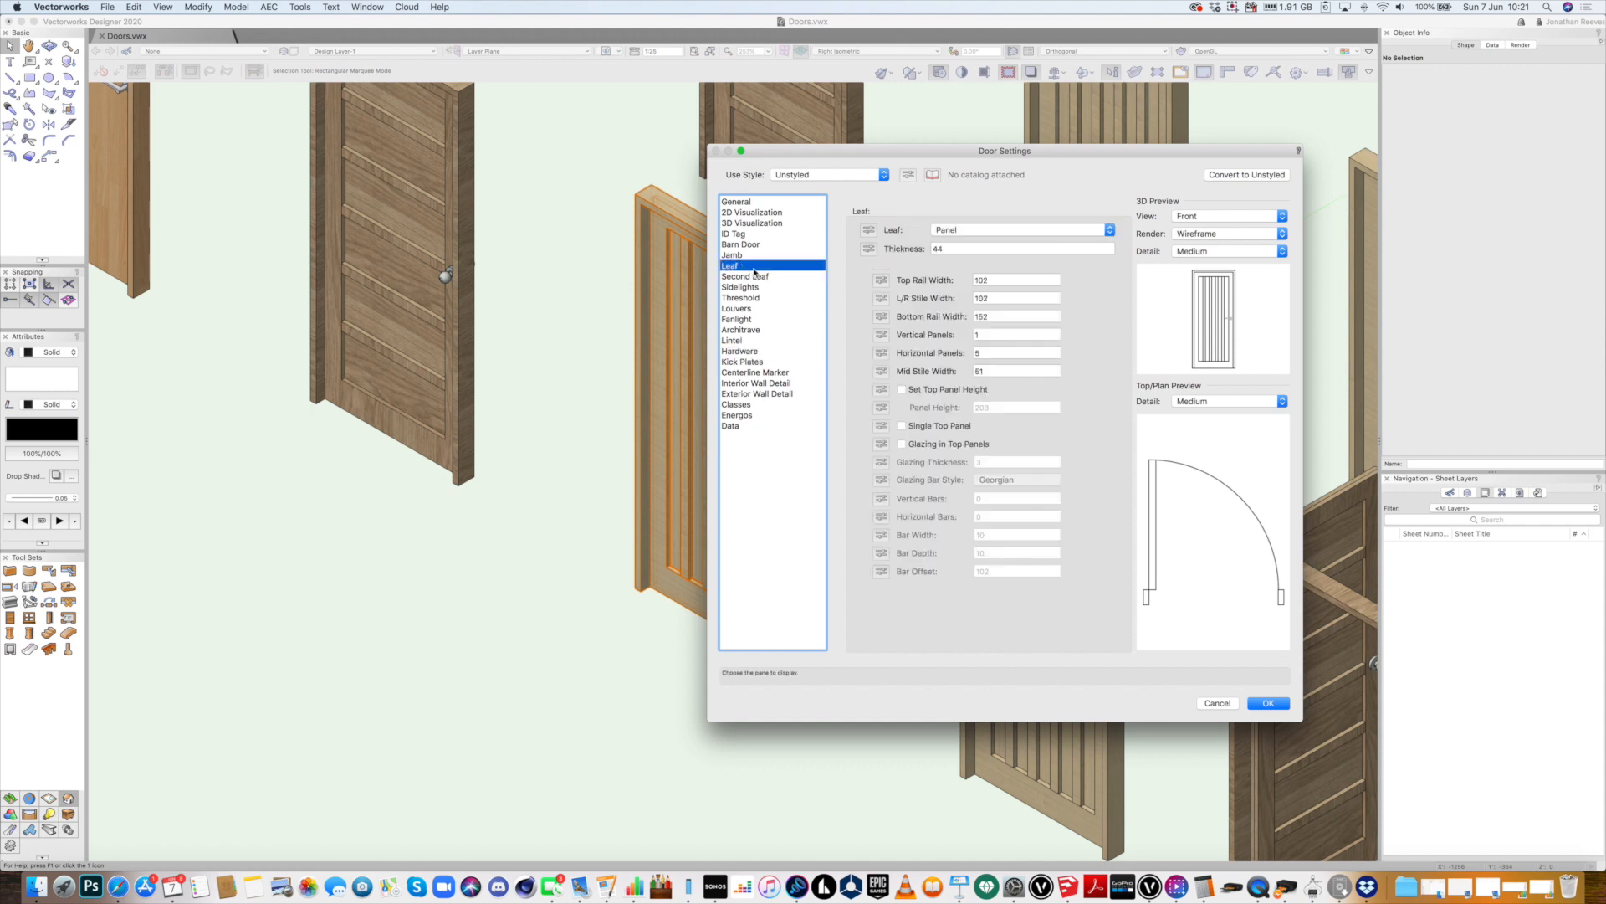
{"action": "left_click", "coordinate": [995, 351]}
{"action": "type", "text": "2"}
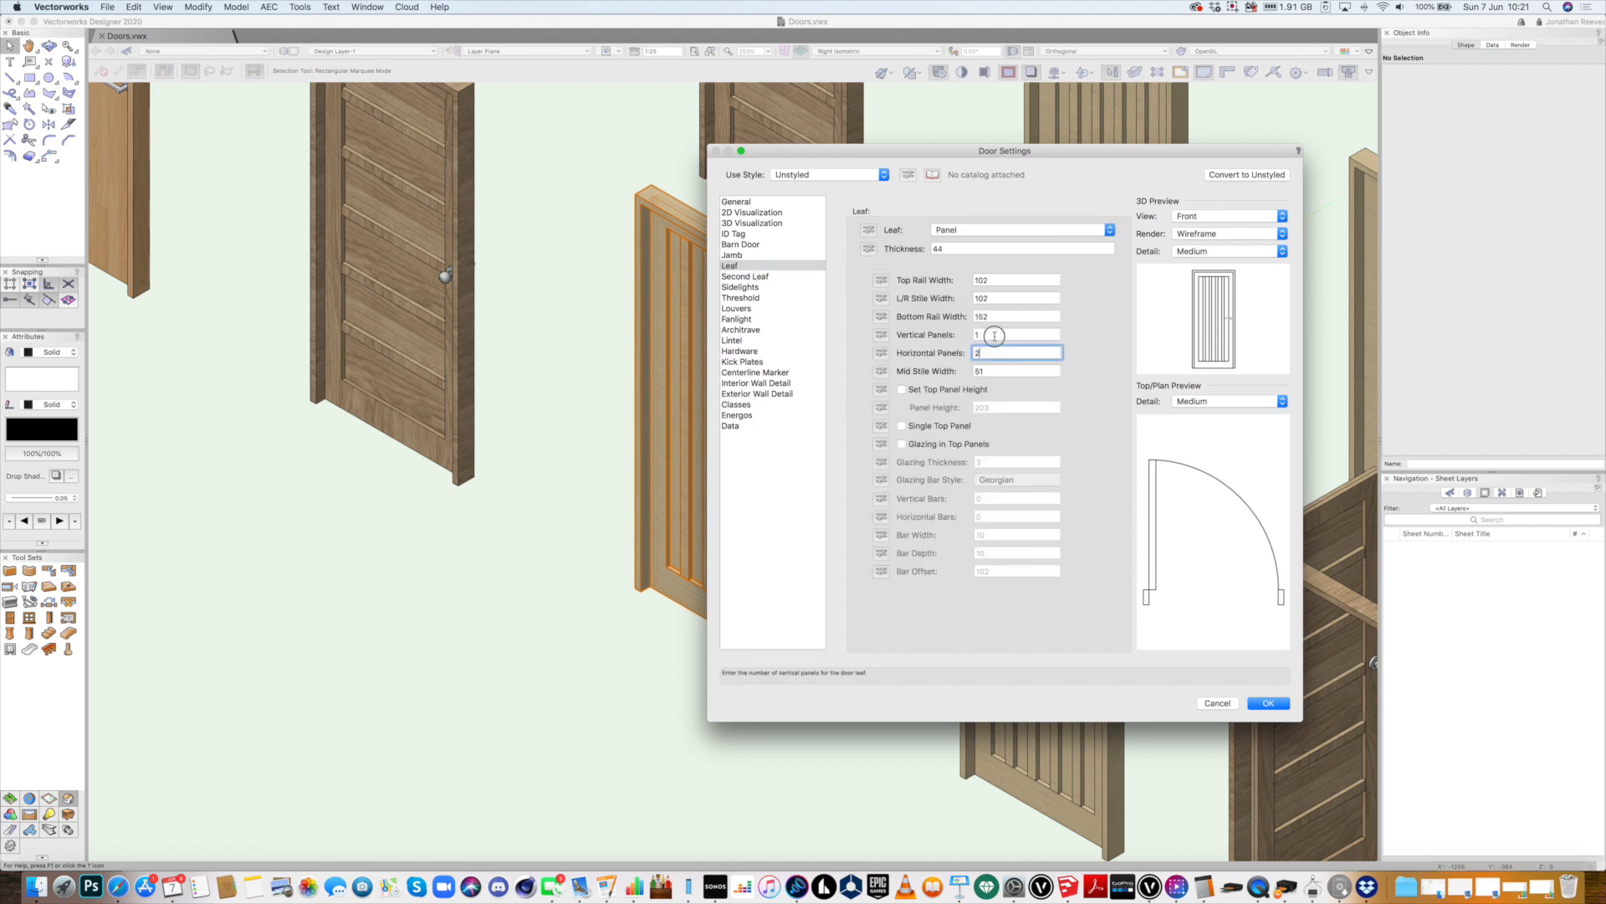
{"action": "key", "text": "shift+Tab"}
{"action": "type", "text": "2"}
{"action": "left_click", "coordinate": [992, 354]}
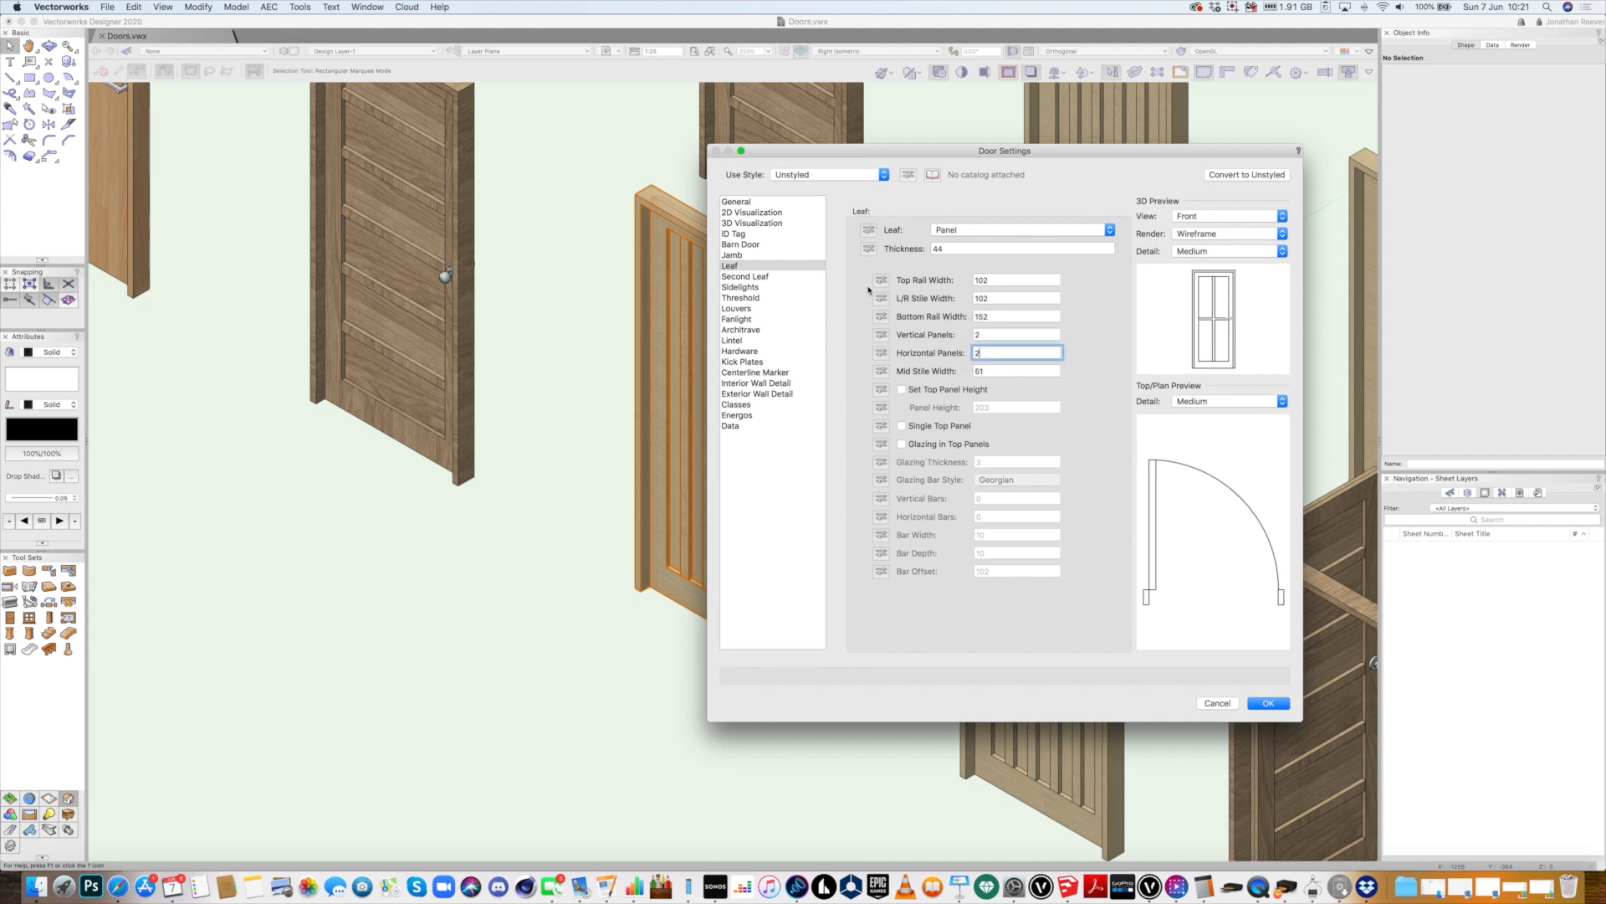
Add a Fanlight to the four-panel maple door and apply the settings
{"action": "left_click", "coordinate": [742, 203]}
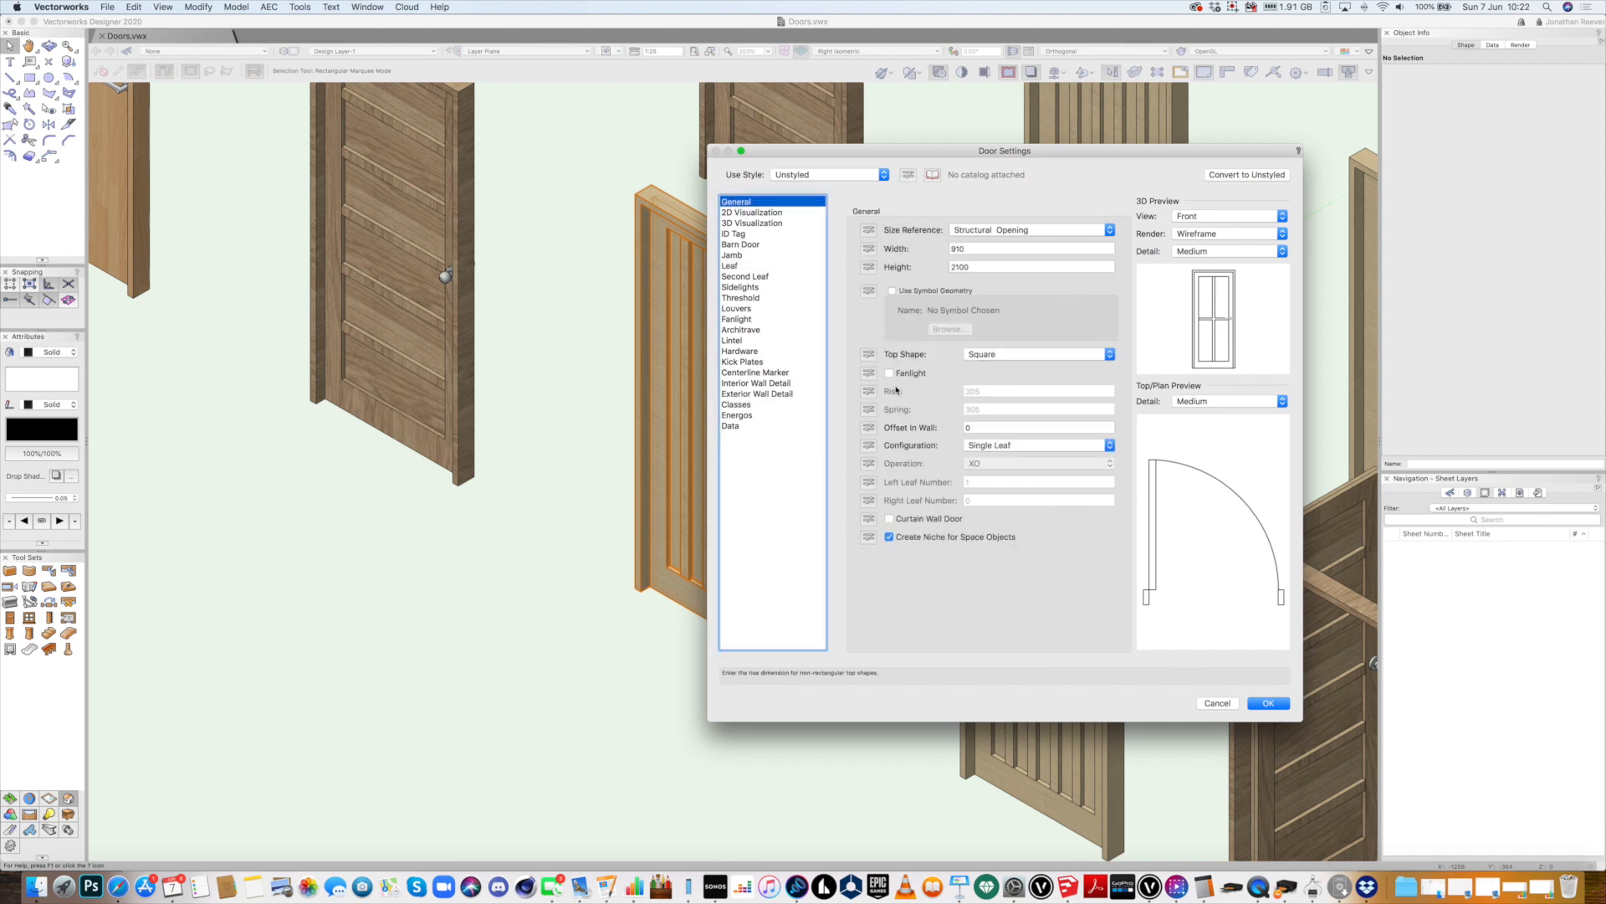
{"action": "left_click", "coordinate": [889, 374]}
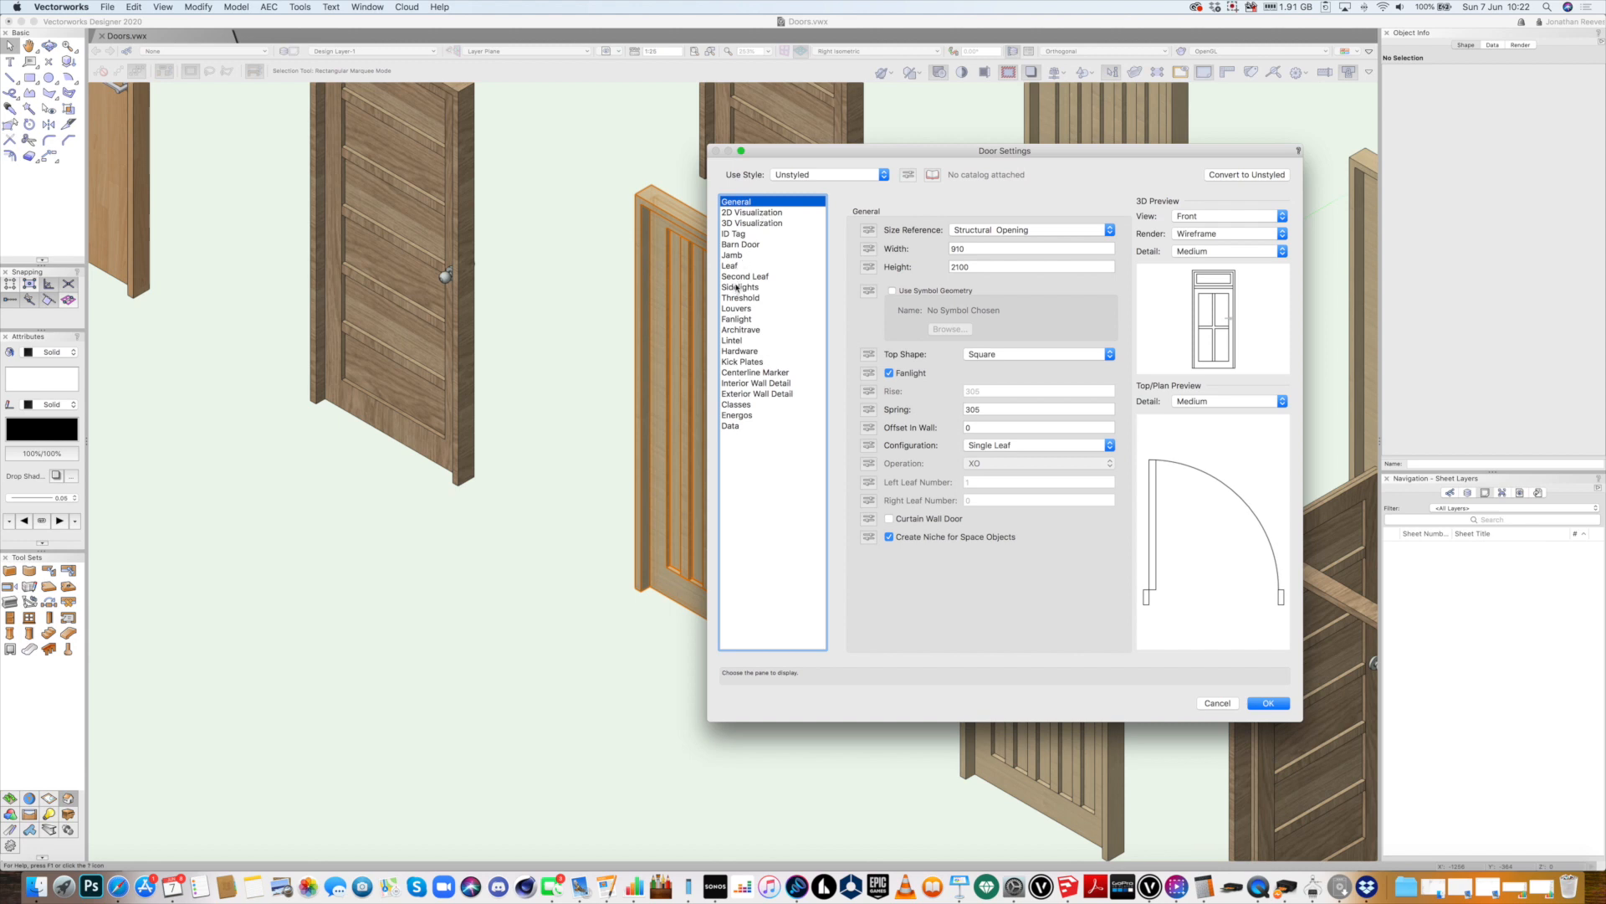
{"action": "double_click", "coordinate": [976, 266]}
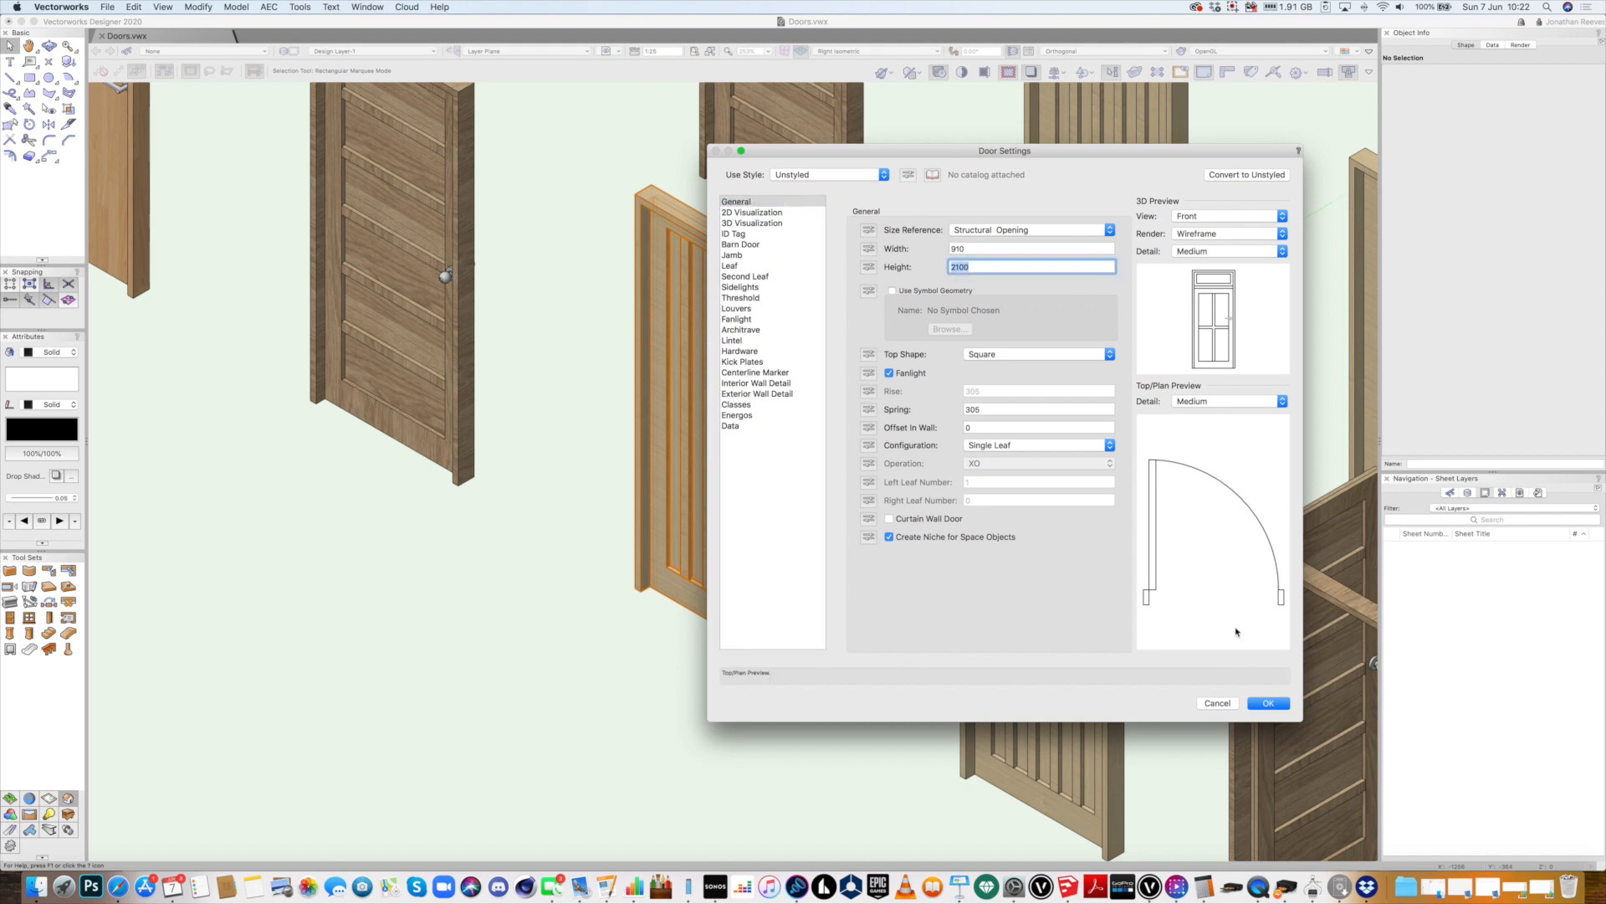
{"action": "left_click", "coordinate": [1268, 703]}
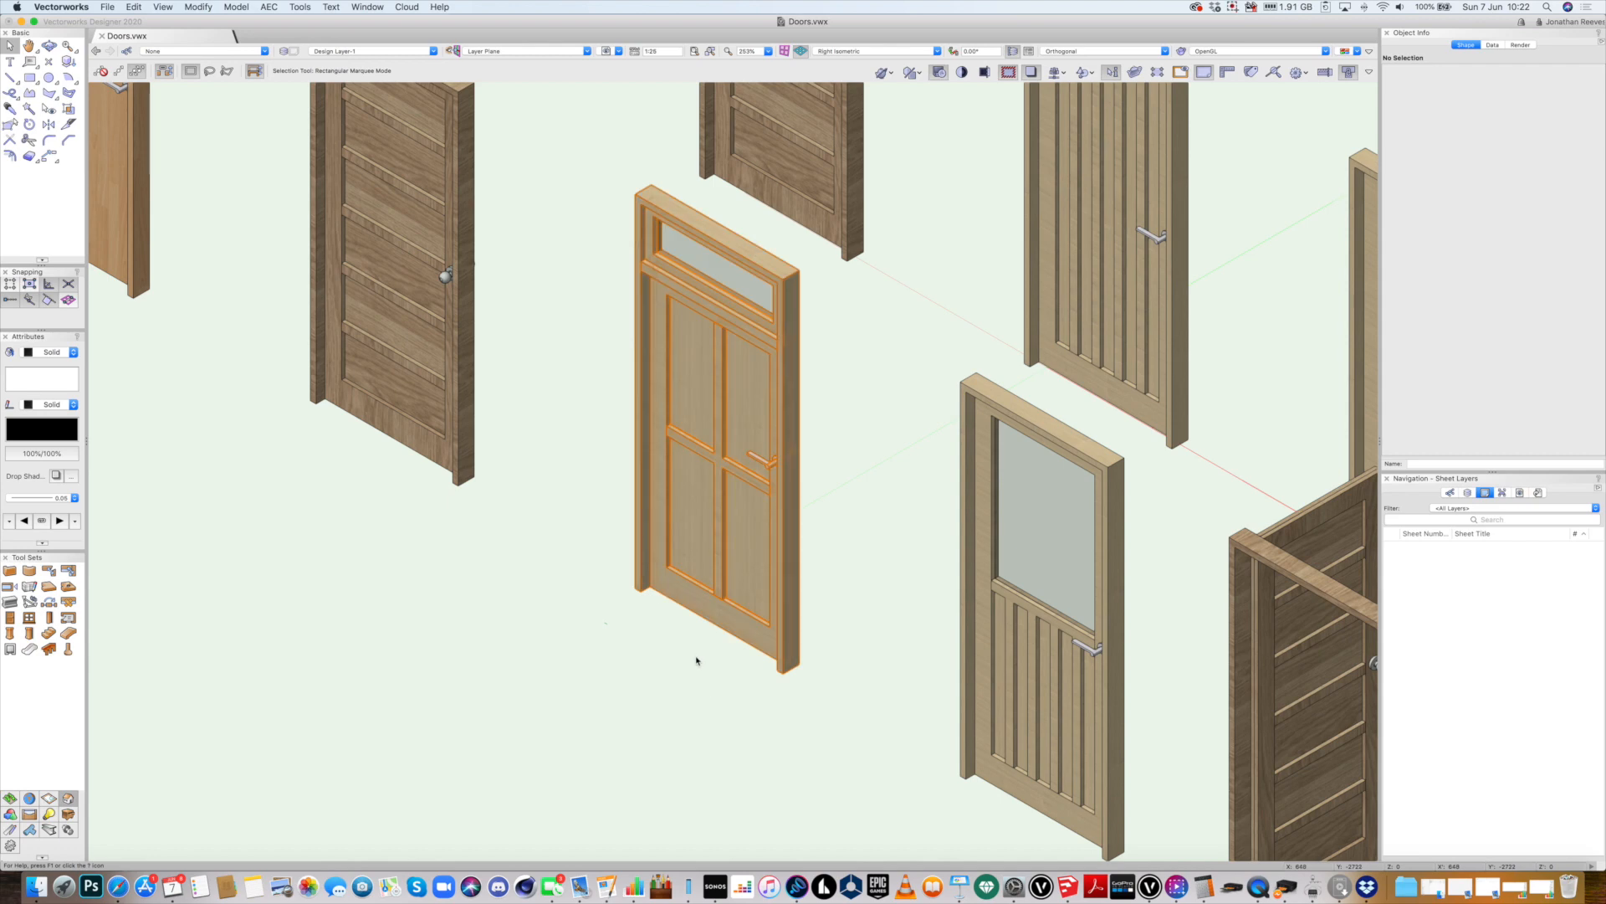
Enable Set Top Panel Height for the copied half-glazed maple door's leaf and set the Panel Height to 300
{"action": "key", "text": "shift+c"}
{"action": "left_click_drag", "start_coordinate": [704, 687], "coordinate": [742, 656]}
{"action": "key", "text": "x"}
{"action": "scroll", "coordinate": [862, 585], "scroll_direction": "down", "scroll_amount": 5}
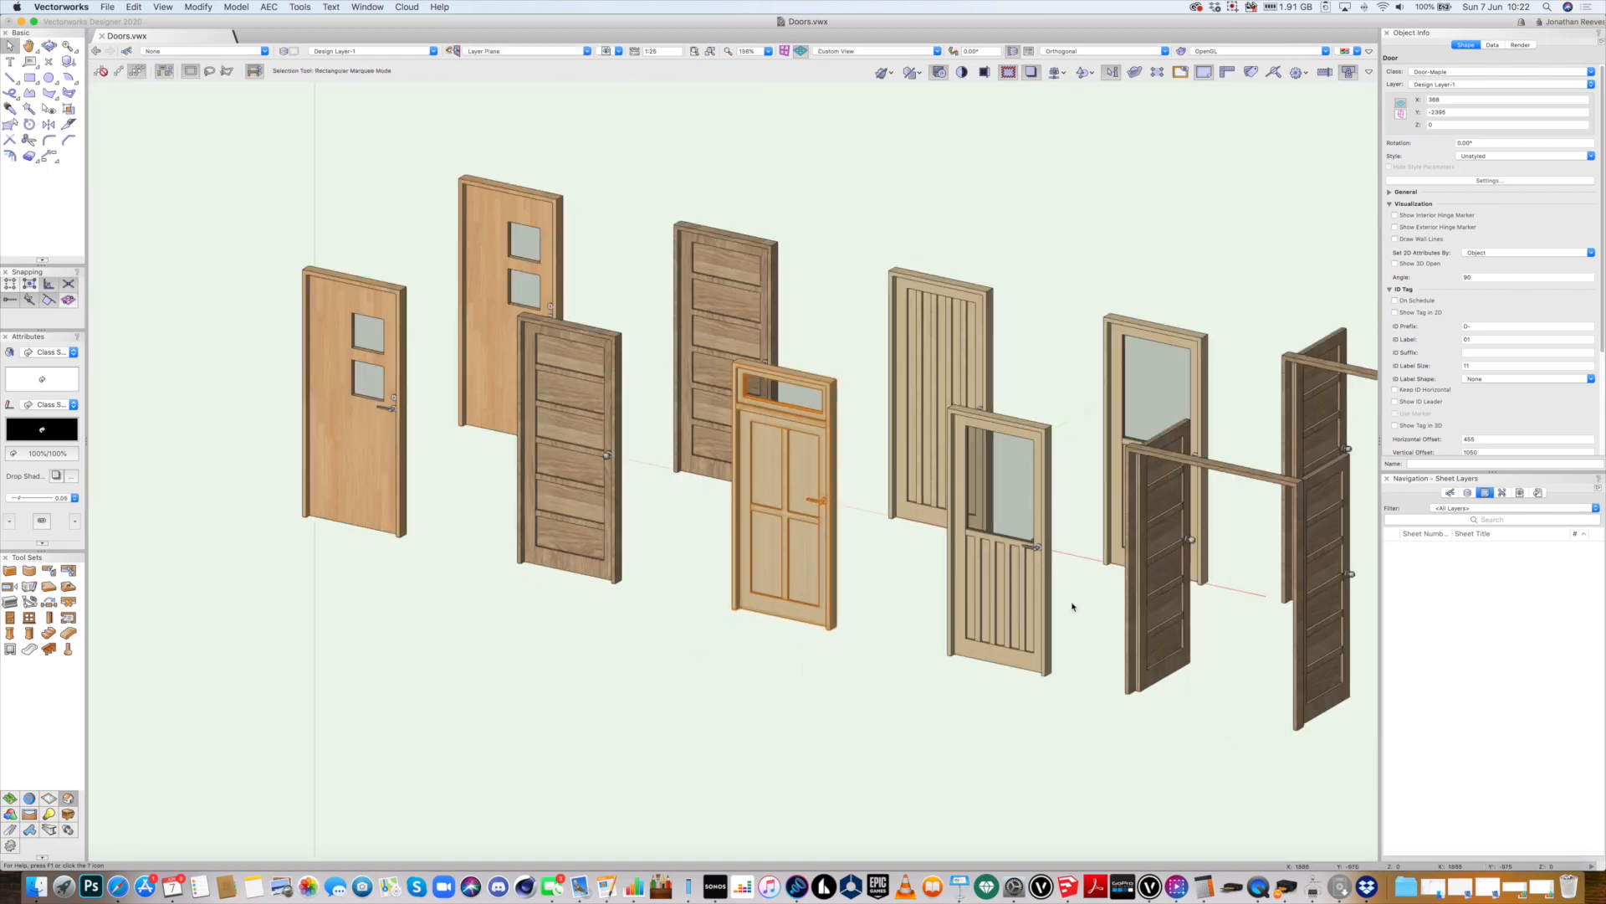
{"action": "left_click", "coordinate": [1043, 672]}
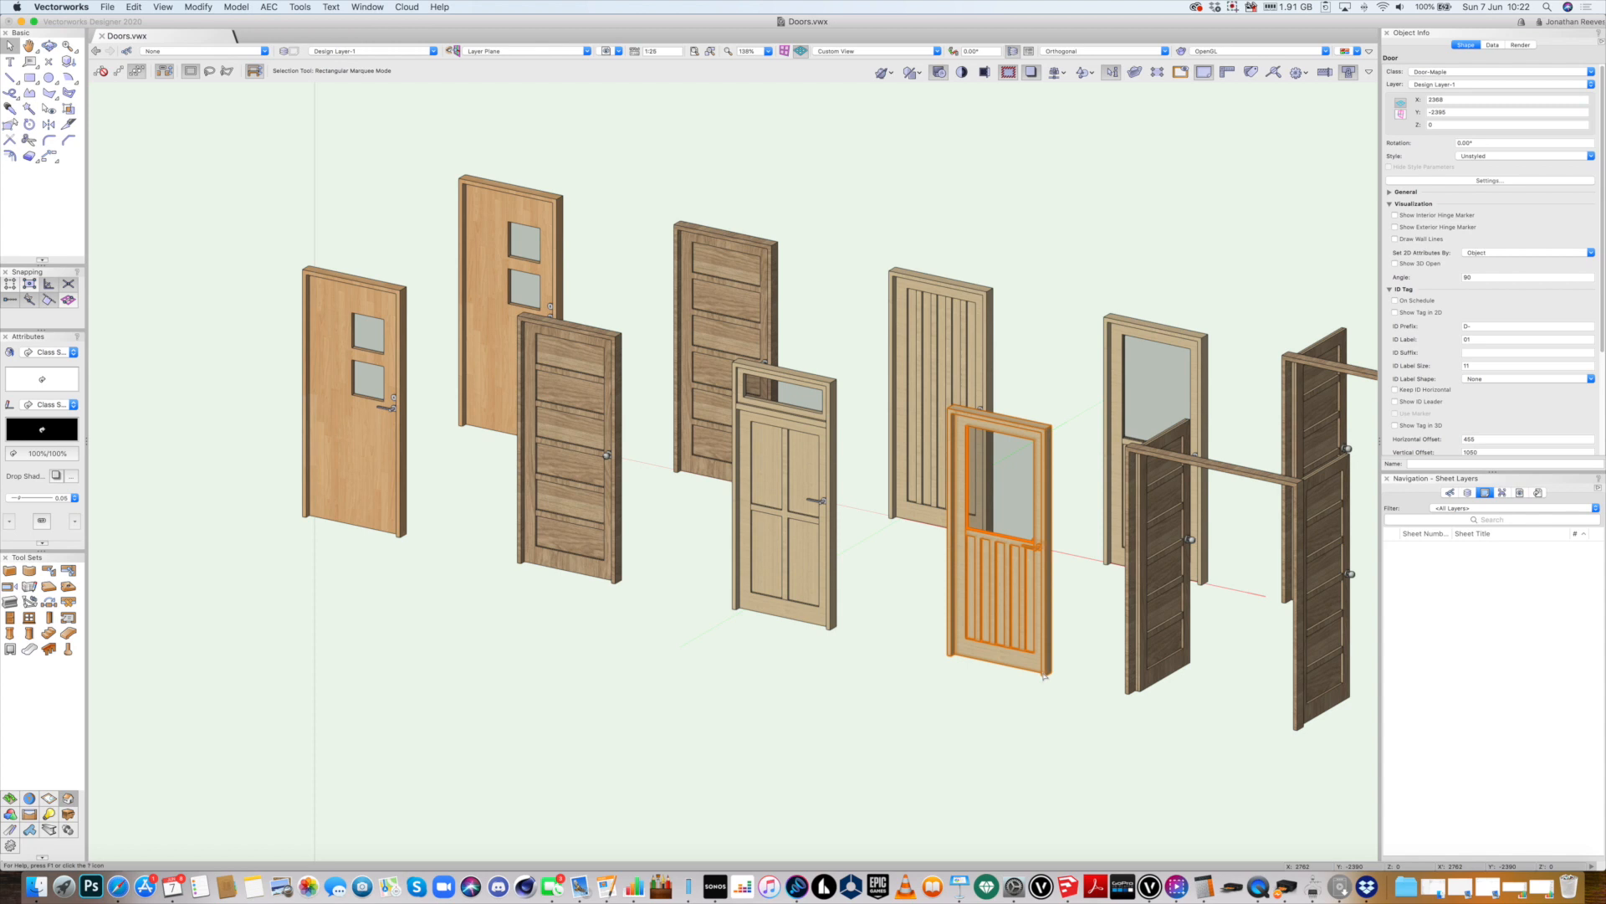
{"action": "double_click", "coordinate": [1044, 674]}
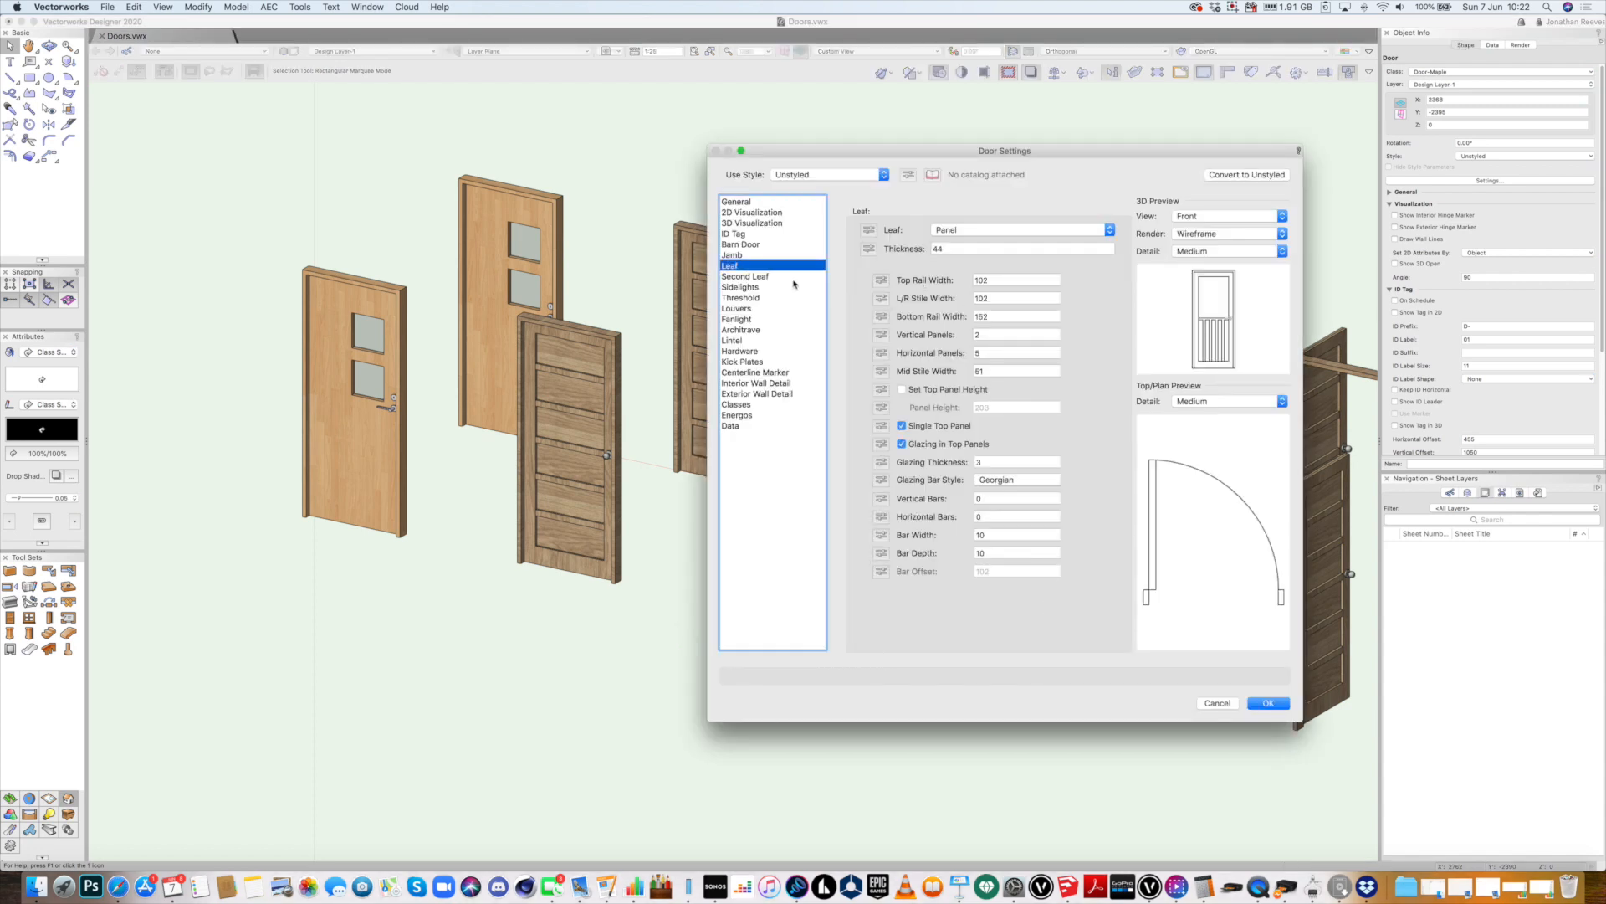
{"action": "left_click", "coordinate": [742, 288]}
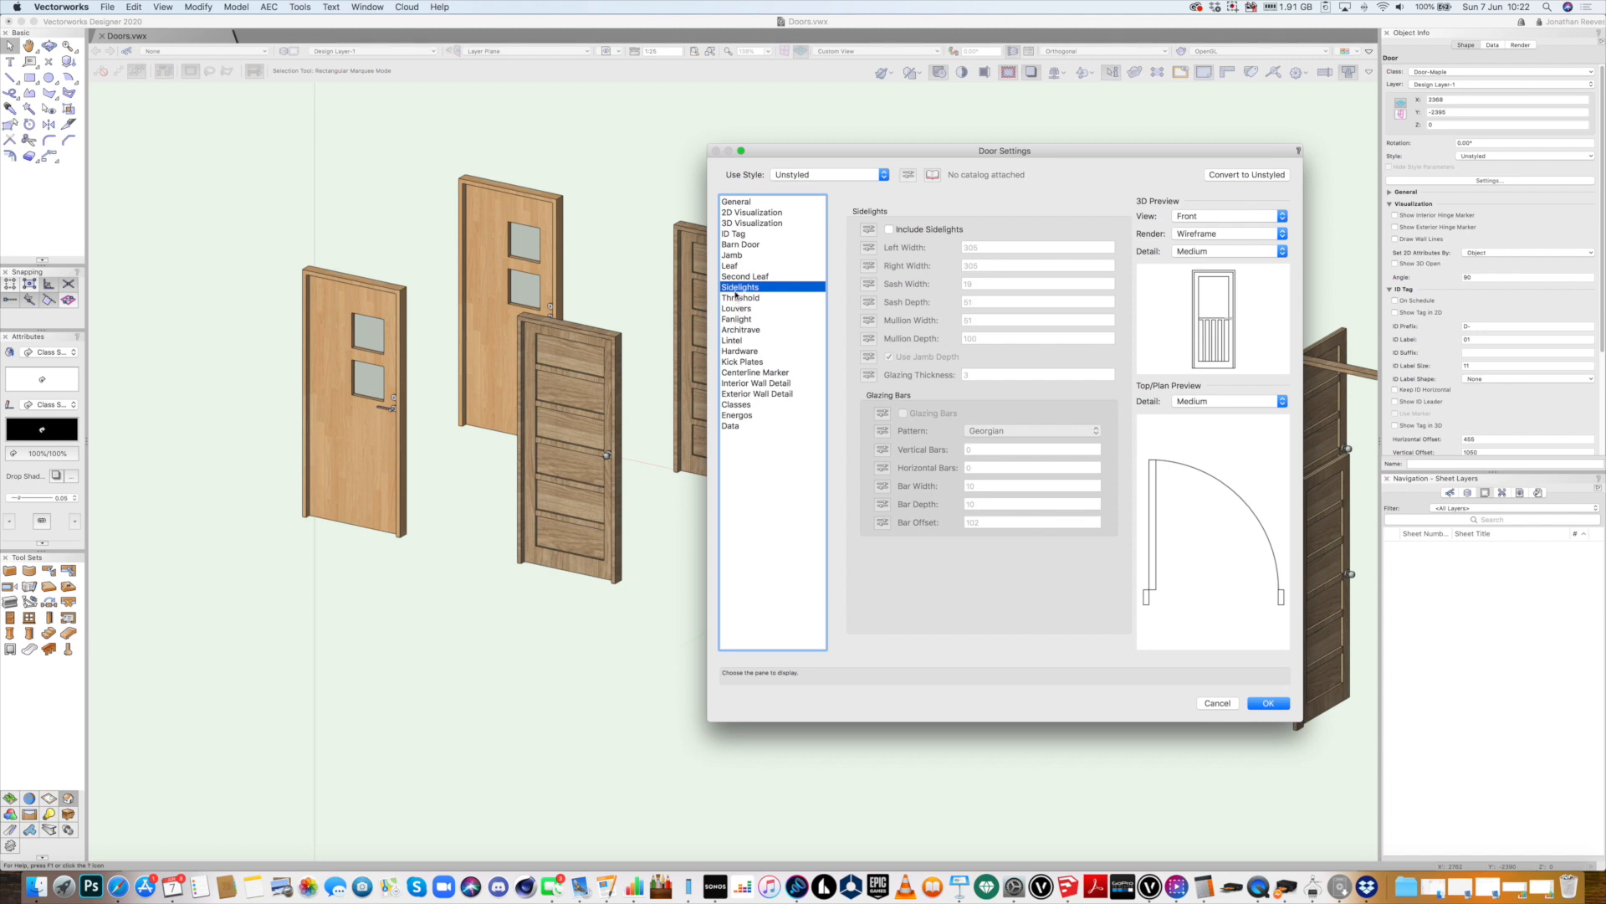
{"action": "left_click", "coordinate": [731, 265]}
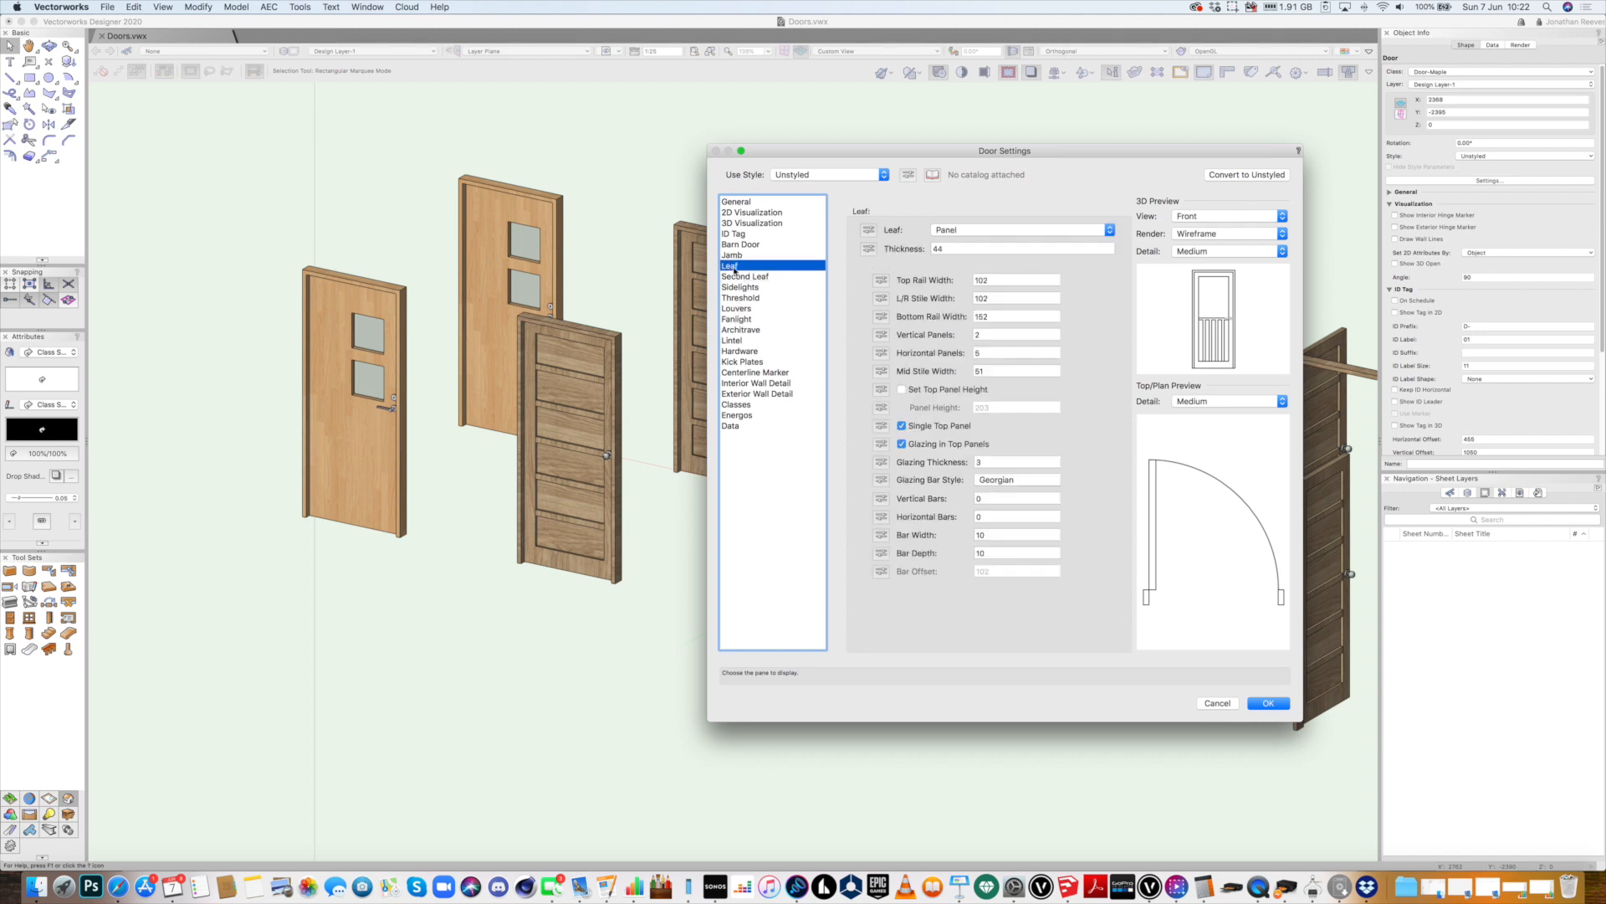
{"action": "left_click", "coordinate": [901, 391]}
{"action": "left_click", "coordinate": [986, 408]}
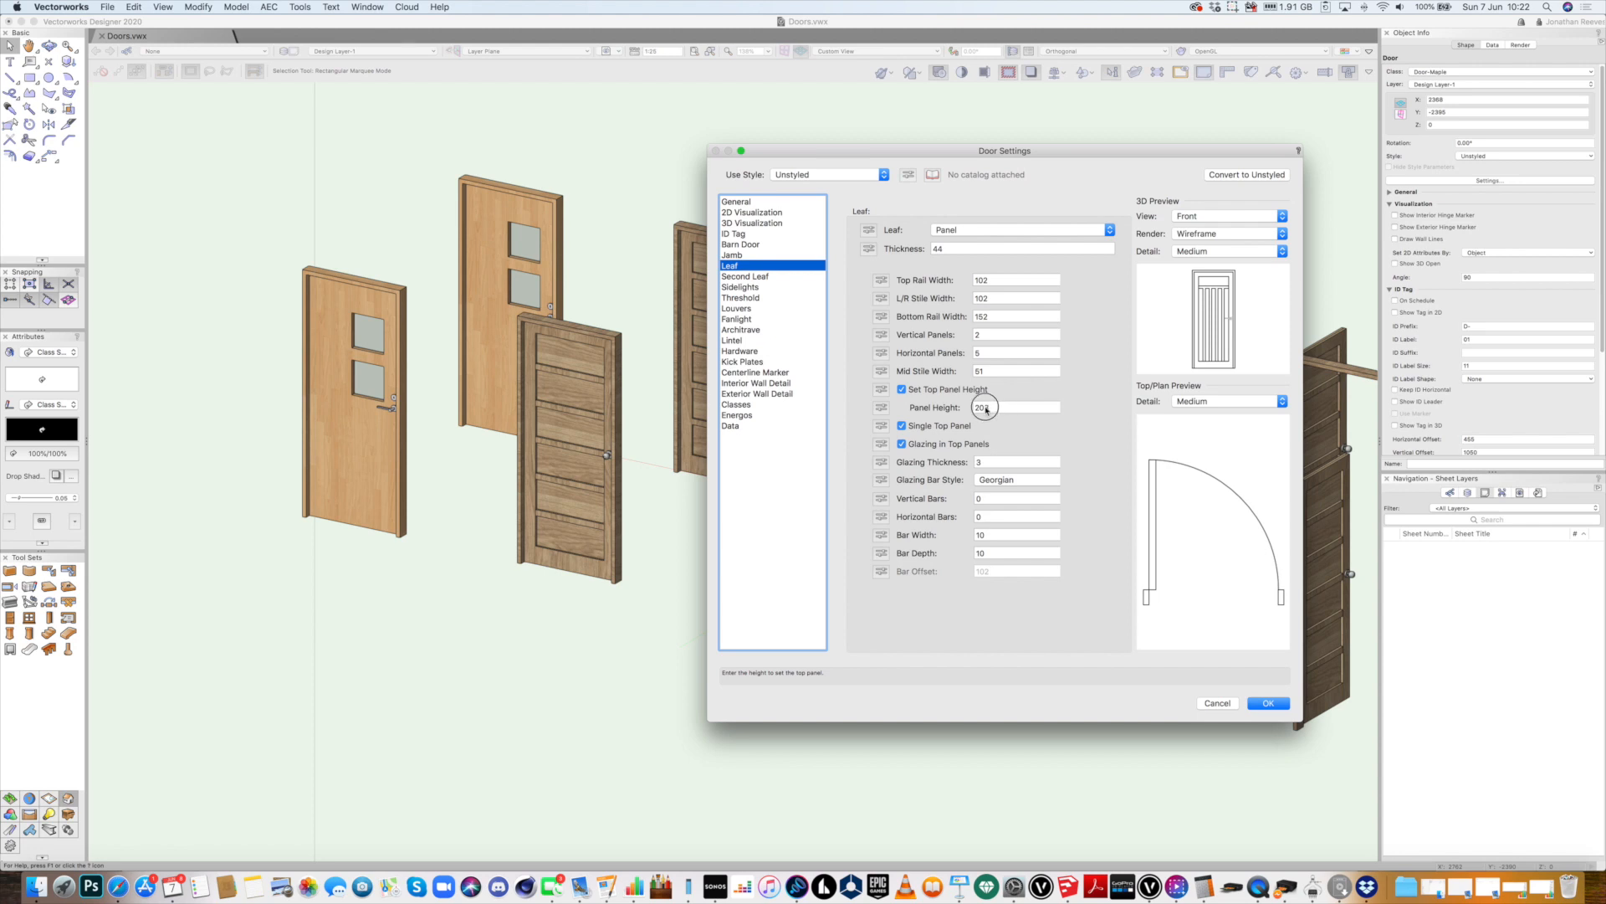
{"action": "double_click", "coordinate": [973, 408]}
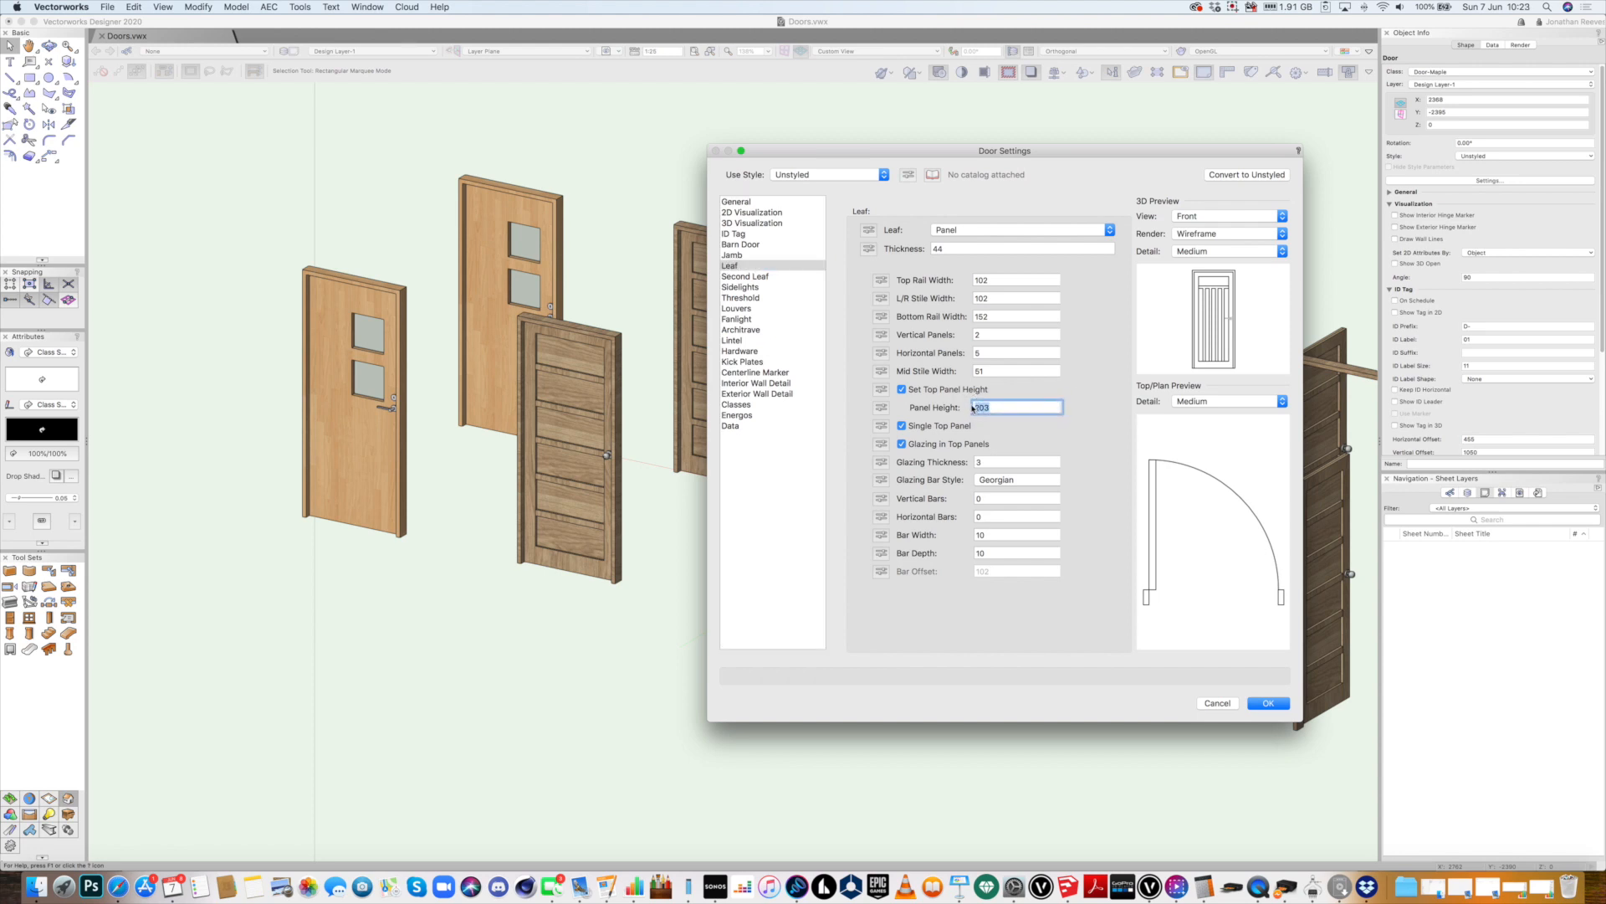
{"action": "type", "text": "300"}
Set the Georgian glazing in the half-glazed maple door's top panel to 2 Vertical Bars and apply the settings
{"action": "left_click", "coordinate": [1011, 463]}
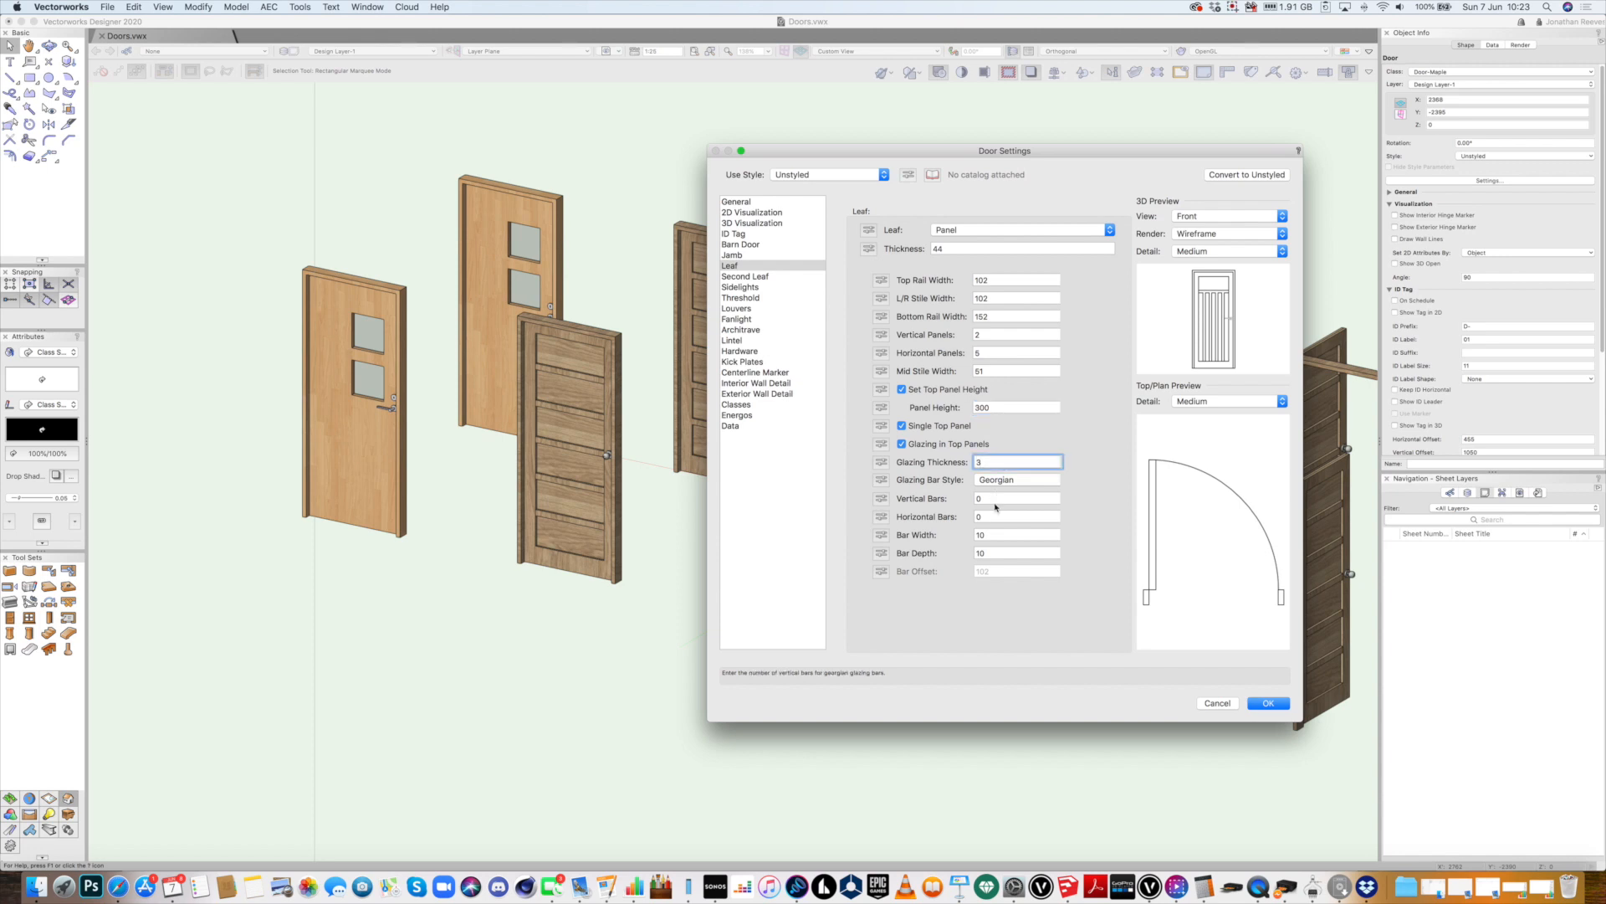
{"action": "key", "text": "Tab"}
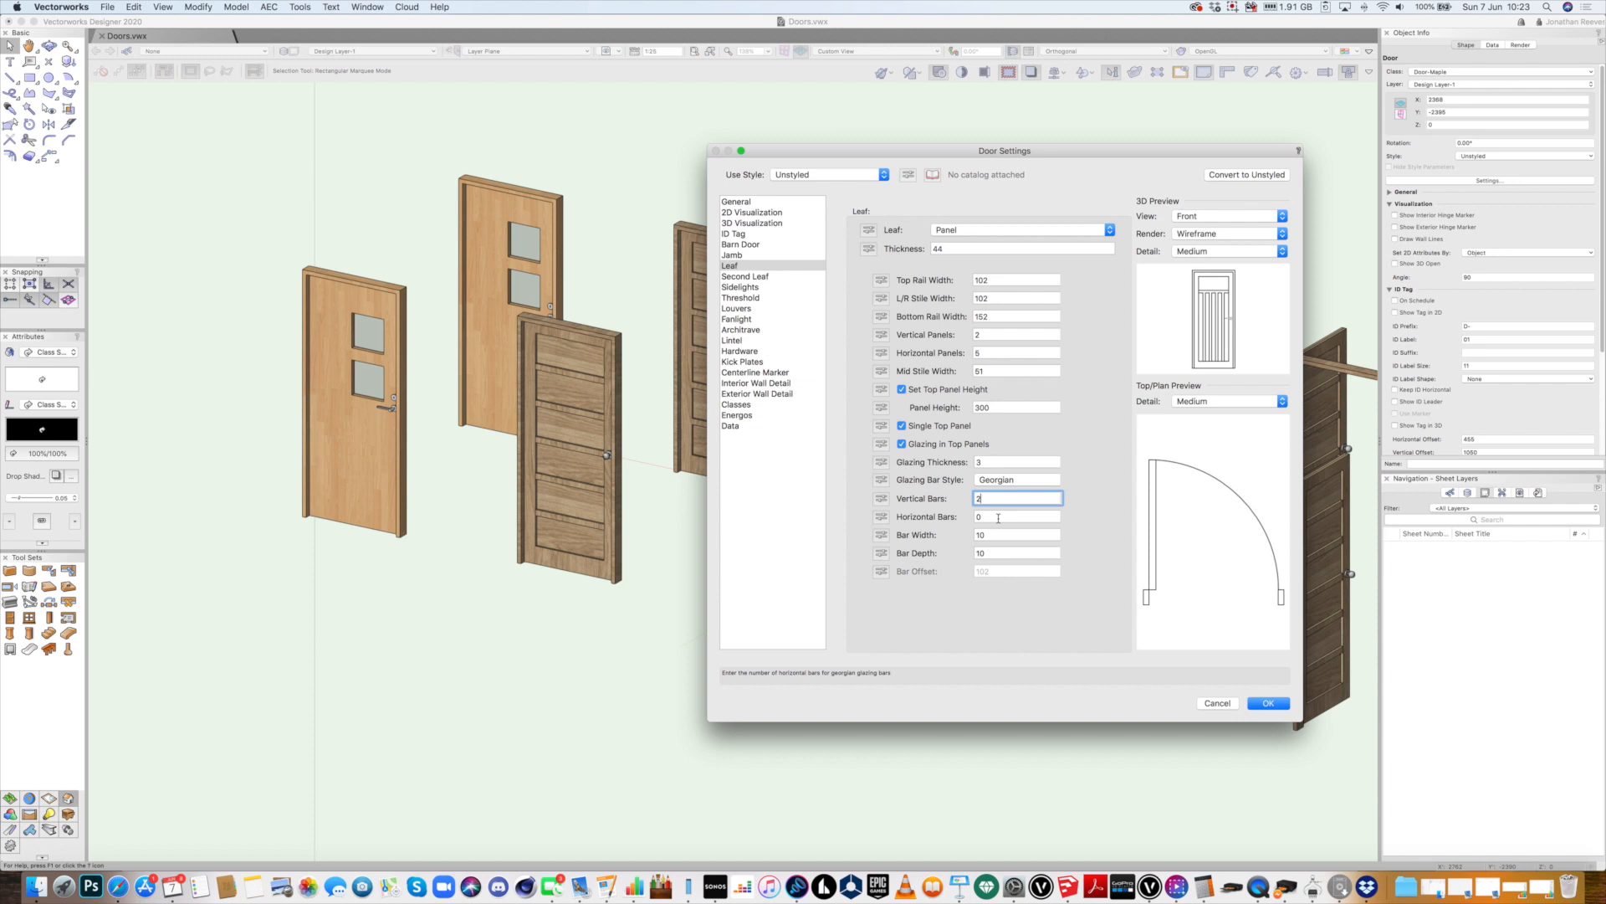
{"action": "left_click", "coordinate": [998, 517]}
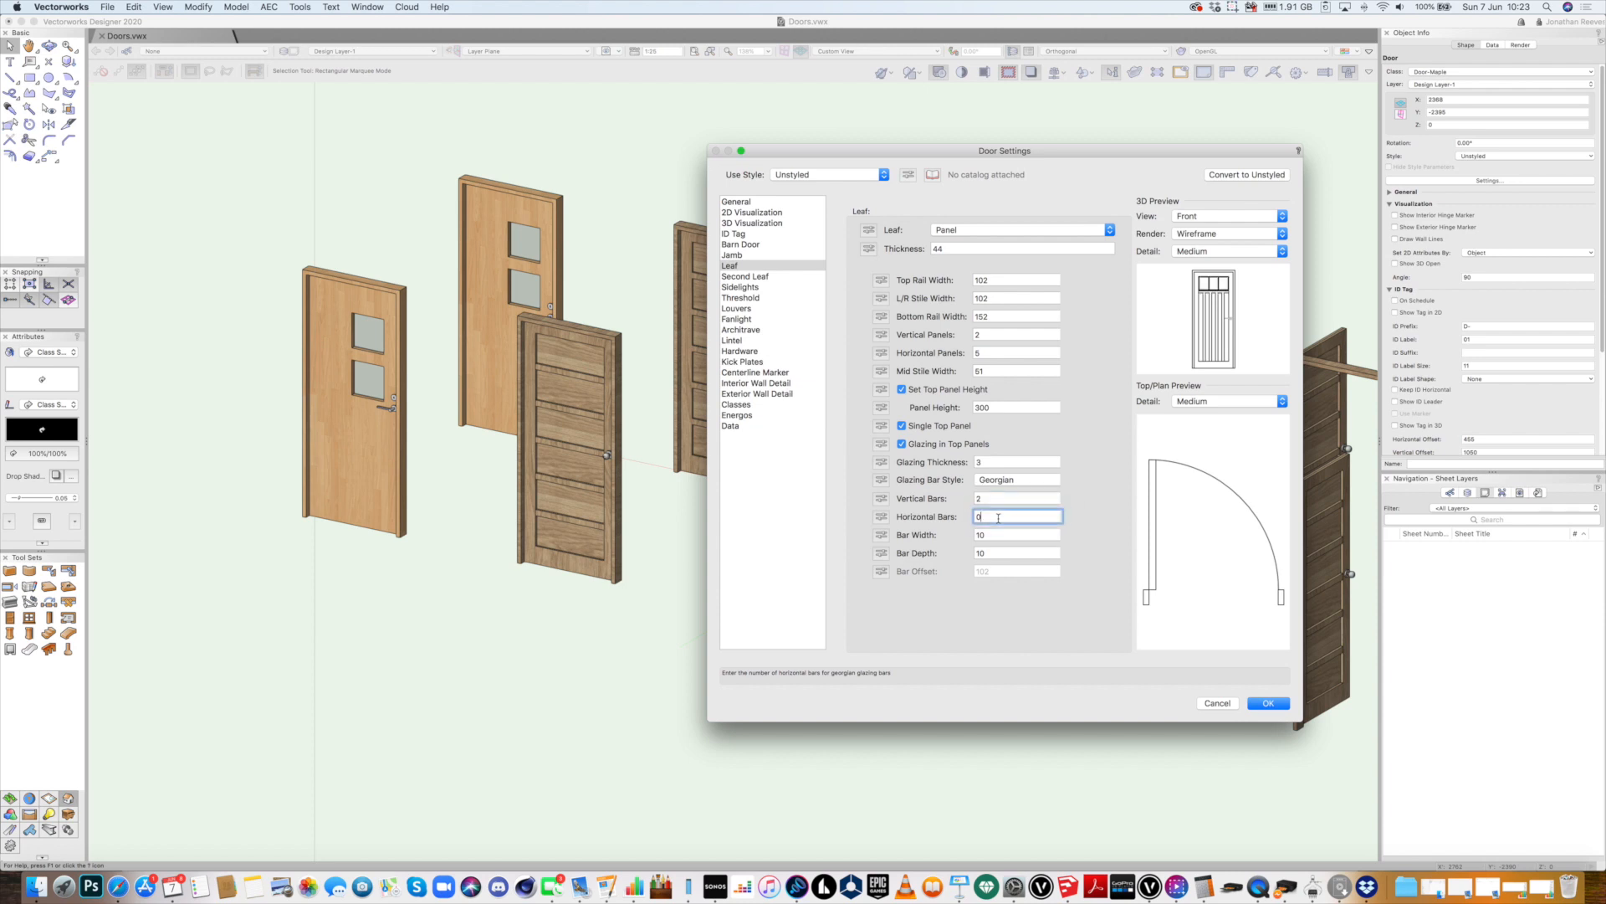
{"action": "left_click", "coordinate": [1268, 703]}
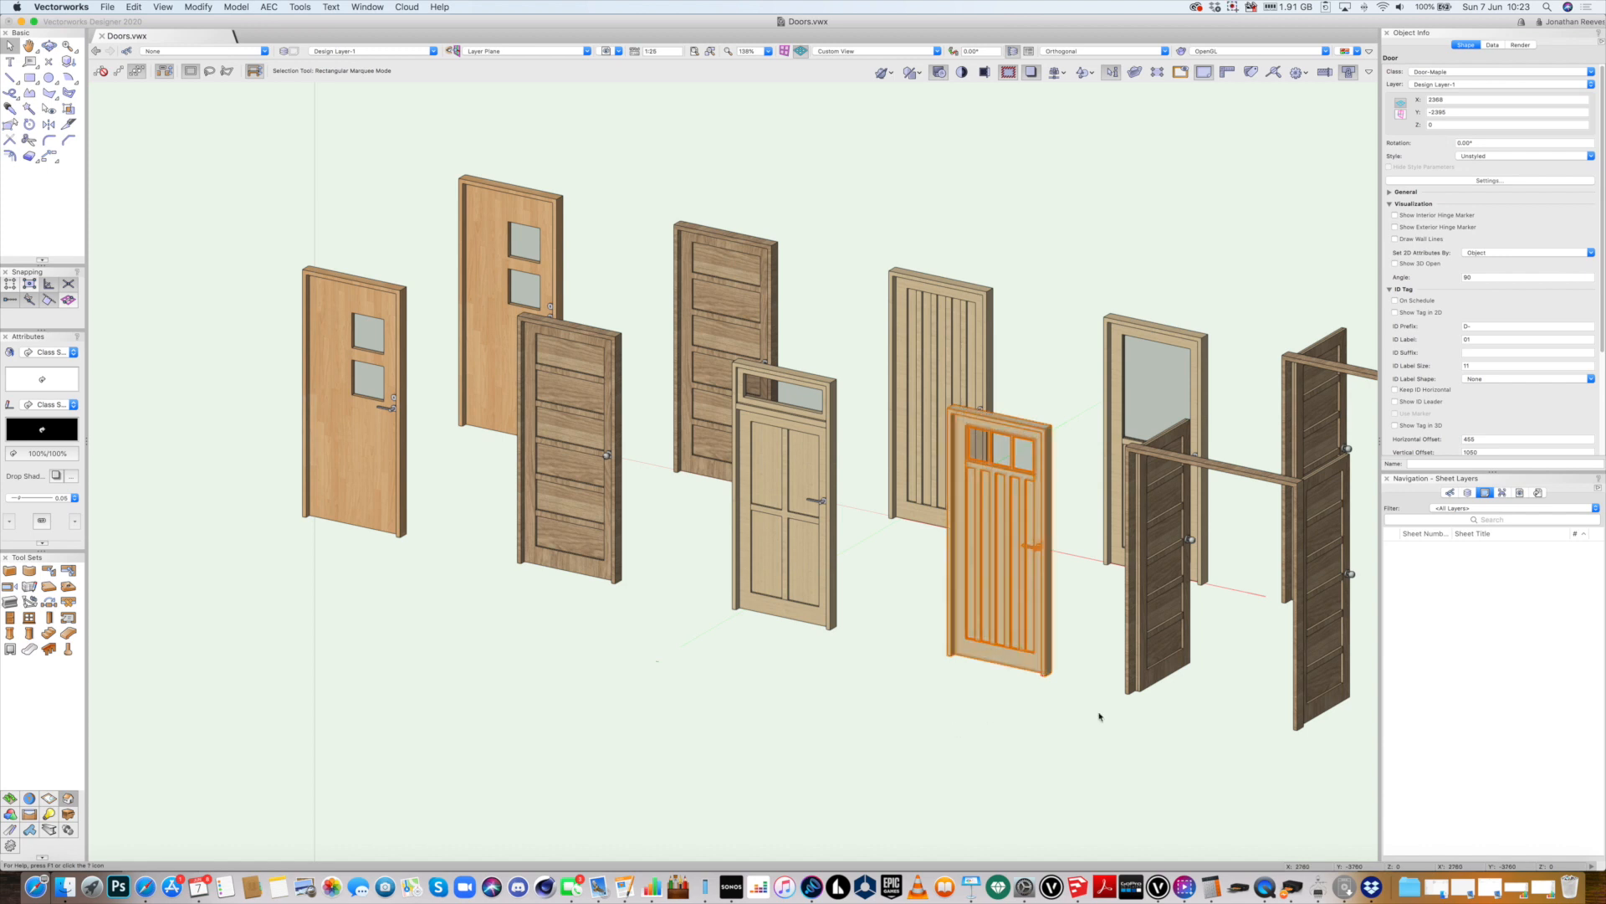
Change the copied oak double door's Configuration to Swing Complex with the OXO Operation
{"action": "left_click", "coordinate": [1152, 690]}
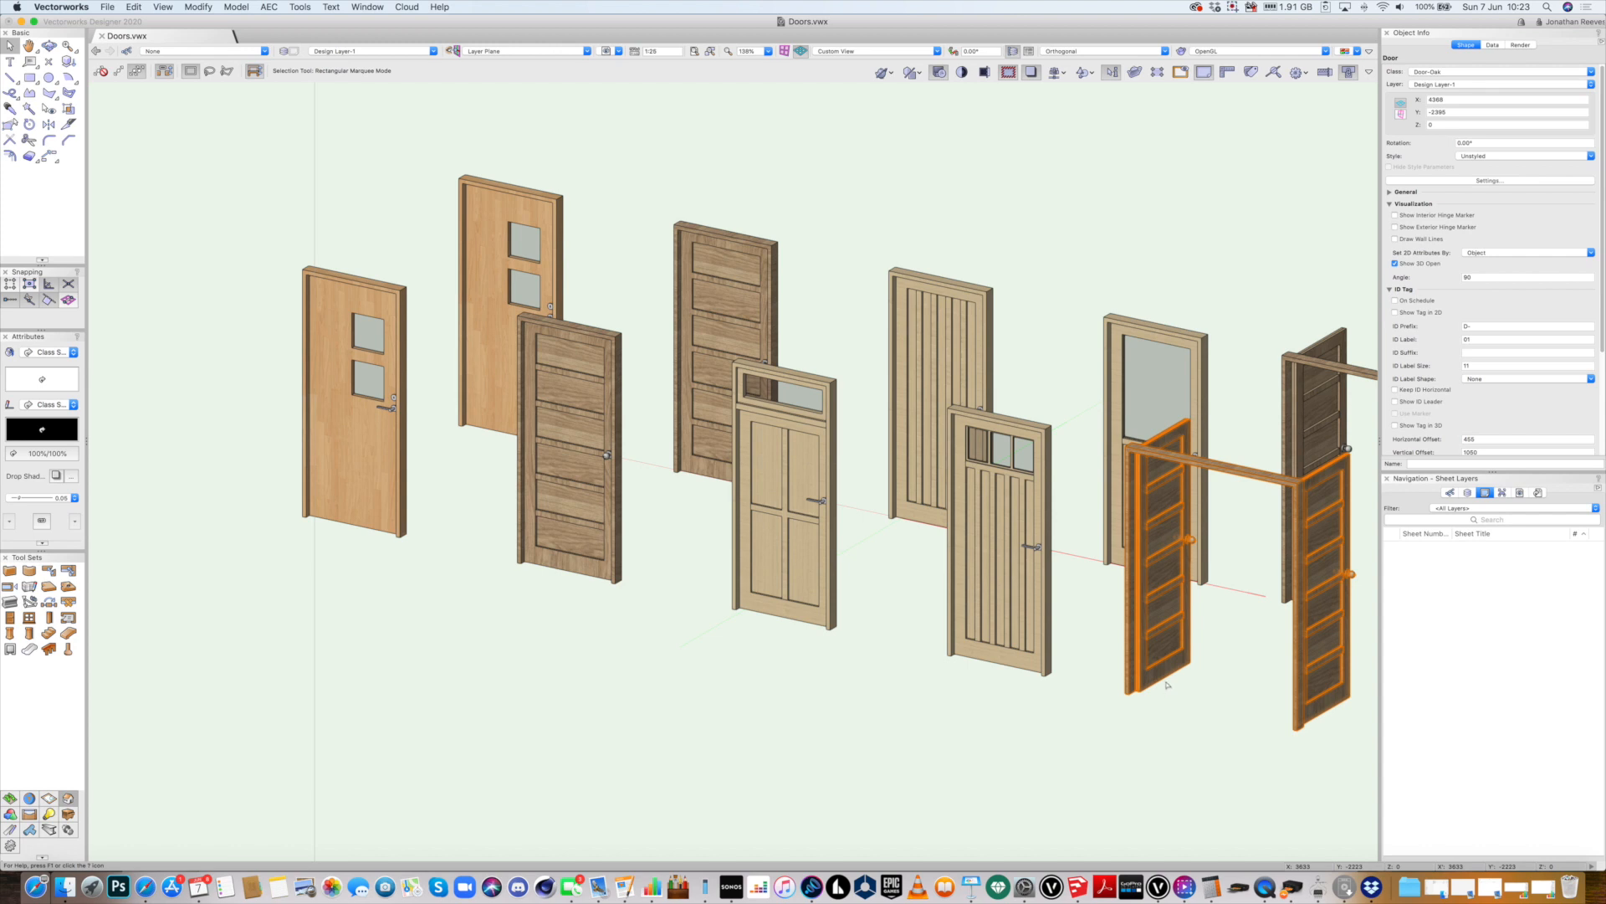
{"action": "double_click", "coordinate": [1167, 684]}
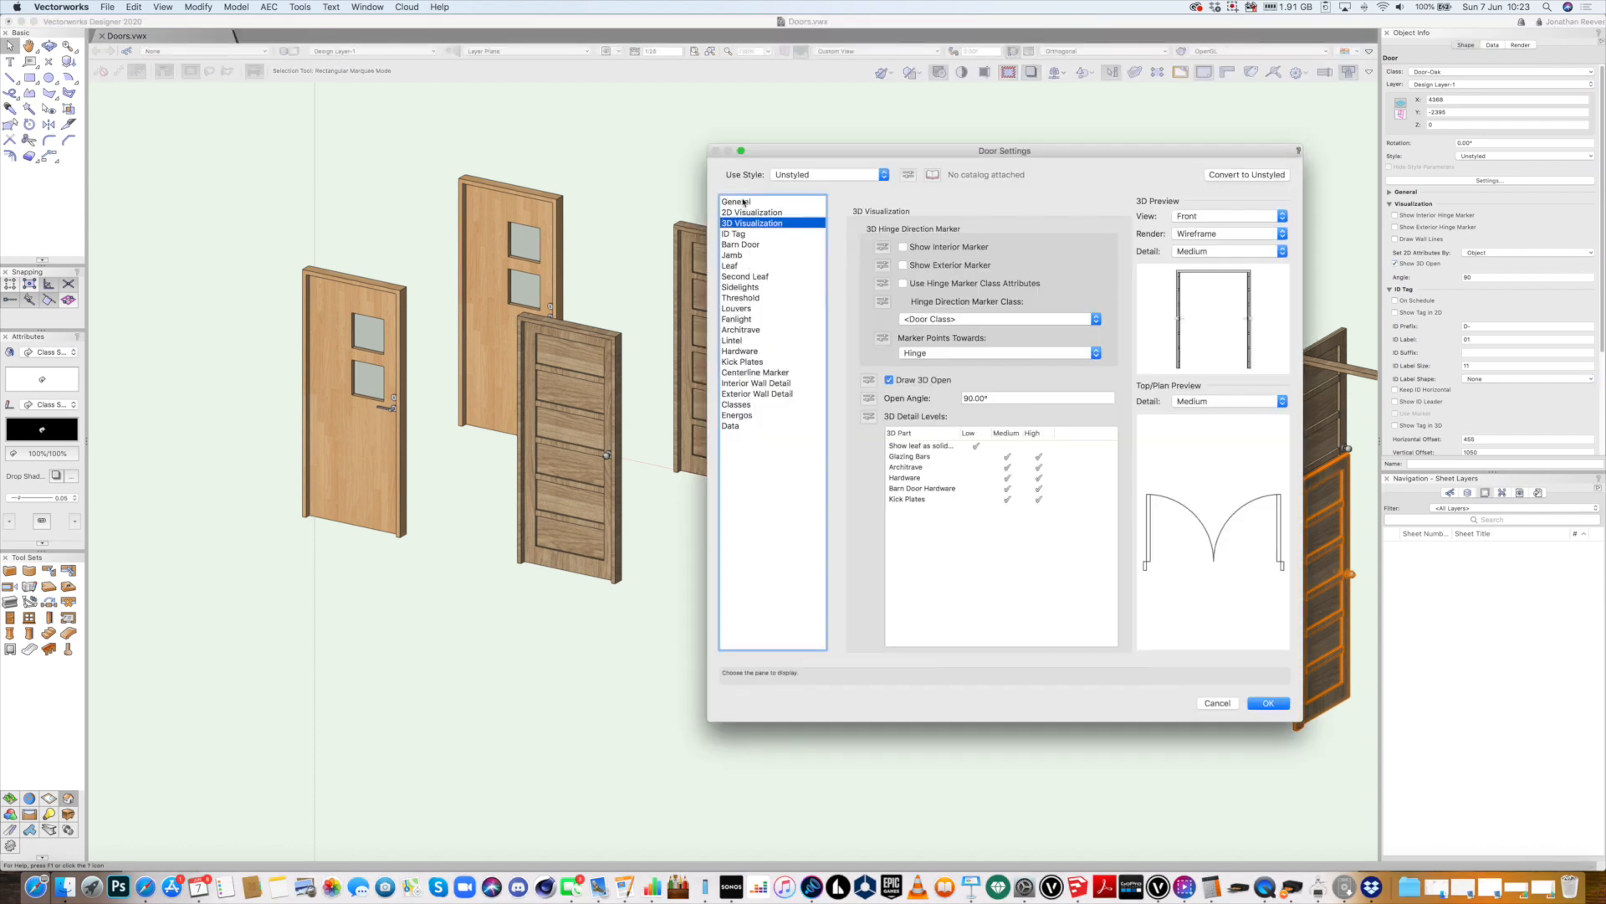
{"action": "left_click", "coordinate": [1024, 445]}
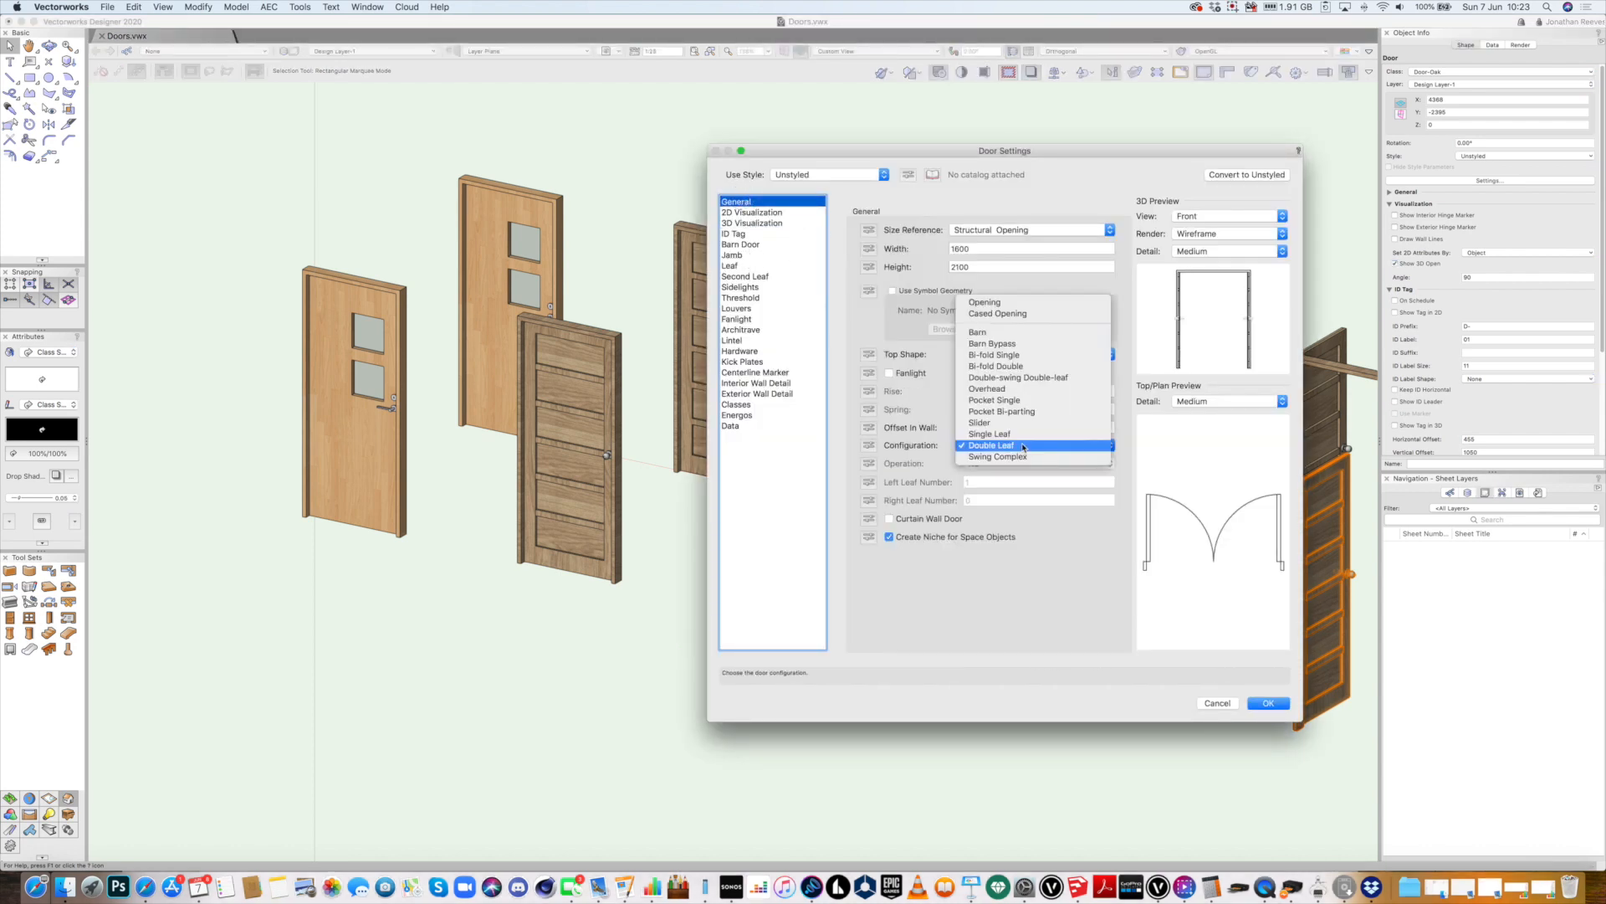
{"action": "left_click", "coordinate": [1022, 457]}
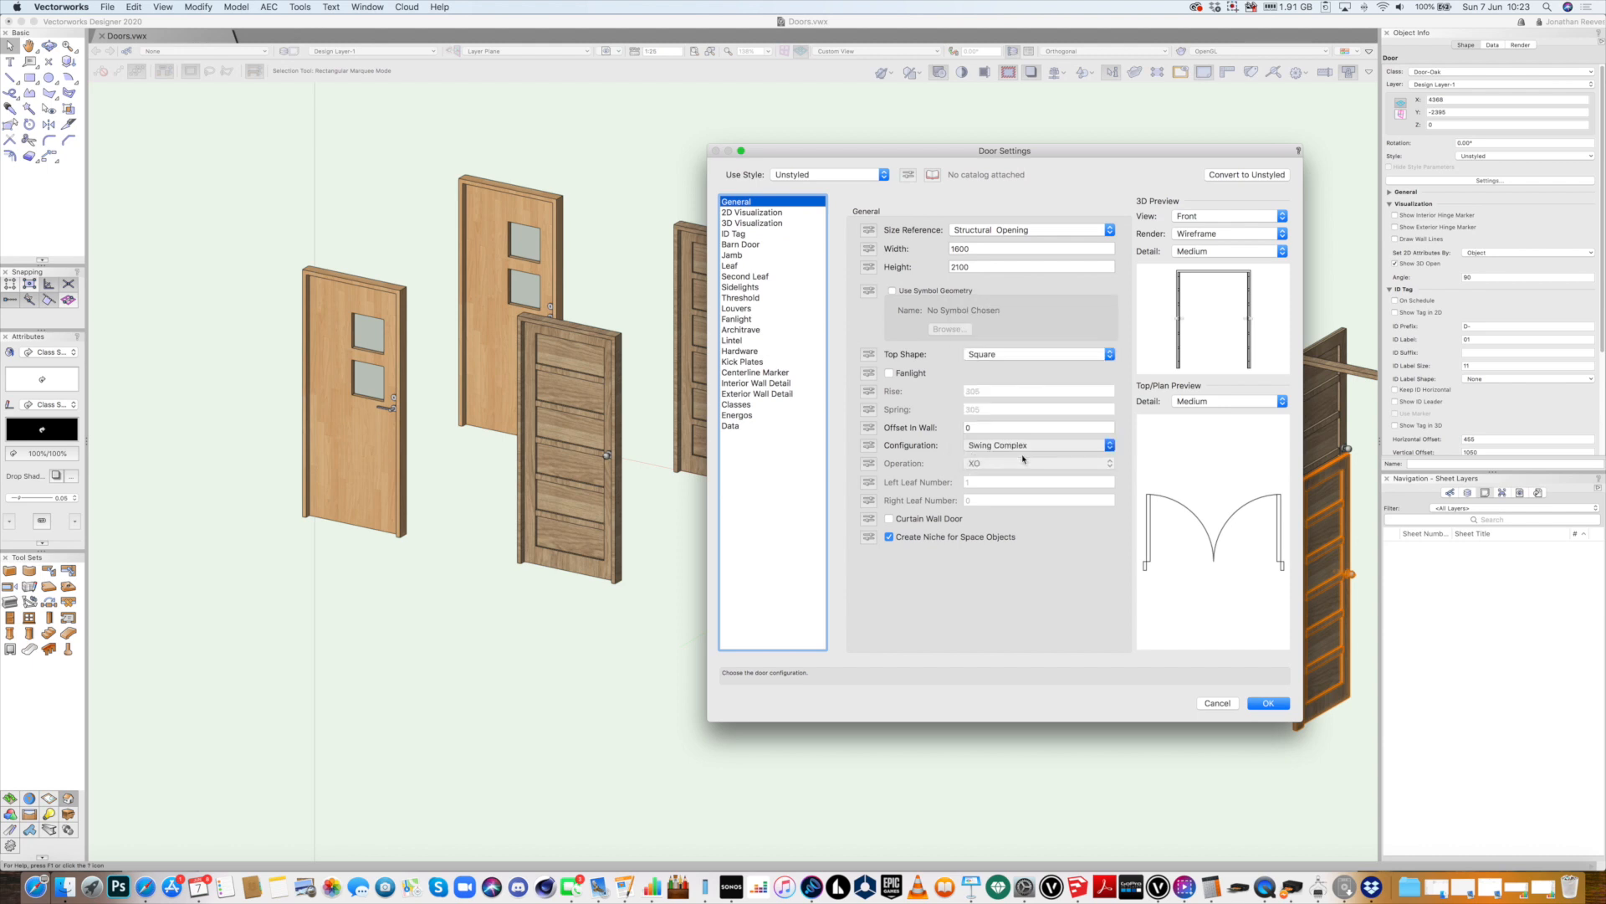
{"action": "left_click", "coordinate": [1022, 445]}
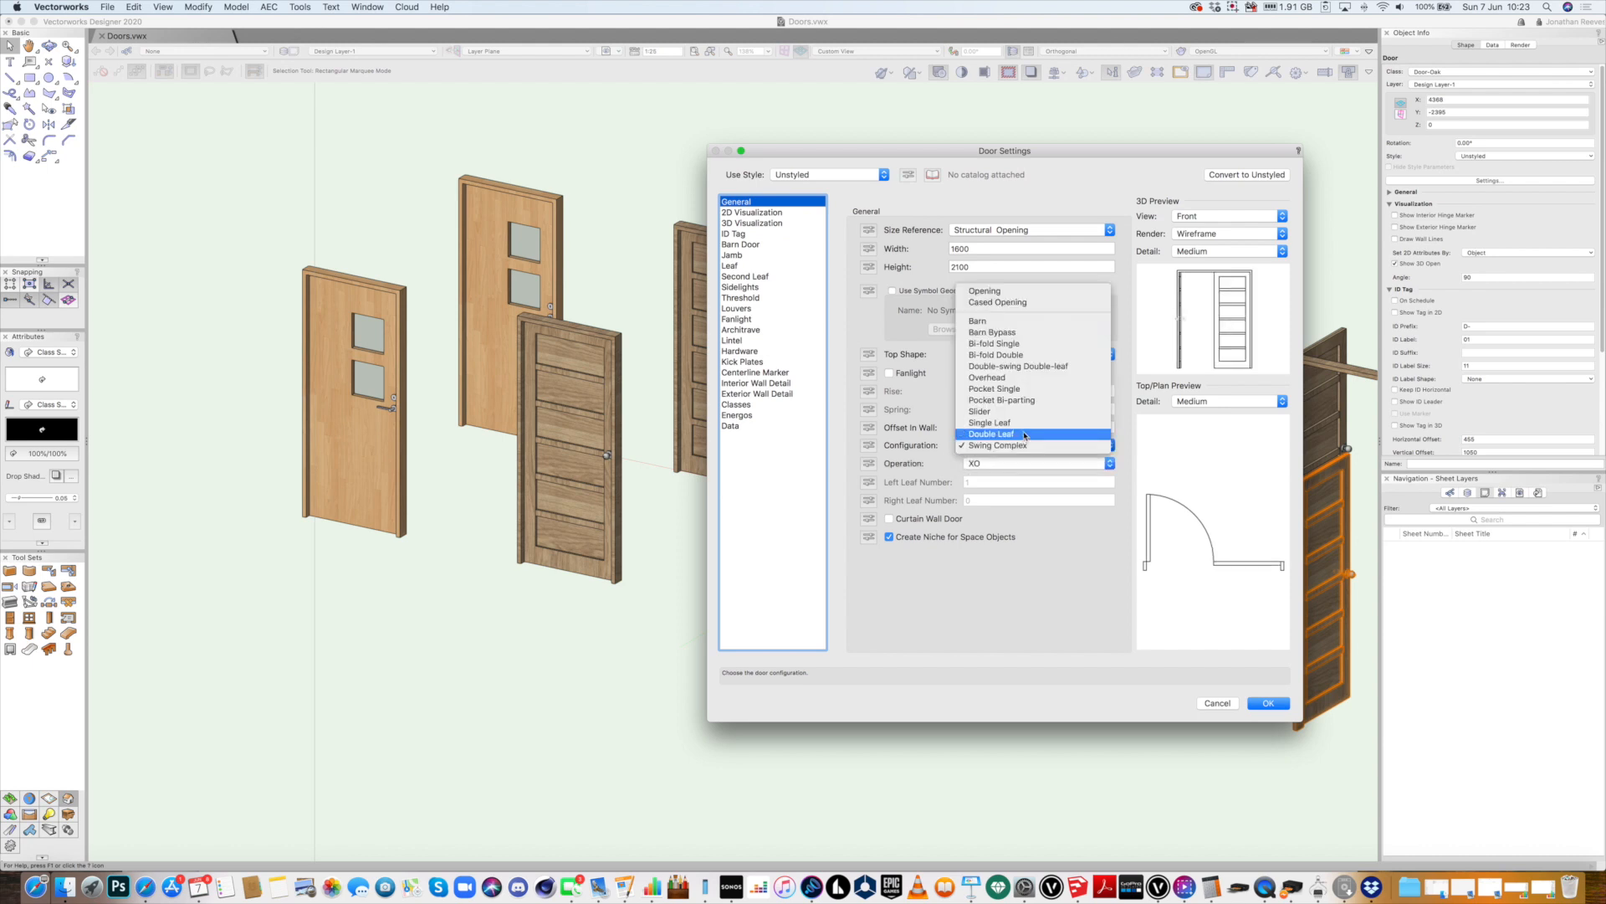
{"action": "left_click", "coordinate": [1002, 446]}
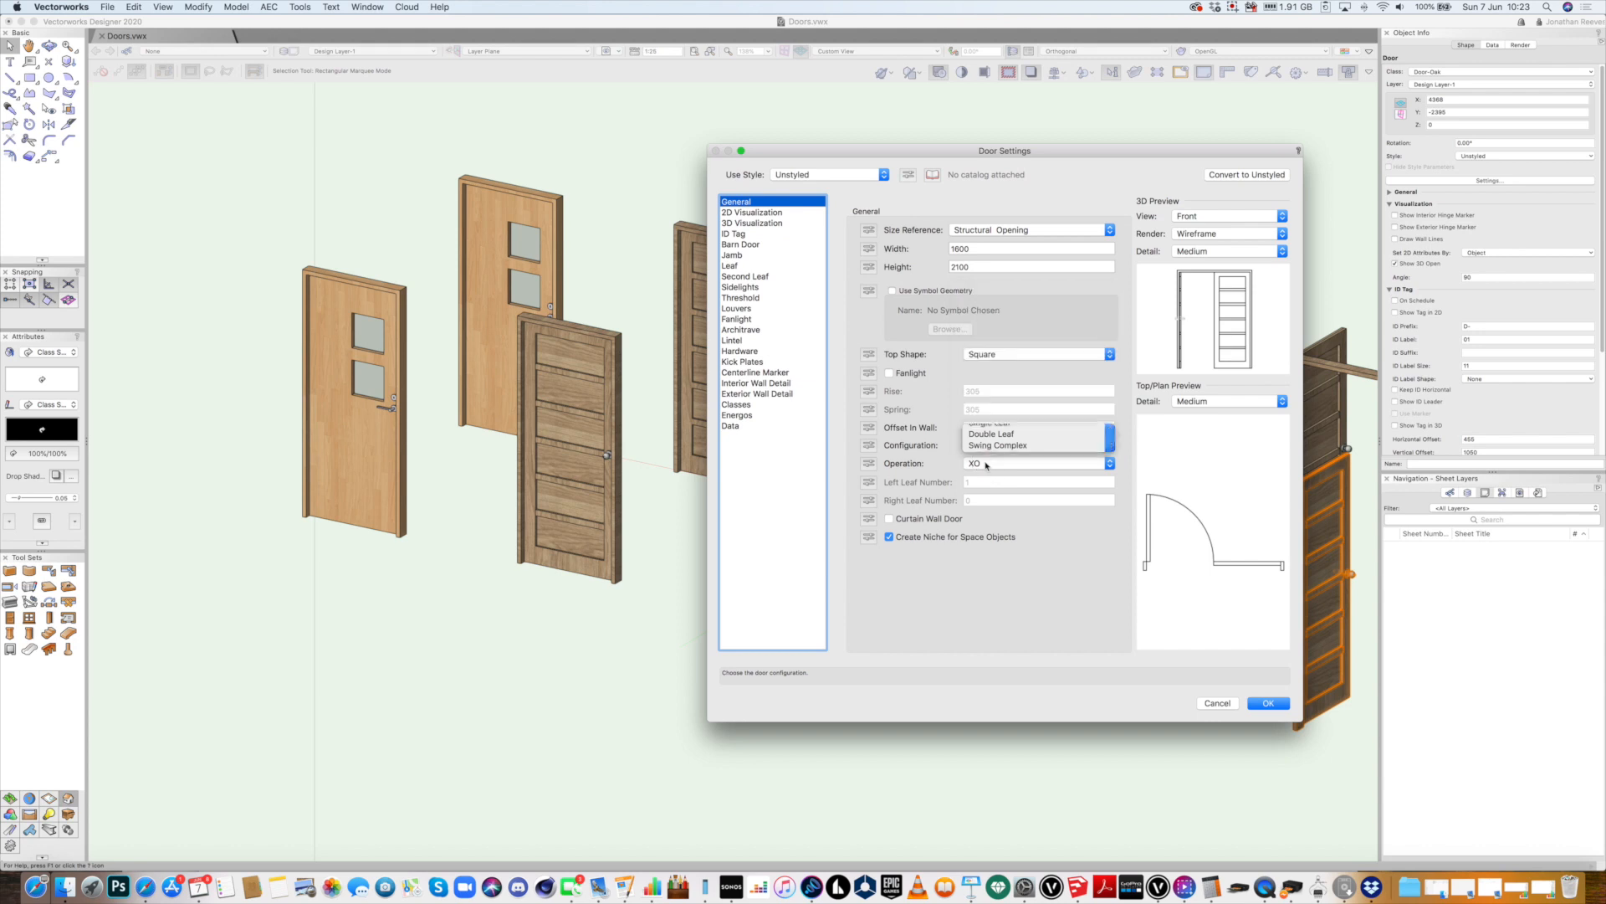
{"action": "left_click", "coordinate": [996, 465]}
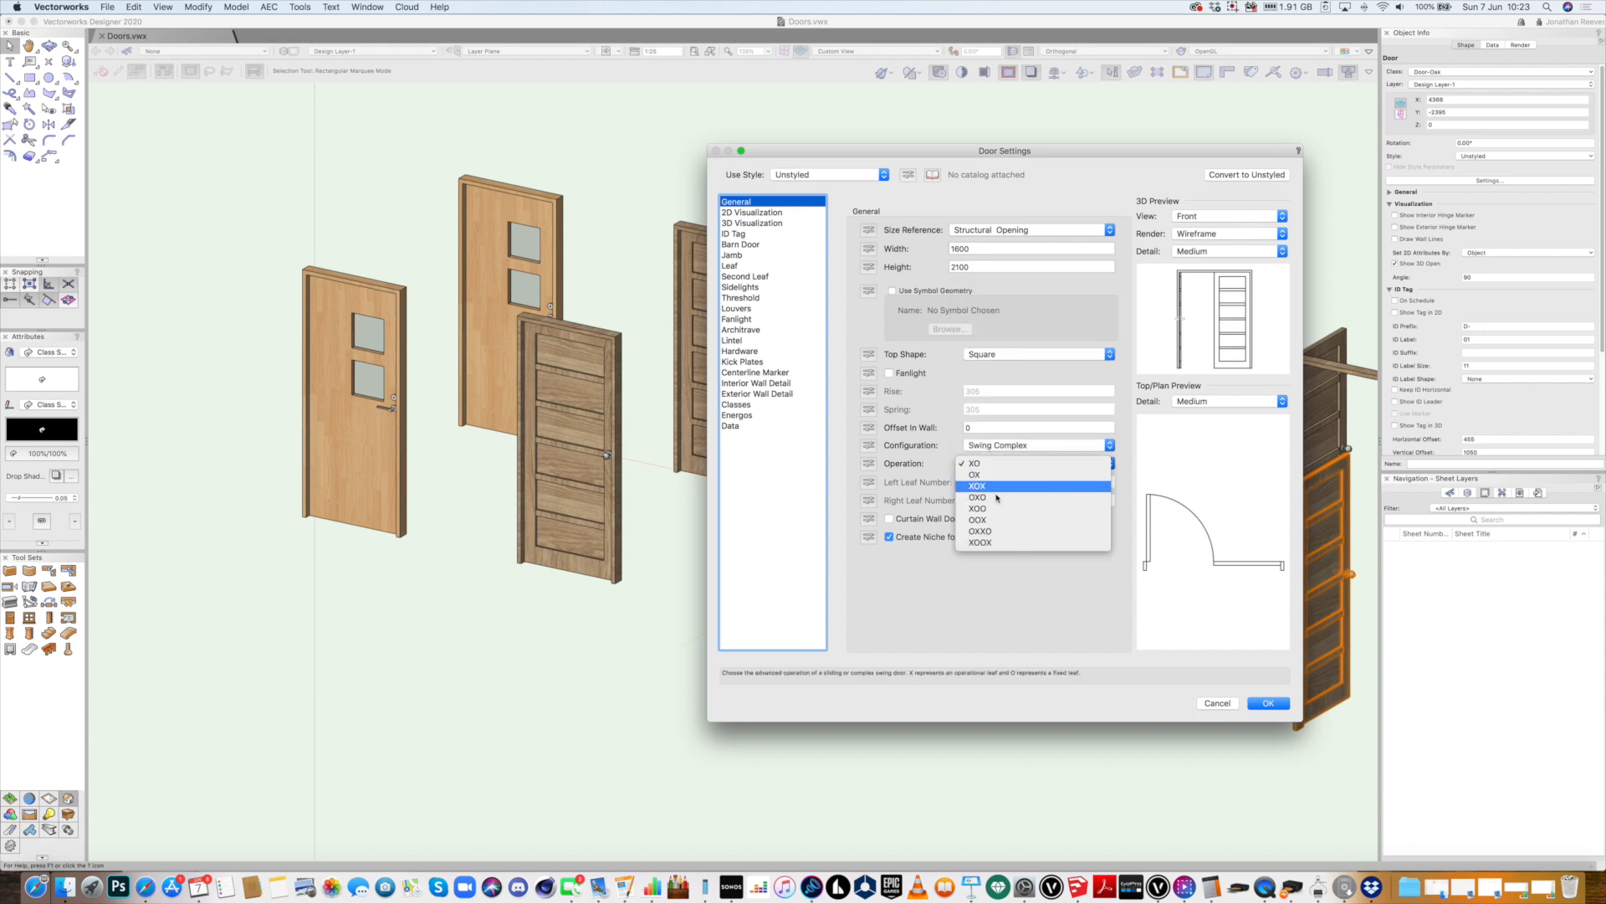
{"action": "left_click", "coordinate": [997, 498]}
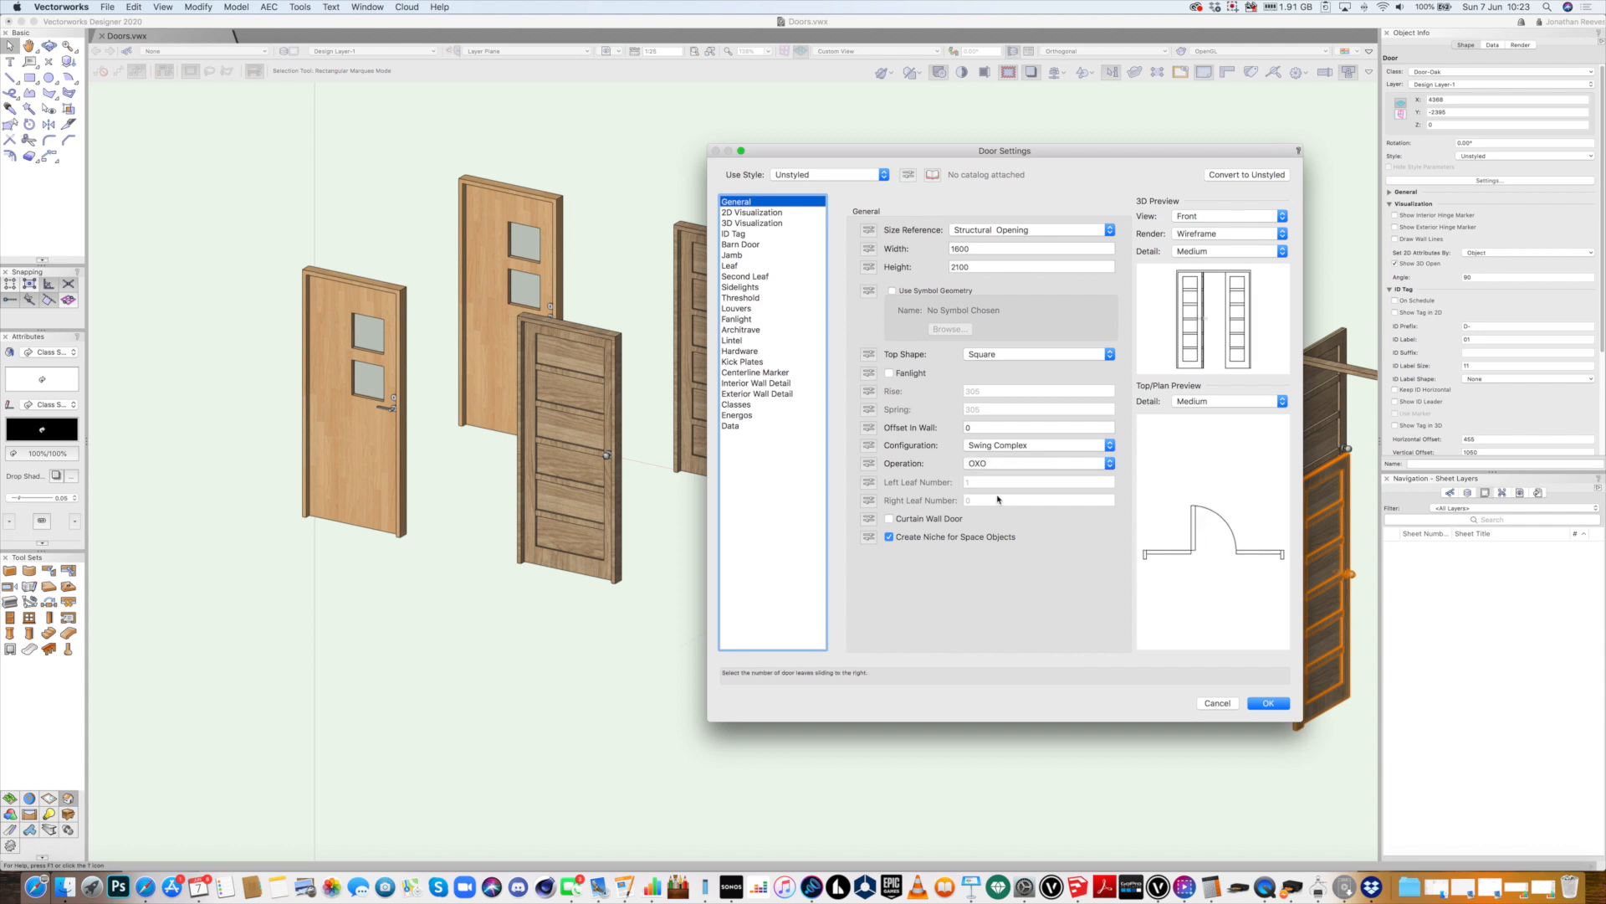
Set the OXO door's Width to 2400 and apply the settings
{"action": "left_click", "coordinate": [948, 249]}
{"action": "double_click", "coordinate": [976, 249]}
{"action": "type", "text": "24"}
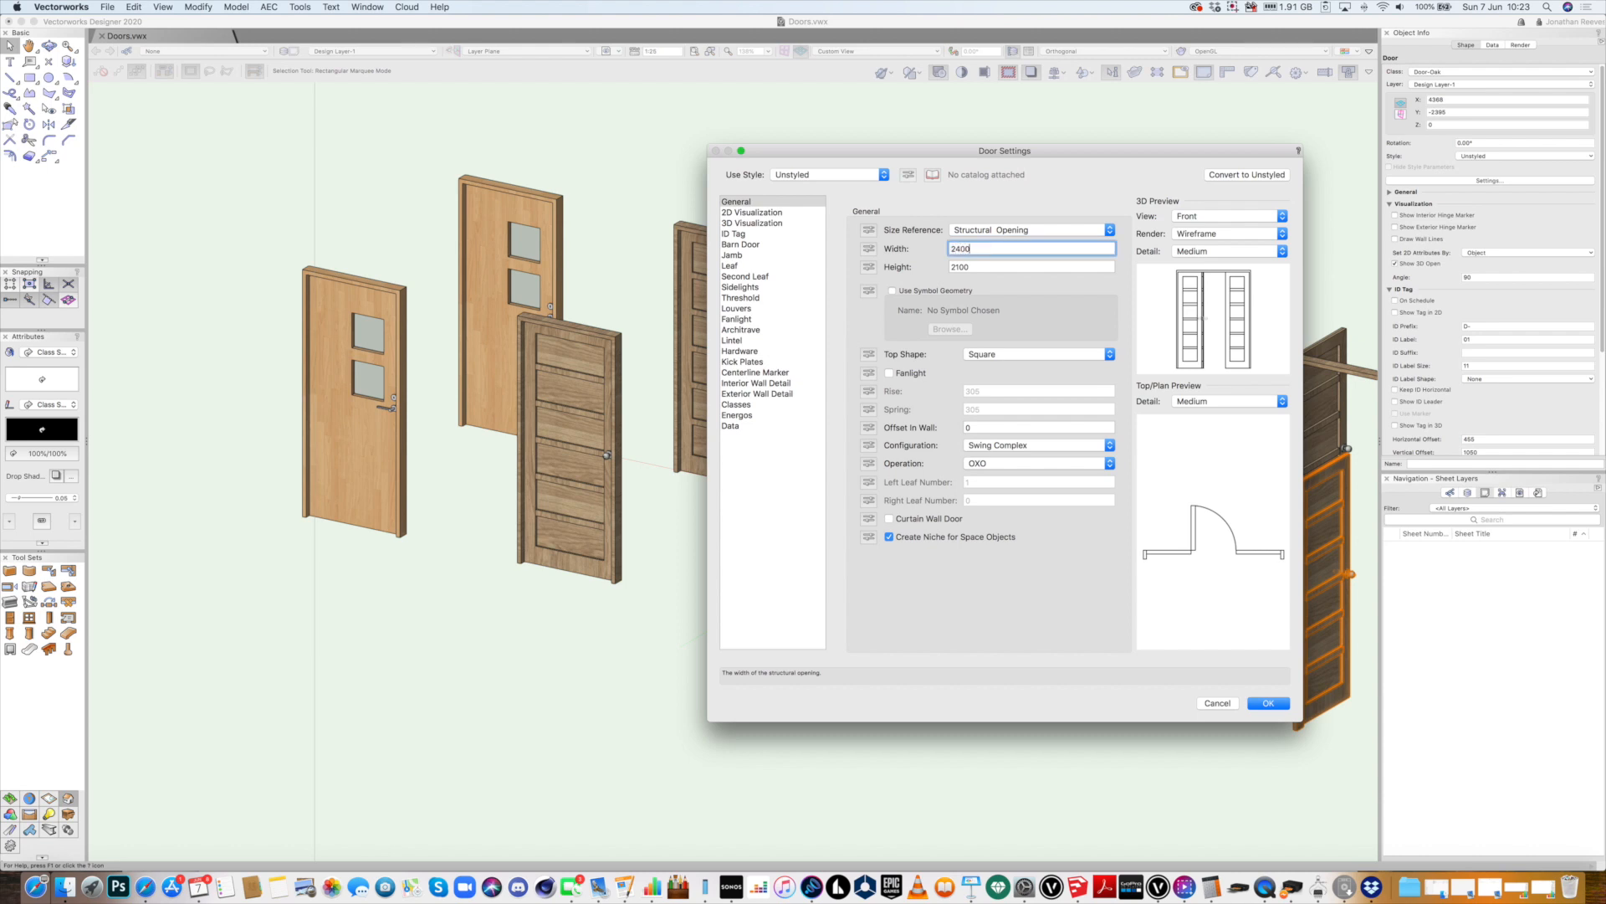
{"action": "type", "text": "00"}
{"action": "key", "text": "Return"}
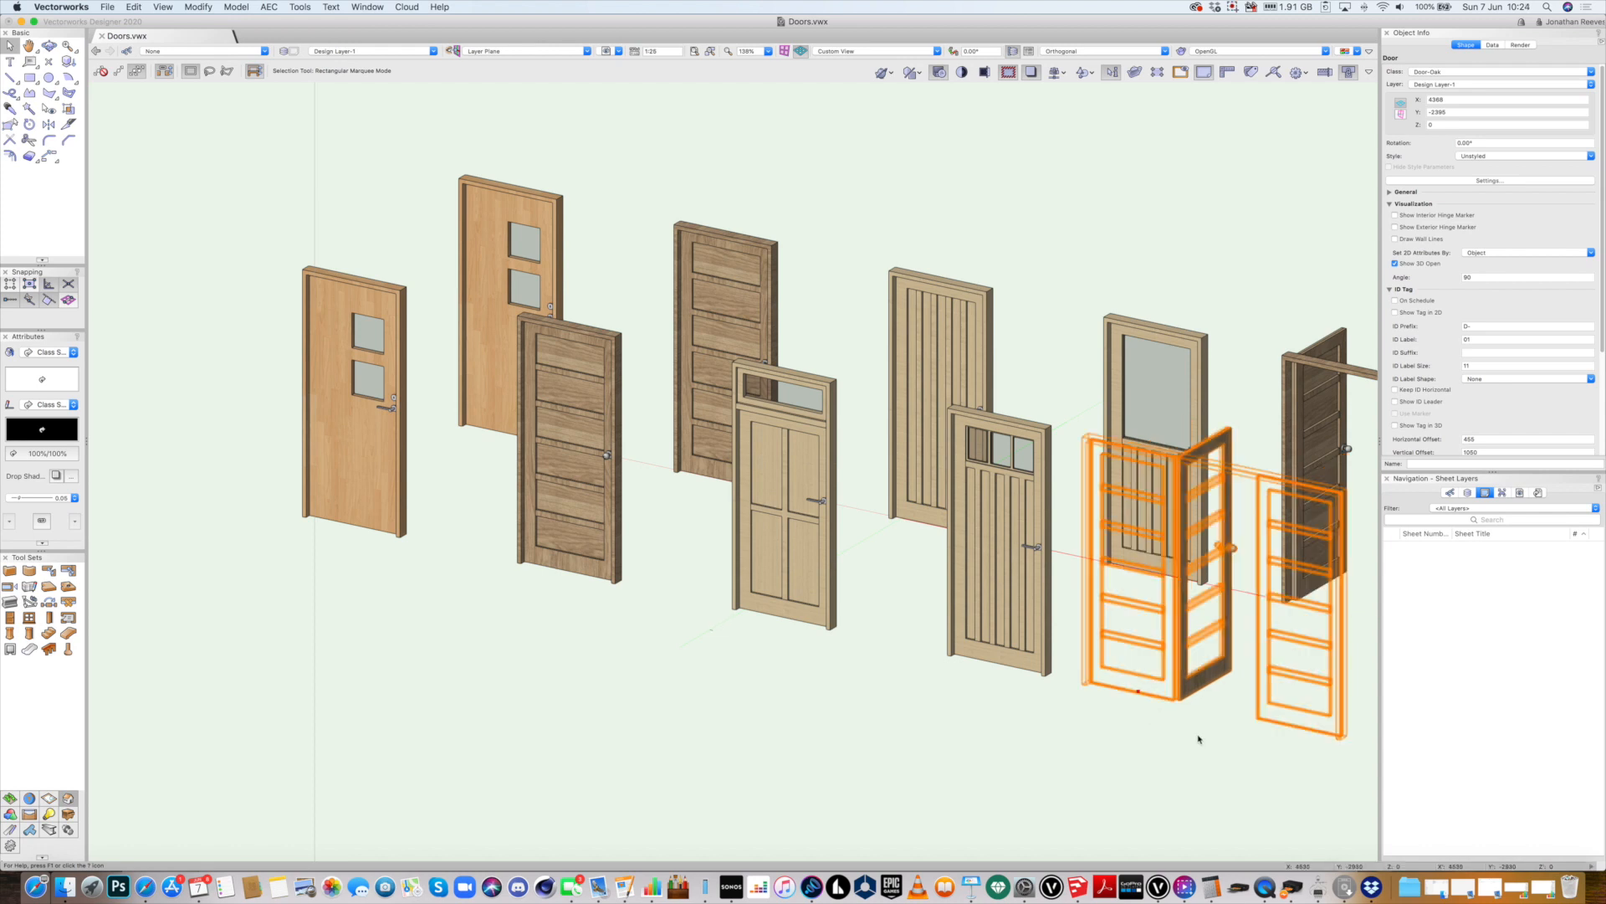
{"action": "middle_click_drag", "start_coordinate": [1197, 731], "coordinate": [896, 592]}
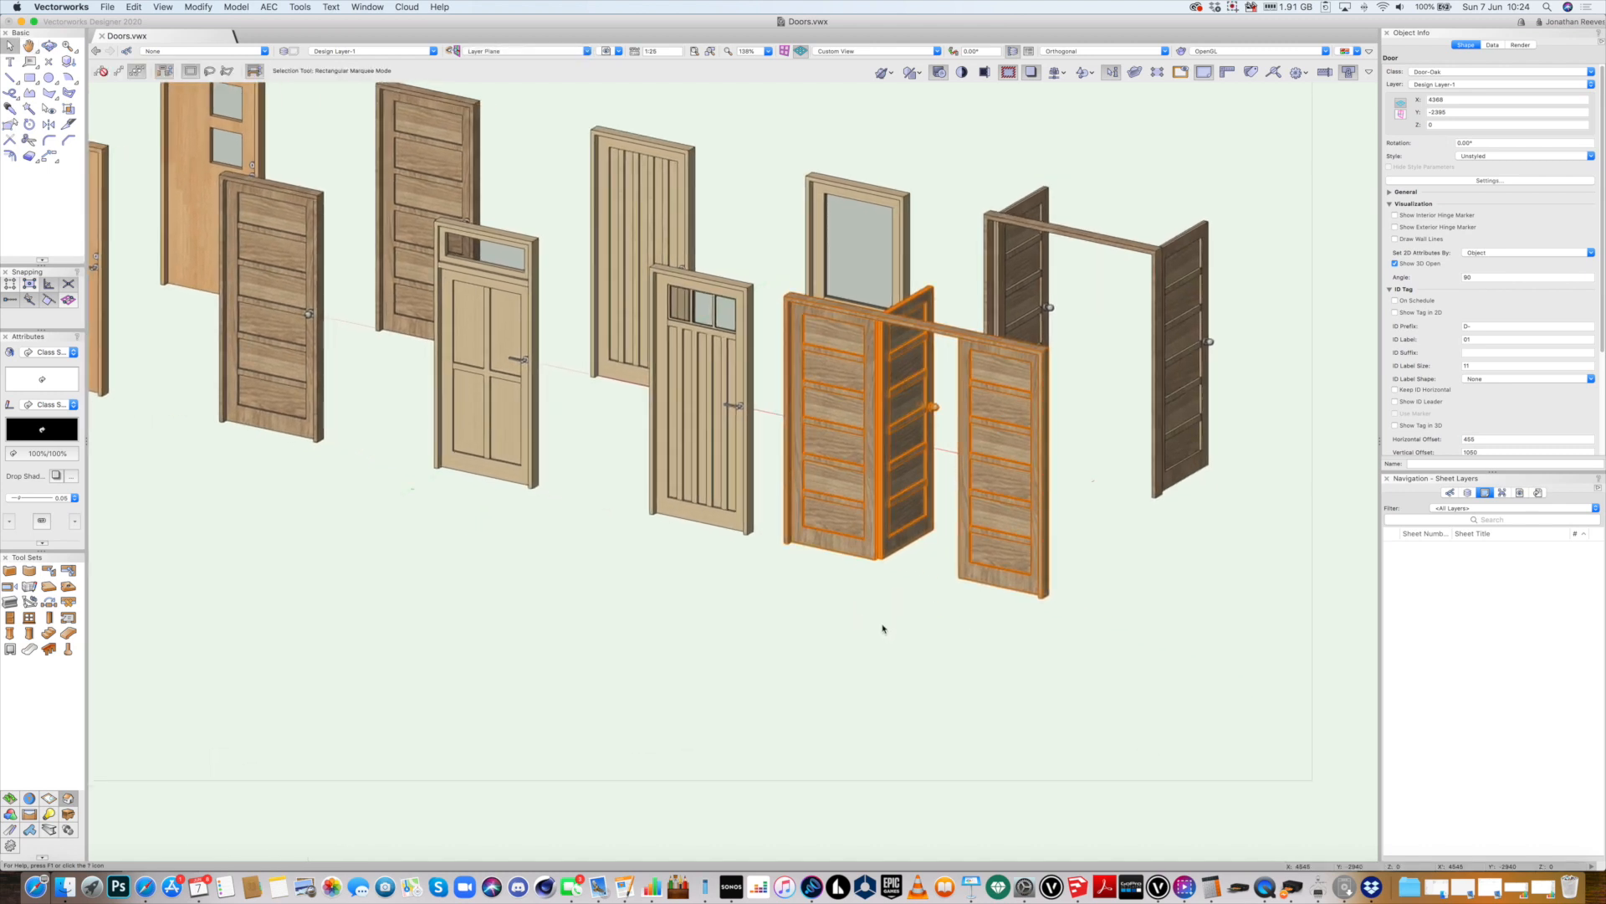
{"action": "key", "text": "super+5"}
{"action": "key", "text": "super+4"}
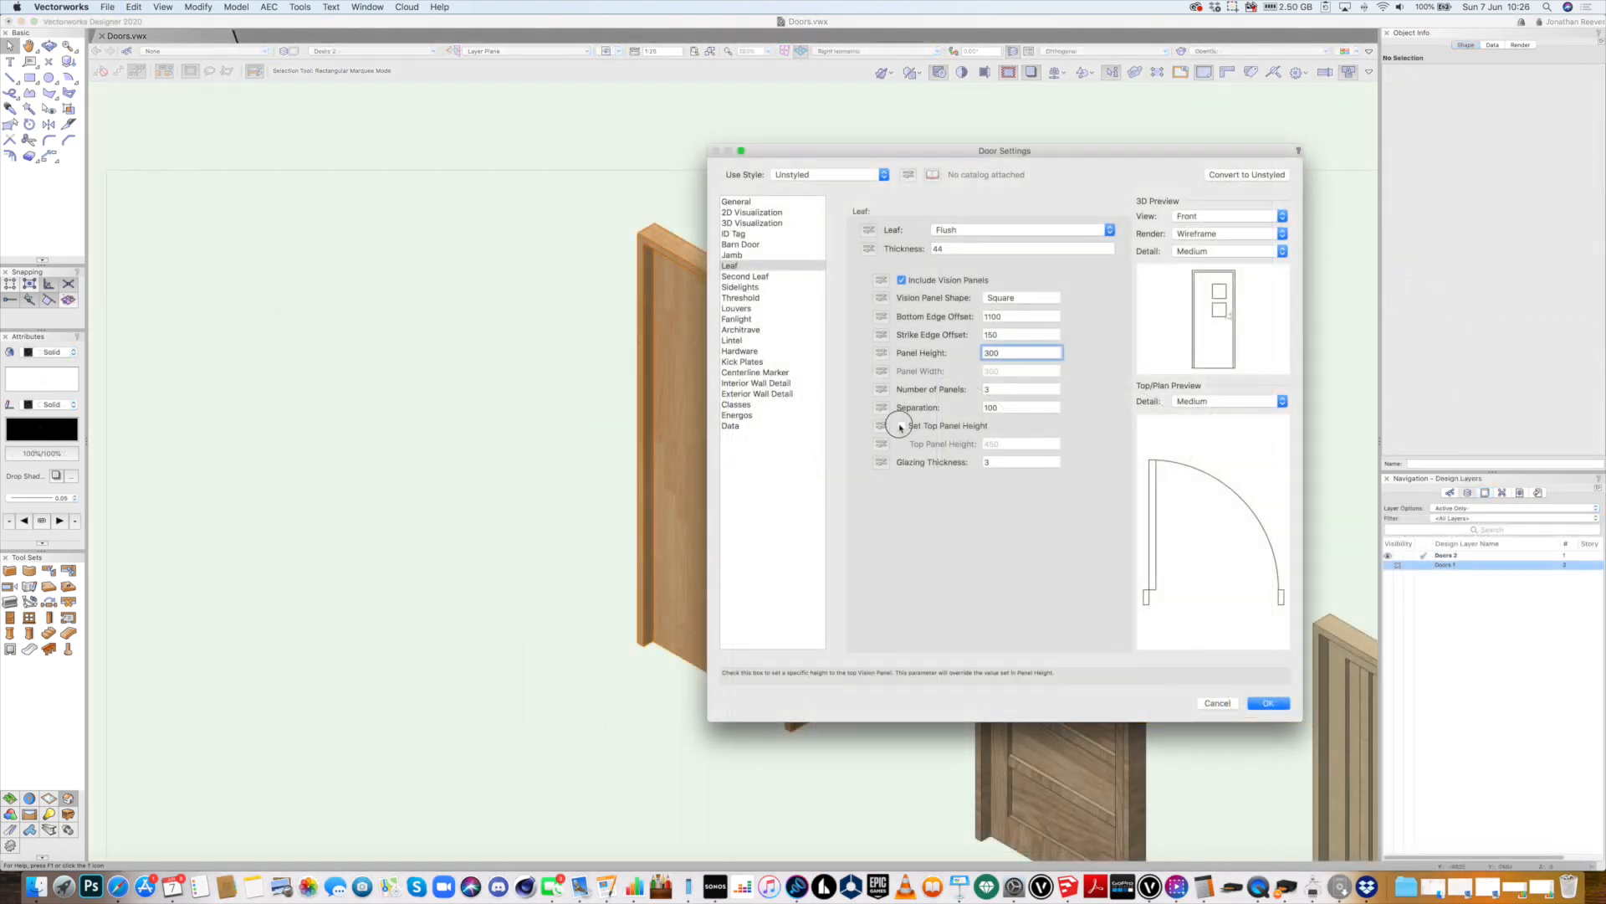
Change the flush door's Vision Panel Shape from square to round, leaving Set Top Panel Height off, and apply the settings
{"action": "left_click", "coordinate": [901, 426]}
{"action": "left_click", "coordinate": [901, 426]}
{"action": "left_click", "coordinate": [1018, 300]}
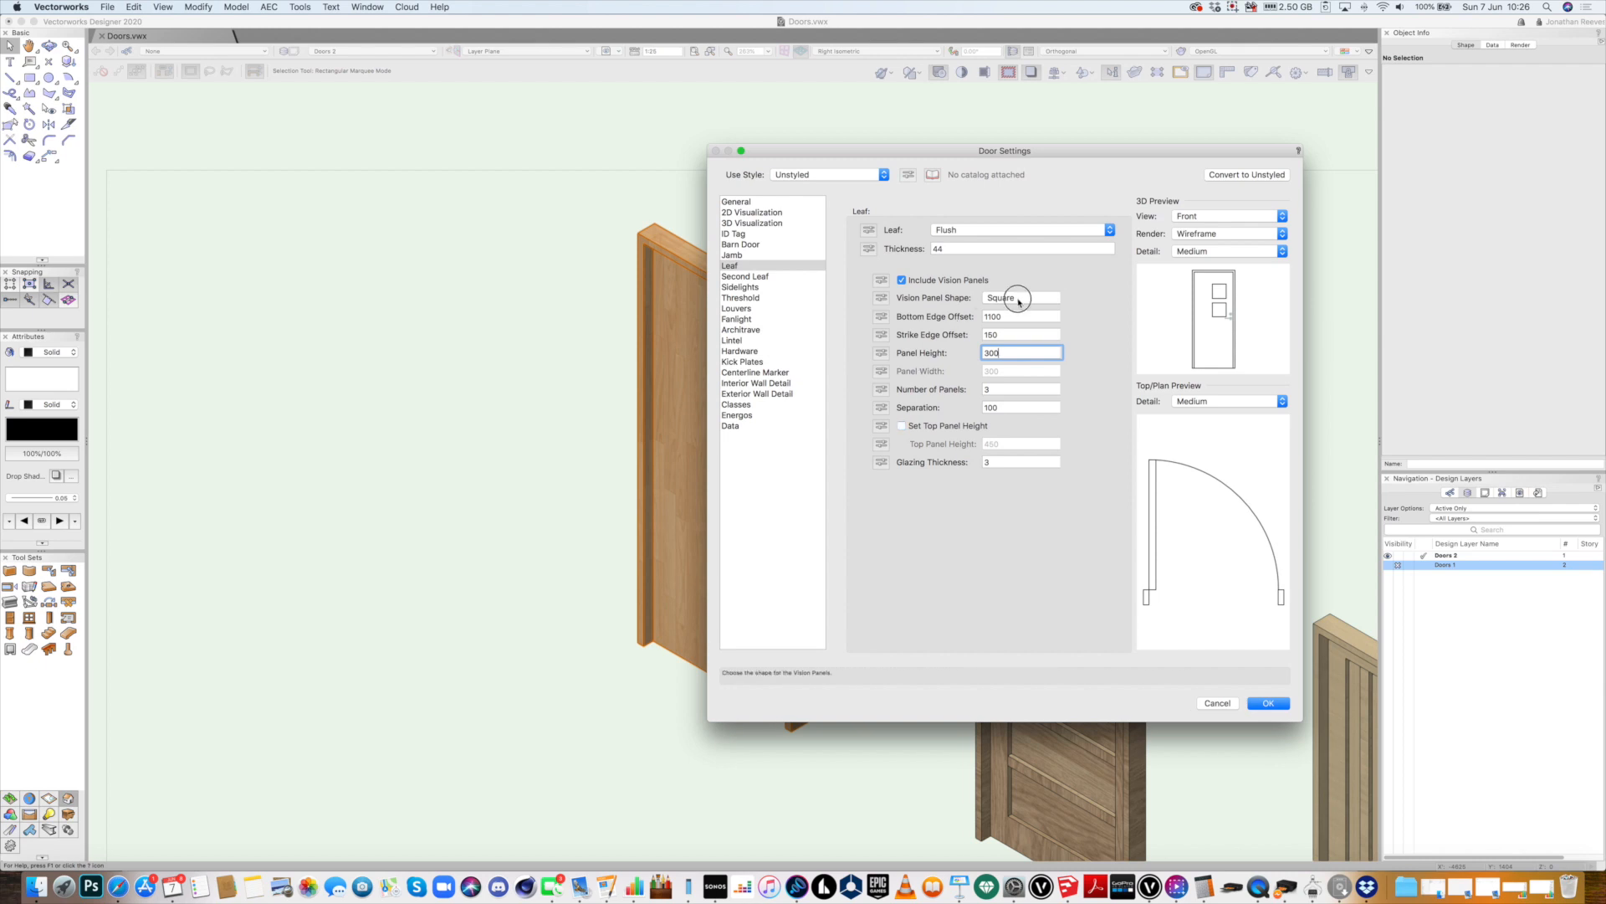
{"action": "left_click", "coordinate": [1018, 311]}
{"action": "left_click", "coordinate": [1019, 301]}
{"action": "left_click", "coordinate": [1012, 317]}
{"action": "left_click", "coordinate": [1268, 703]}
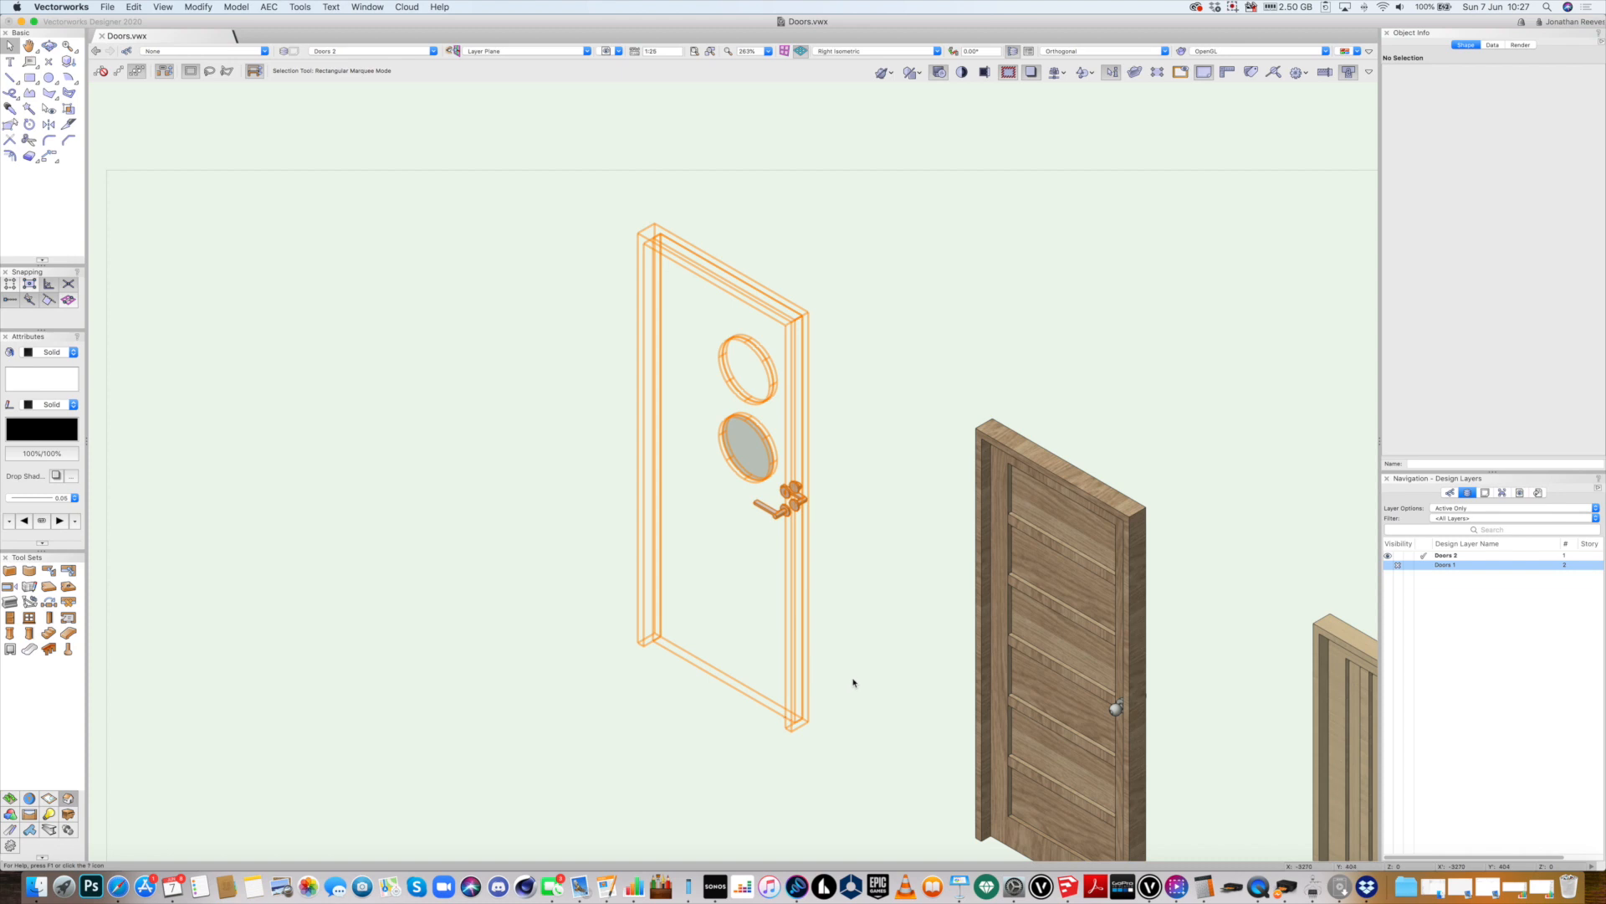
Set the leaf of the oak panel door on the Doors 2 layer to 3 Horizontal Panels
{"action": "left_click", "coordinate": [1109, 630]}
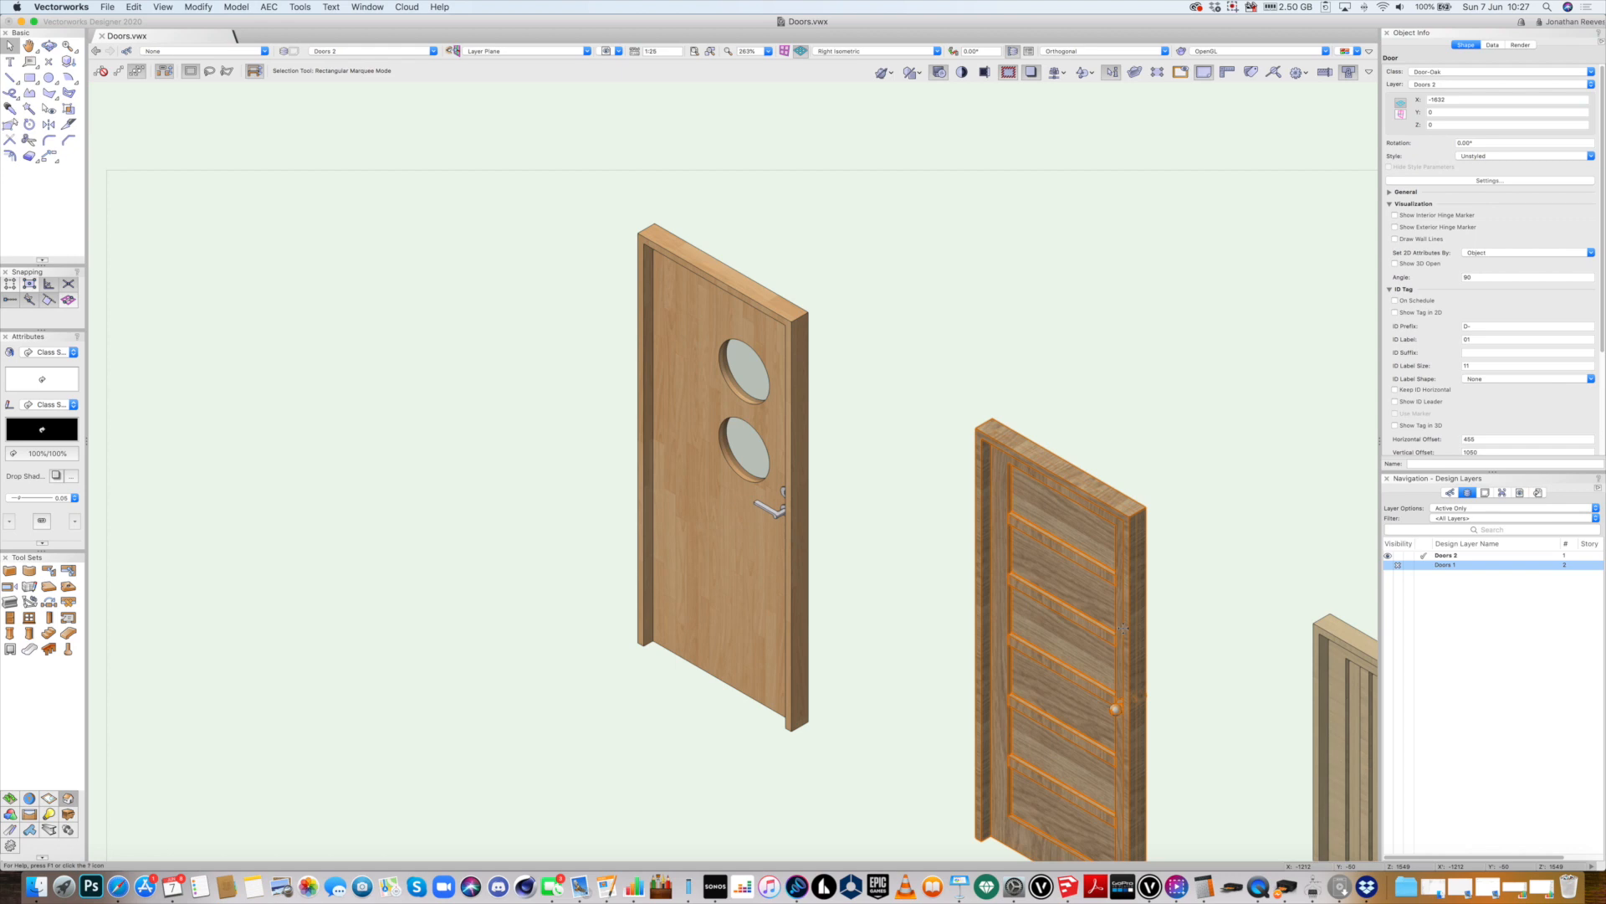
{"action": "double_click", "coordinate": [1122, 627]}
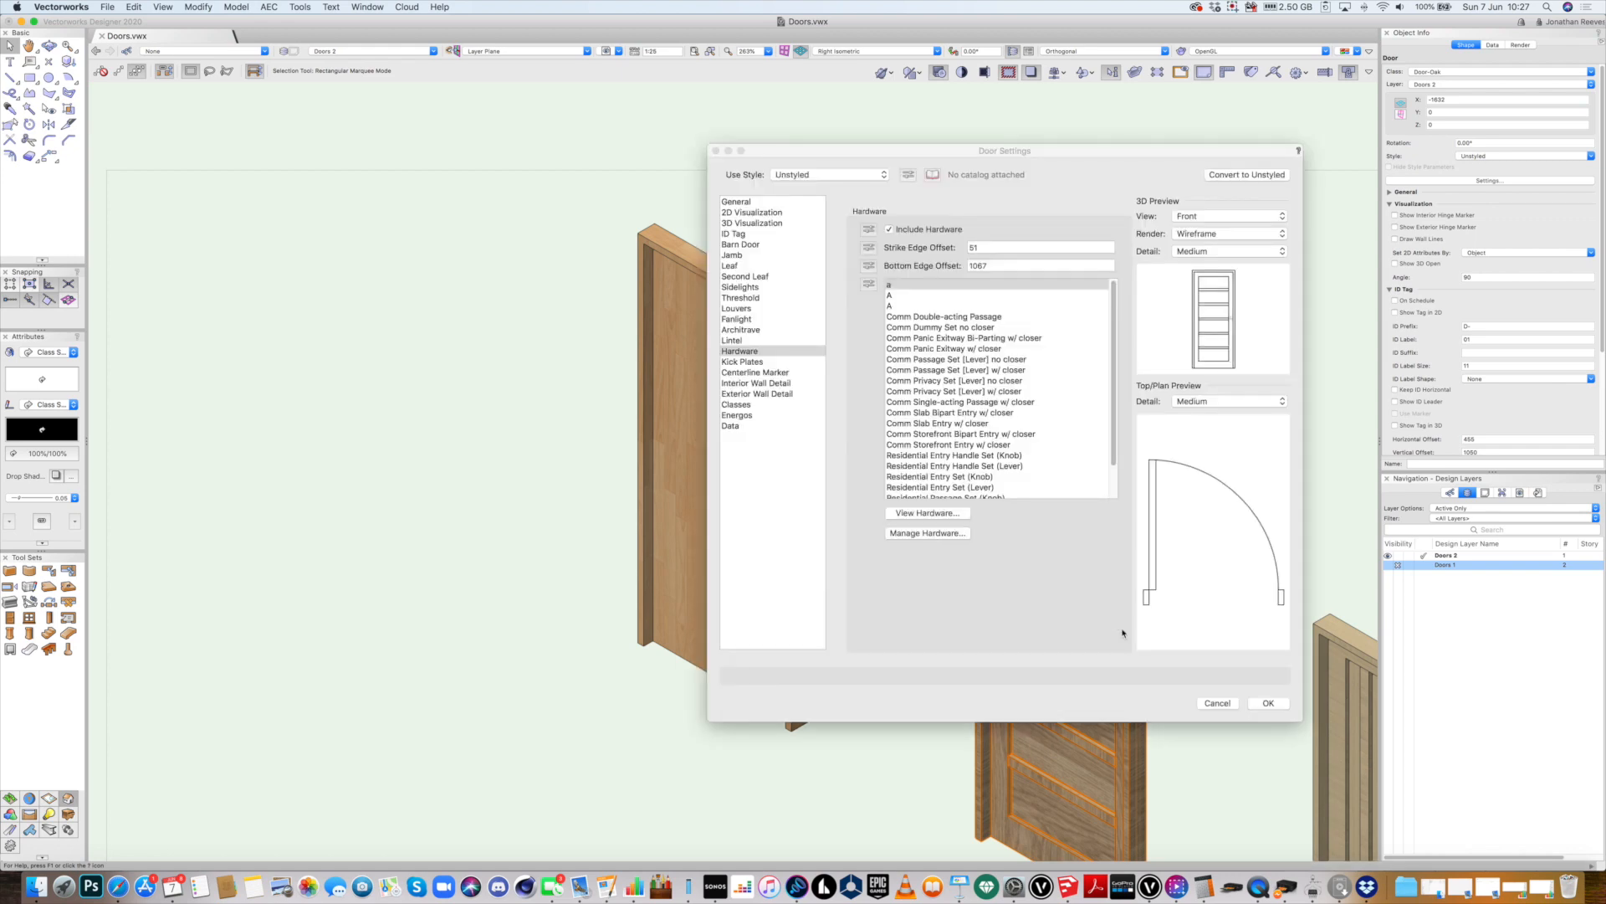
{"action": "left_click", "coordinate": [732, 266]}
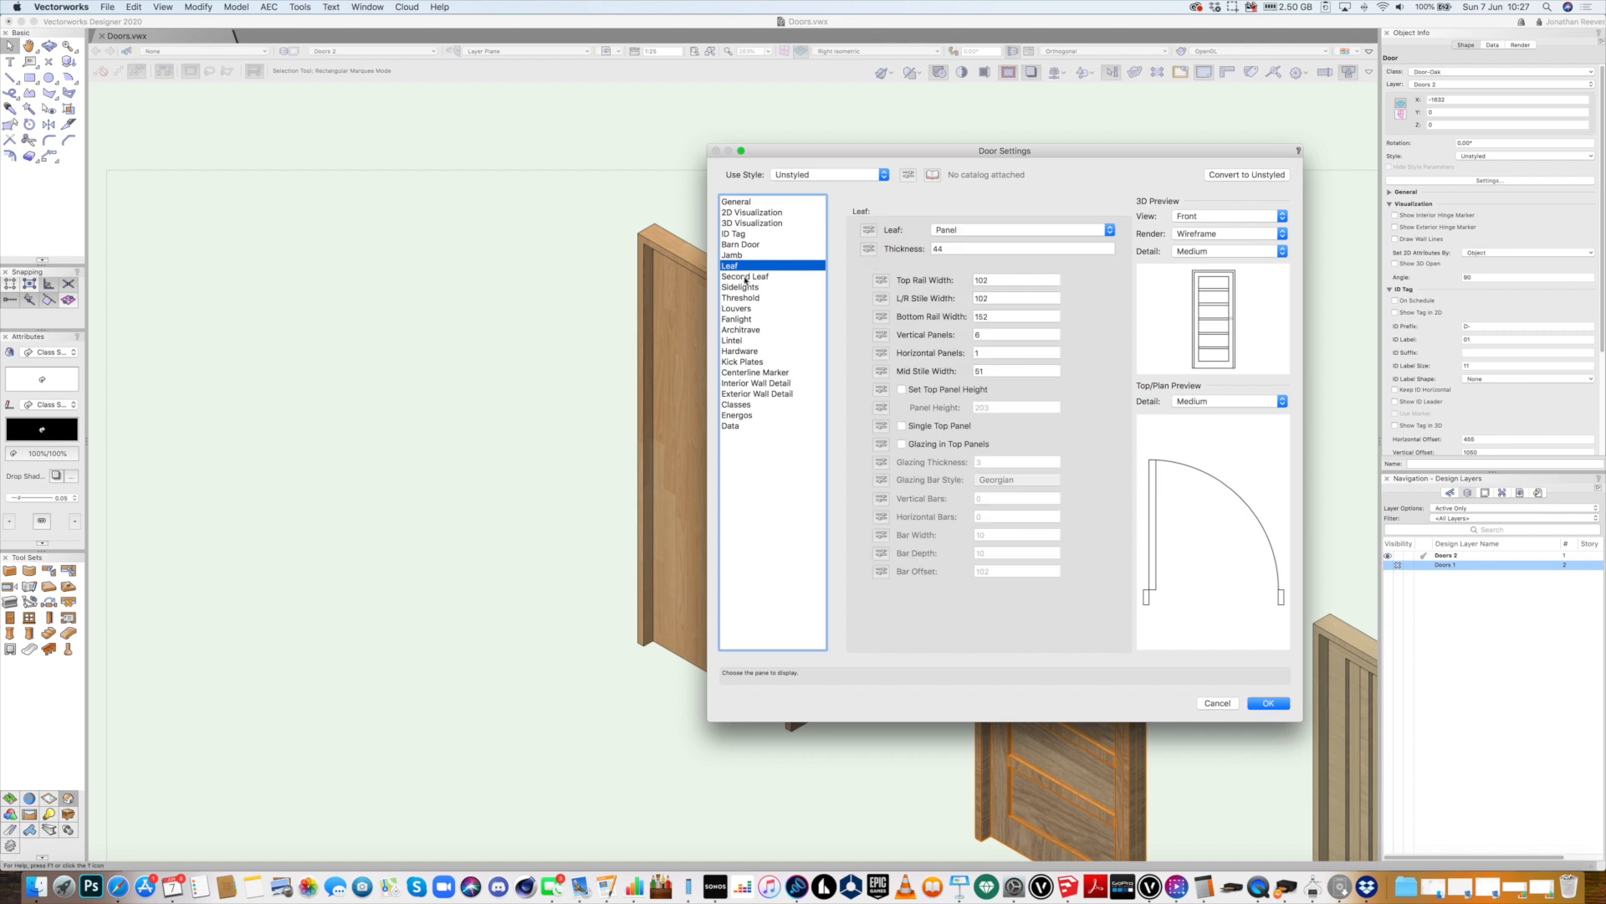
{"action": "double_click", "coordinate": [973, 352]}
{"action": "type", "text": "3"}
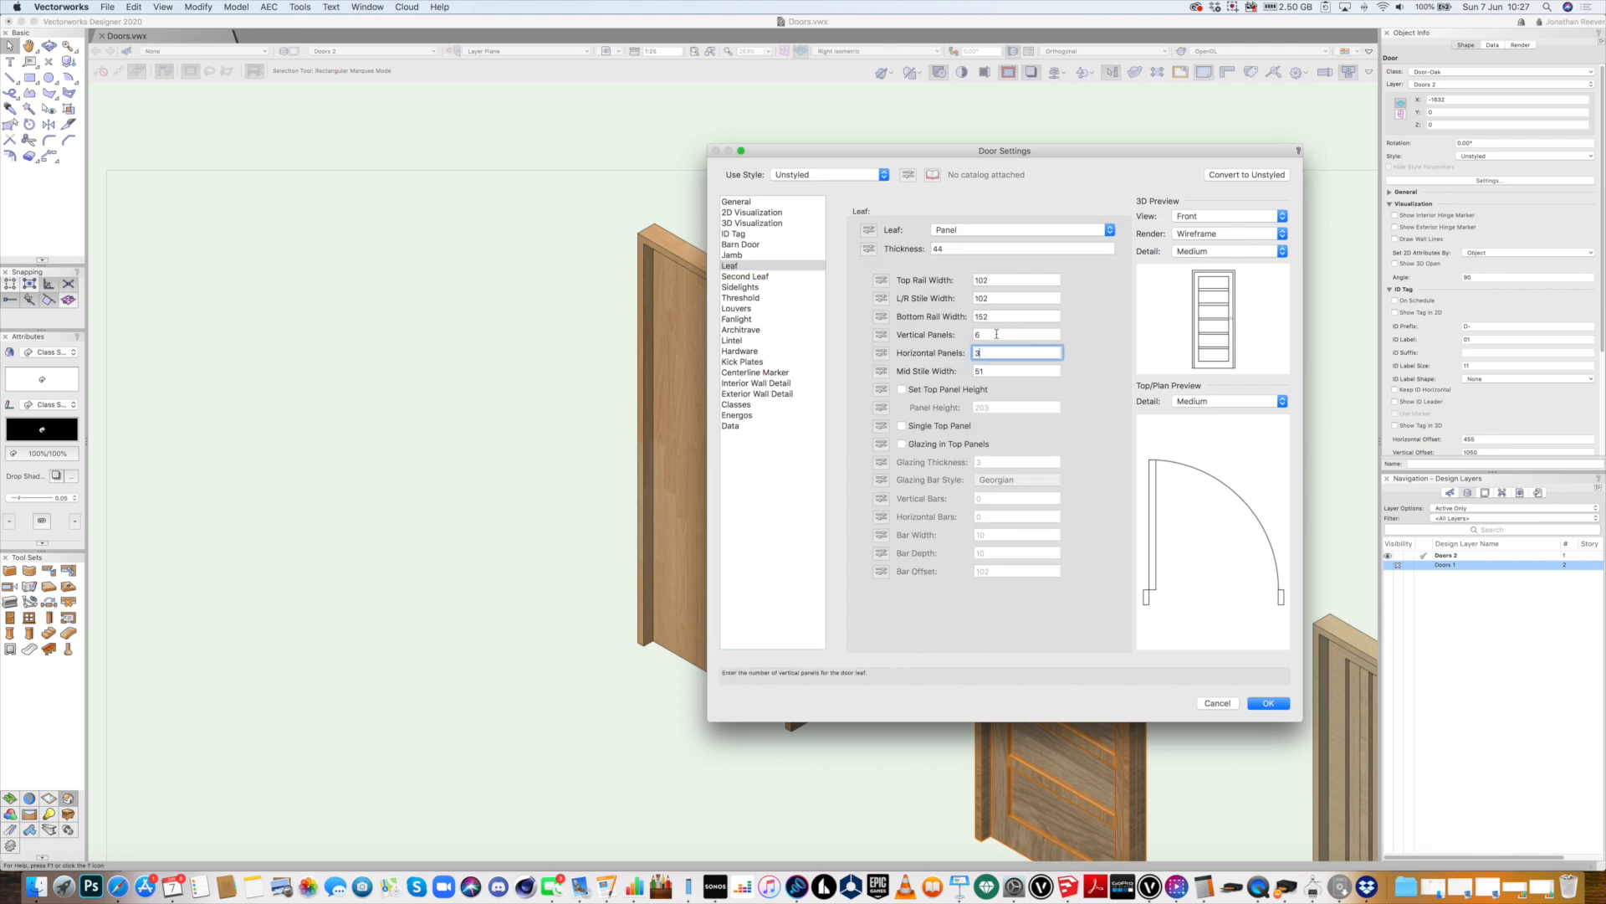
{"action": "left_click", "coordinate": [996, 334]}
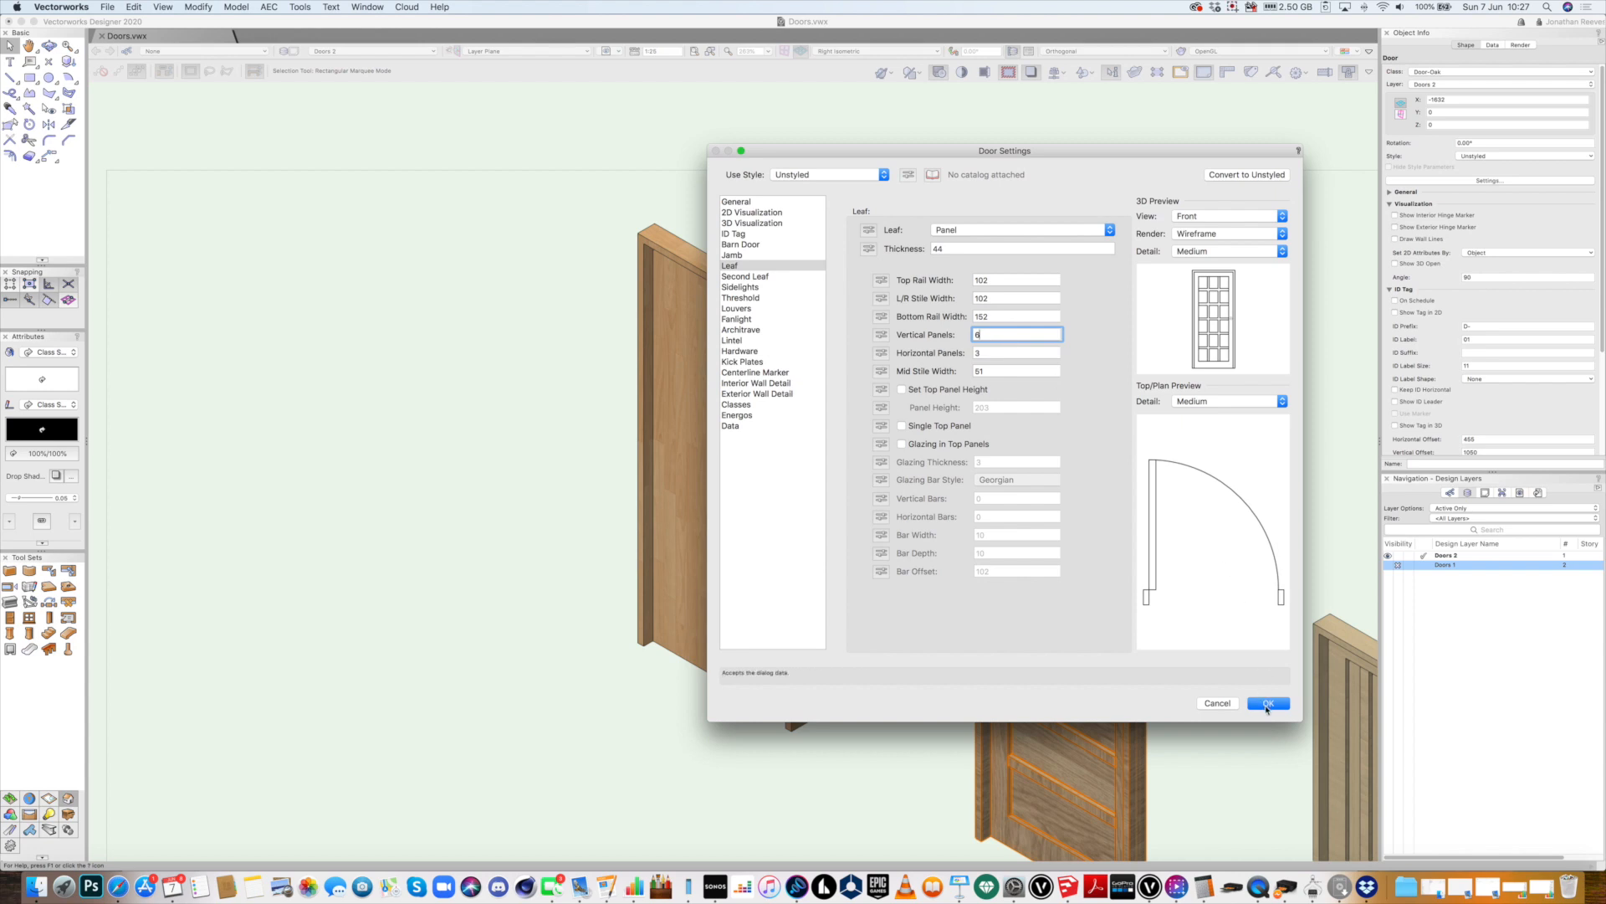
Set the oak panel door's Mid Stile Width to 75 and apply the settings
{"action": "double_click", "coordinate": [987, 372]}
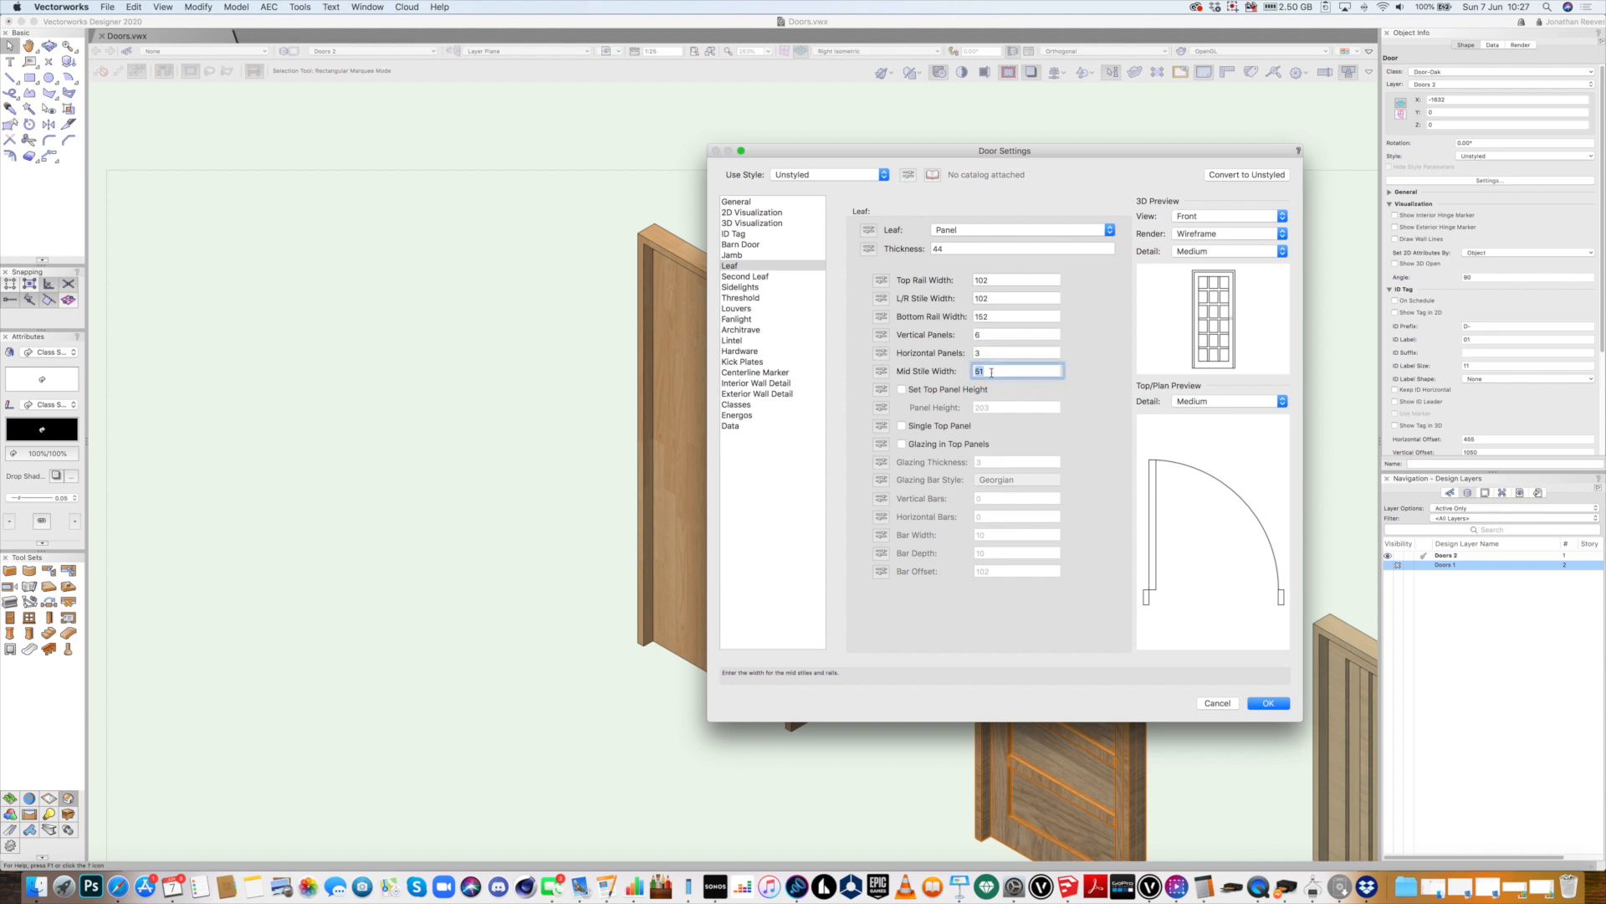
{"action": "type", "text": "75"}
{"action": "left_click", "coordinate": [997, 354]}
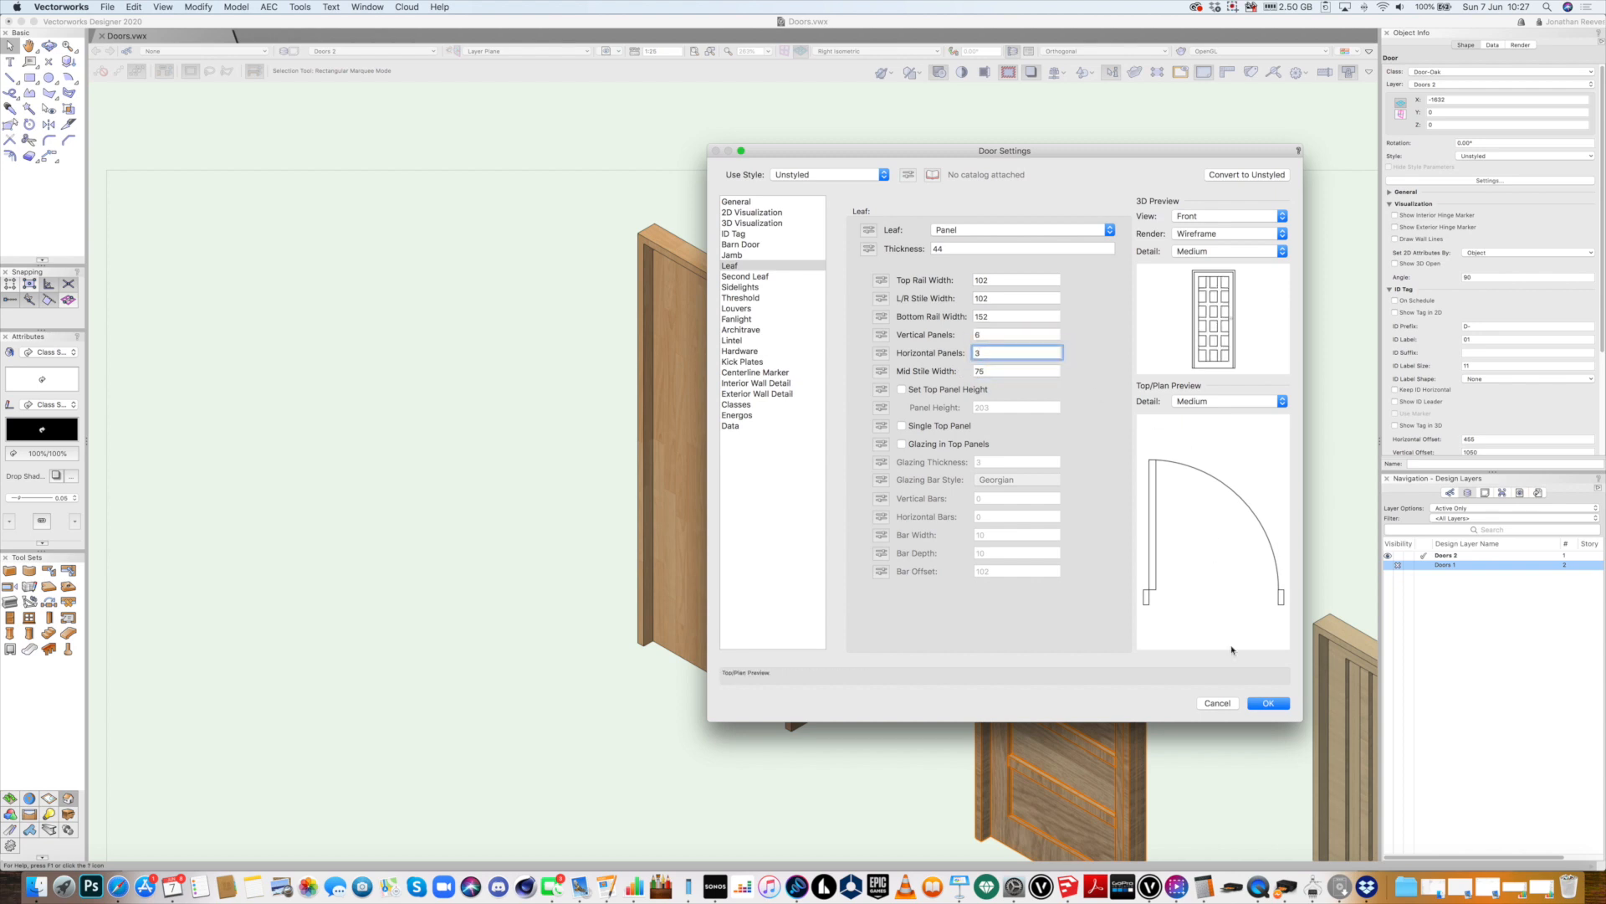
{"action": "left_click", "coordinate": [1265, 702]}
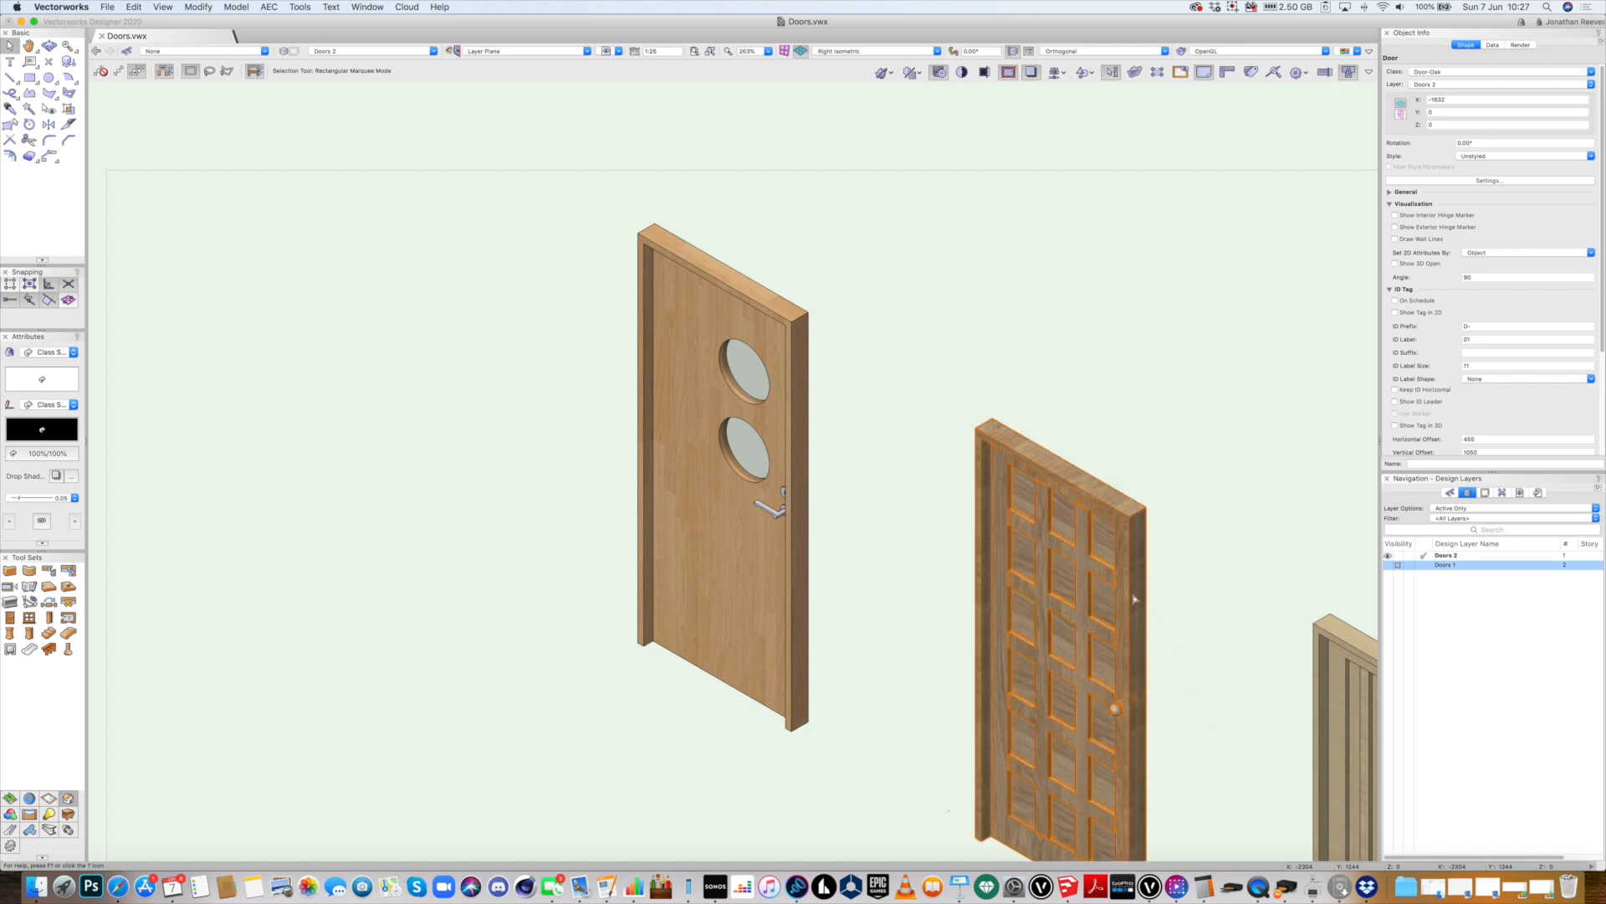
Include both interior and exterior architraves on the maple door with vertical slats
{"action": "middle_click_drag", "start_coordinate": [1135, 599], "coordinate": [806, 394]}
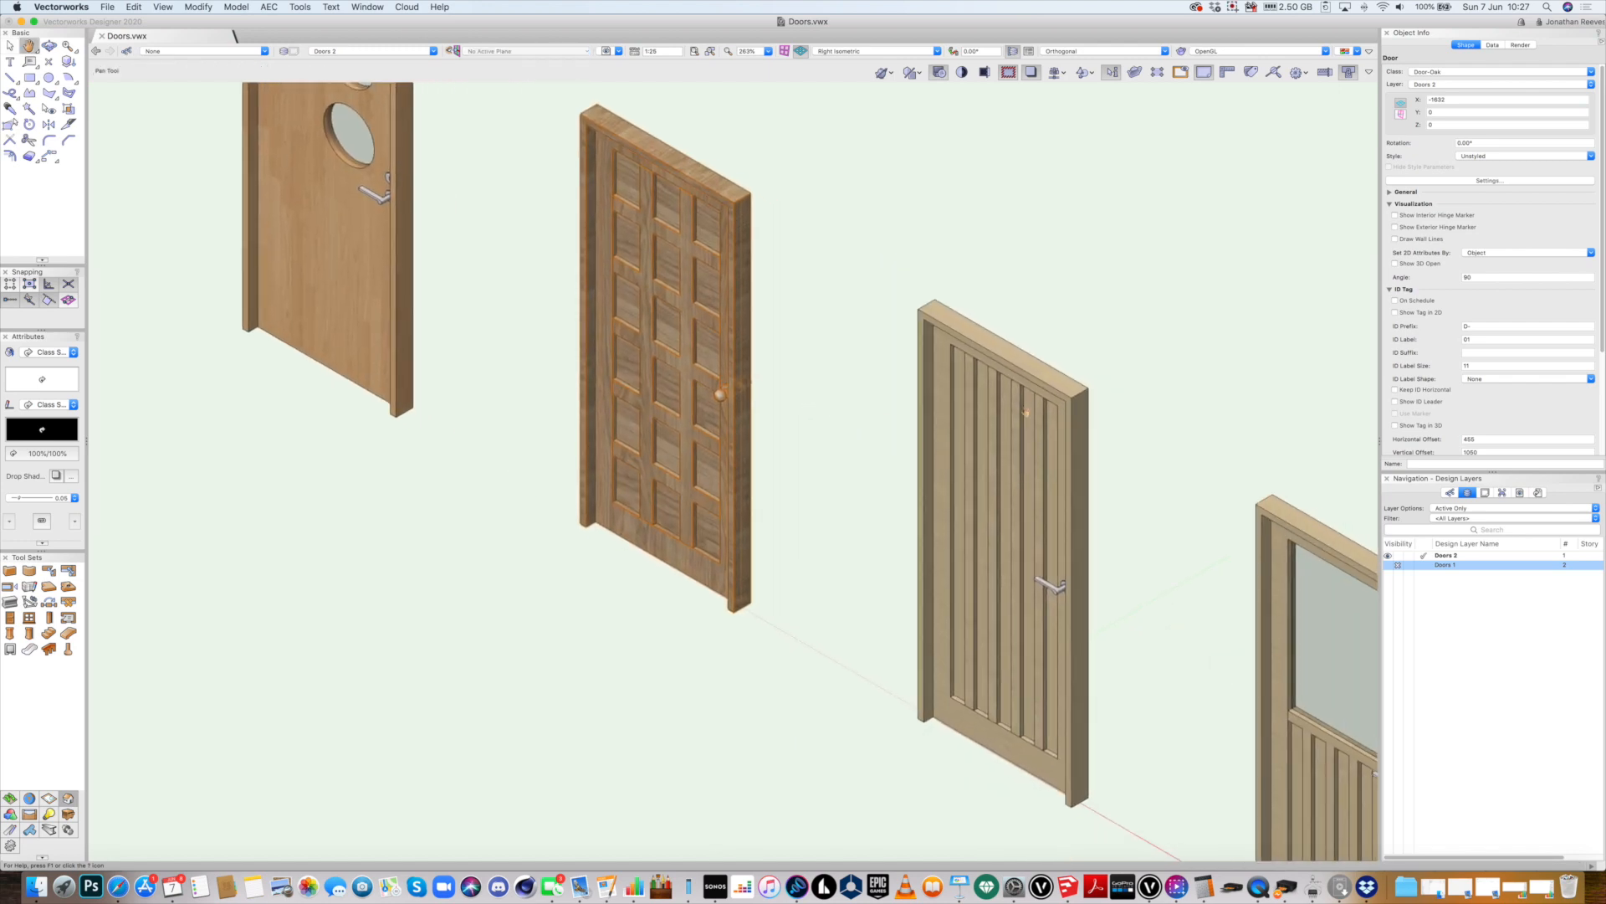
{"action": "key", "text": "x"}
{"action": "left_click", "coordinate": [1061, 393]}
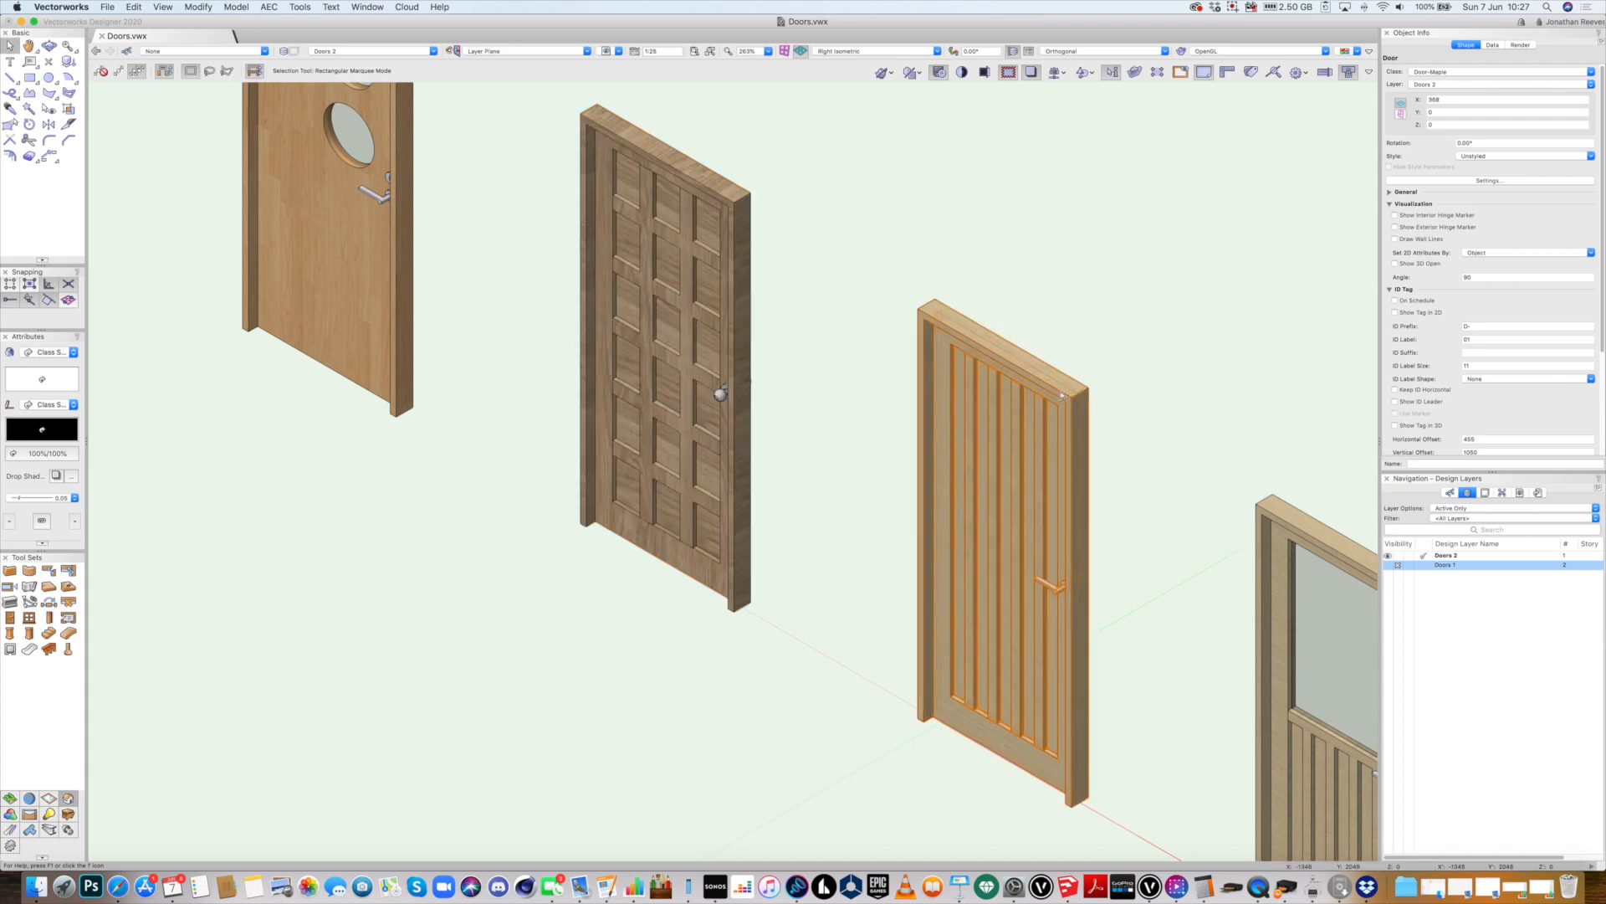
{"action": "double_click", "coordinate": [1062, 395]}
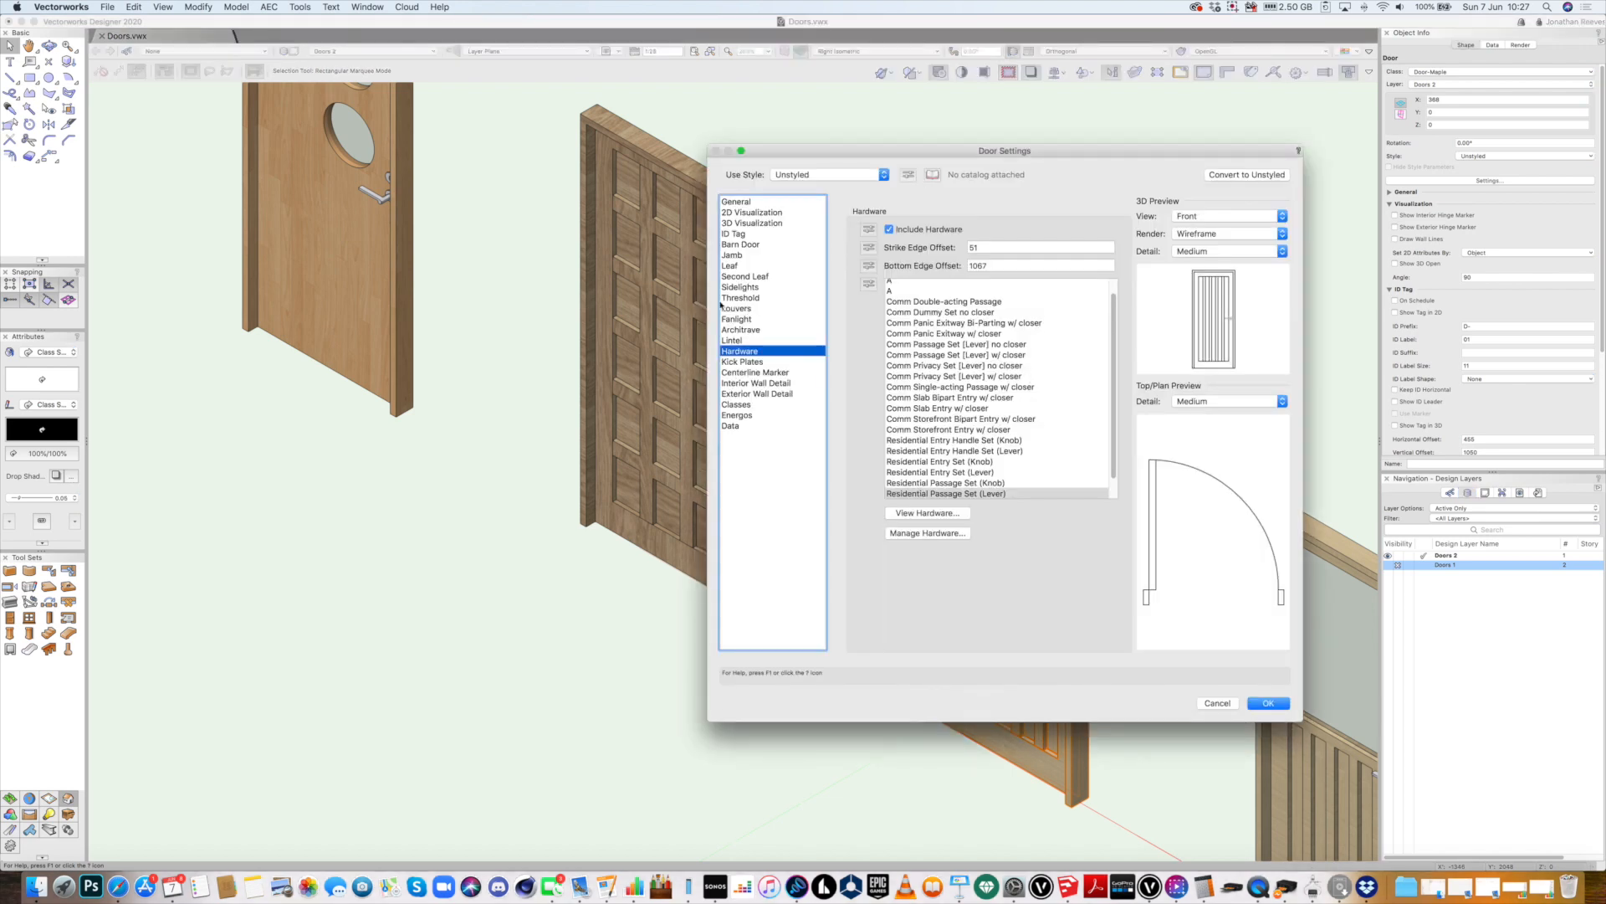
{"action": "left_click", "coordinate": [738, 266]}
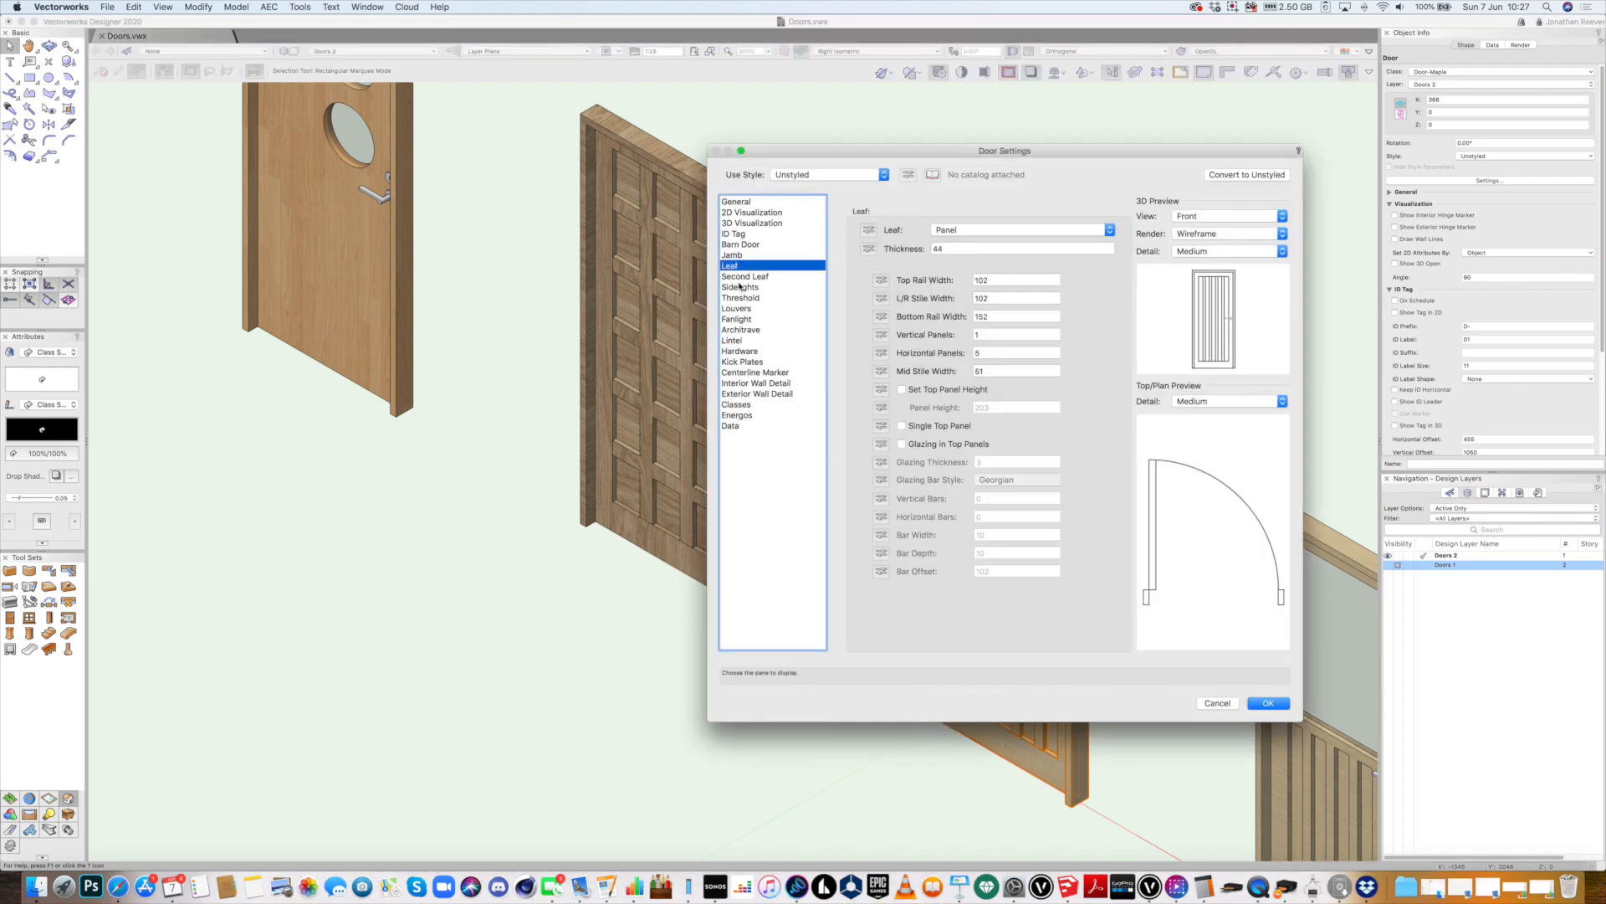
{"action": "left_click", "coordinate": [740, 329]}
{"action": "left_click", "coordinate": [903, 247]}
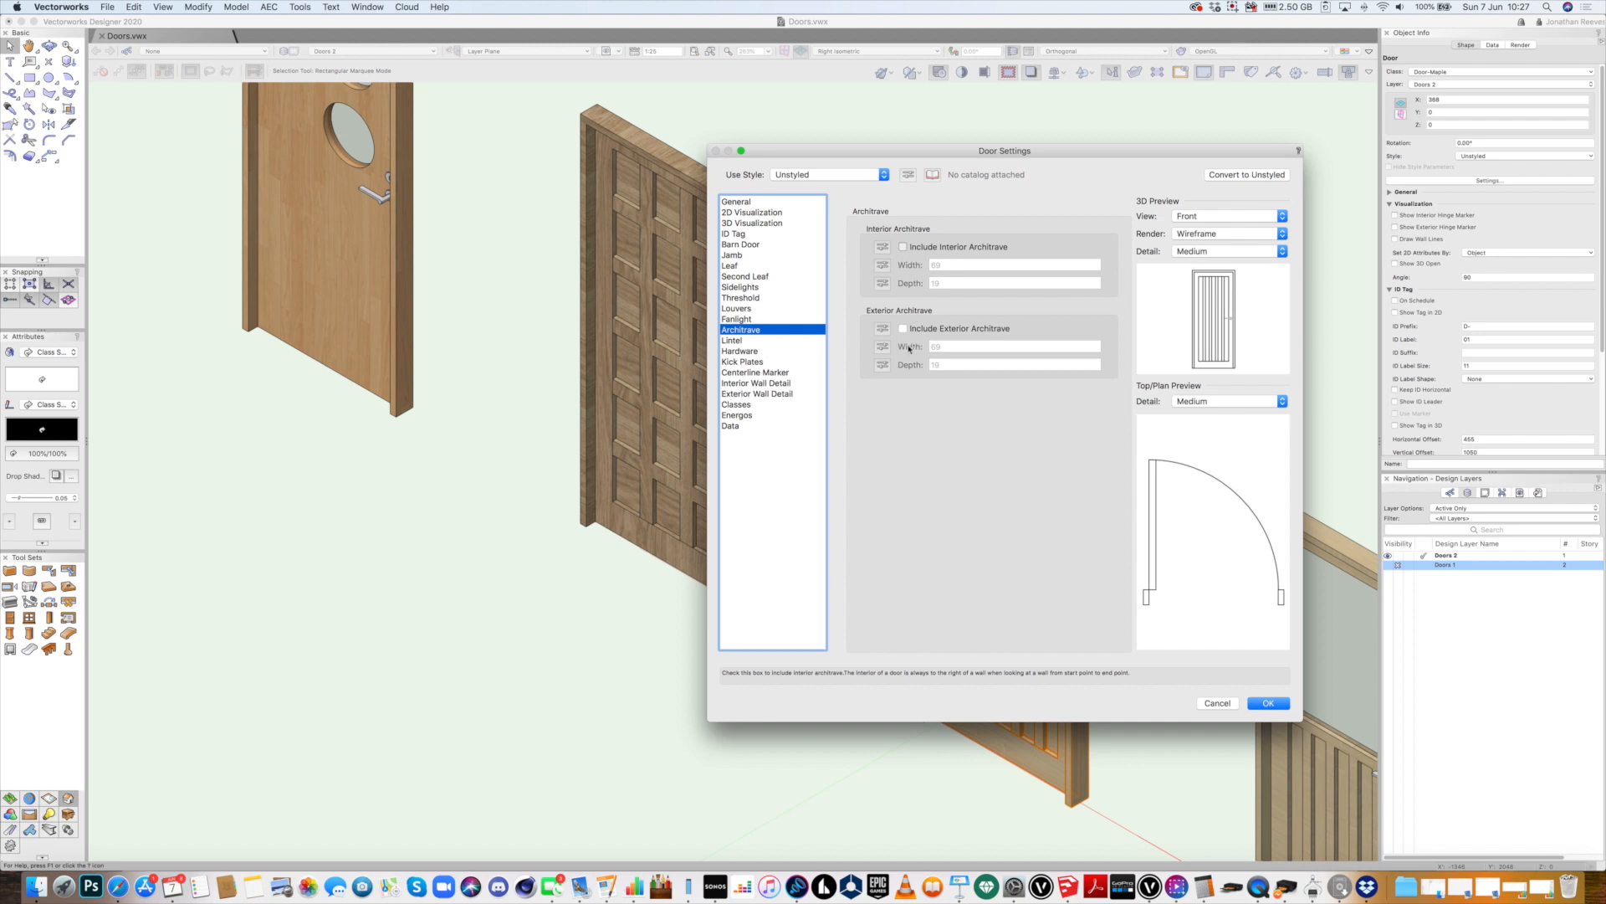
{"action": "left_click", "coordinate": [903, 328]}
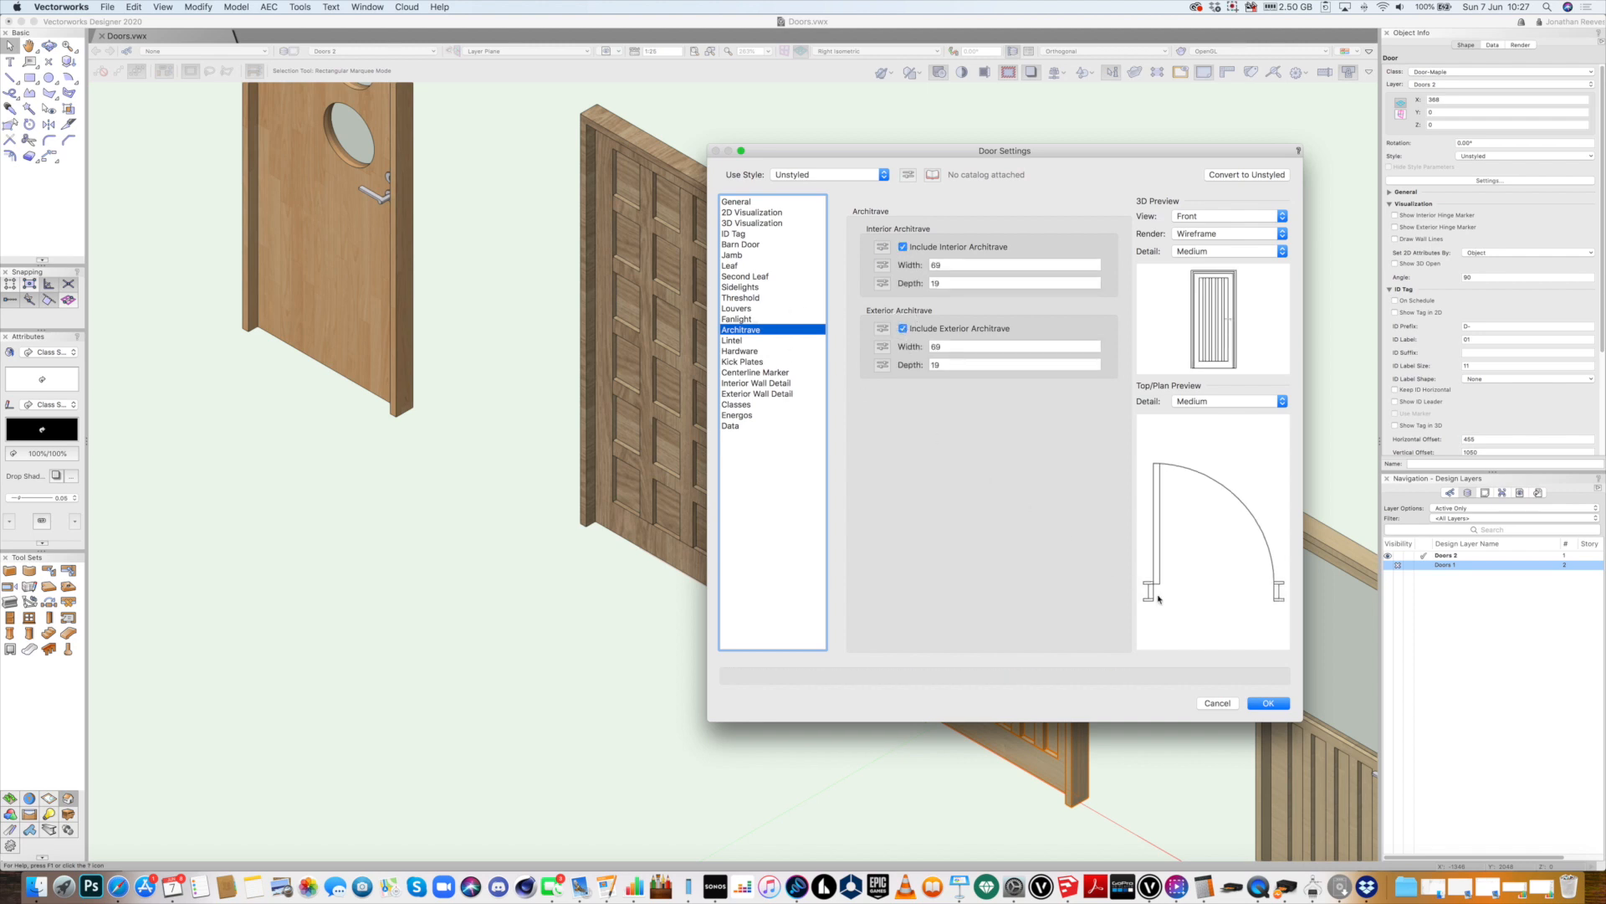
Change the maple door's leaf to Custom with the Leaf Craftsman 3 symbol and apply the settings
{"action": "left_click", "coordinate": [730, 266]}
{"action": "left_click", "coordinate": [998, 231]}
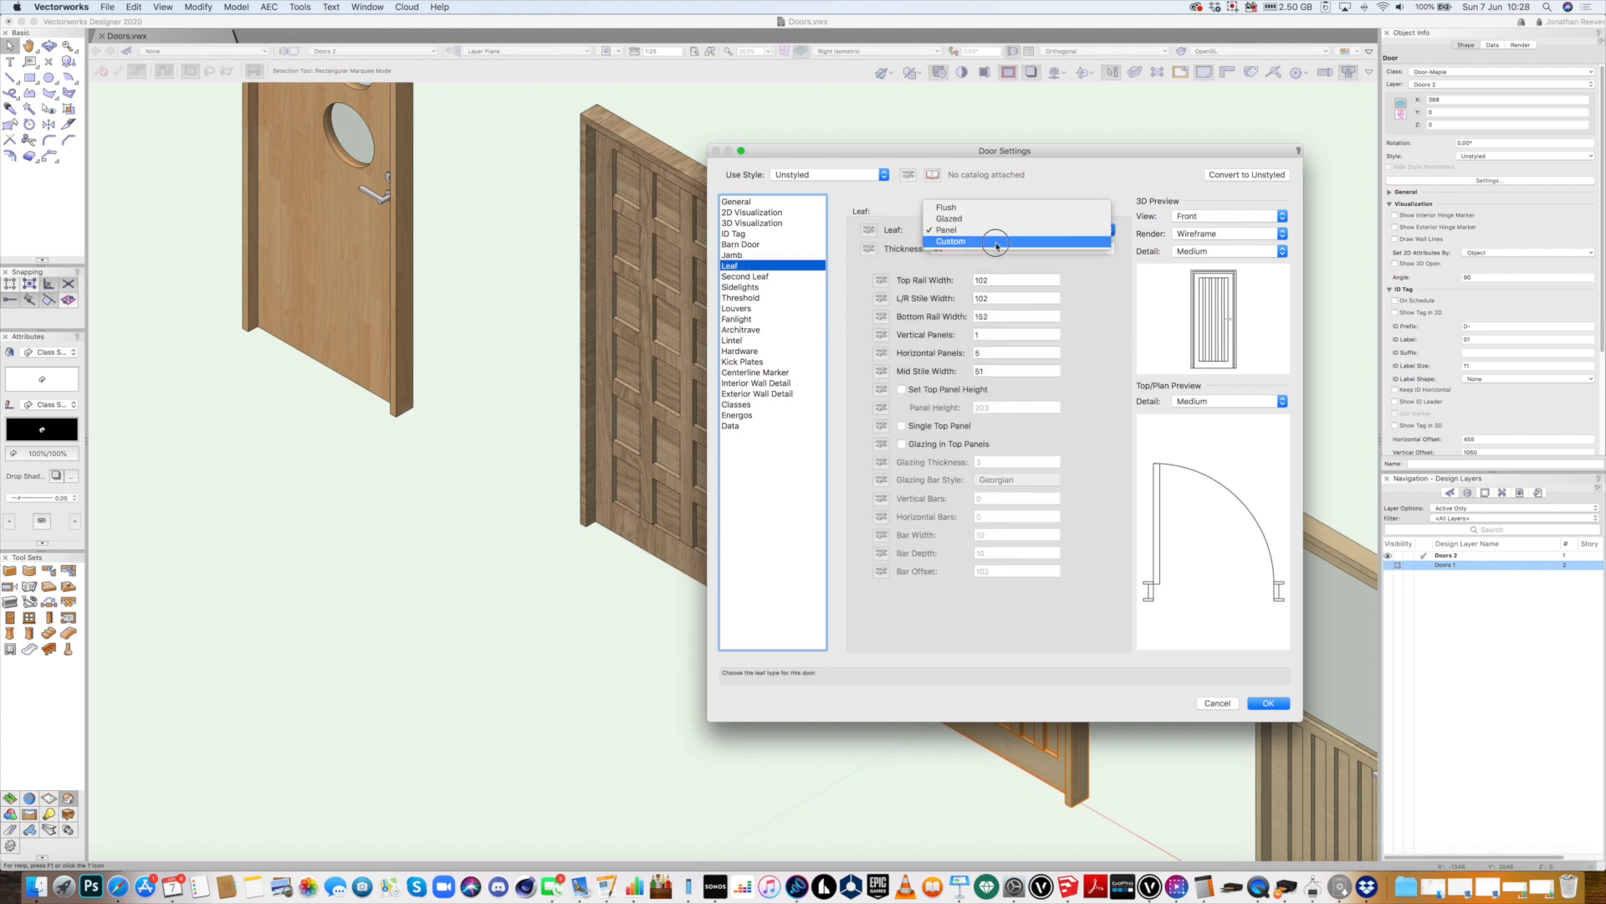
{"action": "left_click", "coordinate": [997, 242]}
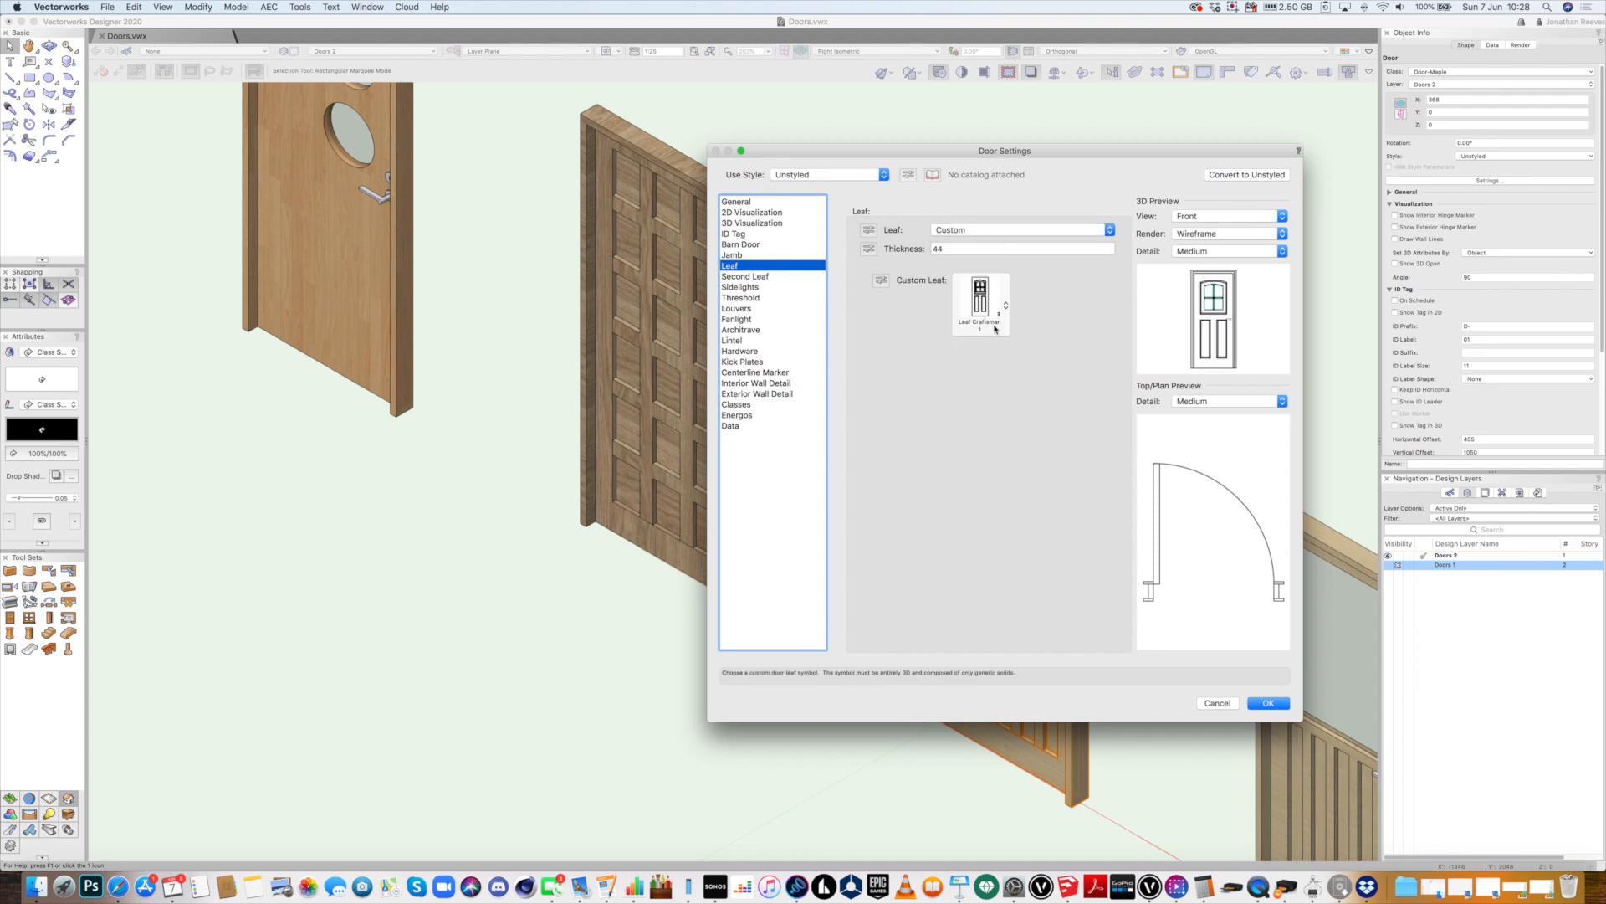
{"action": "left_click", "coordinate": [992, 326]}
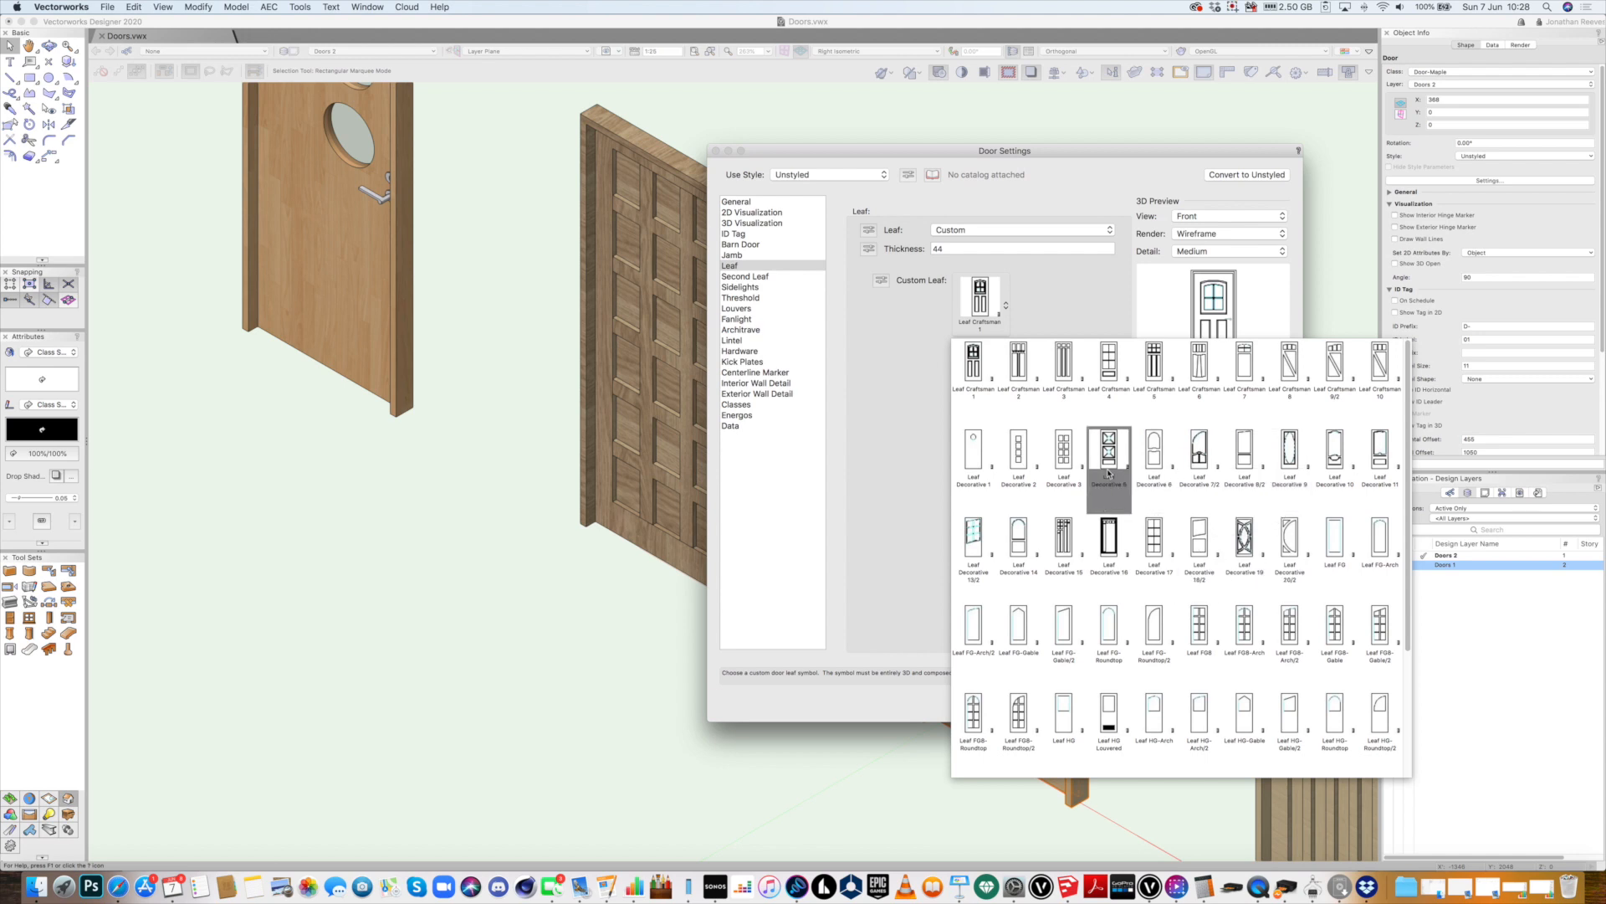
{"action": "left_click", "coordinate": [1065, 377]}
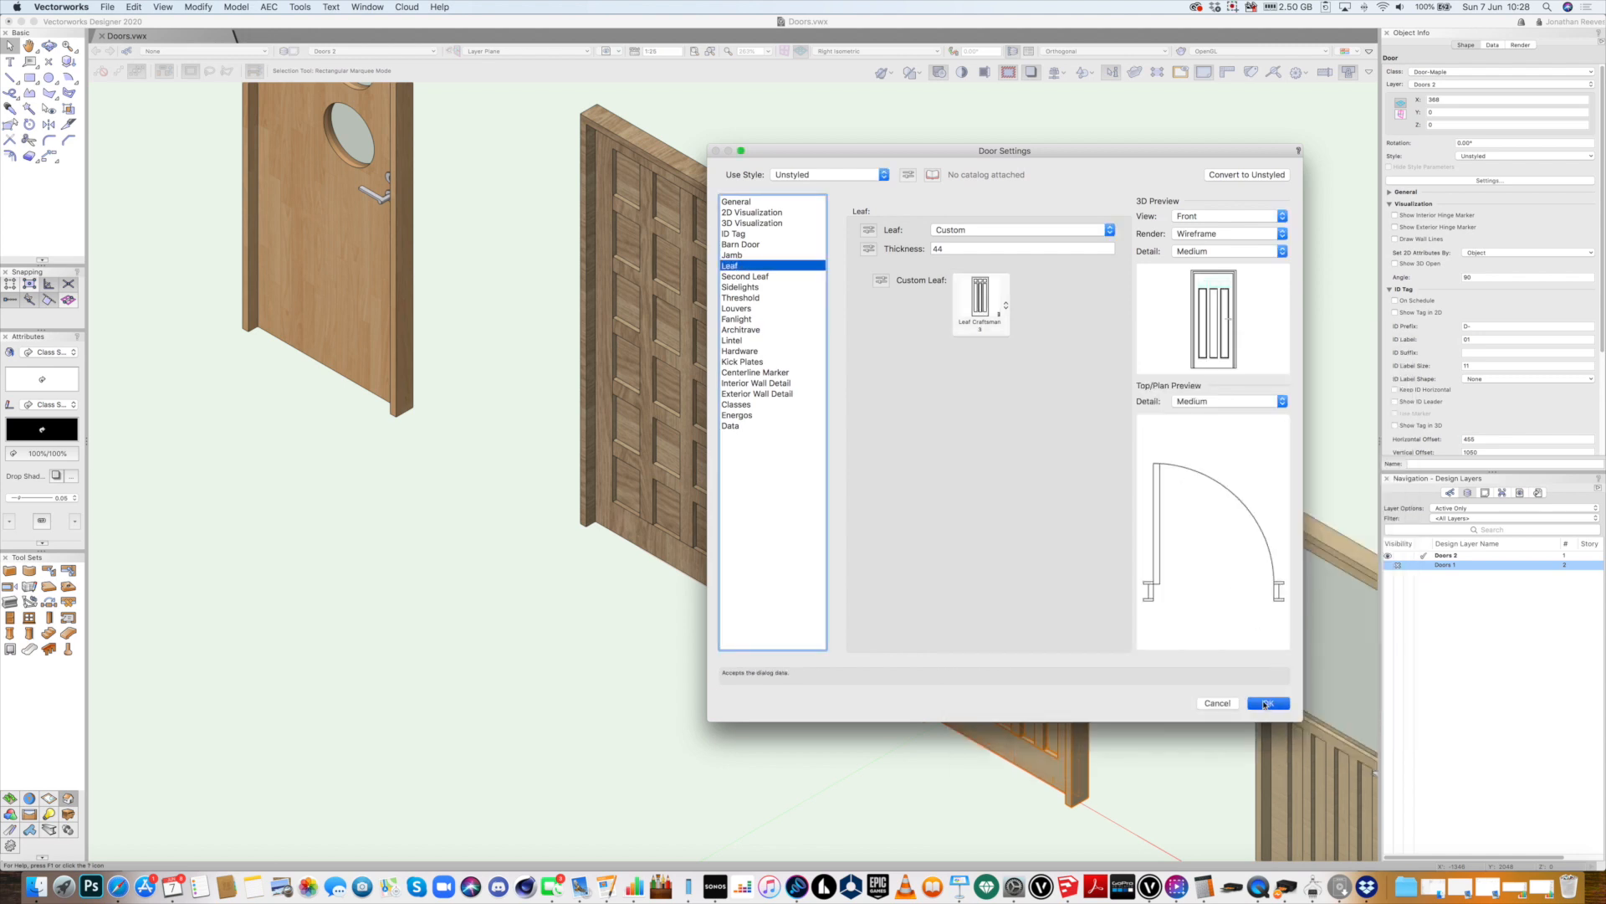
{"action": "left_click", "coordinate": [1266, 703]}
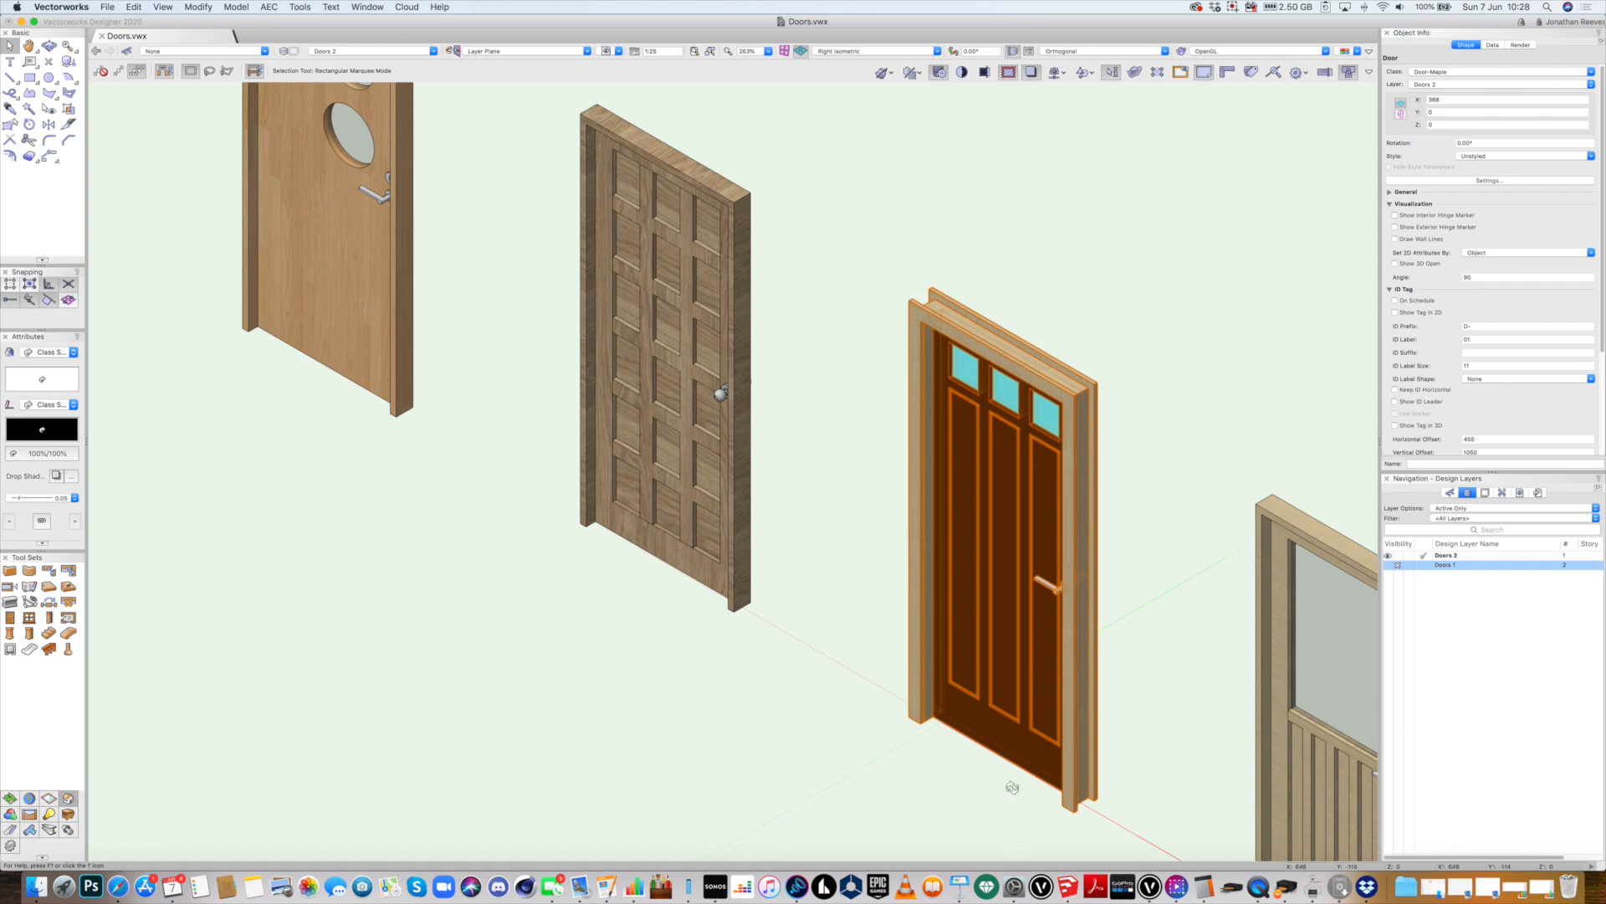
Find the Leaf Craftsman 3 symbol among the Doors.vwx resources and preview it as a shaded Right Isometric
{"action": "key", "text": "shift+c"}
{"action": "key", "text": "super+6"}
{"action": "left_click_drag", "start_coordinate": [863, 752], "coordinate": [885, 694]}
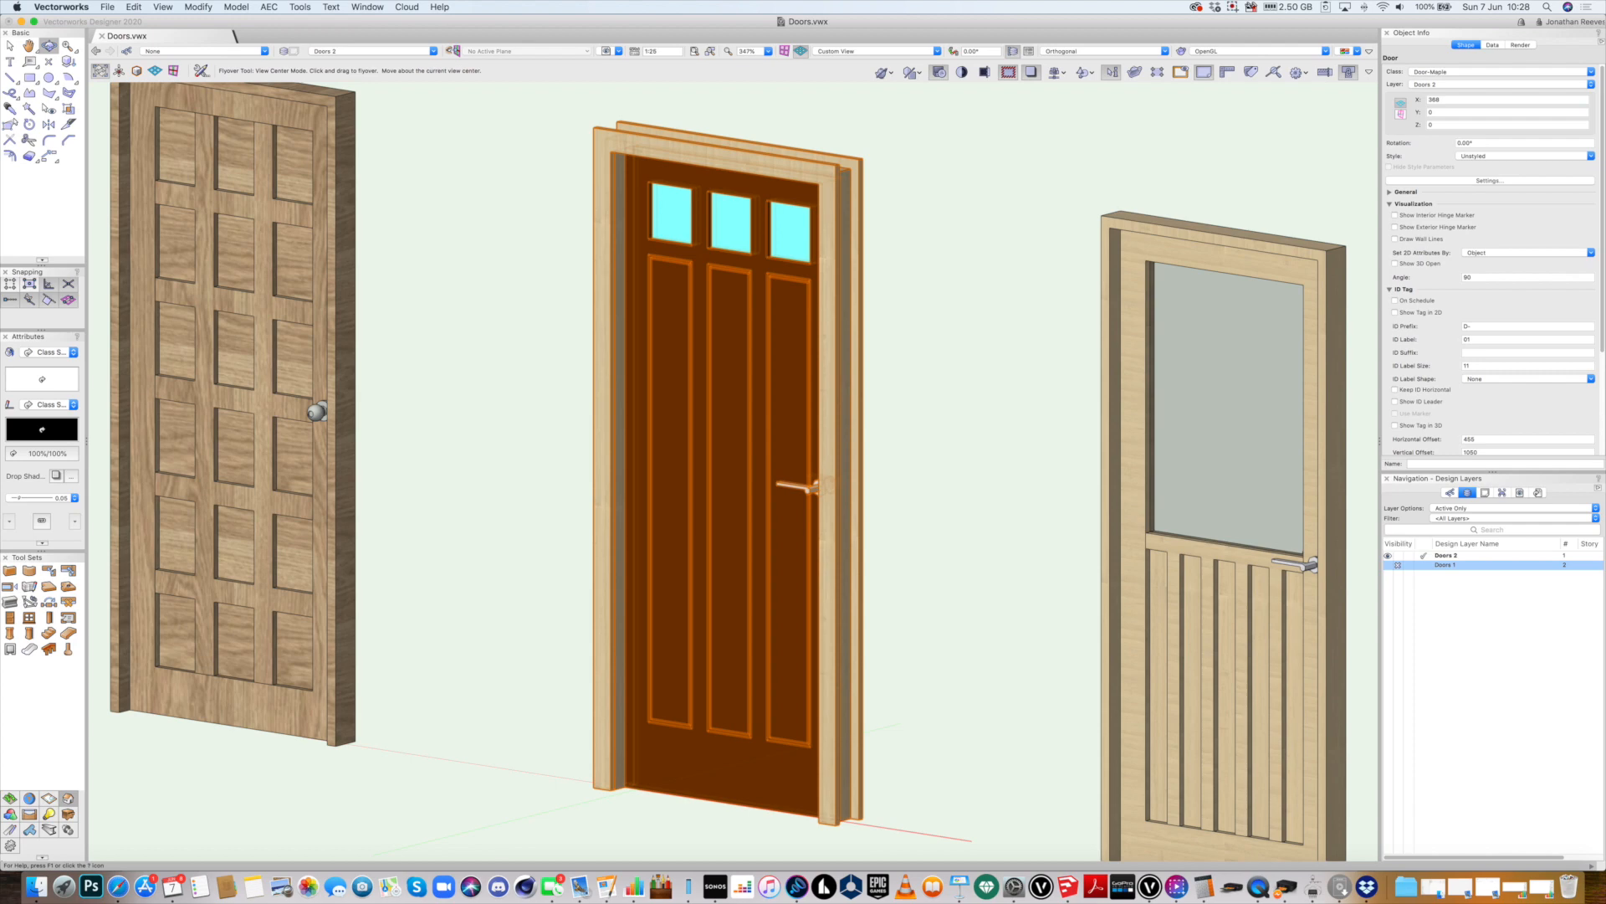
{"action": "key", "text": "super+r"}
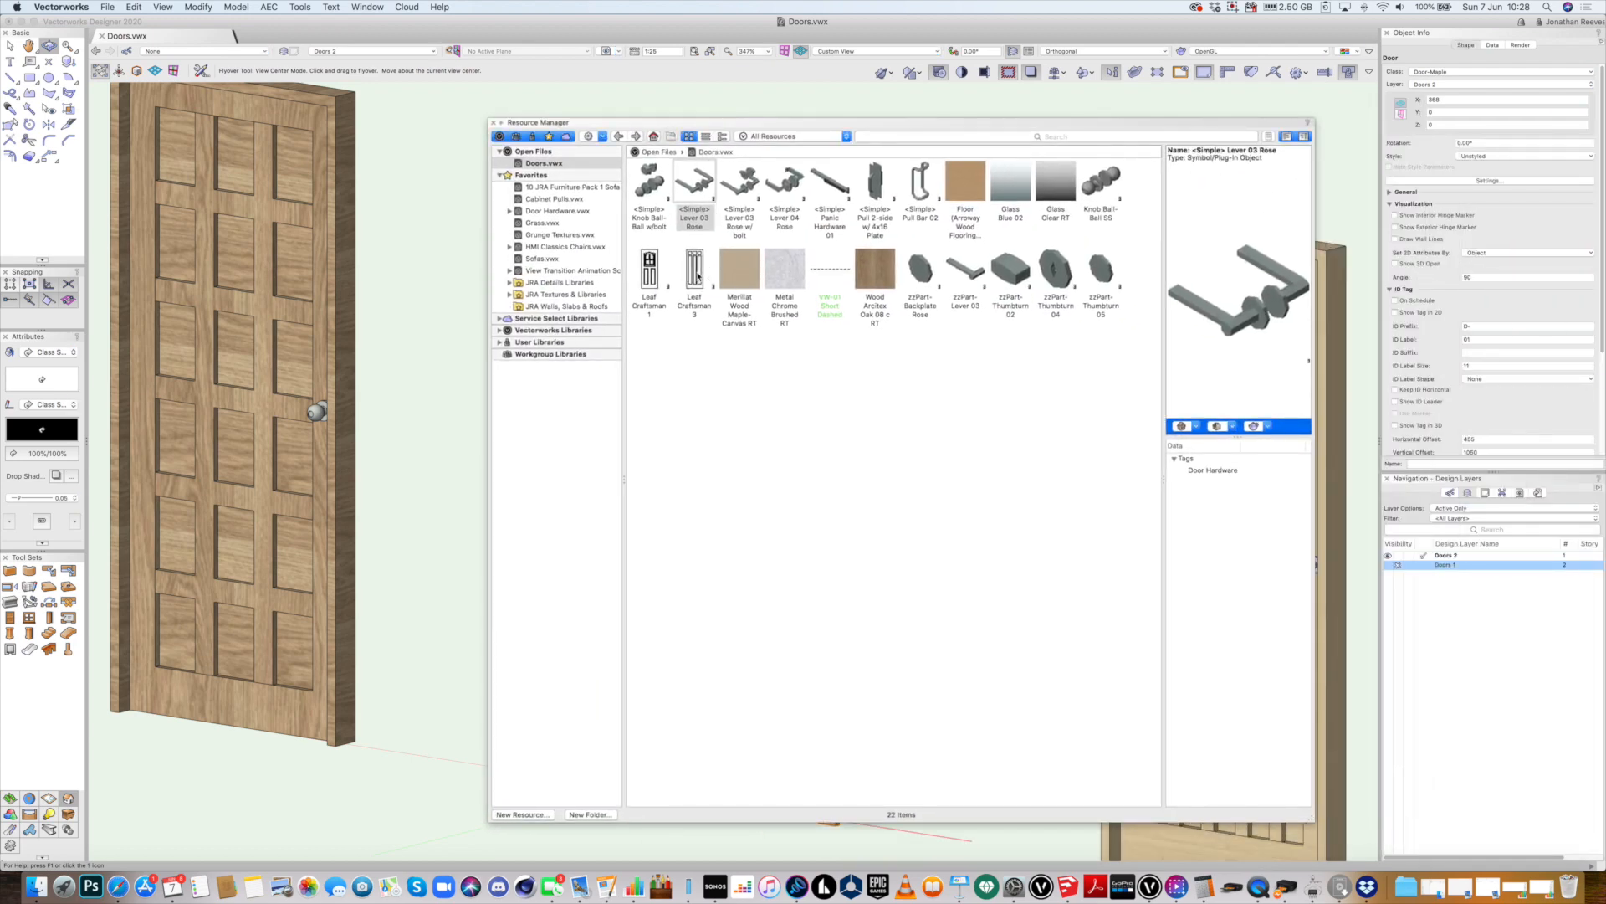
{"action": "left_click", "coordinate": [697, 277]}
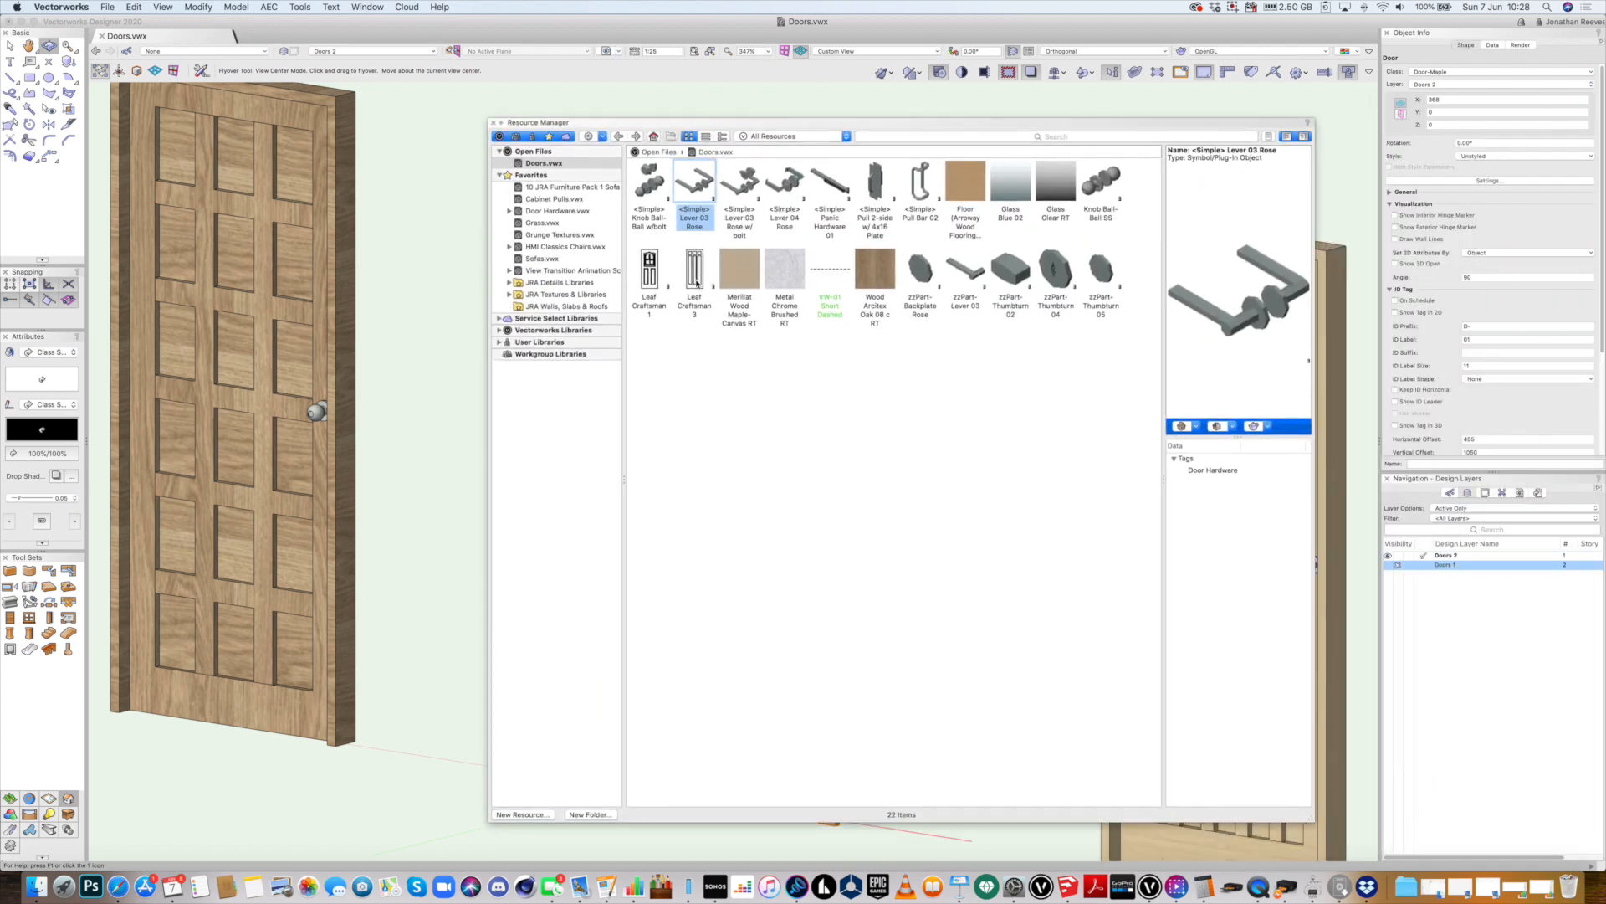
{"action": "left_click", "coordinate": [1196, 429]}
{"action": "left_click", "coordinate": [1239, 542]}
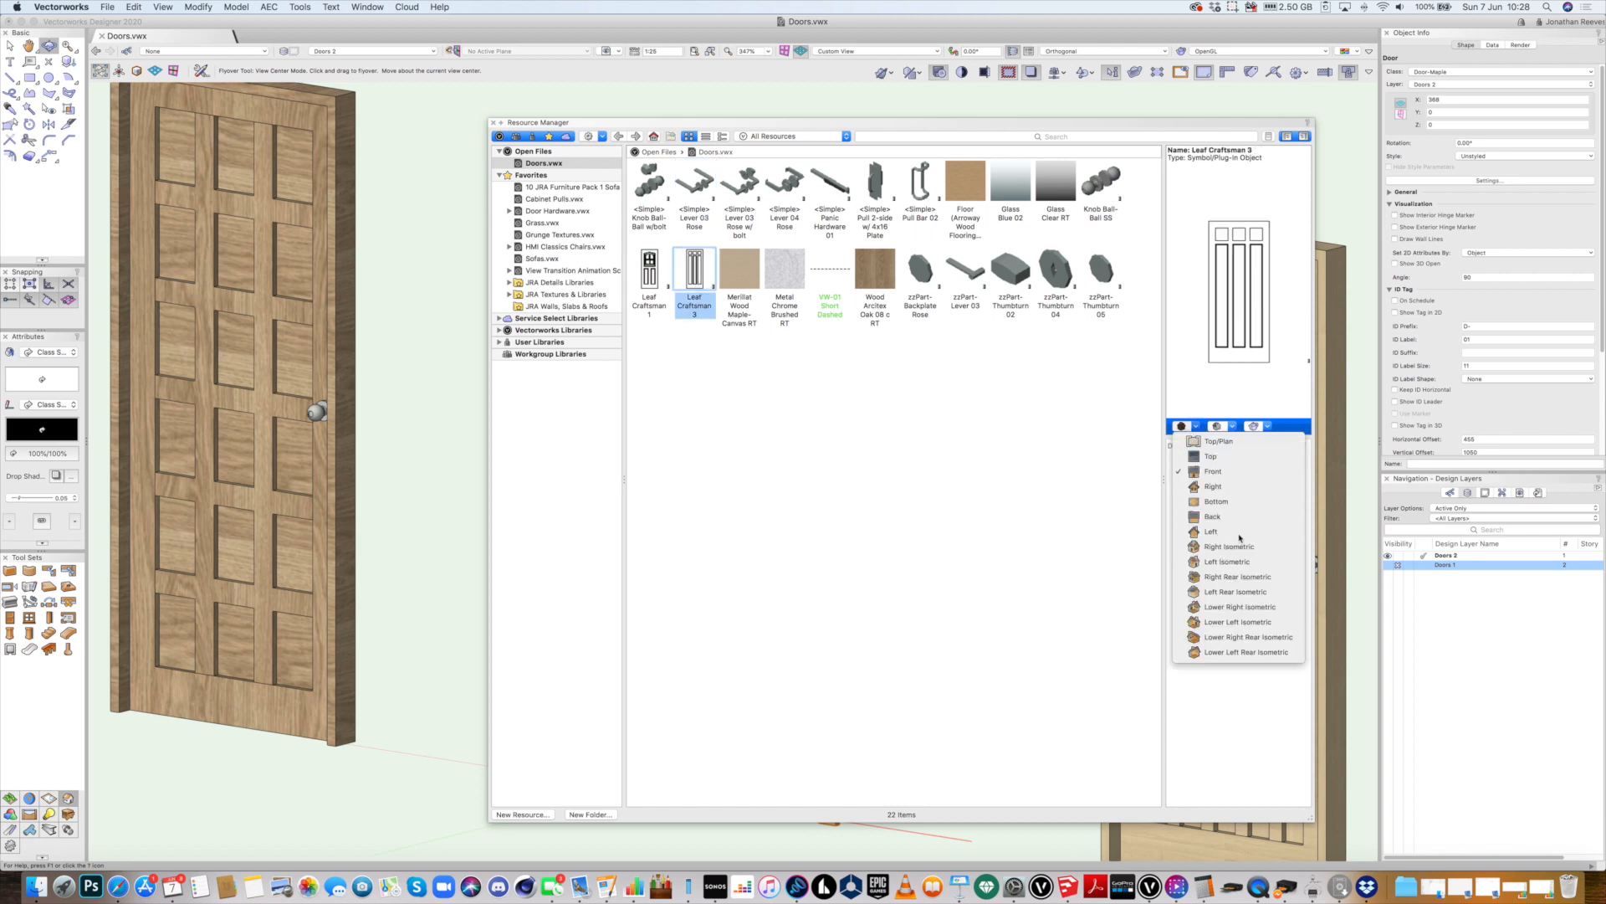
{"action": "left_click", "coordinate": [1258, 431]}
{"action": "left_click", "coordinate": [1273, 456]}
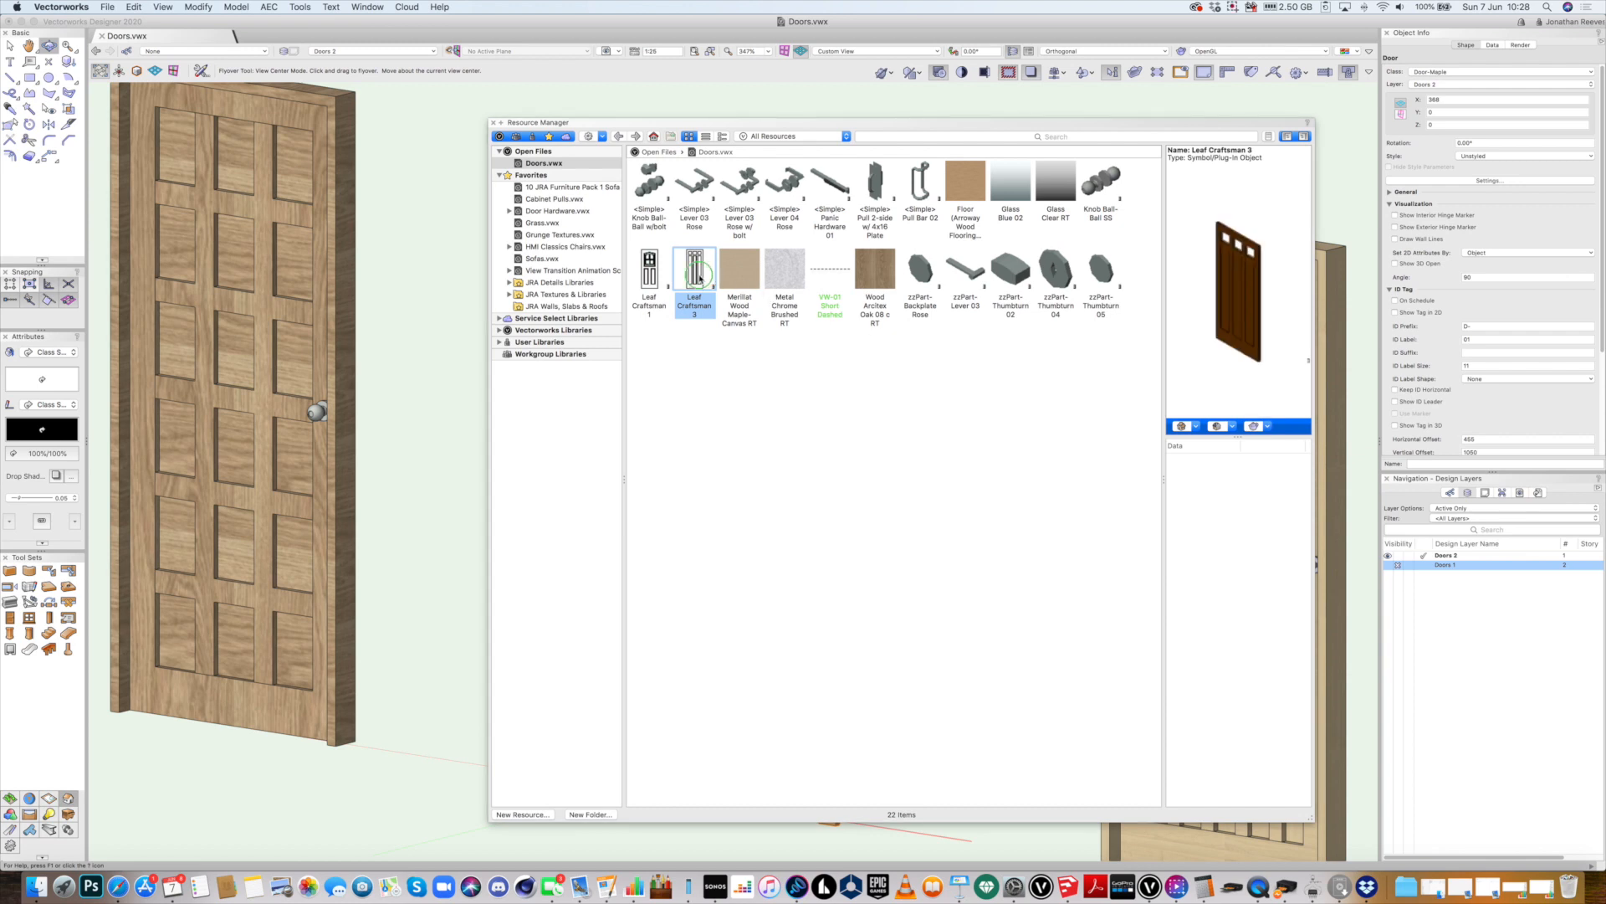
Open the 3D component of the Leaf Craftsman 3 symbol for editing and display it in OpenGL rendering
{"action": "right_click", "coordinate": [700, 274]}
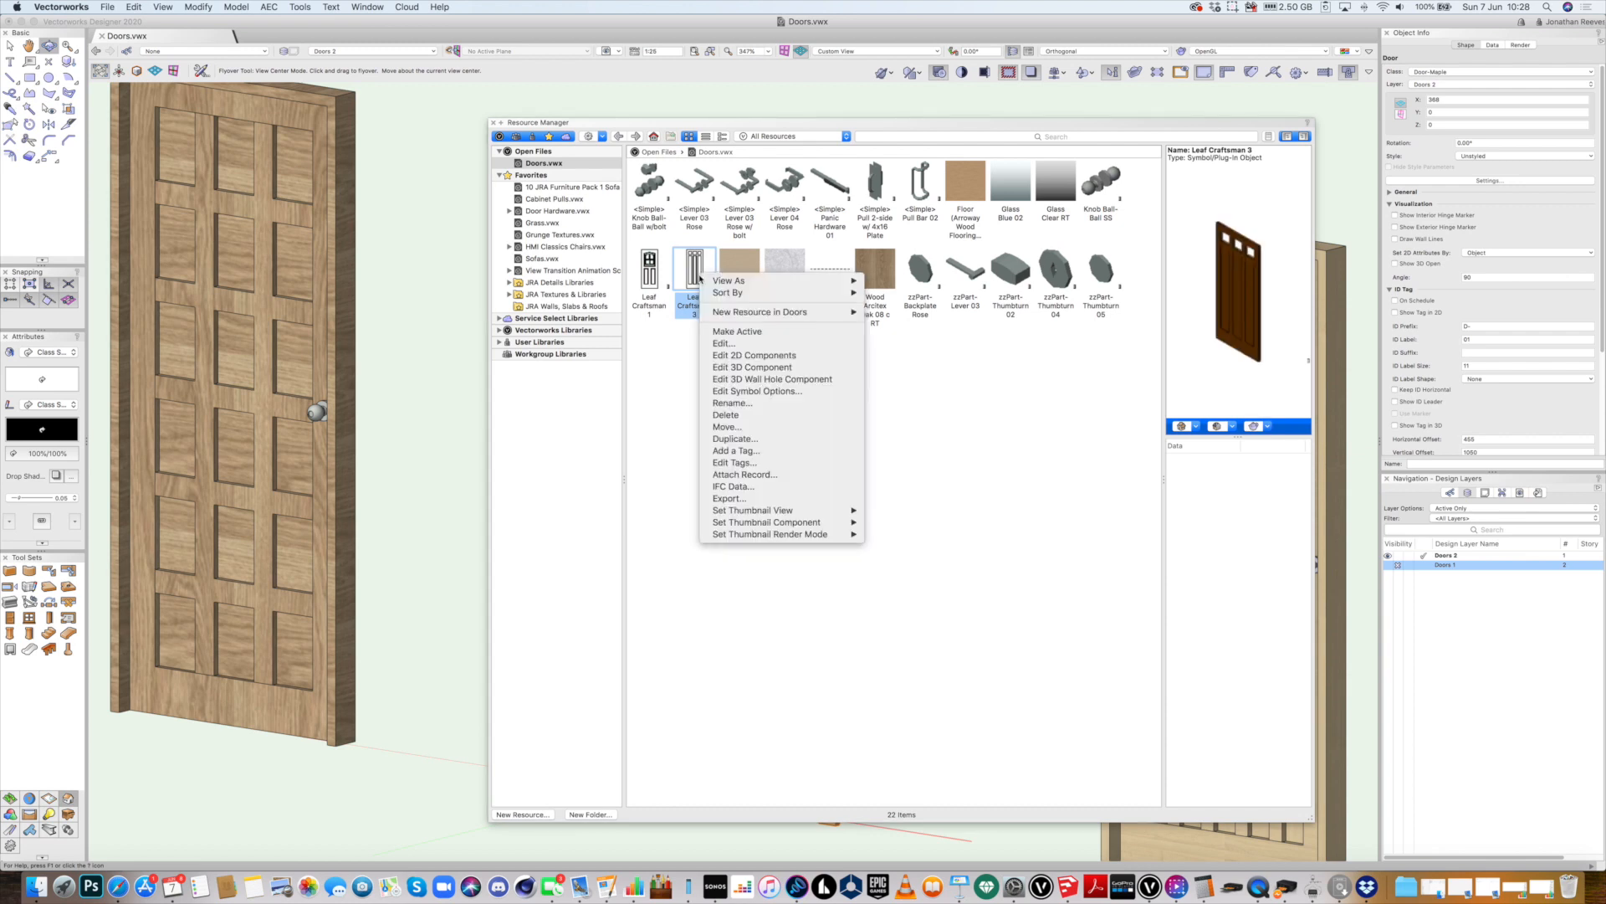
{"action": "left_click", "coordinate": [728, 369]}
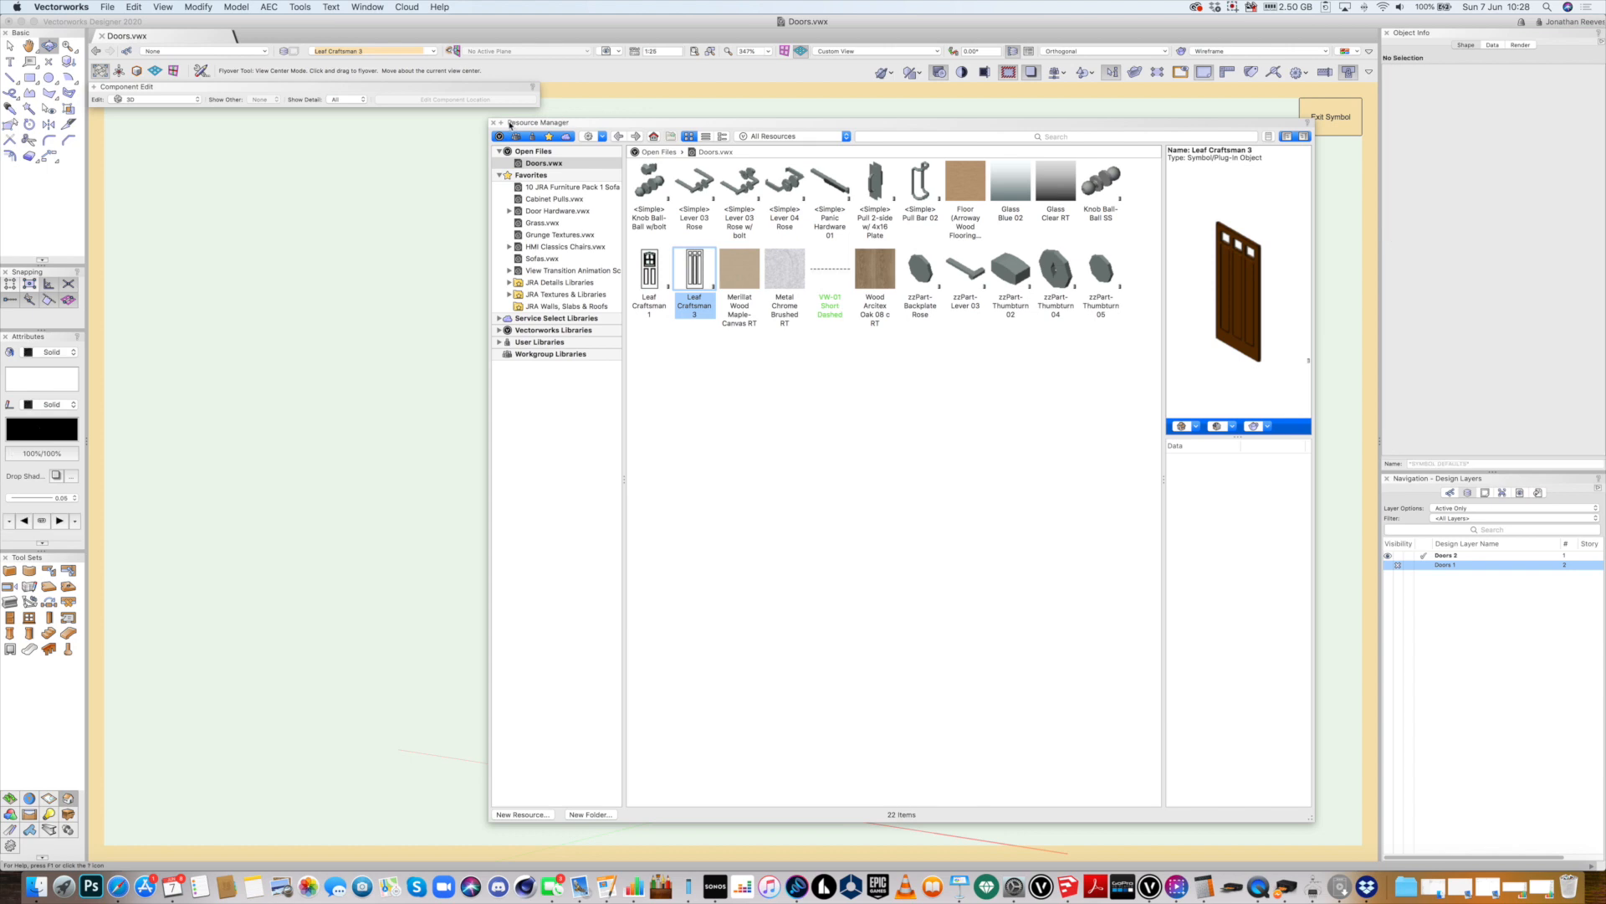
{"action": "left_click", "coordinate": [494, 124]}
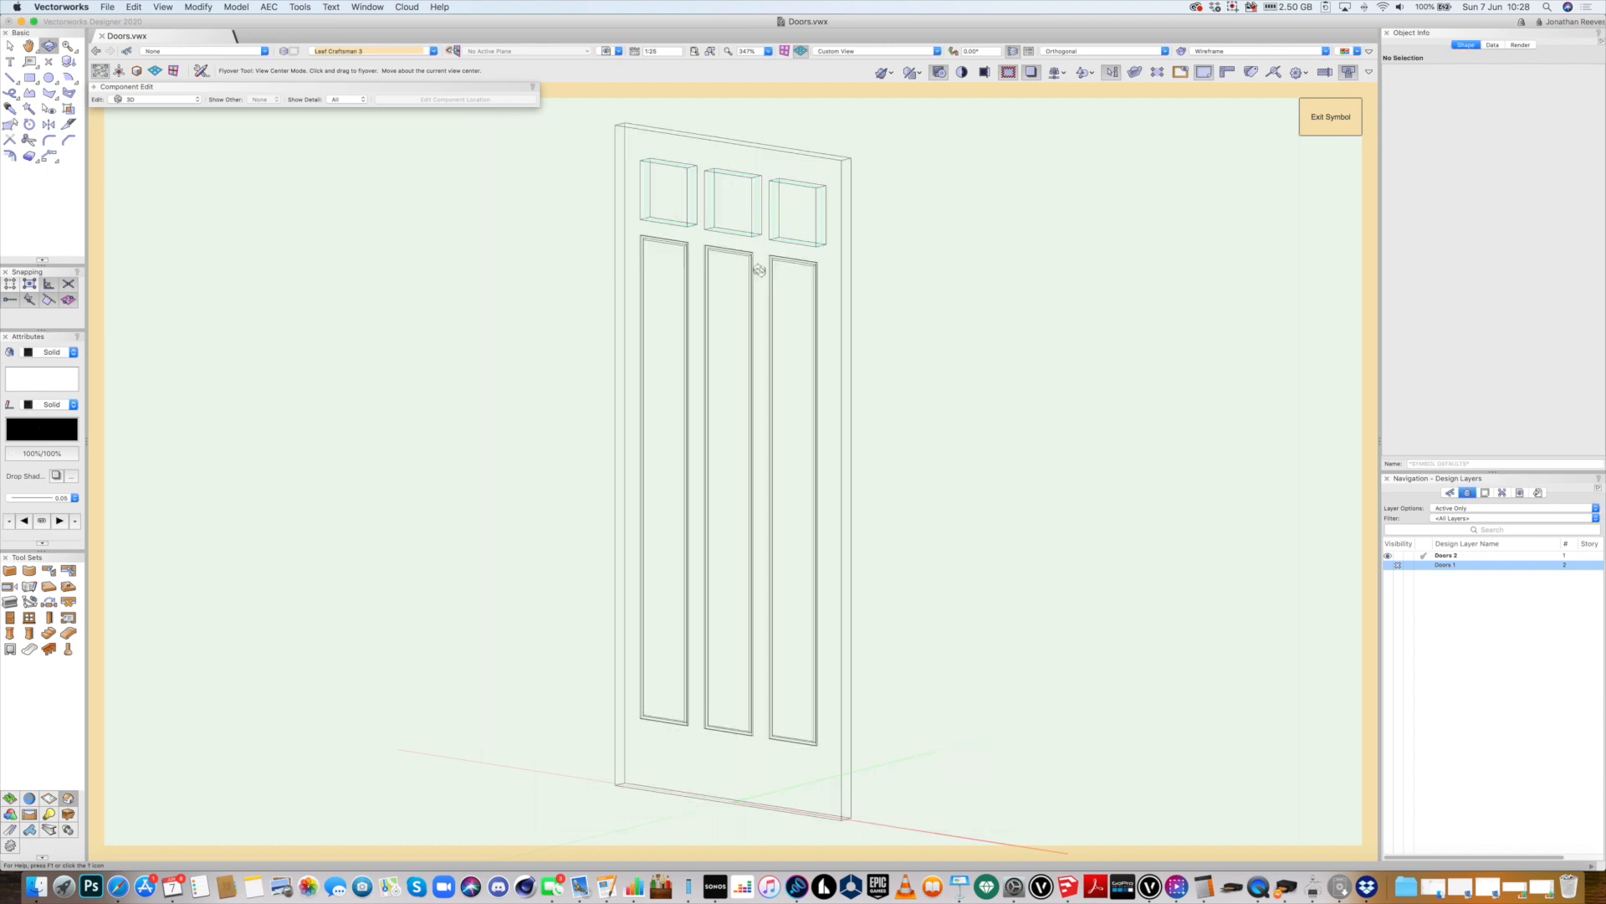
{"action": "key", "text": "super+shift+g"}
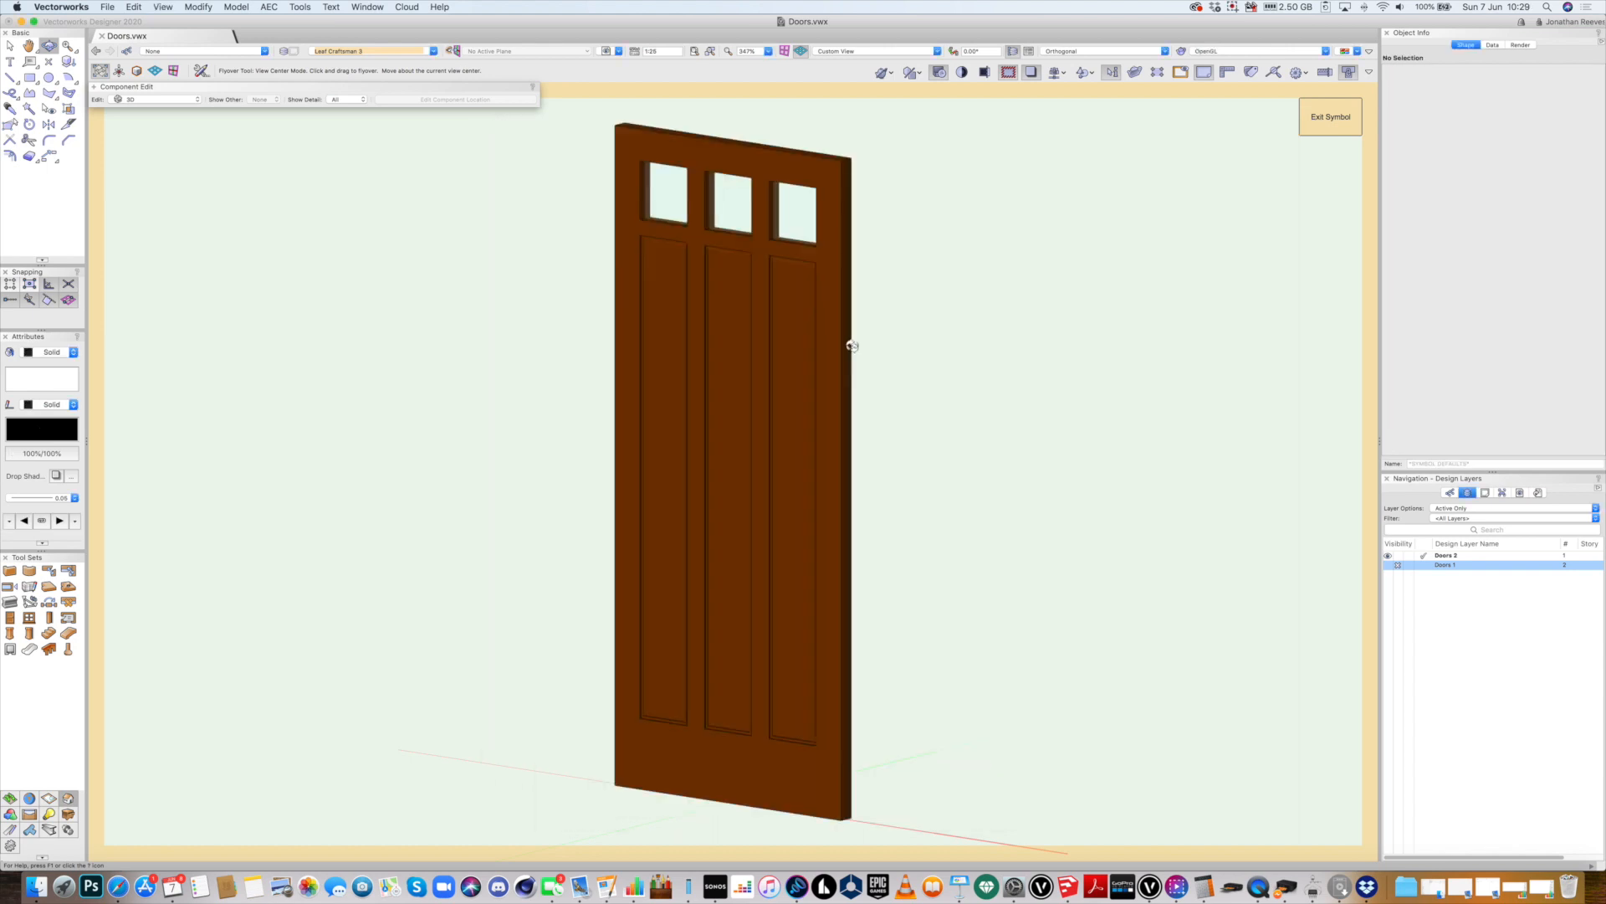
Assign the leaf's generic solid to the Door-Oak class and exit the symbol
{"action": "key", "text": "x"}
{"action": "left_click", "coordinate": [845, 343]}
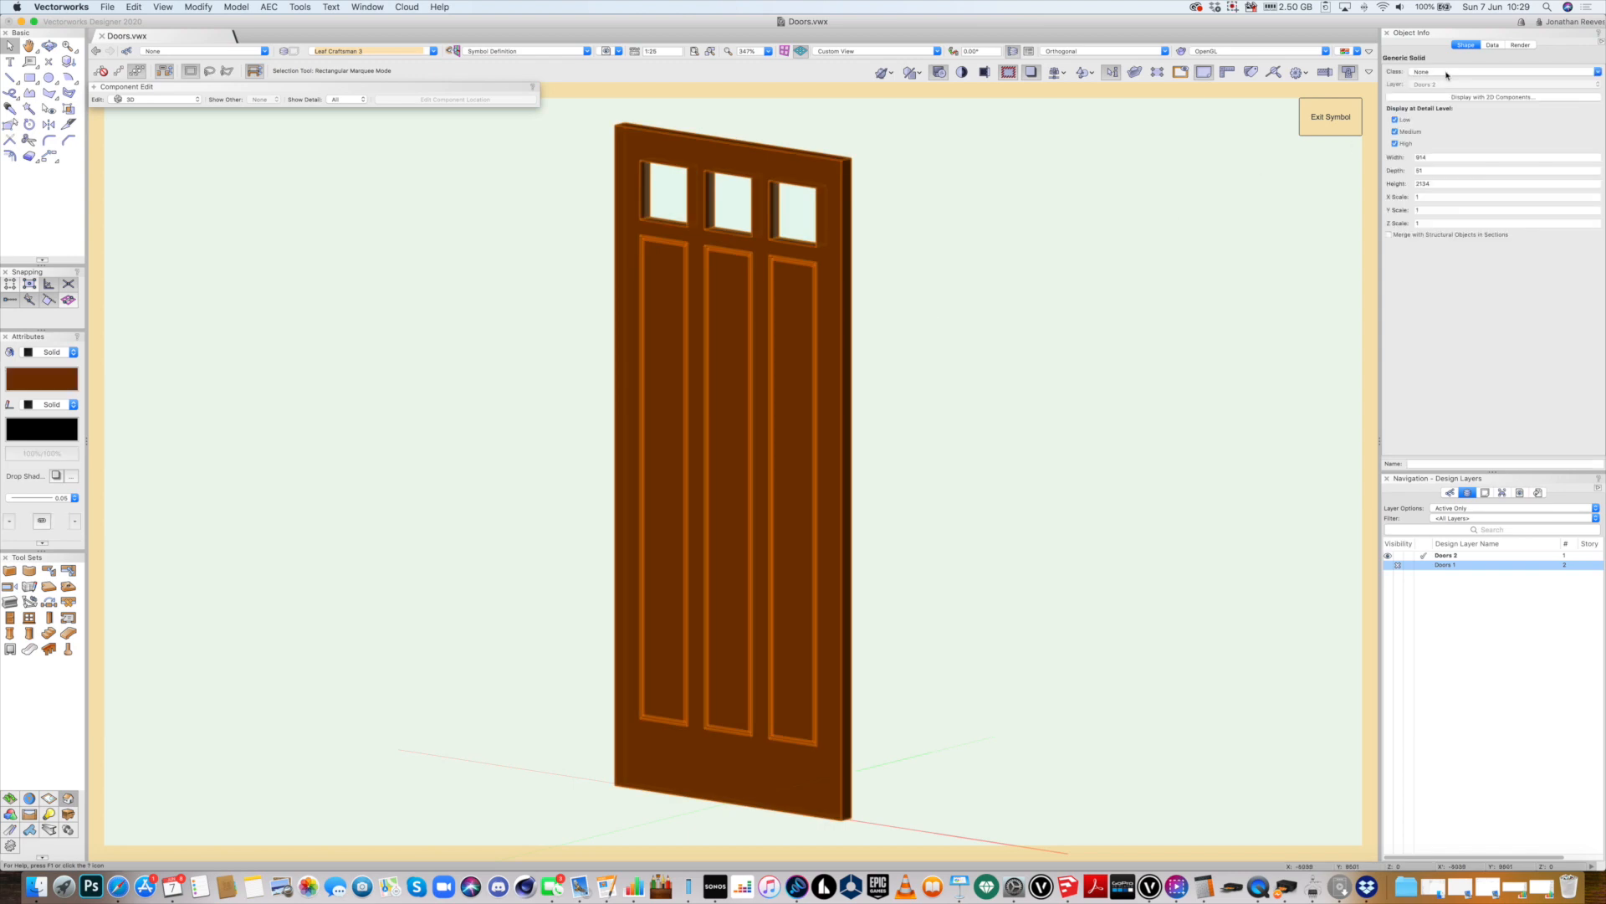
{"action": "left_click", "coordinate": [1439, 73]}
{"action": "left_click", "coordinate": [1418, 139]}
{"action": "left_click", "coordinate": [1452, 175]}
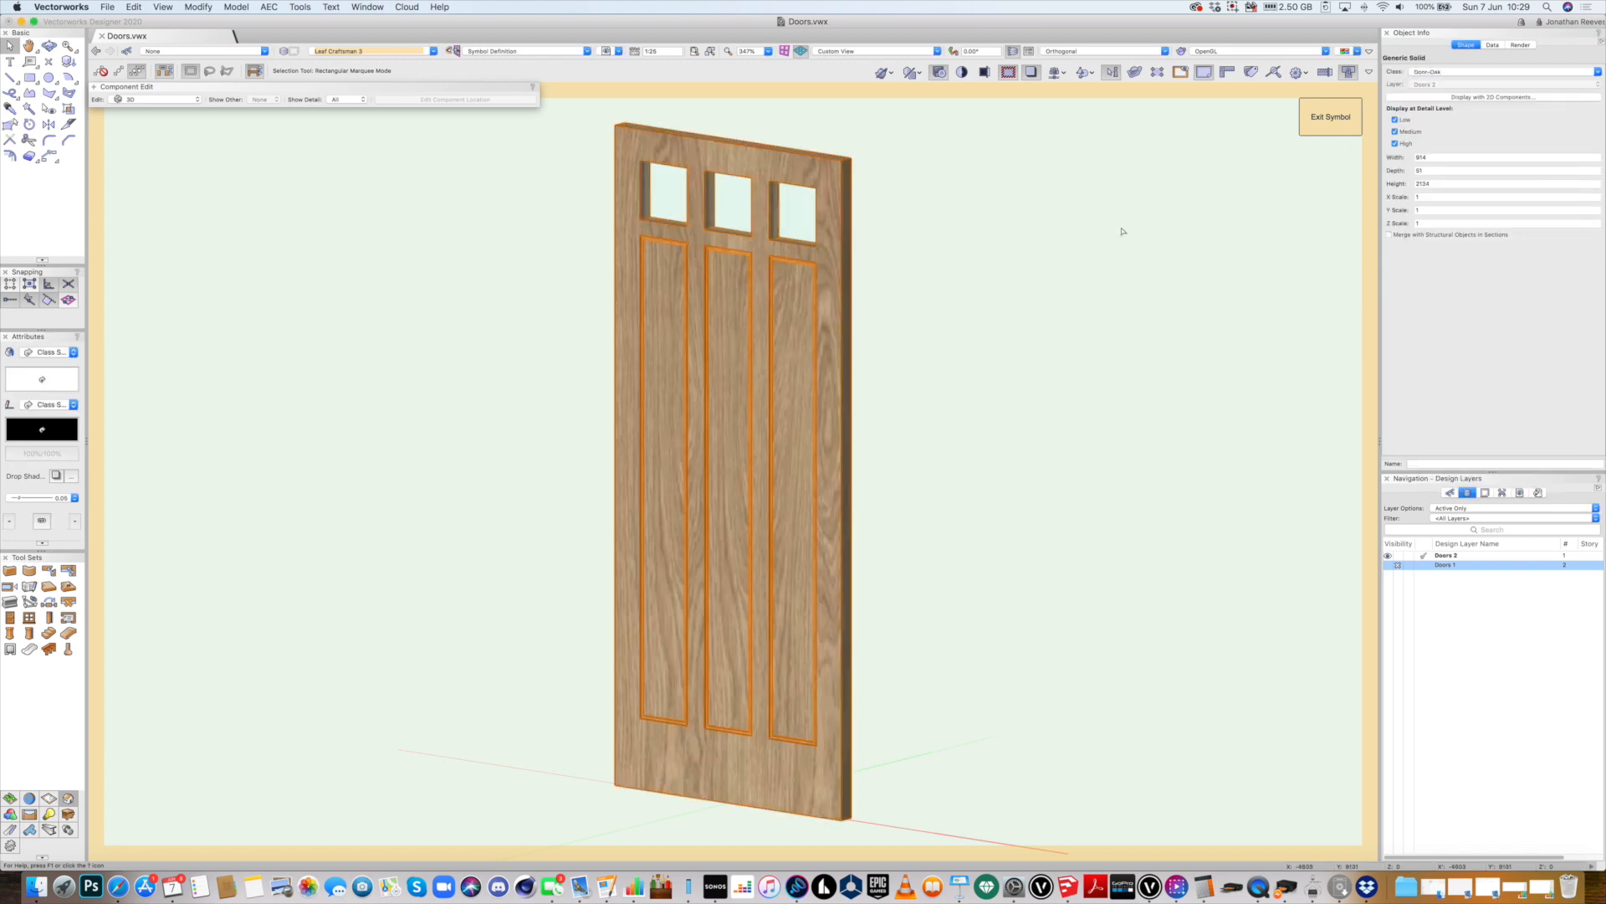
{"action": "left_click", "coordinate": [1329, 125]}
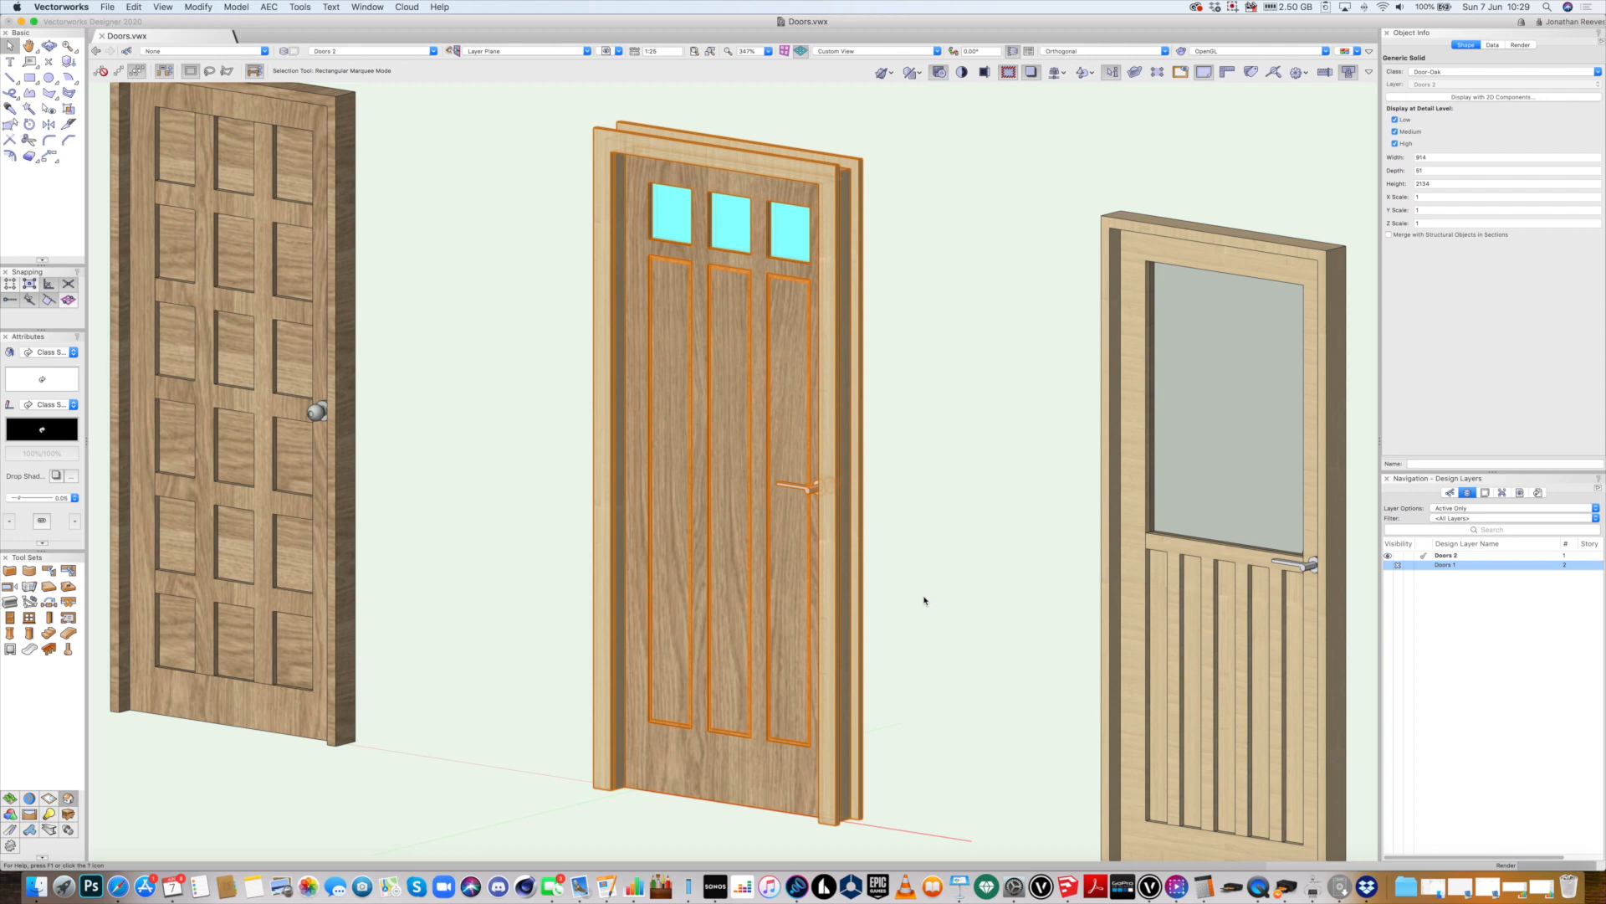
Set the Craftsman-leaf door's Interior Architrave and Exterior Architrave classes to Door-Oak and apply the settings
{"action": "scroll", "coordinate": [924, 600], "scroll_direction": "down", "scroll_amount": 3}
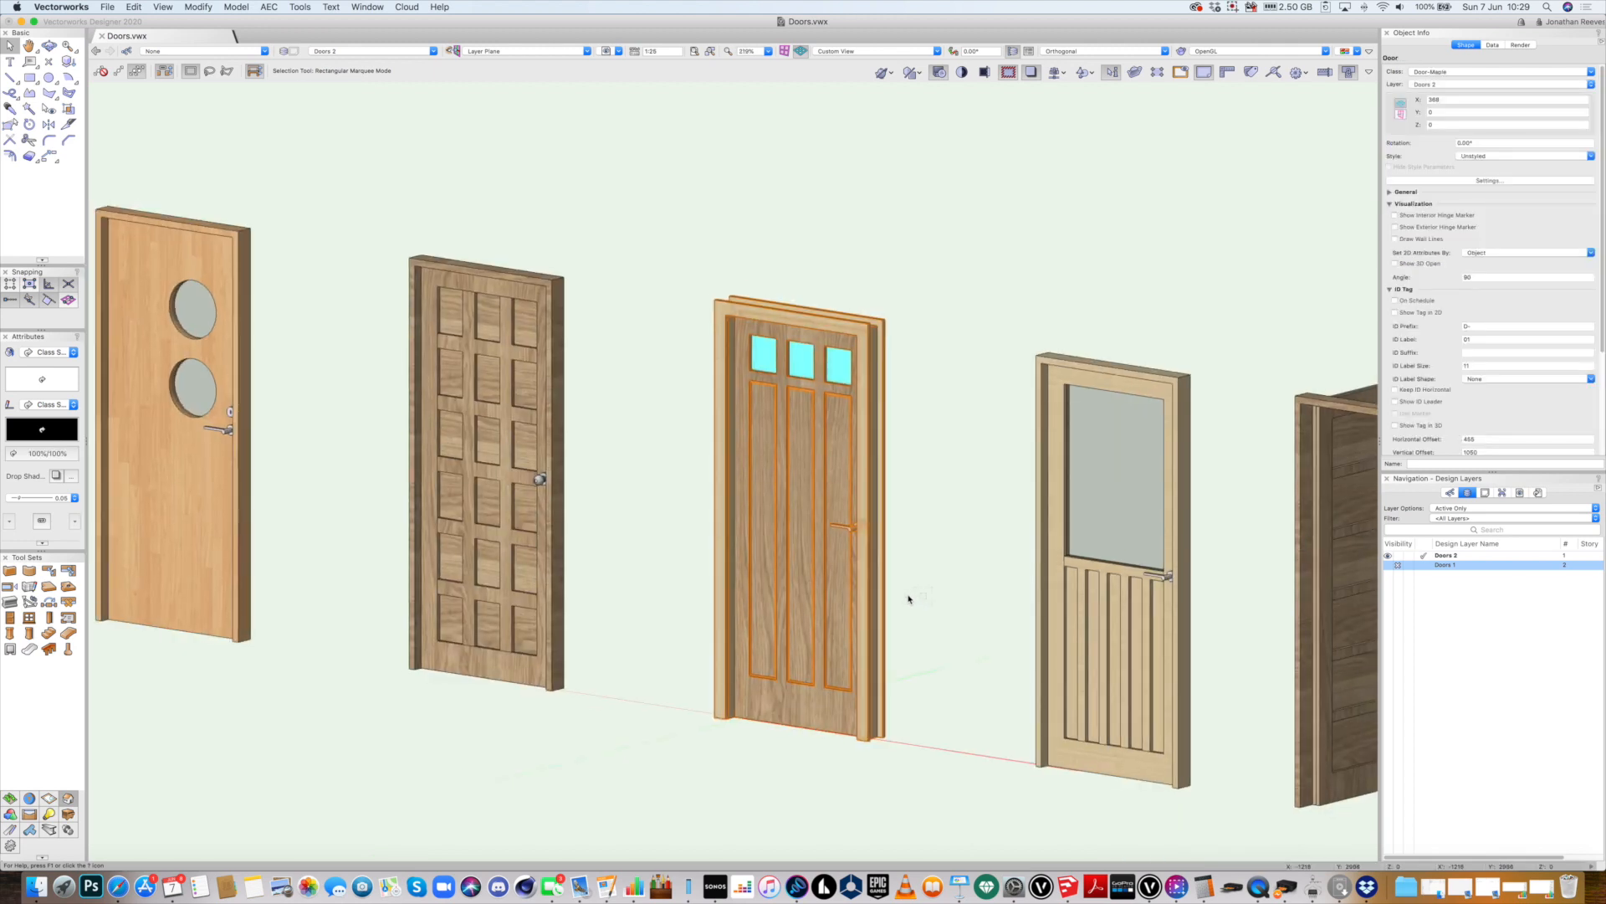
{"action": "left_click", "coordinate": [1464, 181]}
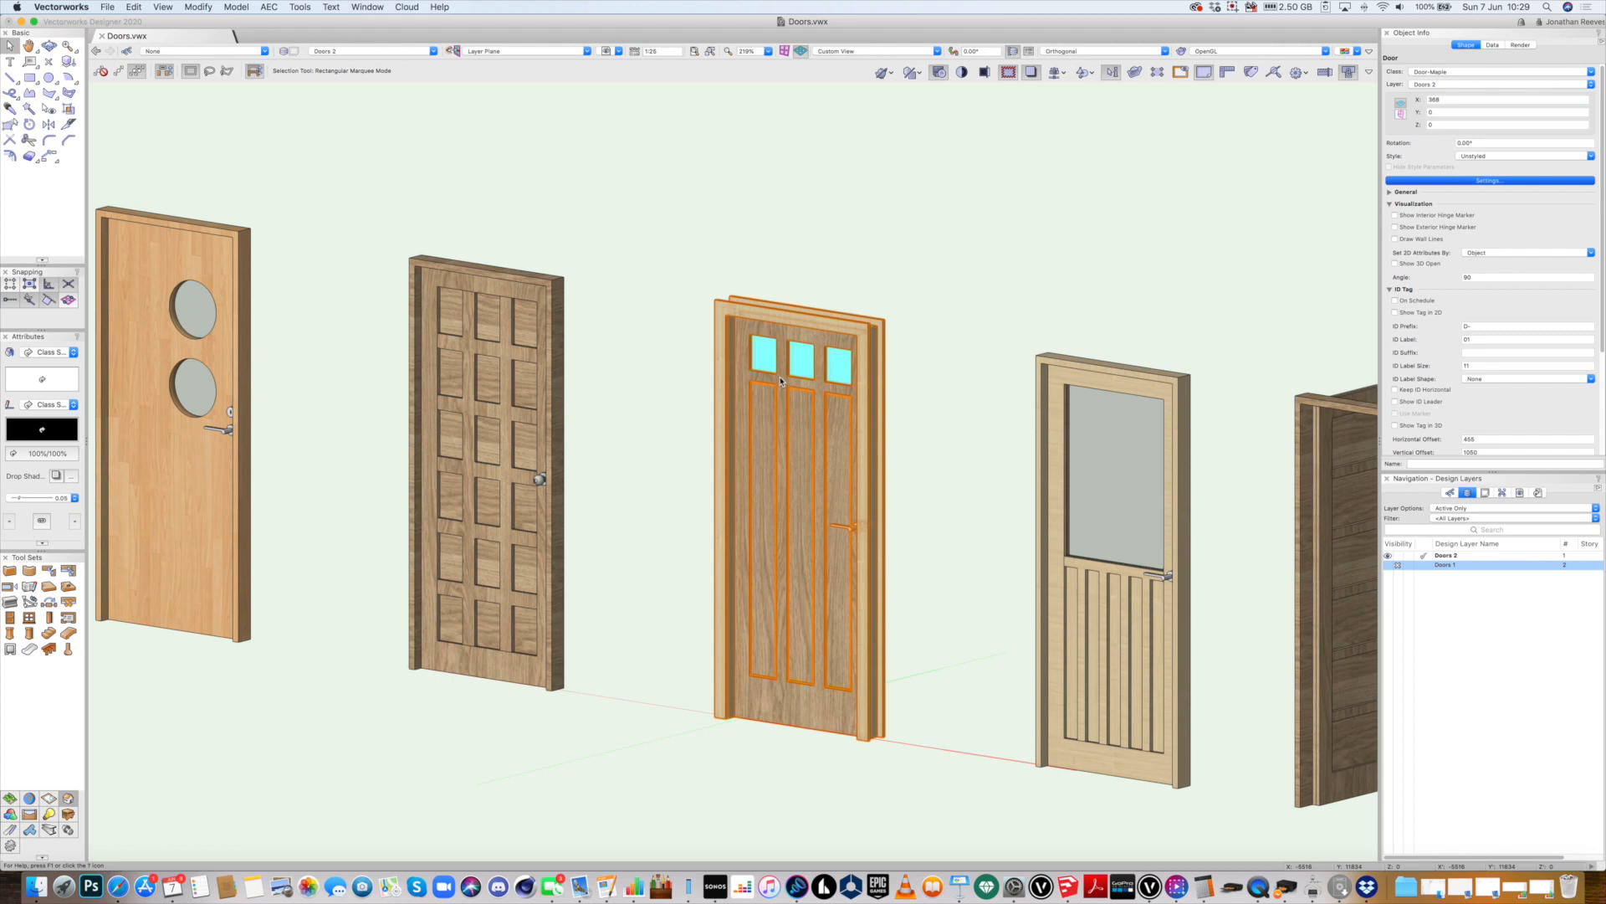
{"action": "left_click", "coordinate": [737, 405]}
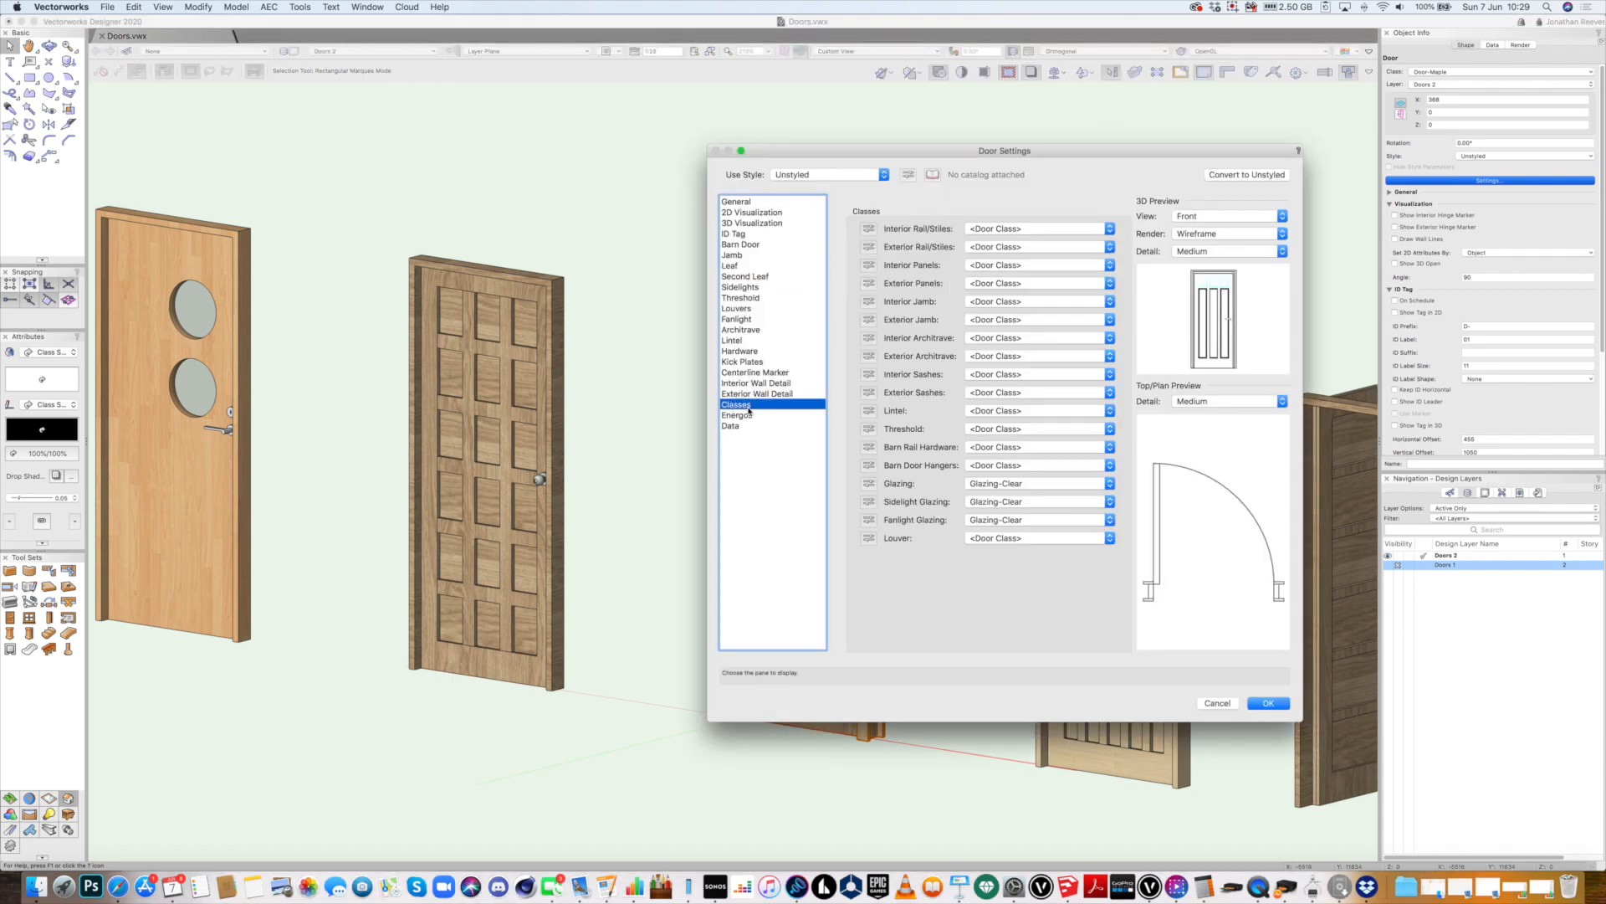
{"action": "left_click", "coordinate": [1004, 338]}
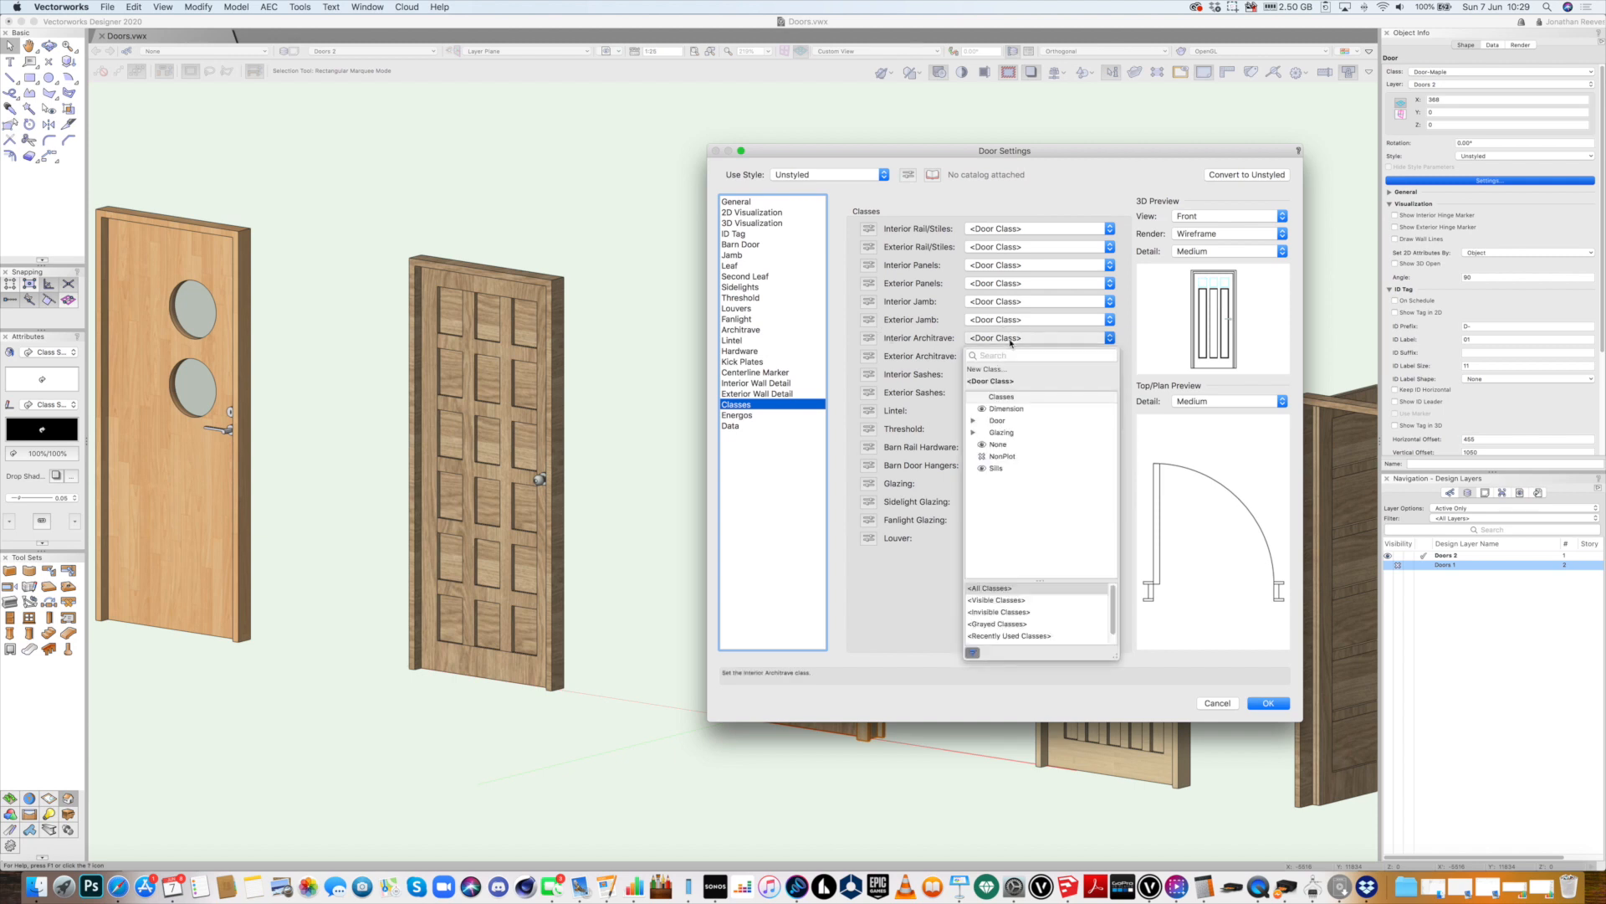
{"action": "left_click", "coordinate": [973, 421]}
{"action": "left_click", "coordinate": [1011, 457]}
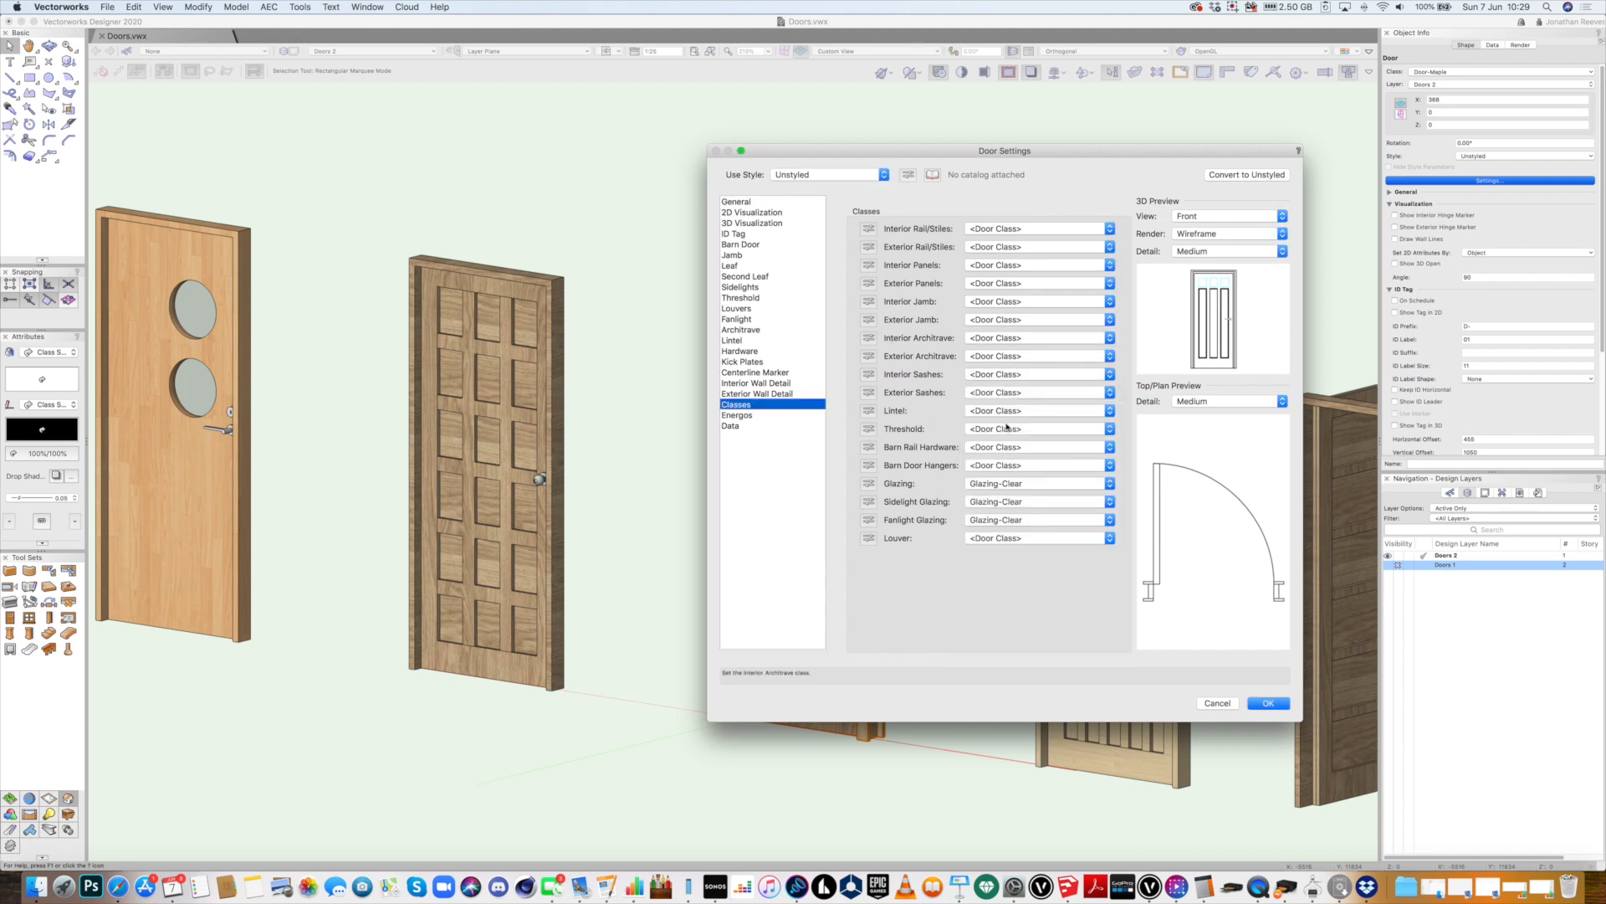
{"action": "left_click", "coordinate": [980, 358]}
{"action": "left_click", "coordinate": [973, 450]}
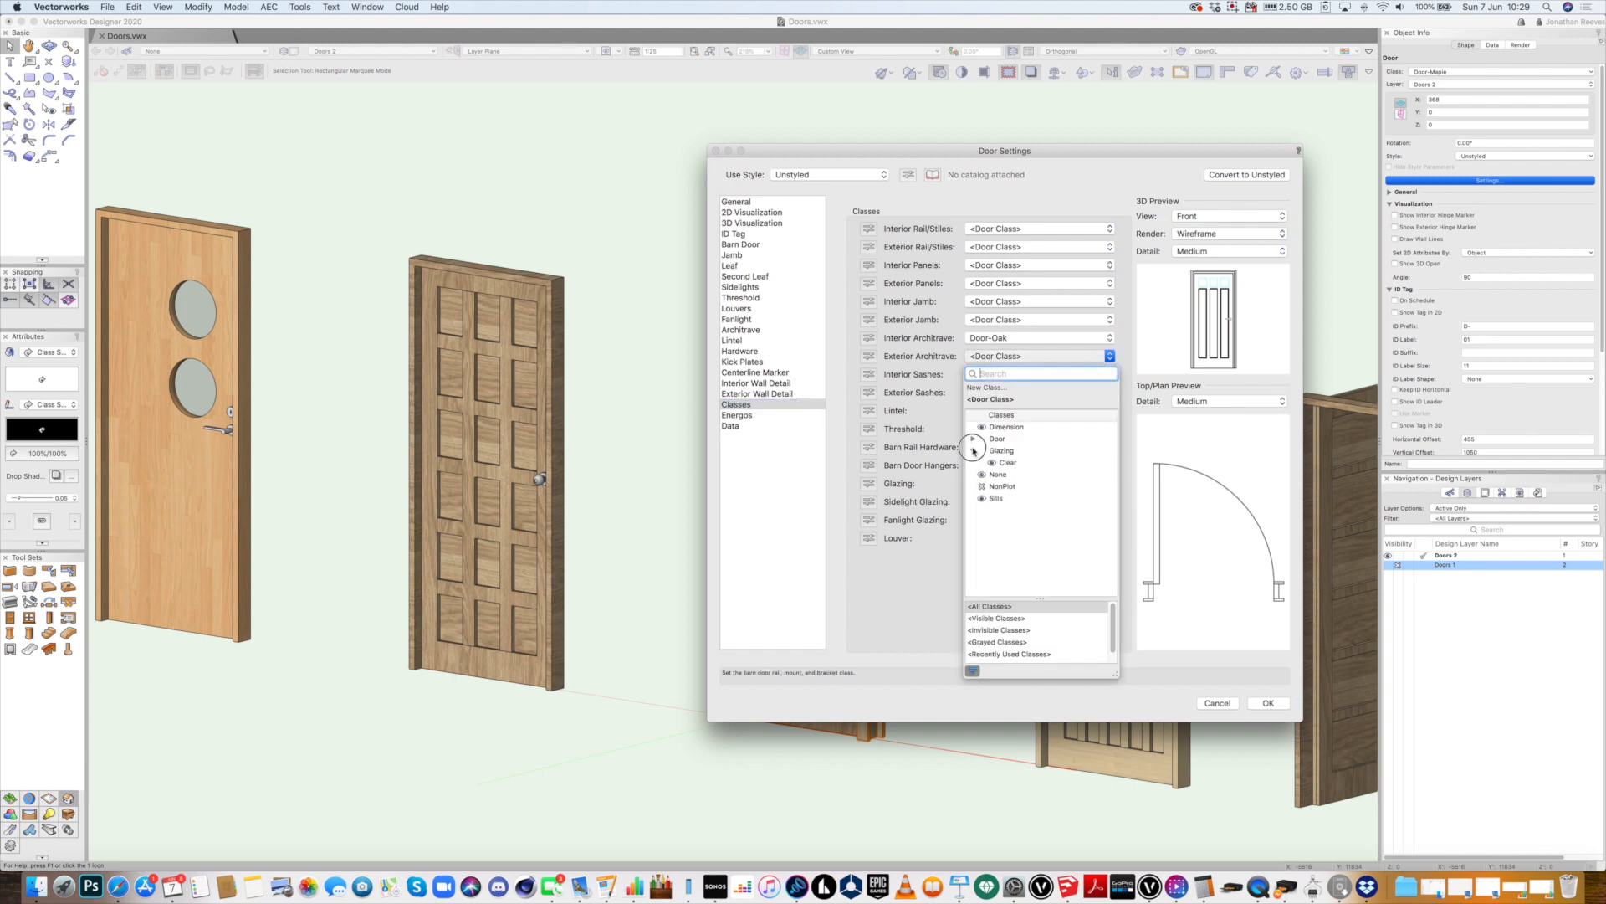
{"action": "left_click", "coordinate": [1008, 462]}
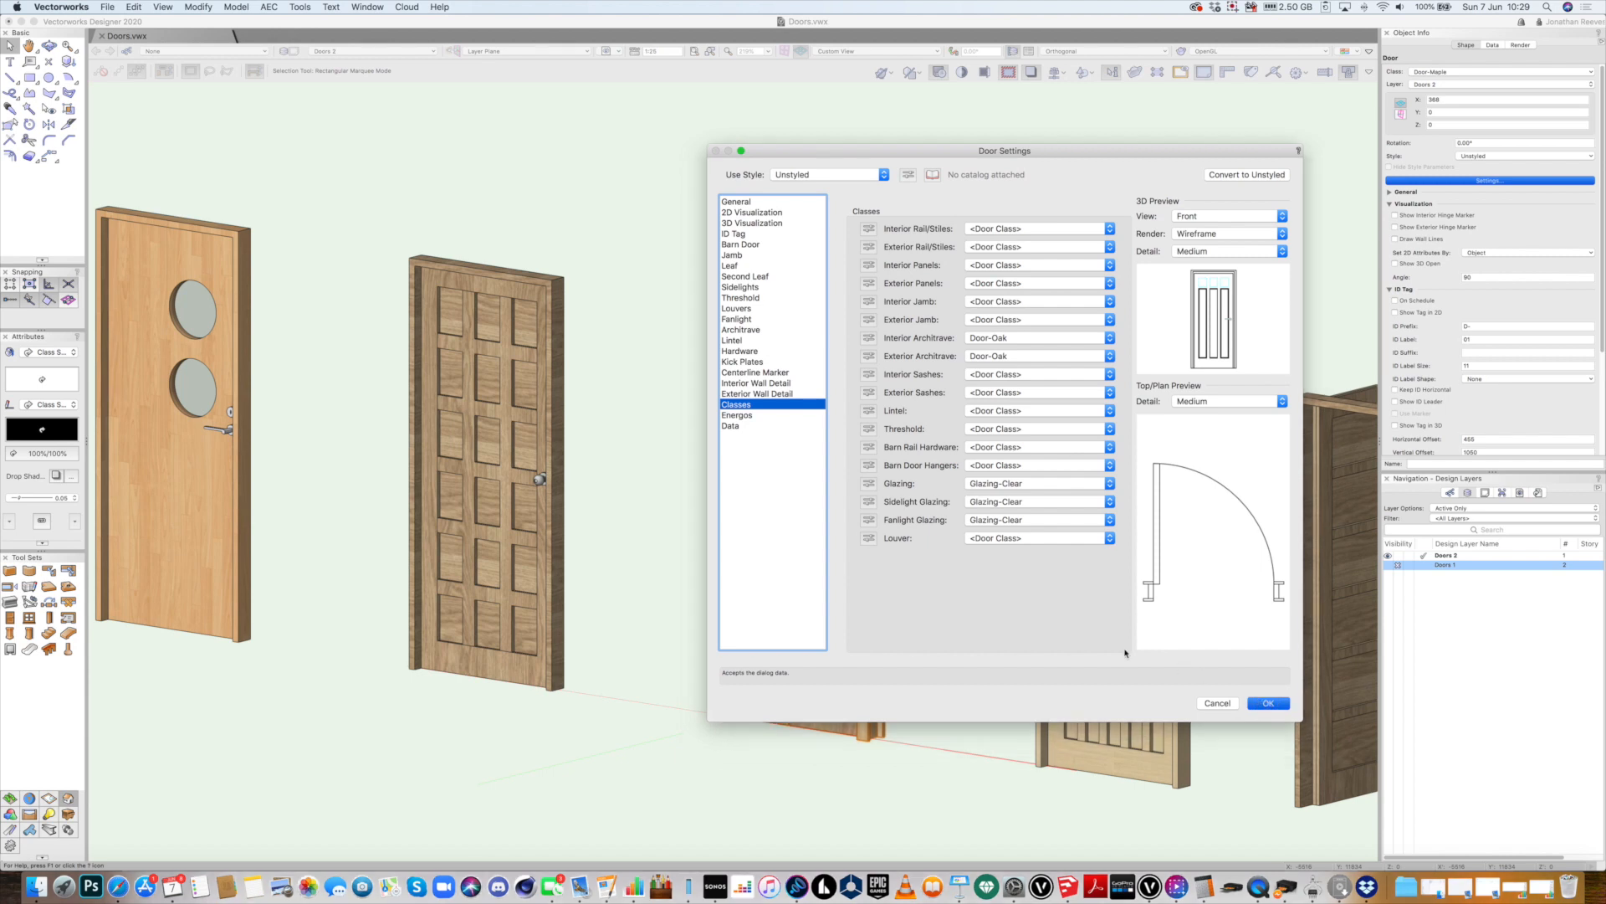
{"action": "key", "text": "Return"}
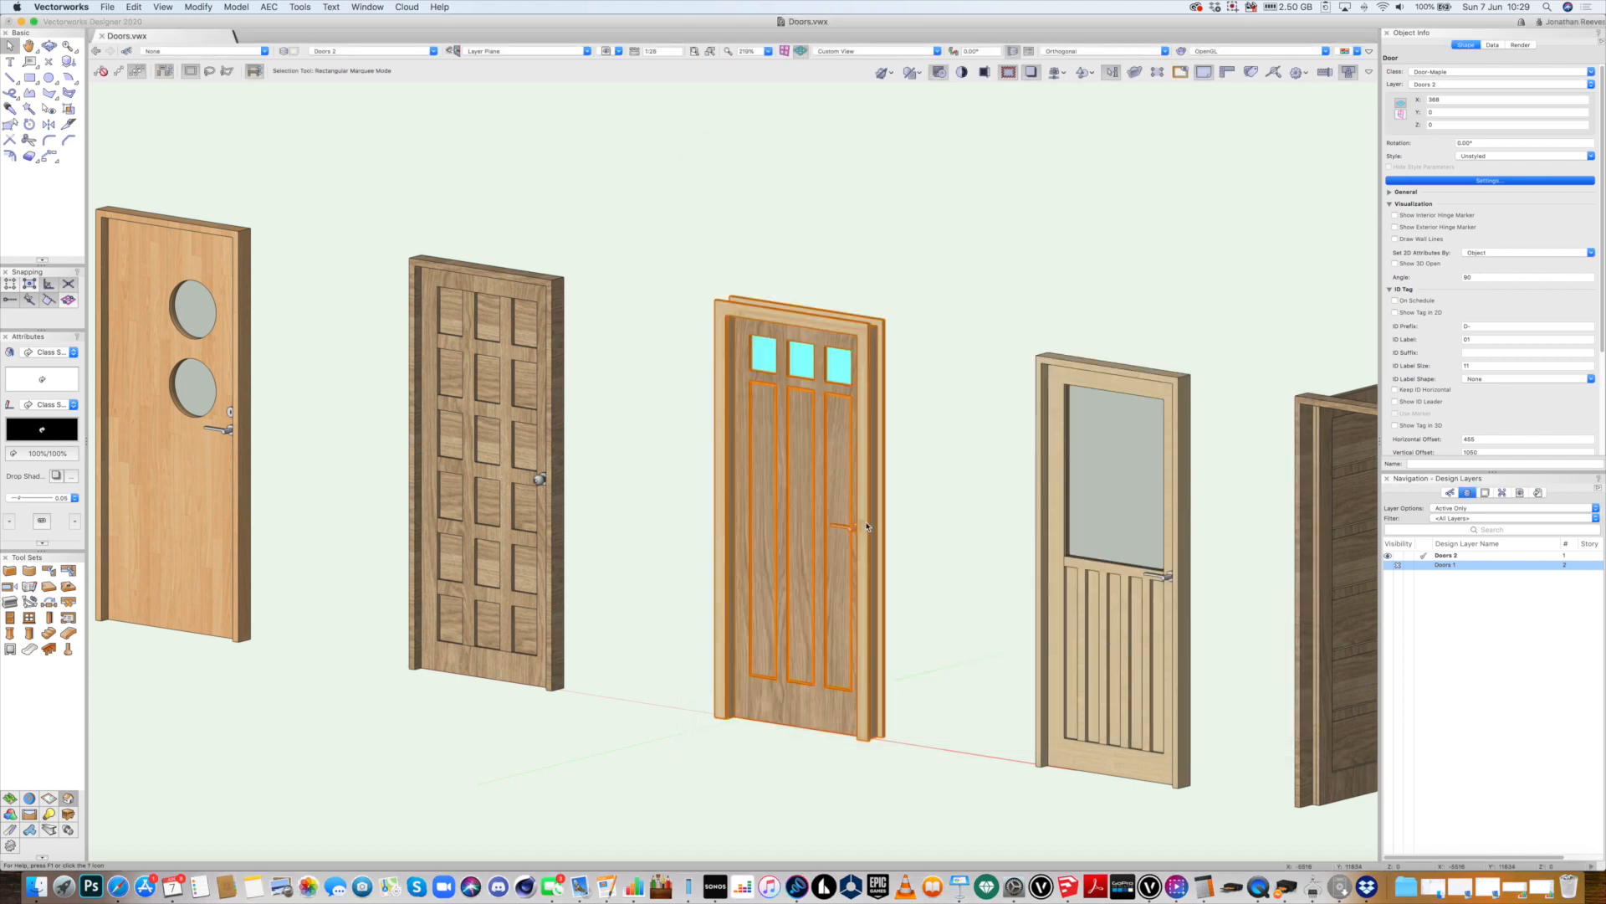
Examine the oak finish on the Craftsman-leaf door and its architraves, and compare it with the neighbouring doors
{"action": "scroll", "coordinate": [867, 529], "scroll_direction": "up", "scroll_amount": 1}
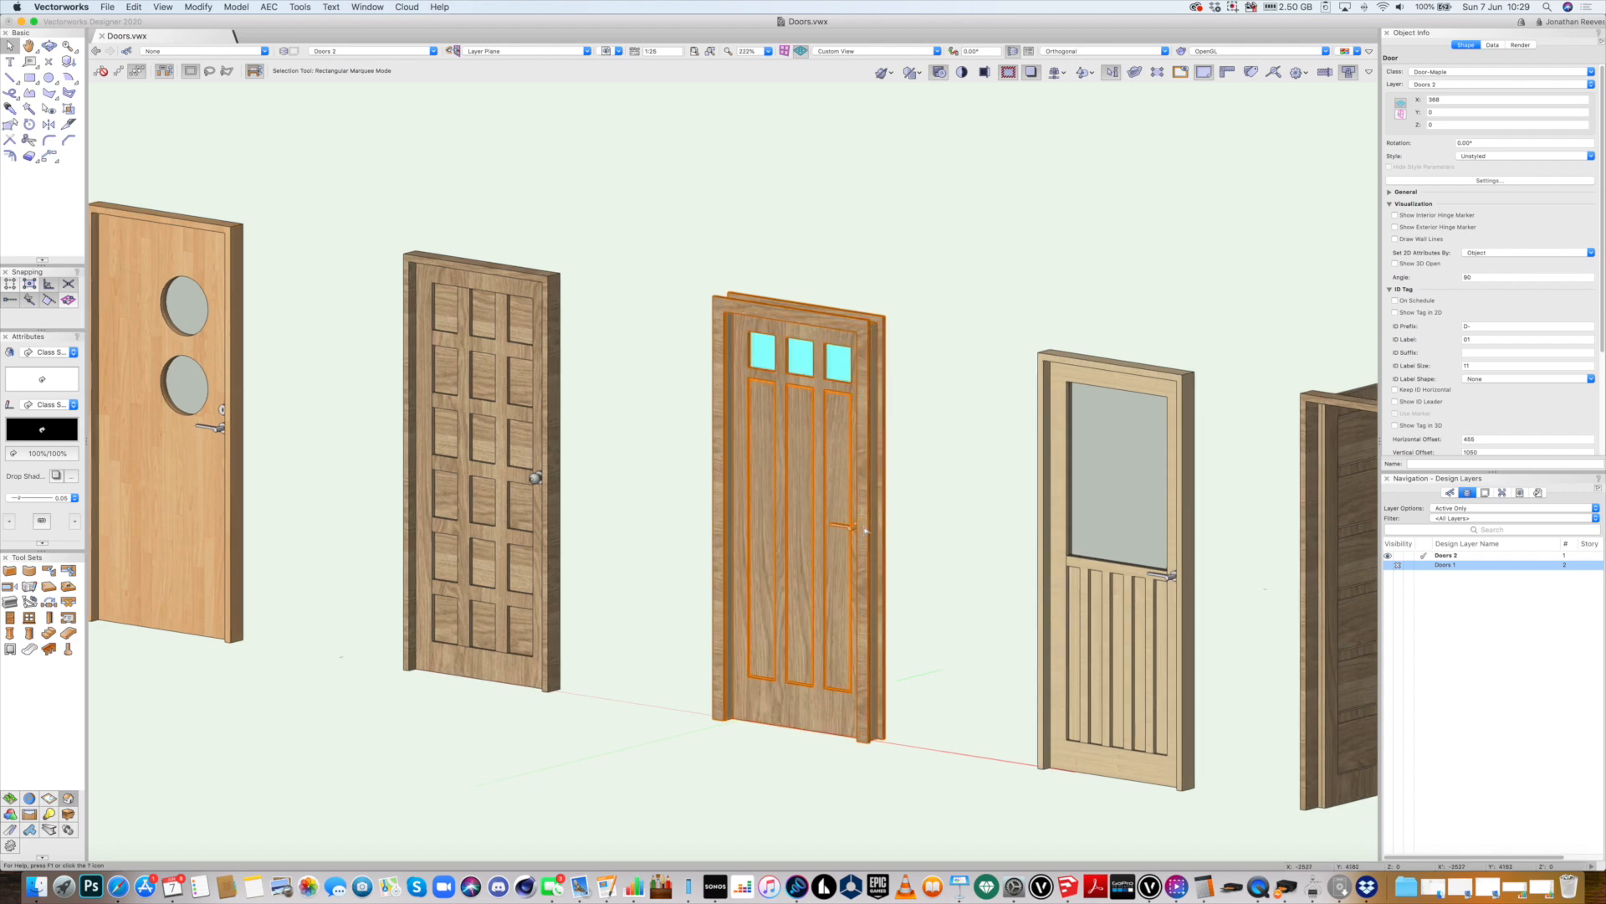
{"action": "scroll", "coordinate": [838, 567], "scroll_direction": "up", "scroll_amount": 5}
{"action": "middle_click_drag", "start_coordinate": [820, 538], "coordinate": [835, 623], "text": "shift"}
{"action": "scroll", "coordinate": [836, 623], "scroll_direction": "down", "scroll_amount": 6}
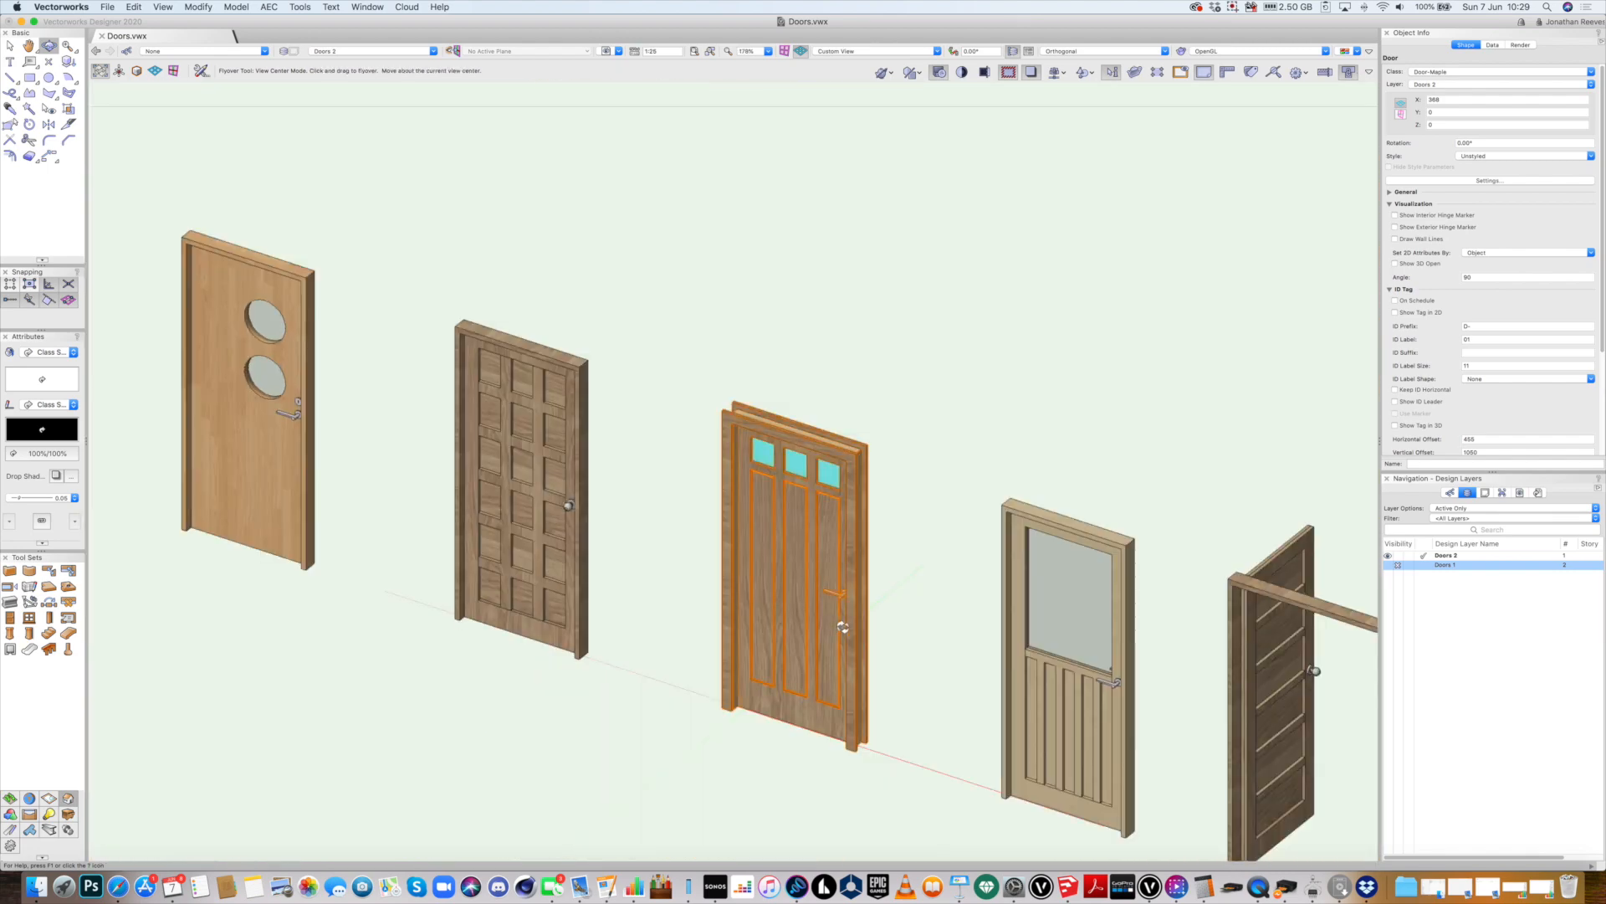
{"action": "key", "text": "x"}
{"action": "key", "text": "super+6"}
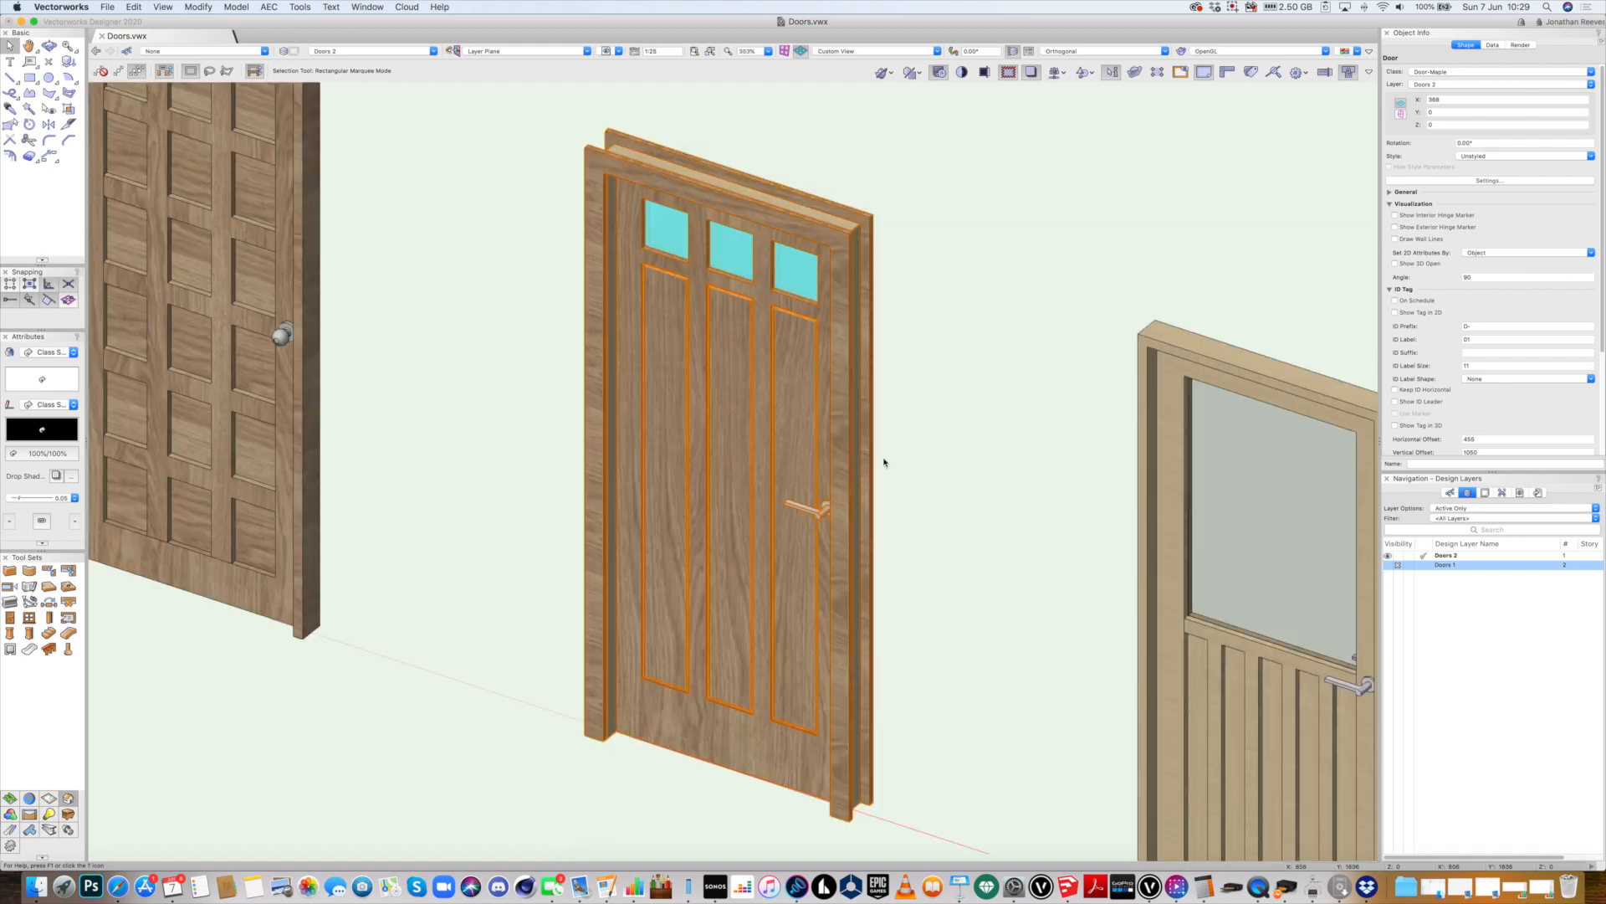
{"action": "middle_click_drag", "start_coordinate": [1004, 566], "coordinate": [527, 236]}
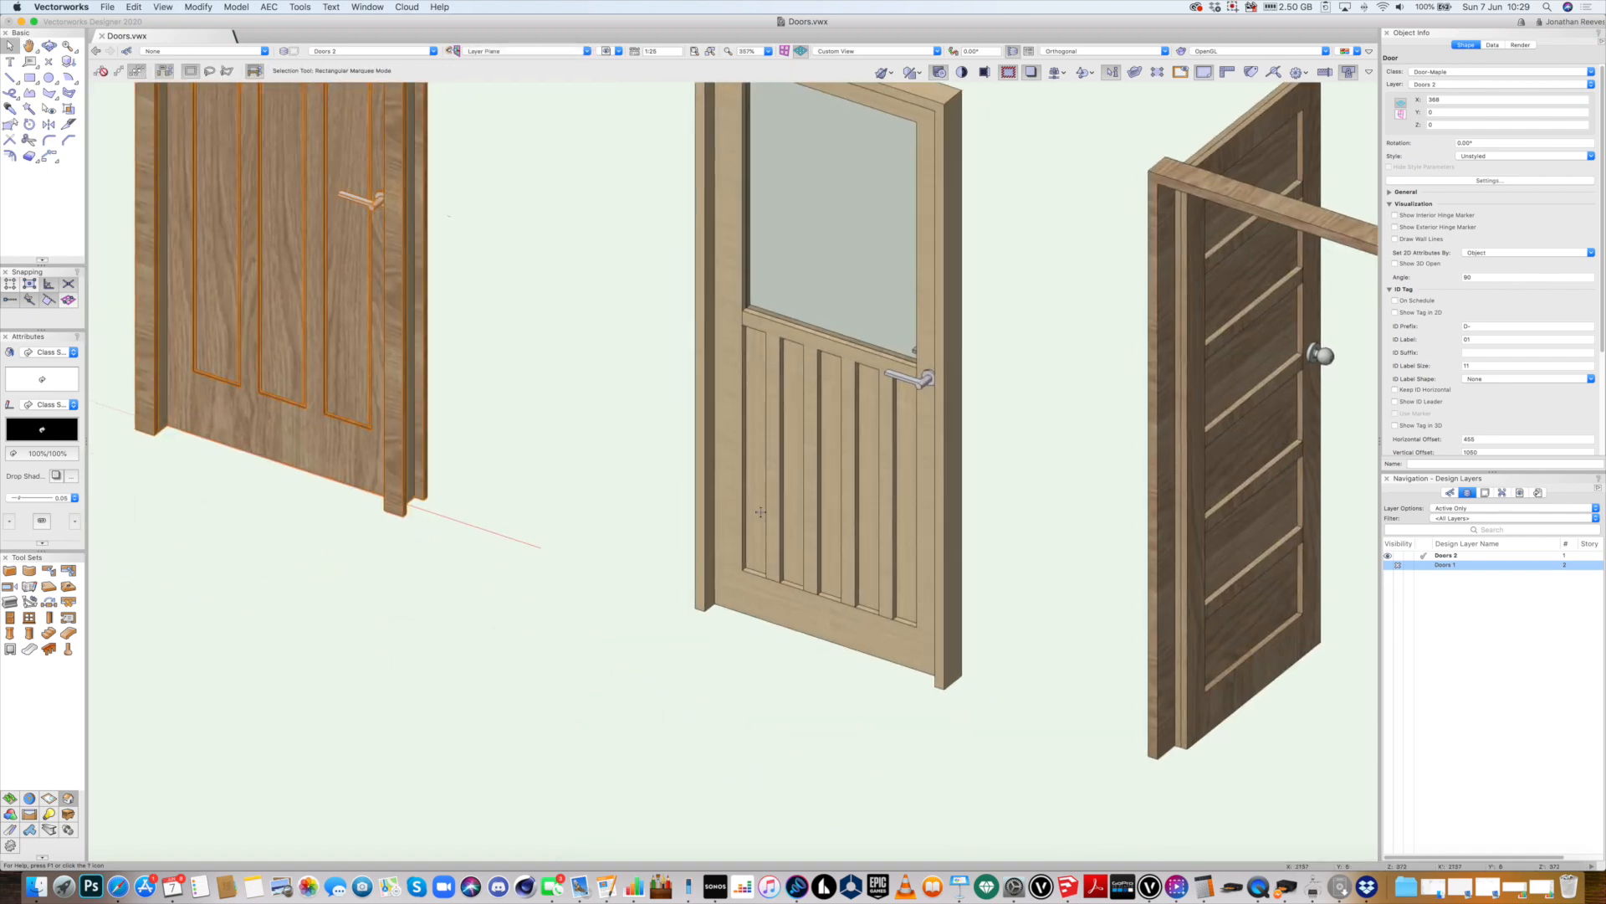
{"action": "scroll", "coordinate": [761, 513], "scroll_direction": "down", "scroll_amount": 4}
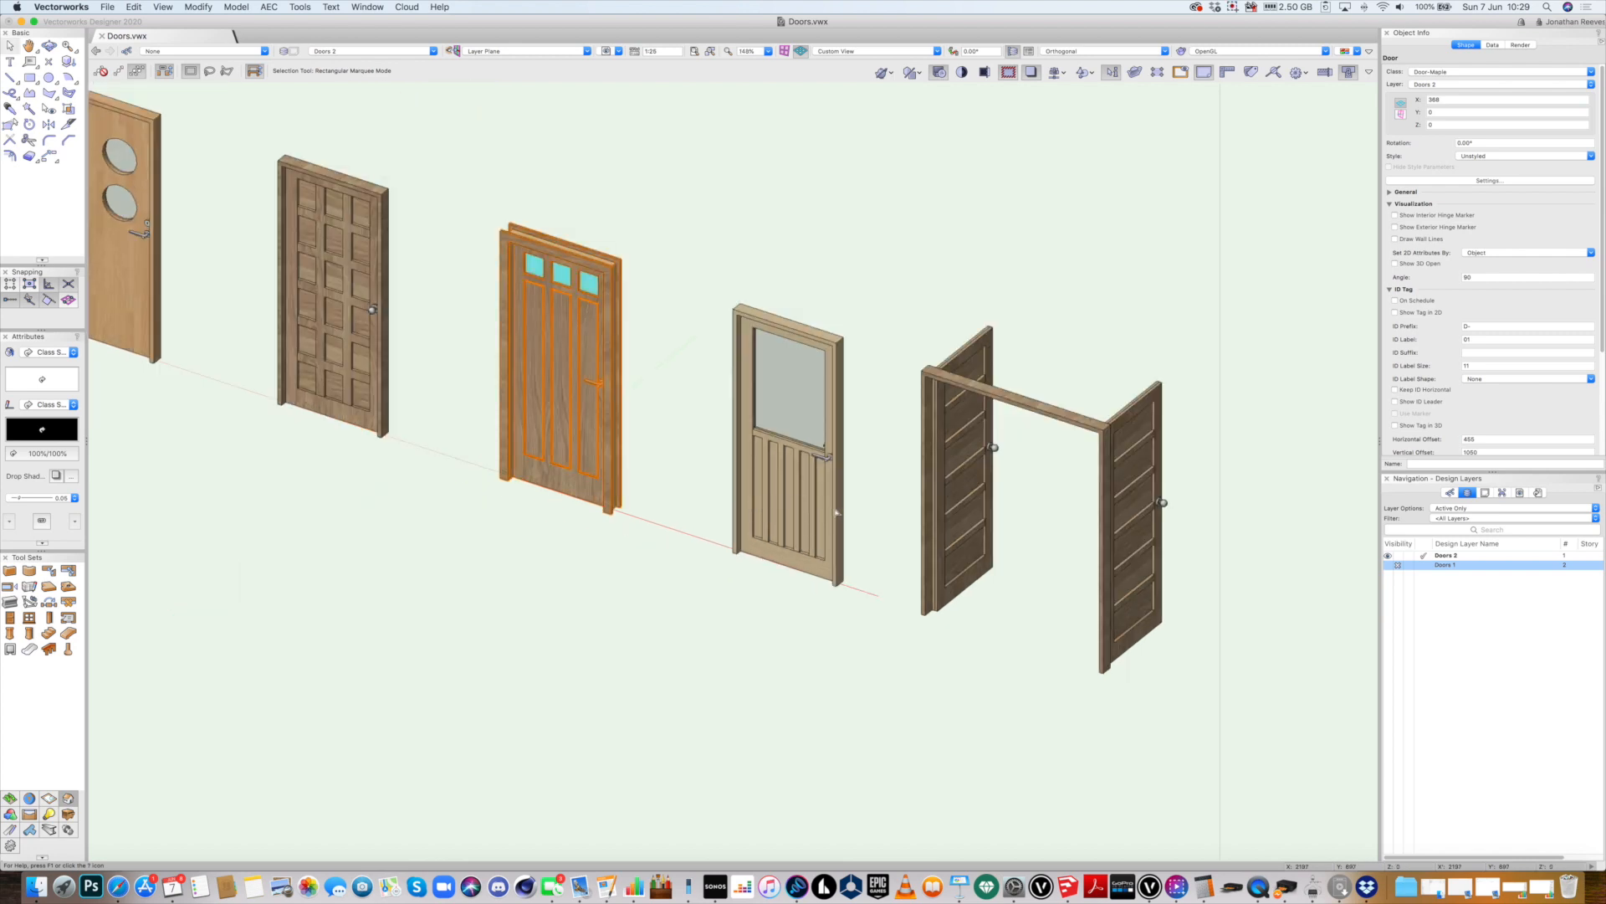
Open the settings of the half-glazed maple door and turn on Set Top Panel Height with a panel height of 1100
{"action": "left_click", "coordinate": [837, 512]}
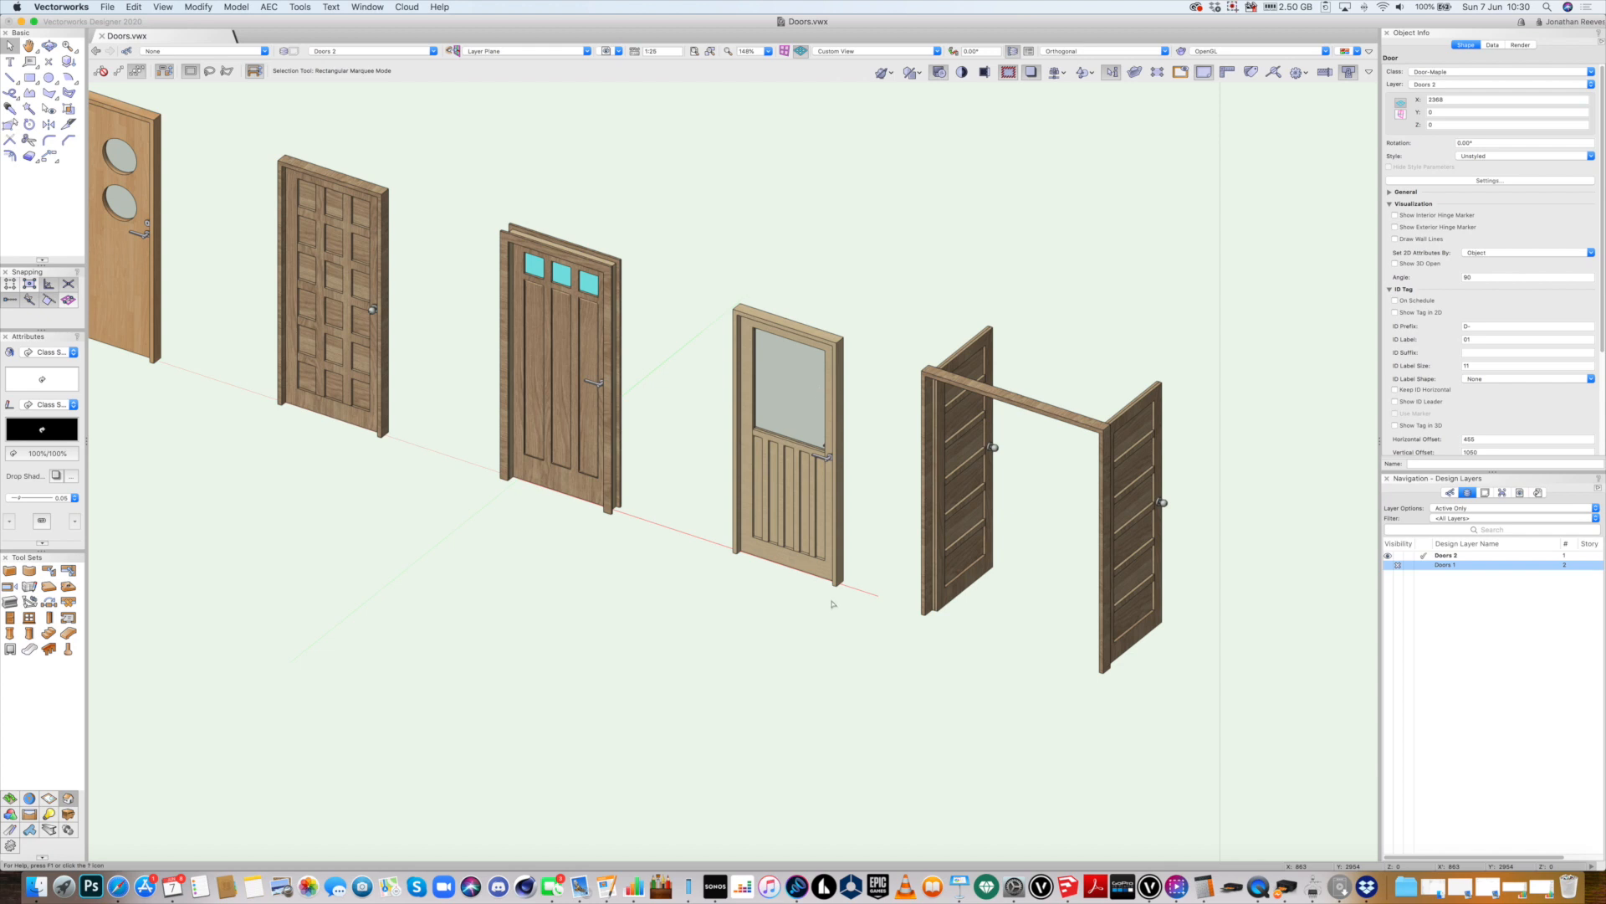
{"action": "double_click", "coordinate": [824, 519]}
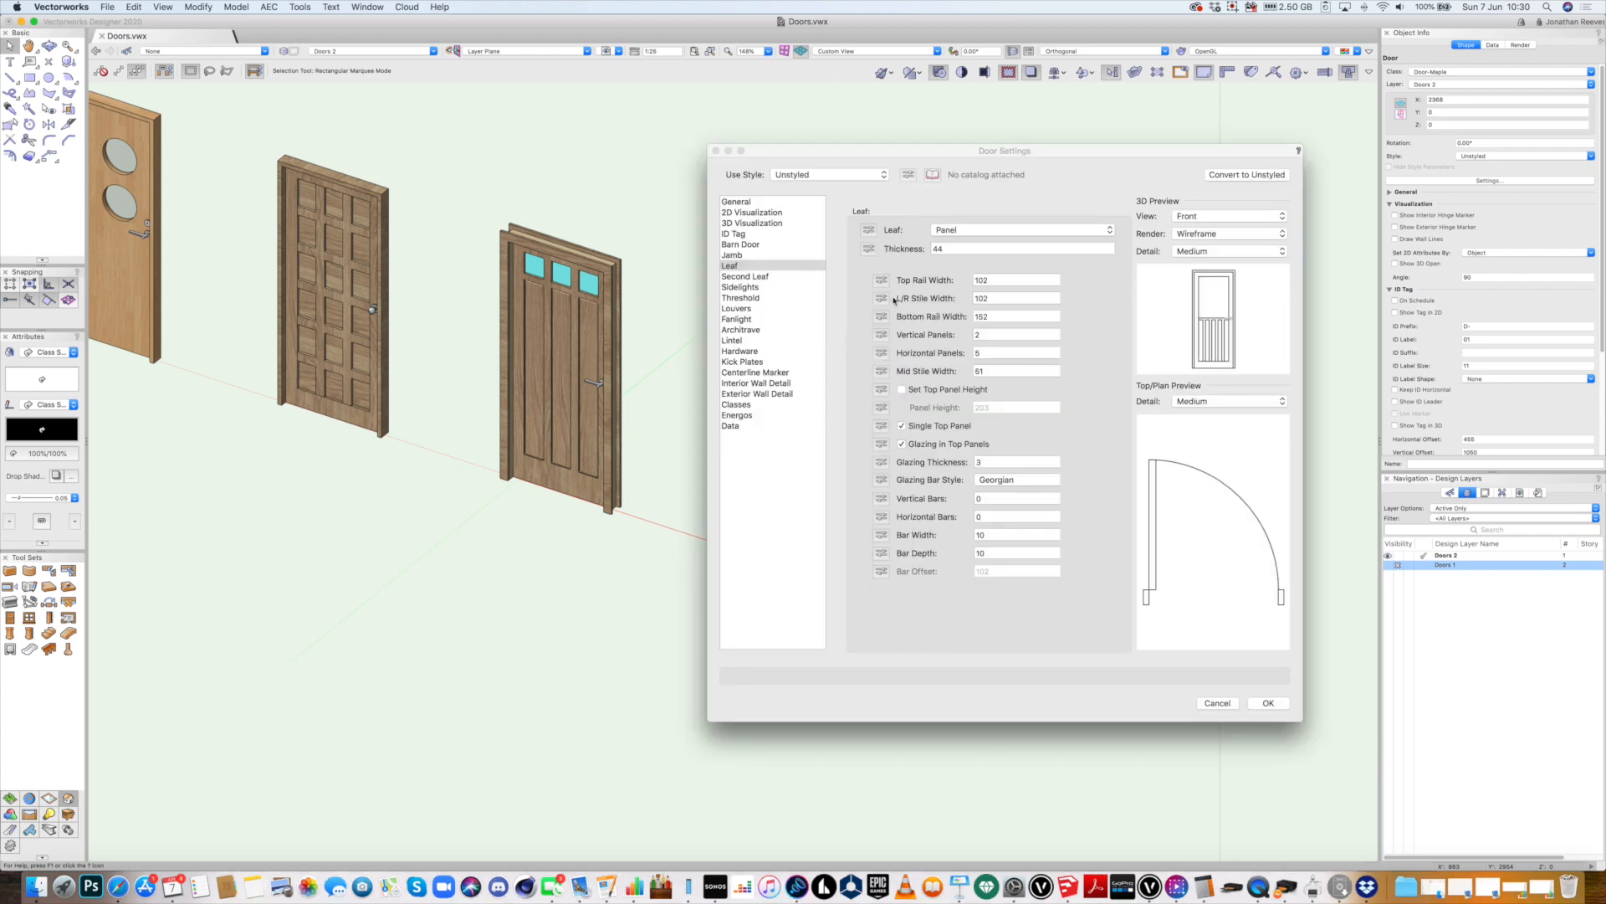
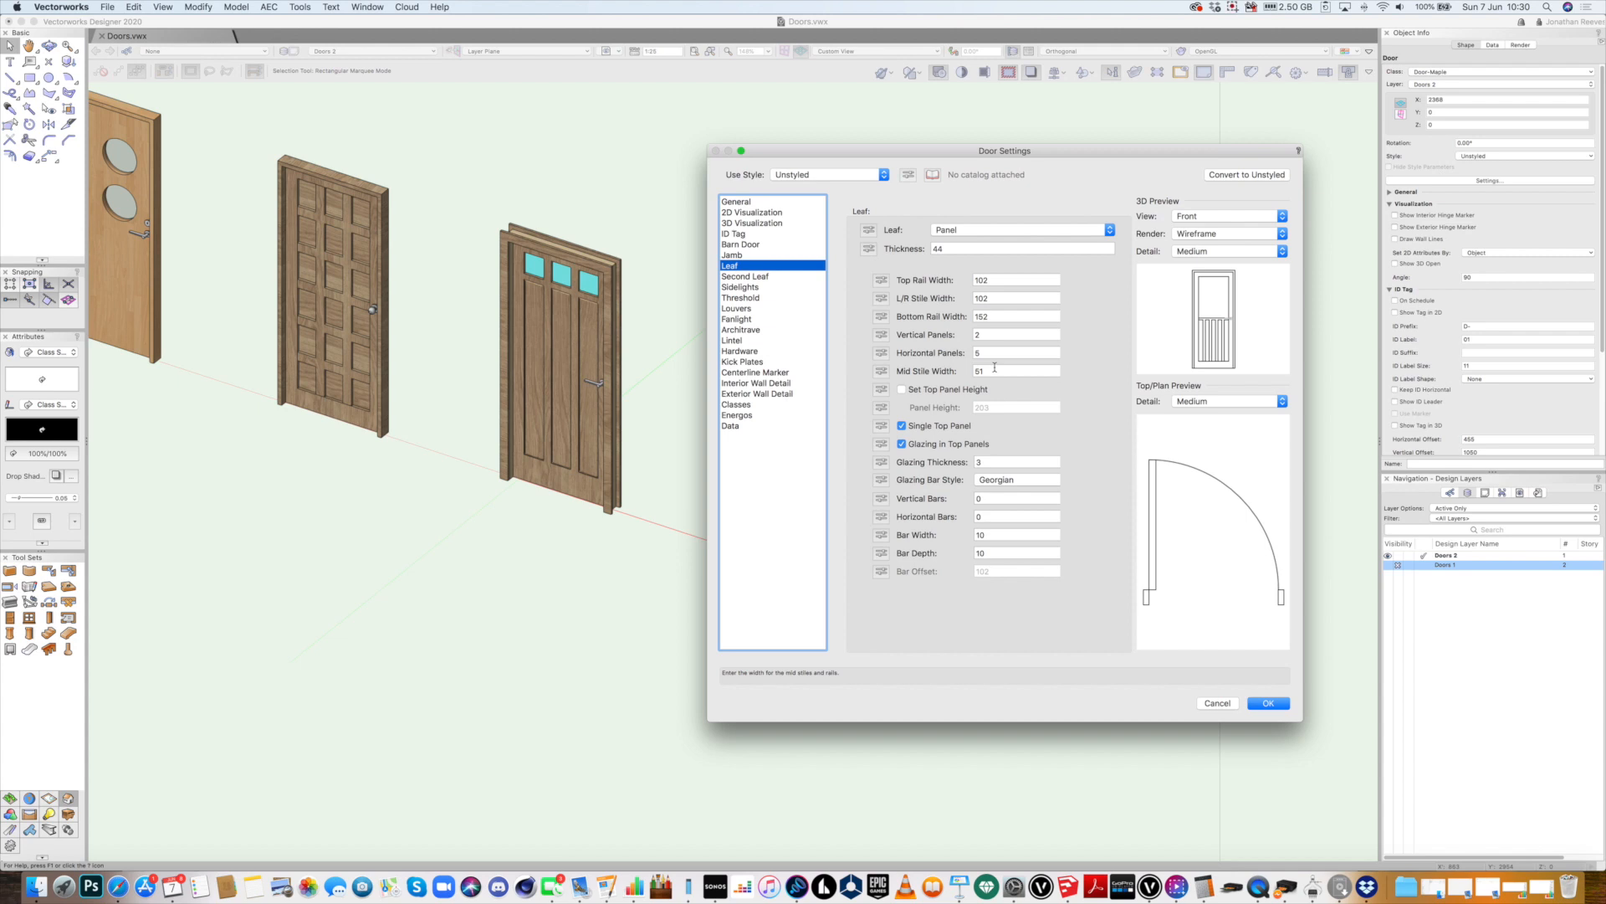
{"action": "left_click", "coordinate": [902, 390]}
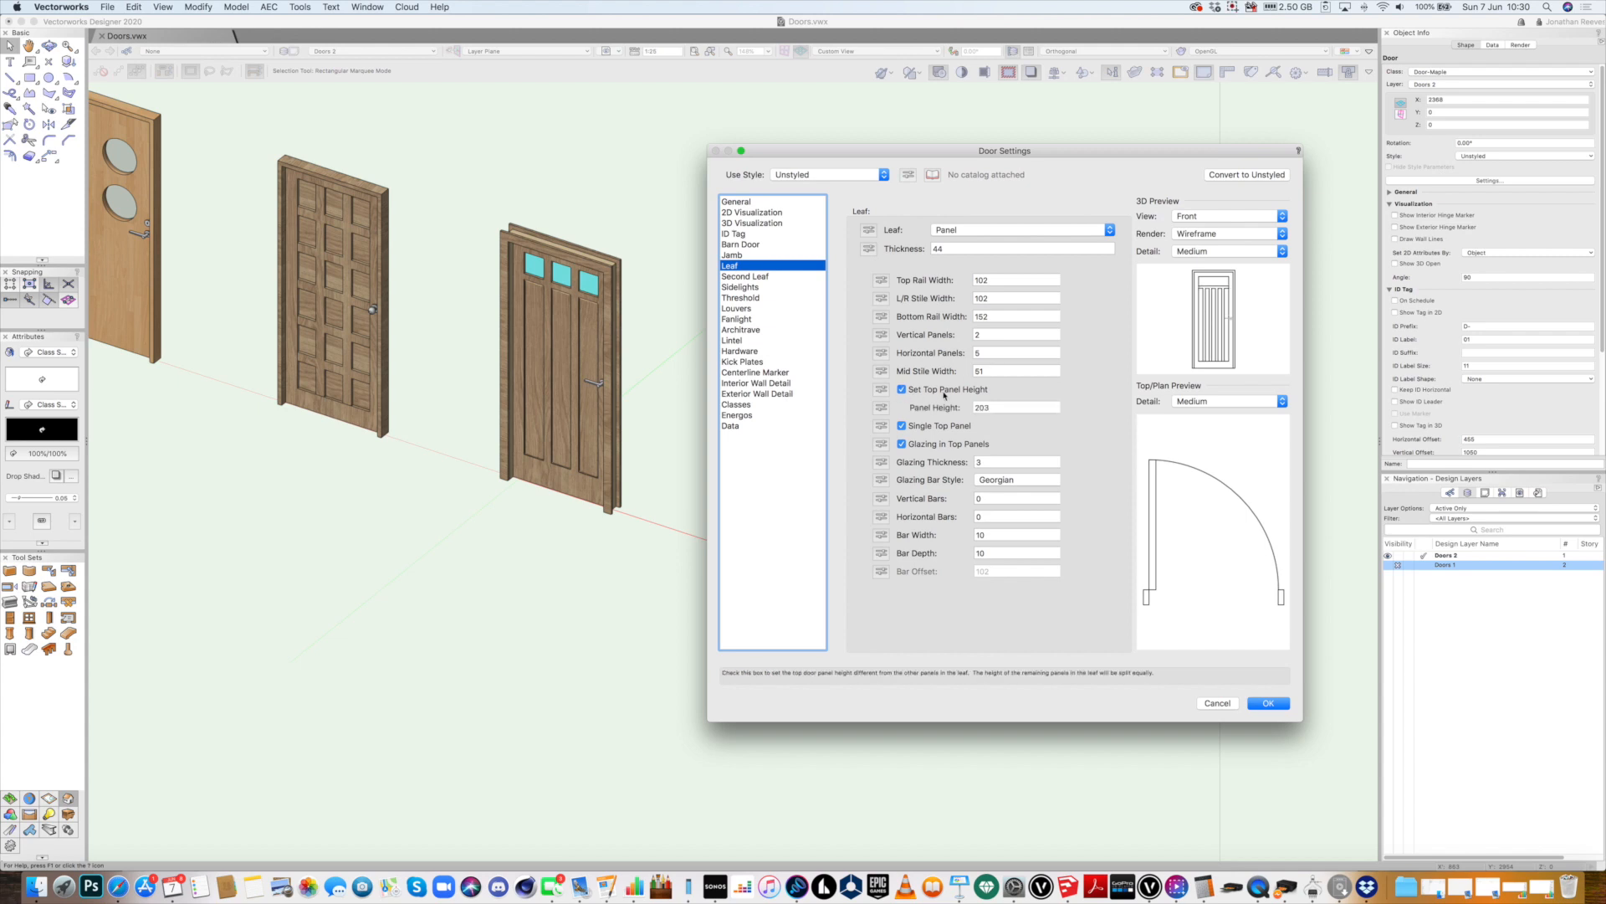
{"action": "left_click", "coordinate": [964, 407]}
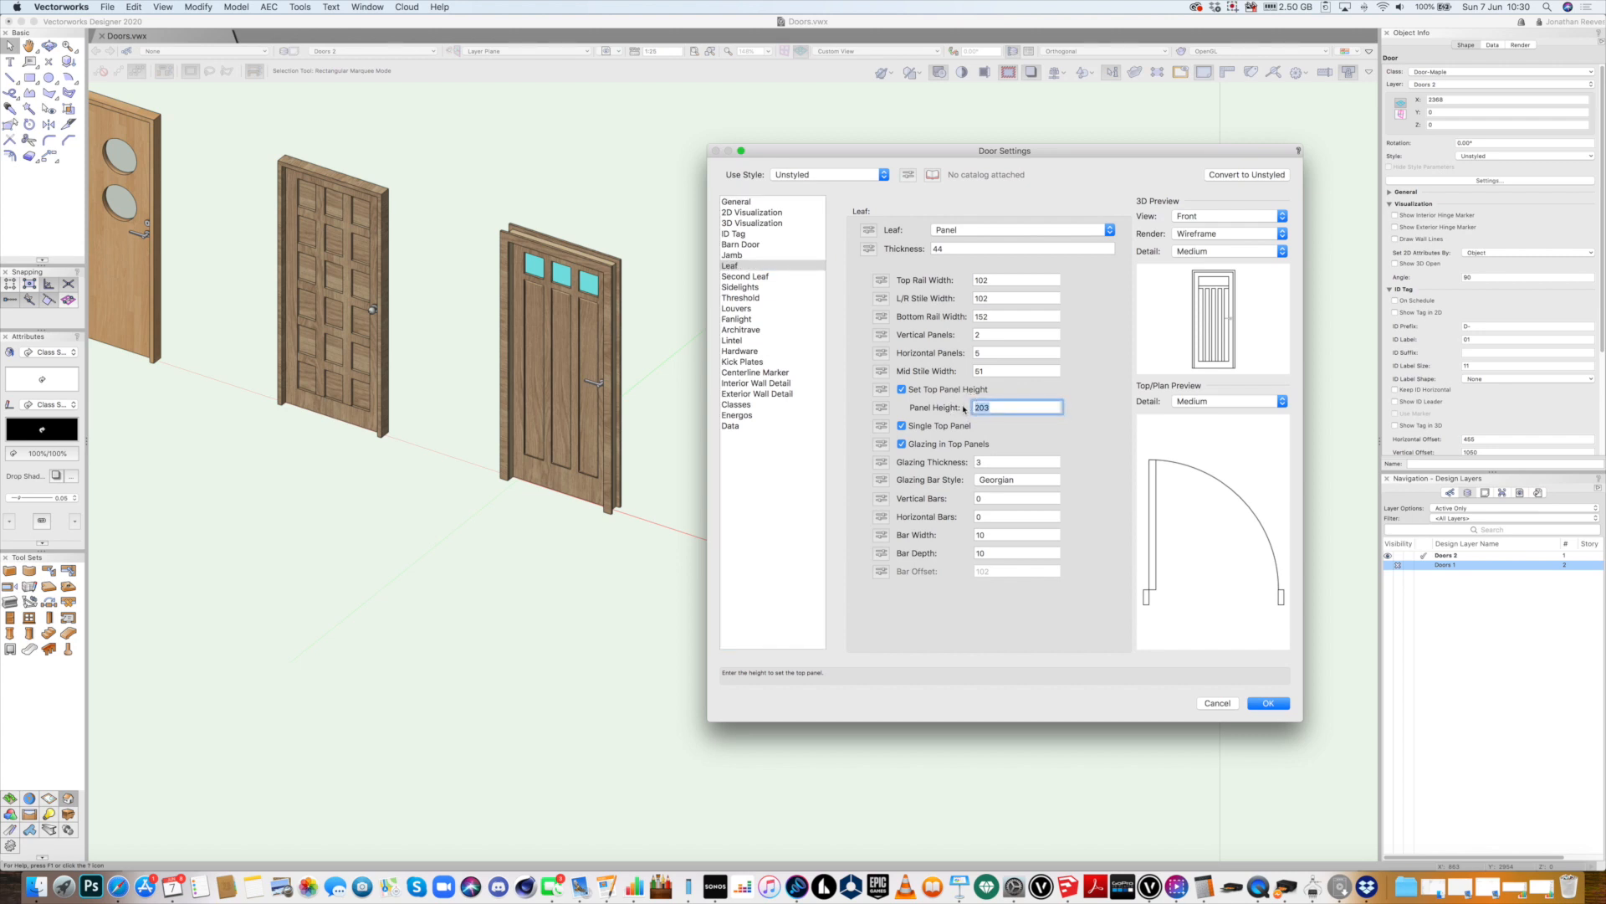
{"action": "type", "text": "1100"}
{"action": "left_click", "coordinate": [1011, 371]}
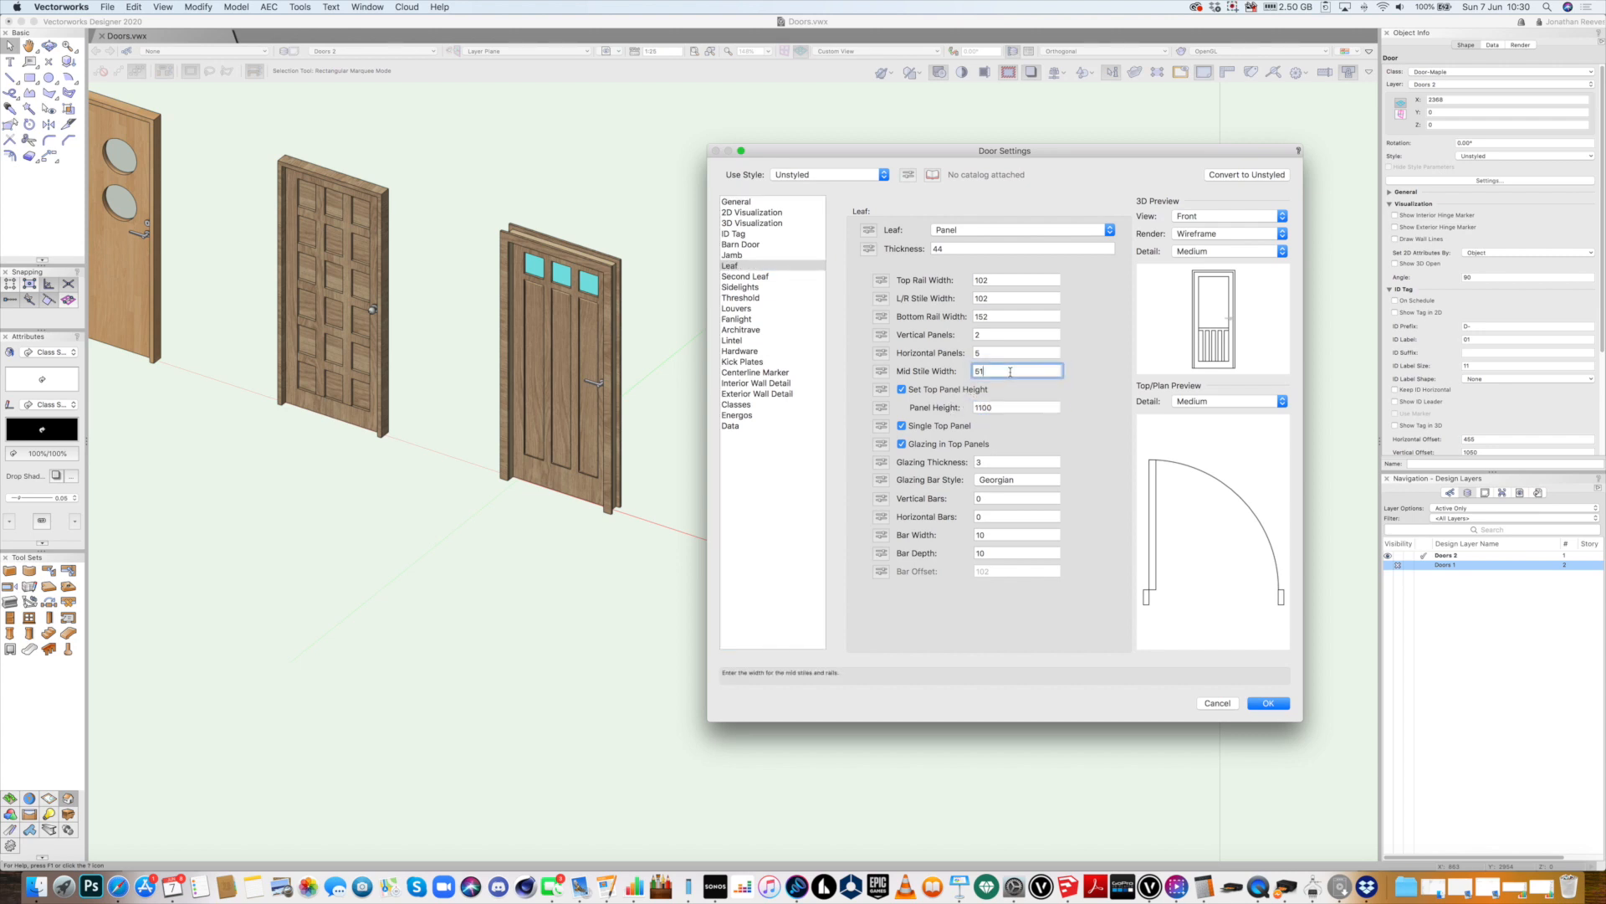
Divide the top panel's Georgian glazing with 2 vertical bars and 2 horizontal bars
{"action": "left_click", "coordinate": [983, 499]}
{"action": "type", "text": "2"}
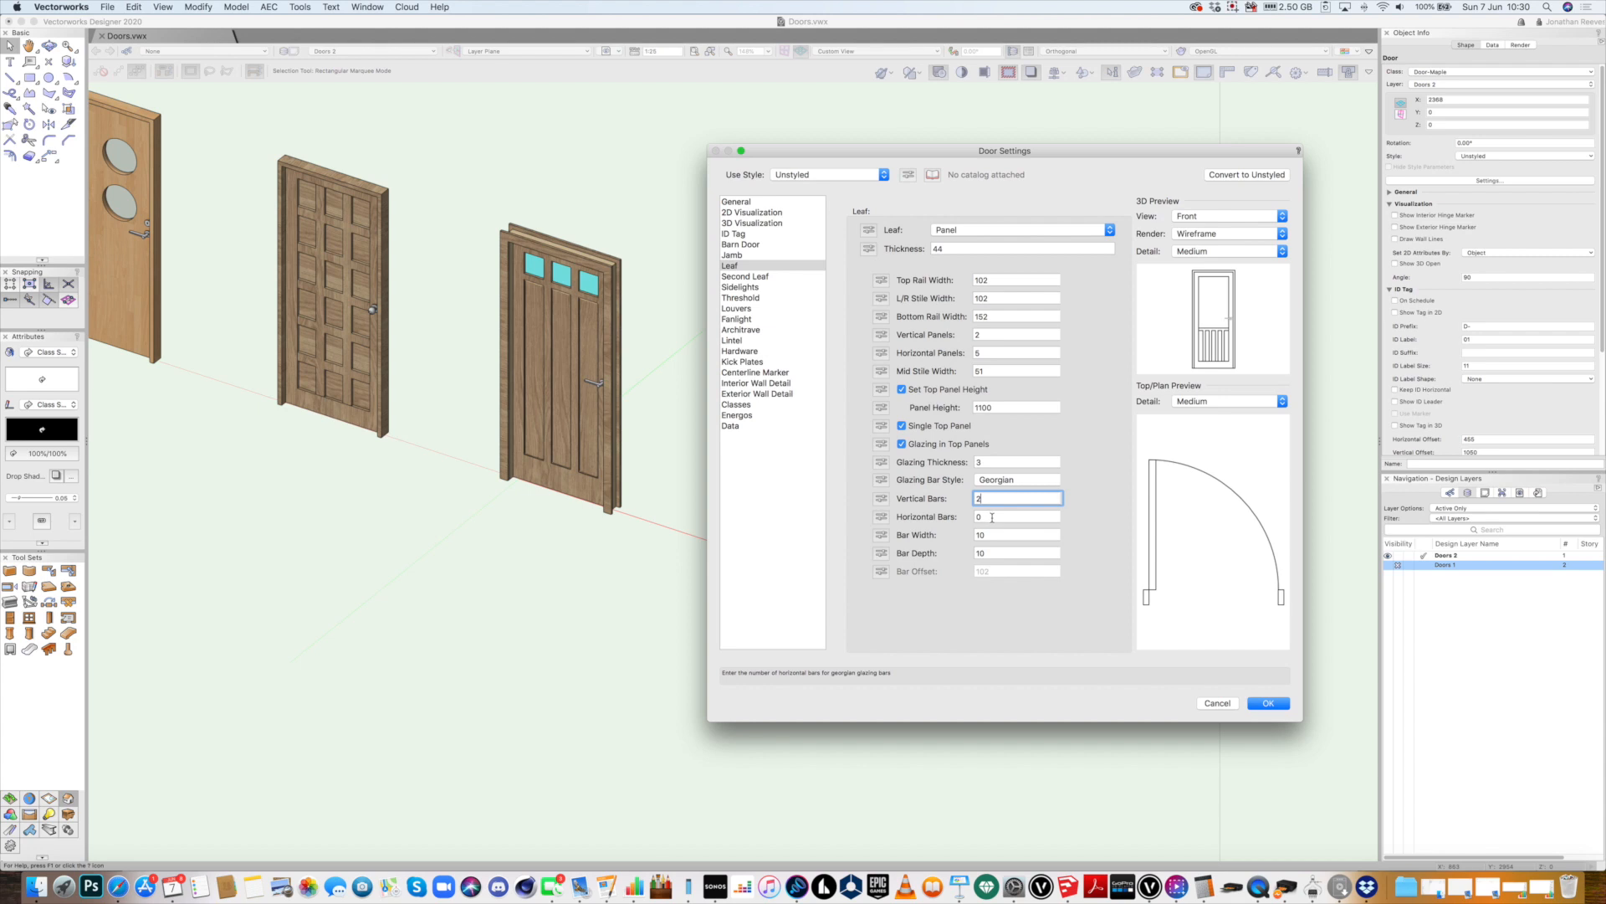
{"action": "left_click", "coordinate": [994, 517]}
{"action": "type", "text": "2"}
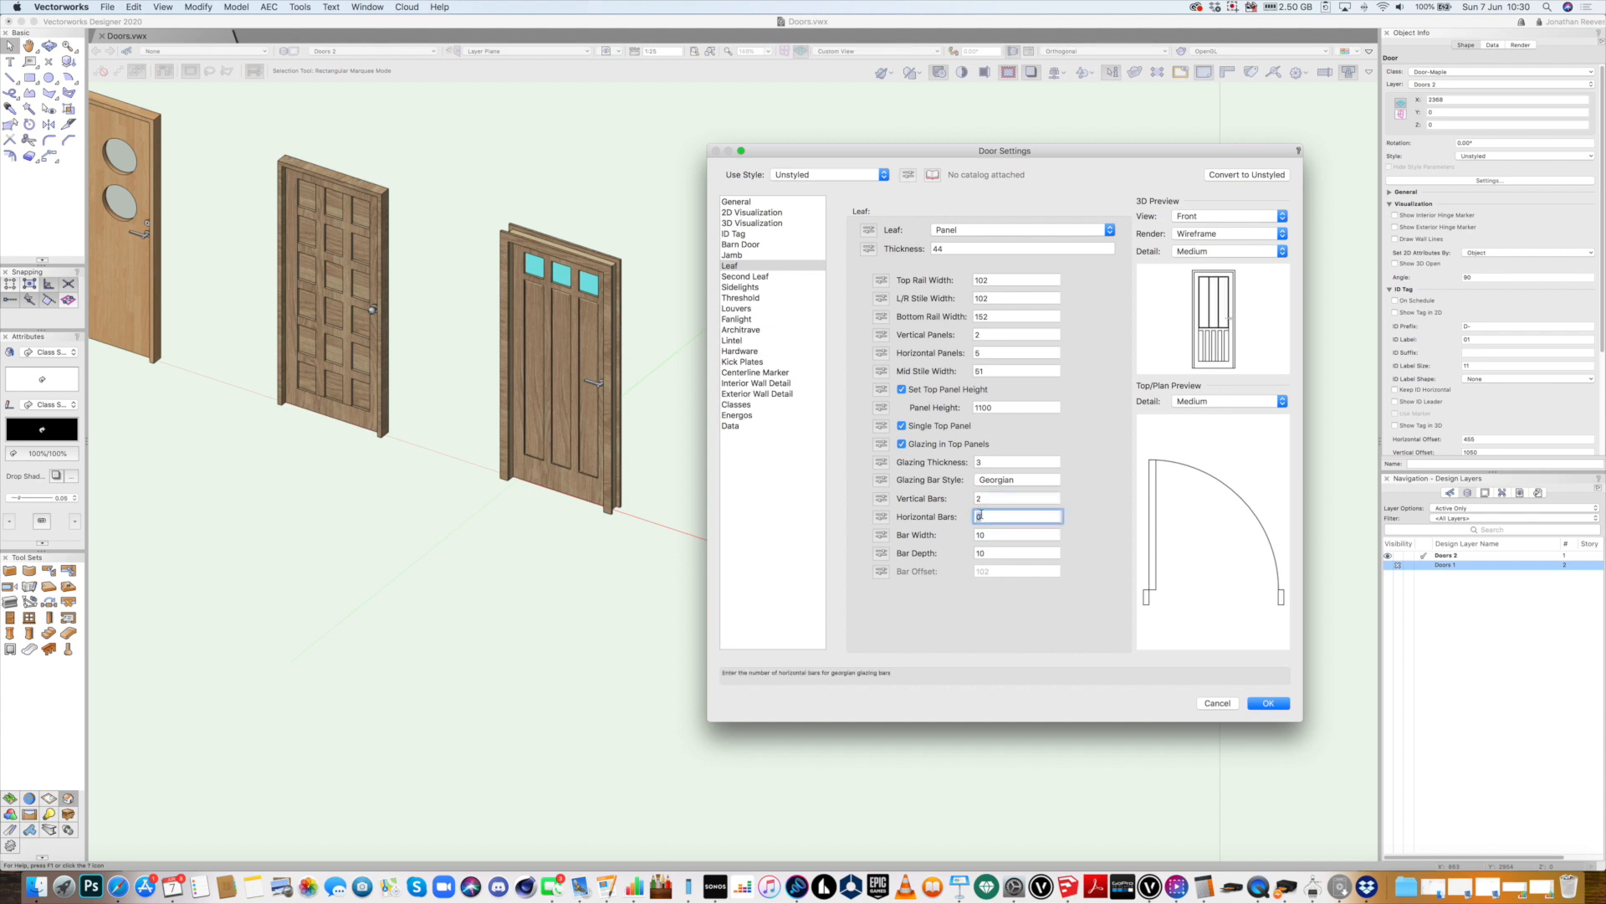
{"action": "left_click", "coordinate": [993, 500]}
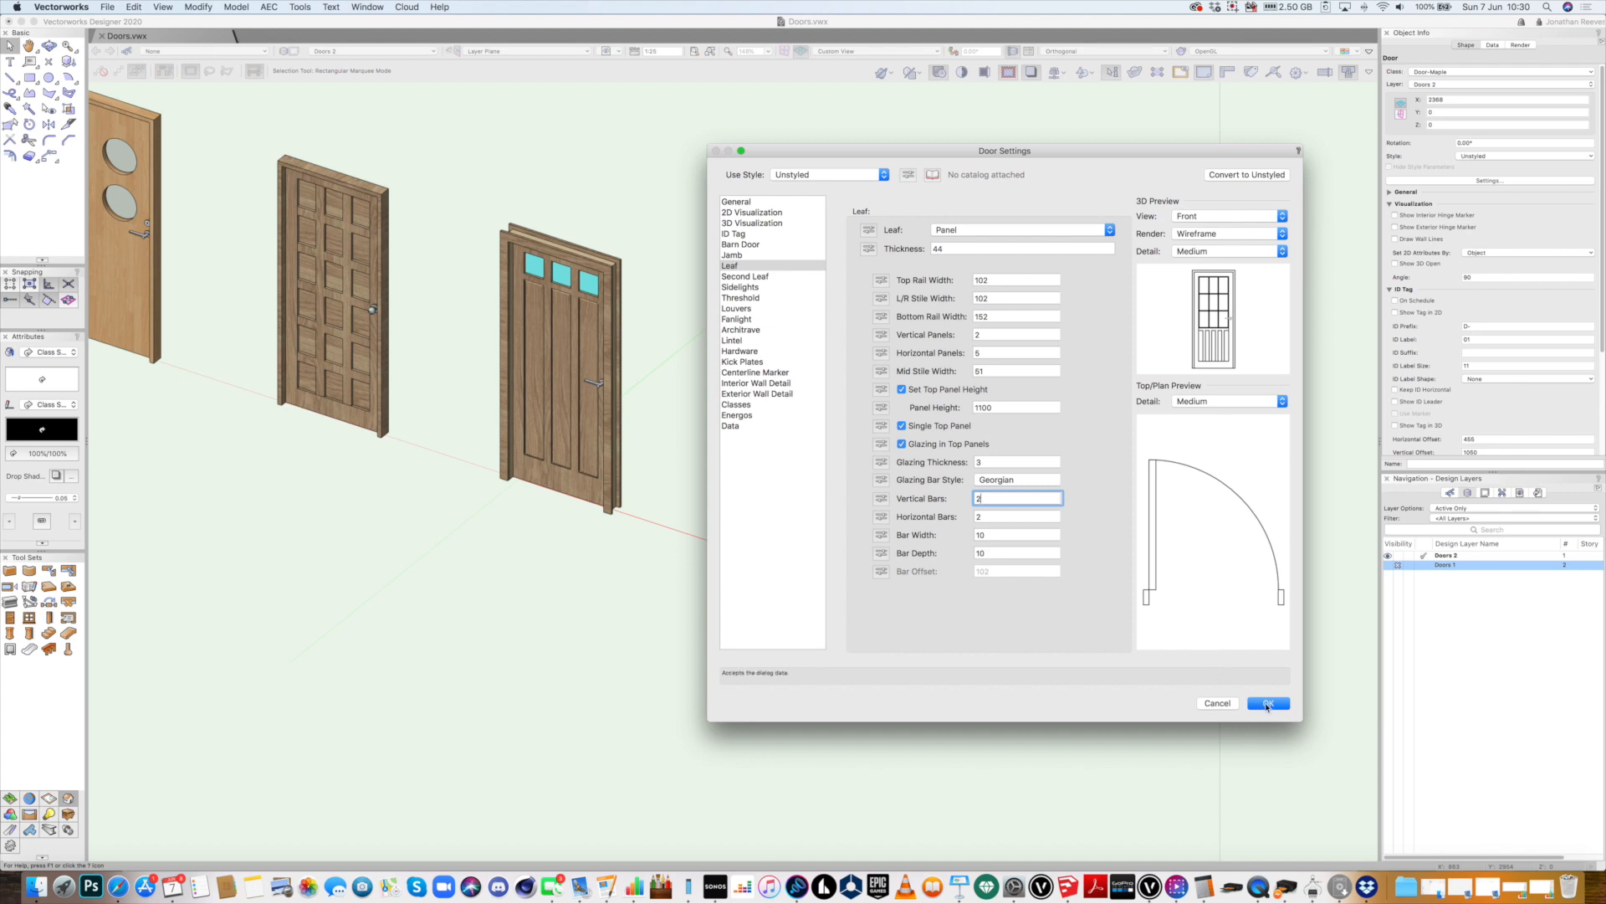
Set the glazed door hardware's Bottom Edge Offset to 900 and apply the settings
{"action": "left_click", "coordinate": [744, 352]}
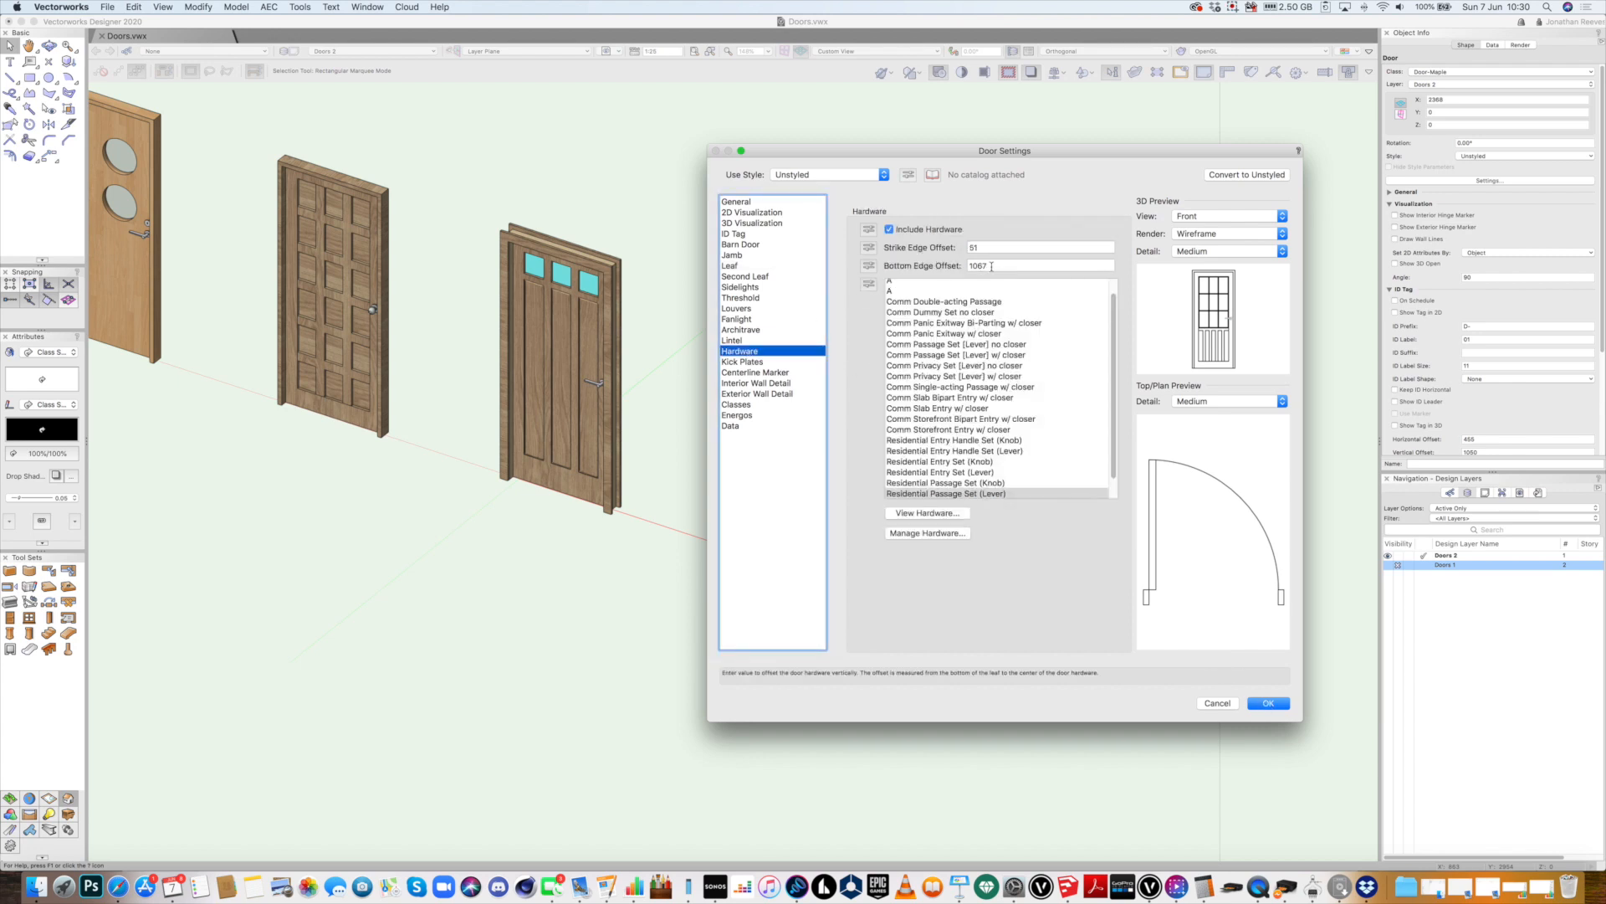
{"action": "double_click", "coordinate": [967, 265]}
{"action": "type", "text": "900"}
{"action": "left_click", "coordinate": [984, 249]}
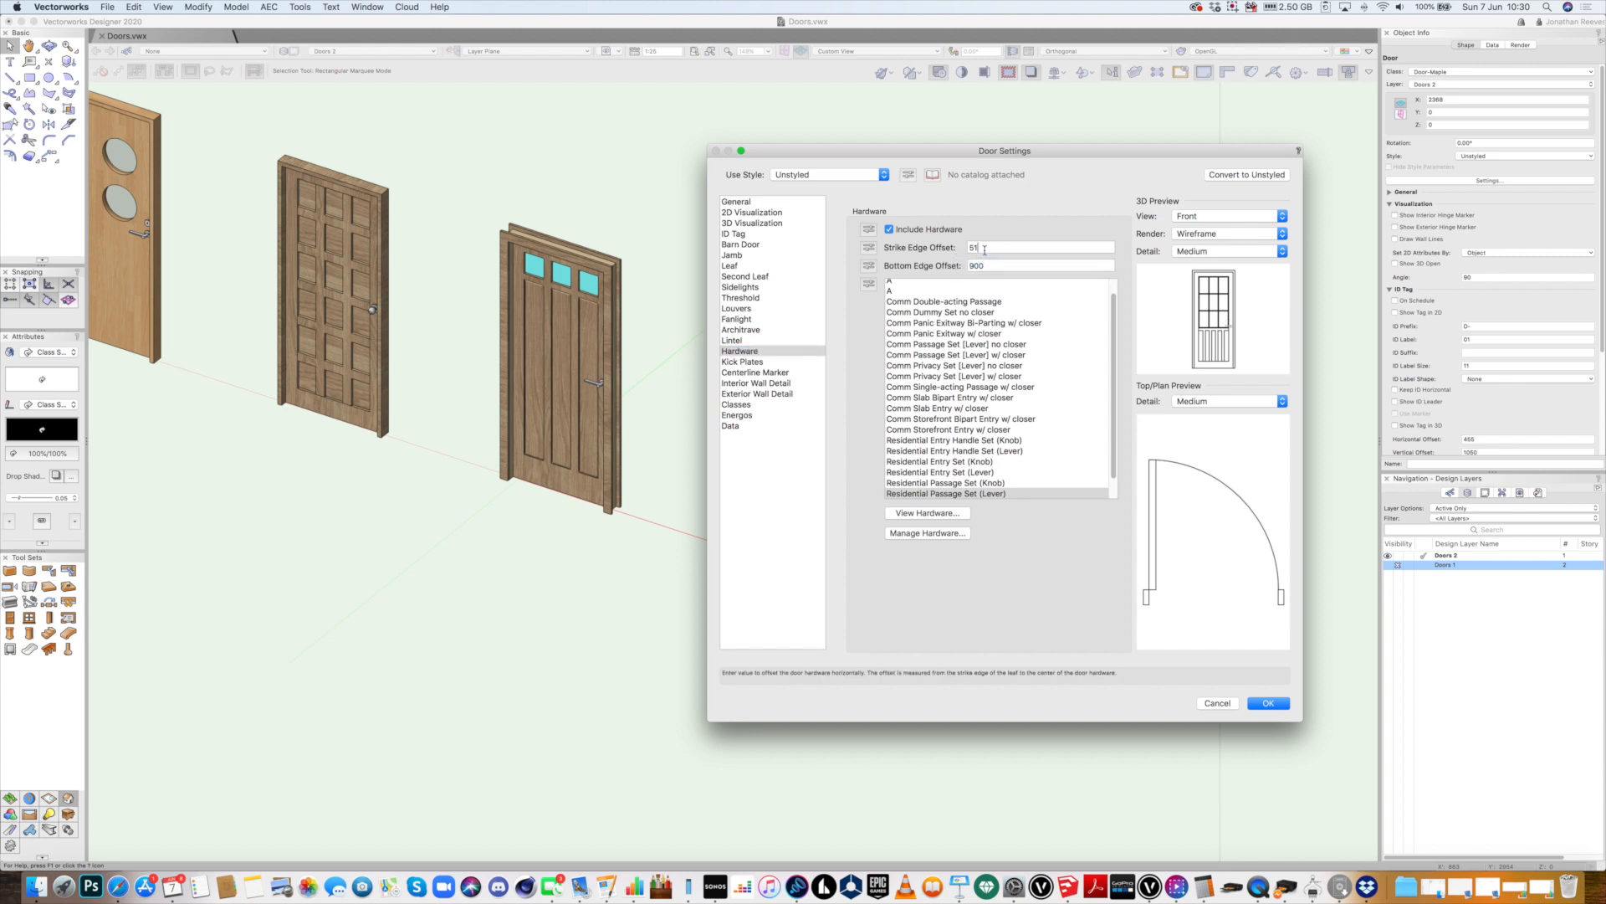
{"action": "left_click", "coordinate": [1270, 703]}
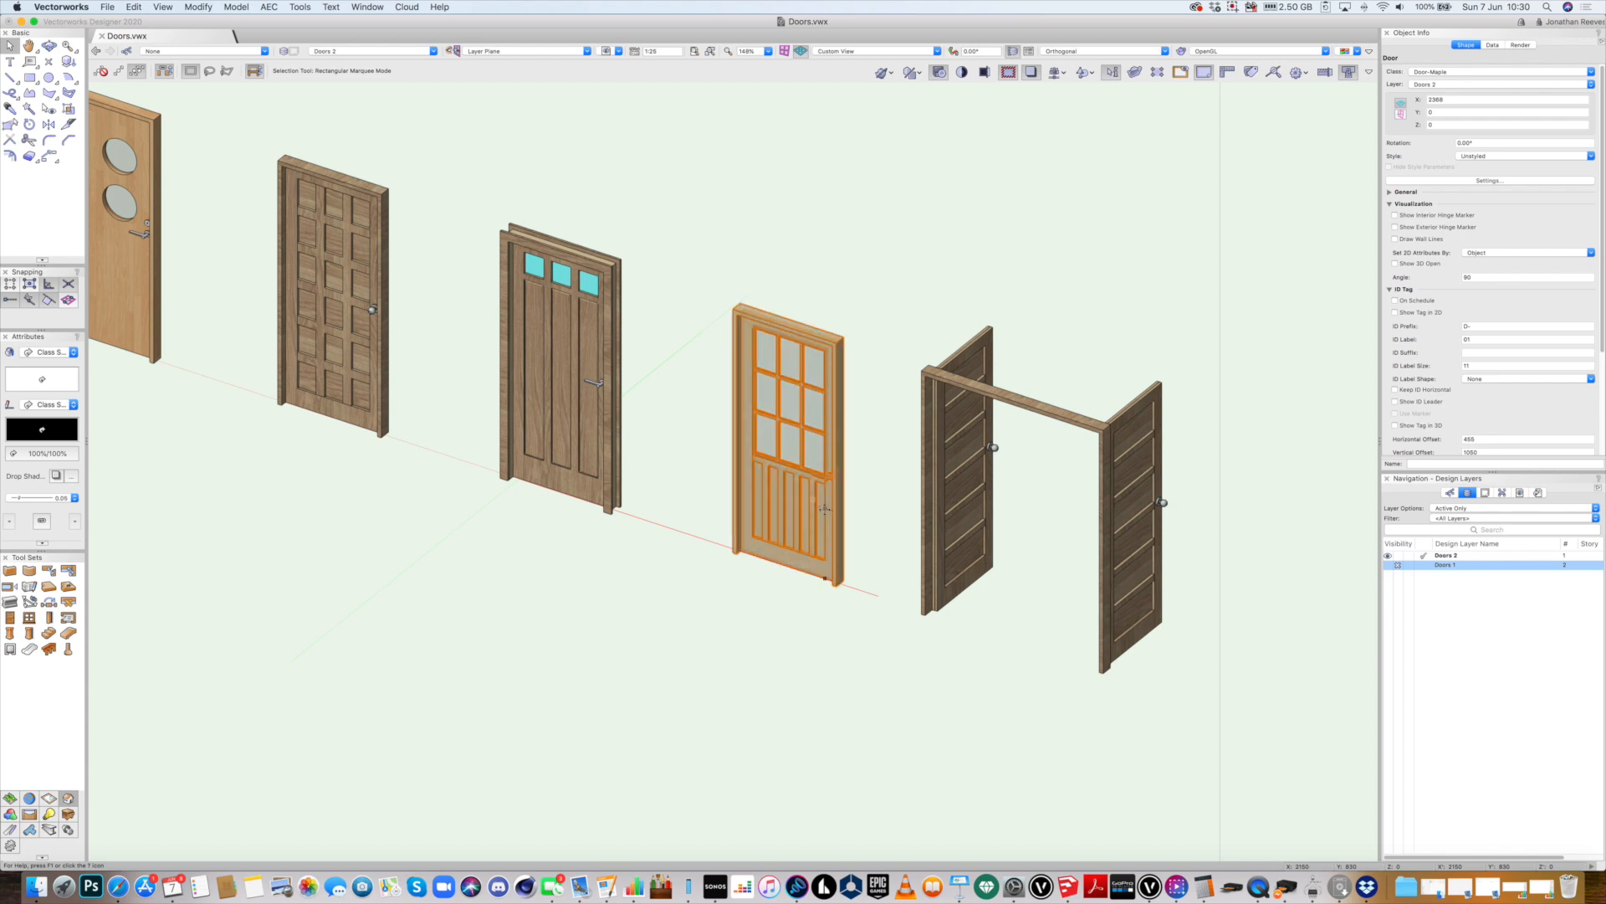
Reopen the glazed maple door's leaf settings, set the top panel height to 900 and apply the change
{"action": "key", "text": "shift+c"}
{"action": "left_click_drag", "start_coordinate": [827, 513], "coordinate": [846, 484]}
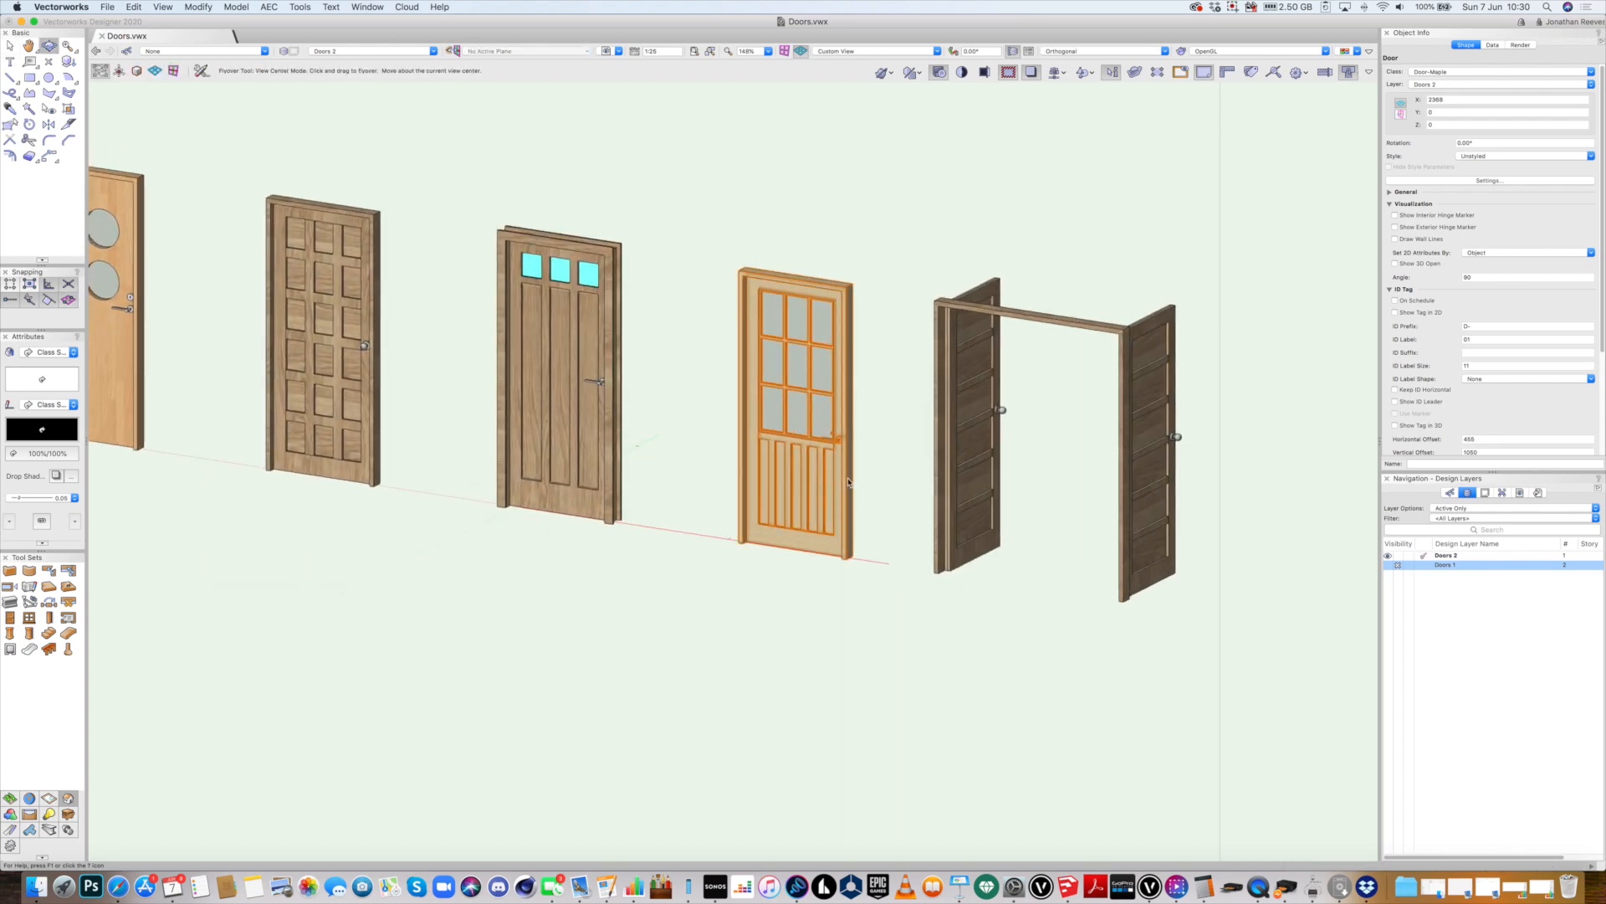
{"action": "key", "text": "x"}
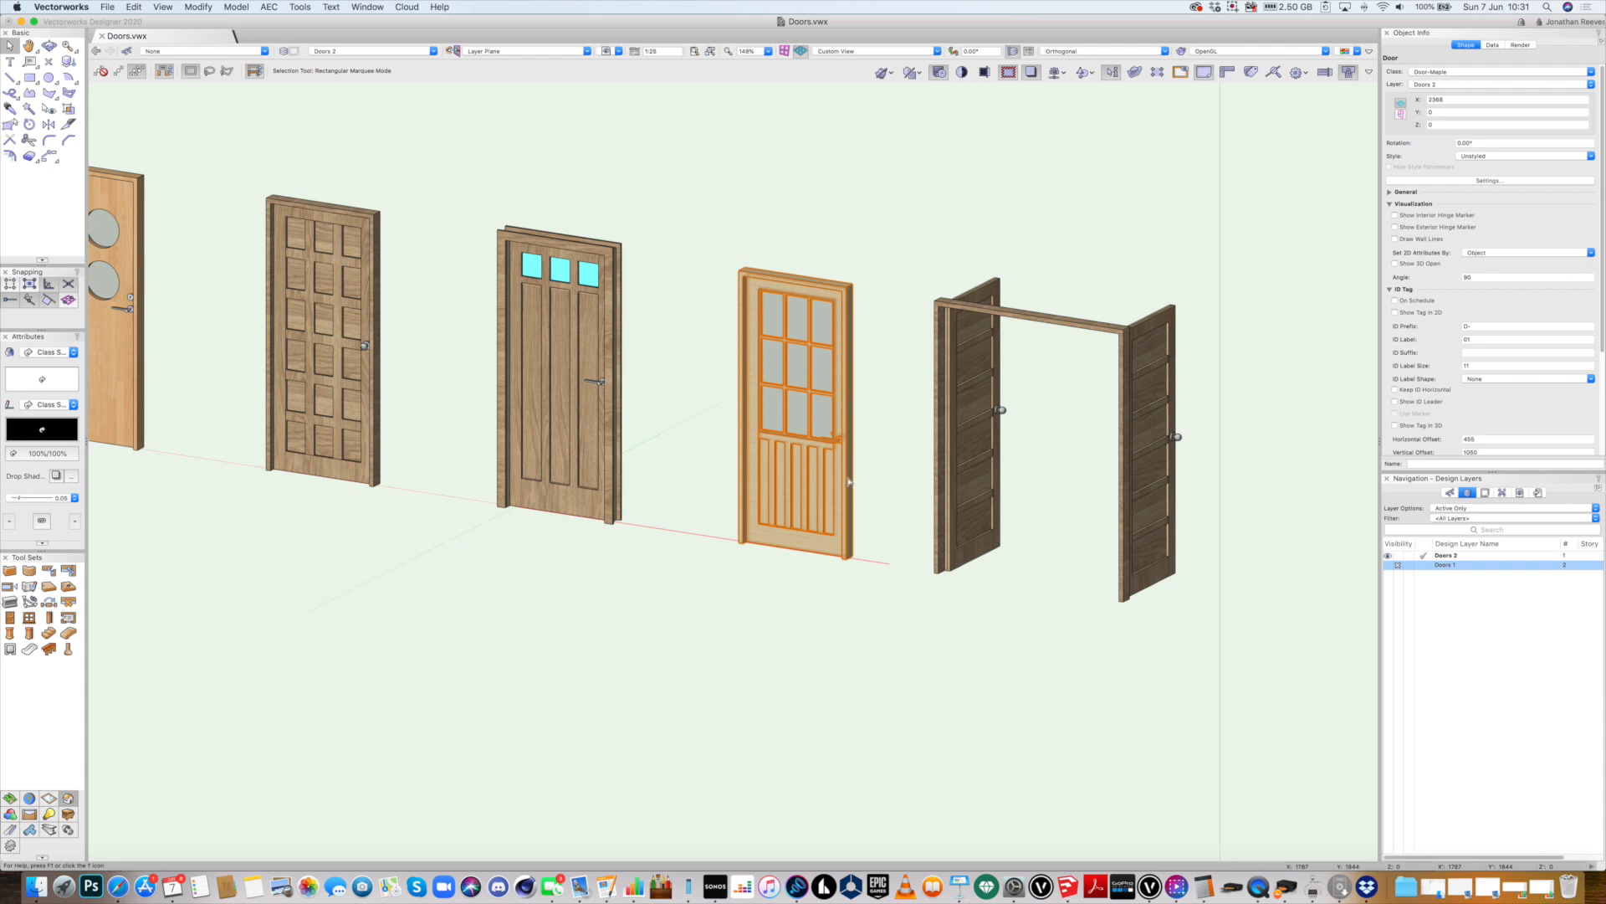
{"action": "double_click", "coordinate": [848, 481]}
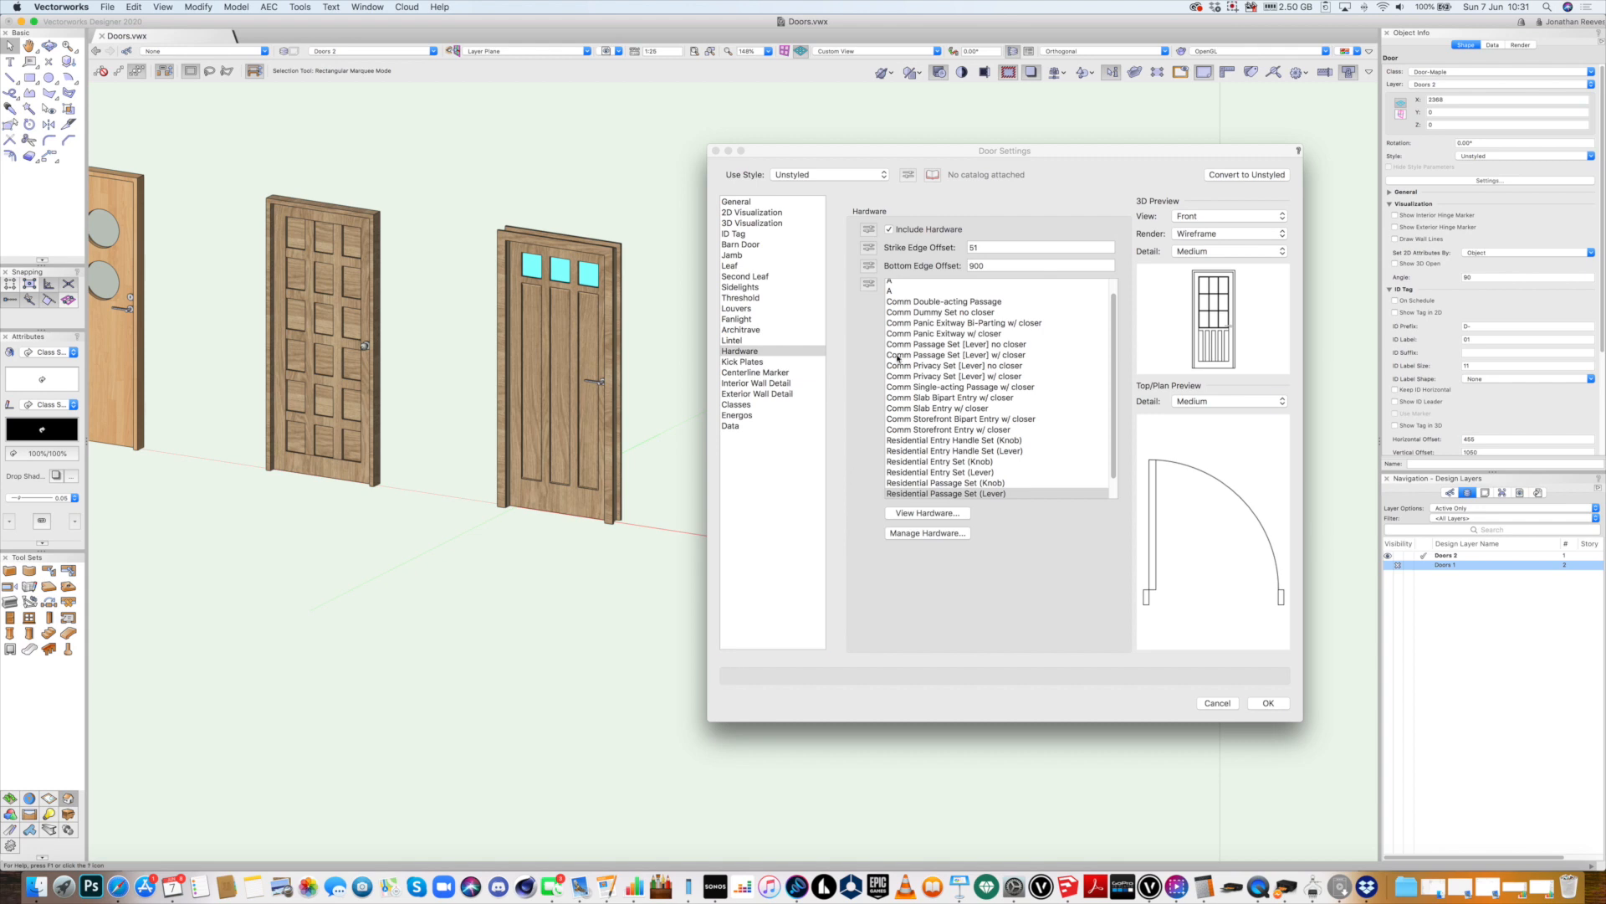
{"action": "left_click", "coordinate": [732, 266]}
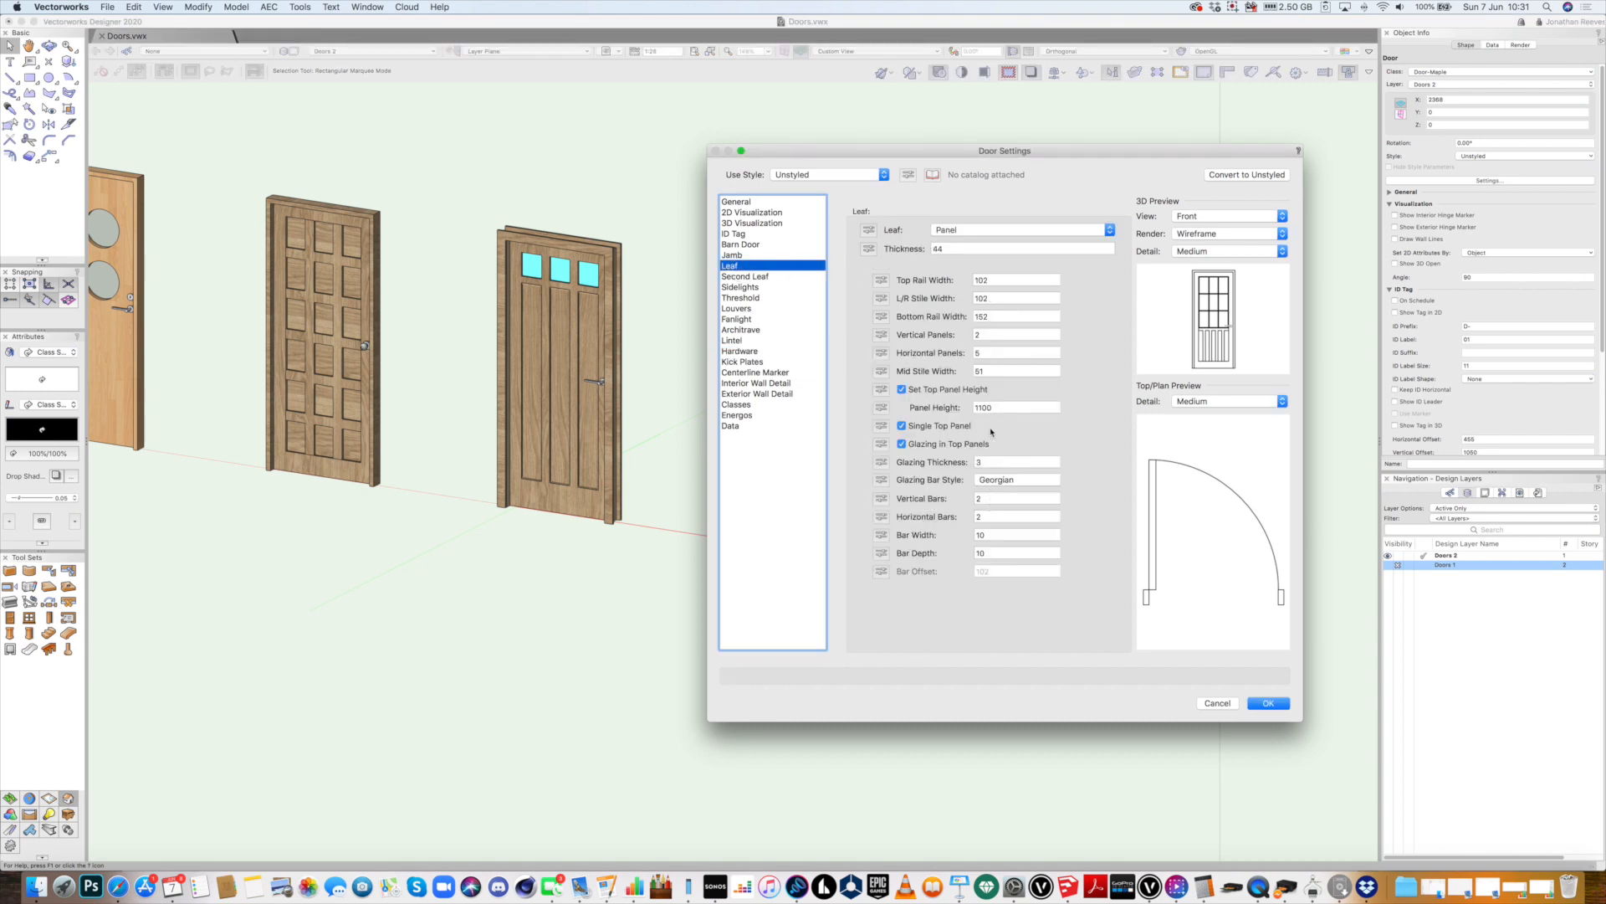
{"action": "double_click", "coordinate": [970, 407]}
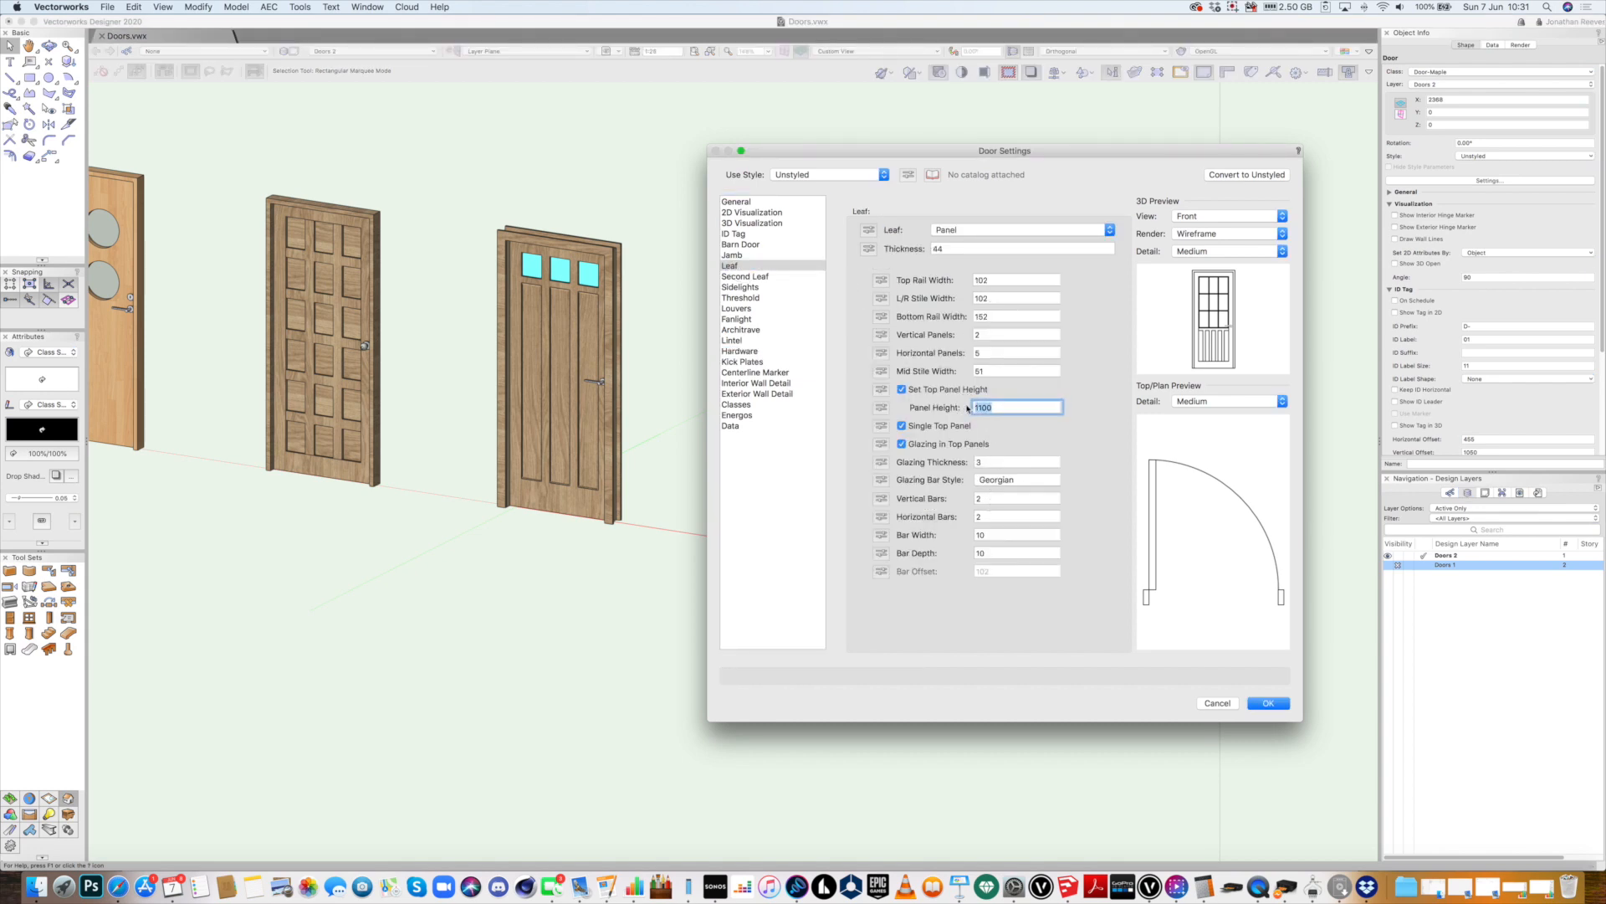
{"action": "type", "text": "900"}
{"action": "left_click", "coordinate": [1009, 372]}
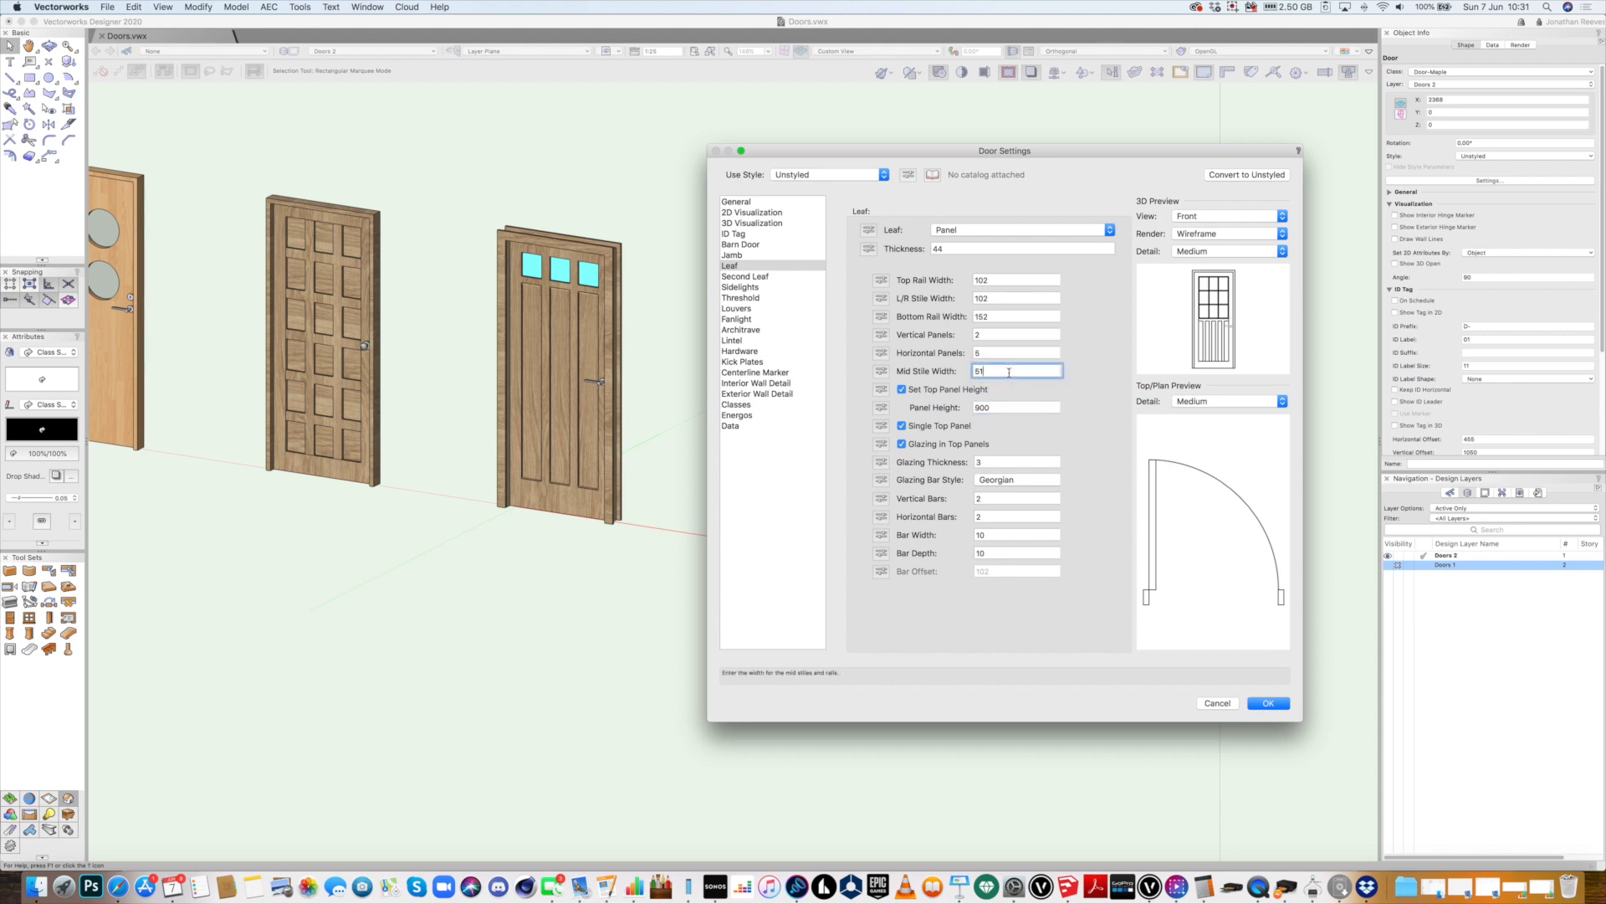
{"action": "left_click", "coordinate": [1266, 705]}
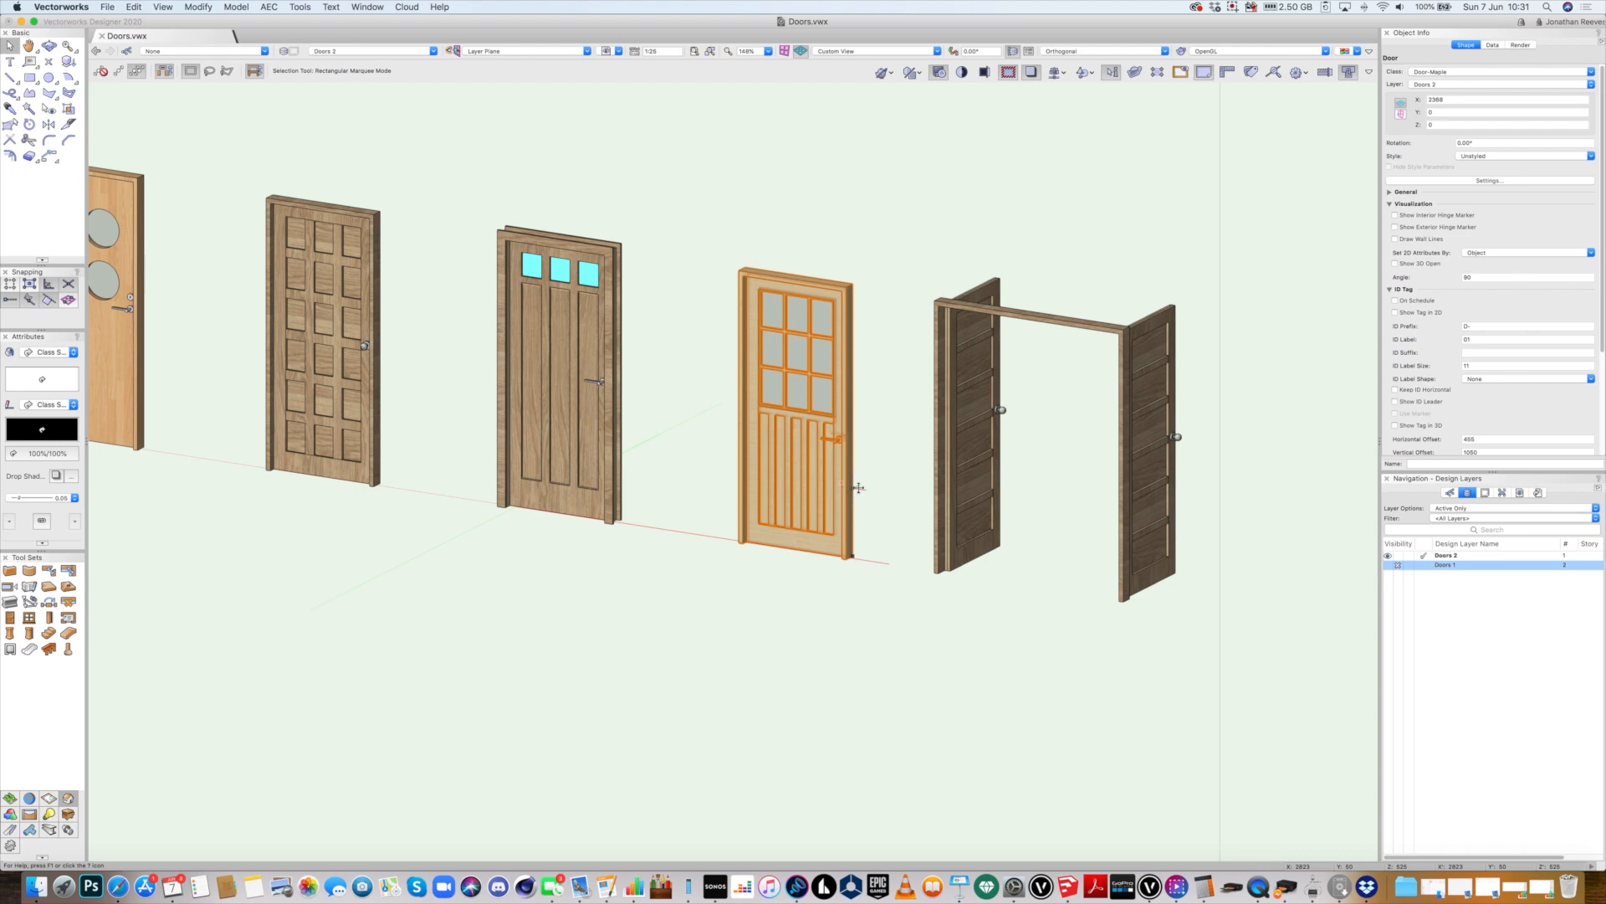
Open the settings of the double-leaf oak door and turn off Draw 3D Open
{"action": "scroll", "coordinate": [862, 489], "scroll_direction": "up", "scroll_amount": 3}
{"action": "scroll", "coordinate": [1029, 552], "scroll_direction": "down", "scroll_amount": 4}
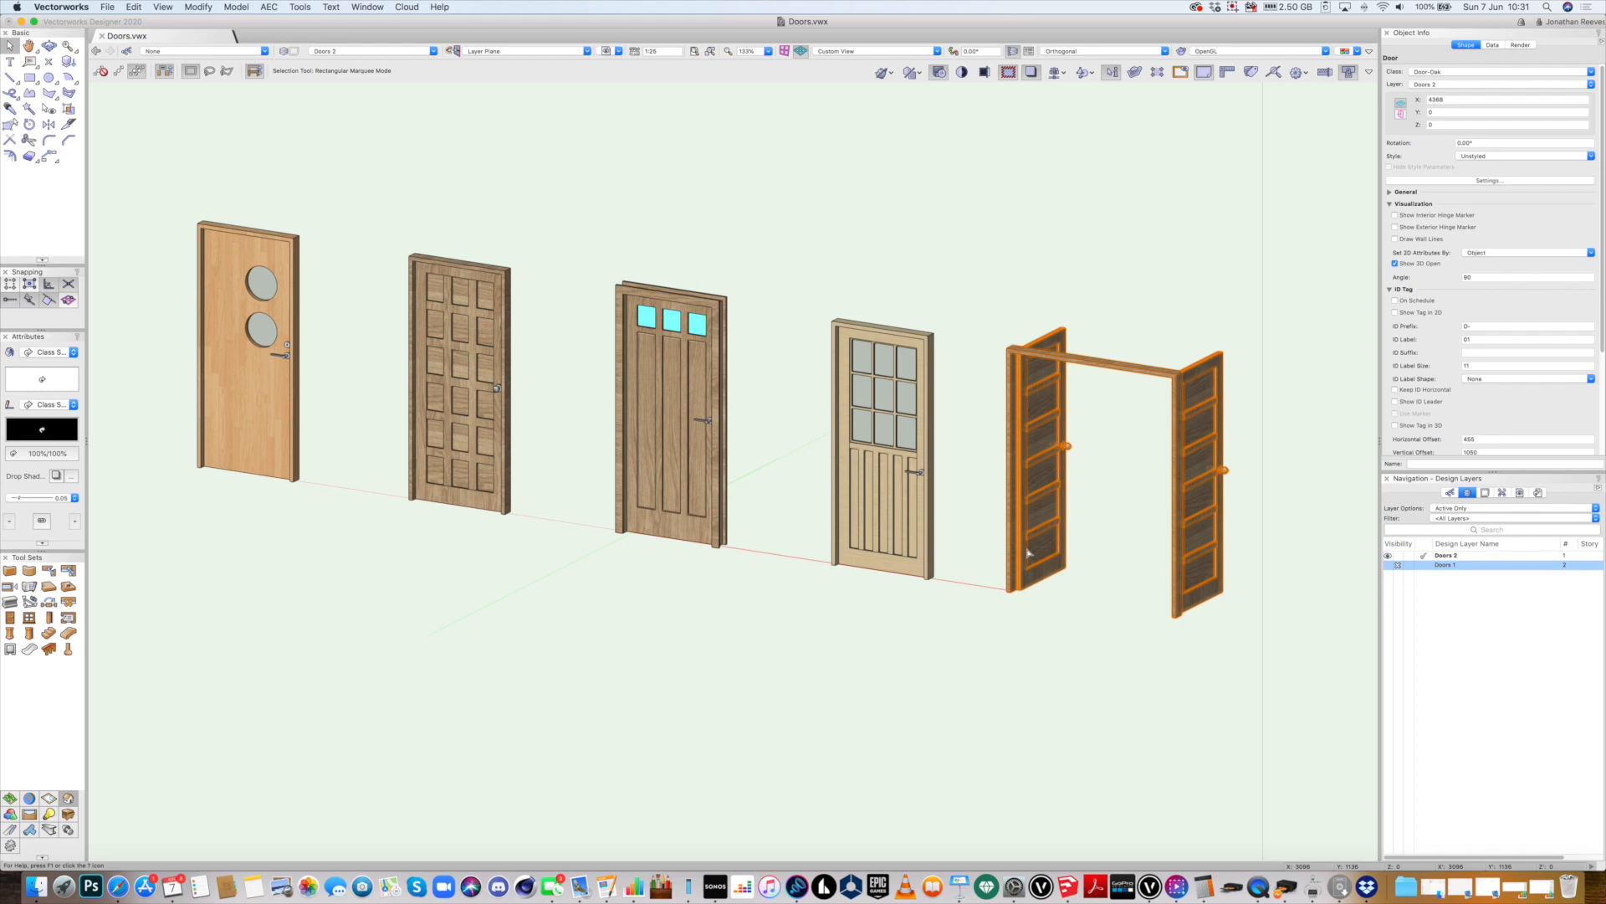
{"action": "double_click", "coordinate": [1028, 552]}
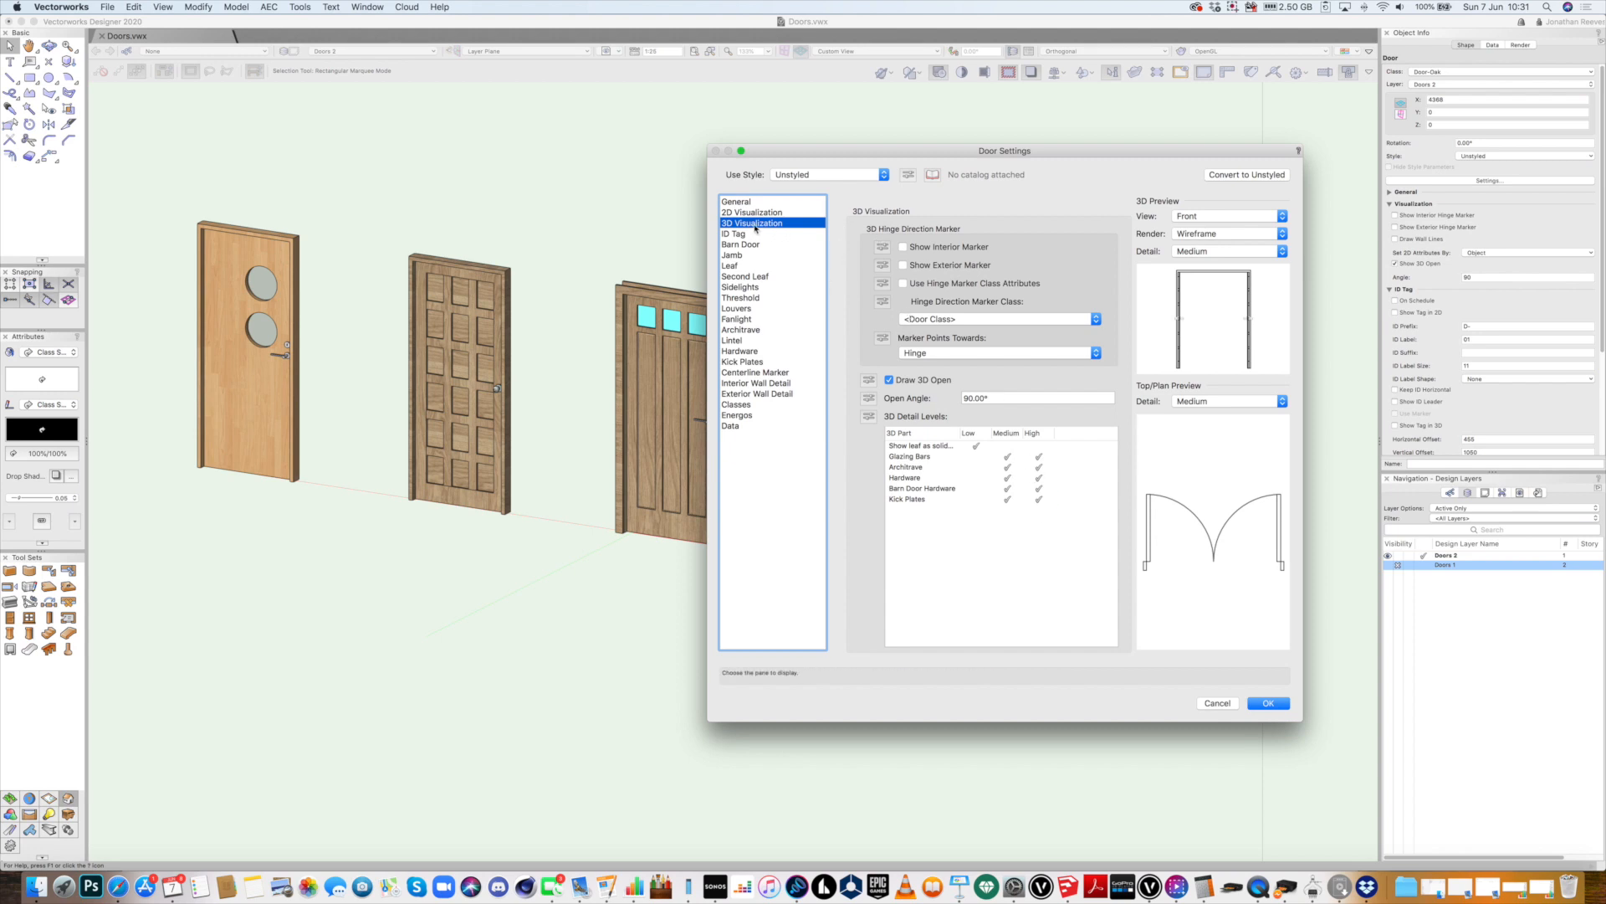
{"action": "left_click", "coordinate": [889, 379]}
Set the door's 3D preview to the Right Isometric view with OpenGL rendering
{"action": "left_click", "coordinate": [1226, 215]}
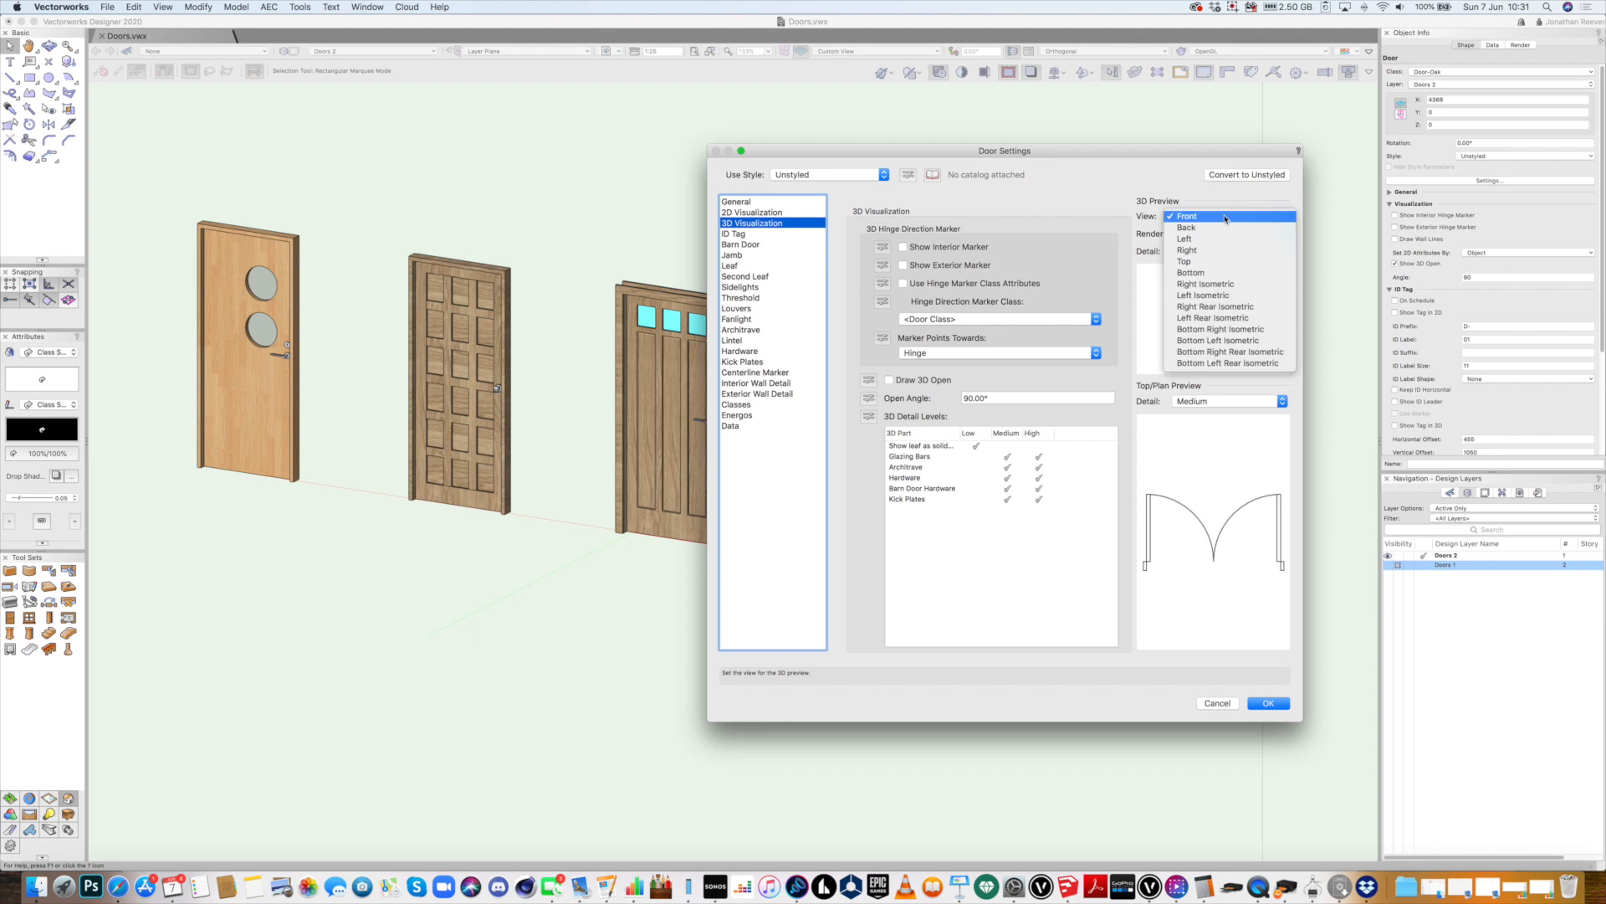
{"action": "left_click", "coordinate": [1226, 283]}
{"action": "left_click", "coordinate": [1228, 251]}
{"action": "left_click", "coordinate": [1227, 264]}
{"action": "left_click", "coordinate": [1213, 234]}
{"action": "left_click", "coordinate": [1211, 256]}
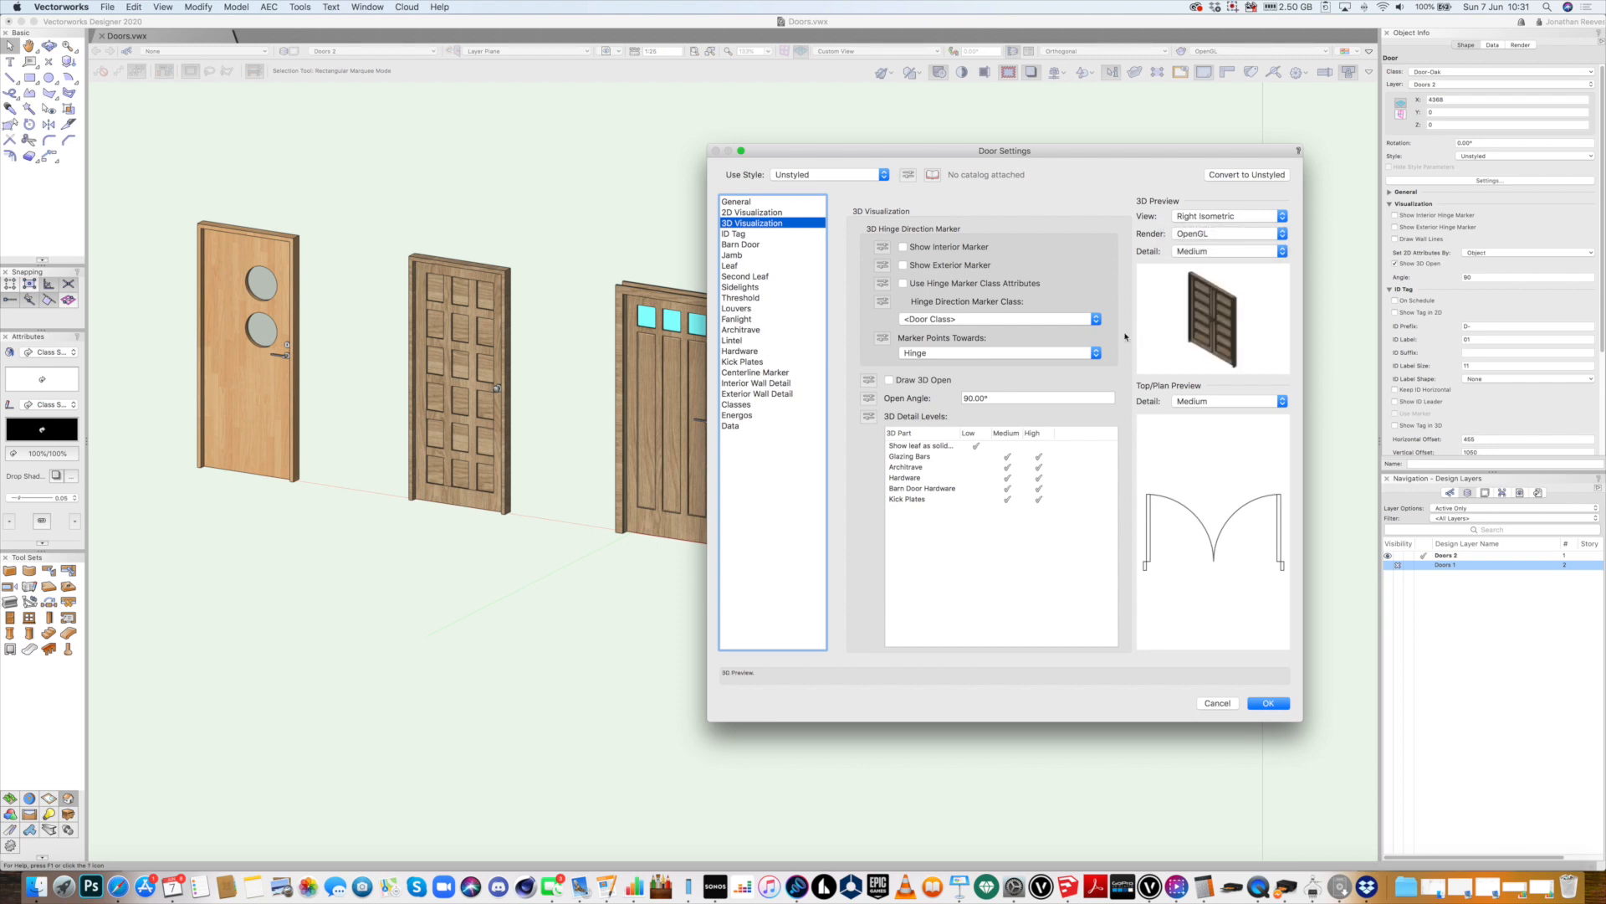
Change the double door's configuration to Pocket Bi-parting and turn on Draw 3D Open with an open angle of 90
{"action": "left_click", "coordinate": [731, 265]}
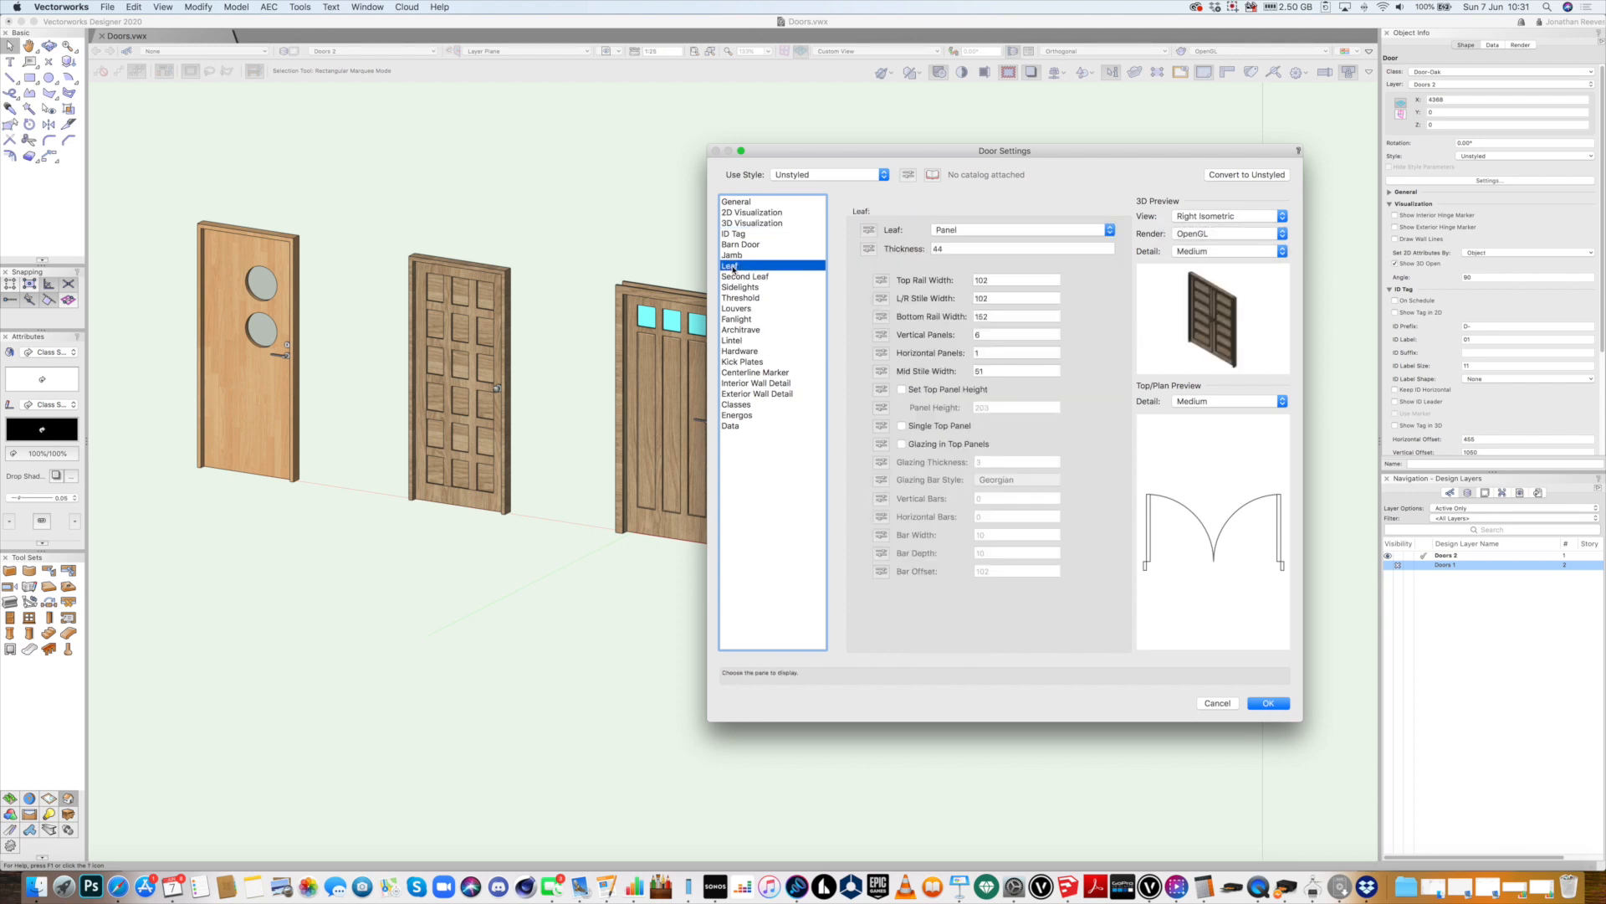
{"action": "left_click", "coordinate": [736, 201]}
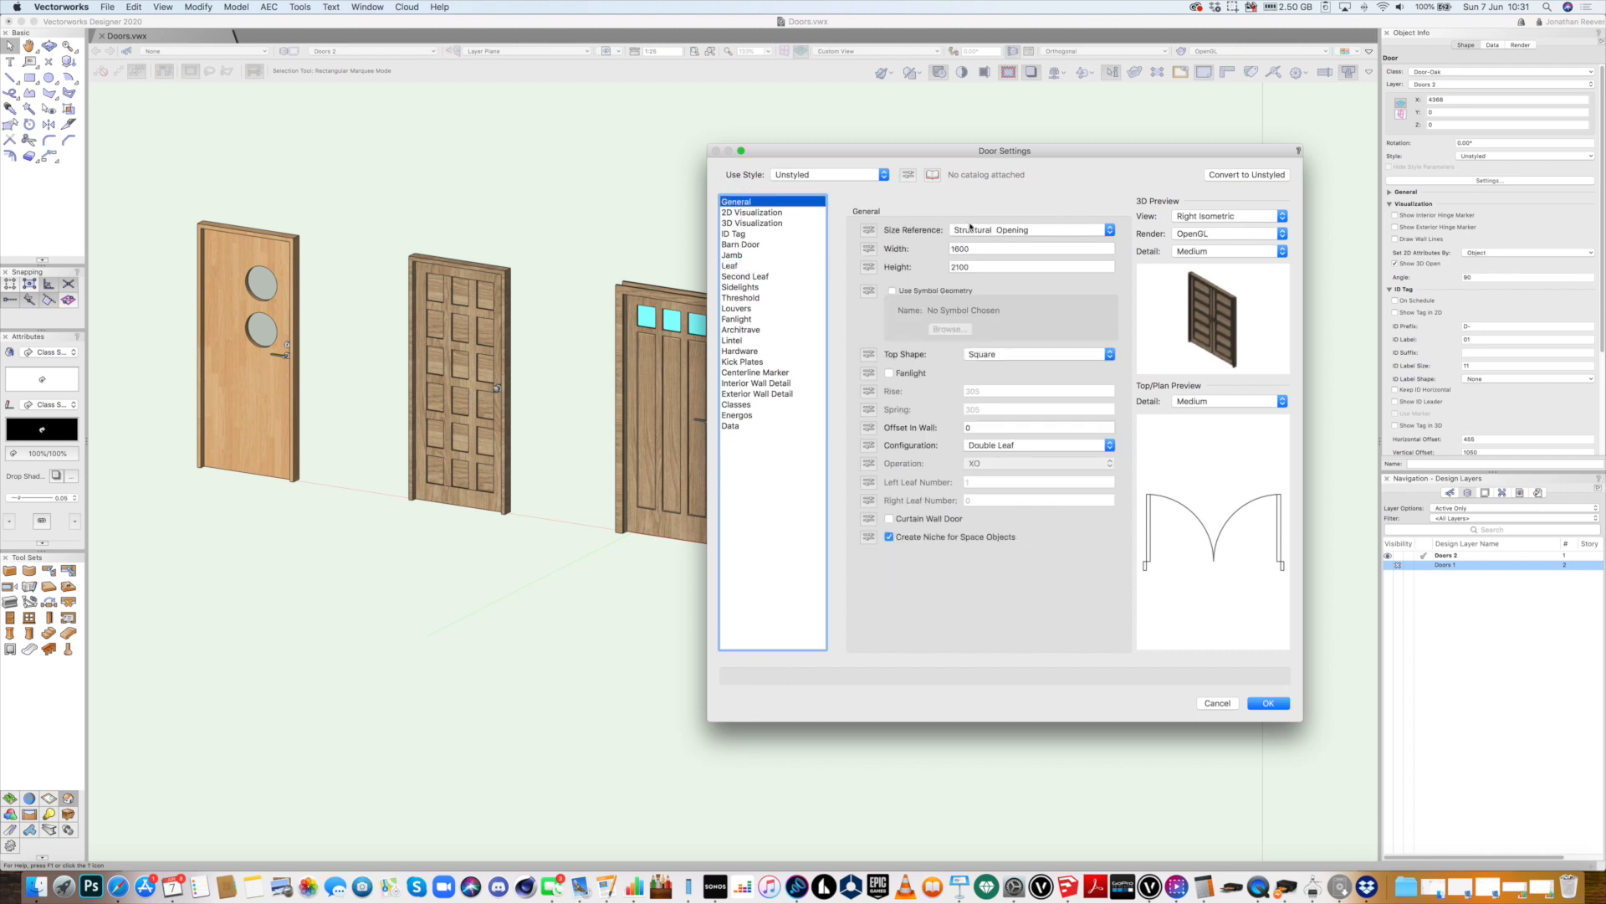
{"action": "left_click", "coordinate": [1029, 450]}
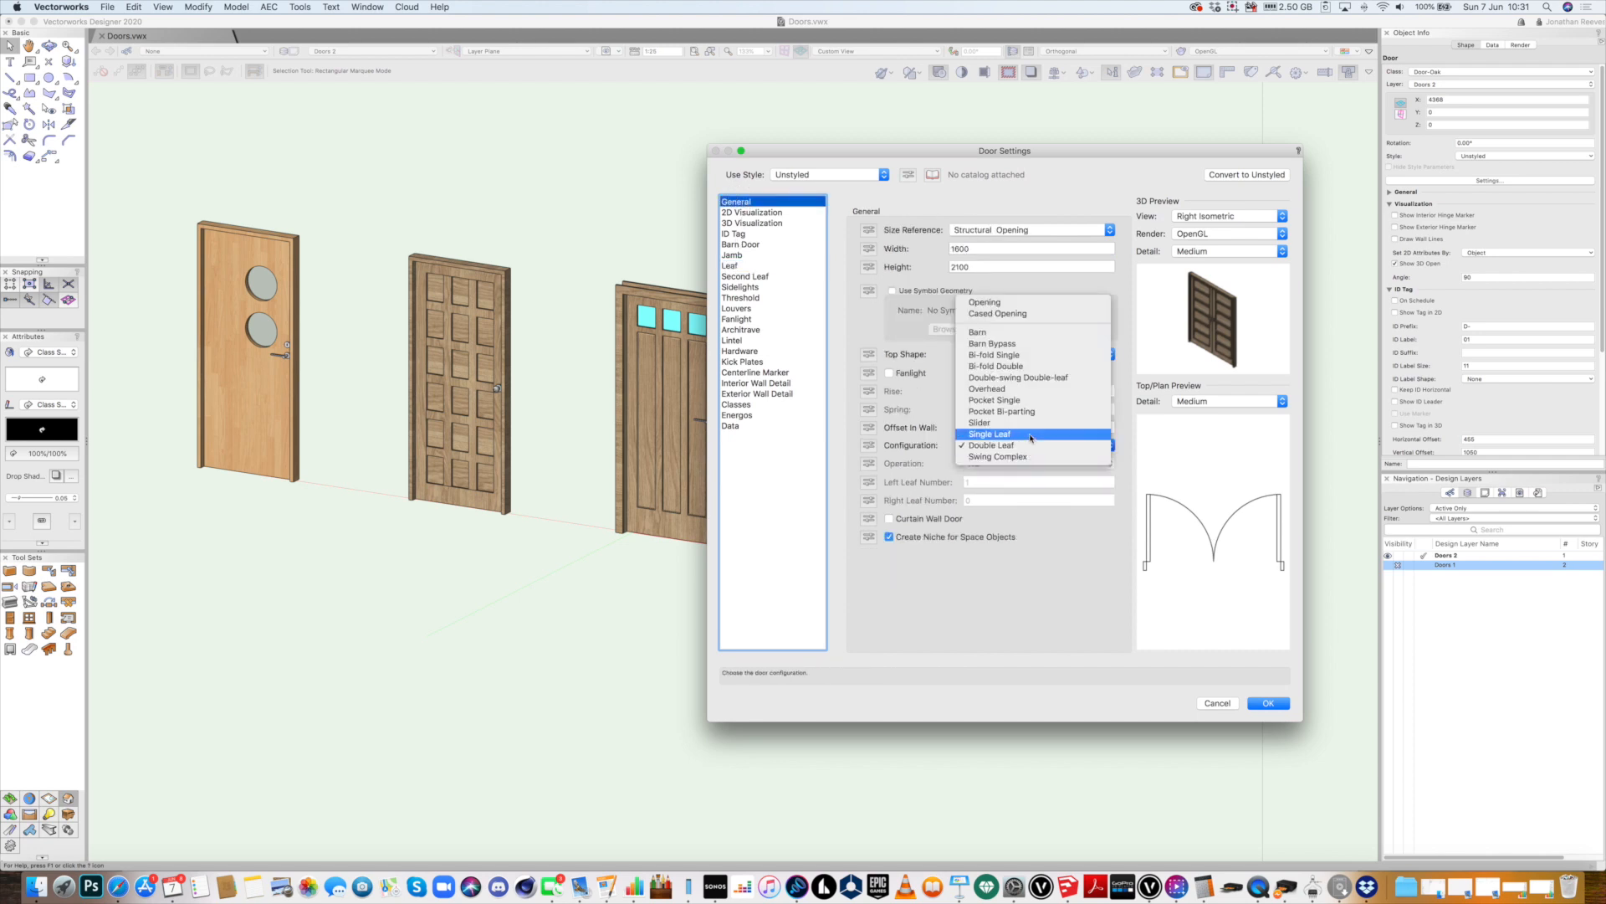
{"action": "left_click", "coordinate": [1029, 412]}
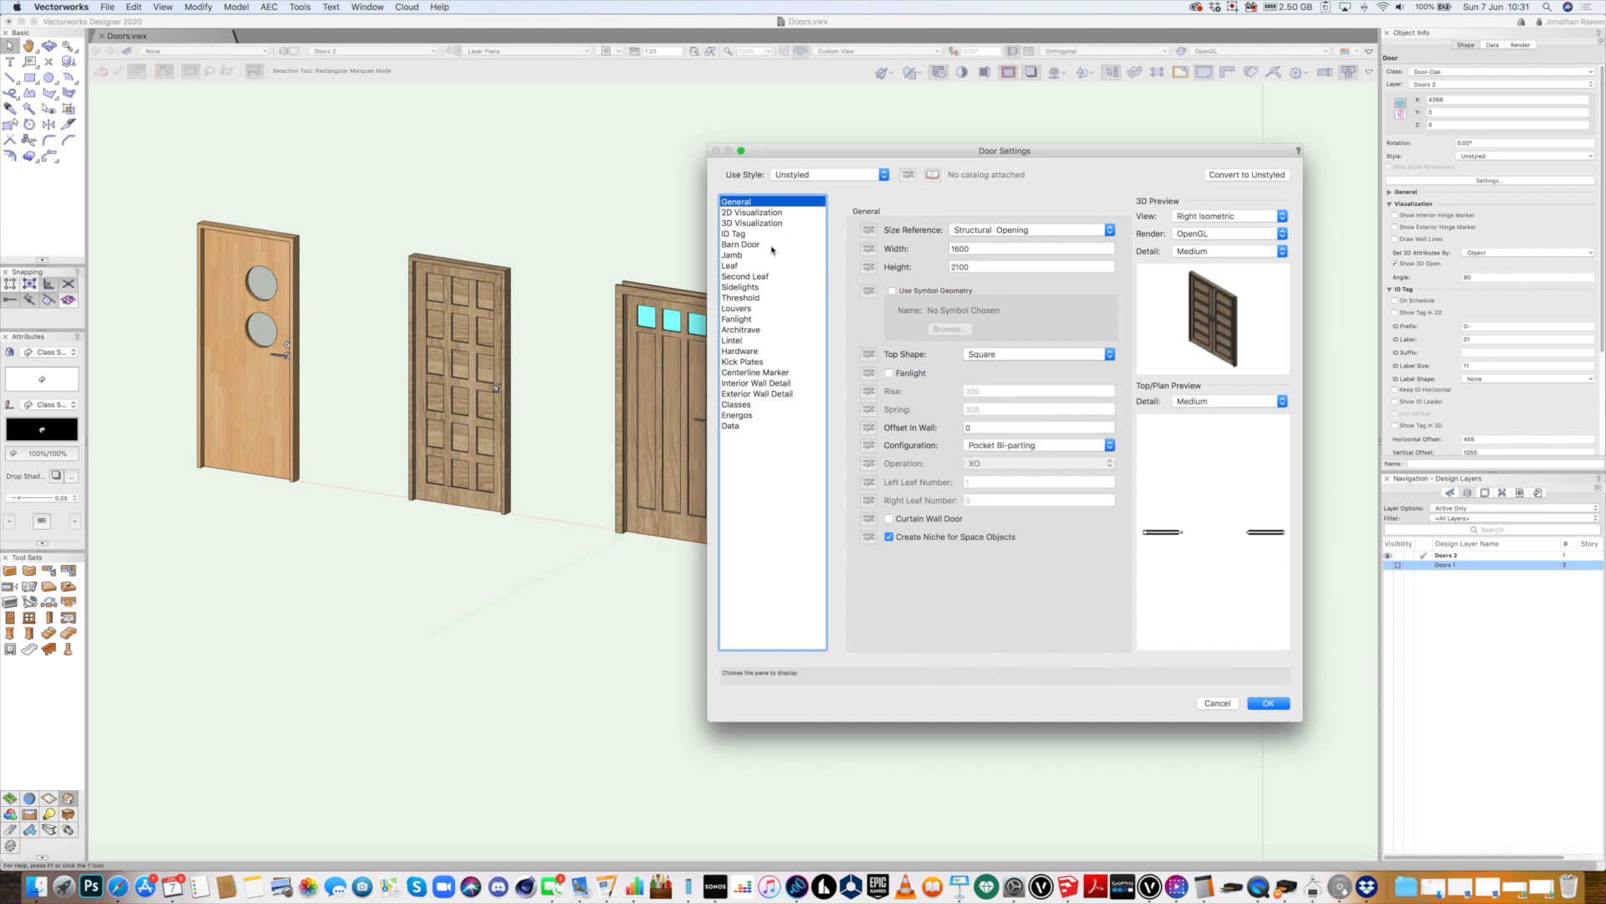
{"action": "left_click", "coordinate": [747, 224]}
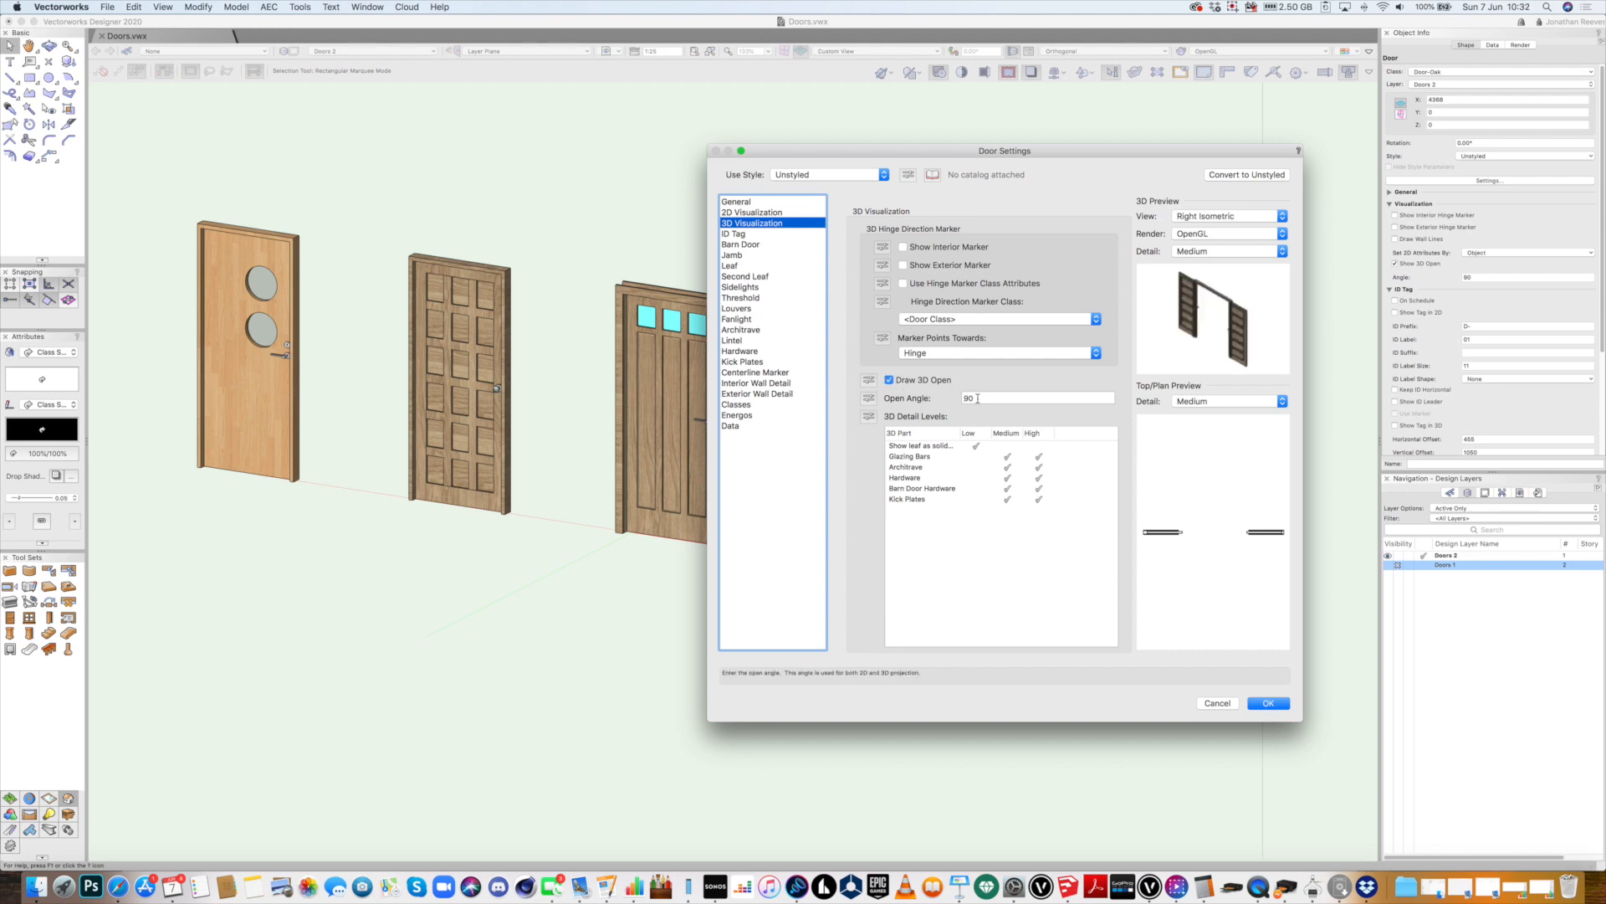
{"action": "key", "text": "Tab"}
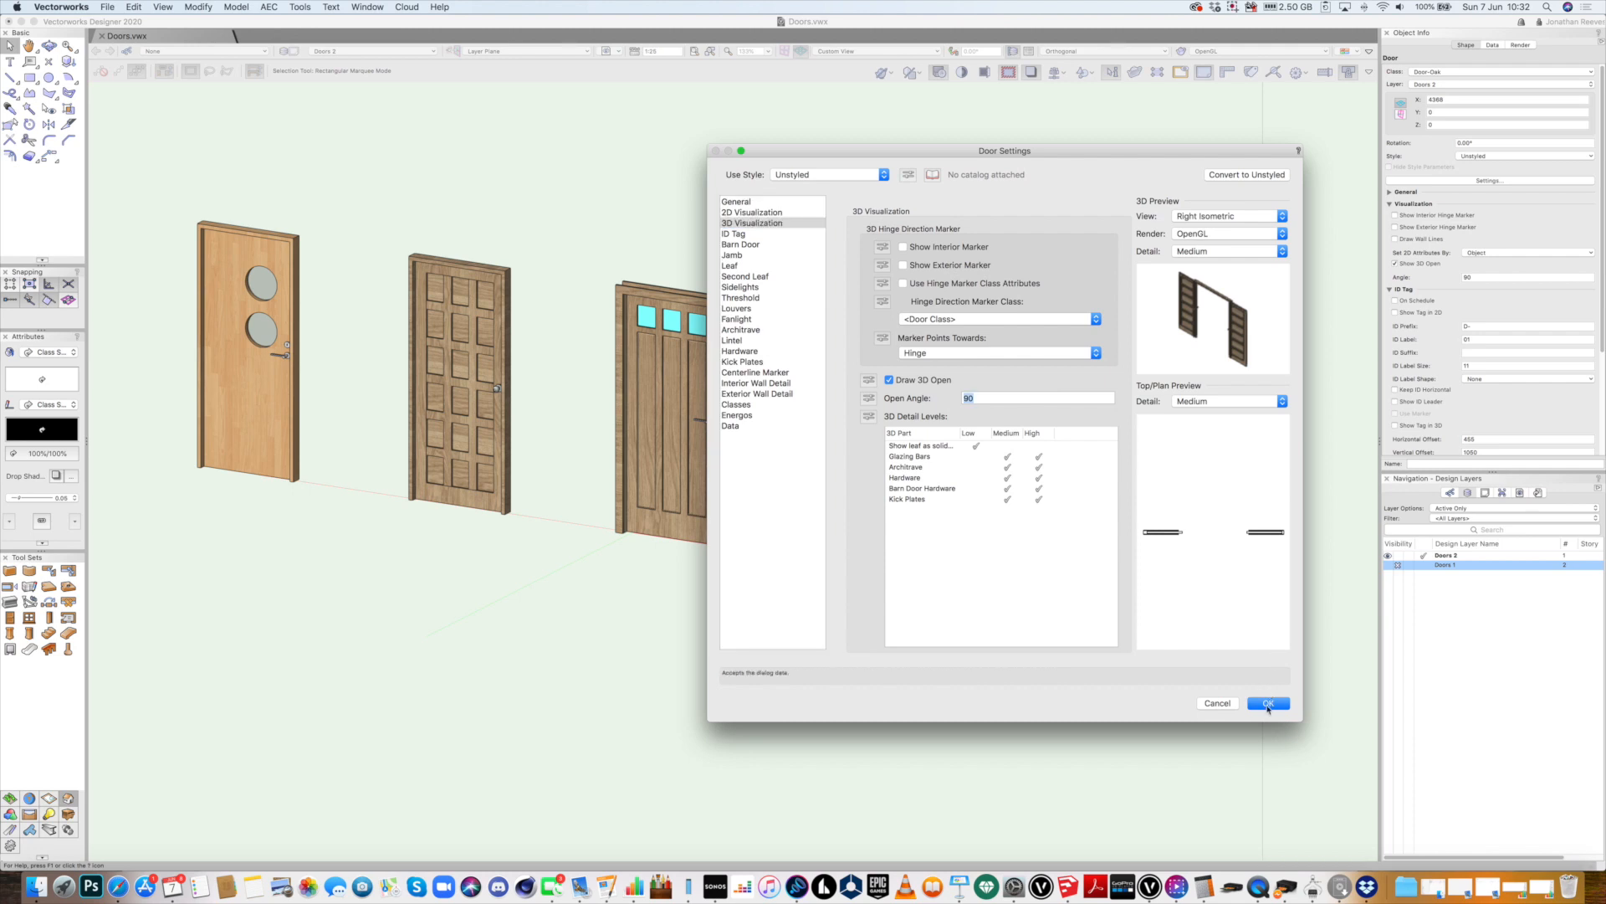
Give the pocket door's leaves 3 vertical and 2 horizontal panels, and apply the settings
{"action": "left_click", "coordinate": [748, 265]}
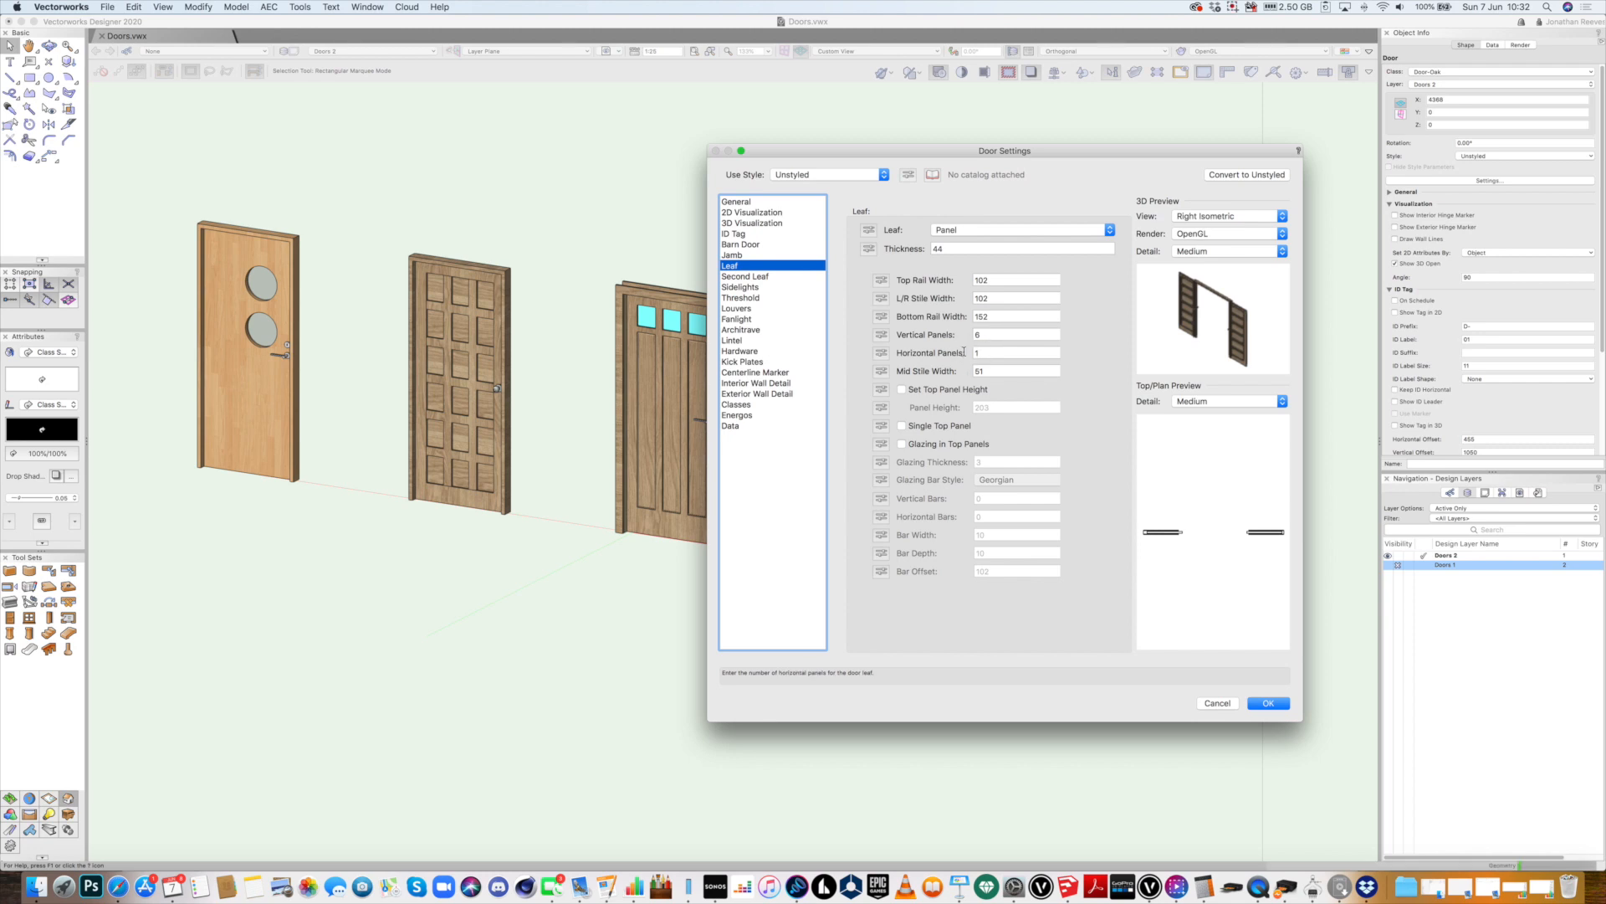
{"action": "left_click", "coordinate": [992, 352]}
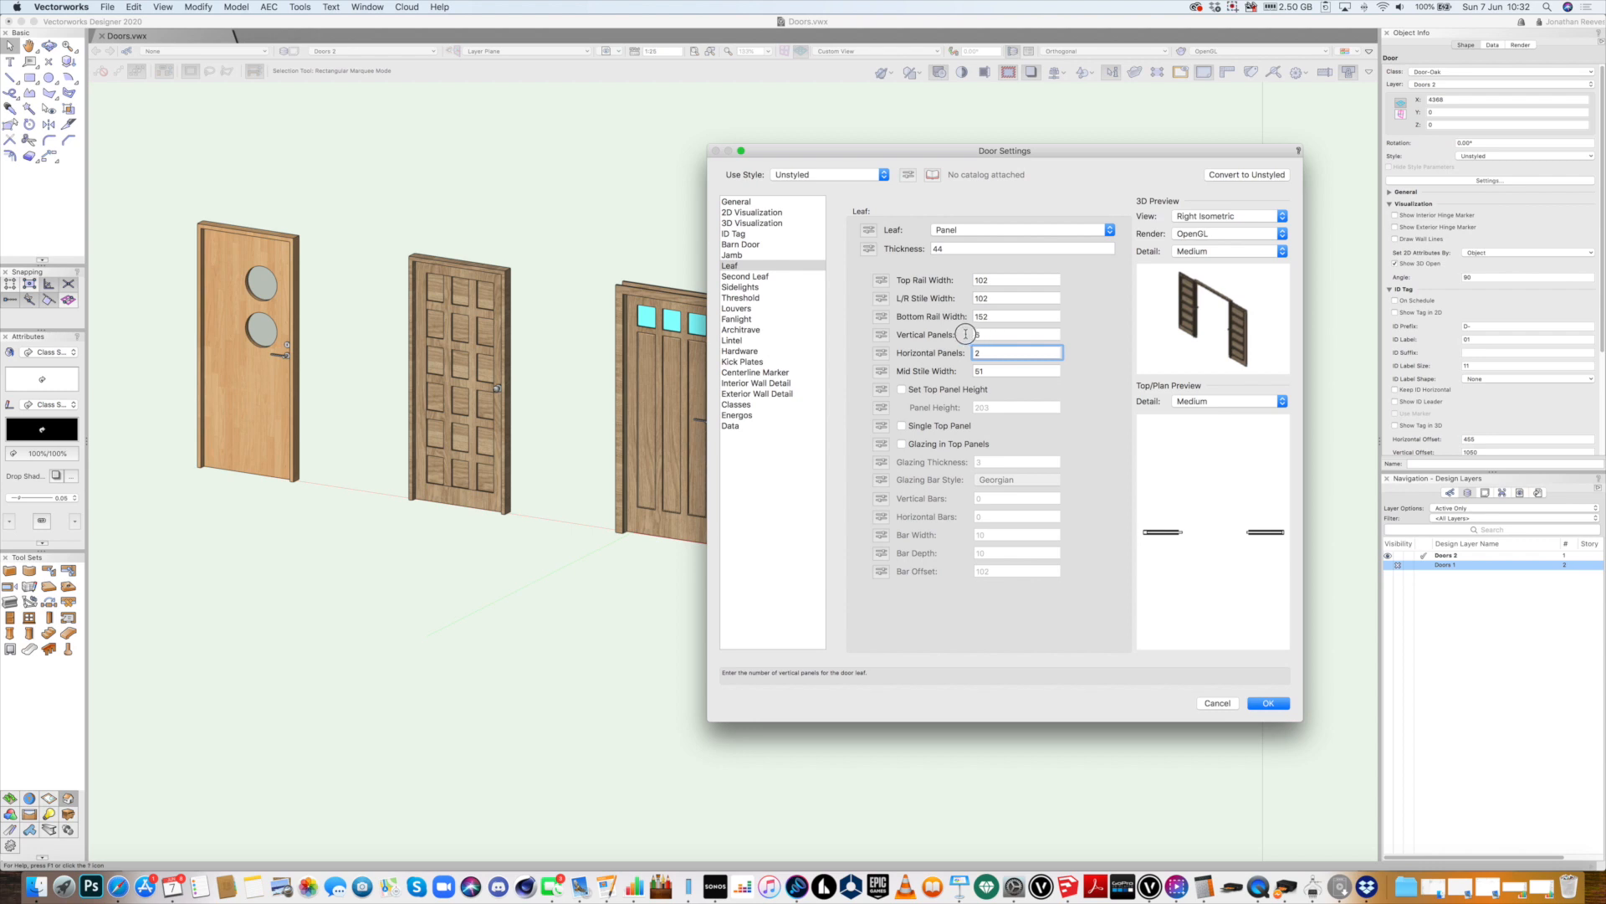
{"action": "left_click", "coordinate": [967, 334]}
{"action": "type", "text": "3"}
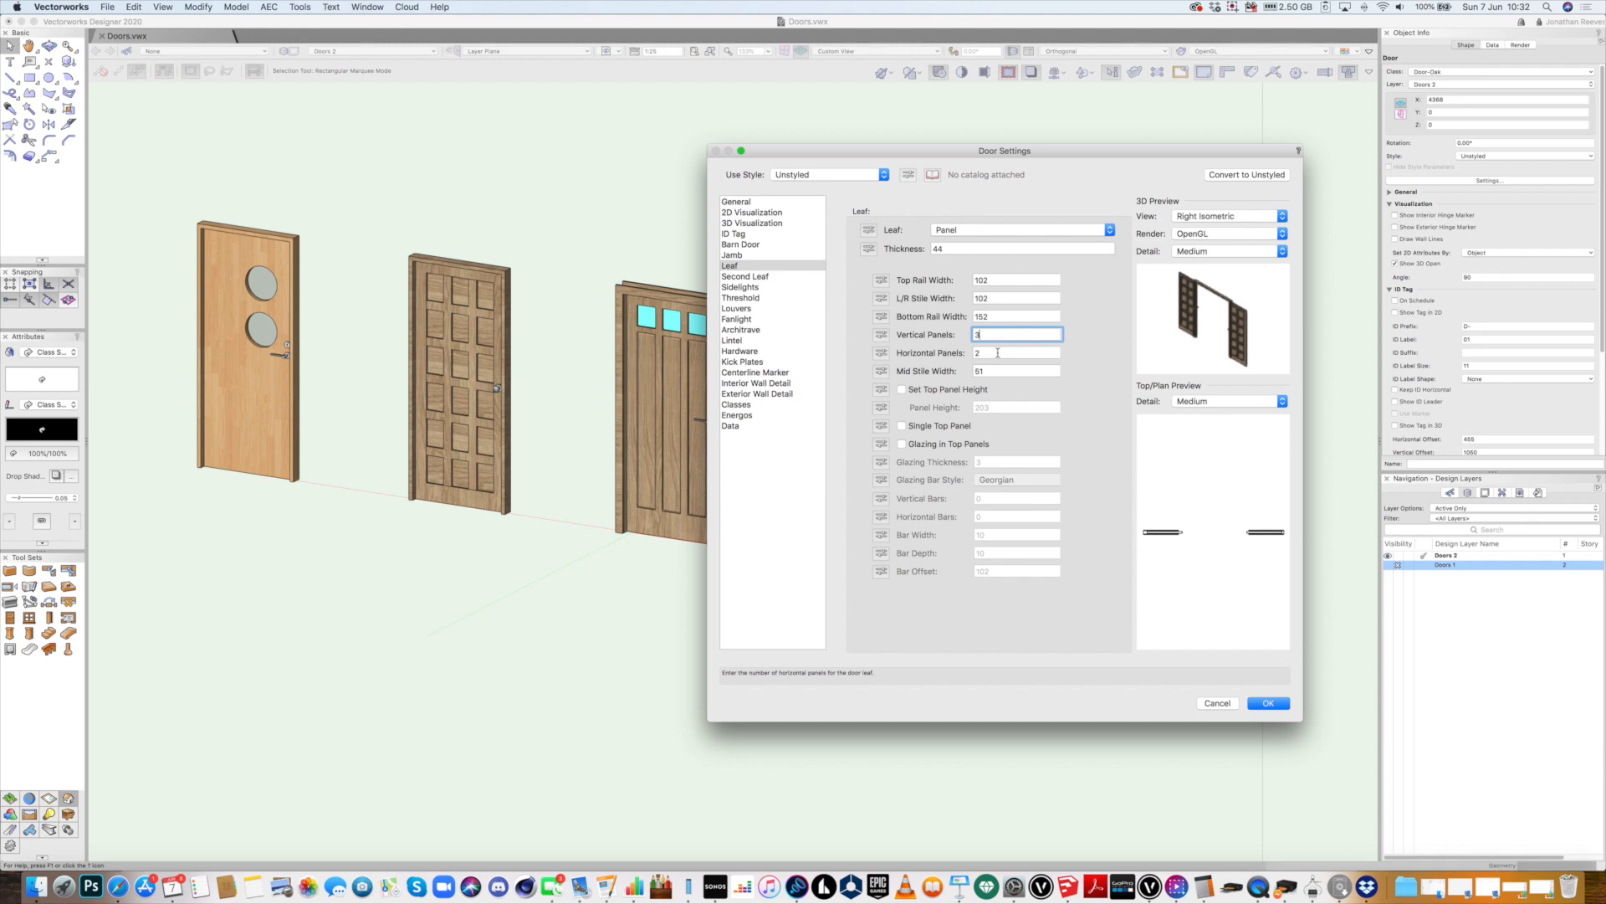
{"action": "left_click", "coordinate": [998, 353]}
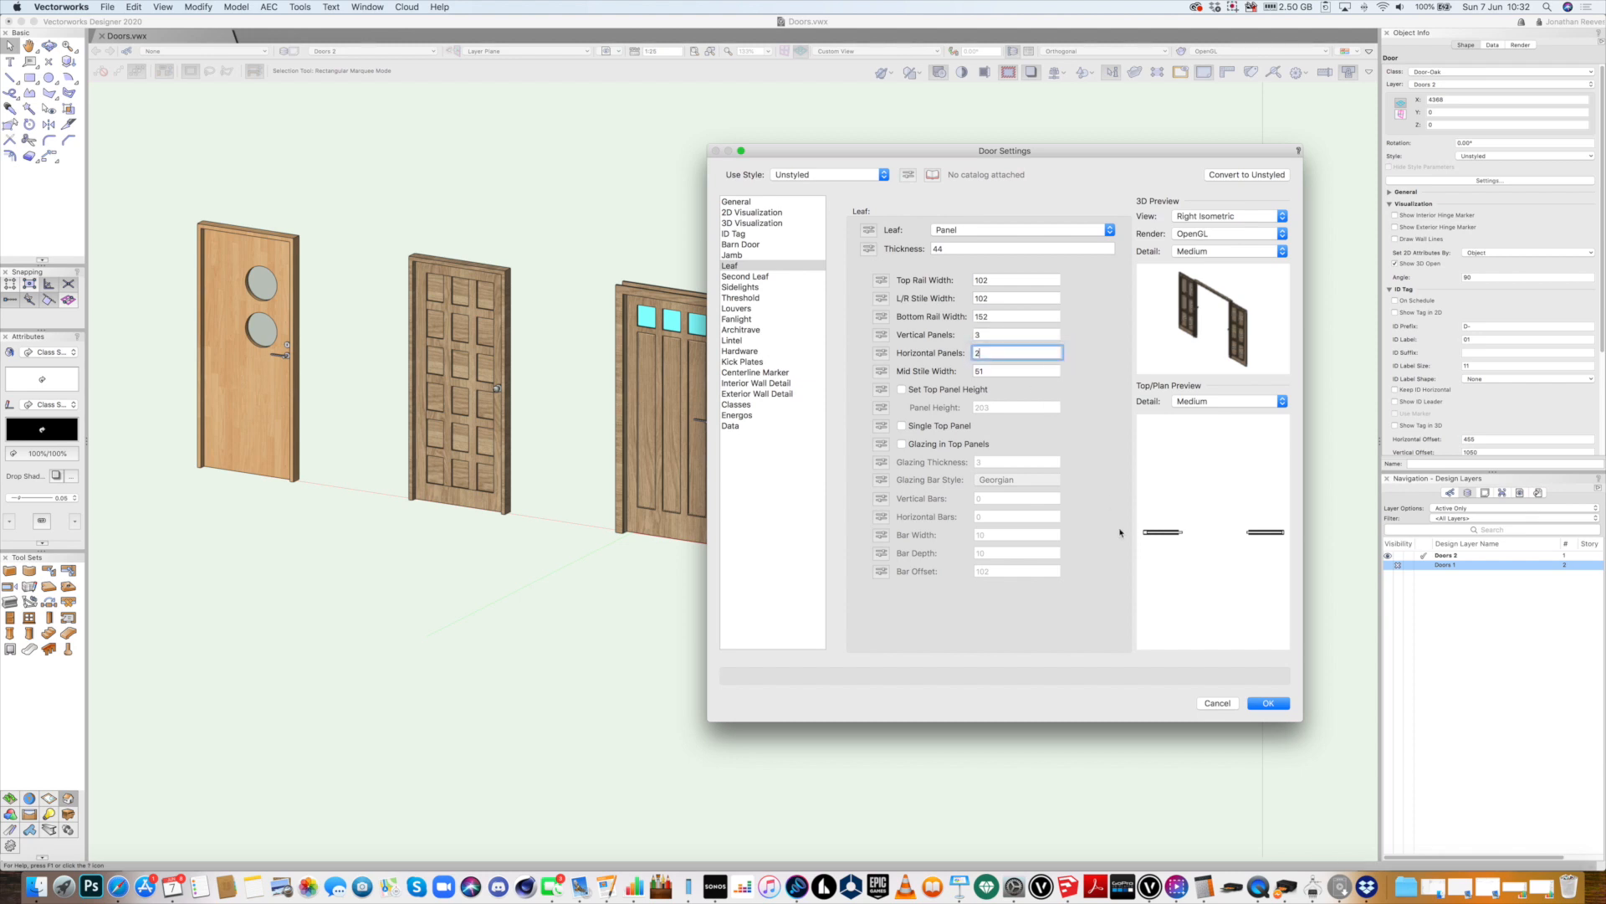
{"action": "left_click", "coordinate": [1270, 703]}
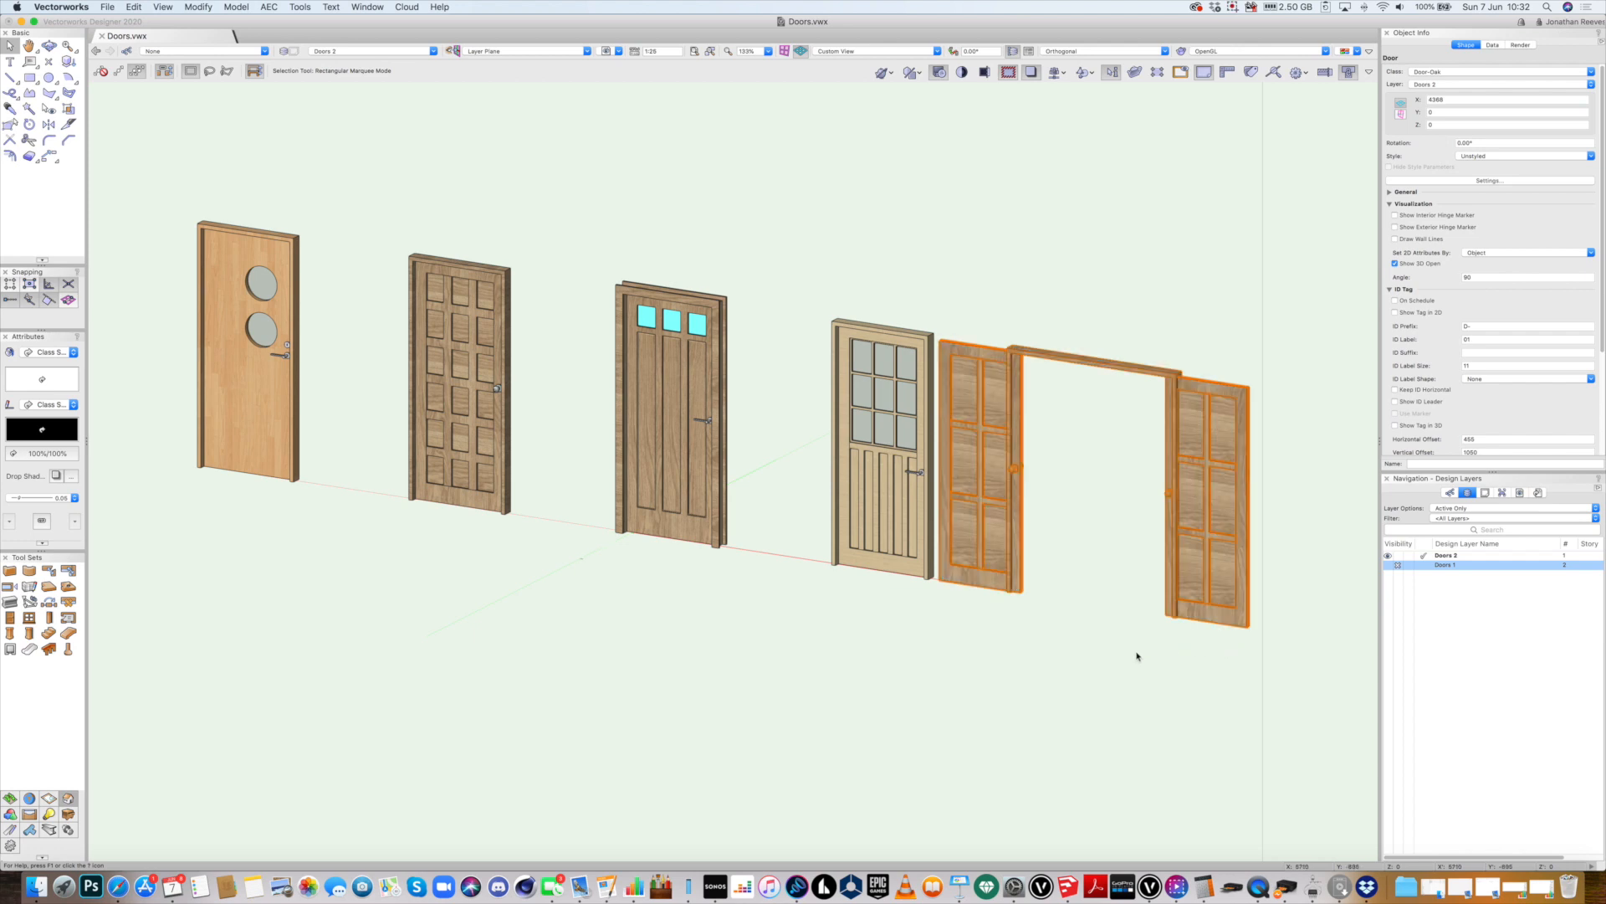
{"action": "key", "text": "shift+c"}
{"action": "left_click_drag", "start_coordinate": [1104, 603], "coordinate": [939, 663]}
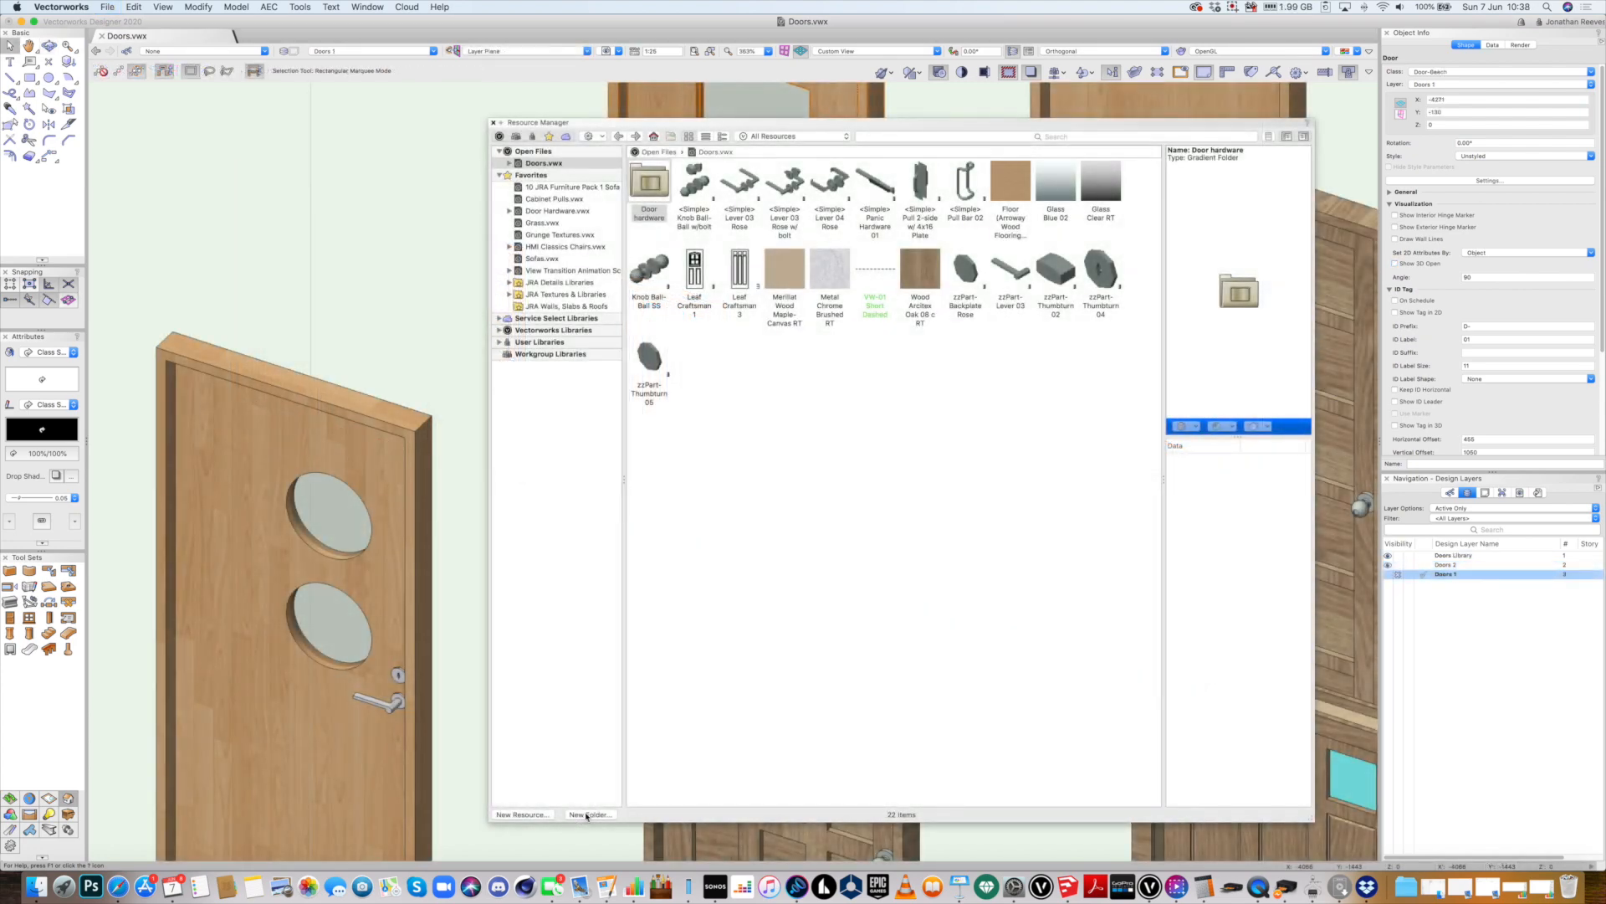
Create a Symbol Folder named "Door Hardware" in Doors.vwx
{"action": "left_click", "coordinate": [694, 269]}
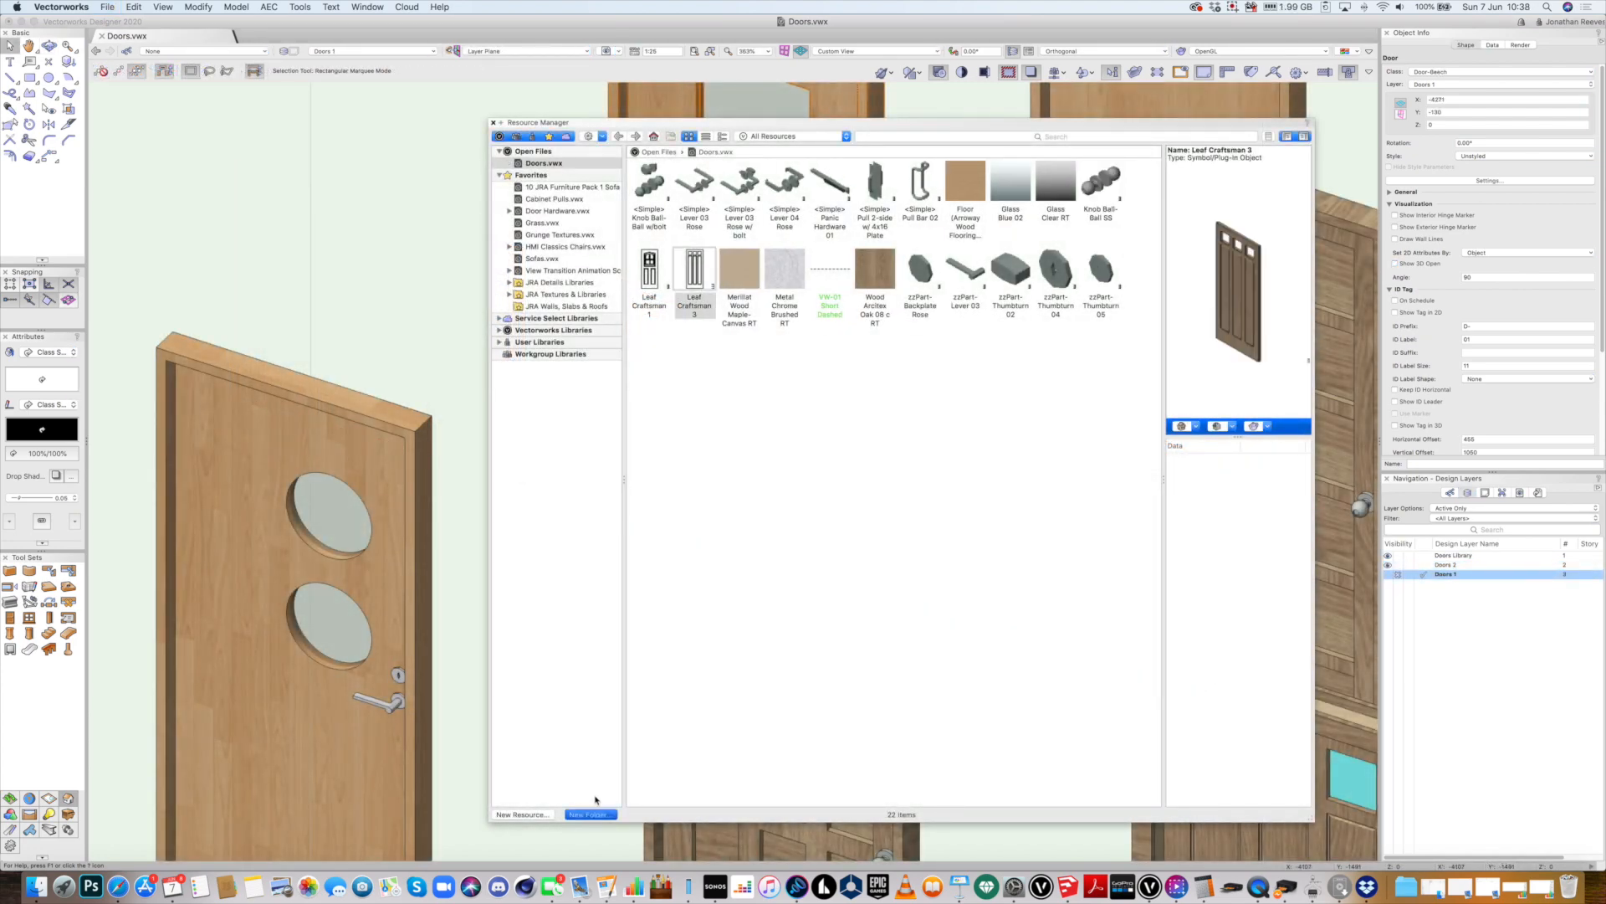
{"action": "left_click", "coordinate": [591, 814]}
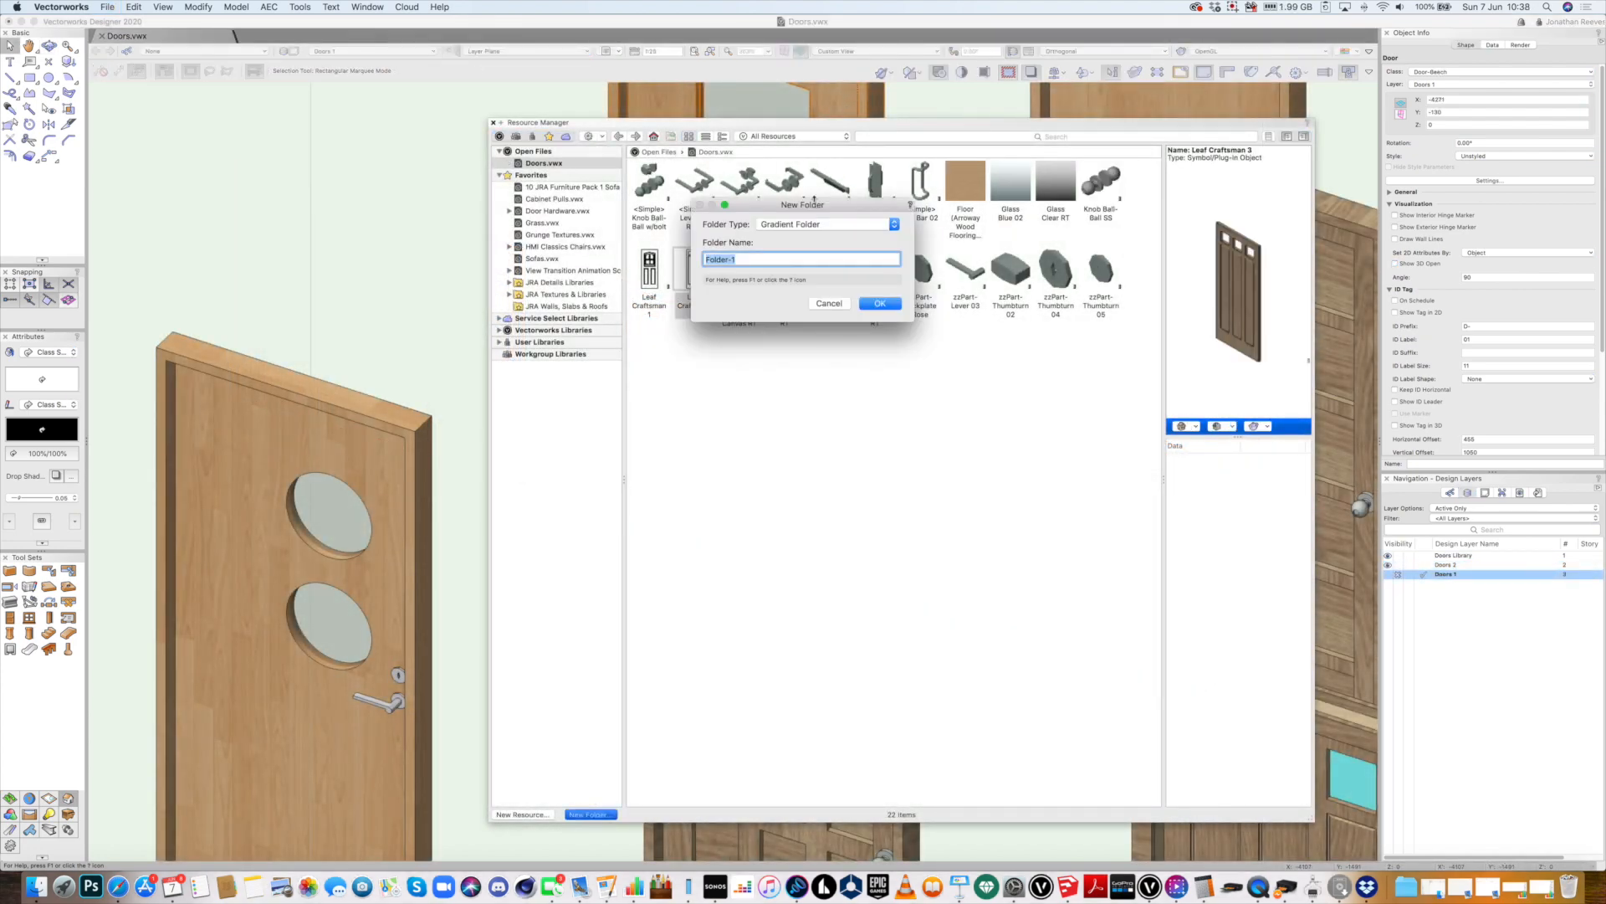
{"action": "left_click", "coordinate": [805, 224]}
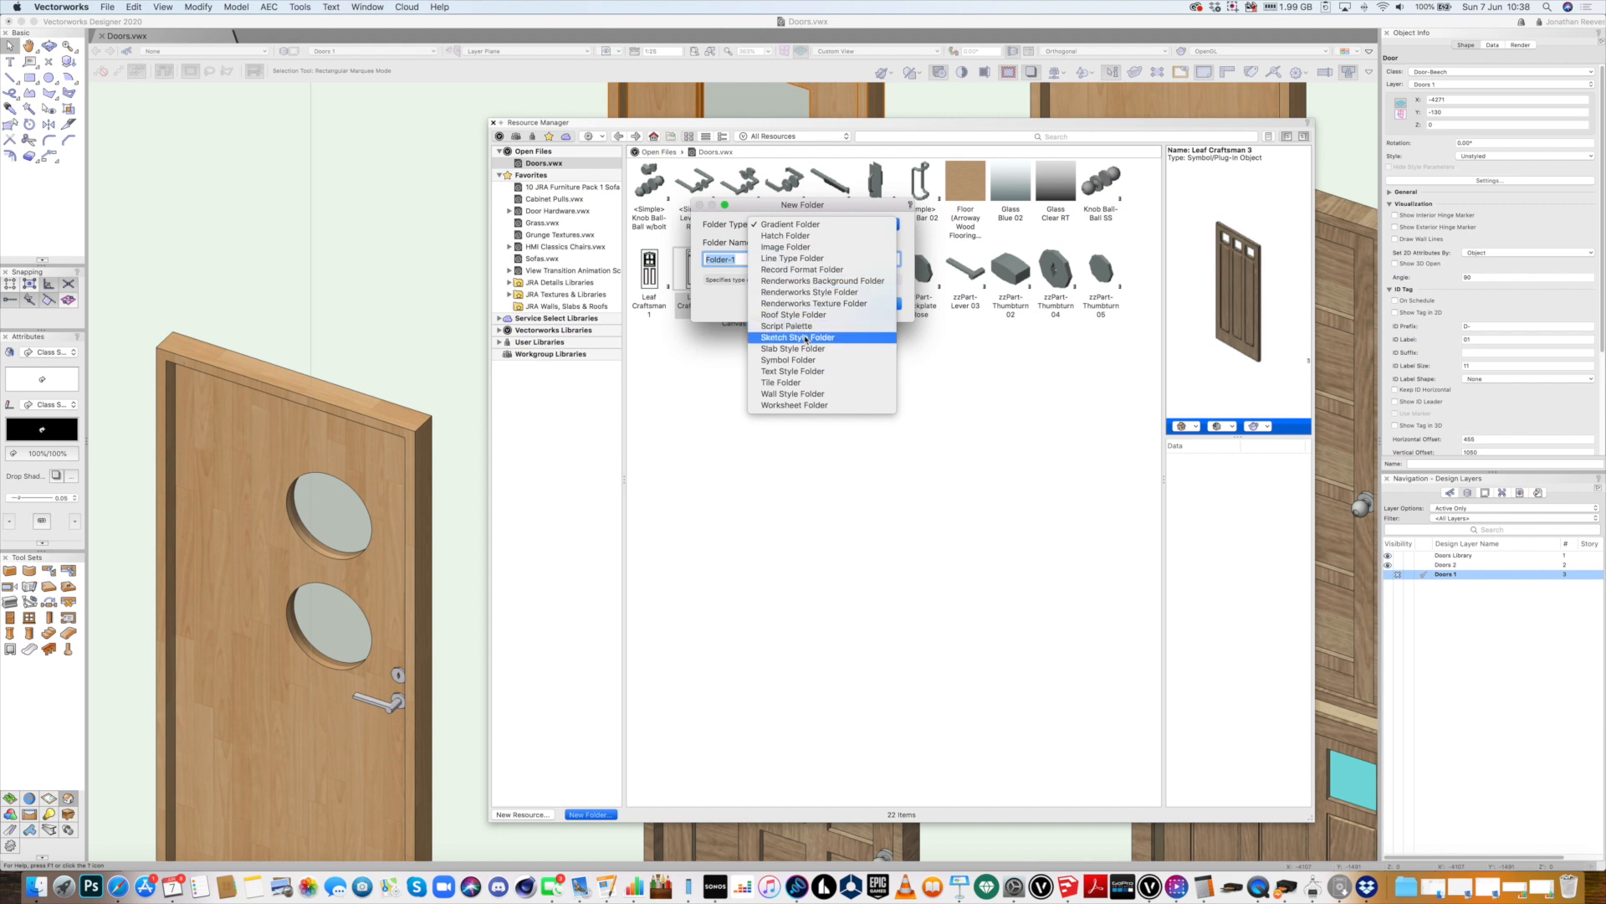
{"action": "left_click", "coordinate": [803, 360]}
{"action": "type", "text": "Door Hardware"}
{"action": "key", "text": "Return"}
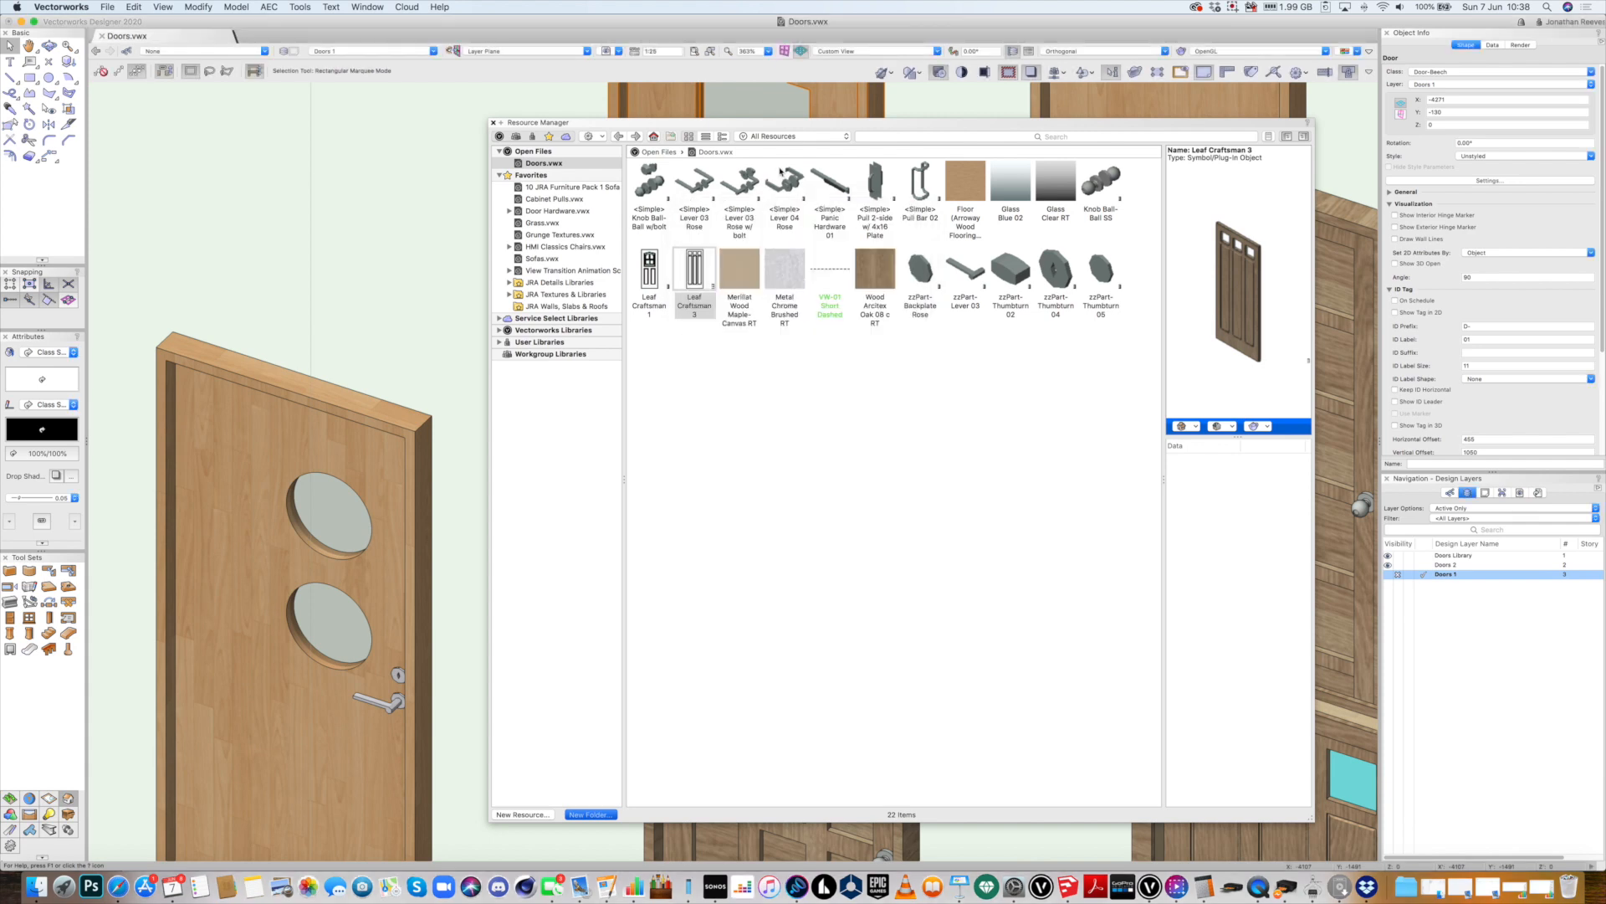
Move the door hardware symbols whose names start with <Simple> into the Door Hardware folder
{"action": "left_click", "coordinate": [707, 183]}
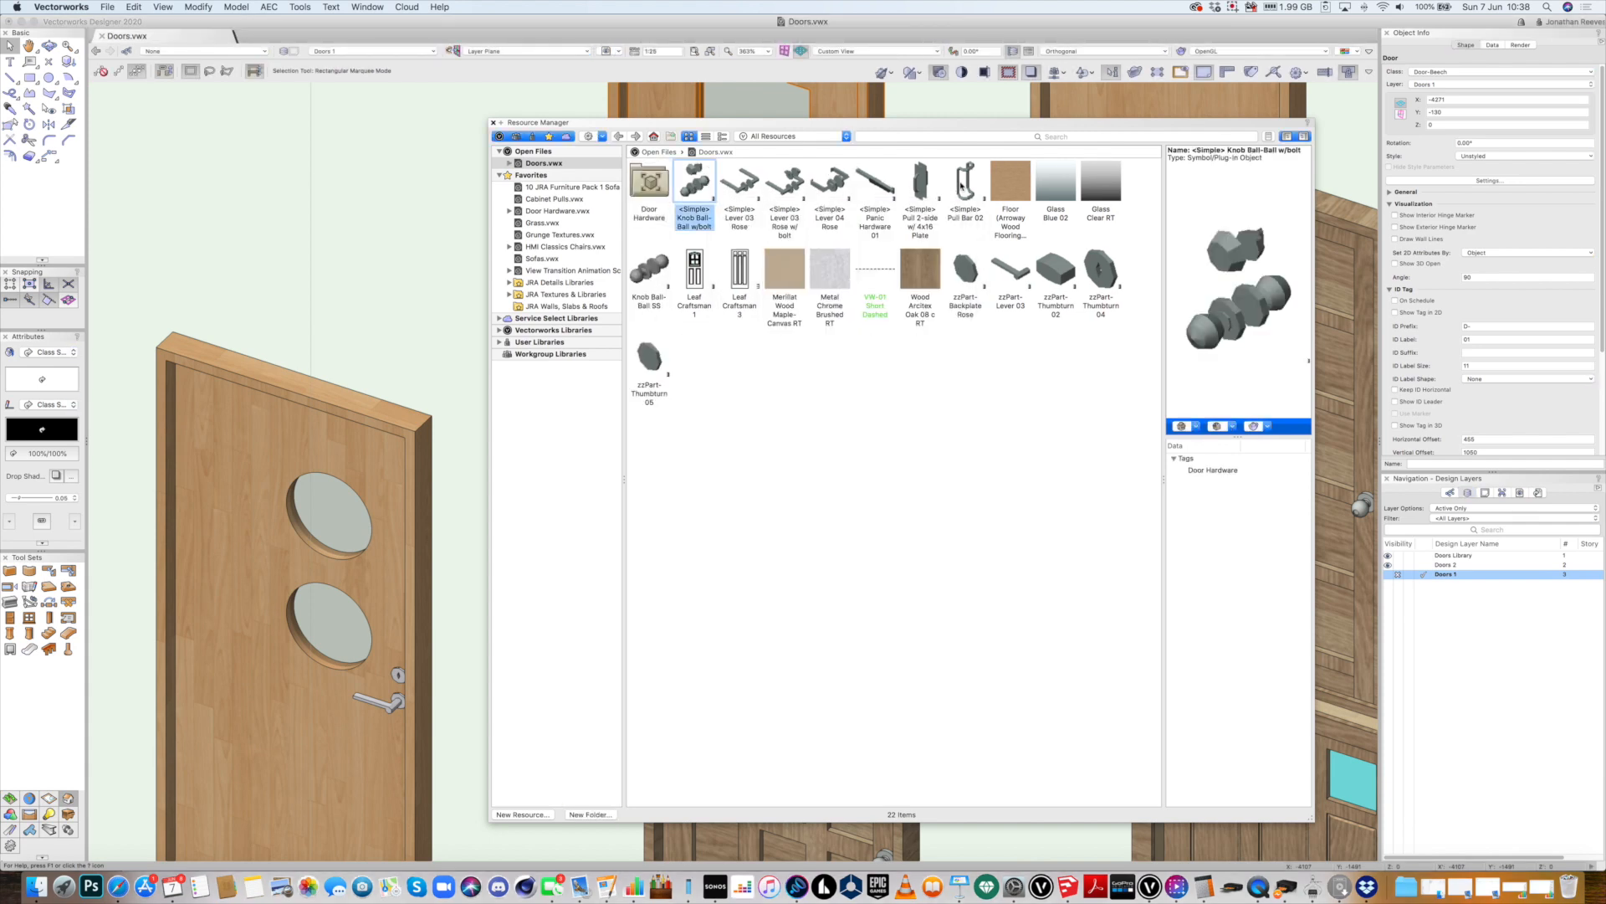
{"action": "left_click", "coordinate": [967, 189], "text": "shift"}
{"action": "left_click_drag", "start_coordinate": [699, 183], "coordinate": [661, 186]}
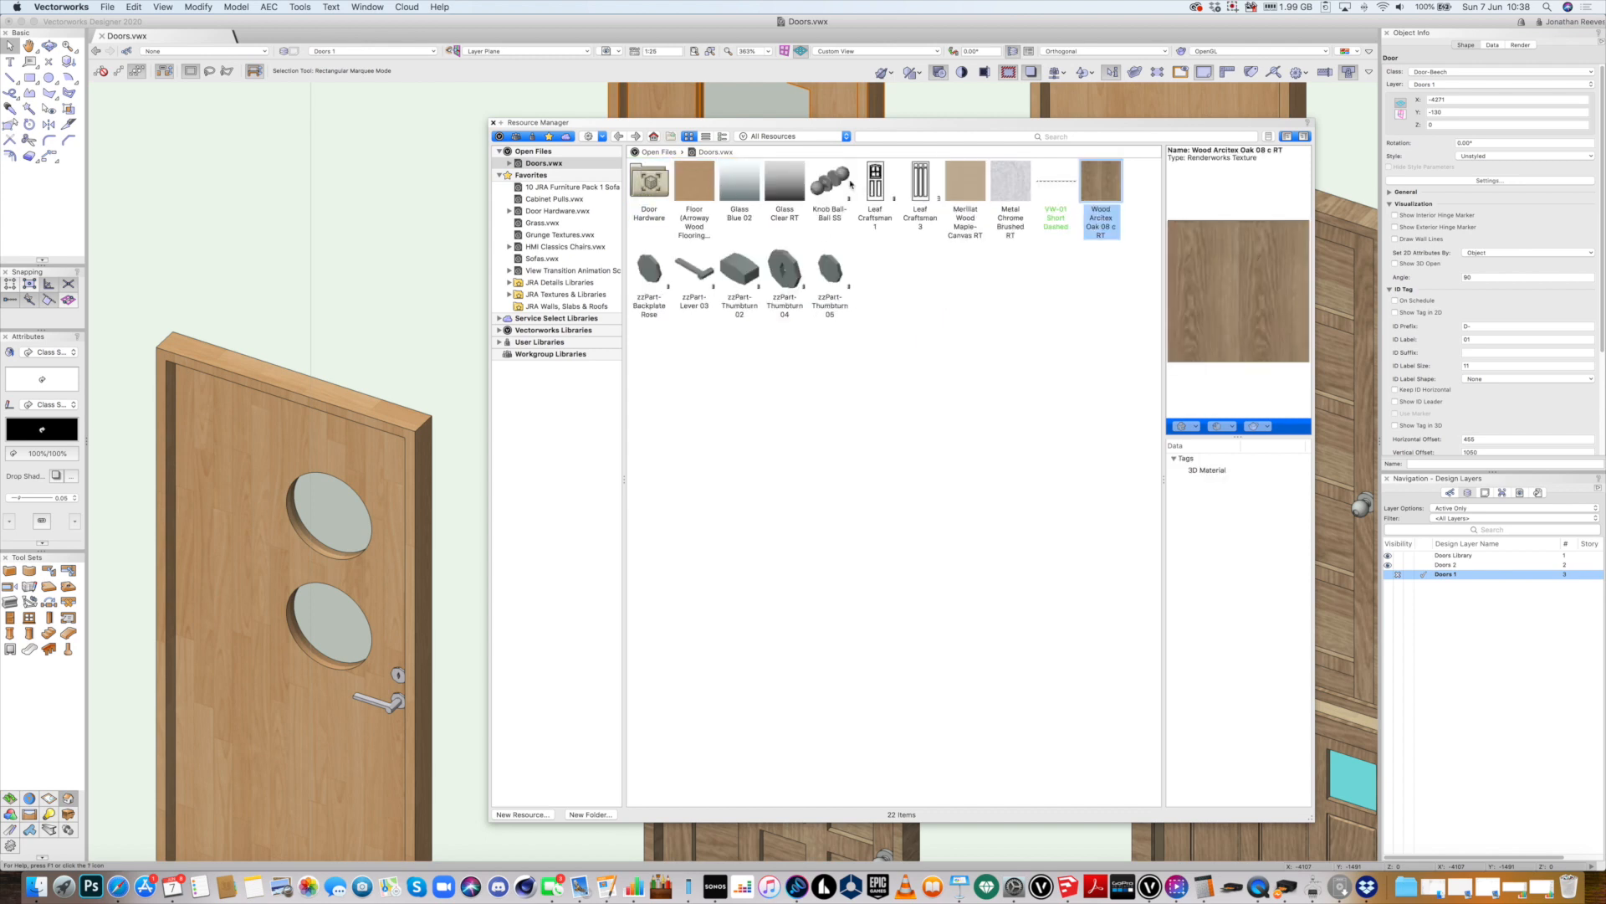
Move the Knob Ball-Ball symbol and all the zzPart backplate, lever and thumbturn symbols into the Door Hardware folder
{"action": "left_click", "coordinate": [840, 183]}
{"action": "left_click", "coordinate": [830, 270], "text": "super"}
{"action": "left_click", "coordinate": [792, 271], "text": "super"}
{"action": "left_click", "coordinate": [751, 269], "text": "super"}
{"action": "left_click", "coordinate": [693, 269], "text": "super"}
{"action": "left_click", "coordinate": [643, 271], "text": "super"}
{"action": "left_click_drag", "start_coordinate": [826, 189], "coordinate": [649, 184]}
Create a Renderworks Texture Folder named "Door Textures"
{"action": "left_click", "coordinate": [717, 287]}
{"action": "left_click", "coordinate": [594, 814]}
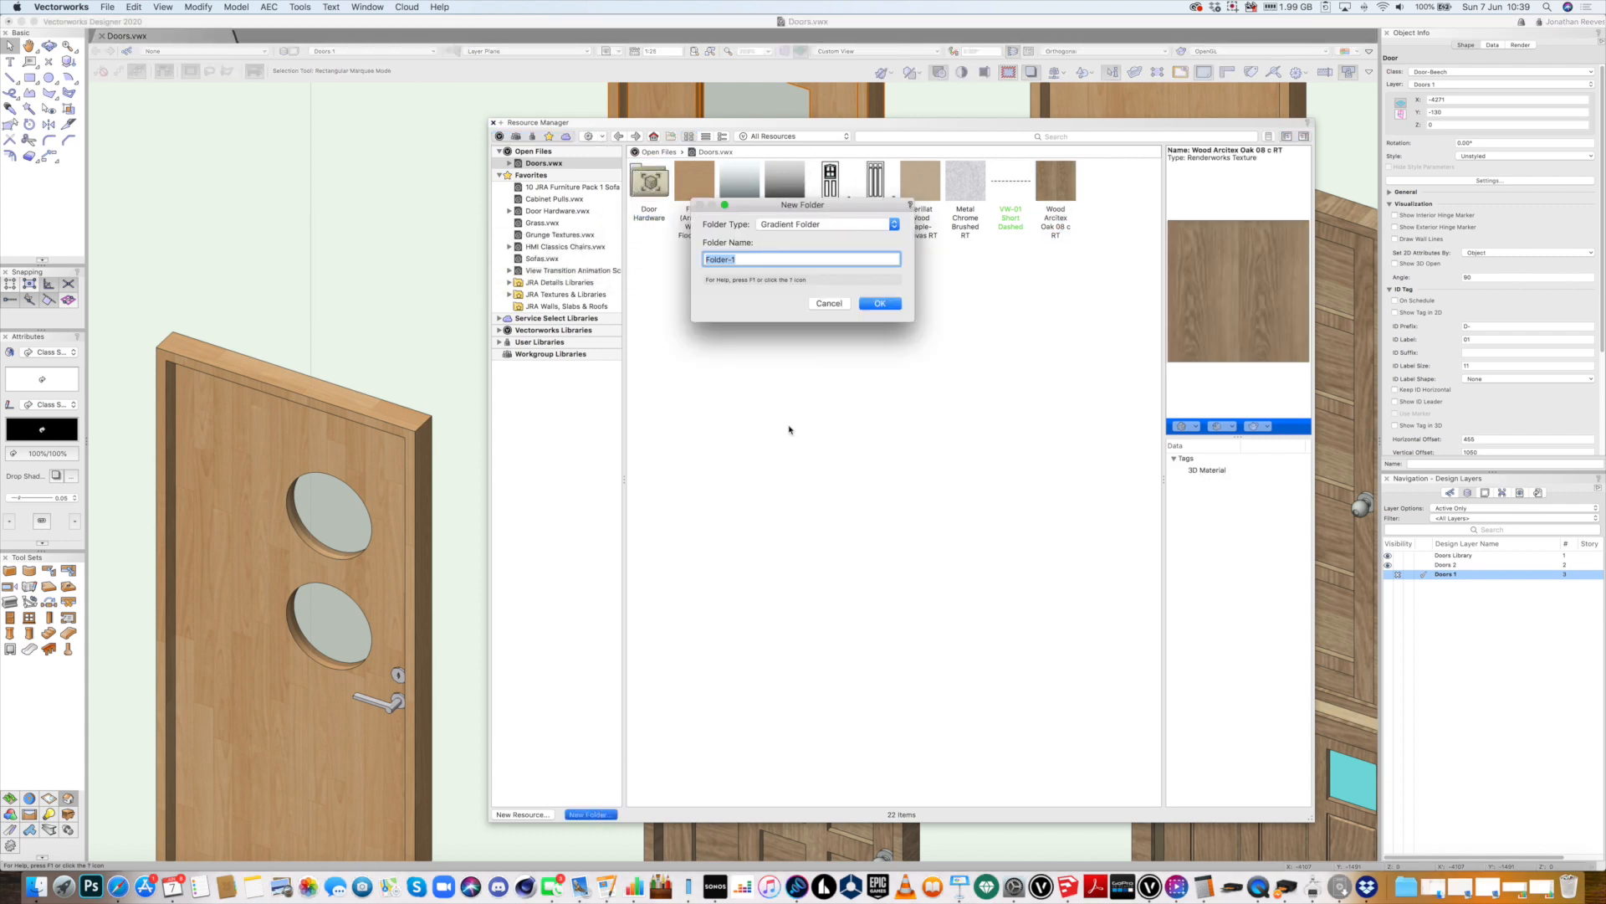
{"action": "type", "text": "Door Textures"}
{"action": "left_click", "coordinate": [836, 224]}
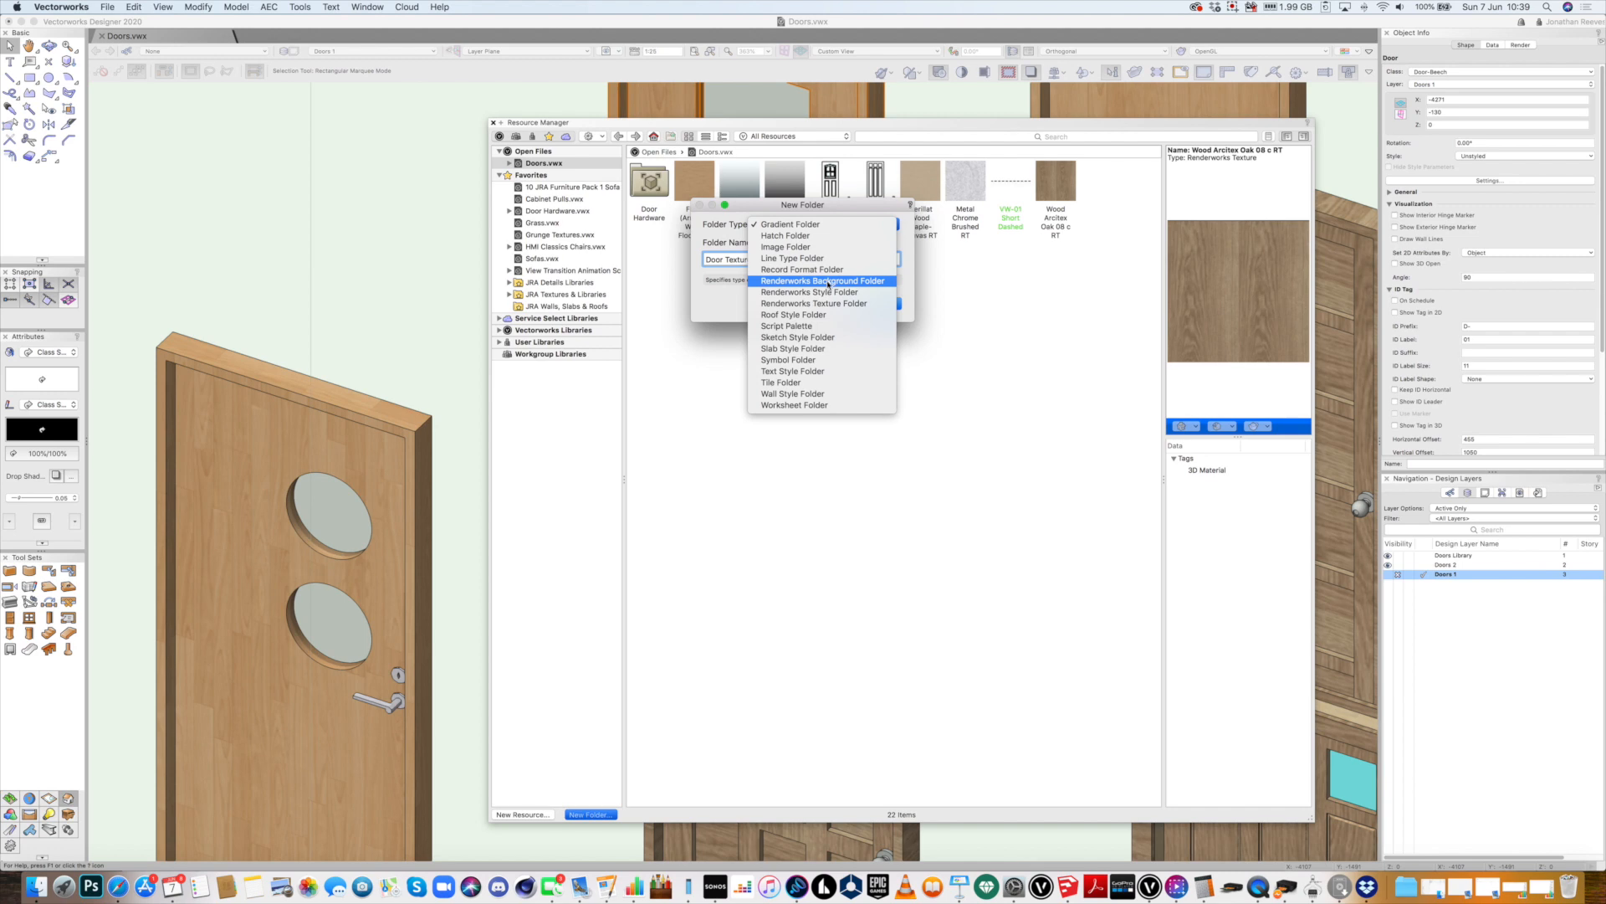
{"action": "left_click", "coordinate": [814, 303]}
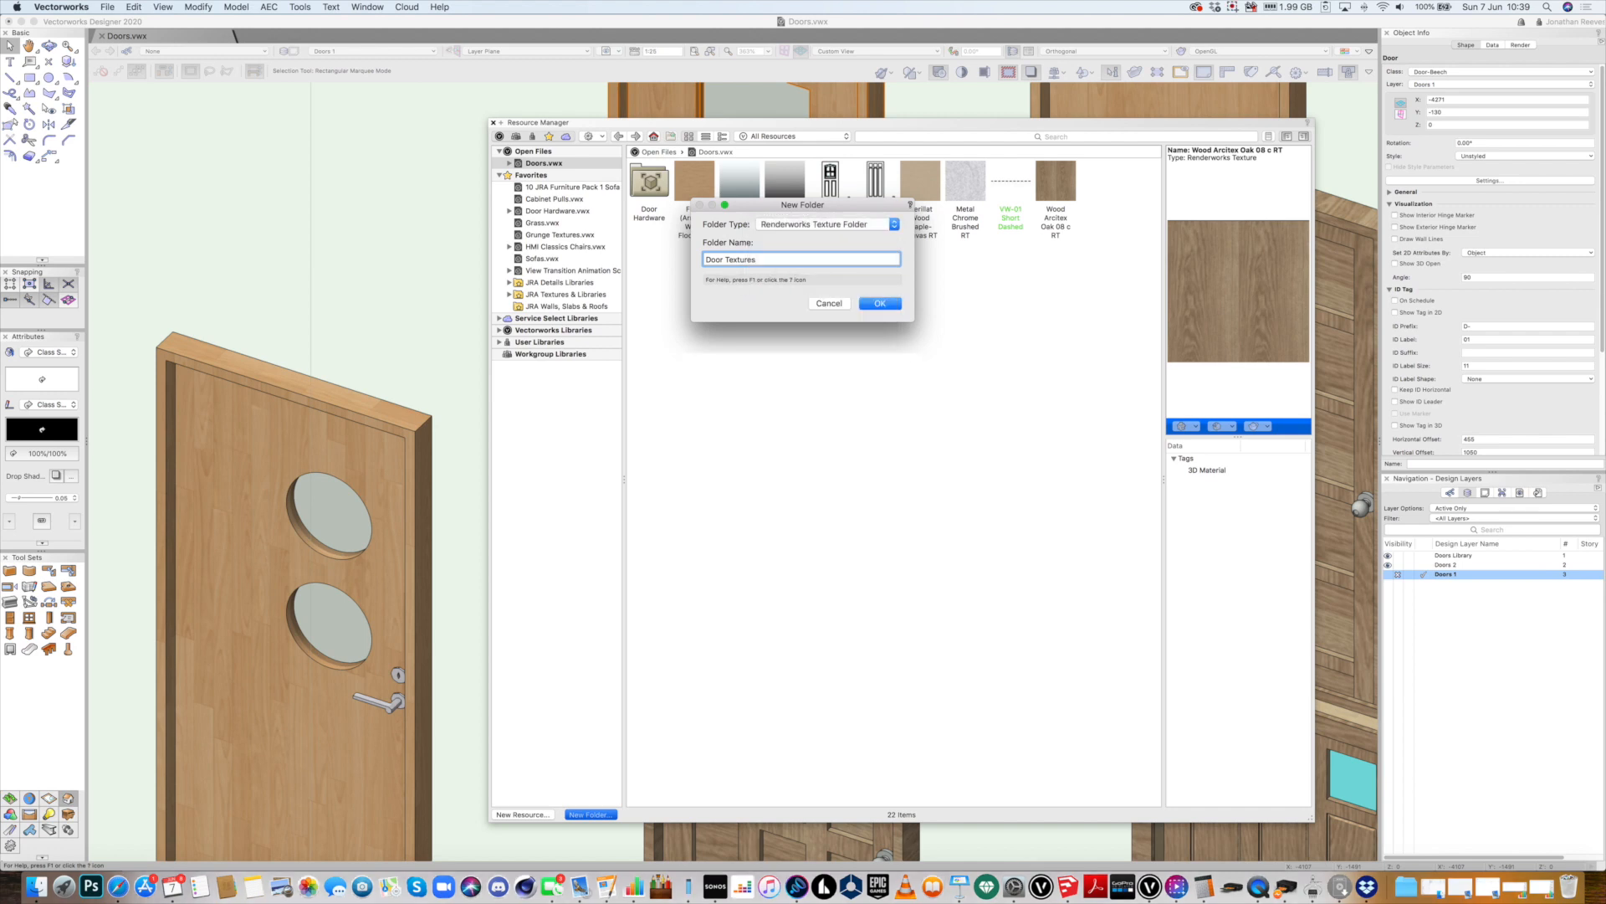
{"action": "key", "text": "Return"}
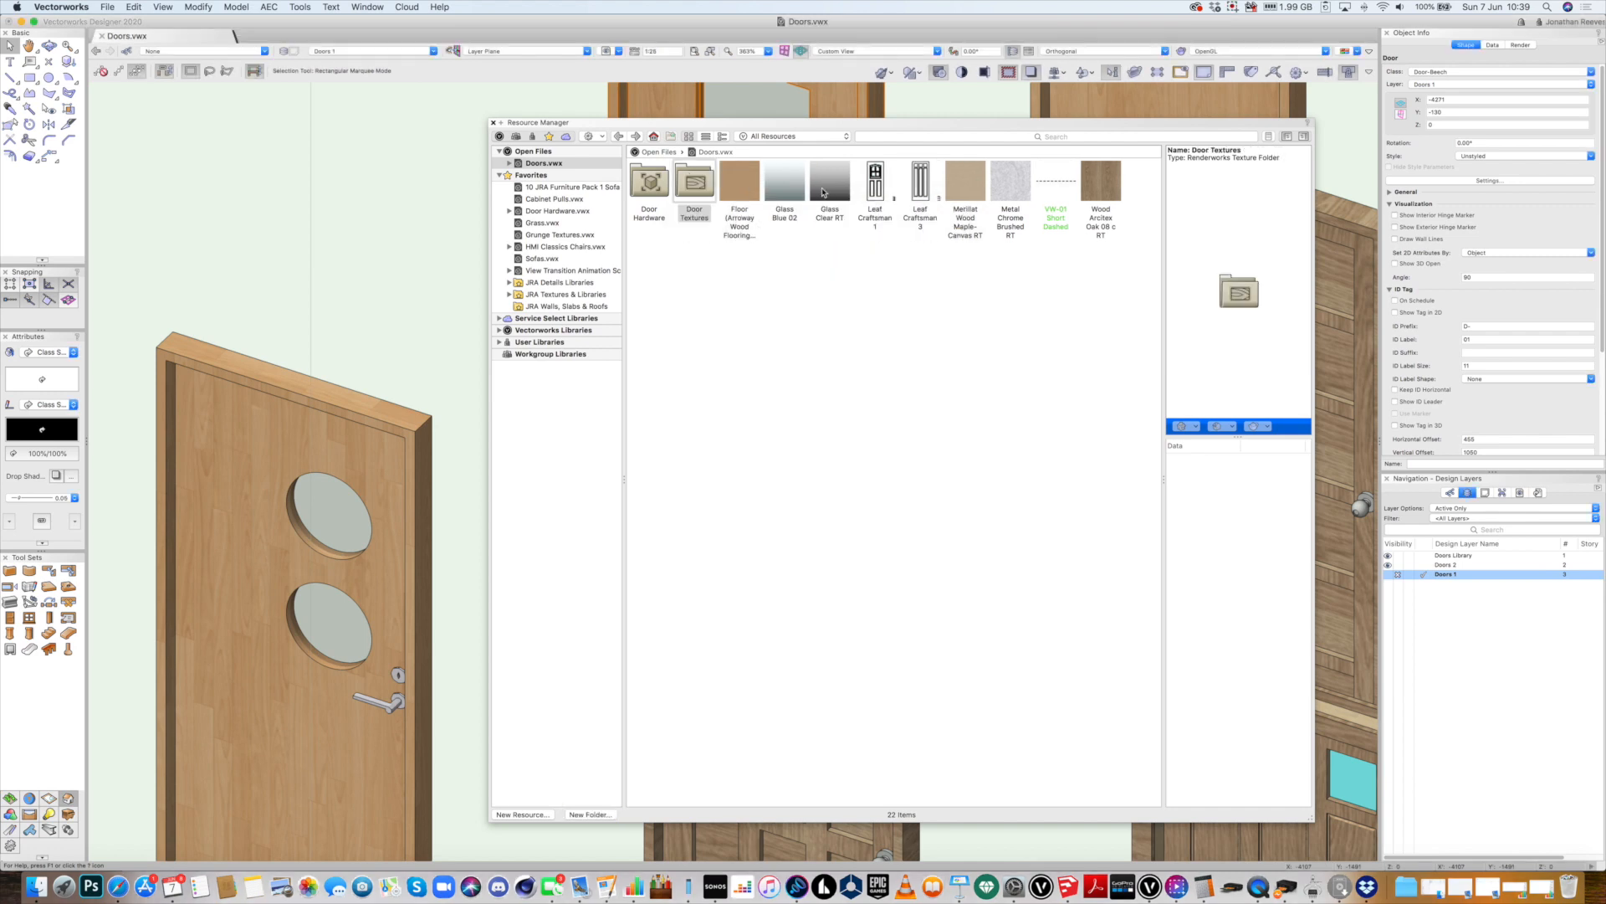
Move the wood flooring texture, Glass Blue 02 and Glass Clear RT into the Door Textures folder
{"action": "left_click", "coordinate": [740, 184]}
{"action": "left_click", "coordinate": [825, 193], "text": "shift"}
{"action": "left_click_drag", "start_coordinate": [731, 187], "coordinate": [695, 181]}
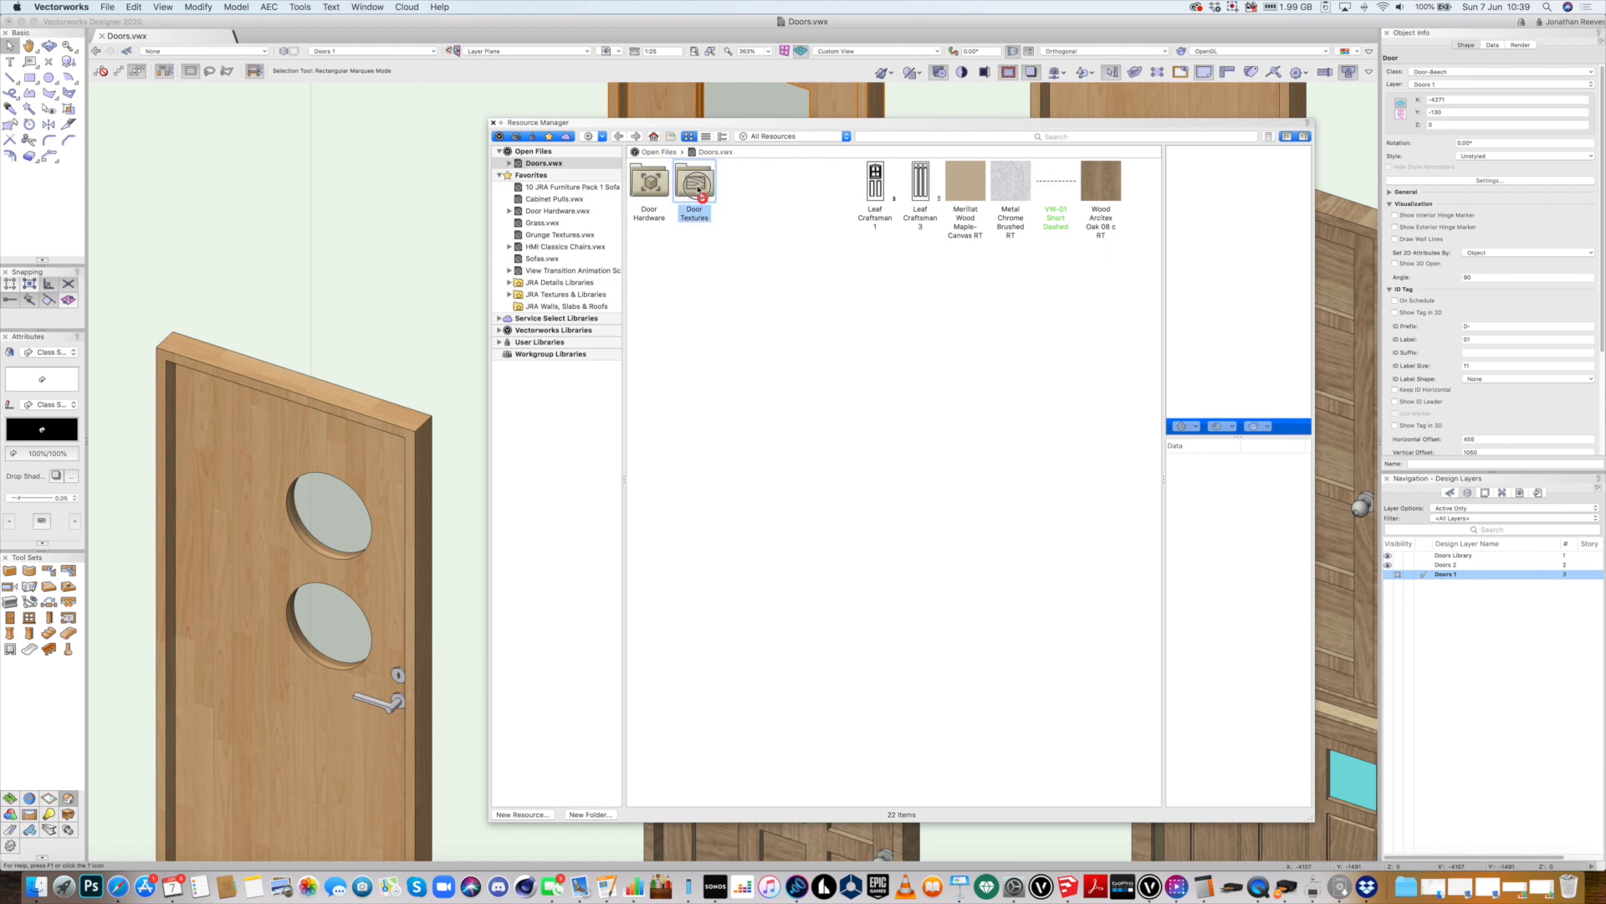
Try to move the remaining textures together with the VW-01 Short Dashed line type into the Door Textures folder
{"action": "left_click", "coordinate": [845, 190]}
{"action": "left_click", "coordinate": [963, 187], "text": "shift"}
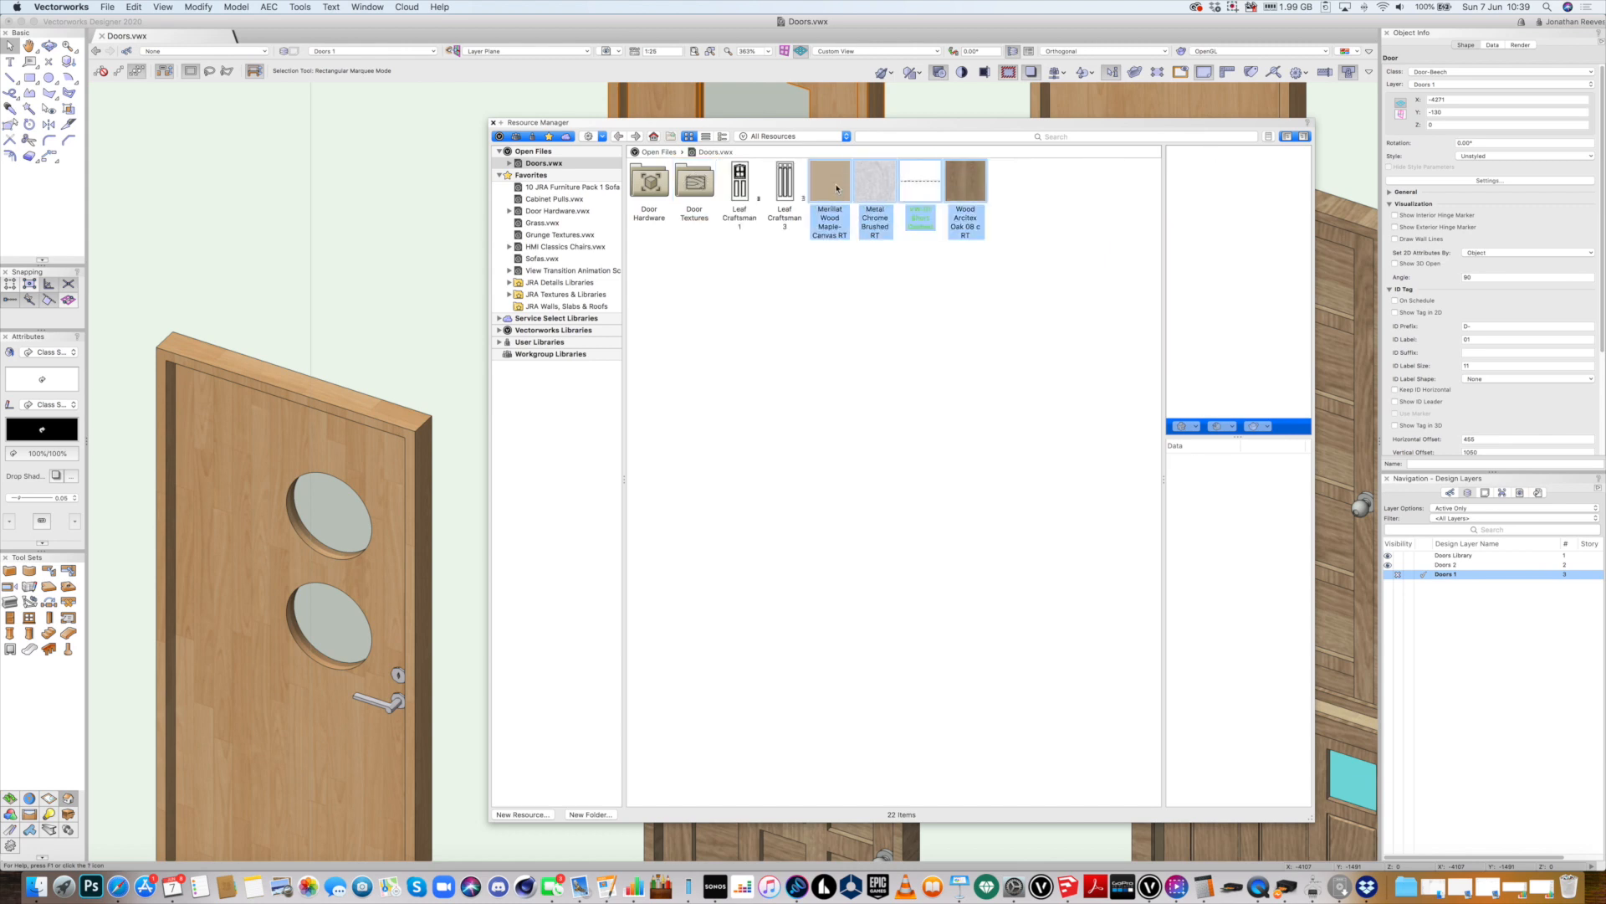
{"action": "left_click_drag", "start_coordinate": [833, 183], "coordinate": [704, 190]}
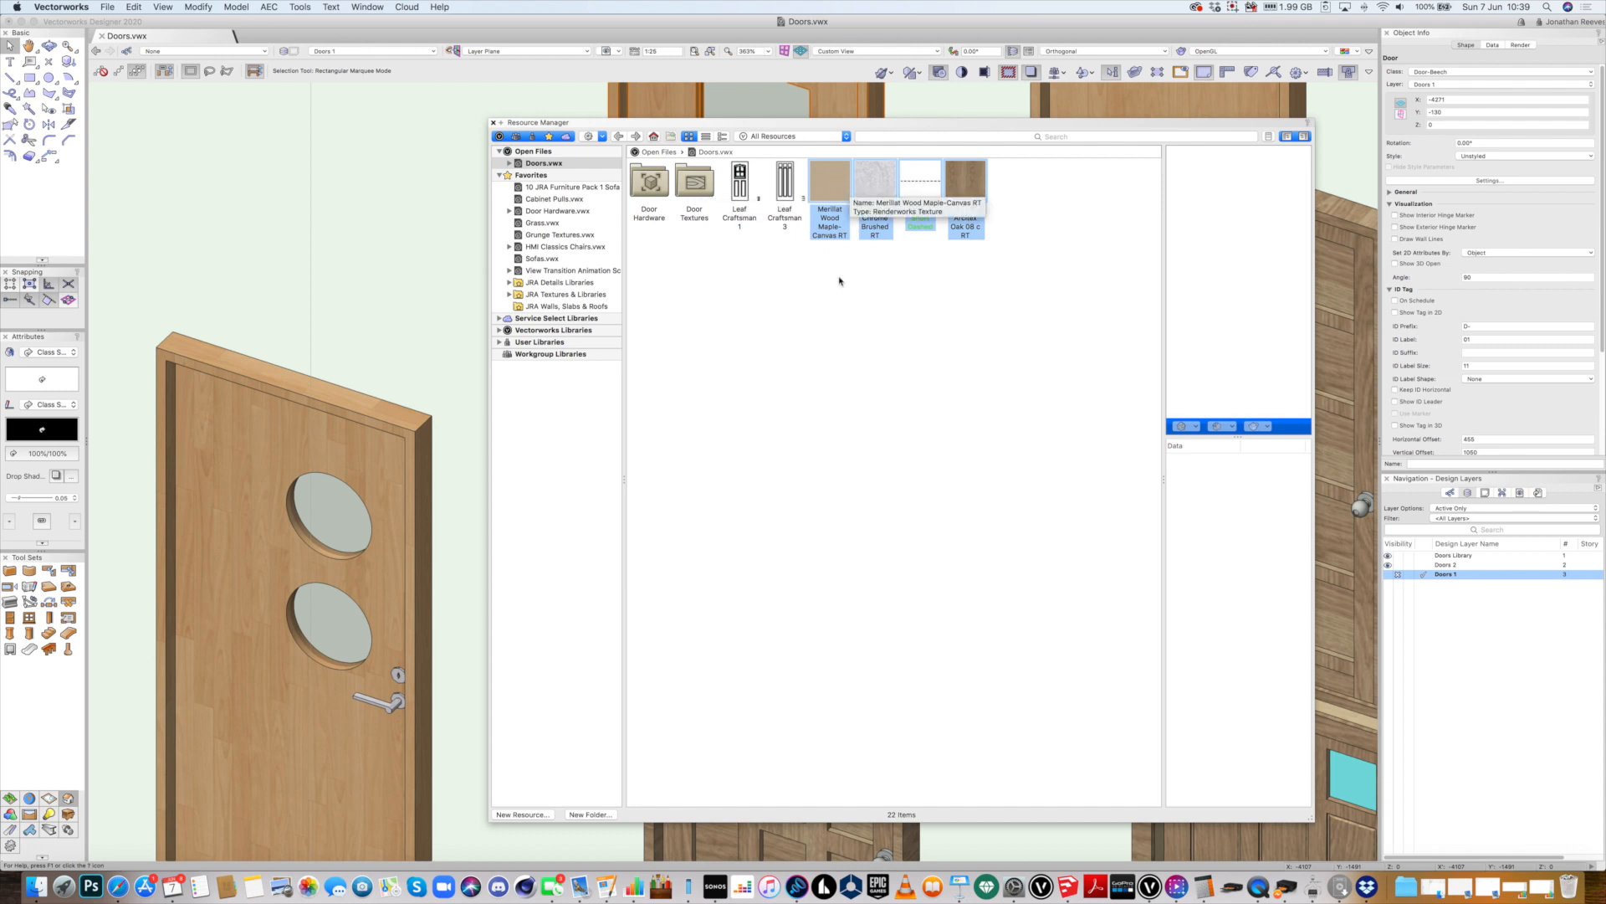
Move the Merillat Wood Maple-Canvas, Metal Chrome Brushed and Wood Arcitex Oak 08 textures into the Door Textures folder
{"action": "left_click", "coordinate": [832, 184]}
{"action": "left_click", "coordinate": [977, 189], "text": "shift"}
{"action": "left_click_drag", "start_coordinate": [977, 189], "coordinate": [700, 186]}
{"action": "left_click", "coordinate": [744, 276]}
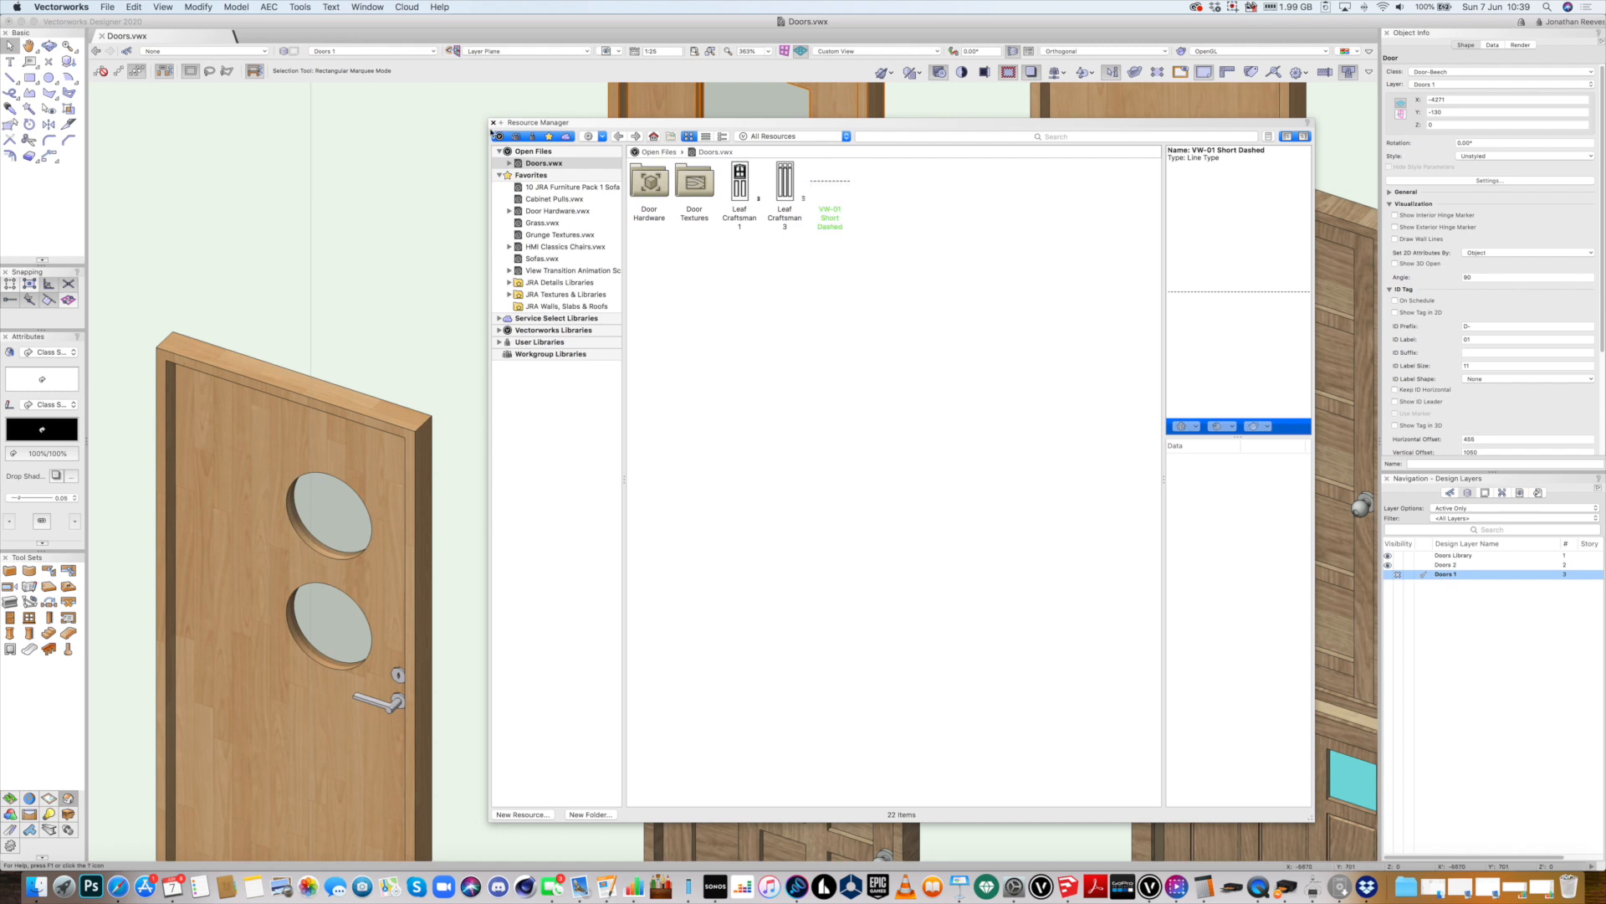
Select the flush door with circular vision panels, and shrink and reposition the Resource Manager so the doors beneath are uncovered
{"action": "left_click", "coordinate": [420, 436]}
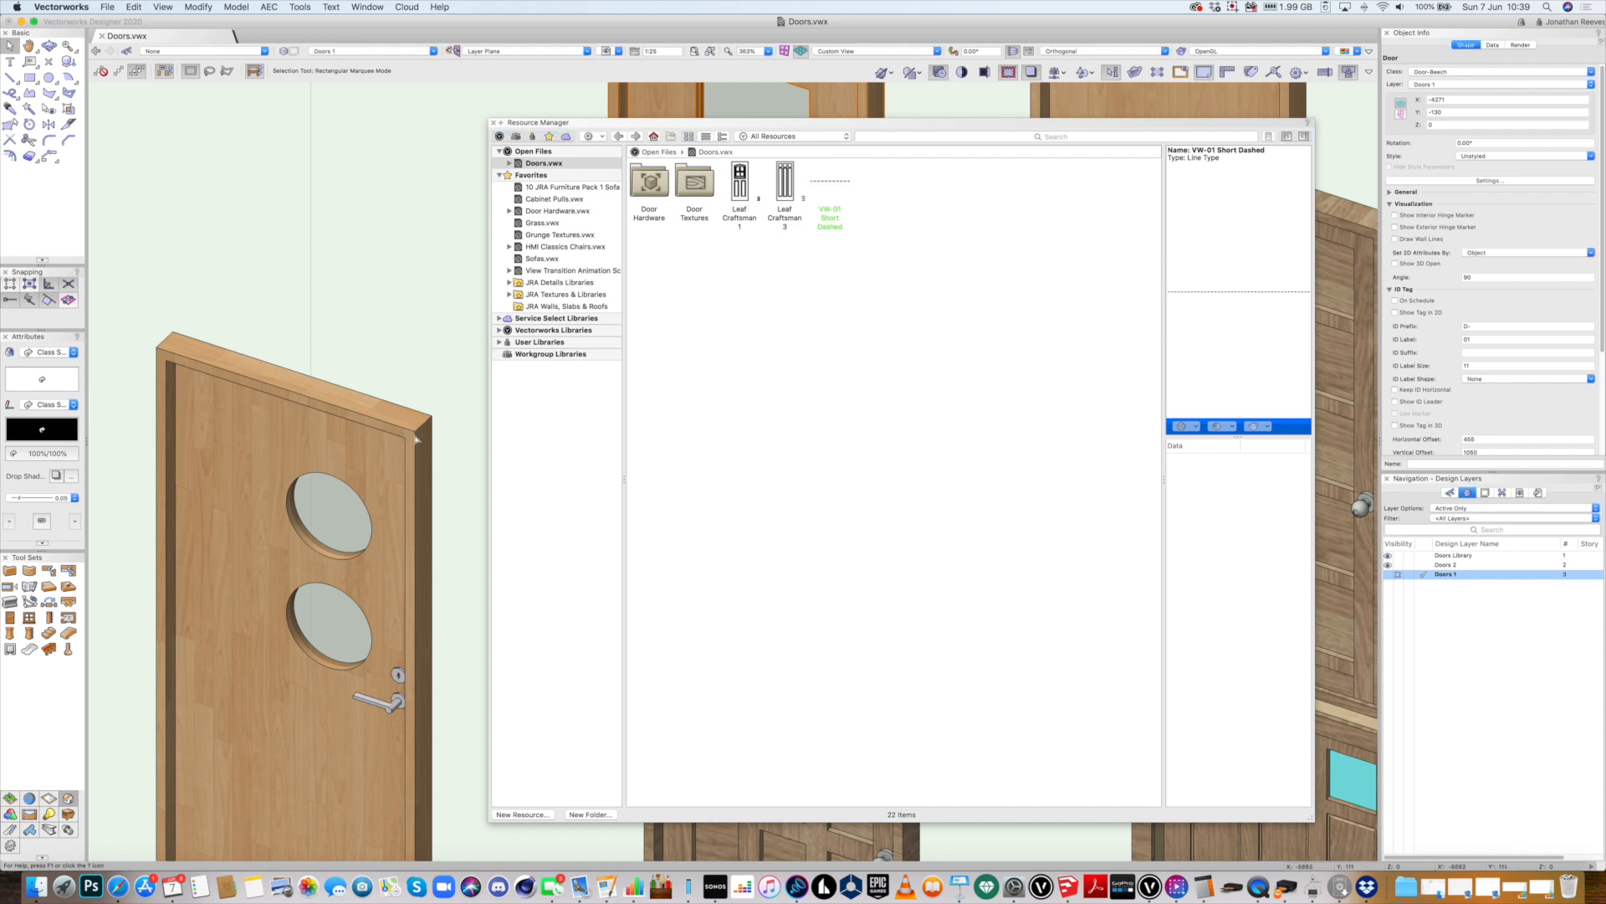
{"action": "double_click", "coordinate": [420, 438]}
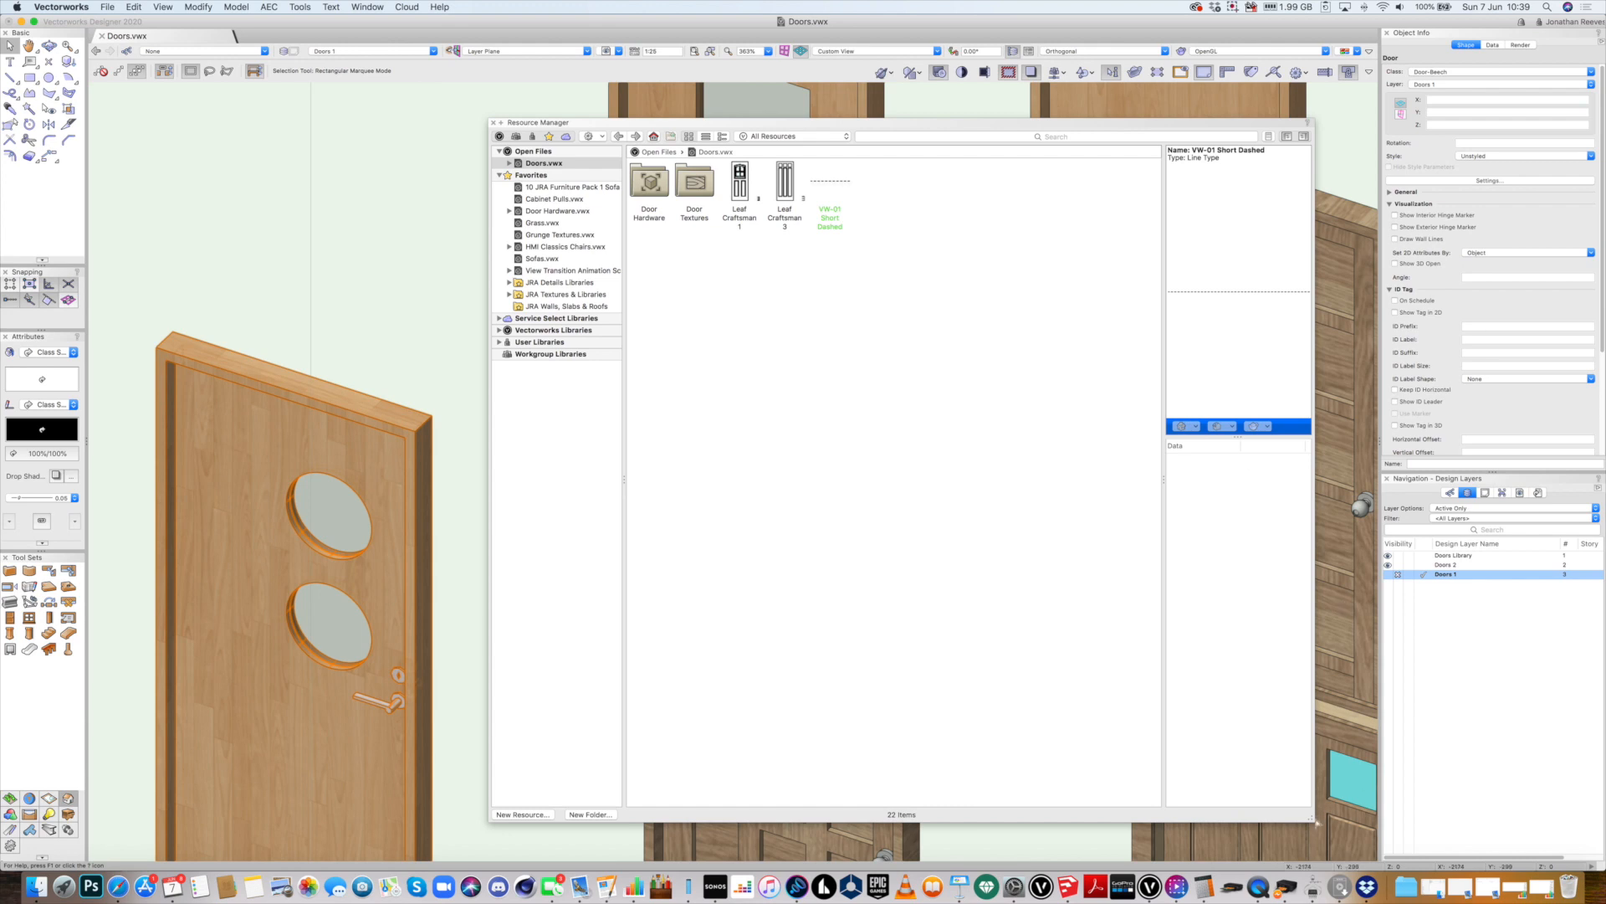
{"action": "left_click_drag", "start_coordinate": [1316, 823], "coordinate": [1047, 633]}
{"action": "left_click_drag", "start_coordinate": [849, 121], "coordinate": [1127, 99]}
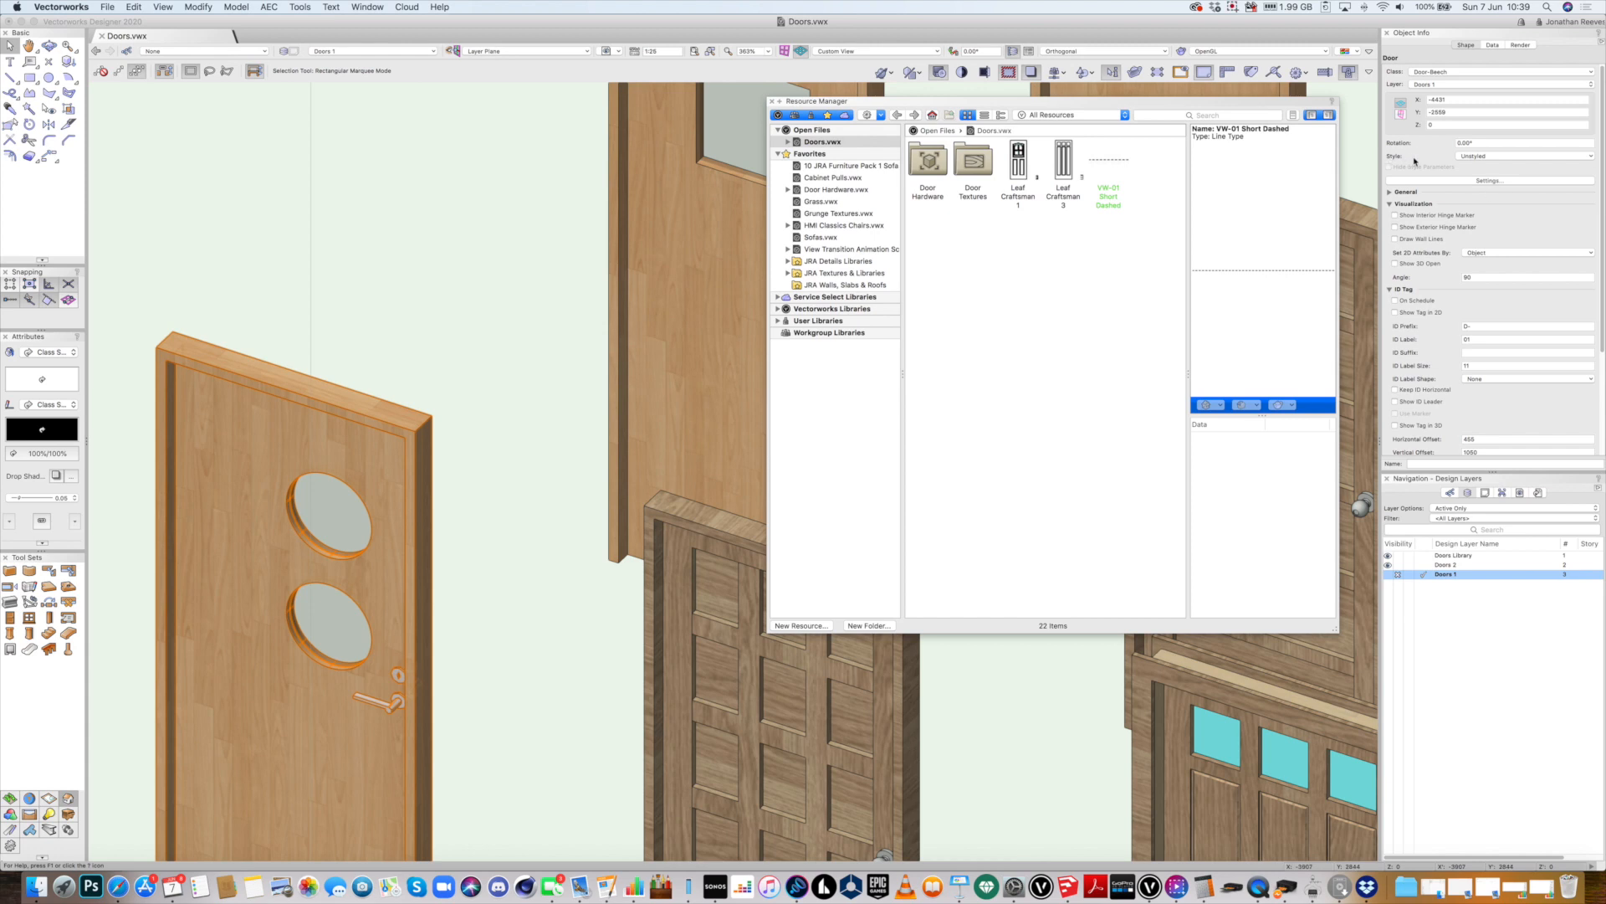
Start a new plug-in style from the selected unstyled door, with a new symbol folder named "Door Styles" as its destination
{"action": "left_click", "coordinate": [1498, 159]}
{"action": "left_click", "coordinate": [1499, 177]}
{"action": "left_click", "coordinate": [604, 353]}
{"action": "left_click", "coordinate": [312, 351]}
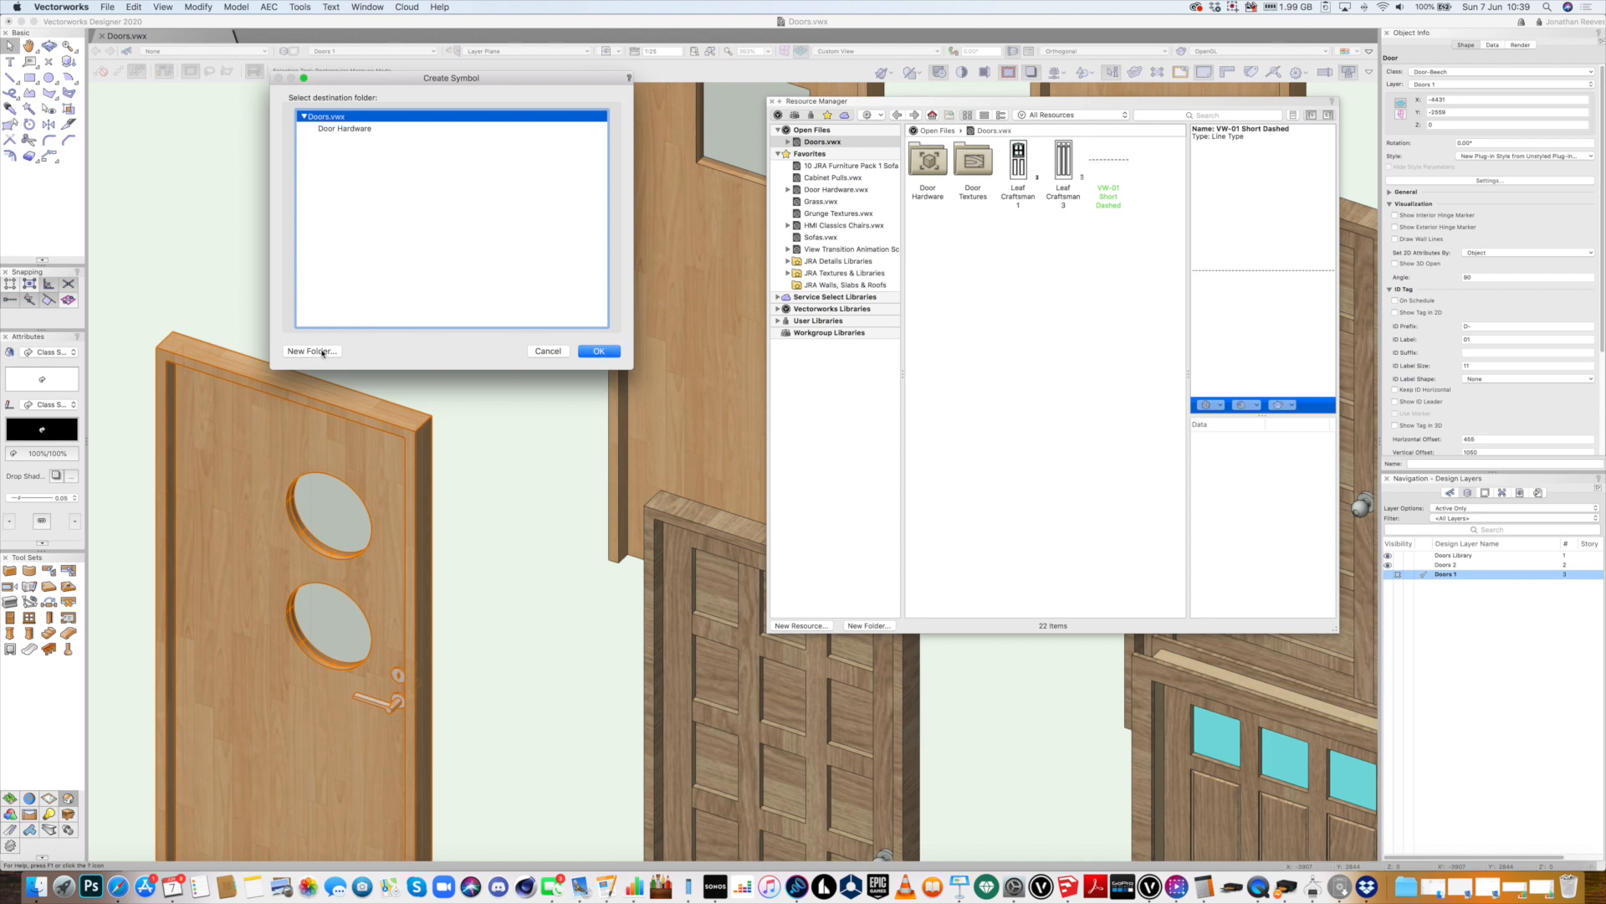
{"action": "type", "text": "Door Styles"}
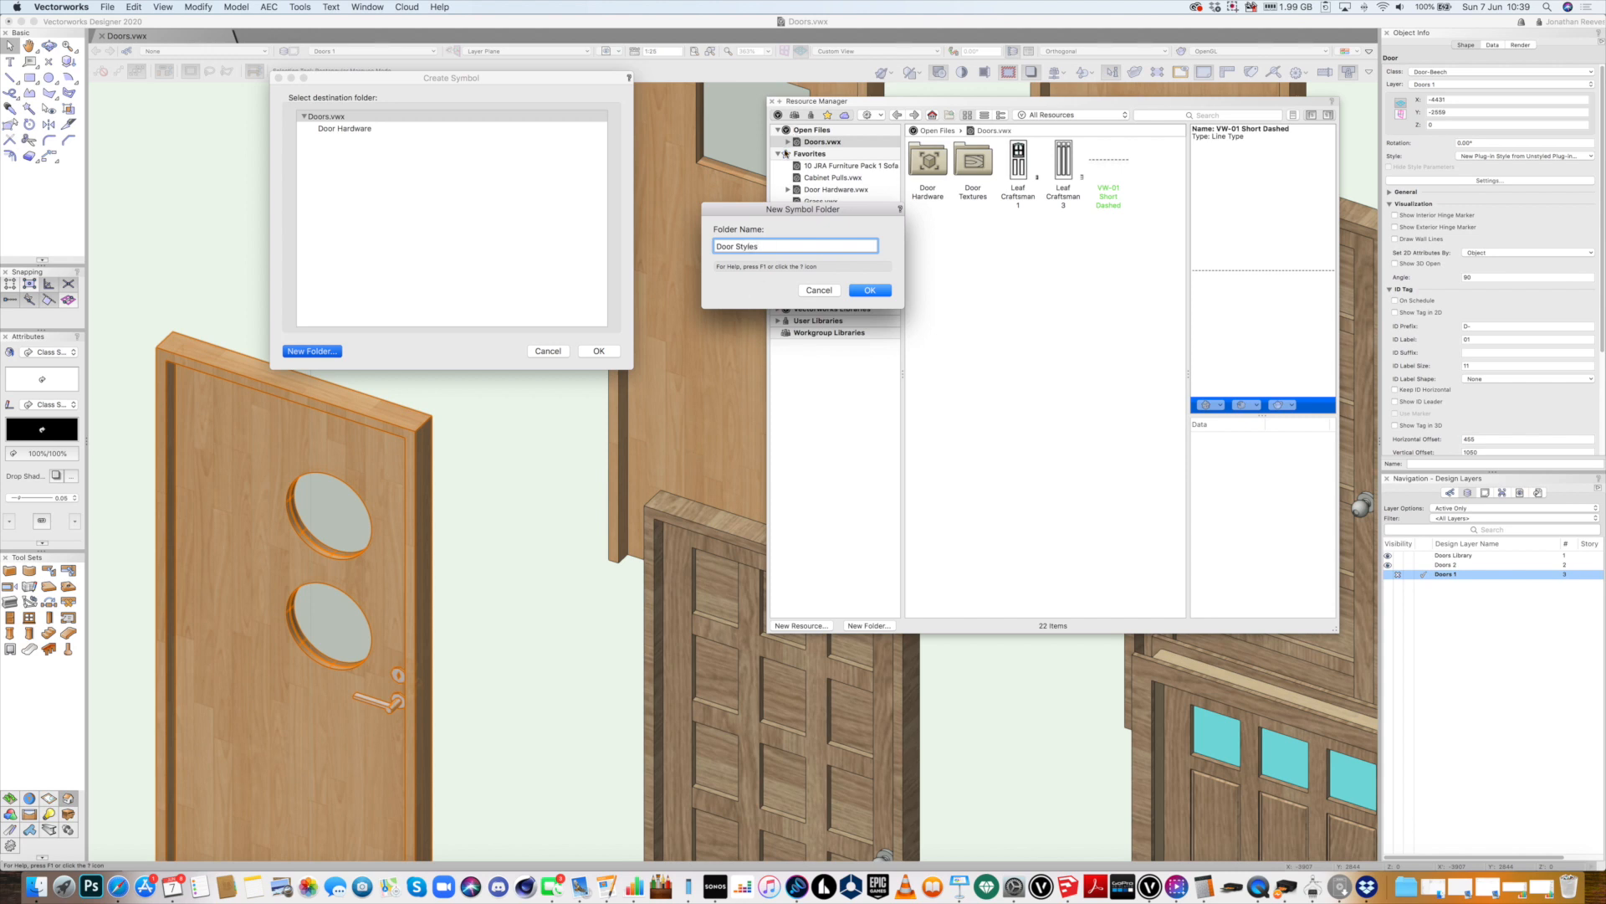
{"action": "key", "text": "Return"}
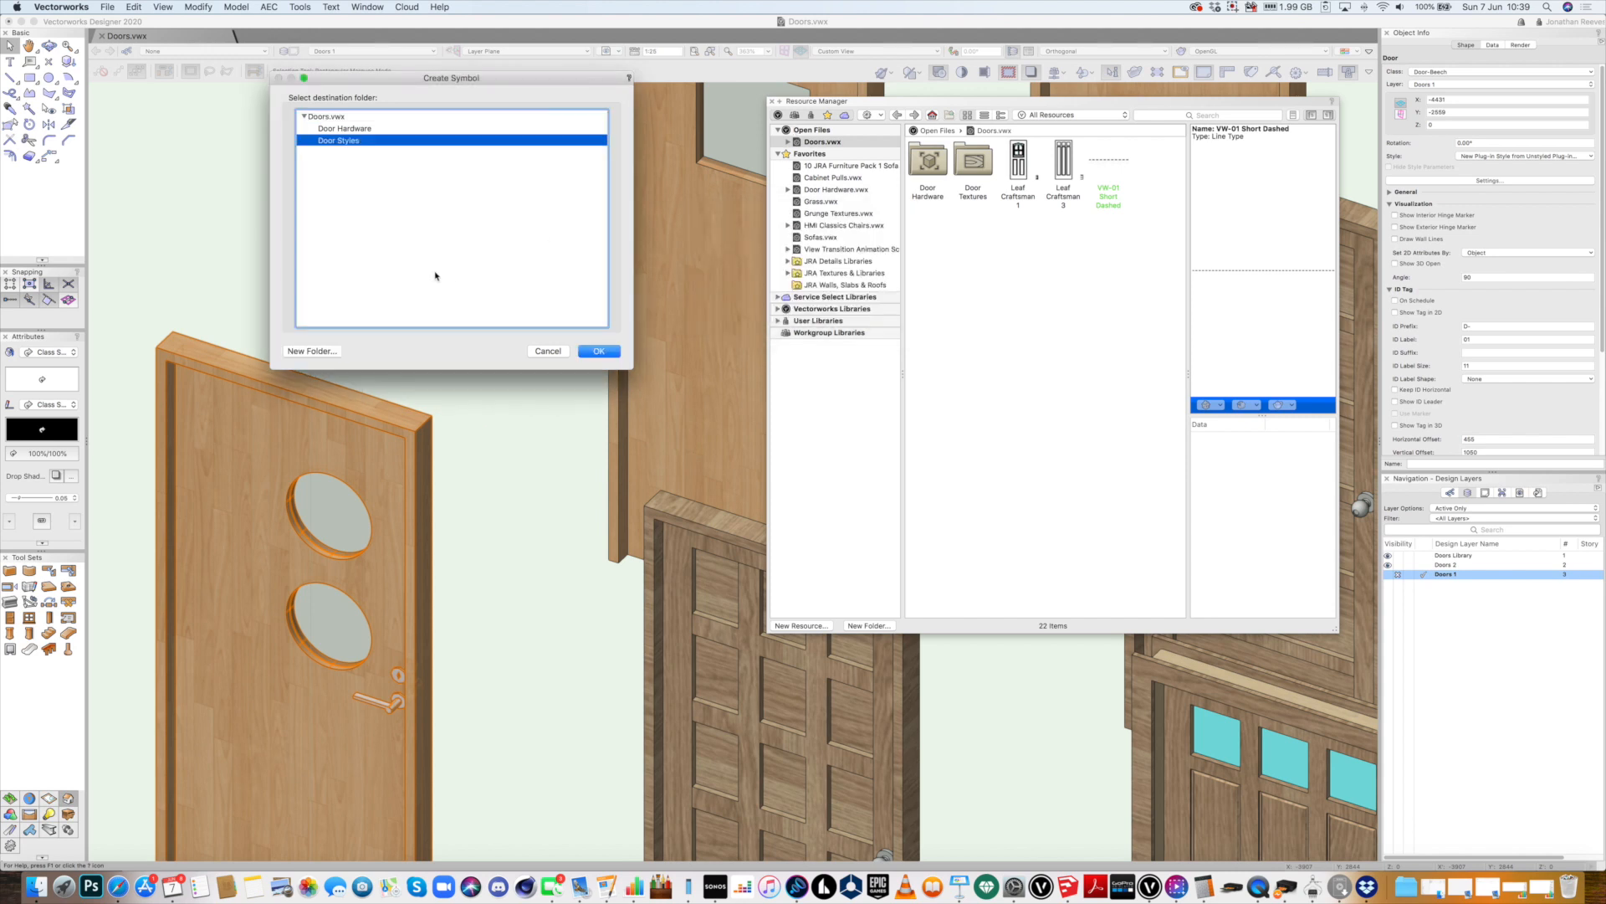
{"action": "left_click", "coordinate": [593, 353]}
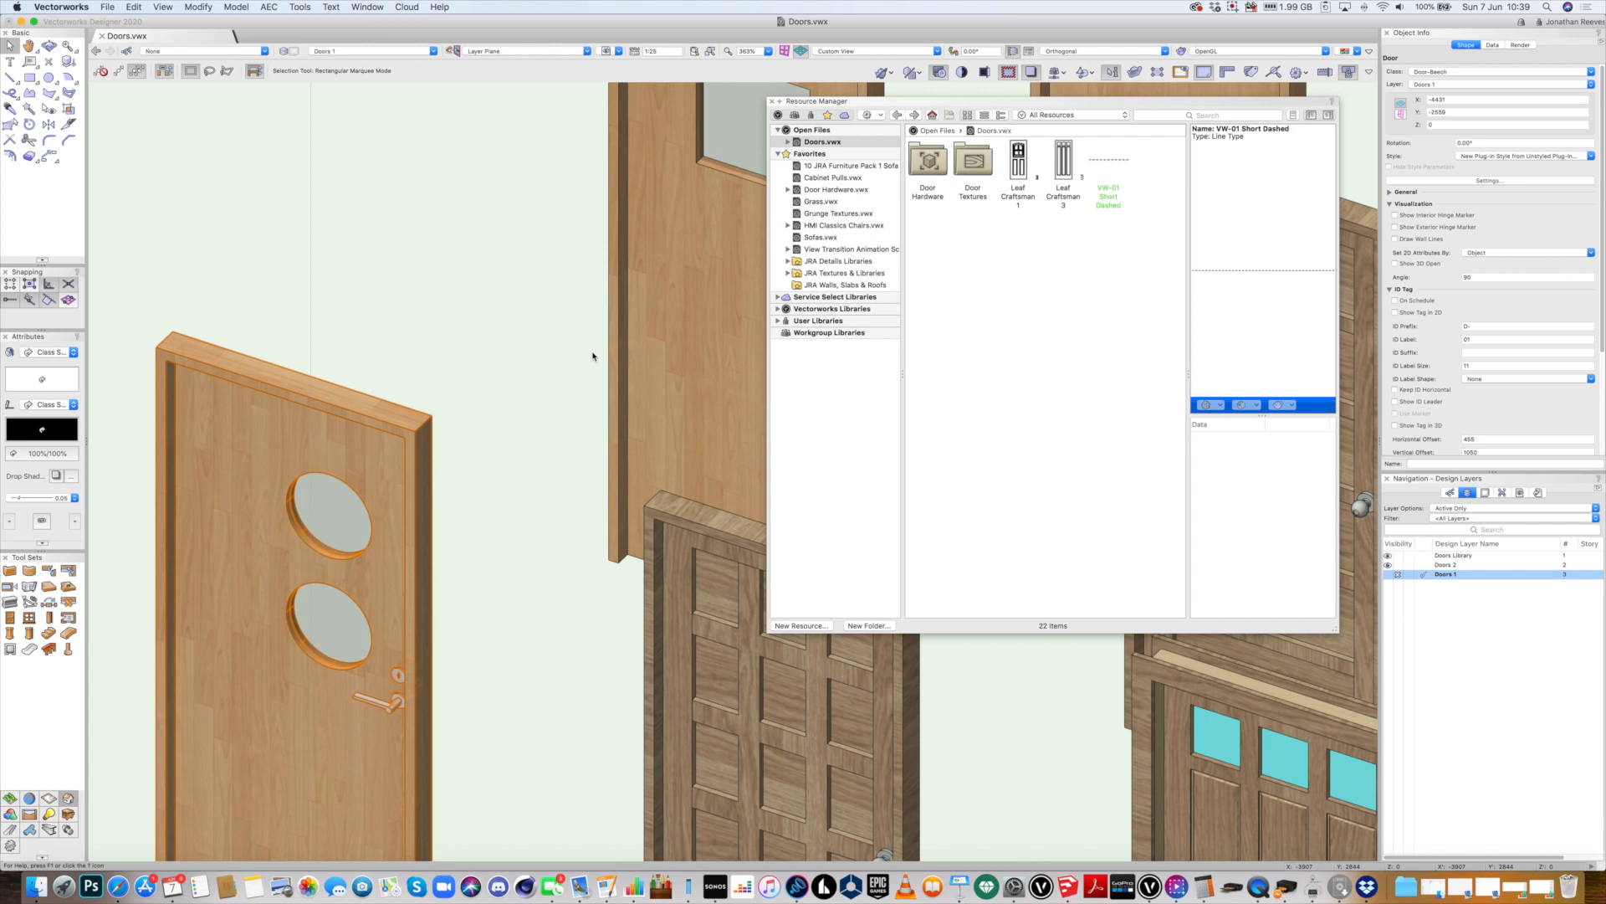
Name the new style "Door Style A" and save it
{"action": "left_click", "coordinate": [820, 177]}
{"action": "type", "text": "A"}
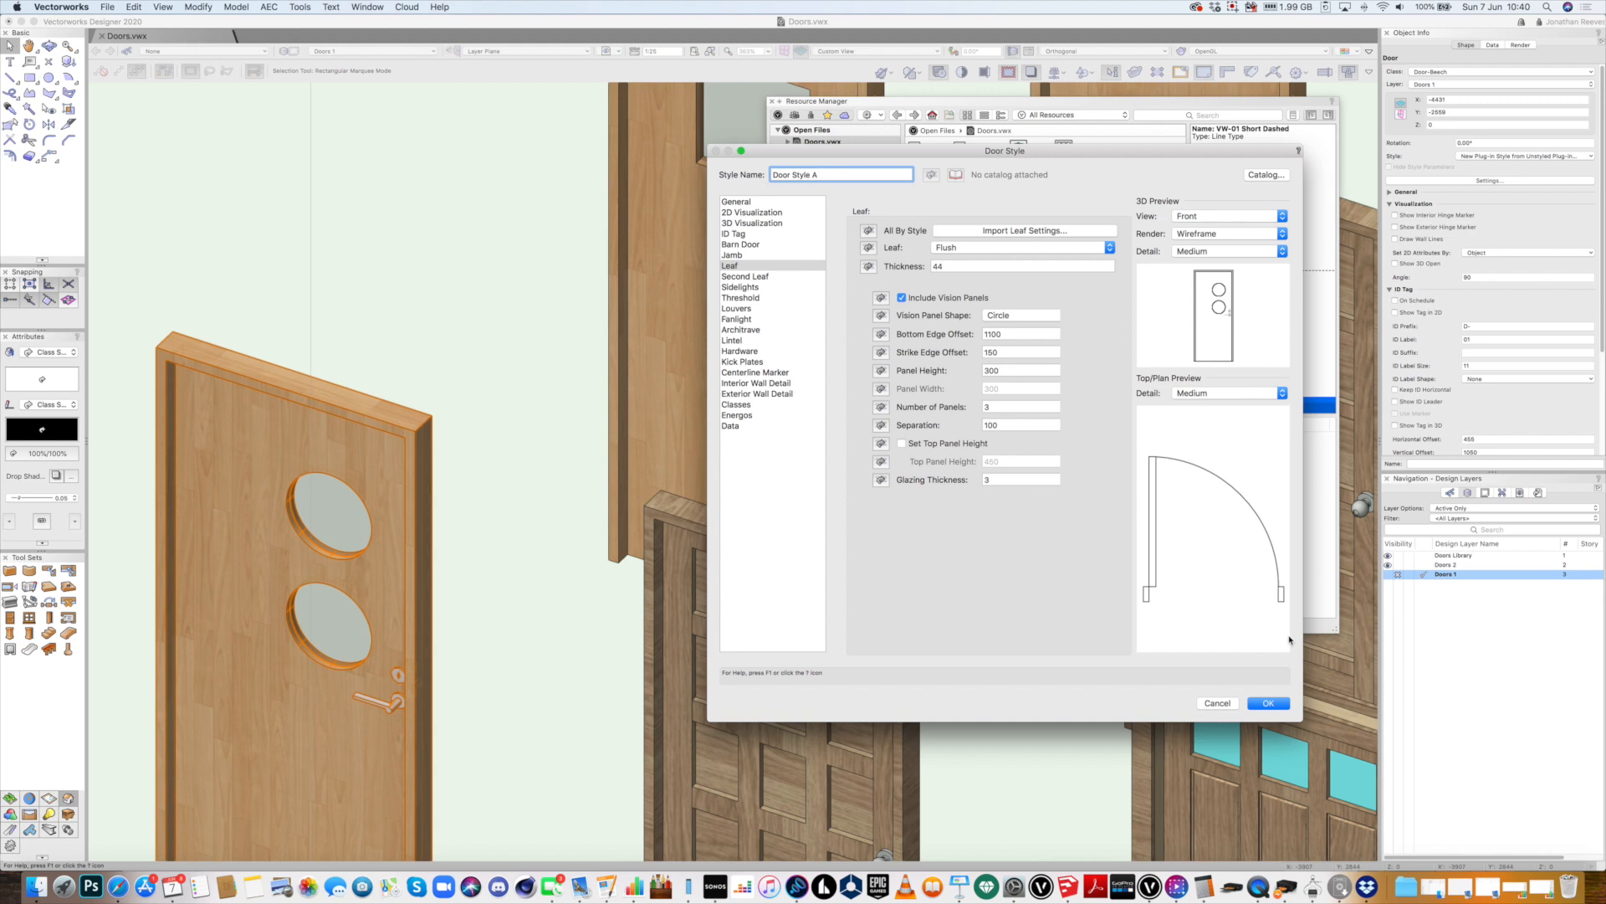
{"action": "left_click", "coordinate": [1271, 703]}
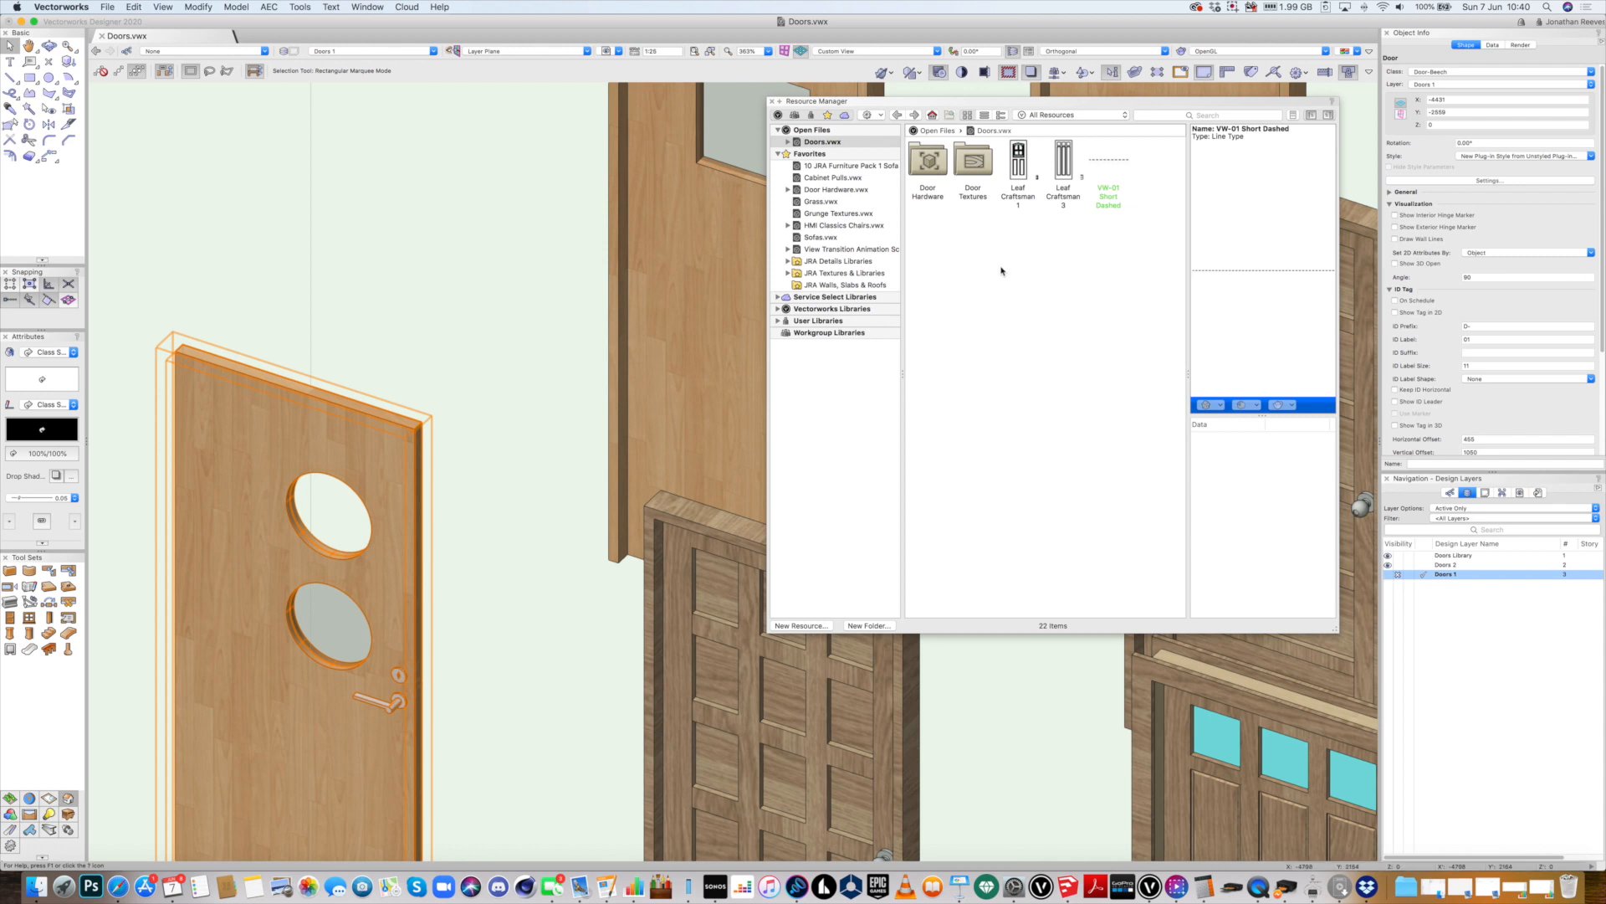
Open the Door Styles folder and set Door Style A's thumbnail to the Right Isometric view with OpenGL rendering
{"action": "left_click", "coordinate": [984, 165]}
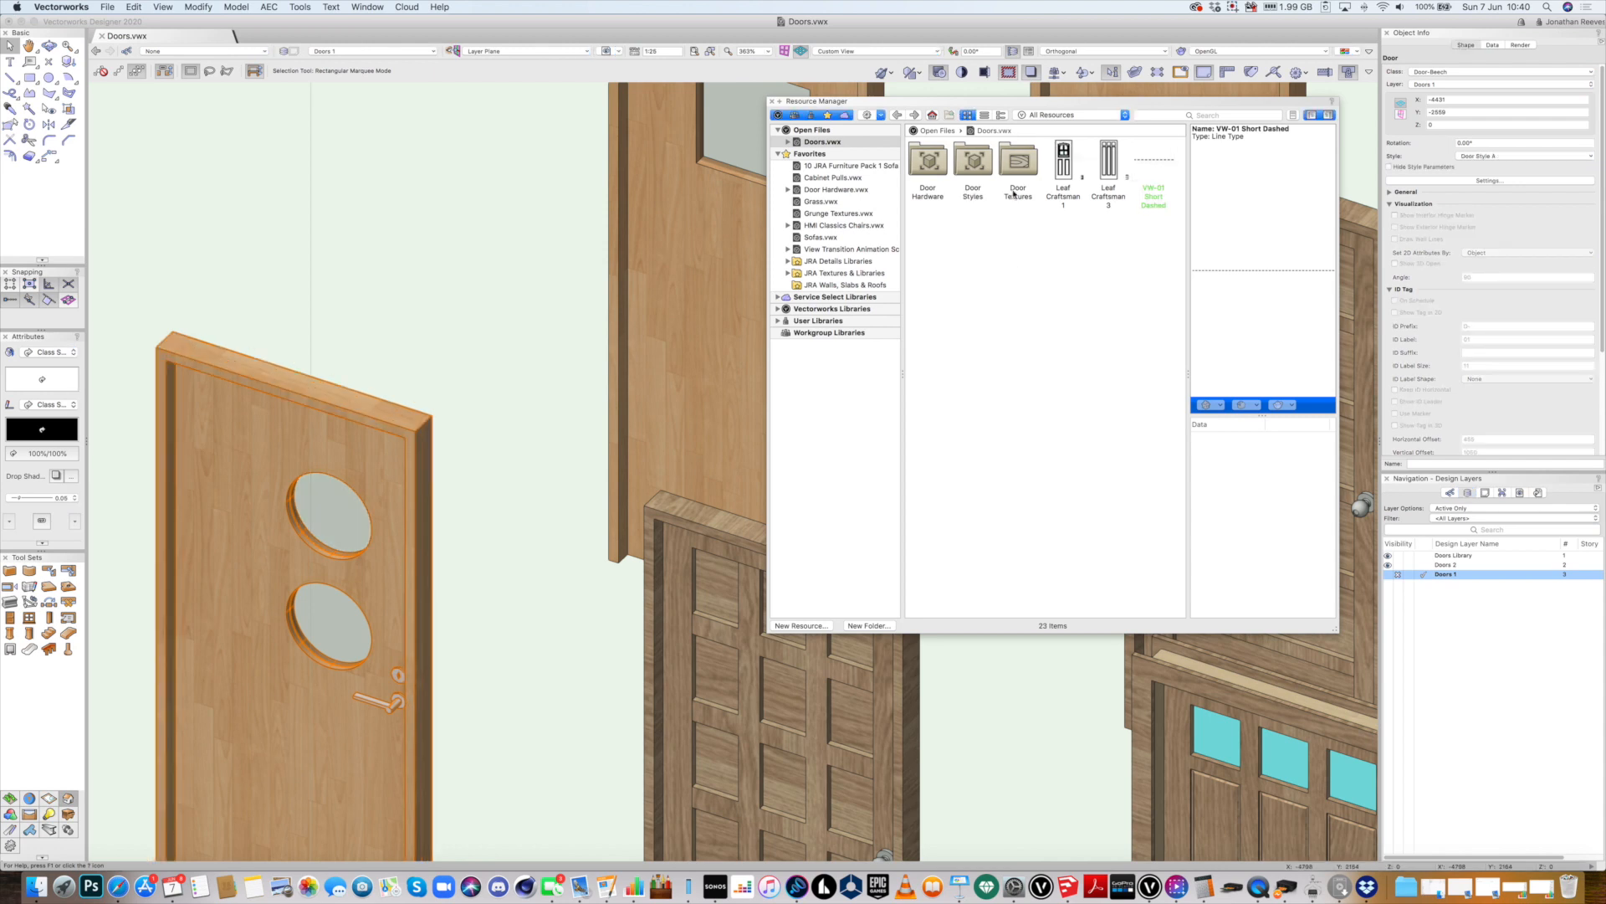
{"action": "double_click", "coordinate": [984, 166]}
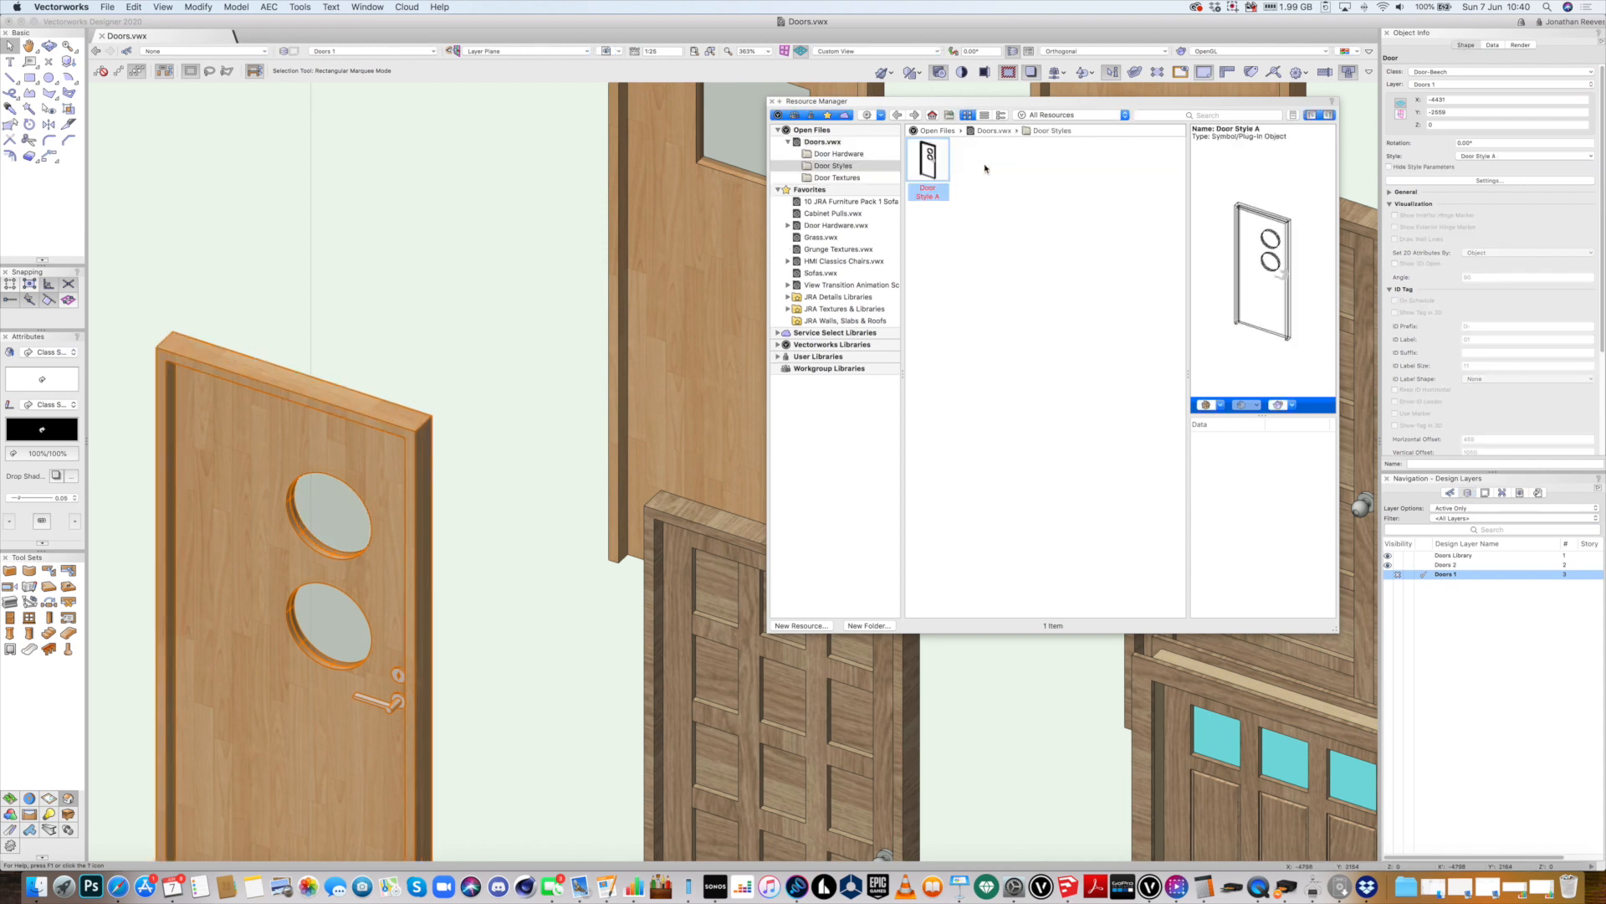
{"action": "left_click", "coordinate": [1207, 405]}
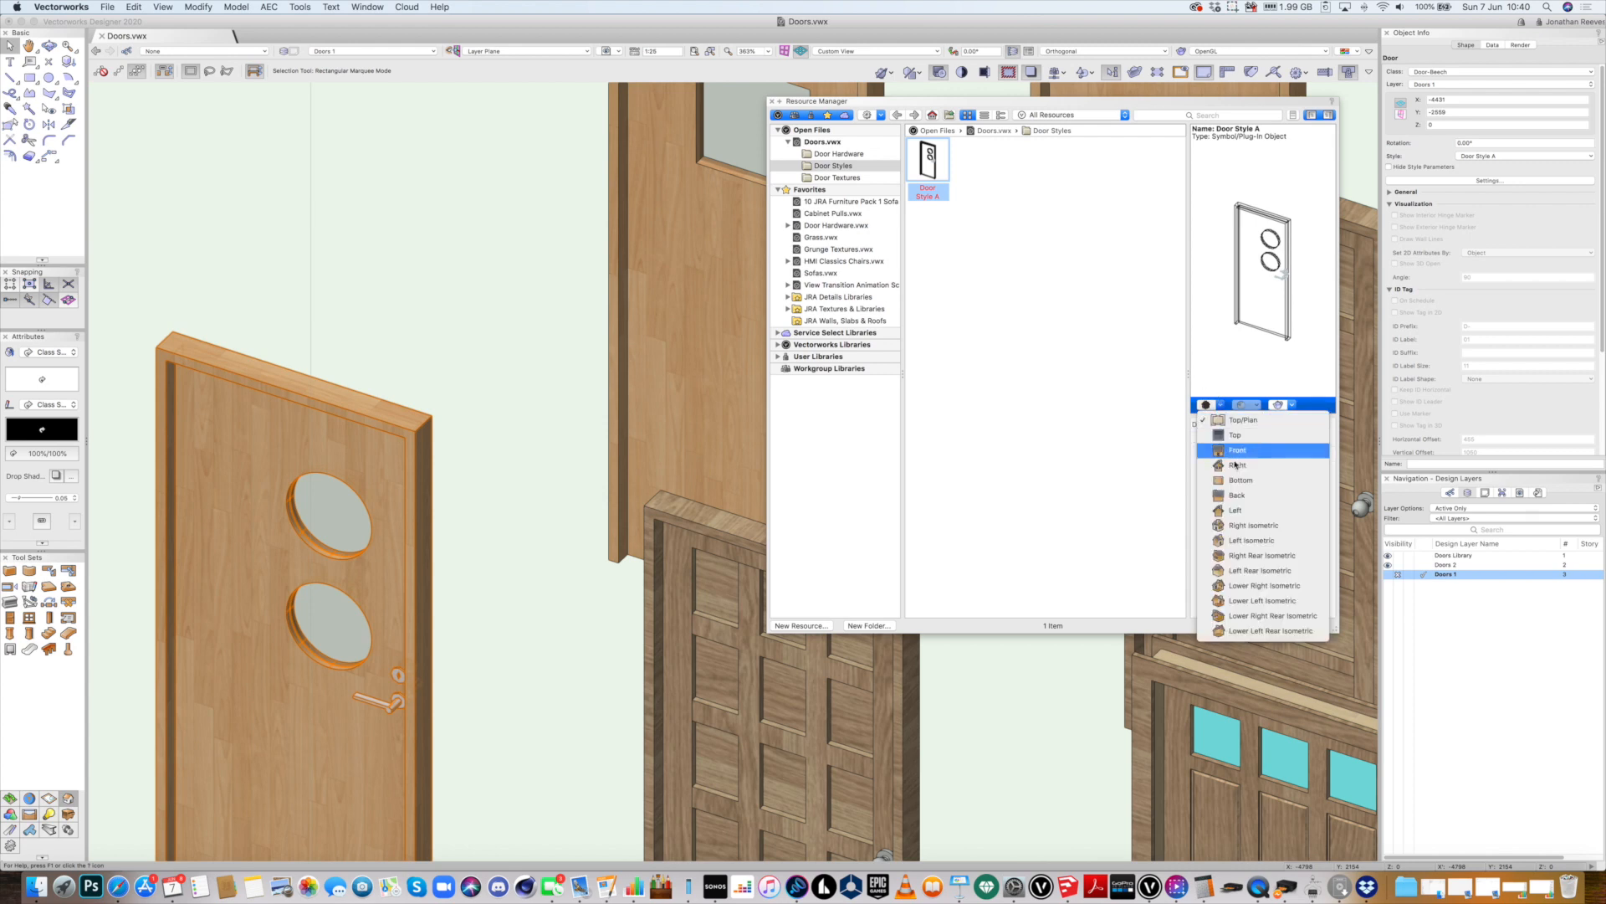
{"action": "left_click", "coordinate": [1249, 526]}
{"action": "left_click", "coordinate": [1291, 404]}
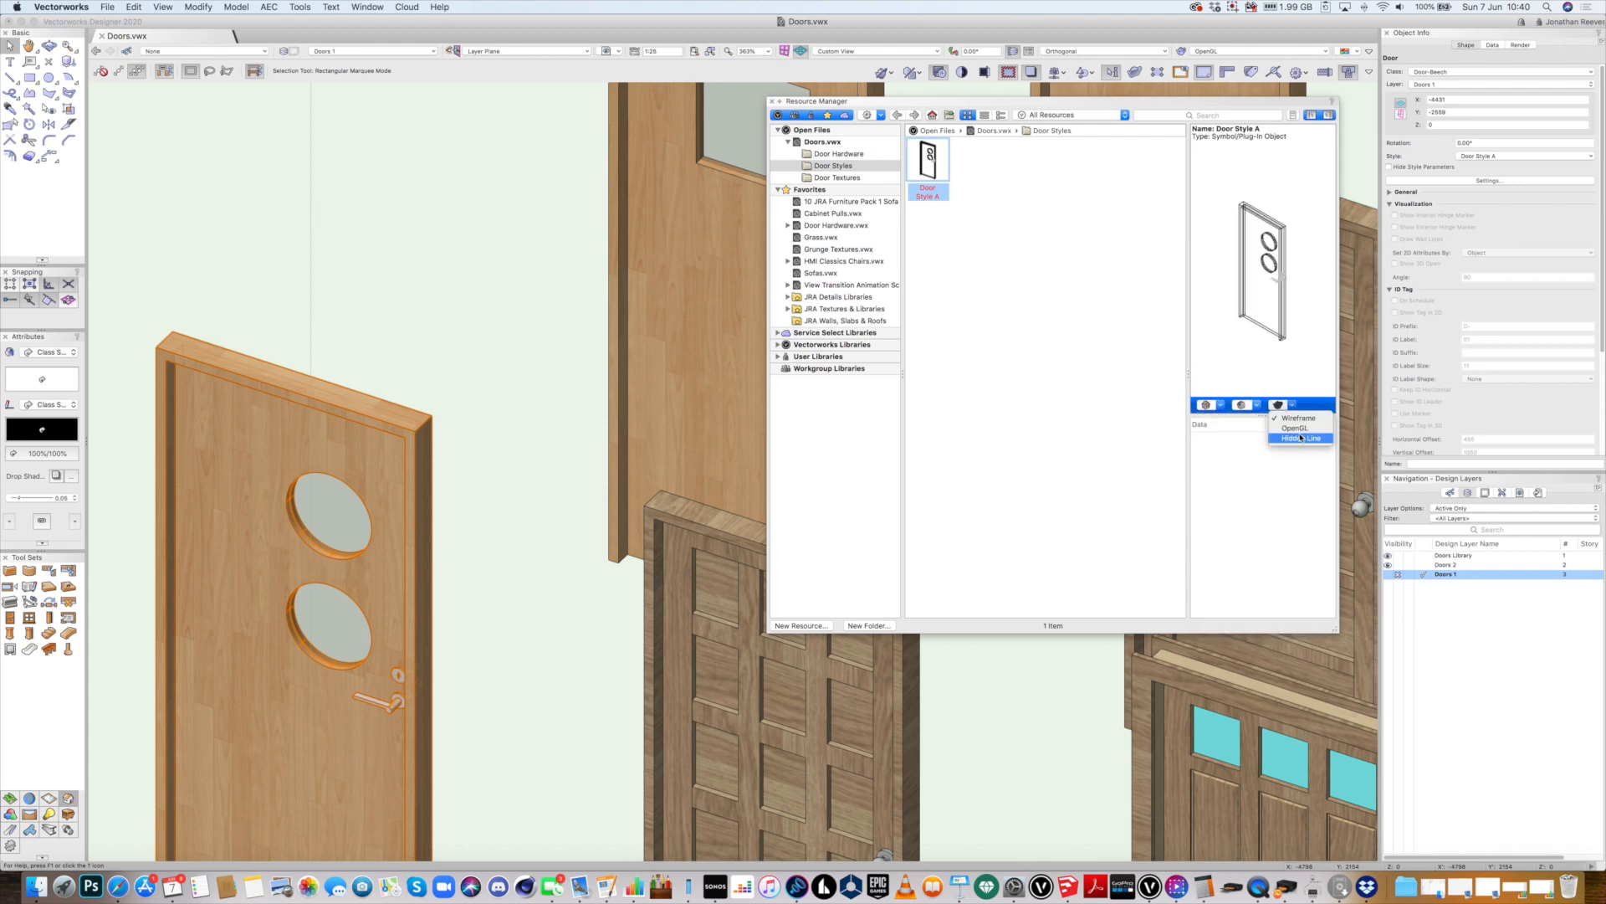
{"action": "left_click", "coordinate": [1291, 429]}
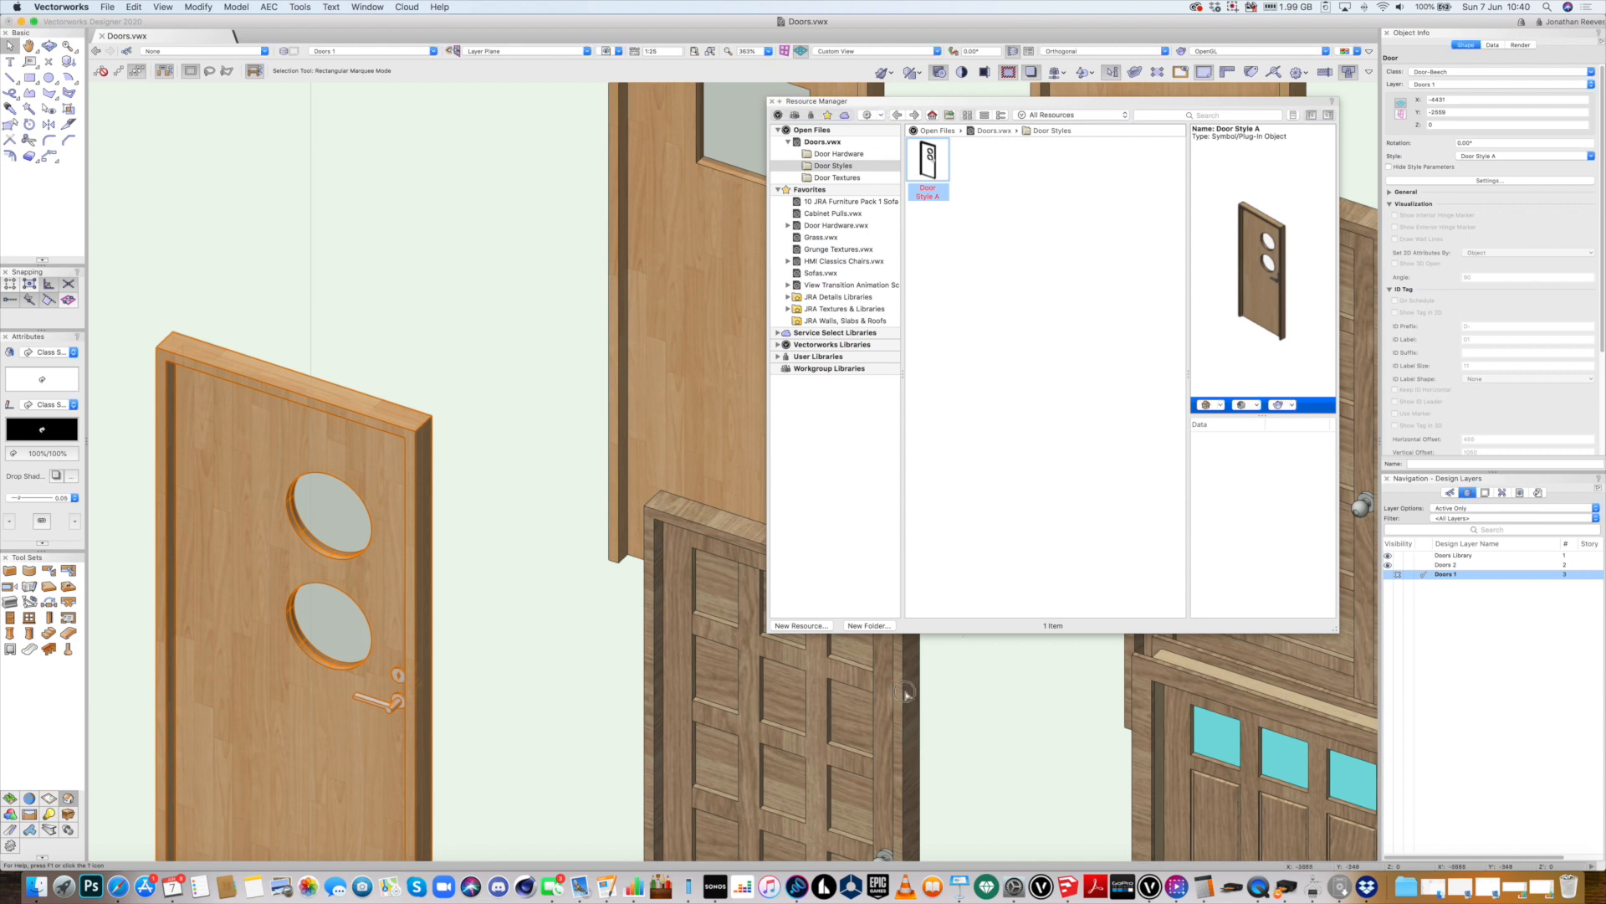
Save the oak door with 6 by 3 panels as a new plug-in style named "Door Style B" in the Door Styles folder
{"action": "left_click", "coordinate": [904, 693]}
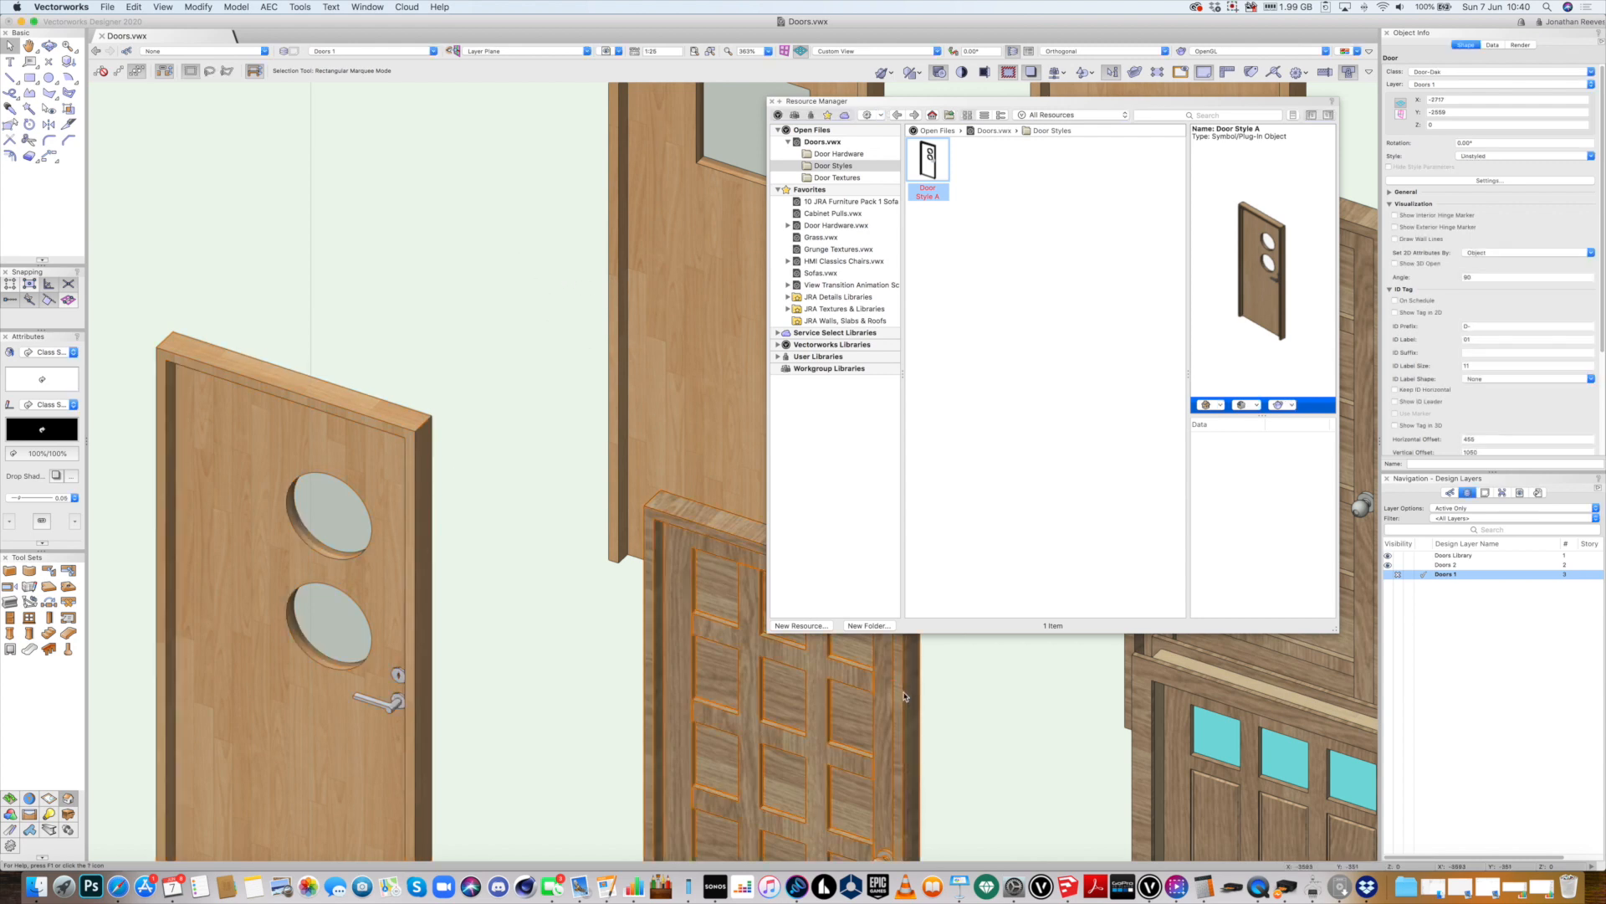
{"action": "right_click", "coordinate": [904, 696]}
{"action": "mouse_move", "coordinate": [1004, 860]}
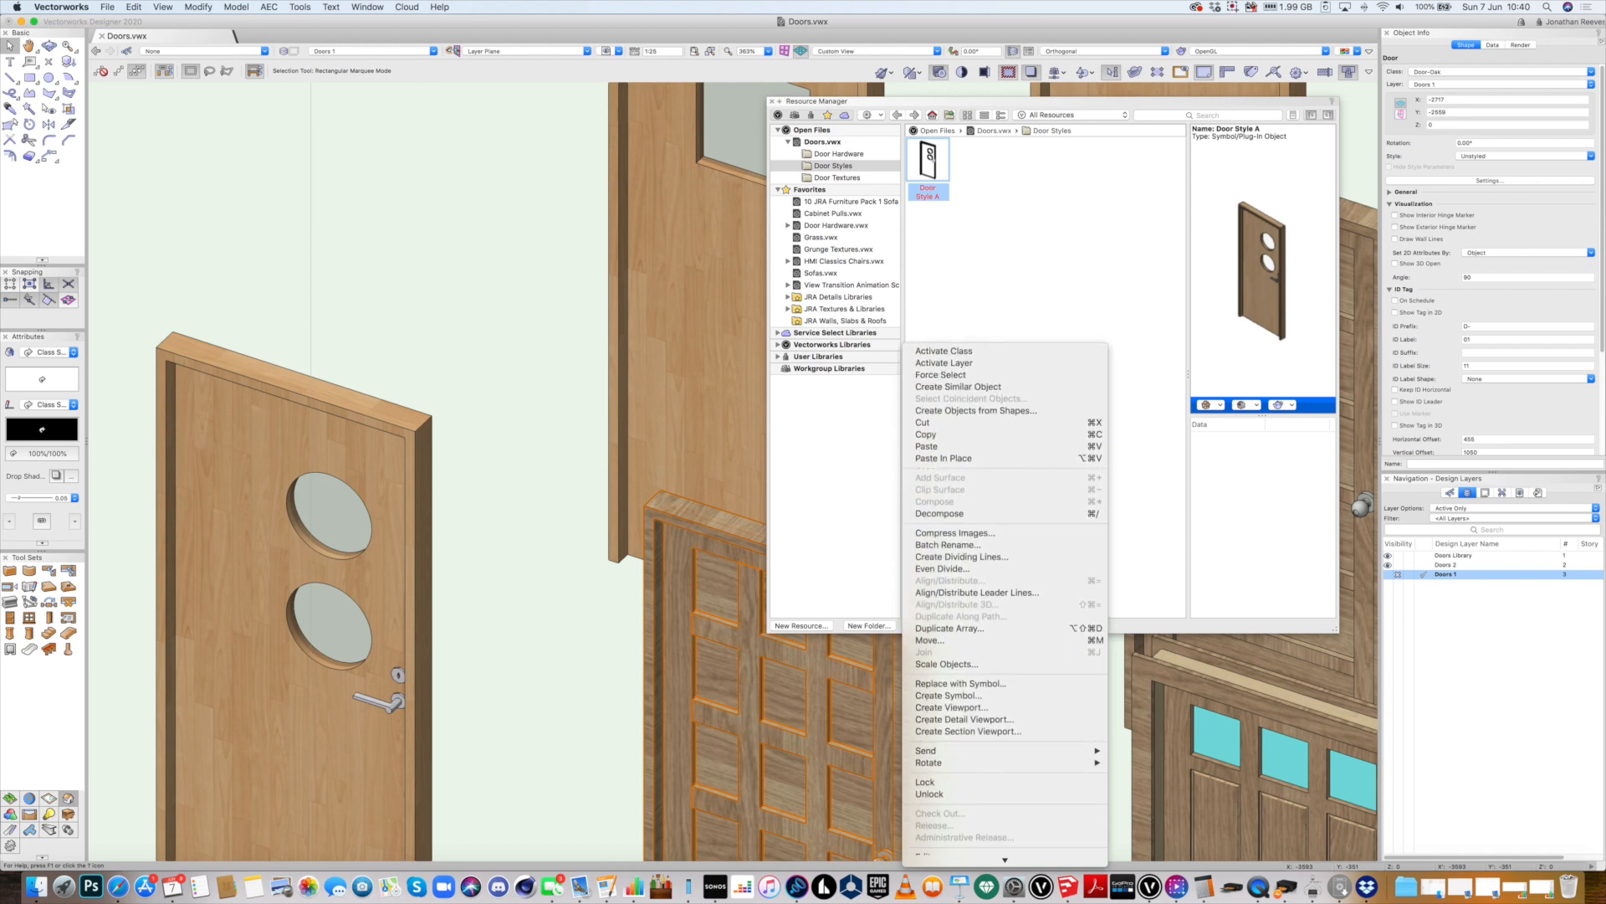
{"action": "left_click", "coordinate": [923, 847]}
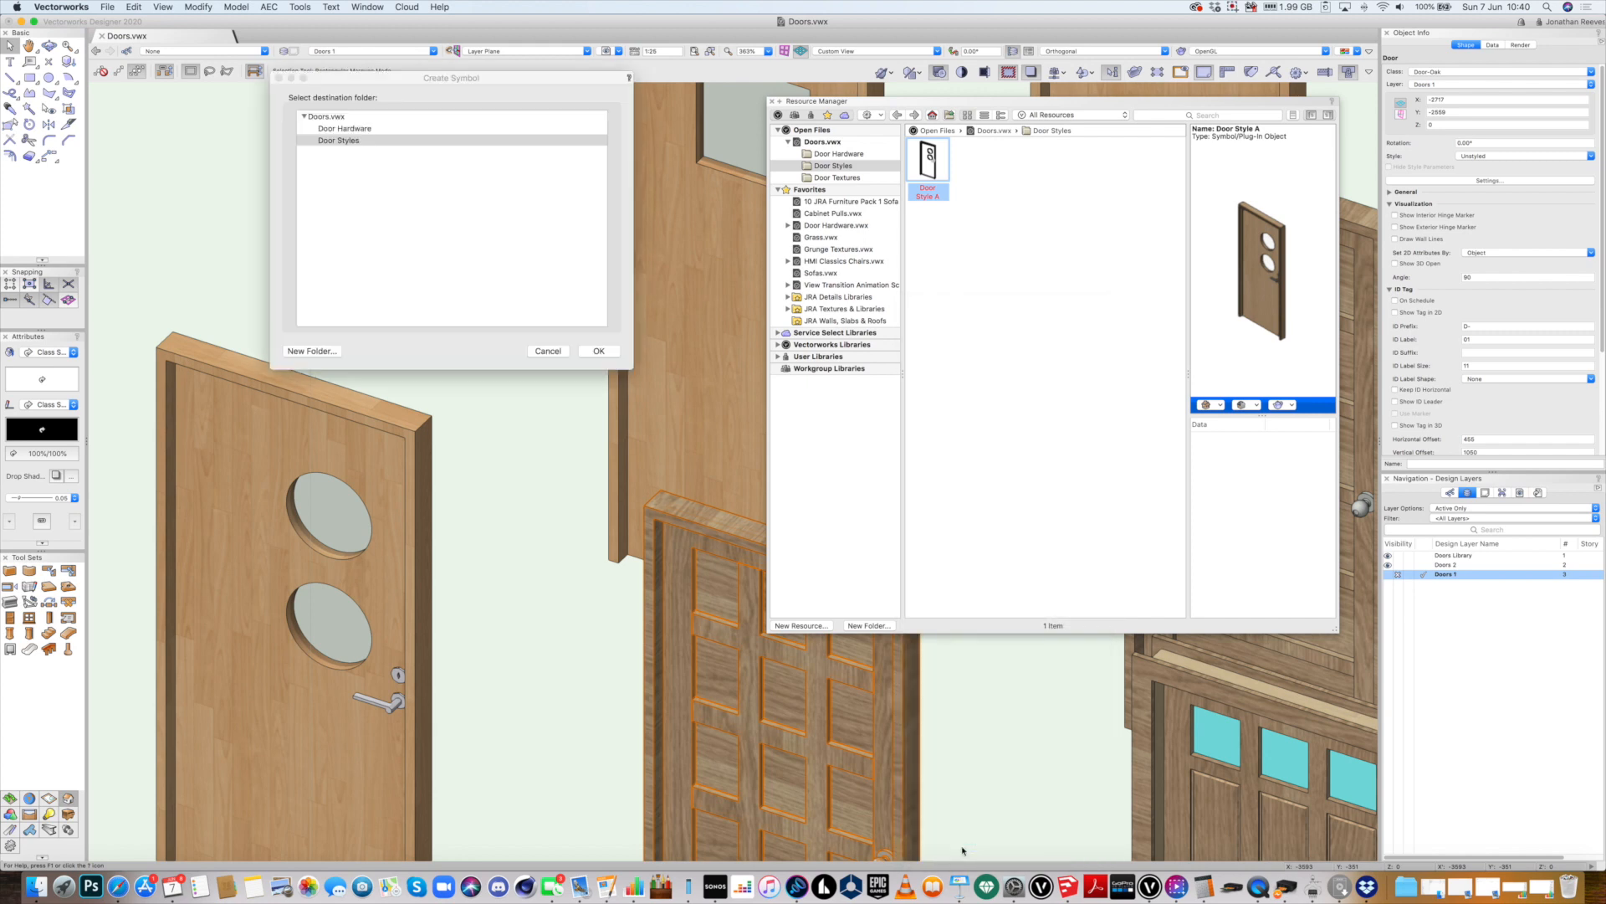
{"action": "left_click", "coordinate": [519, 141]}
{"action": "left_click", "coordinate": [599, 351]}
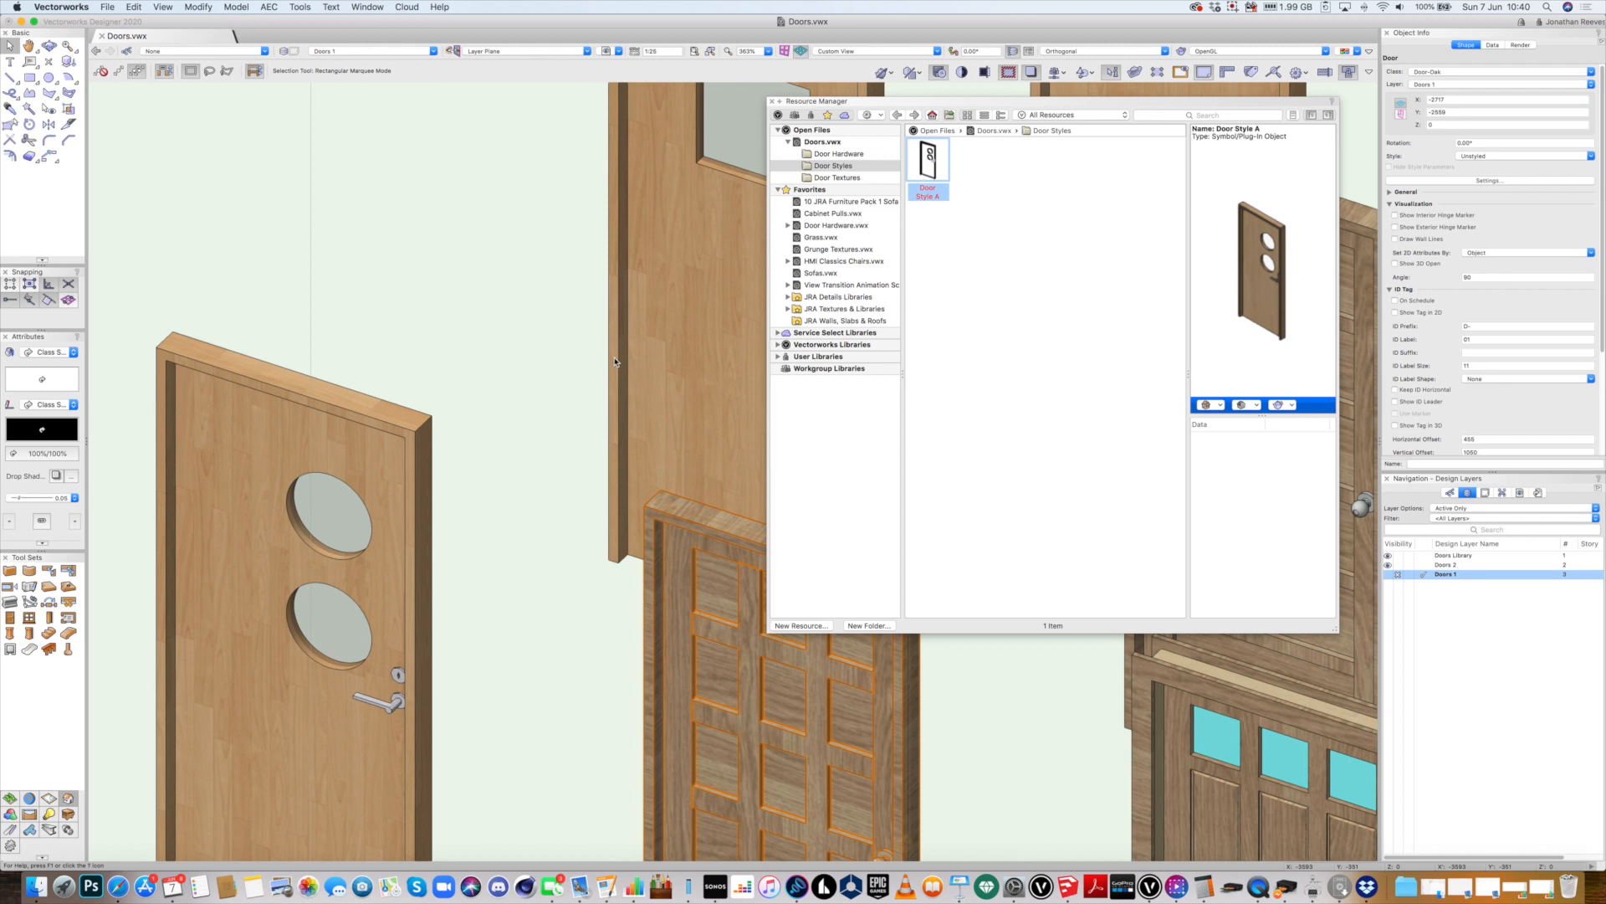
{"action": "left_click", "coordinate": [830, 174]}
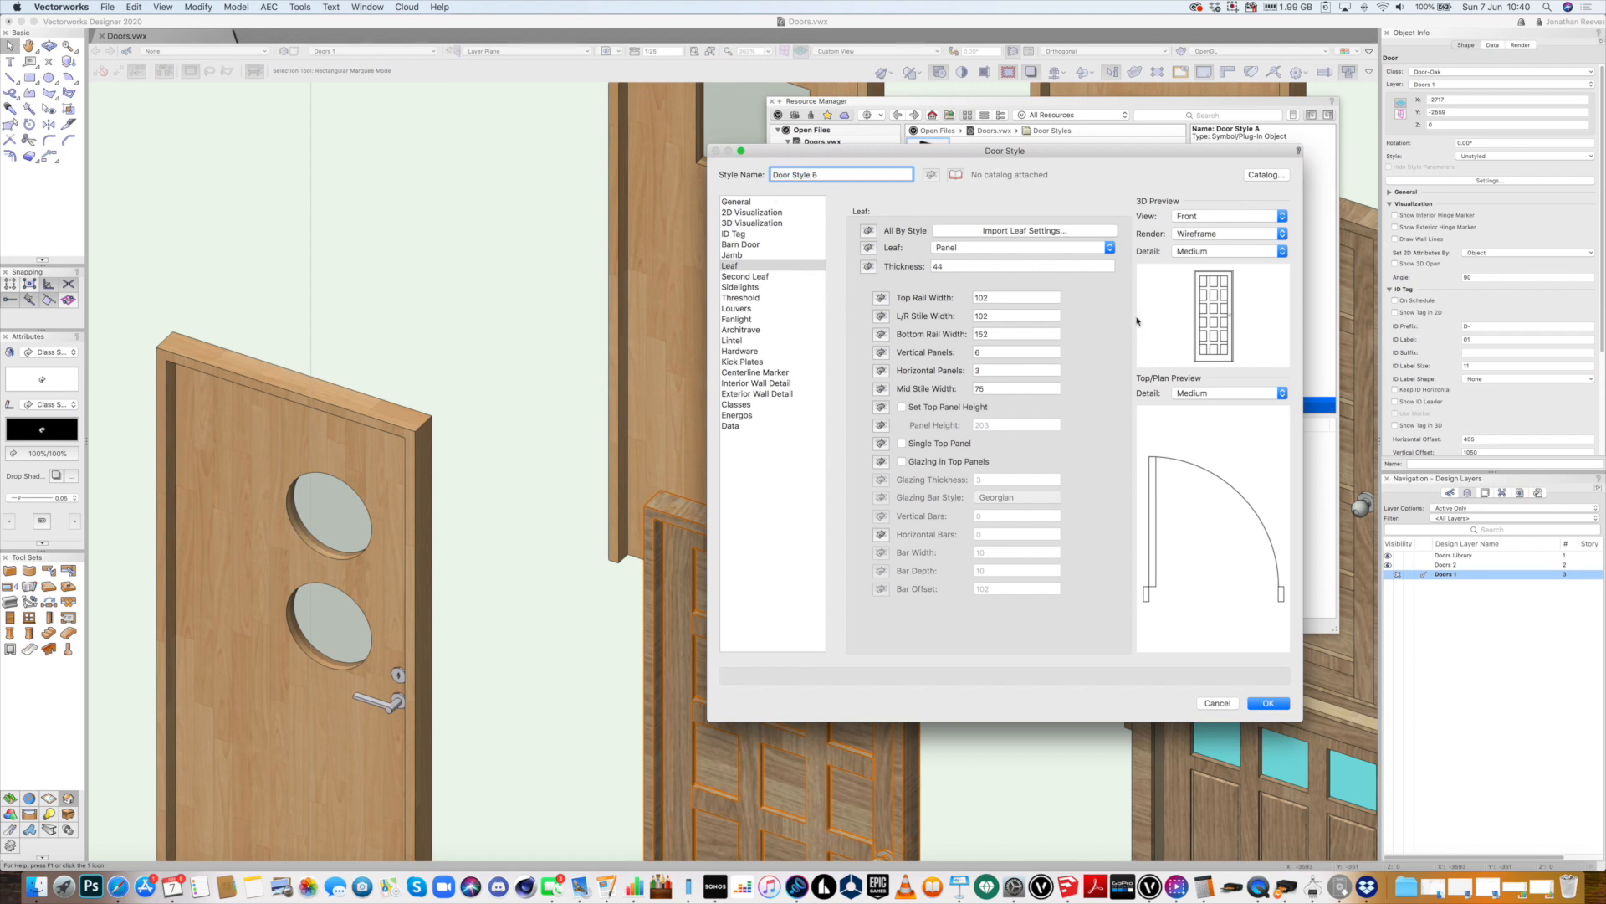
{"action": "left_click", "coordinate": [1268, 703]}
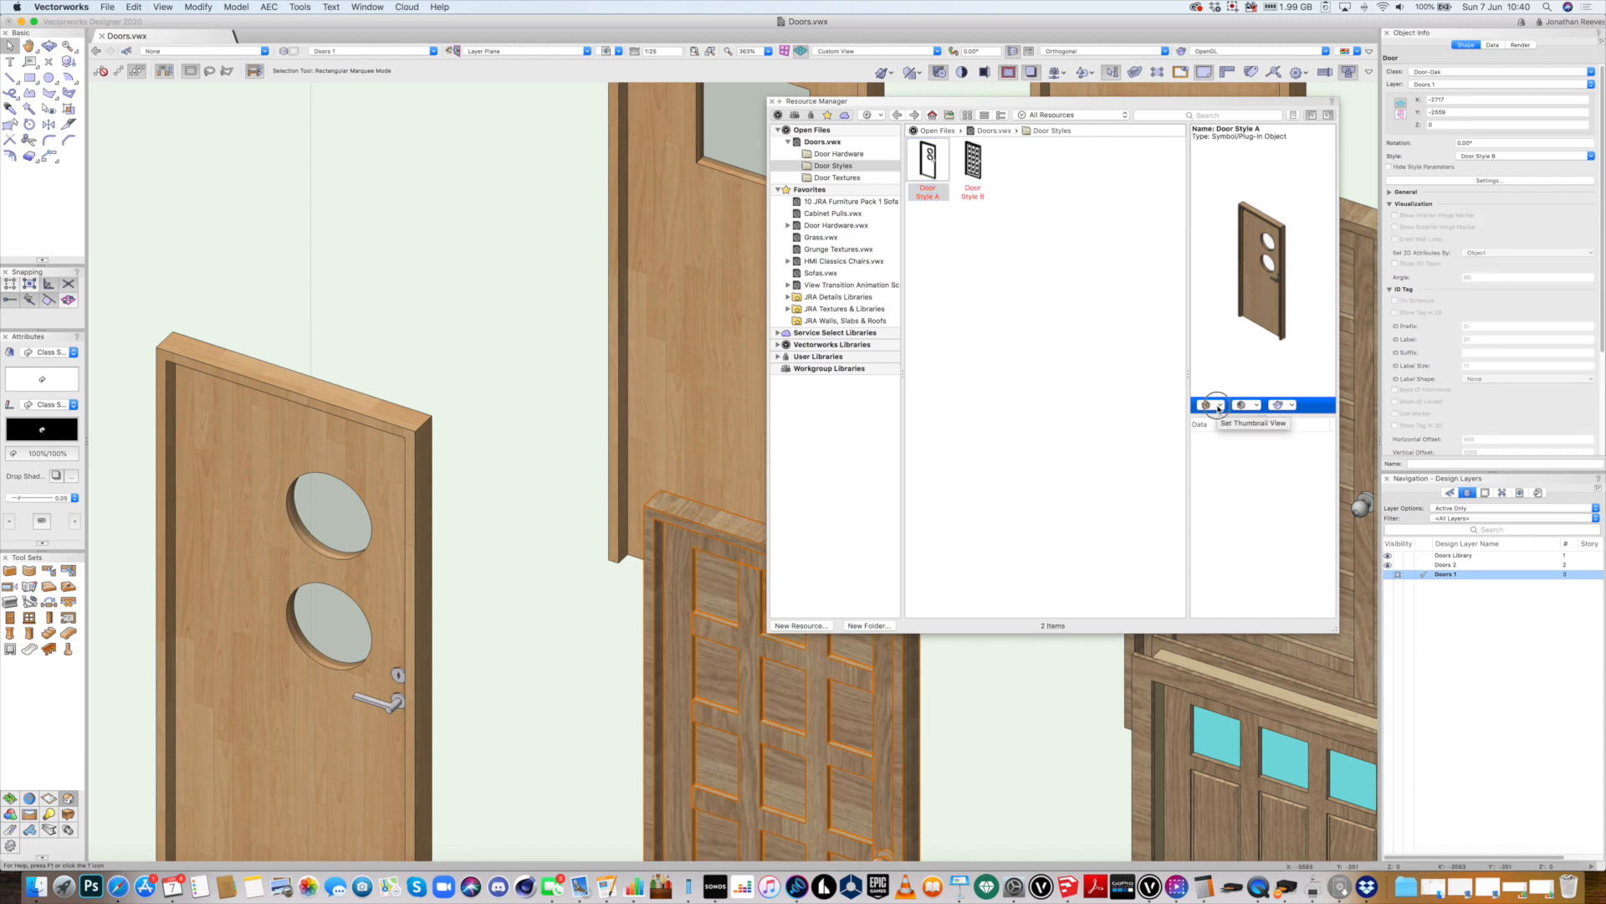
Check the thumbnail settings of Door Style A and choose the Right Isometric view
{"action": "left_click", "coordinate": [1267, 407]}
{"action": "left_click", "coordinate": [1282, 404]}
{"action": "left_click", "coordinate": [1284, 405]}
{"action": "left_click", "coordinate": [1262, 454]}
{"action": "left_click", "coordinate": [1209, 404]}
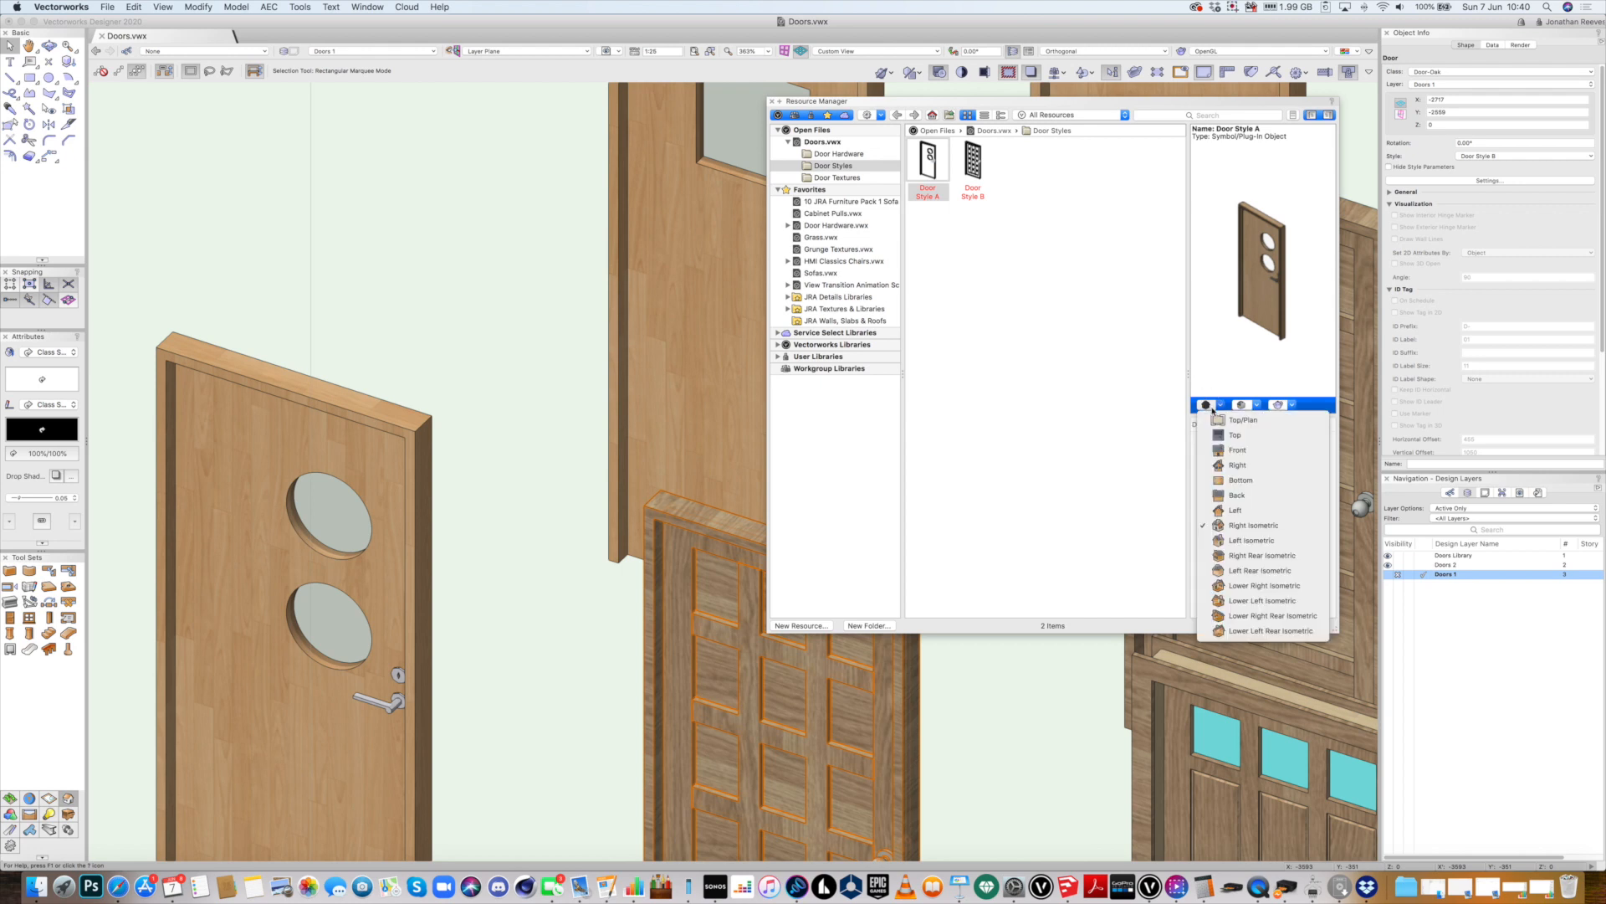
{"action": "left_click", "coordinate": [1266, 526]}
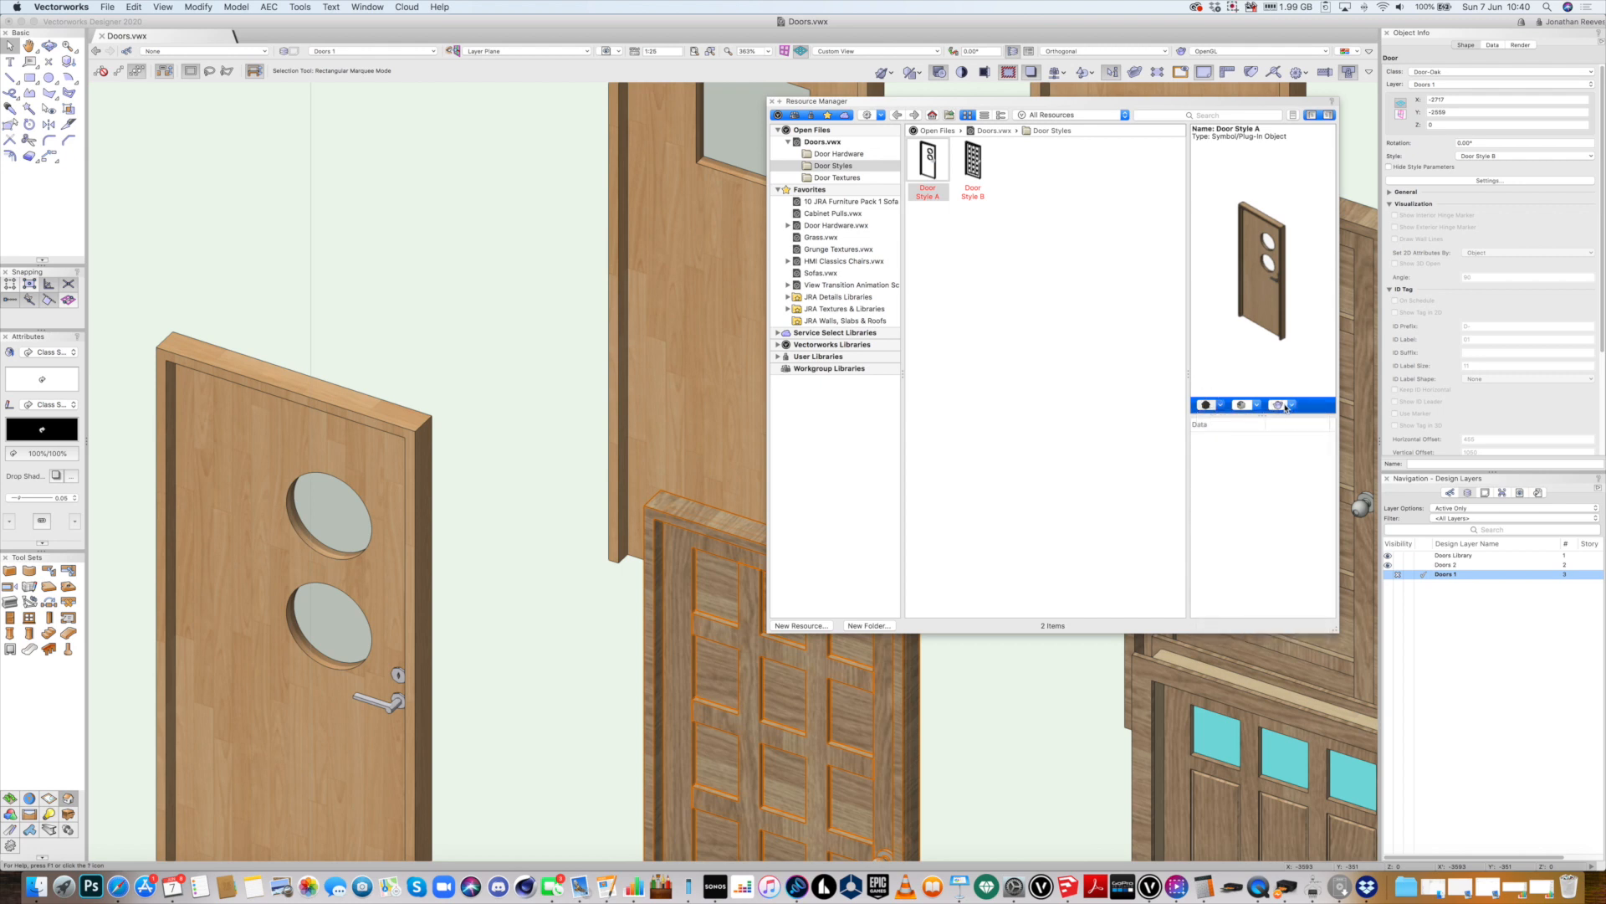
Set the thumbnails of Door Style A and Door Style B together to the Right Isometric view with OpenGL rendering
{"action": "left_click", "coordinate": [962, 159], "text": "shift"}
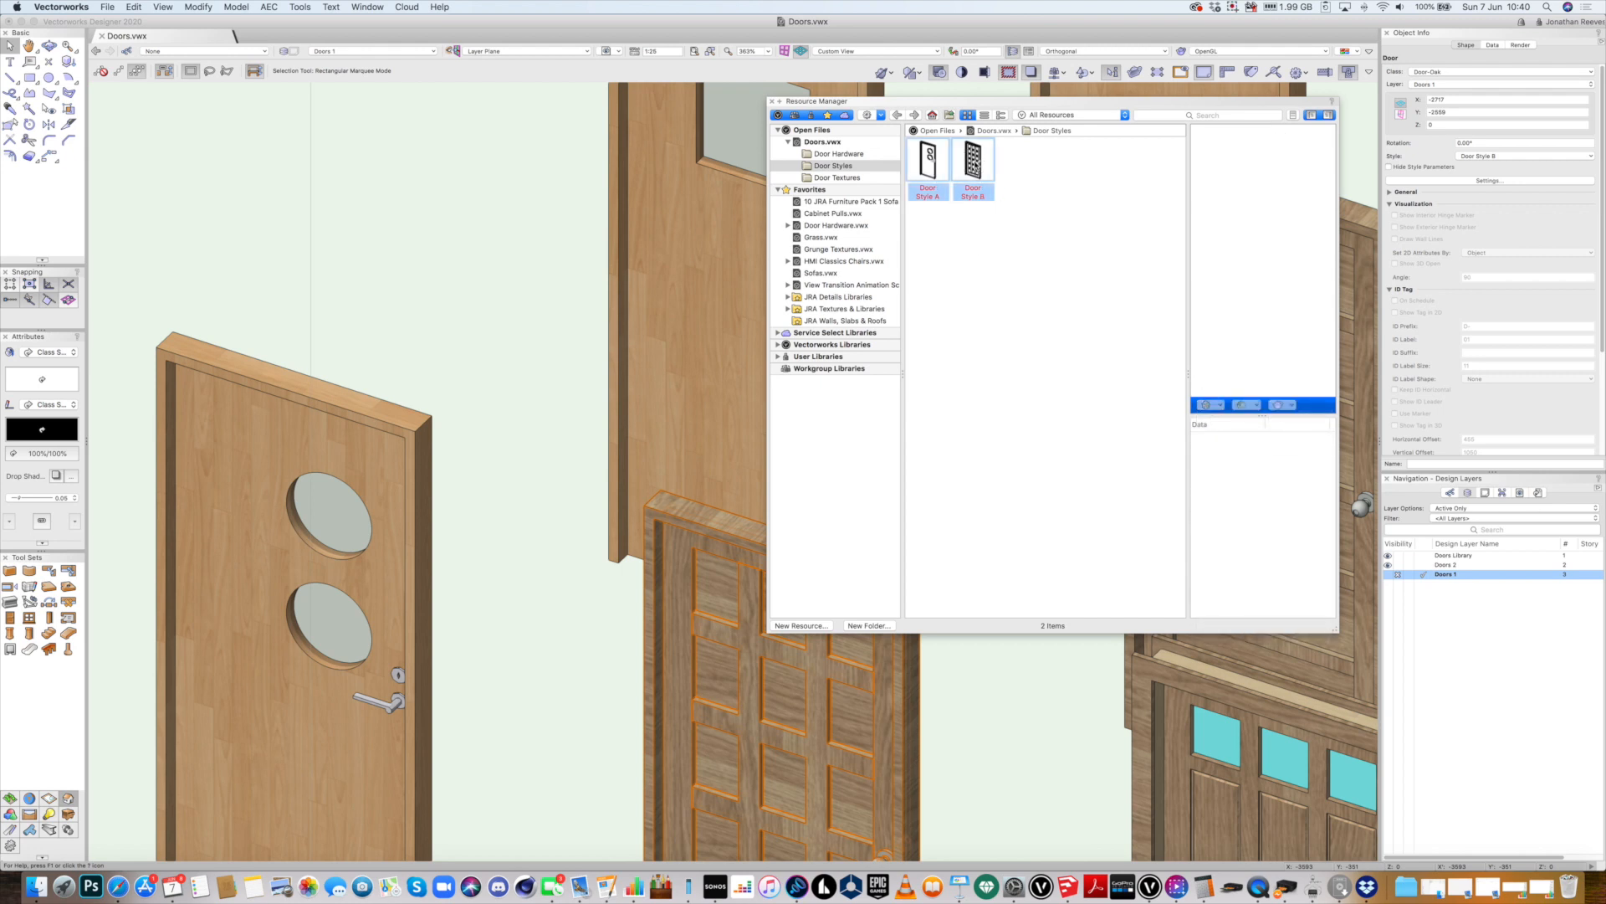
{"action": "right_click", "coordinate": [936, 169]}
{"action": "mouse_move", "coordinate": [996, 291]}
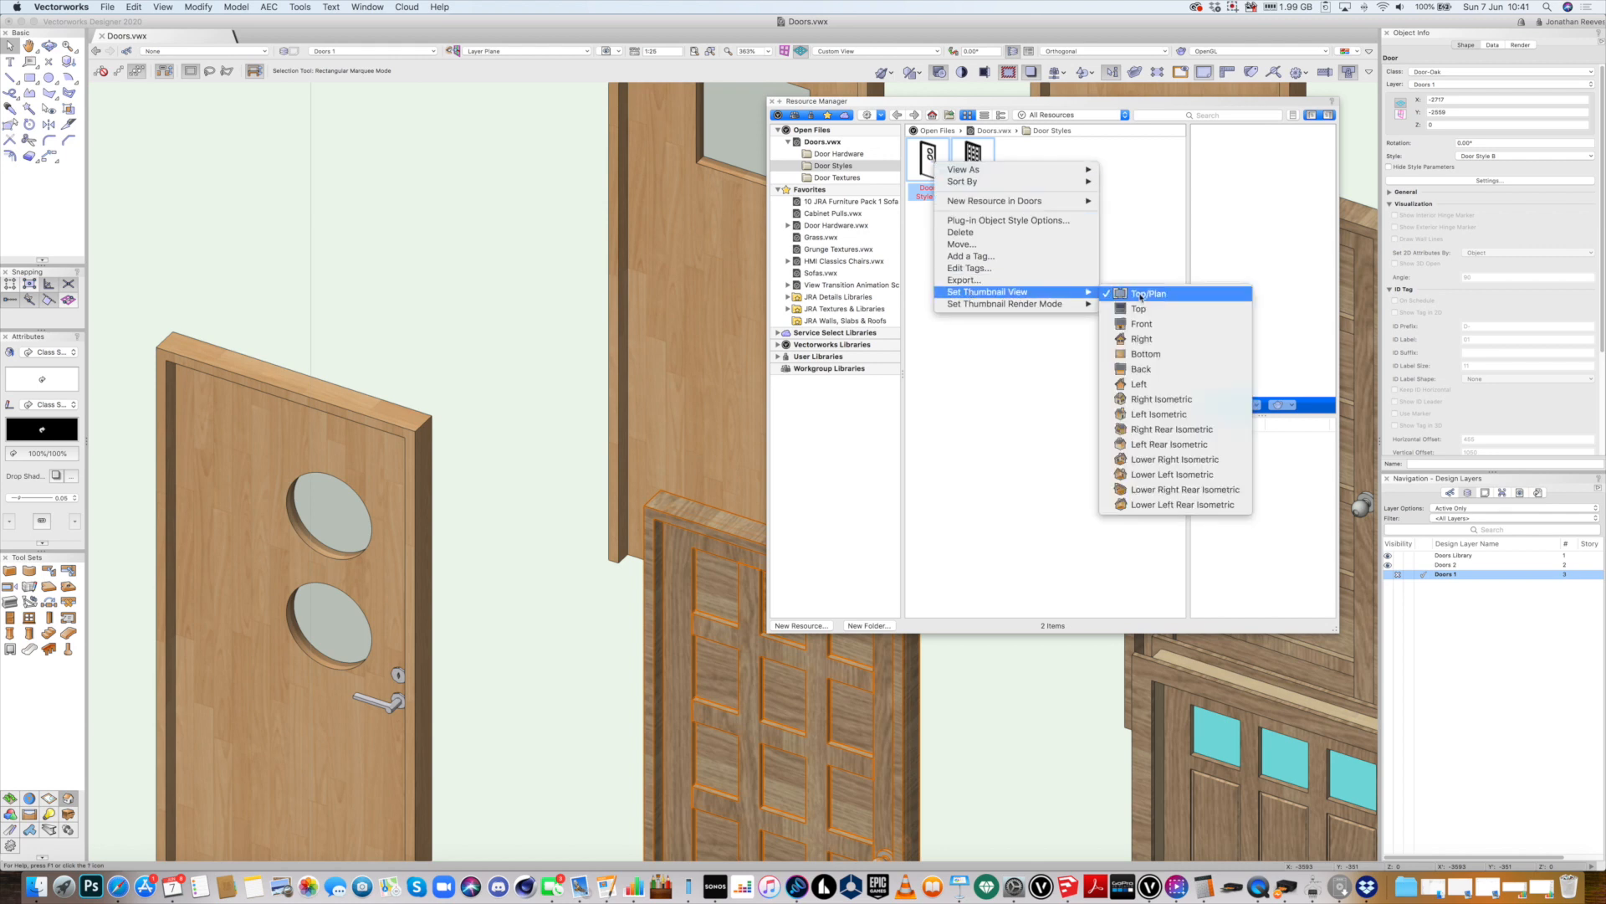
{"action": "left_click", "coordinate": [1147, 400]}
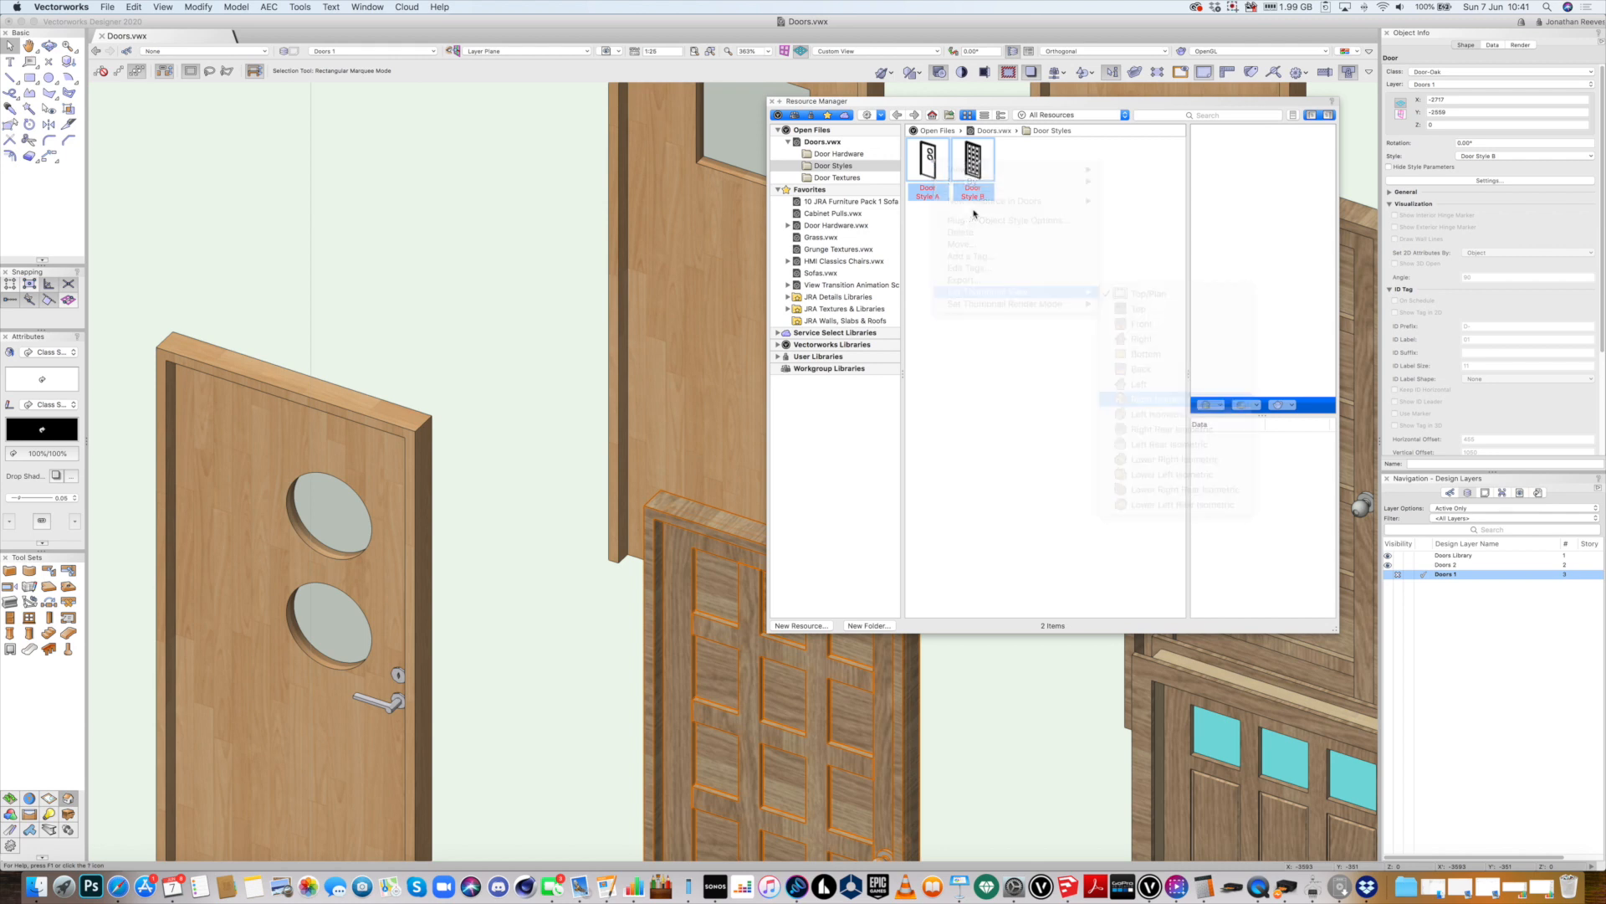
{"action": "right_click", "coordinate": [935, 163]}
{"action": "left_click", "coordinate": [968, 154]}
{"action": "left_click", "coordinate": [975, 156], "text": "shift"}
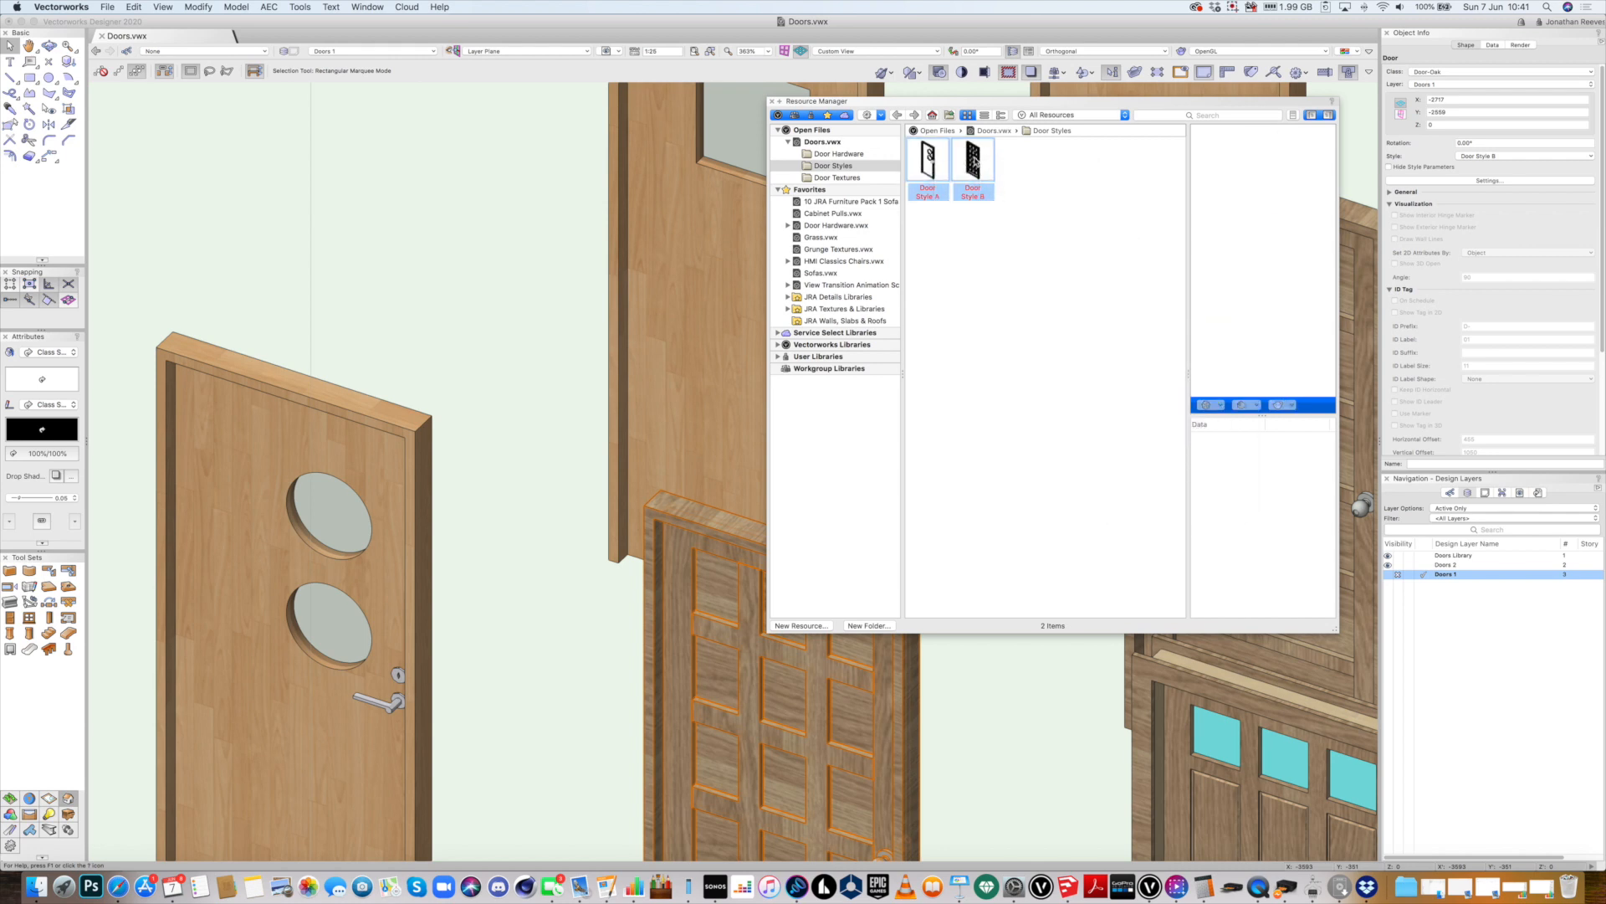
{"action": "right_click", "coordinate": [975, 156]}
{"action": "mouse_move", "coordinate": [1046, 309]}
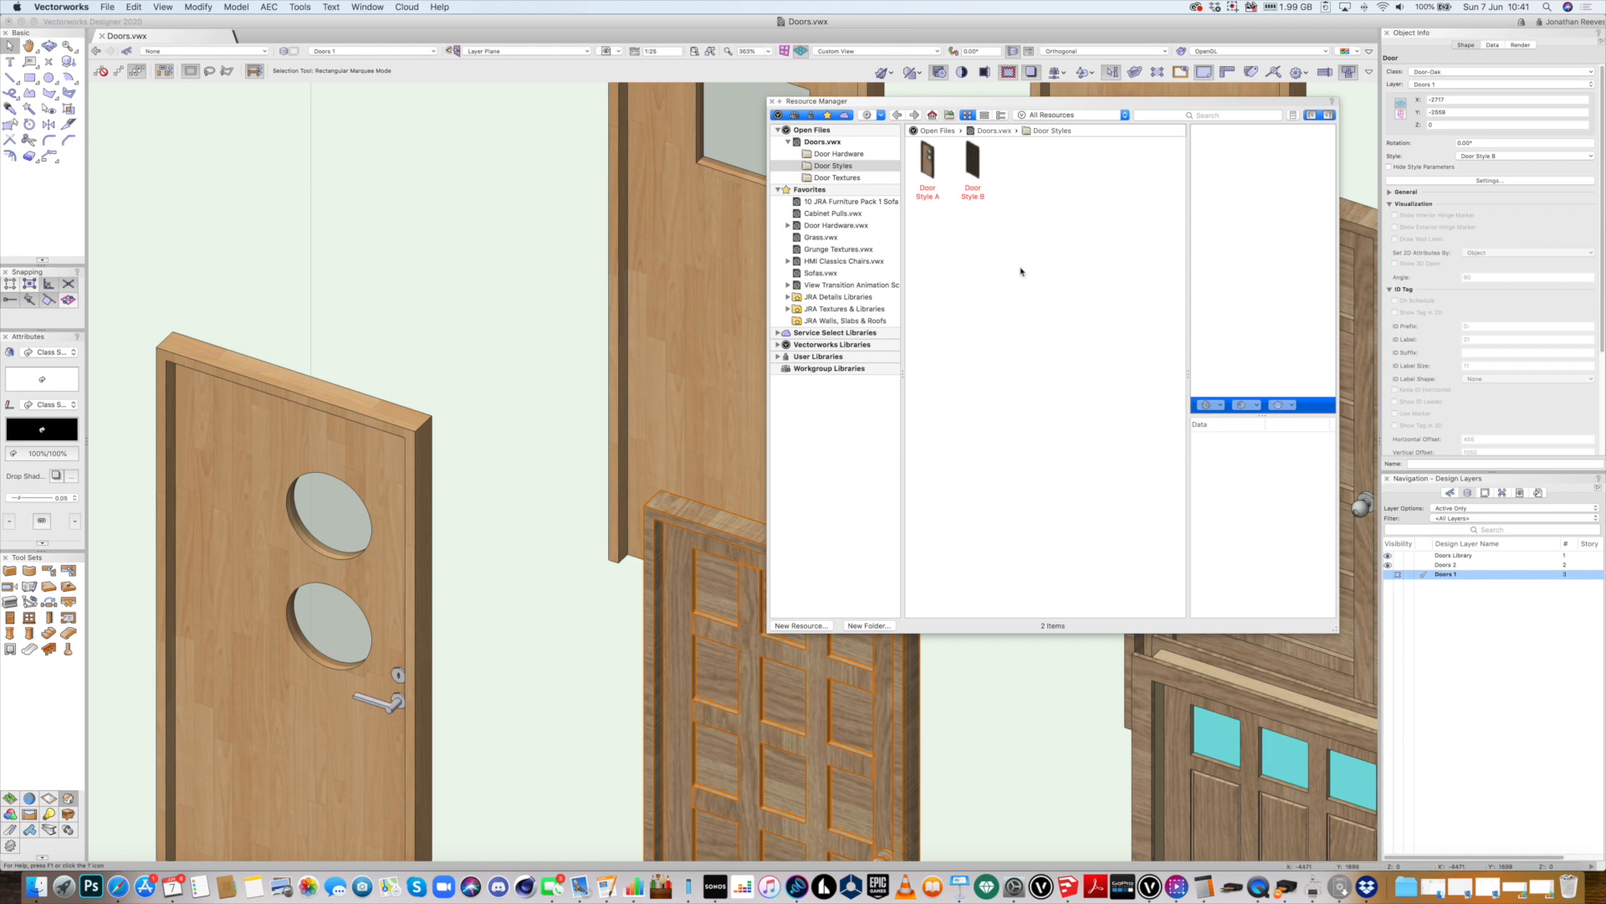
Move and widen the Resource Manager, try its list display, and return to the thumbnail display
{"action": "left_click", "coordinate": [928, 163]}
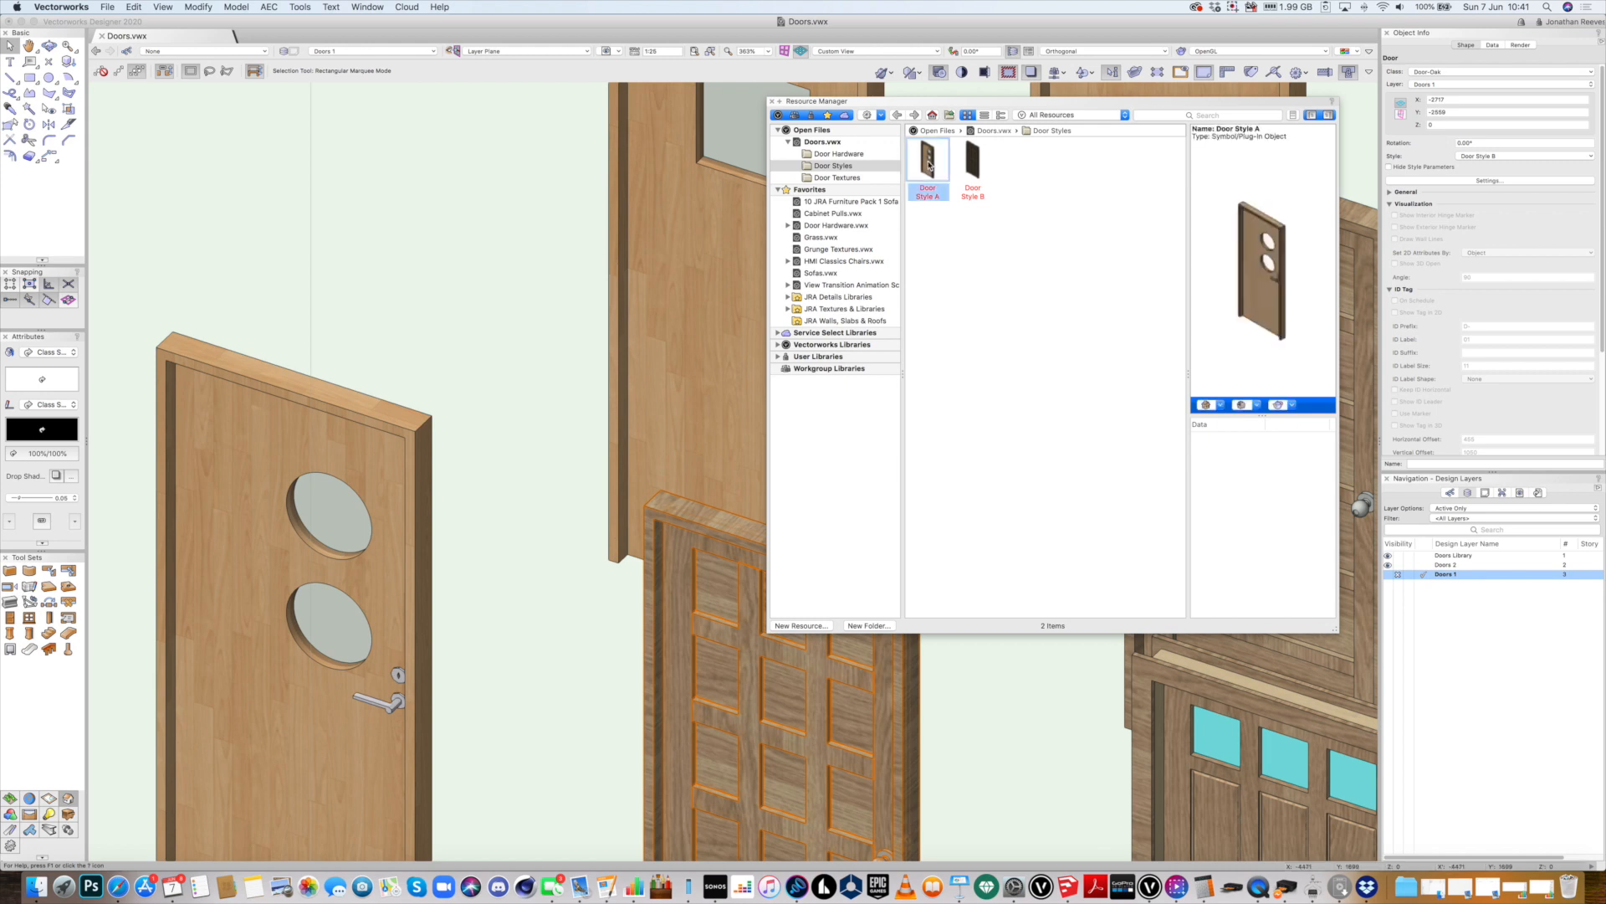
{"action": "left_click_drag", "start_coordinate": [1151, 107], "coordinate": [1048, 111]}
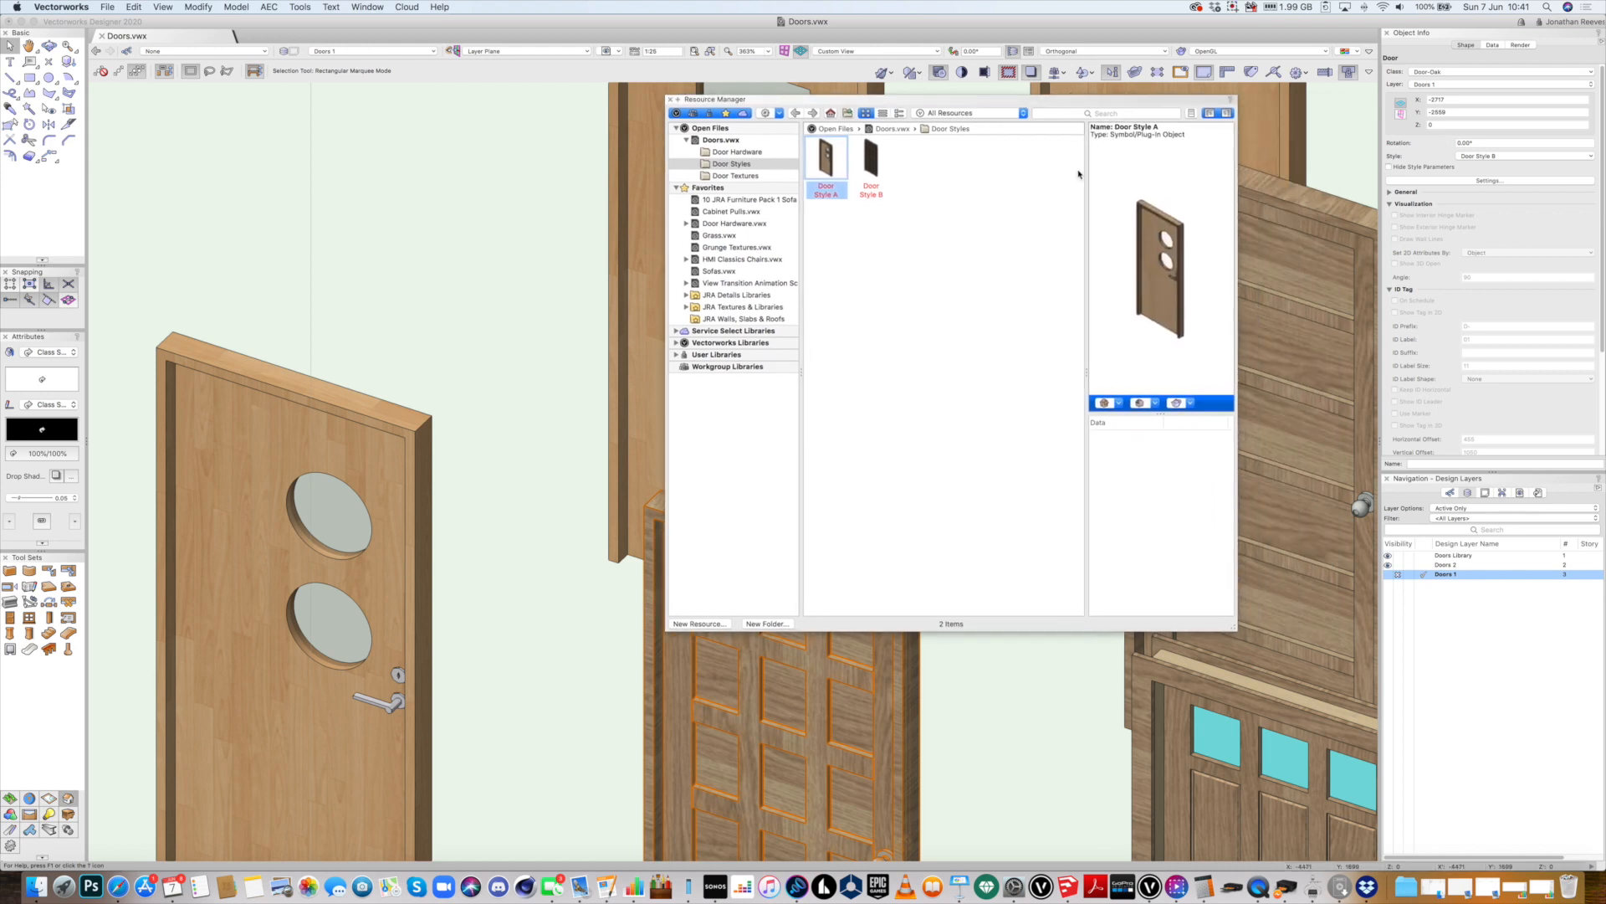
{"action": "left_click_drag", "start_coordinate": [1233, 627], "coordinate": [1311, 633]}
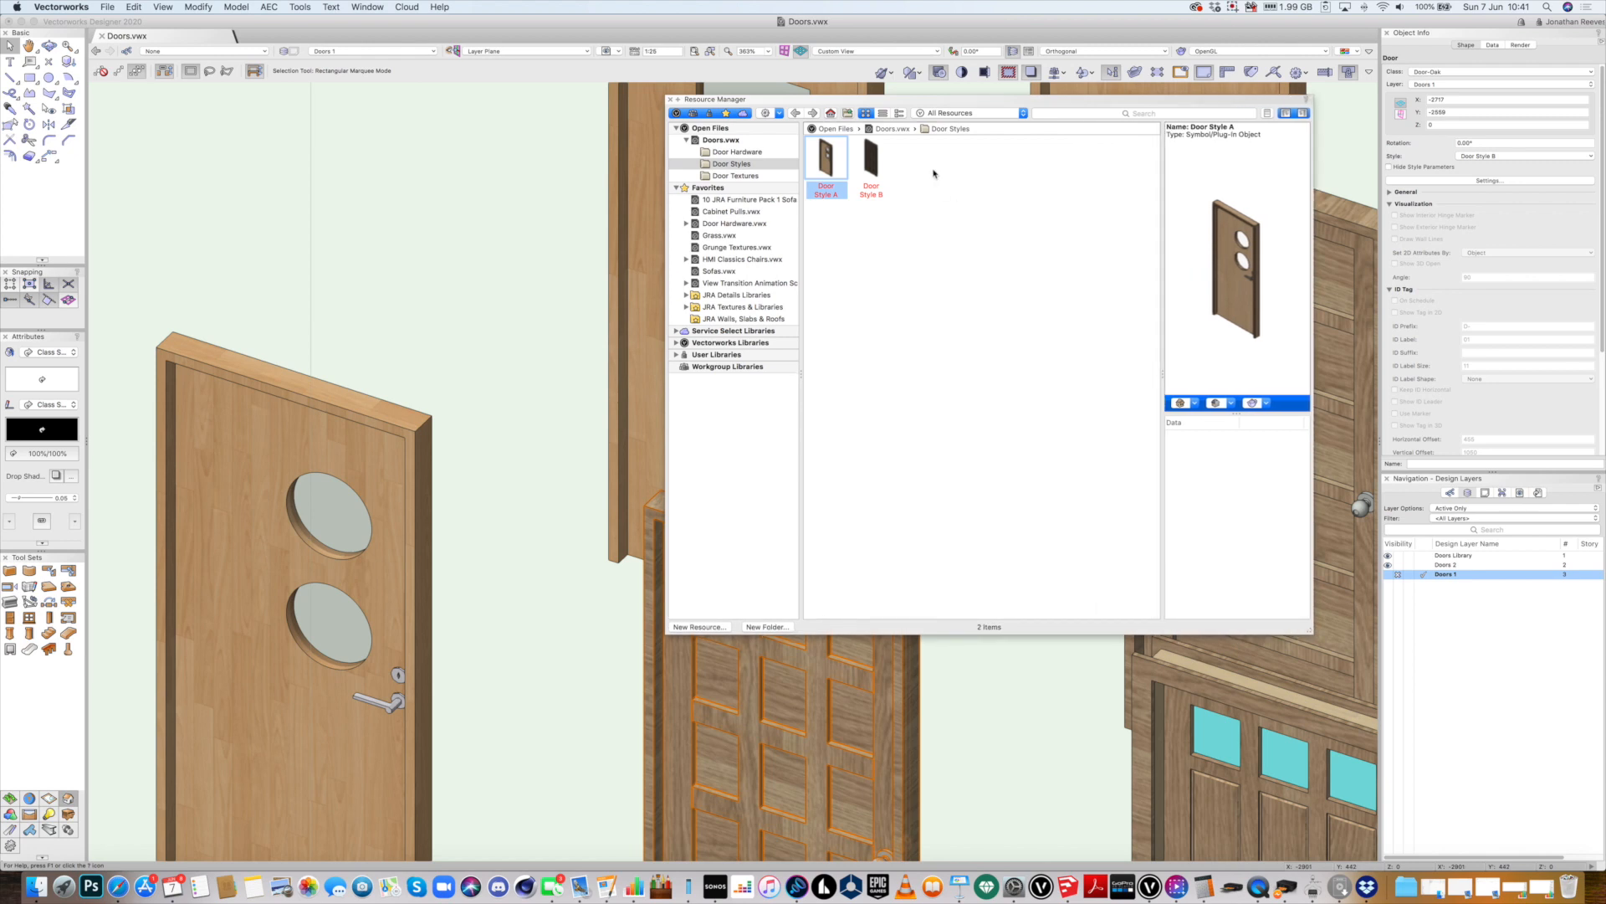
{"action": "left_click", "coordinate": [884, 114]}
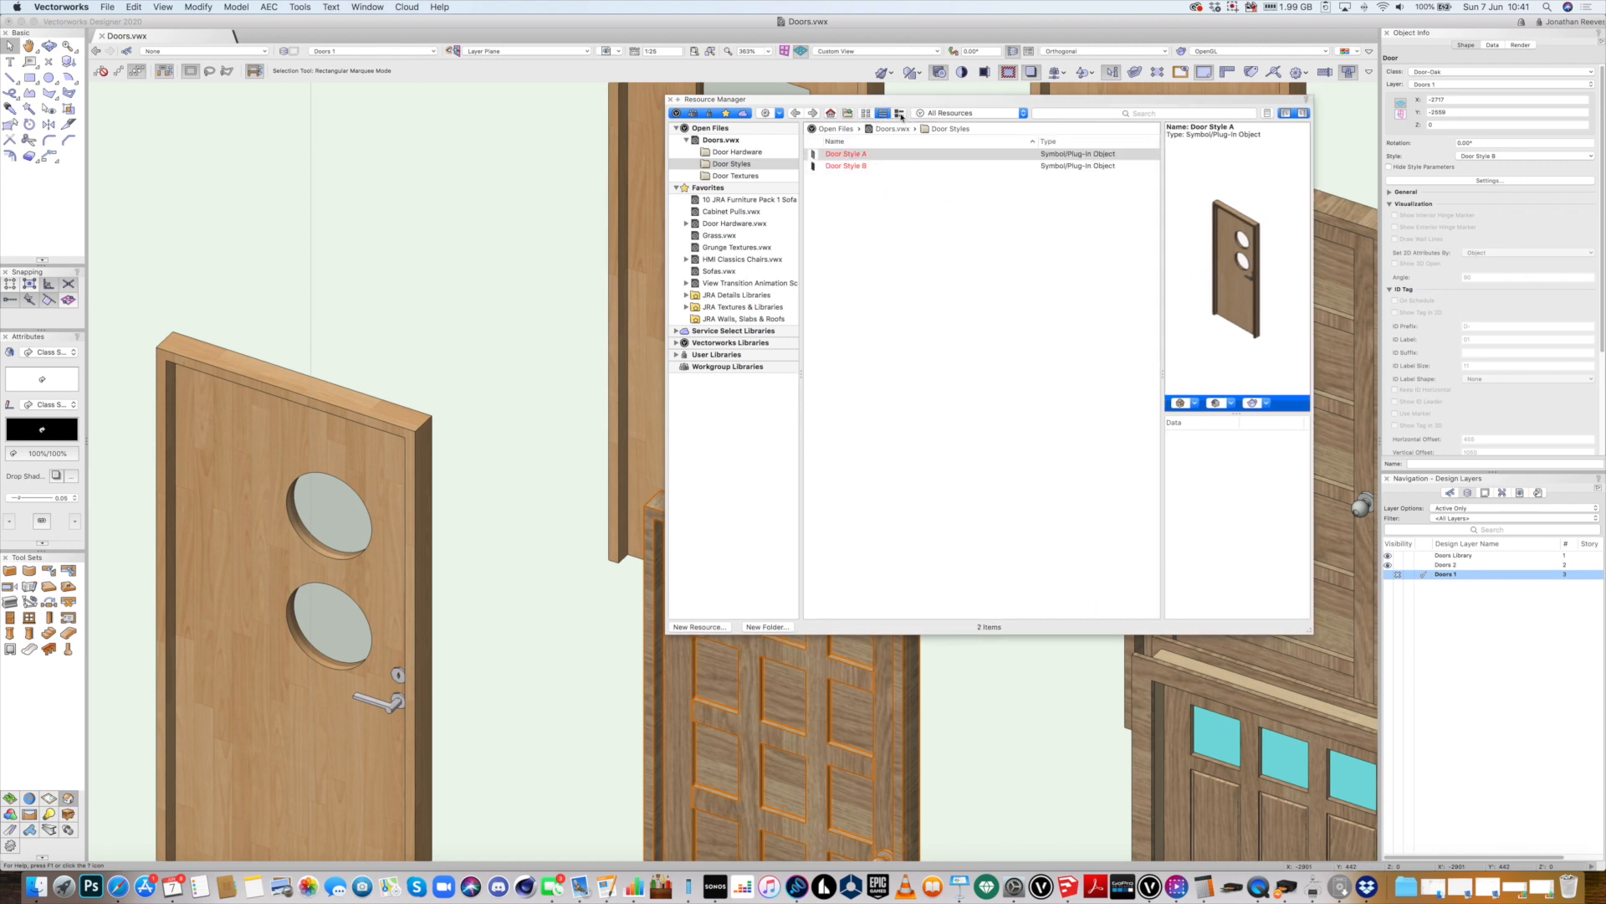
{"action": "left_click", "coordinate": [900, 114]}
{"action": "left_click", "coordinate": [865, 115]}
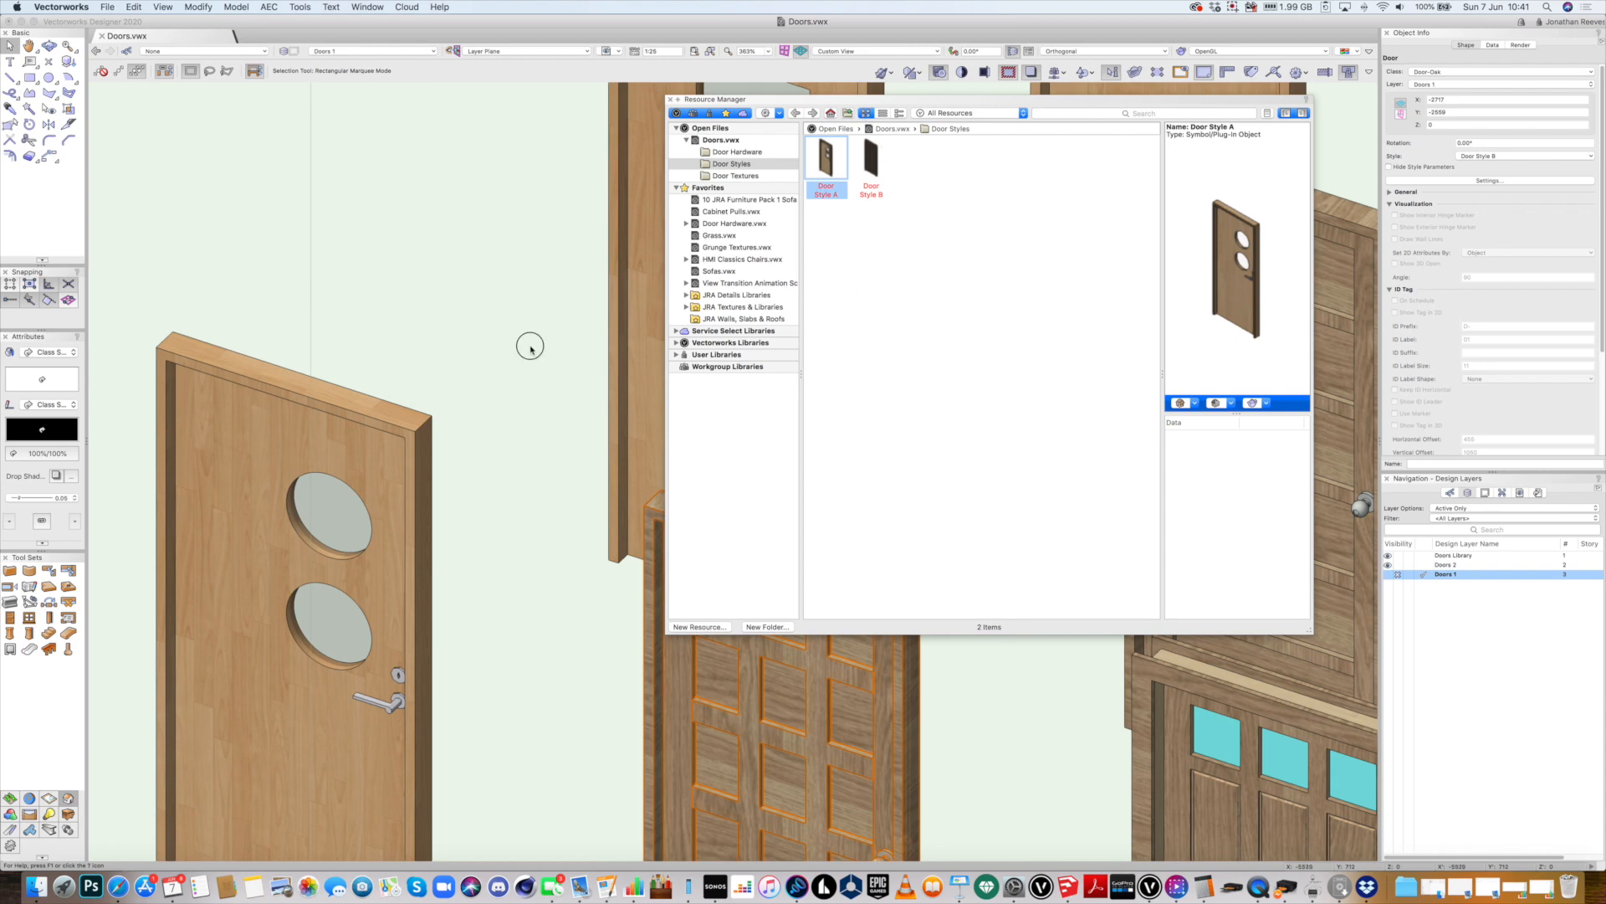
Save the maple-class door with three small glazed top panels as a new plug-in style named "Door Style C"
{"action": "key", "text": "h"}
{"action": "left_click_drag", "start_coordinate": [1047, 773], "coordinate": [226, 301]}
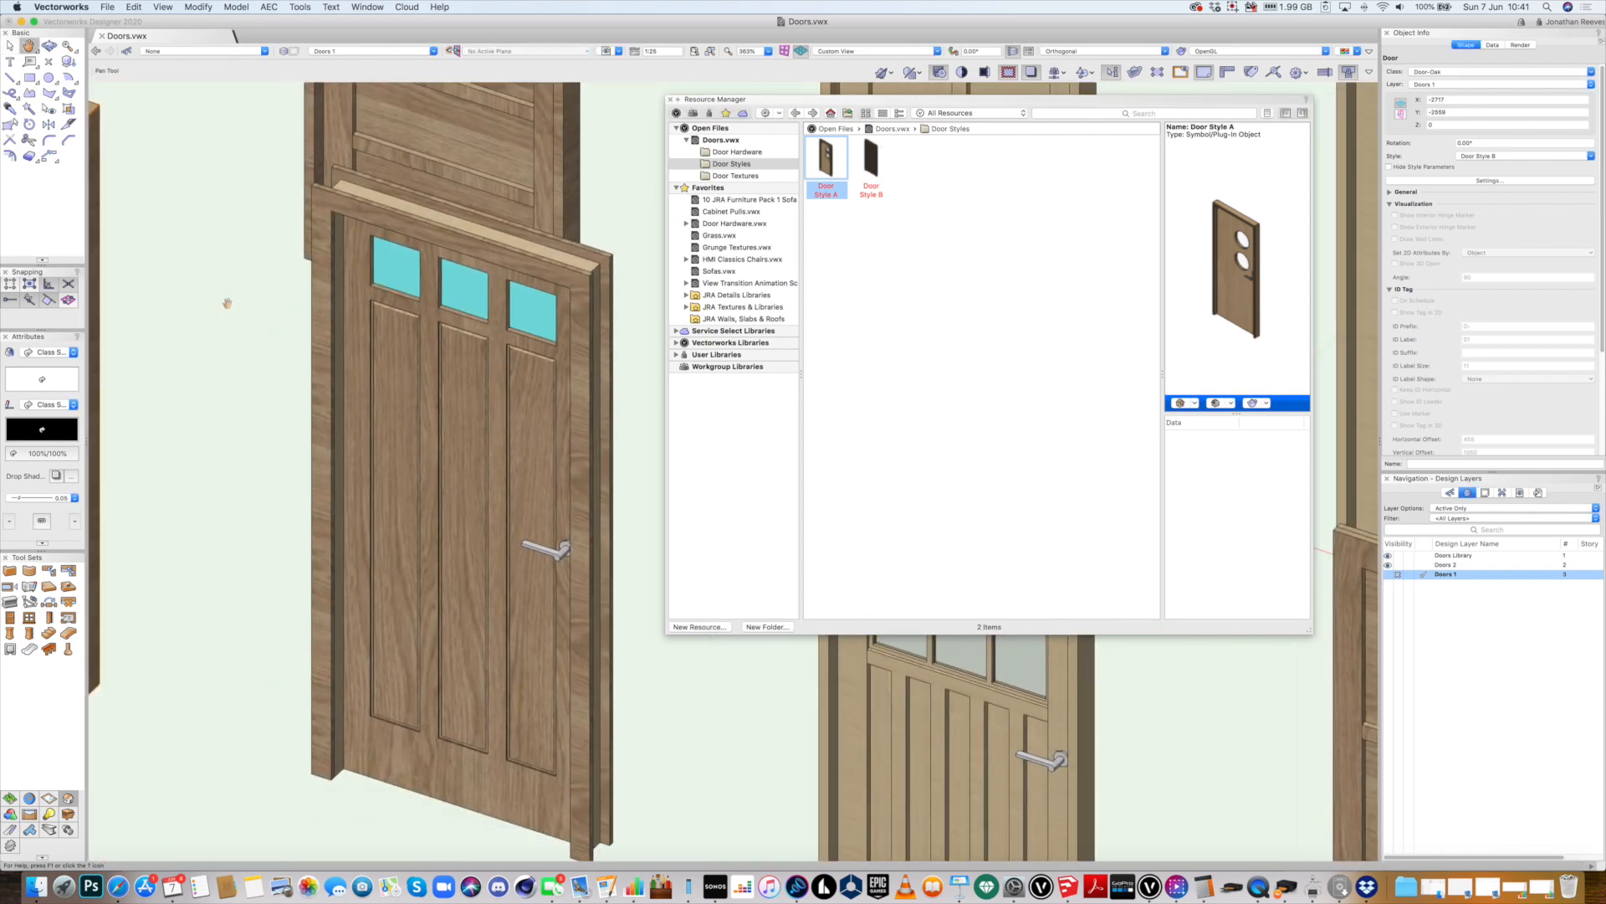
{"action": "key", "text": "x"}
{"action": "left_click", "coordinate": [595, 276]}
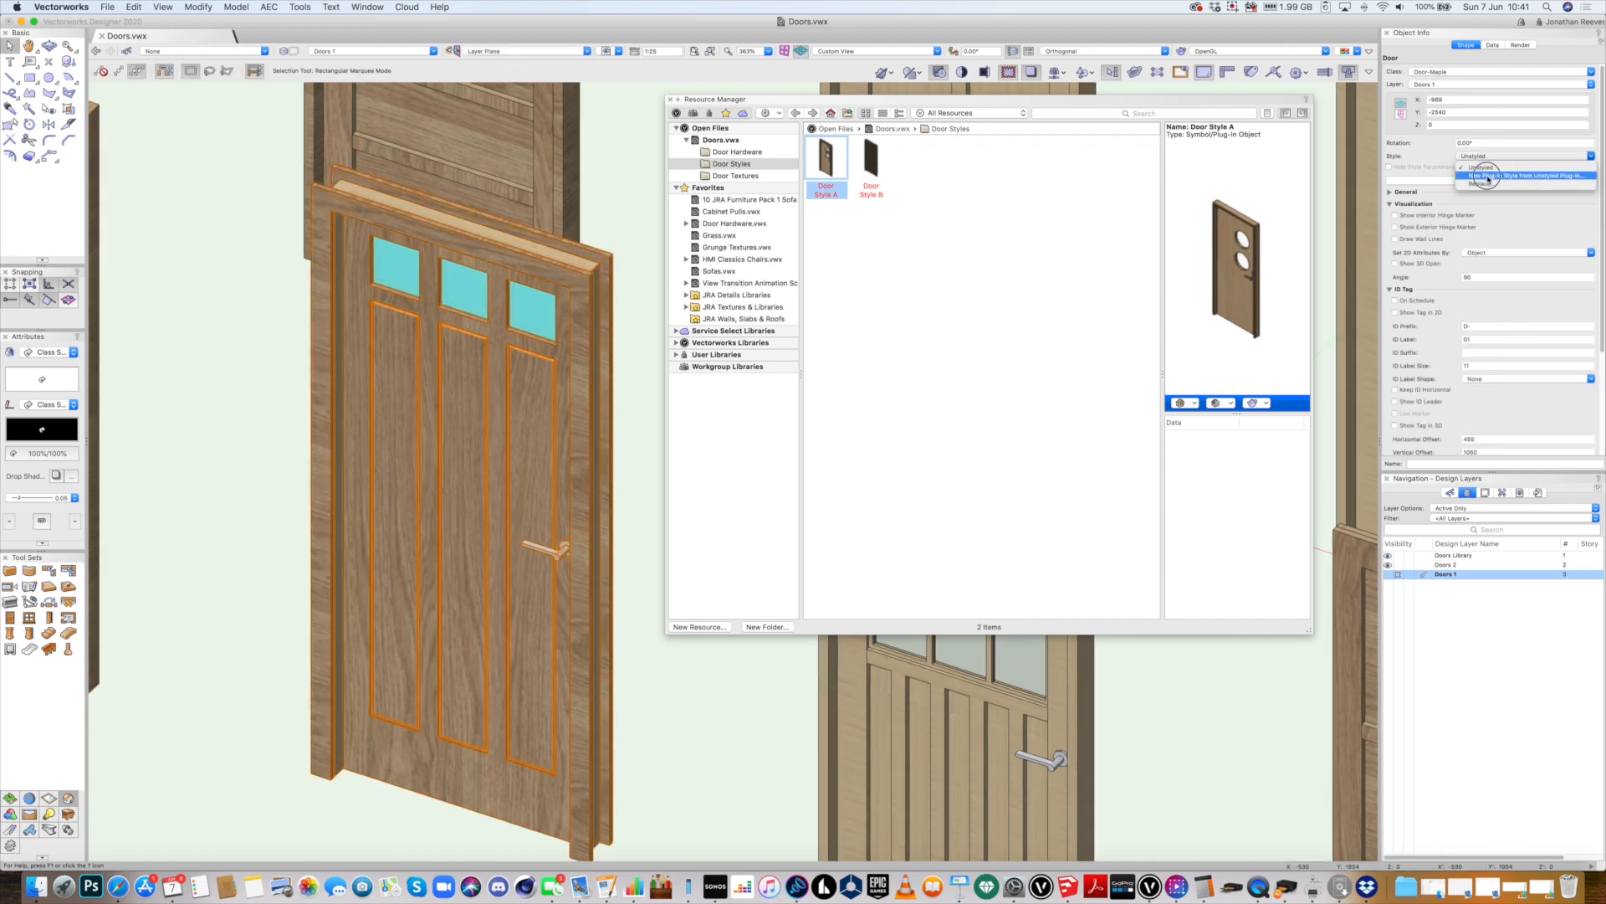
{"action": "left_click", "coordinate": [600, 351]}
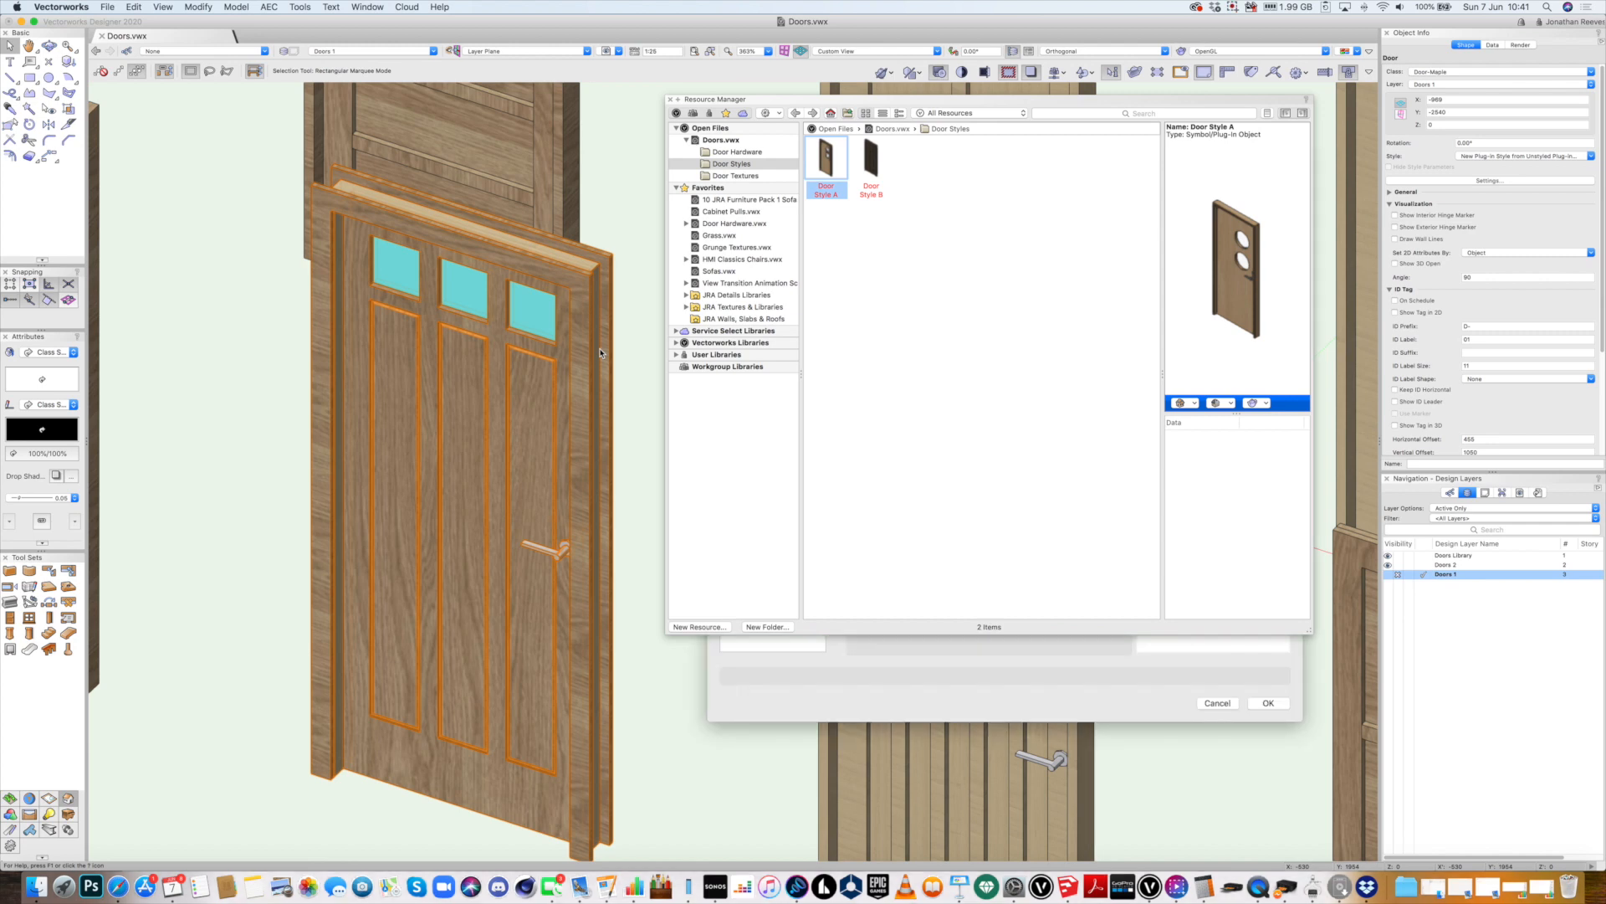
{"action": "left_click", "coordinate": [823, 175]}
{"action": "type", "text": "V"}
{"action": "key", "text": "BackSpace"}
{"action": "type", "text": "C"}
{"action": "left_click", "coordinate": [1265, 703]}
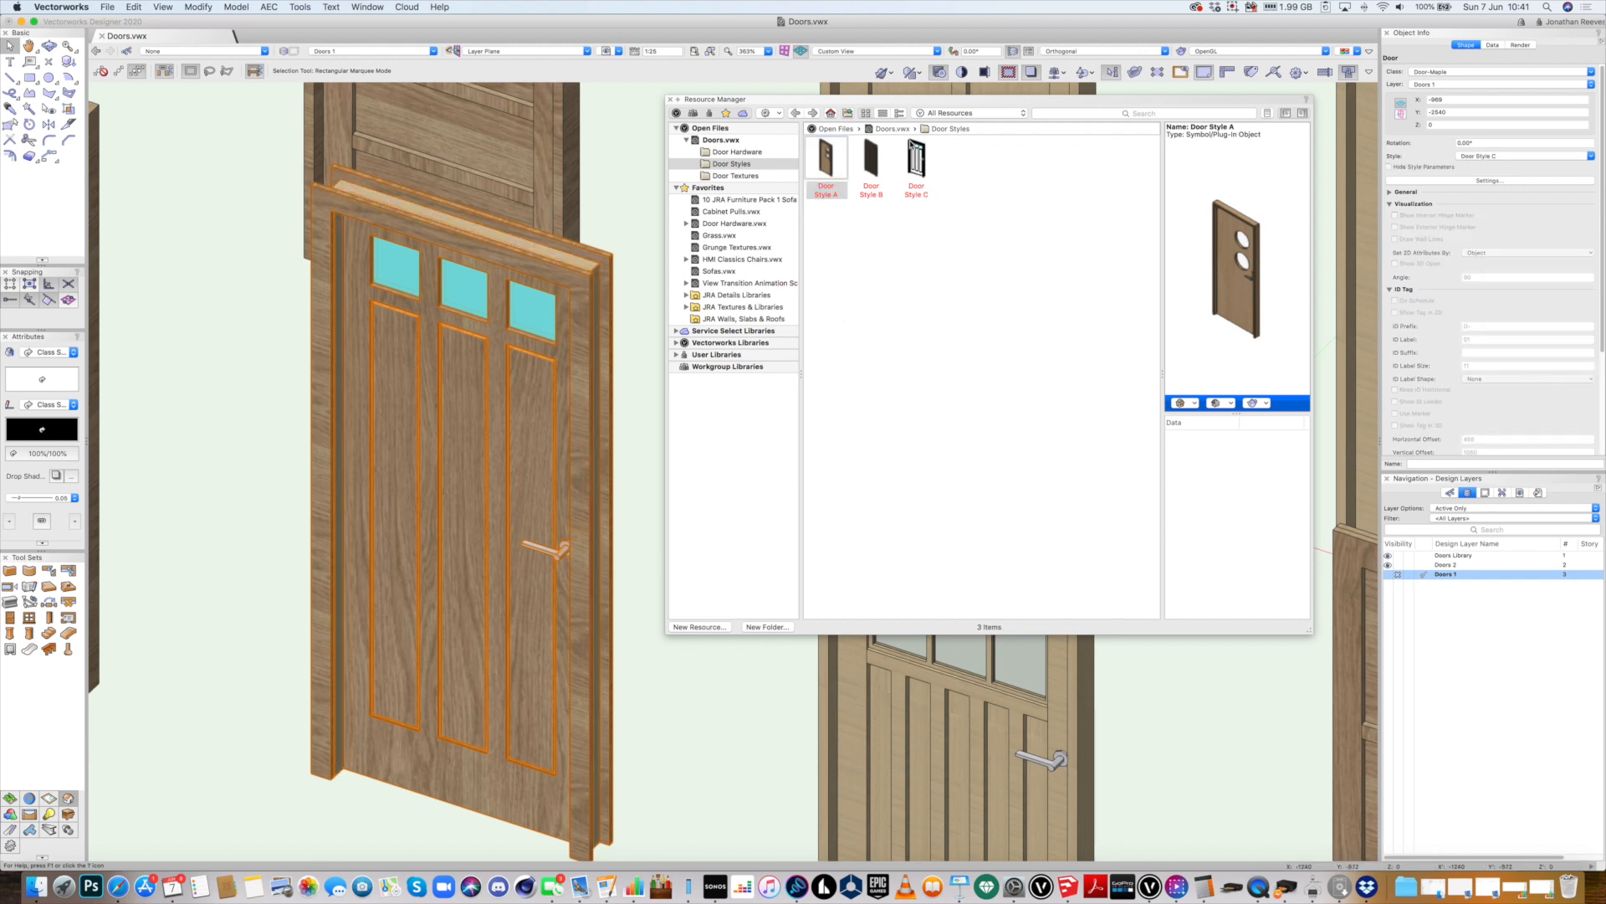
Set Door Style C's resource thumbnail to the Right Isometric view with OpenGL rendering
{"action": "left_click", "coordinate": [916, 155]}
{"action": "right_click", "coordinate": [917, 152]}
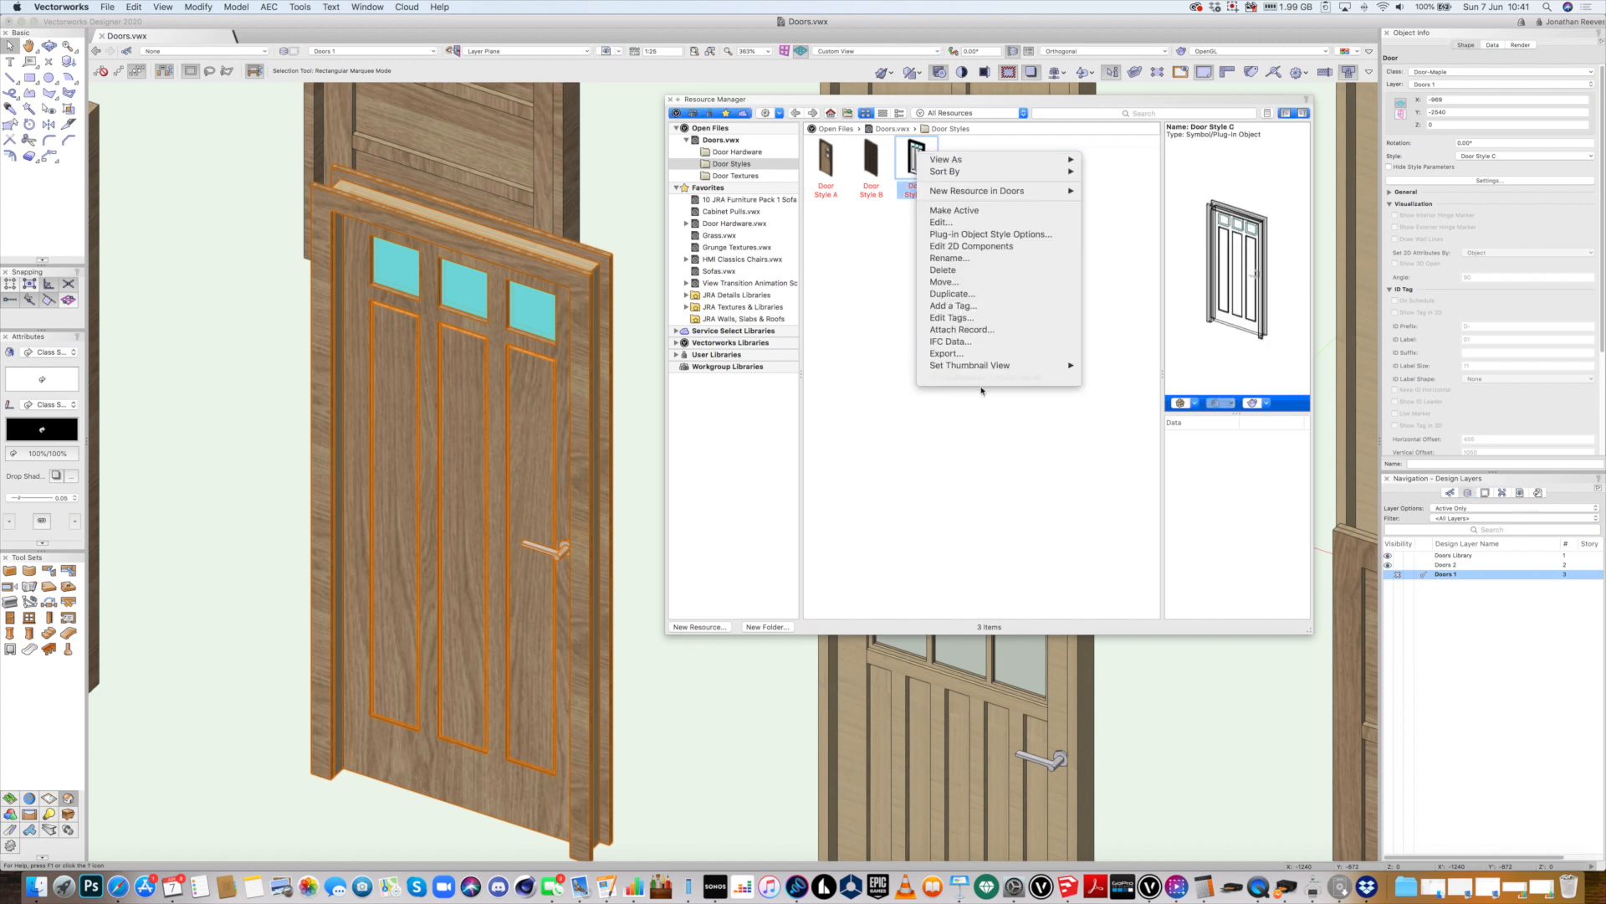
{"action": "mouse_move", "coordinate": [995, 365]}
{"action": "left_click", "coordinate": [1117, 469]}
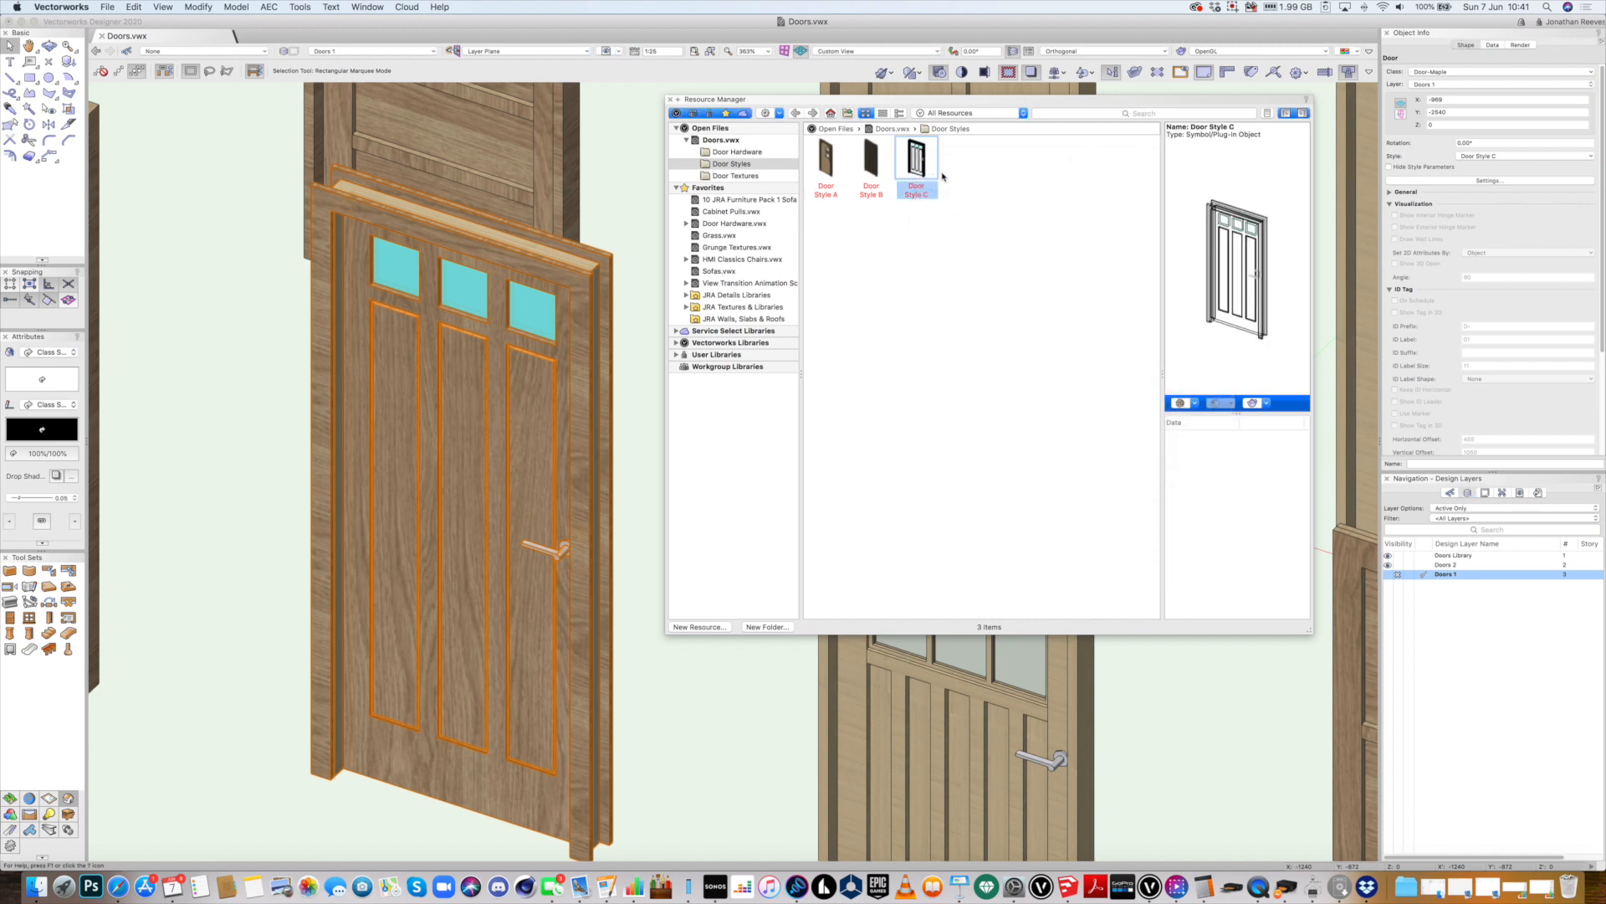
{"action": "right_click", "coordinate": [920, 173]}
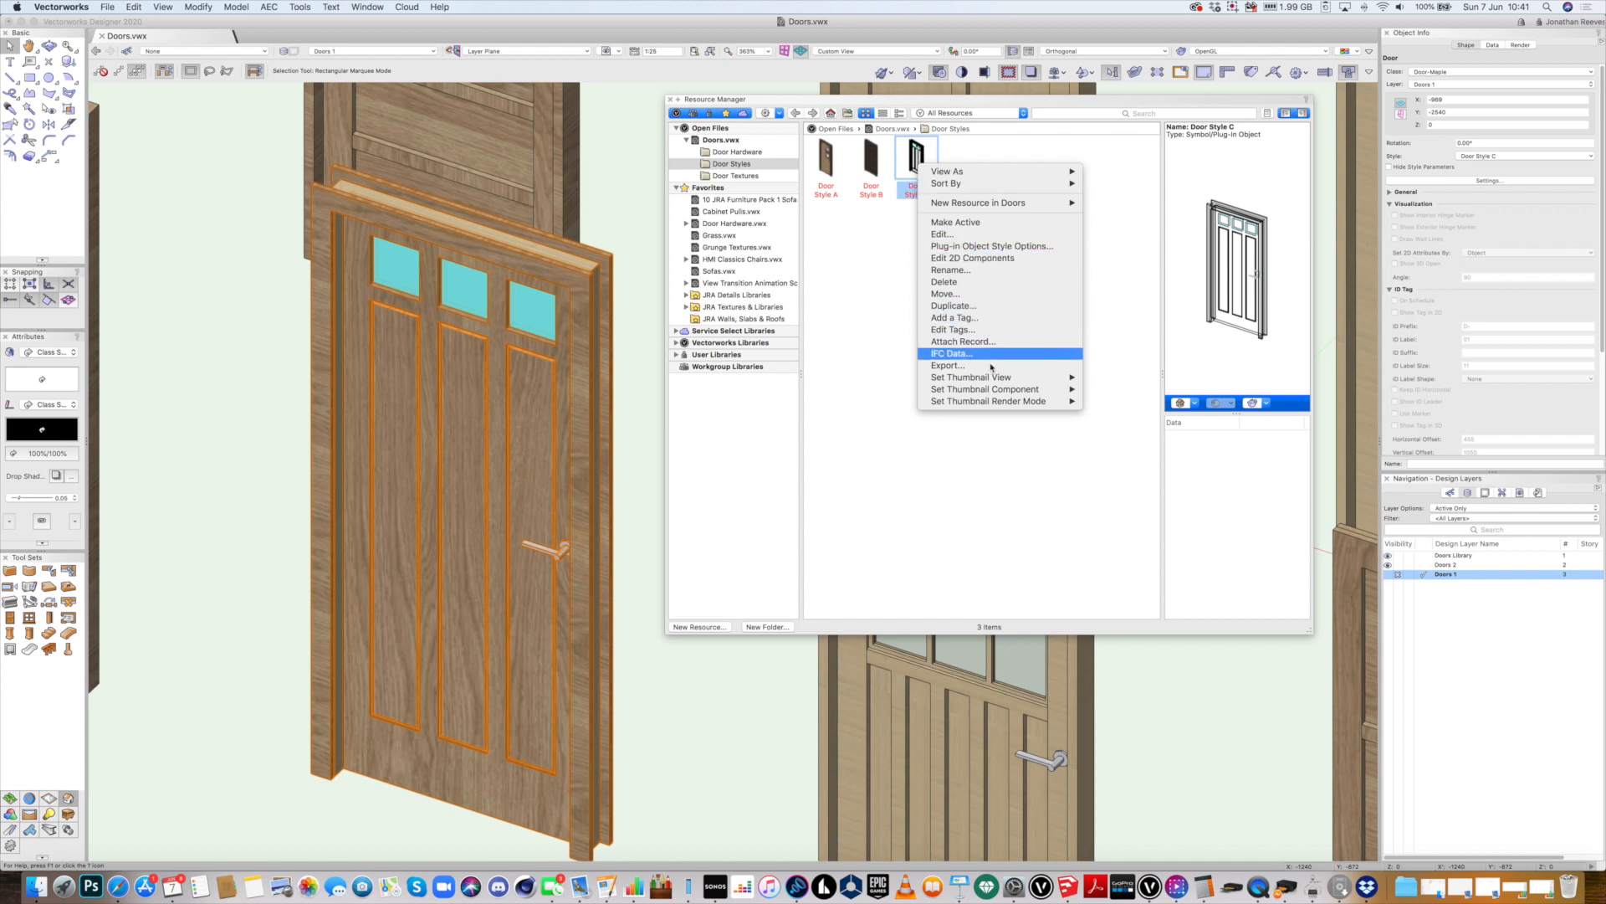
{"action": "mouse_move", "coordinate": [996, 378]}
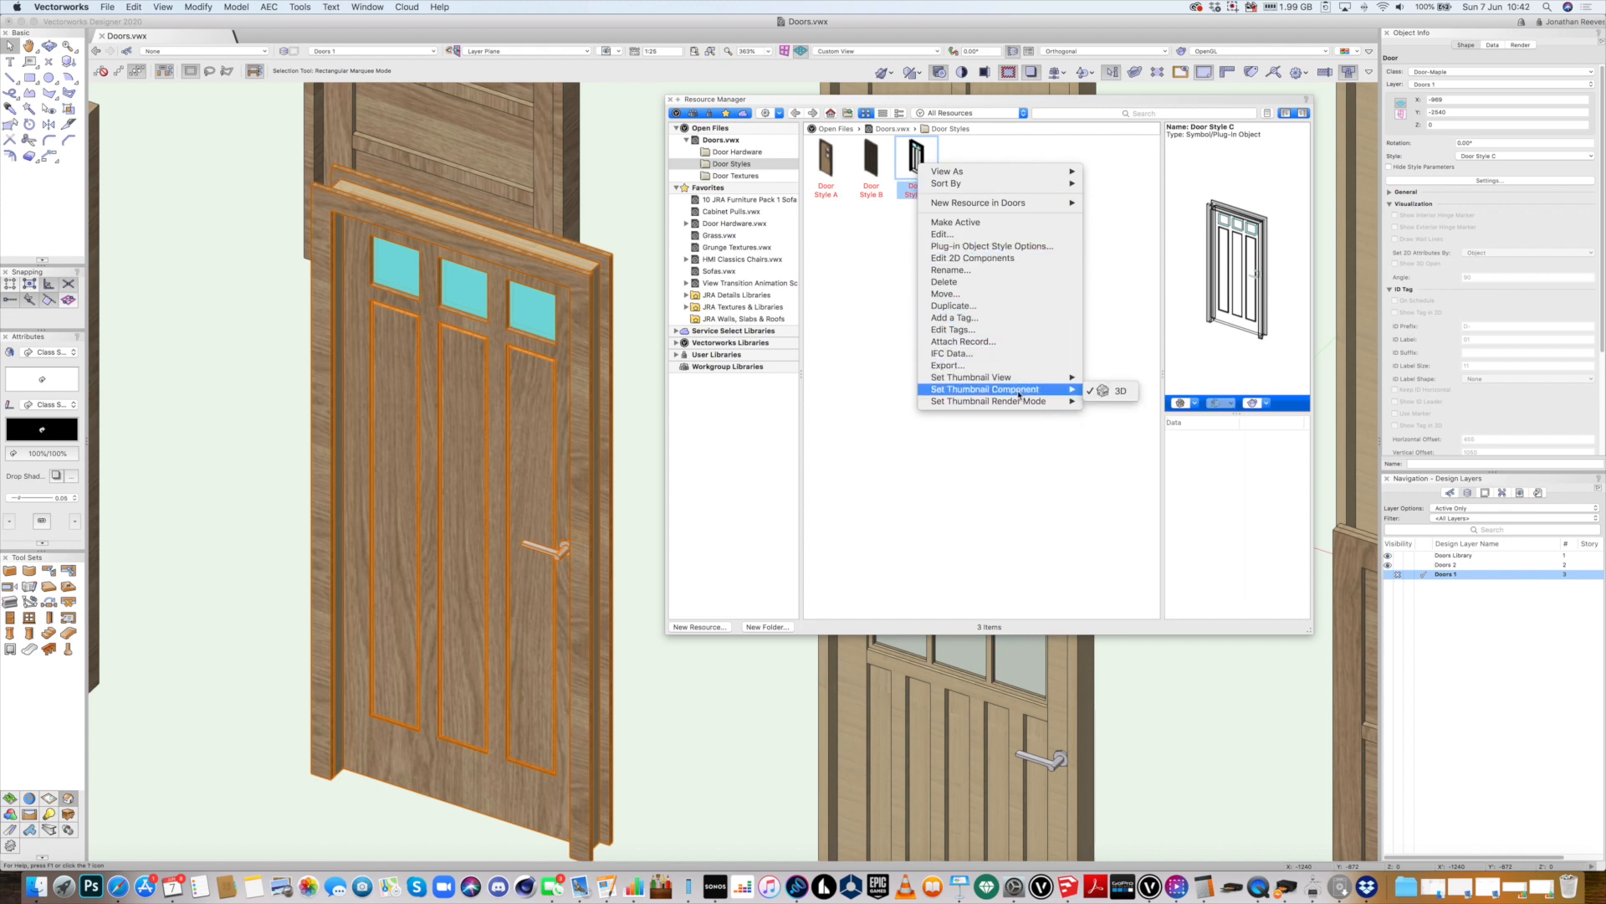
{"action": "left_click", "coordinate": [1105, 419]}
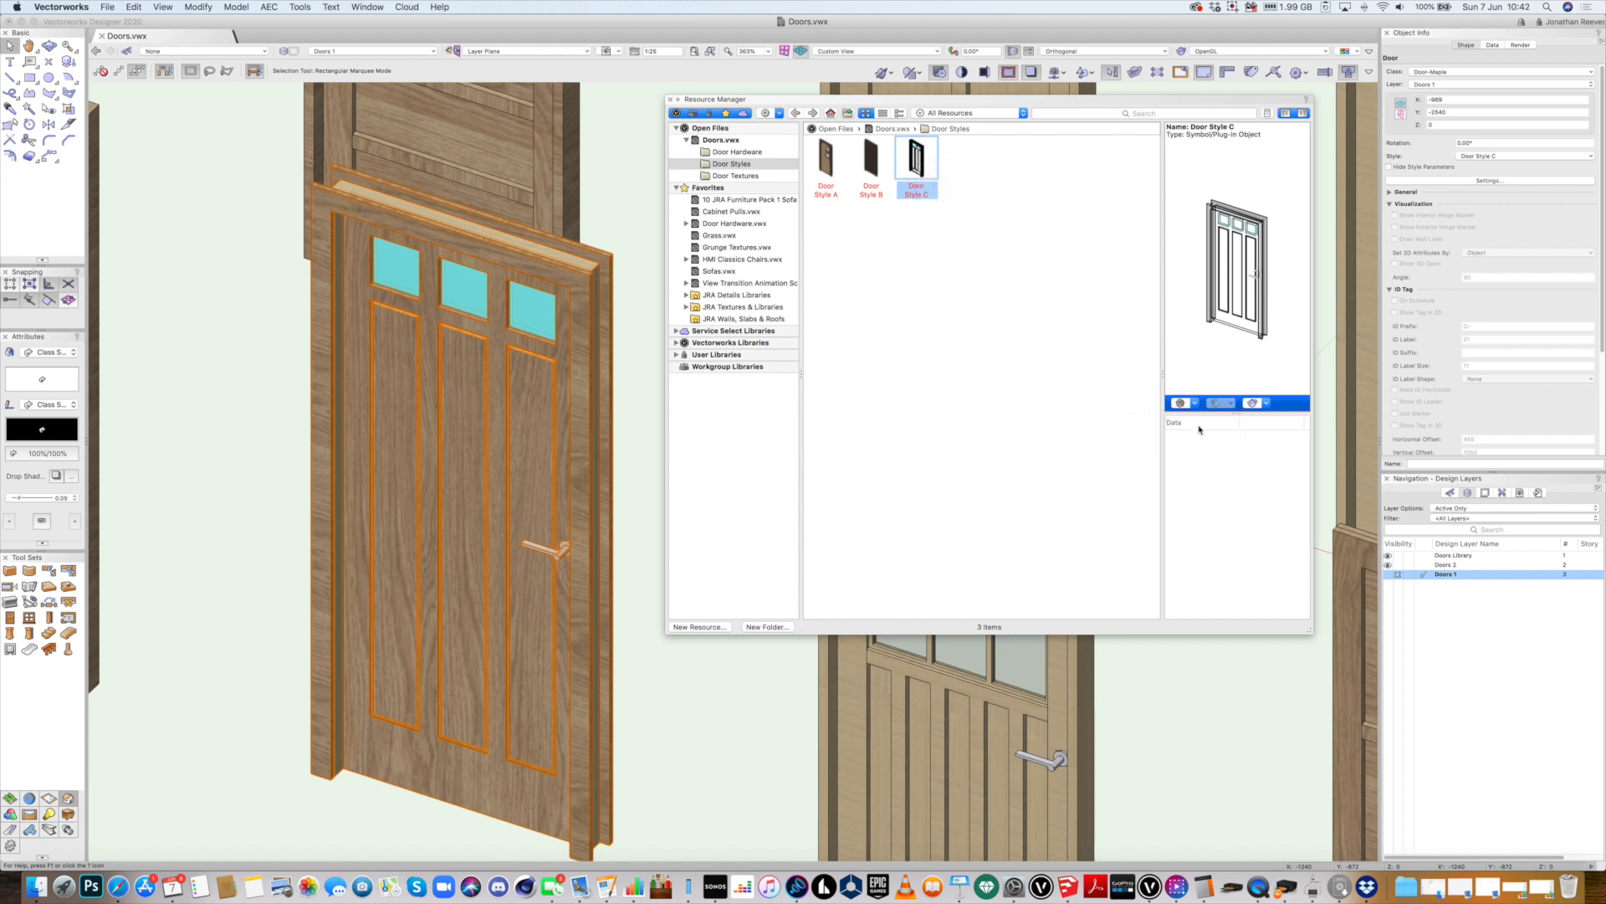
Set Door Style C's preview pane to the Right Isometric view with OpenGL rendering
{"action": "left_click", "coordinate": [1184, 405]}
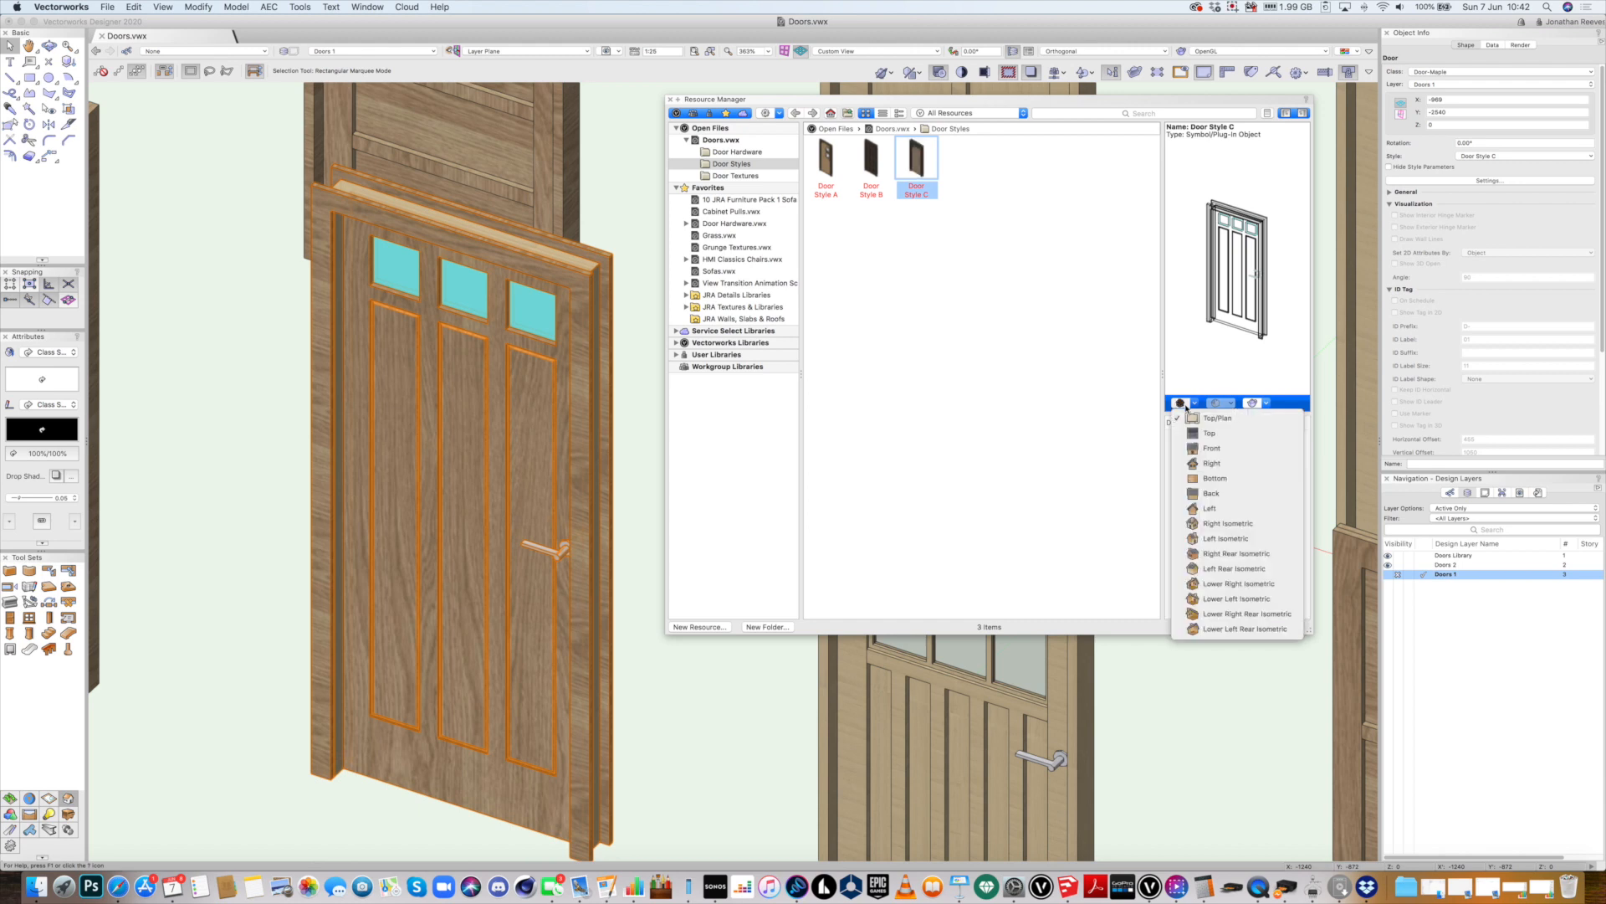
{"action": "left_click", "coordinate": [1229, 525]}
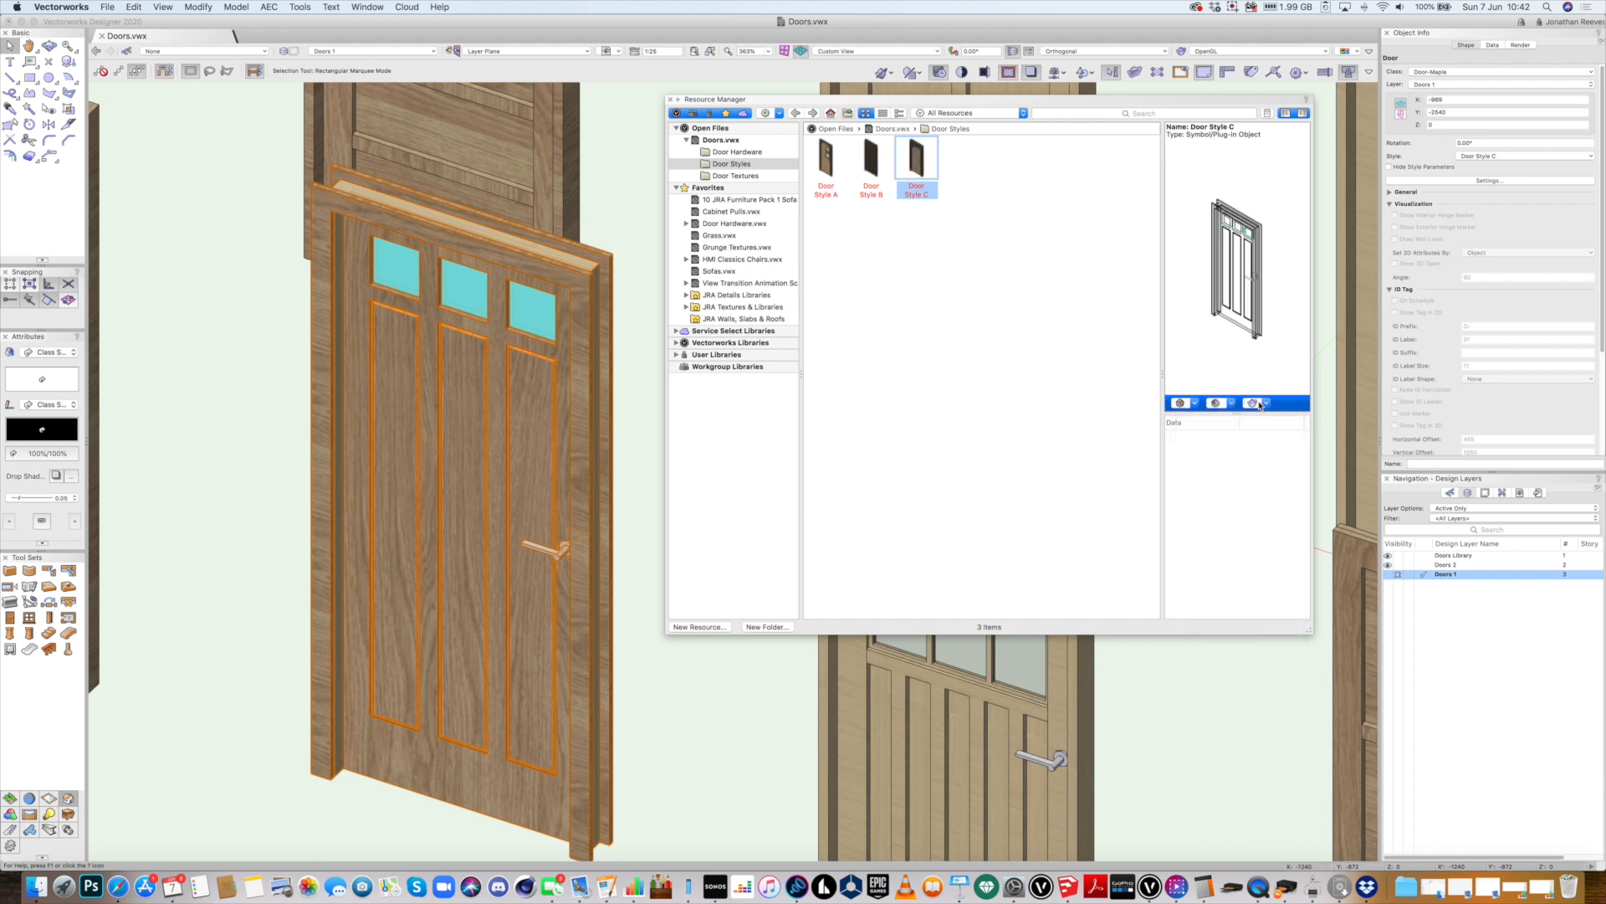
{"action": "left_click", "coordinate": [1261, 405]}
{"action": "left_click", "coordinate": [1267, 428]}
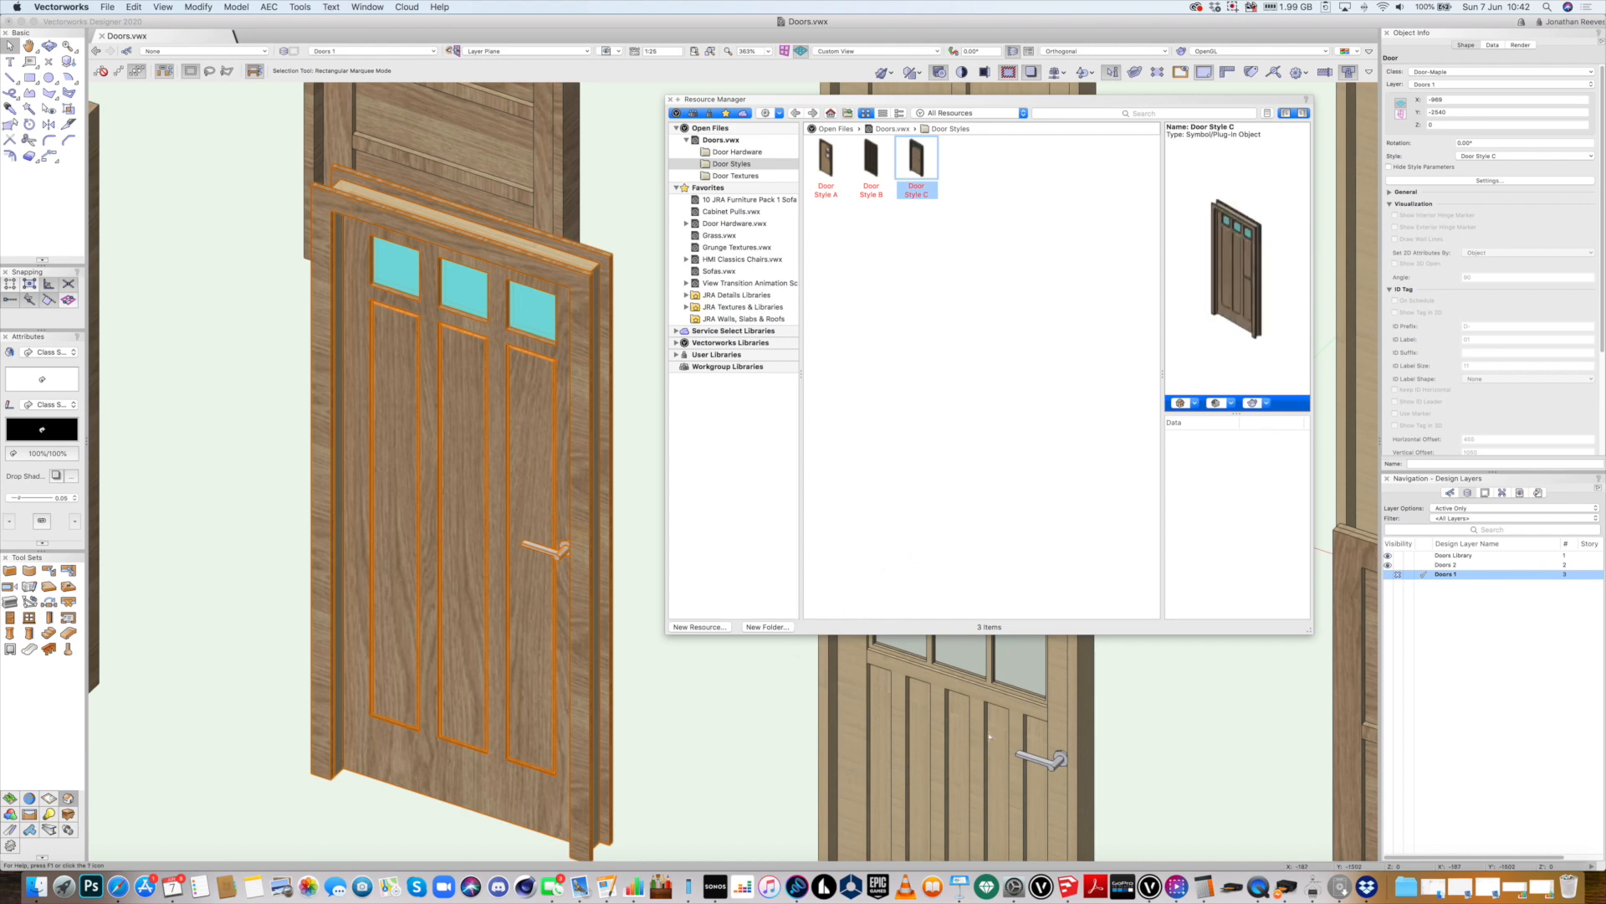
Start a new plug-in style from the unstyled maple-class door with nine glass panes and name it "Door Style D"
{"action": "mouse_move", "coordinate": [966, 728]}
{"action": "middle_mouse_down"}
{"action": "mouse_move", "coordinate": [574, 540]}
{"action": "mouse_move", "coordinate": [462, 528]}
{"action": "middle_mouse_up"}
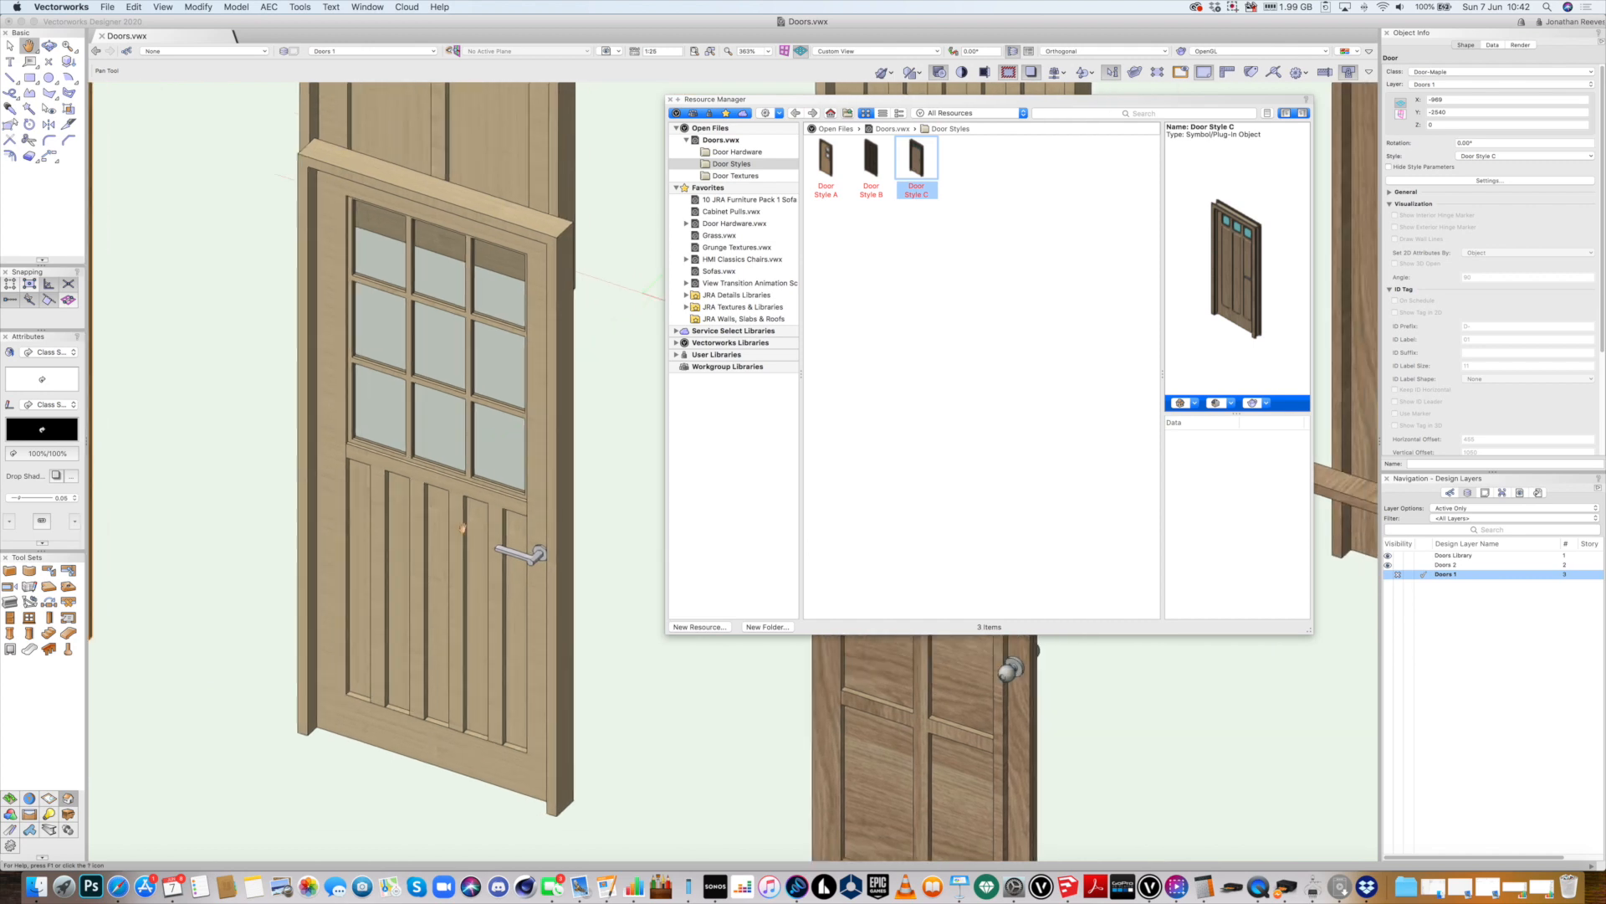
{"action": "scroll", "coordinate": [530, 528], "scroll_direction": "up", "scroll_amount": 1}
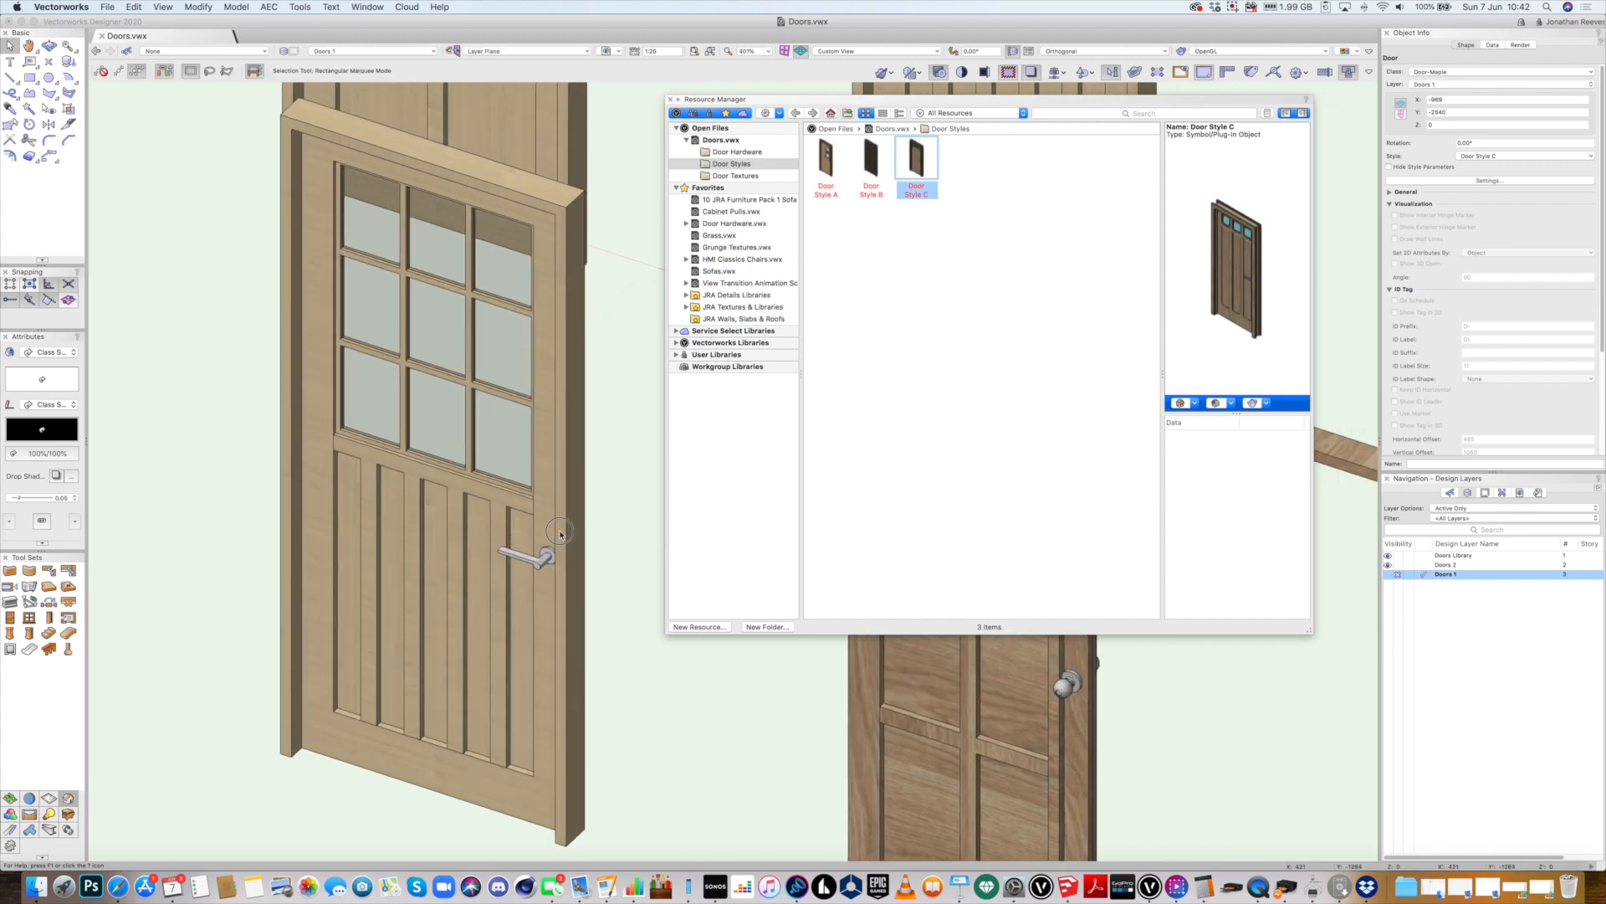
{"action": "left_click", "coordinate": [565, 535]}
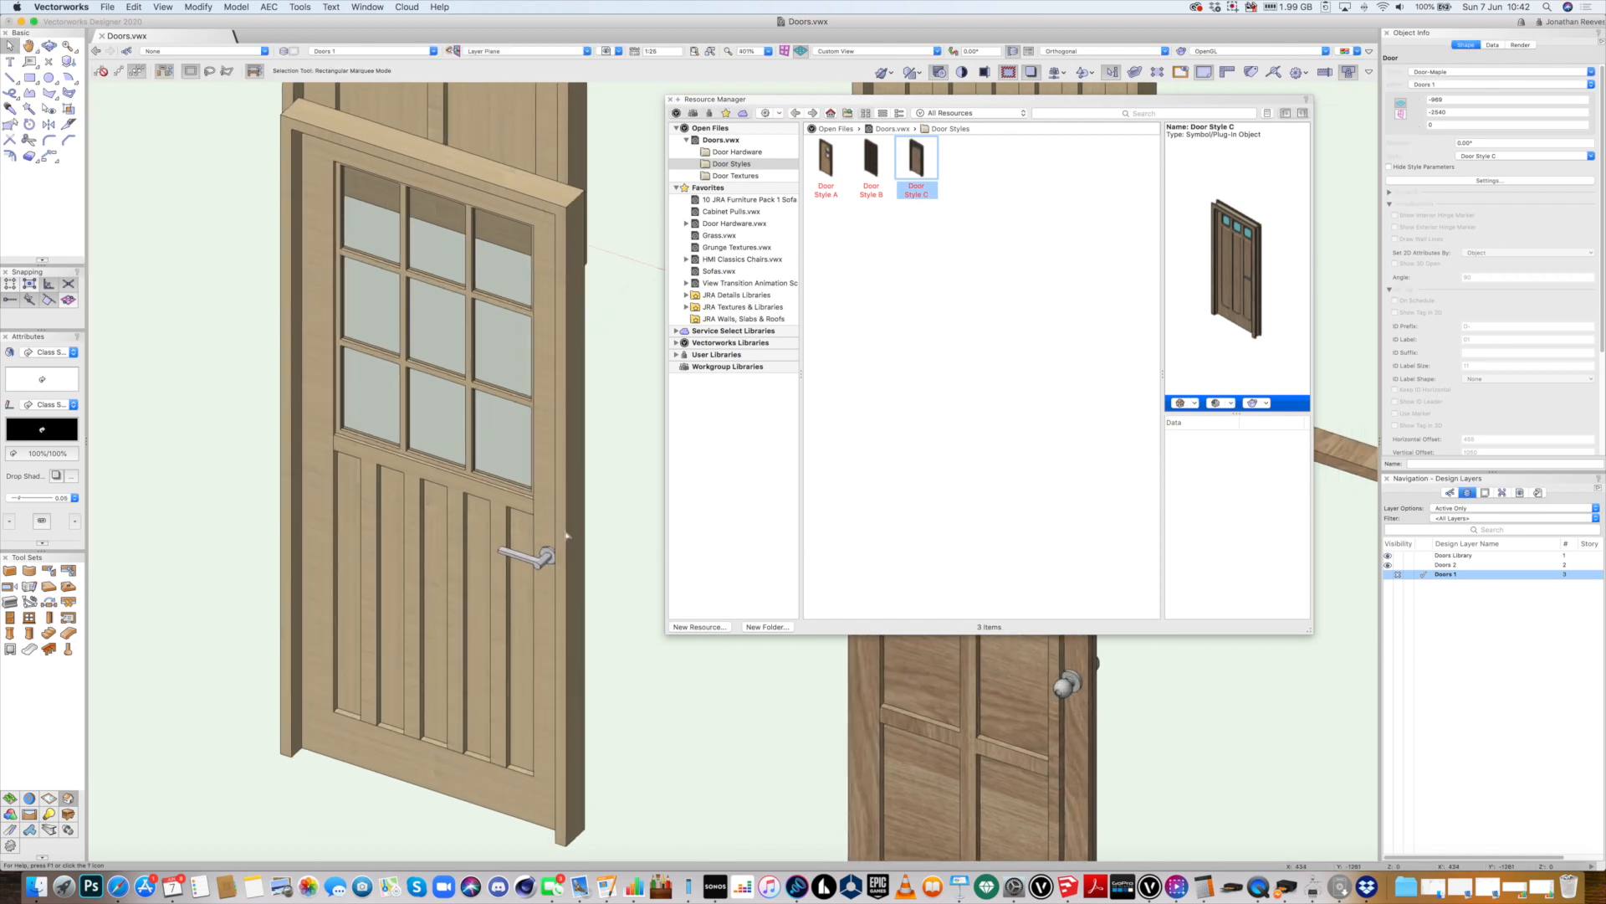
{"action": "left_click", "coordinate": [1477, 157]}
{"action": "left_click", "coordinate": [1474, 177]}
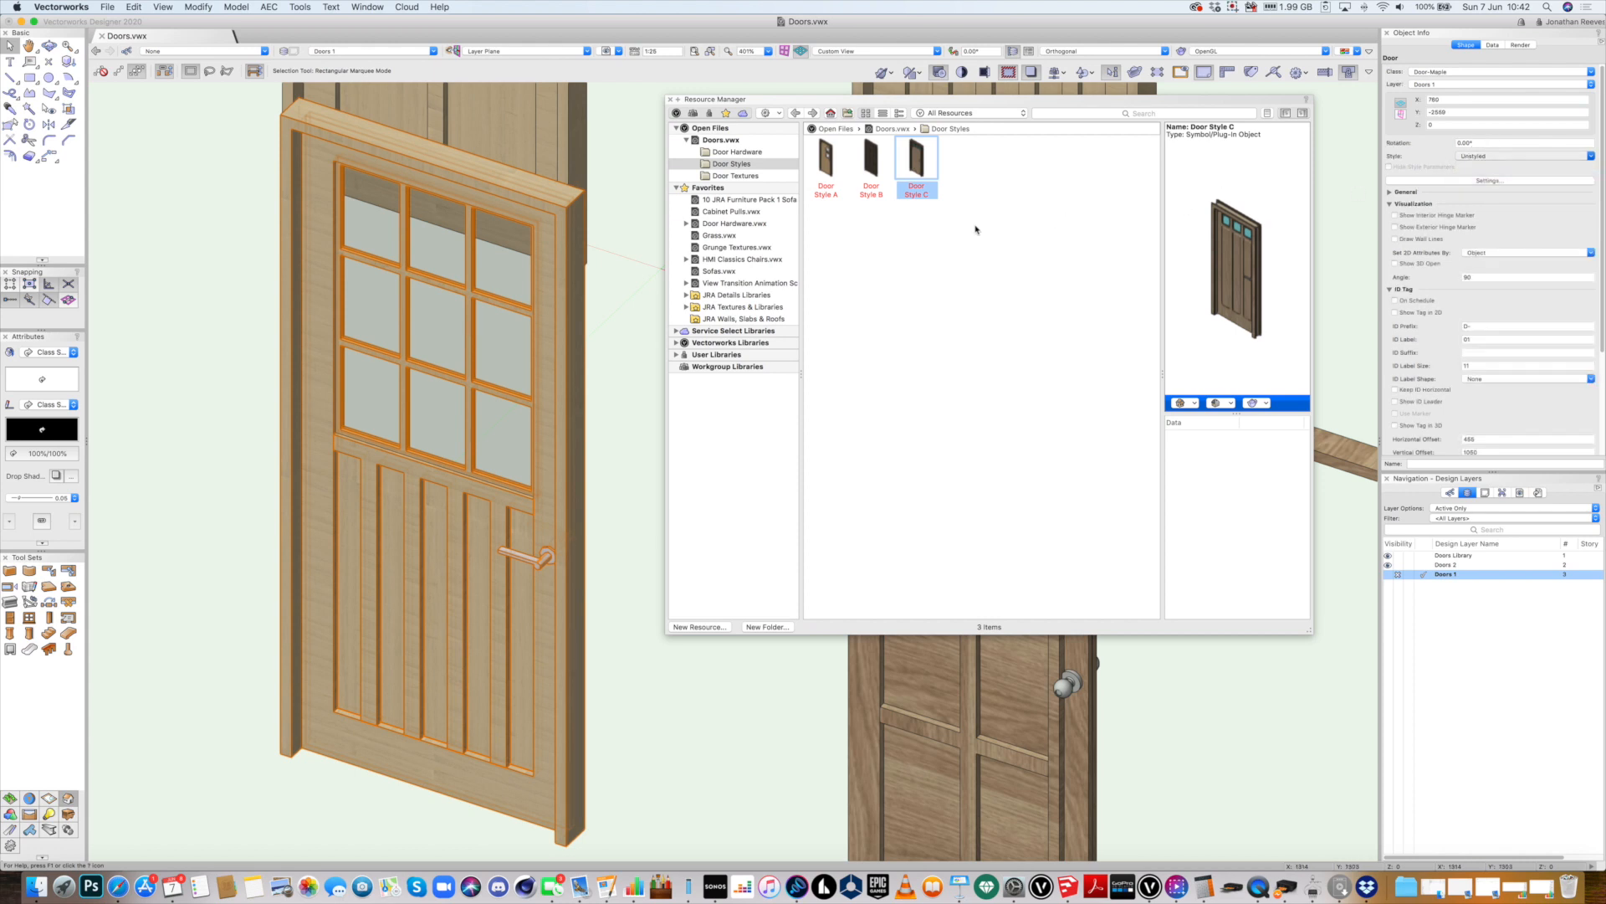
{"action": "left_click", "coordinate": [599, 352]}
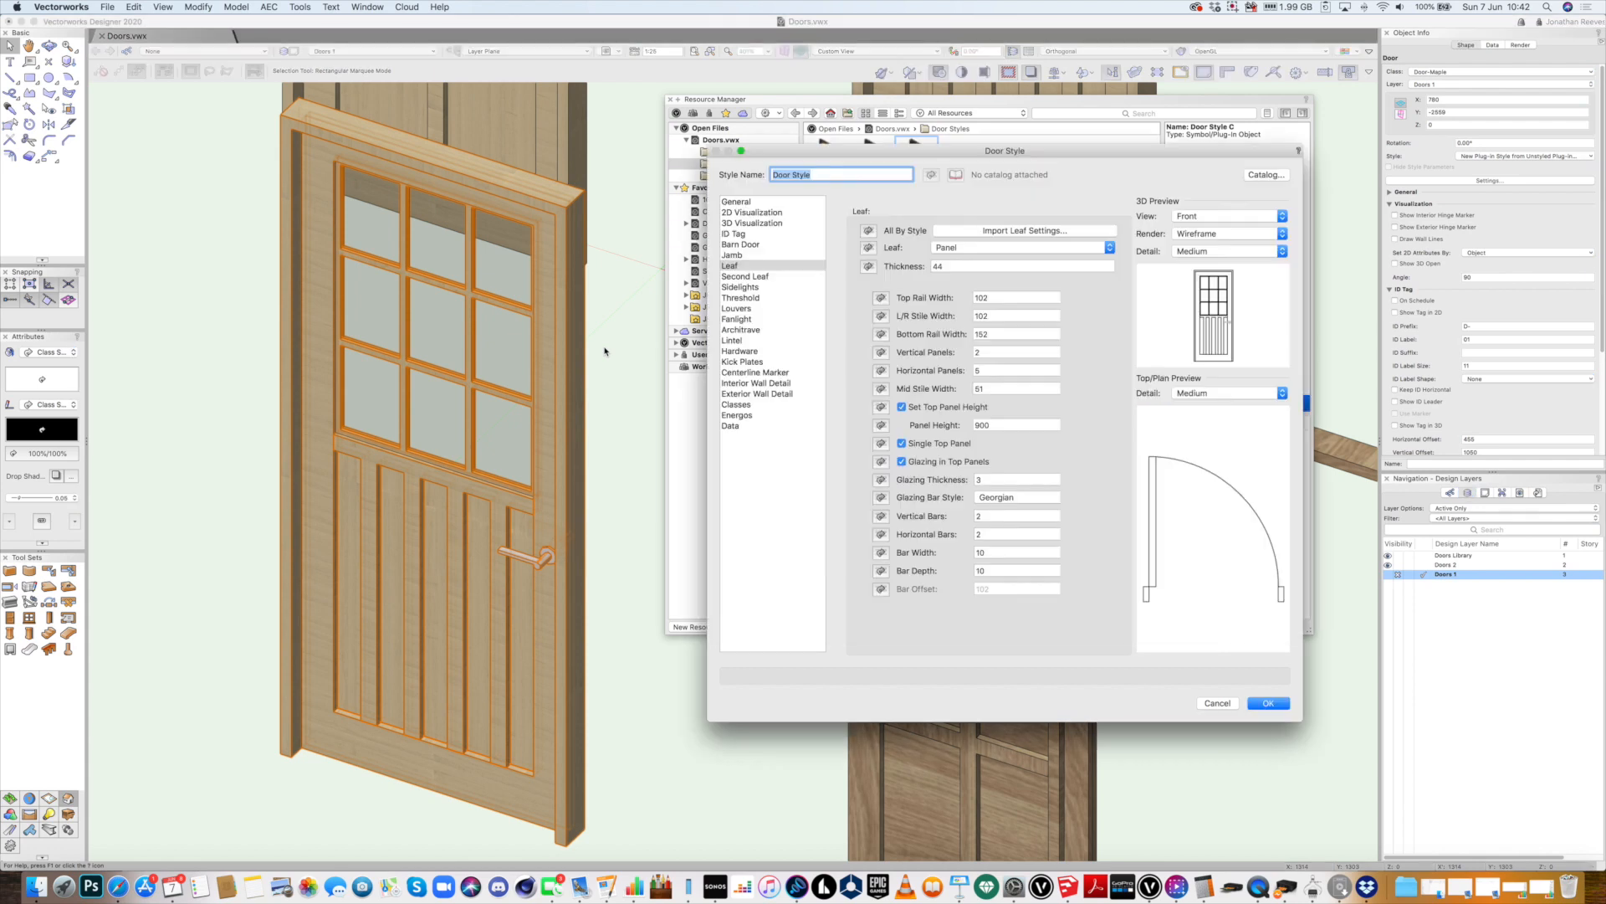
{"action": "key", "text": "Right"}
Make the style's width, top shape and configuration editable by instance, and save Door Style D
{"action": "left_click", "coordinate": [756, 203]}
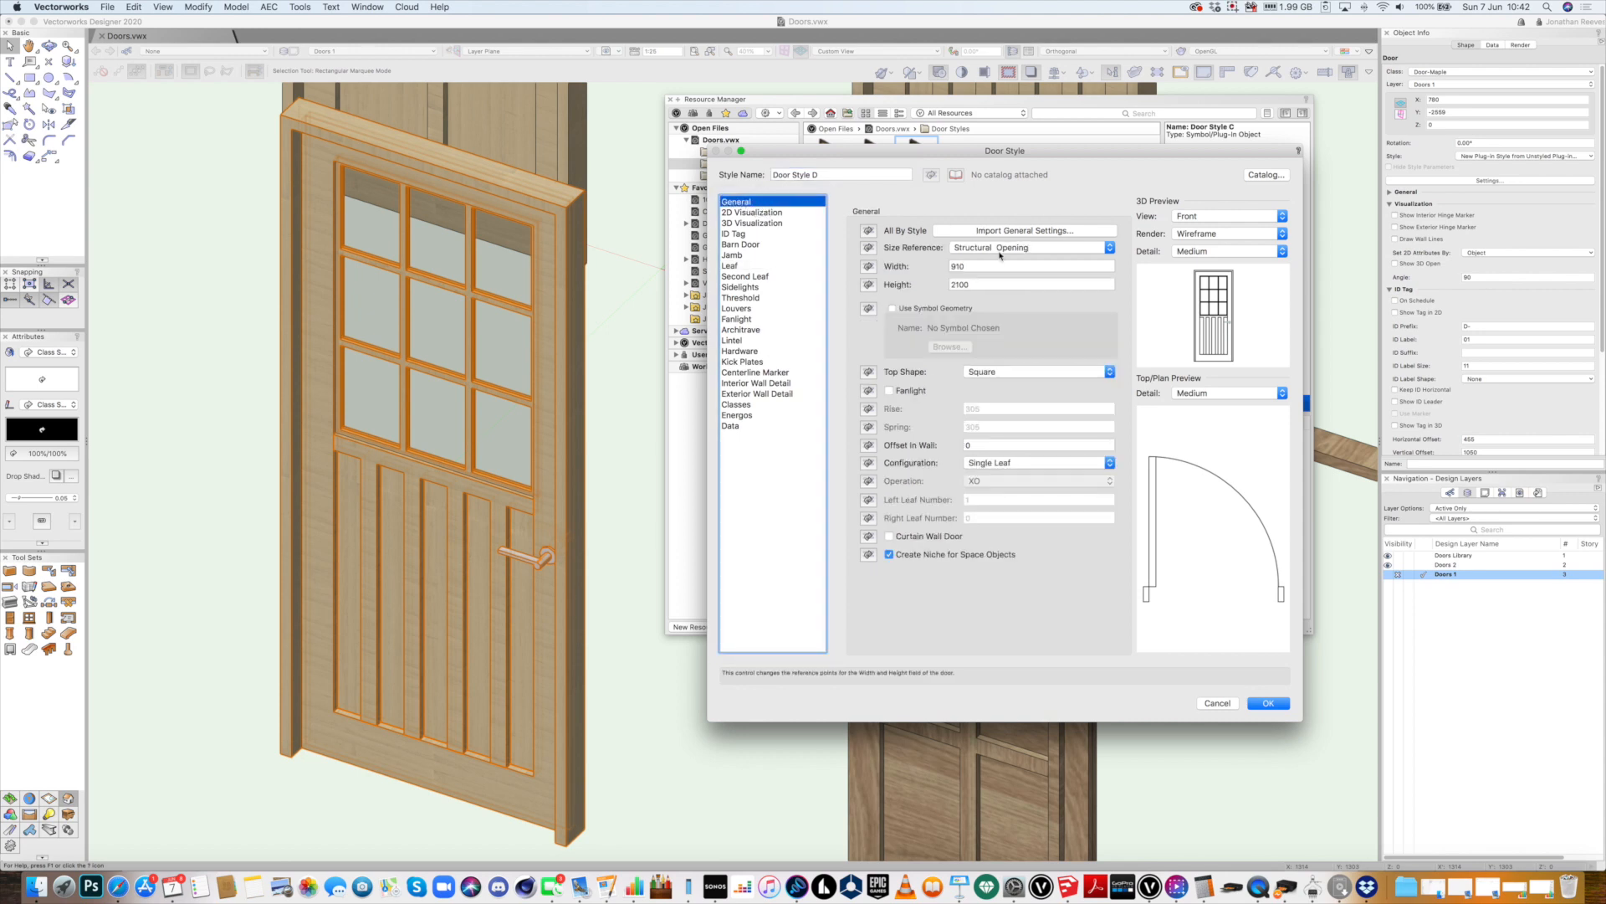
{"action": "left_click", "coordinate": [869, 266]}
{"action": "left_click", "coordinate": [1270, 705]}
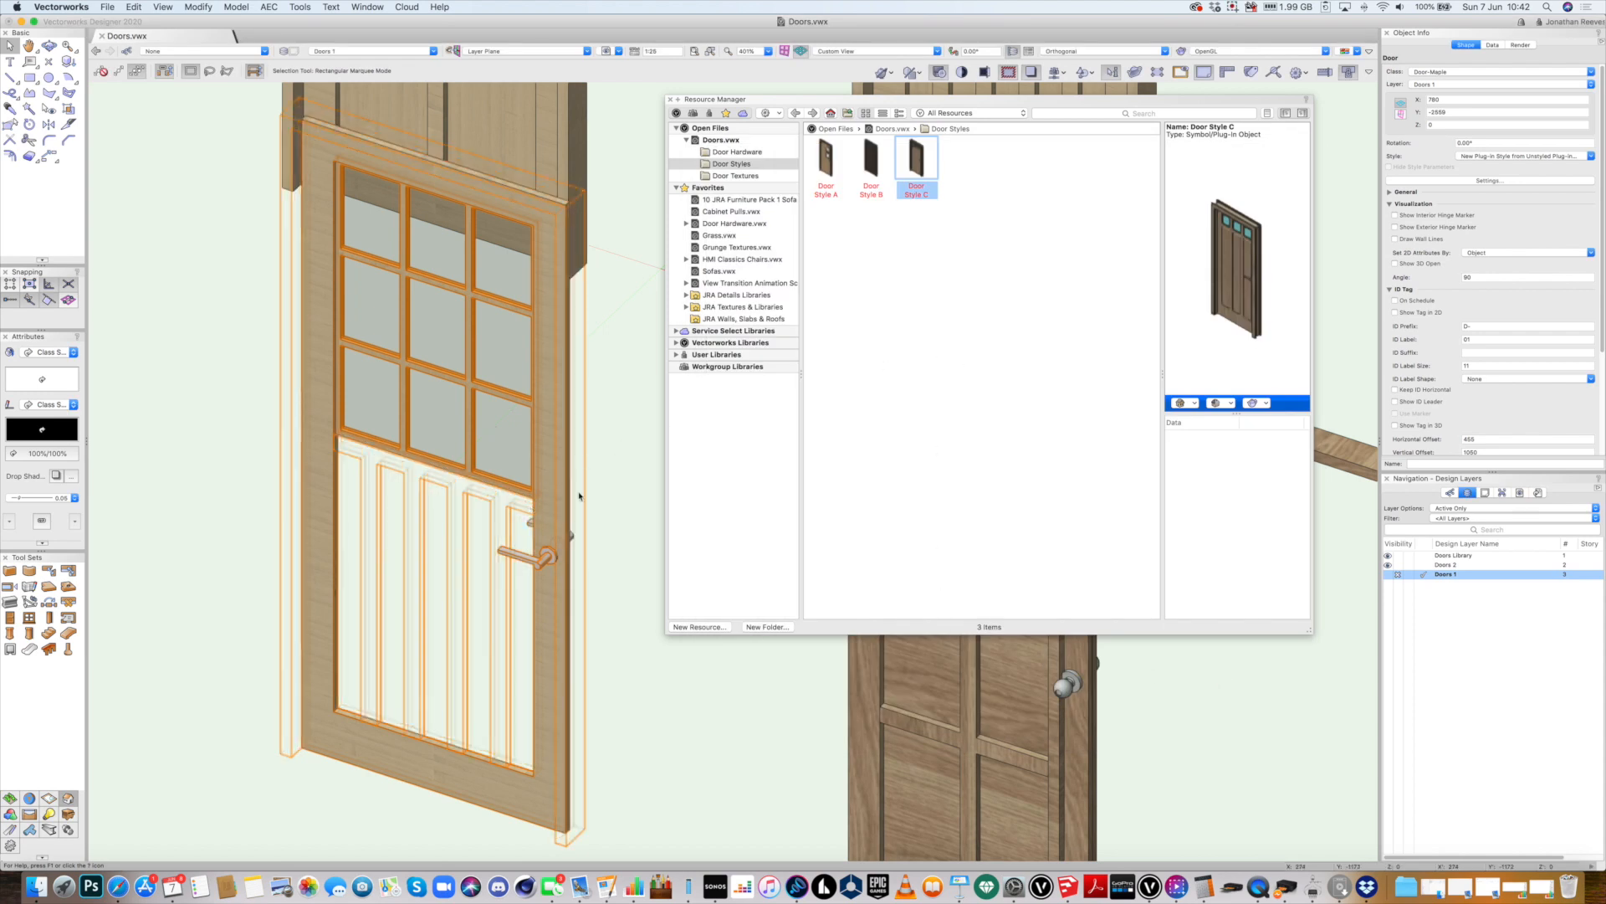
Place a copy of the Door Style D door in the clear space in front of the others and set its width to 1600
{"action": "scroll", "coordinate": [610, 496], "scroll_direction": "down", "scroll_amount": 8}
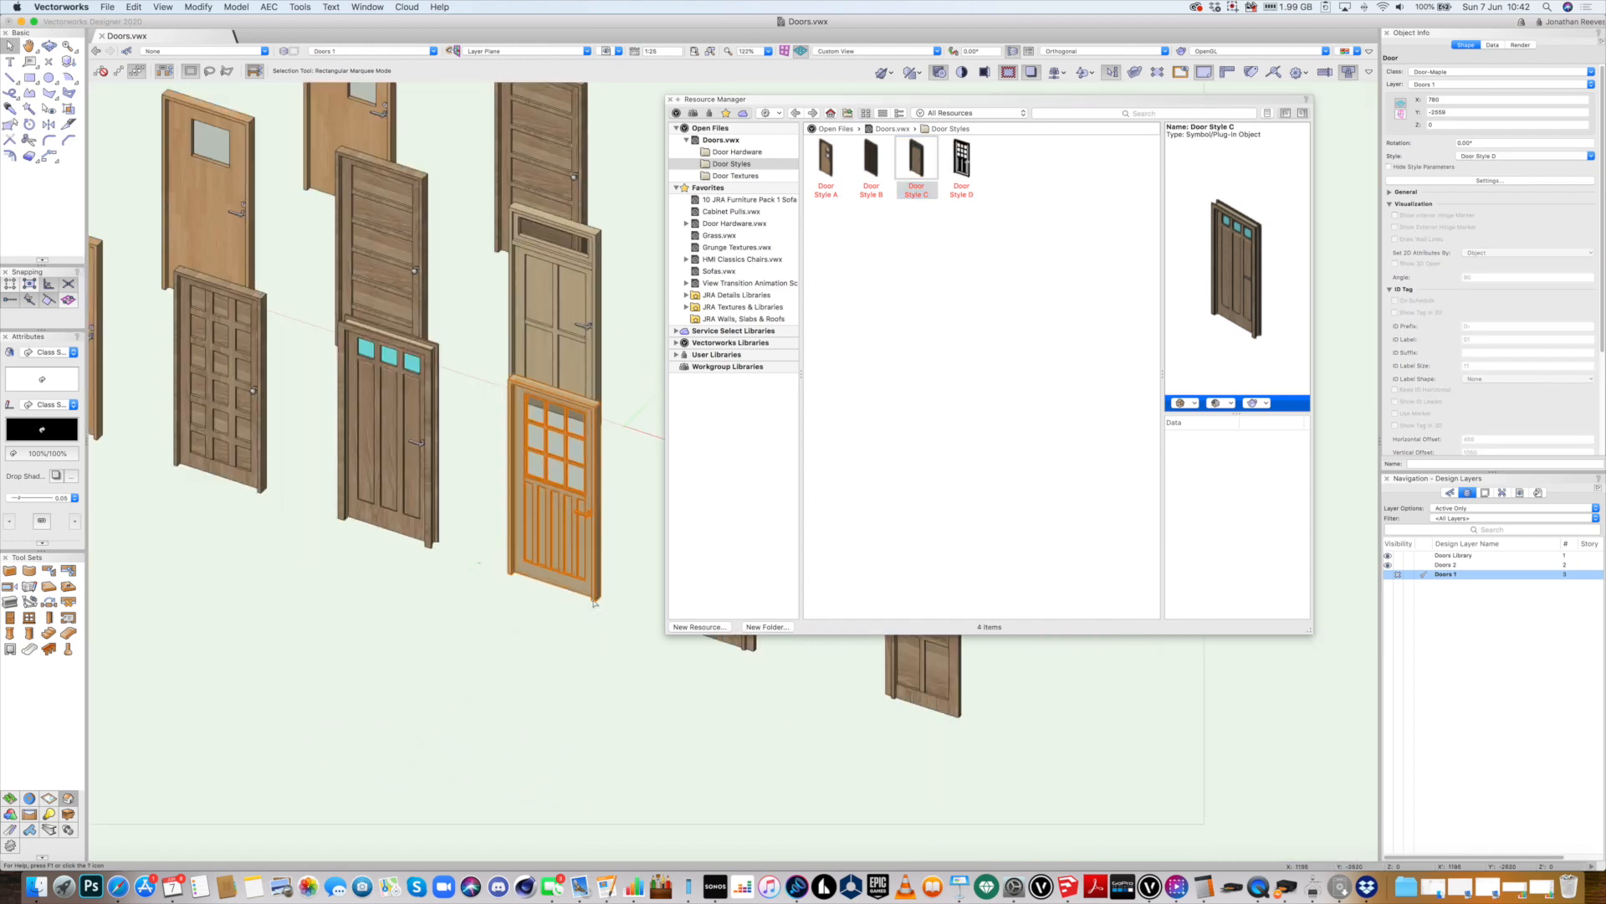
{"action": "left_click_drag", "start_coordinate": [594, 603], "coordinate": [491, 745]}
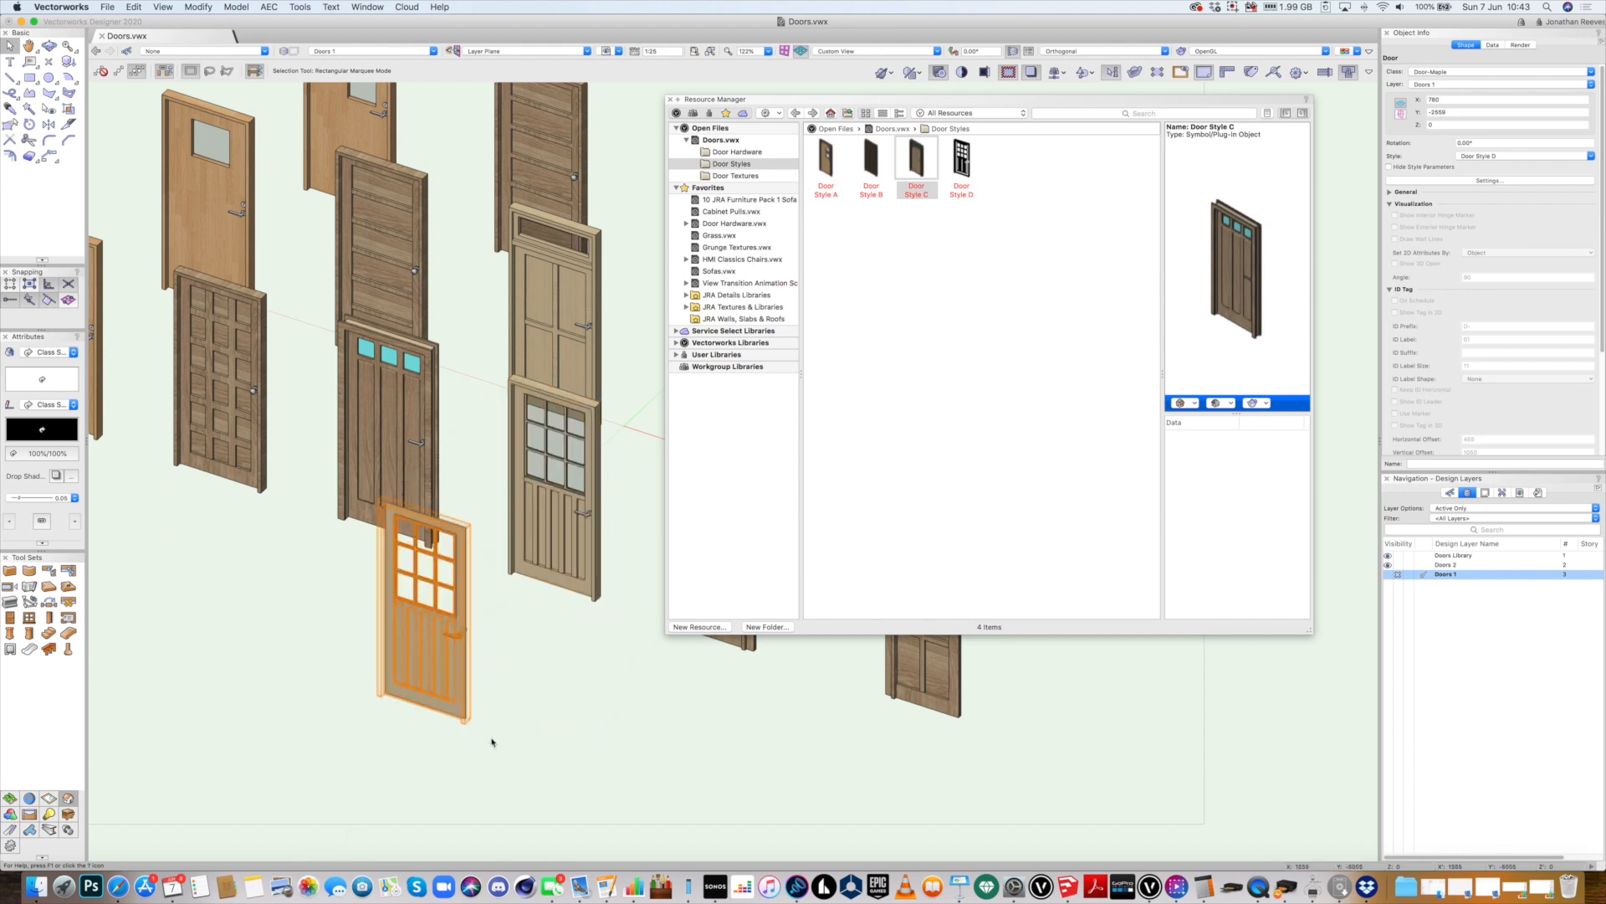
{"action": "left_click", "coordinate": [1390, 193]}
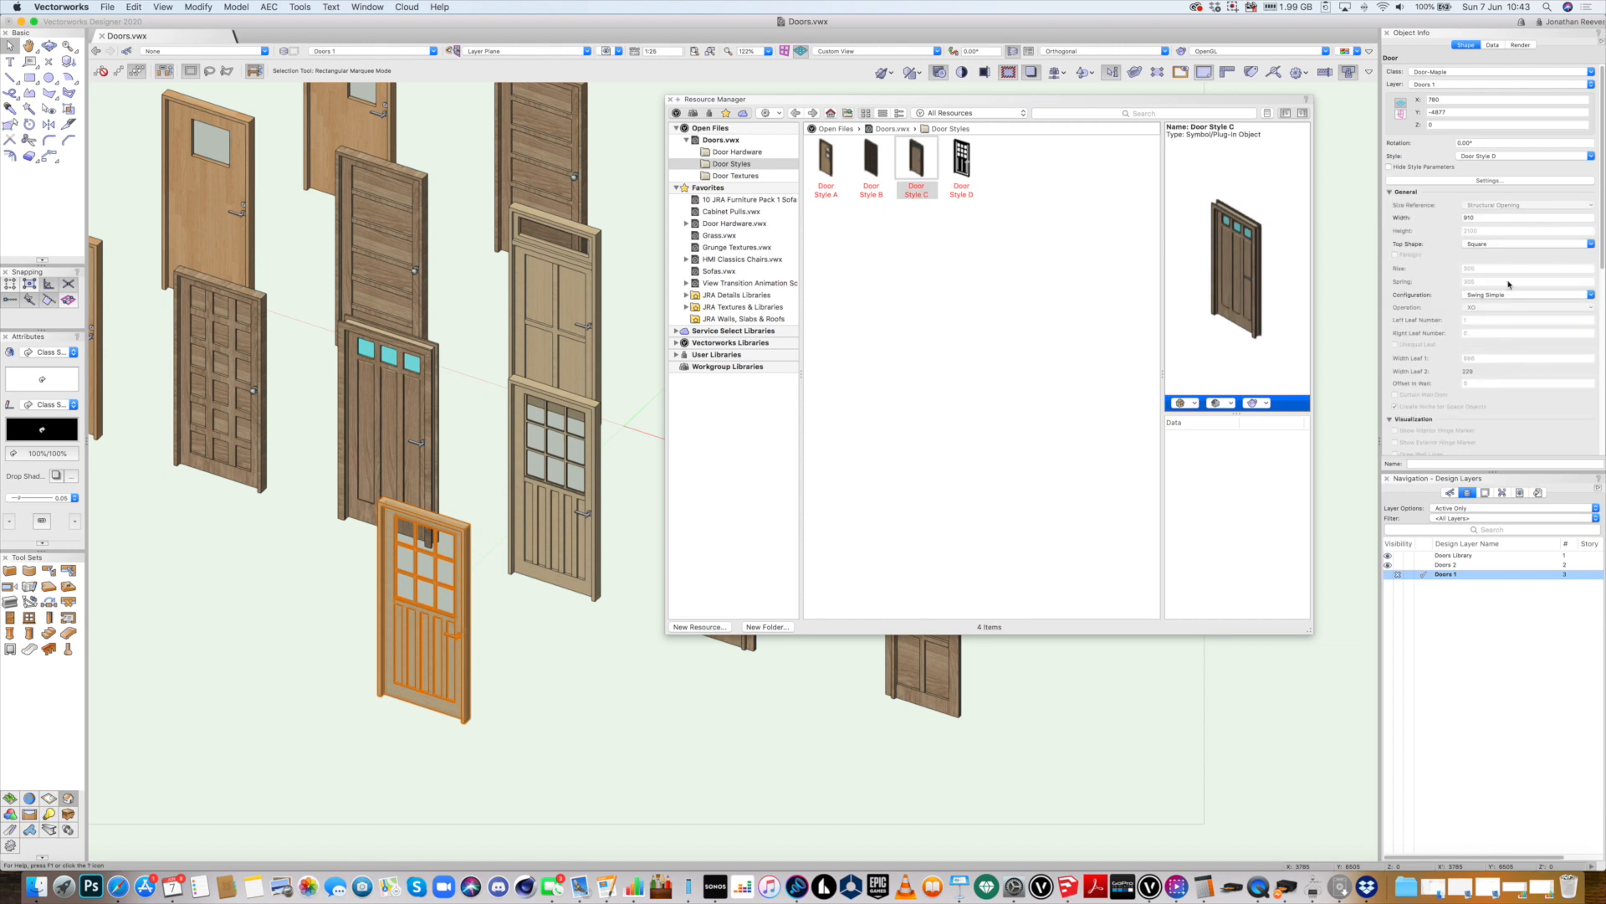
{"action": "left_click", "coordinate": [1474, 217]}
{"action": "type", "text": "1"}
{"action": "key", "text": "Return"}
Set the 1600-wide Door Style D door's configuration to Swing Bi-part
{"action": "left_click", "coordinate": [1529, 297]}
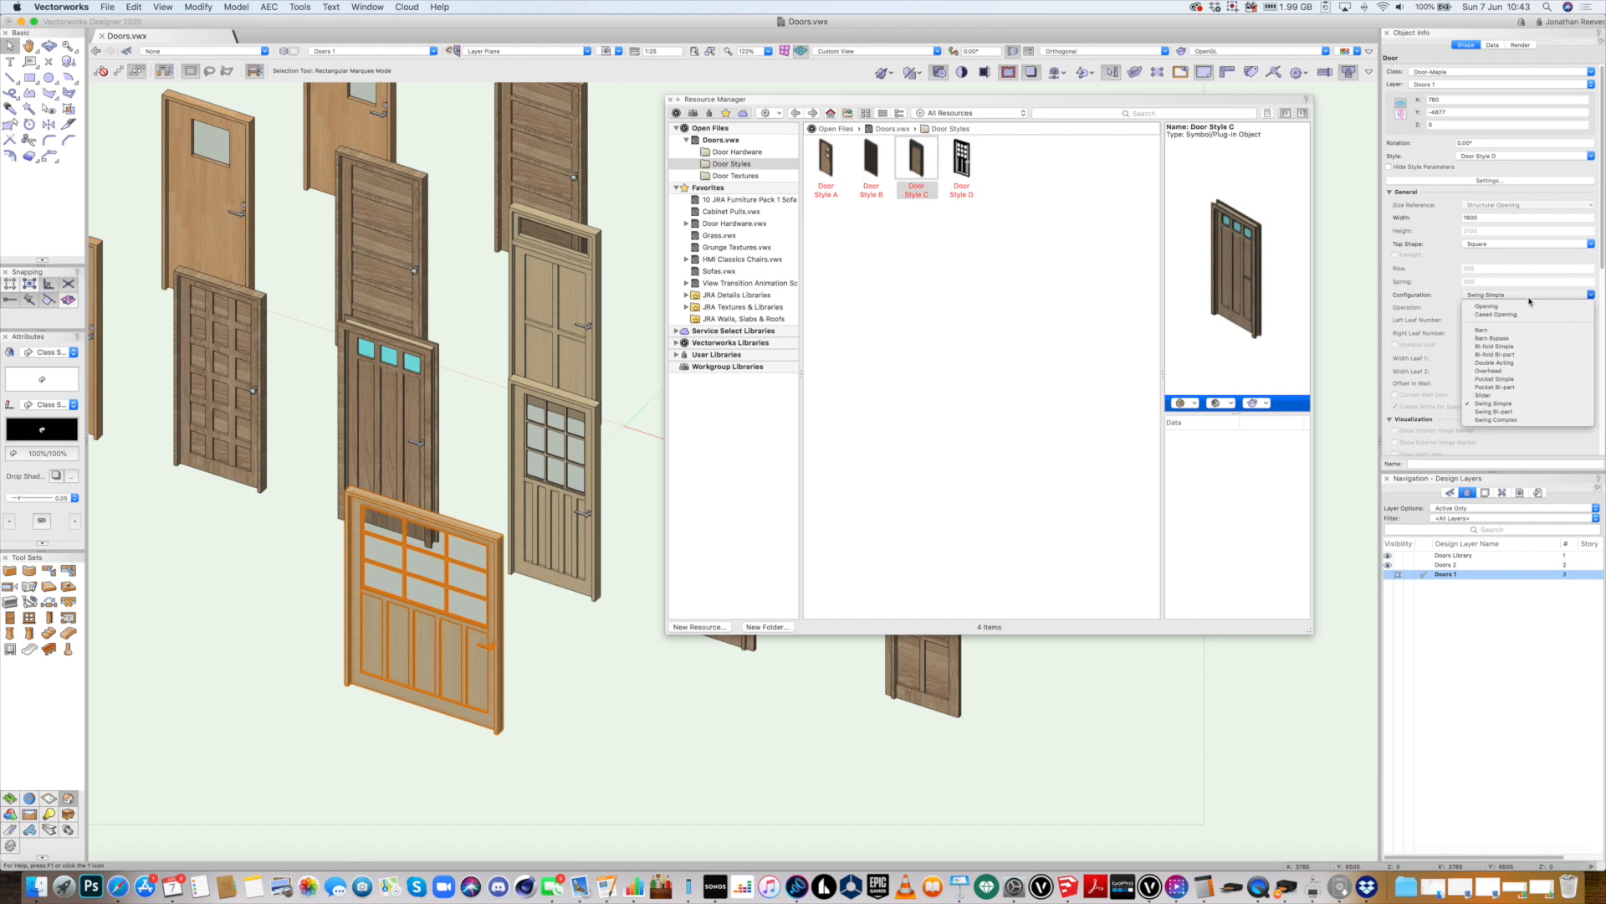
{"action": "left_click", "coordinate": [1503, 412]}
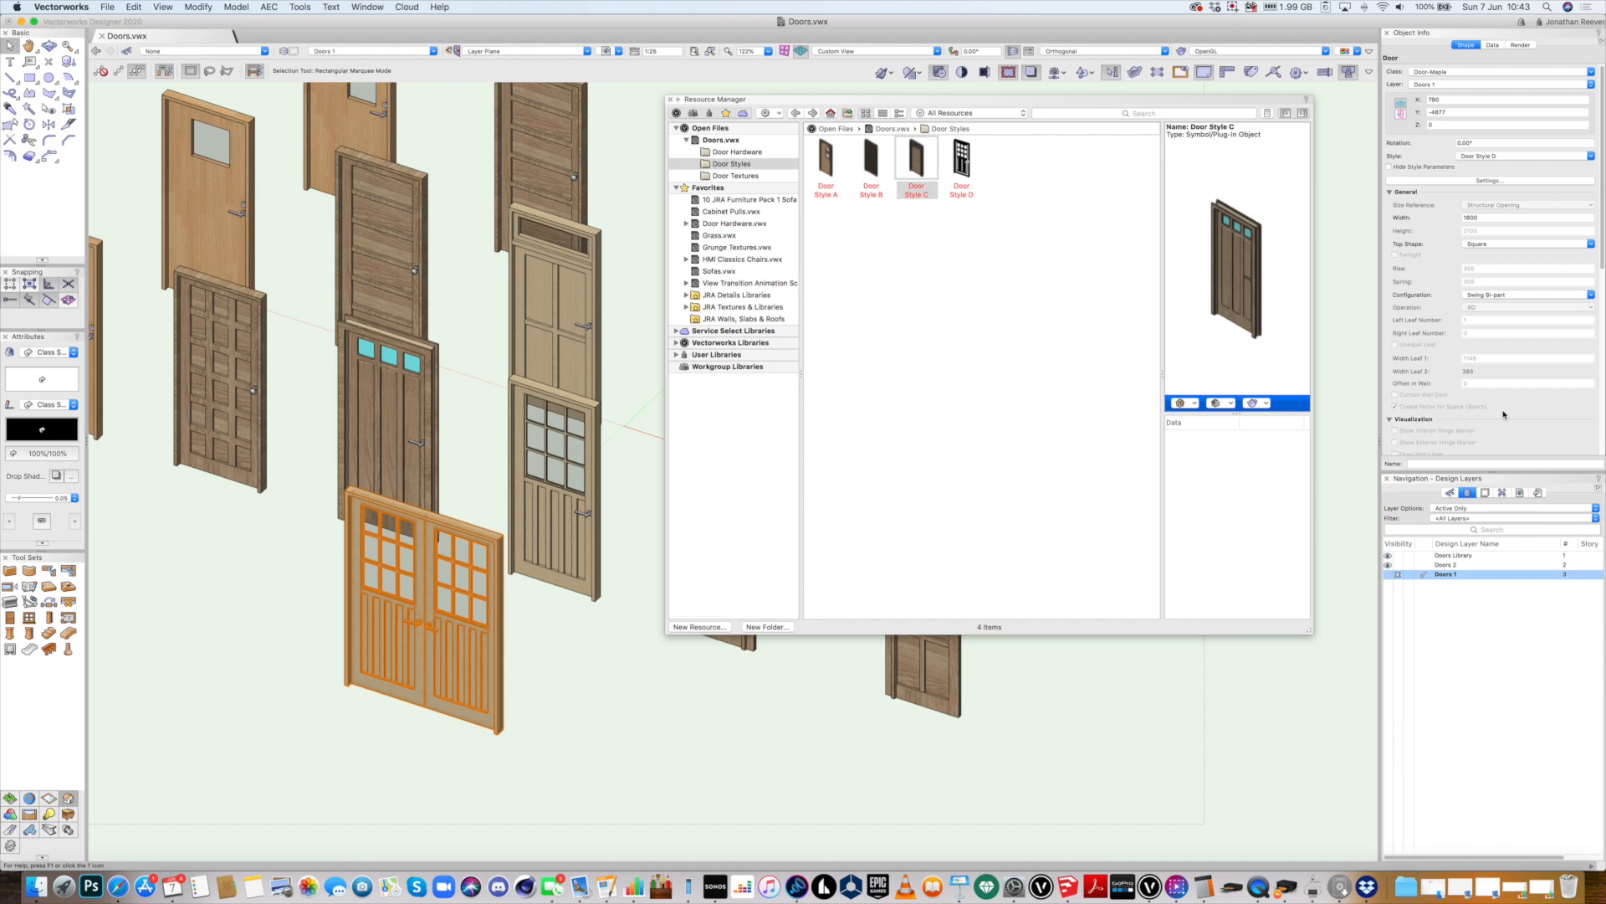
{"action": "scroll", "coordinate": [1479, 262], "scroll_direction": "down", "scroll_amount": 5}
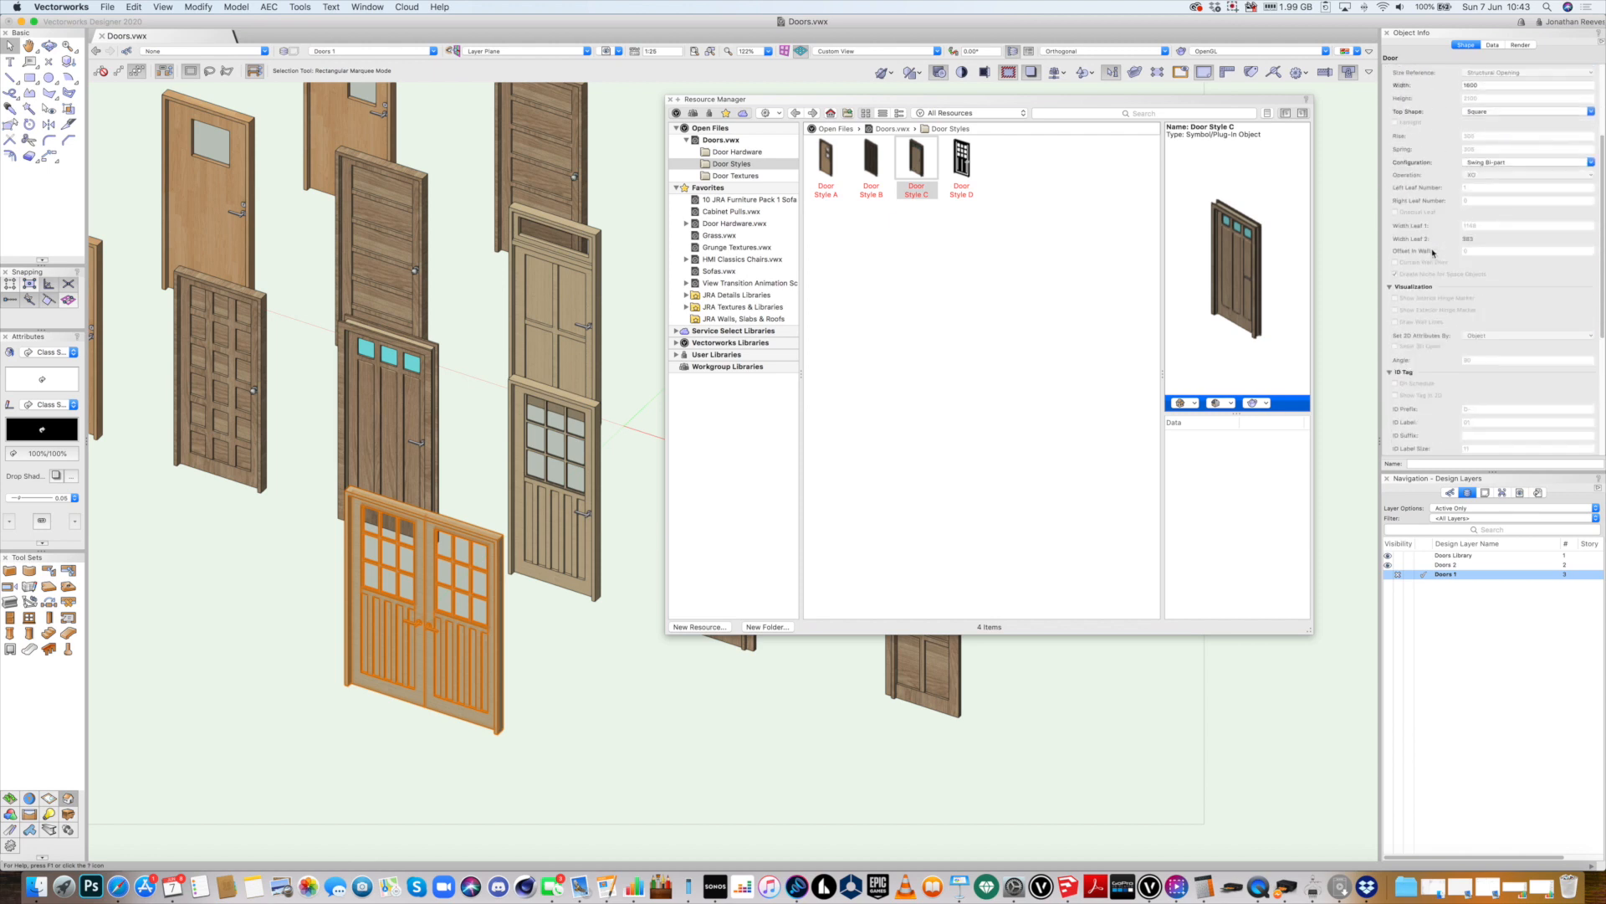
{"action": "scroll", "coordinate": [1406, 265], "scroll_direction": "up", "scroll_amount": 5}
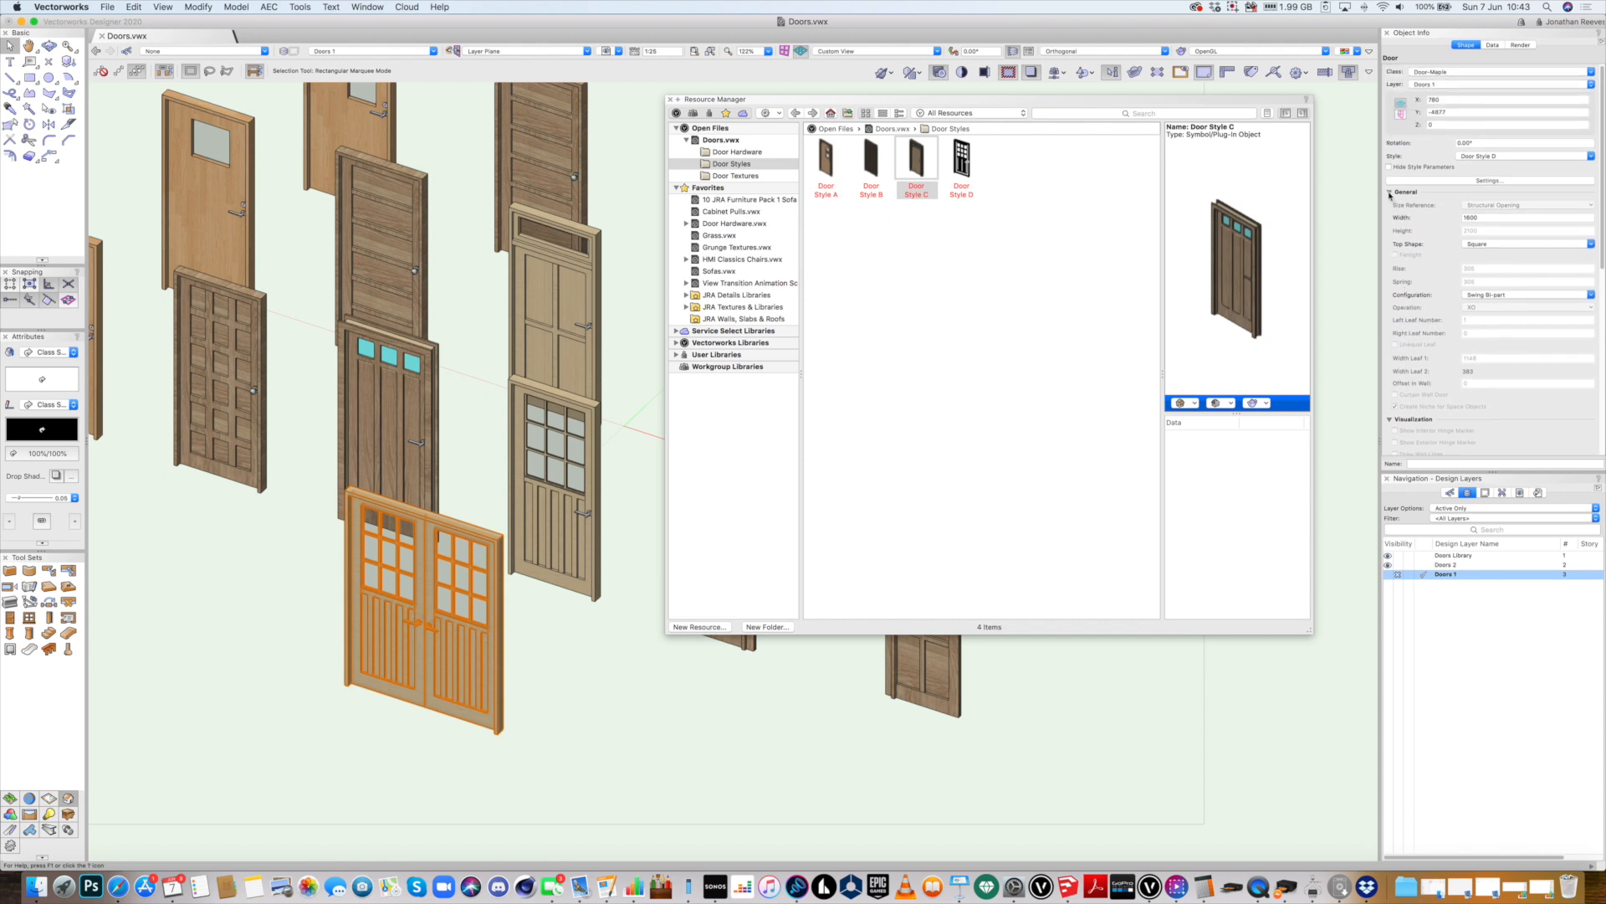
Collapse all of the door's parameter groups, from General down to Energos
{"action": "left_click", "coordinate": [1390, 193]}
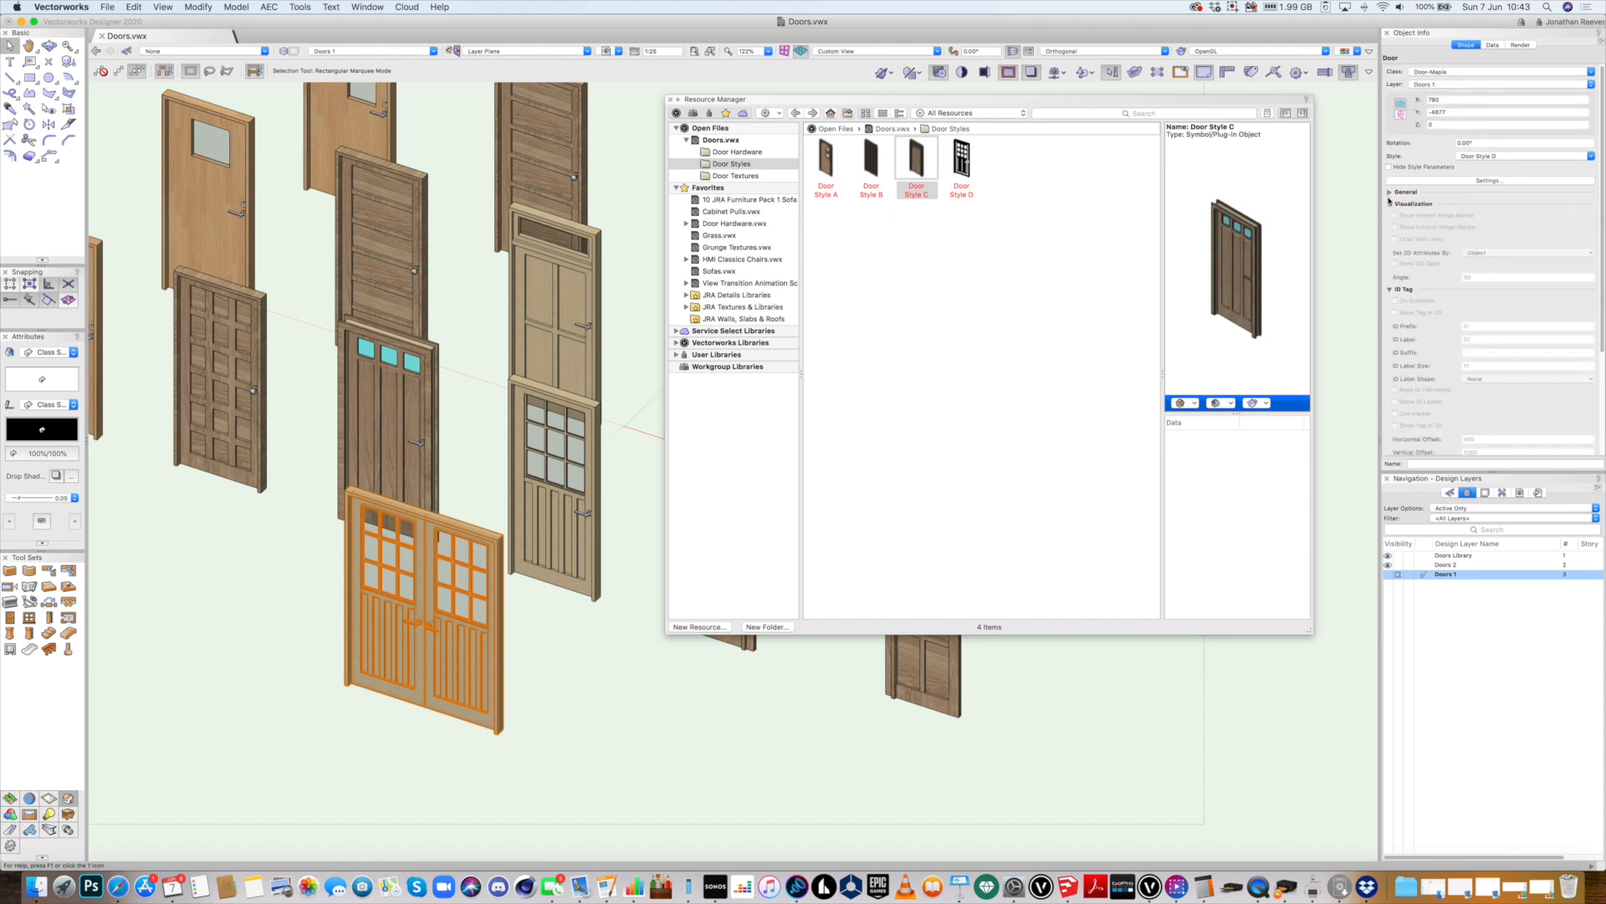
{"action": "left_click", "coordinate": [1390, 193]}
{"action": "left_click", "coordinate": [1390, 192]}
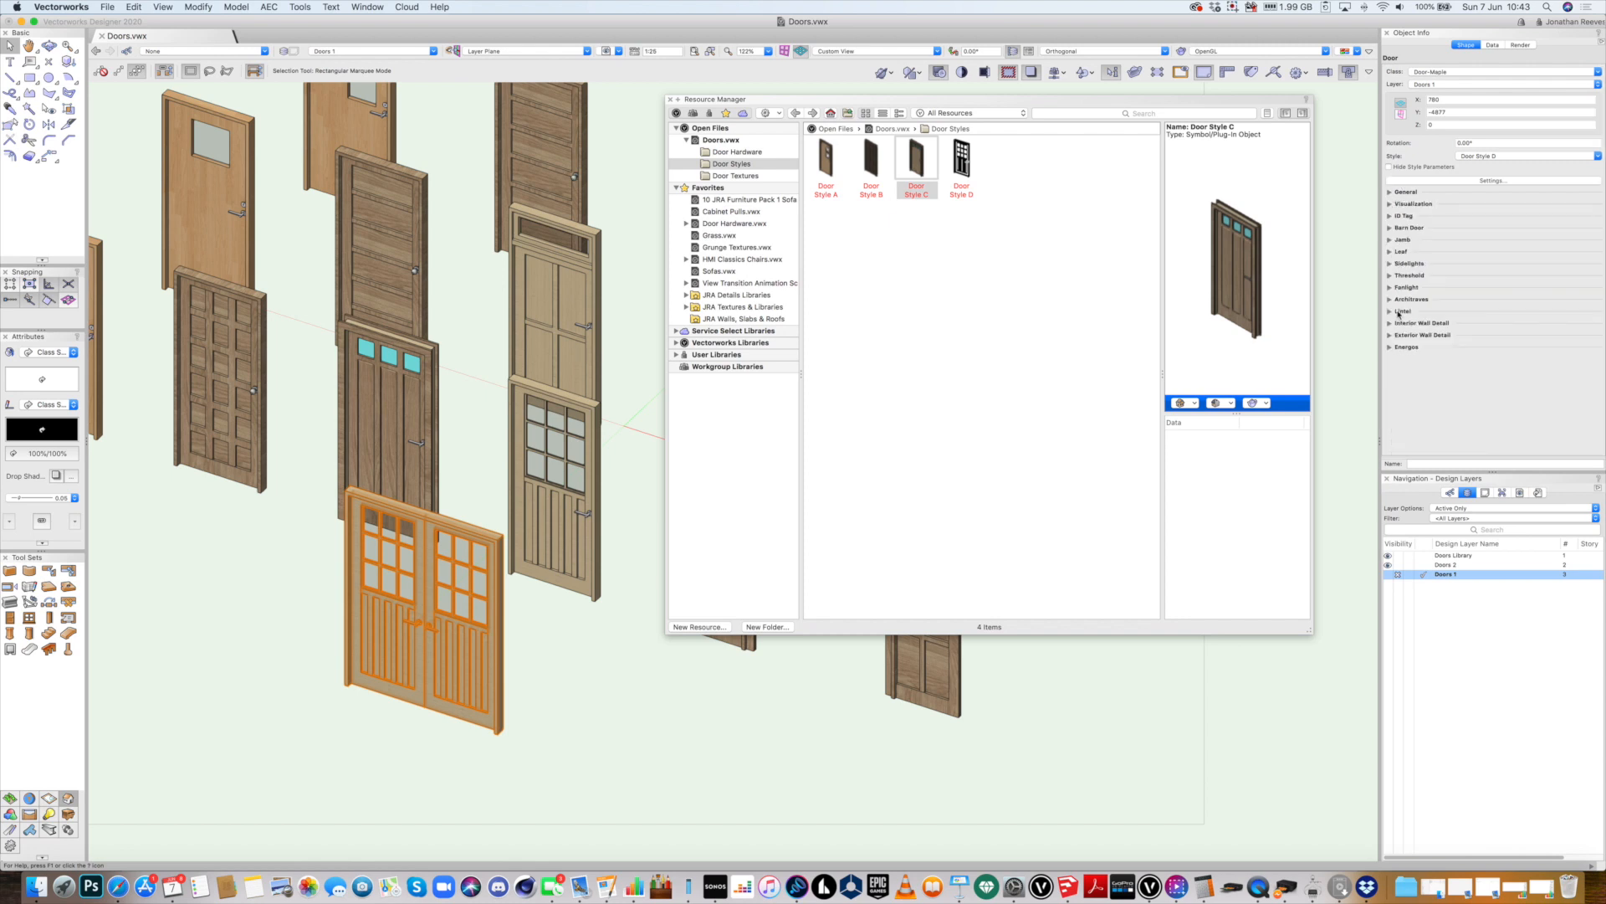
{"action": "left_click", "coordinate": [1389, 193]}
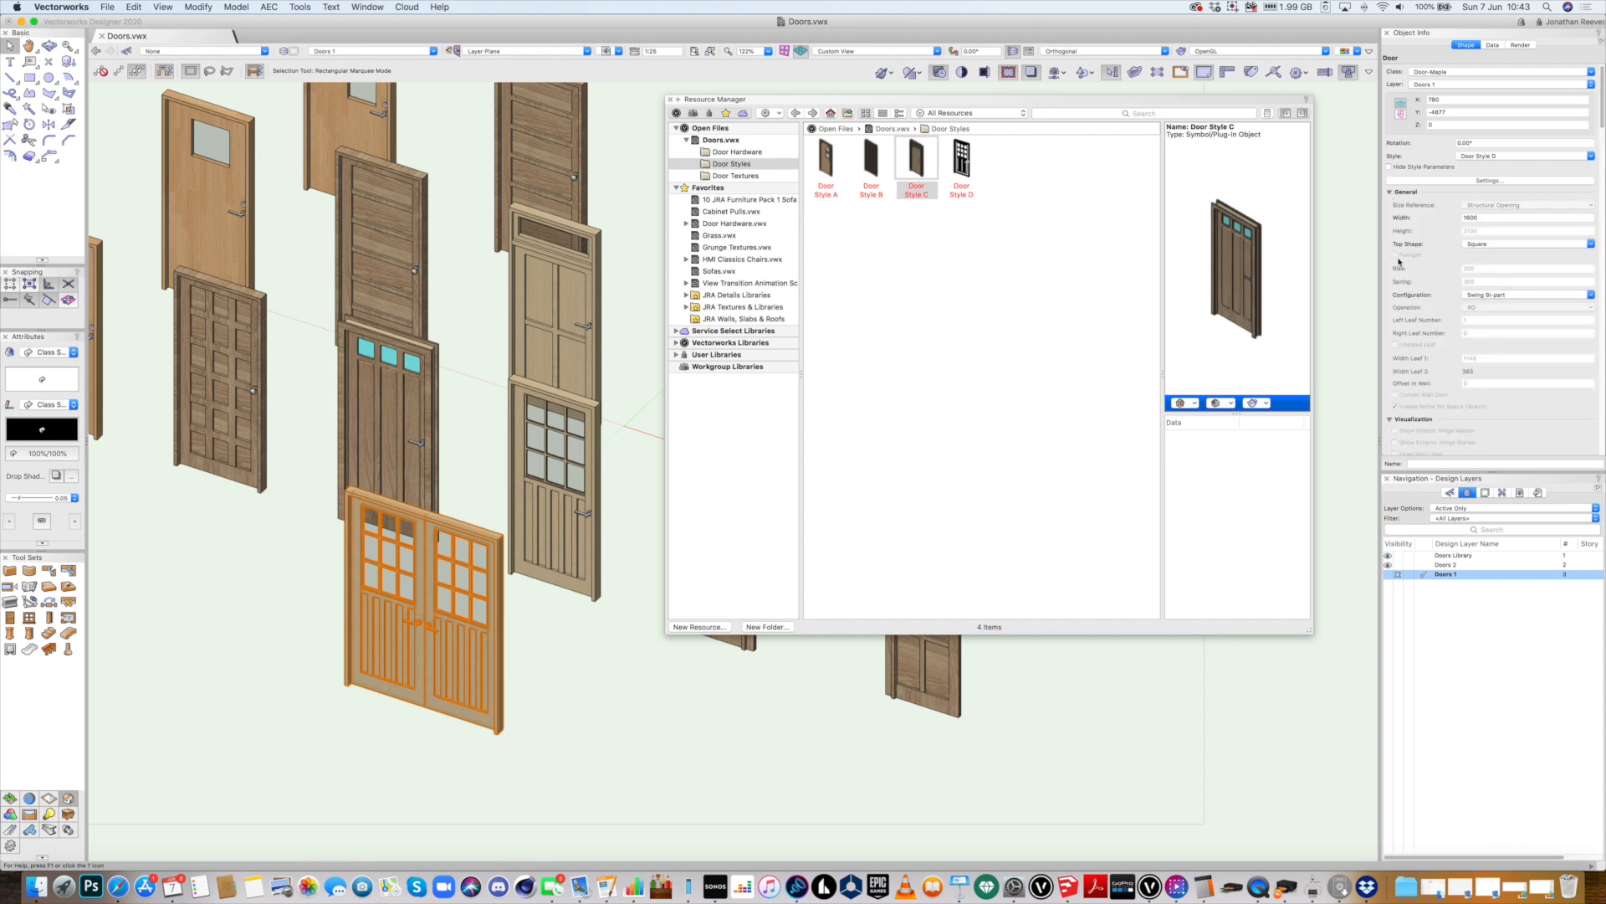
{"action": "scroll", "coordinate": [1411, 322], "scroll_direction": "down", "scroll_amount": 2}
{"action": "left_click", "coordinate": [1390, 362]}
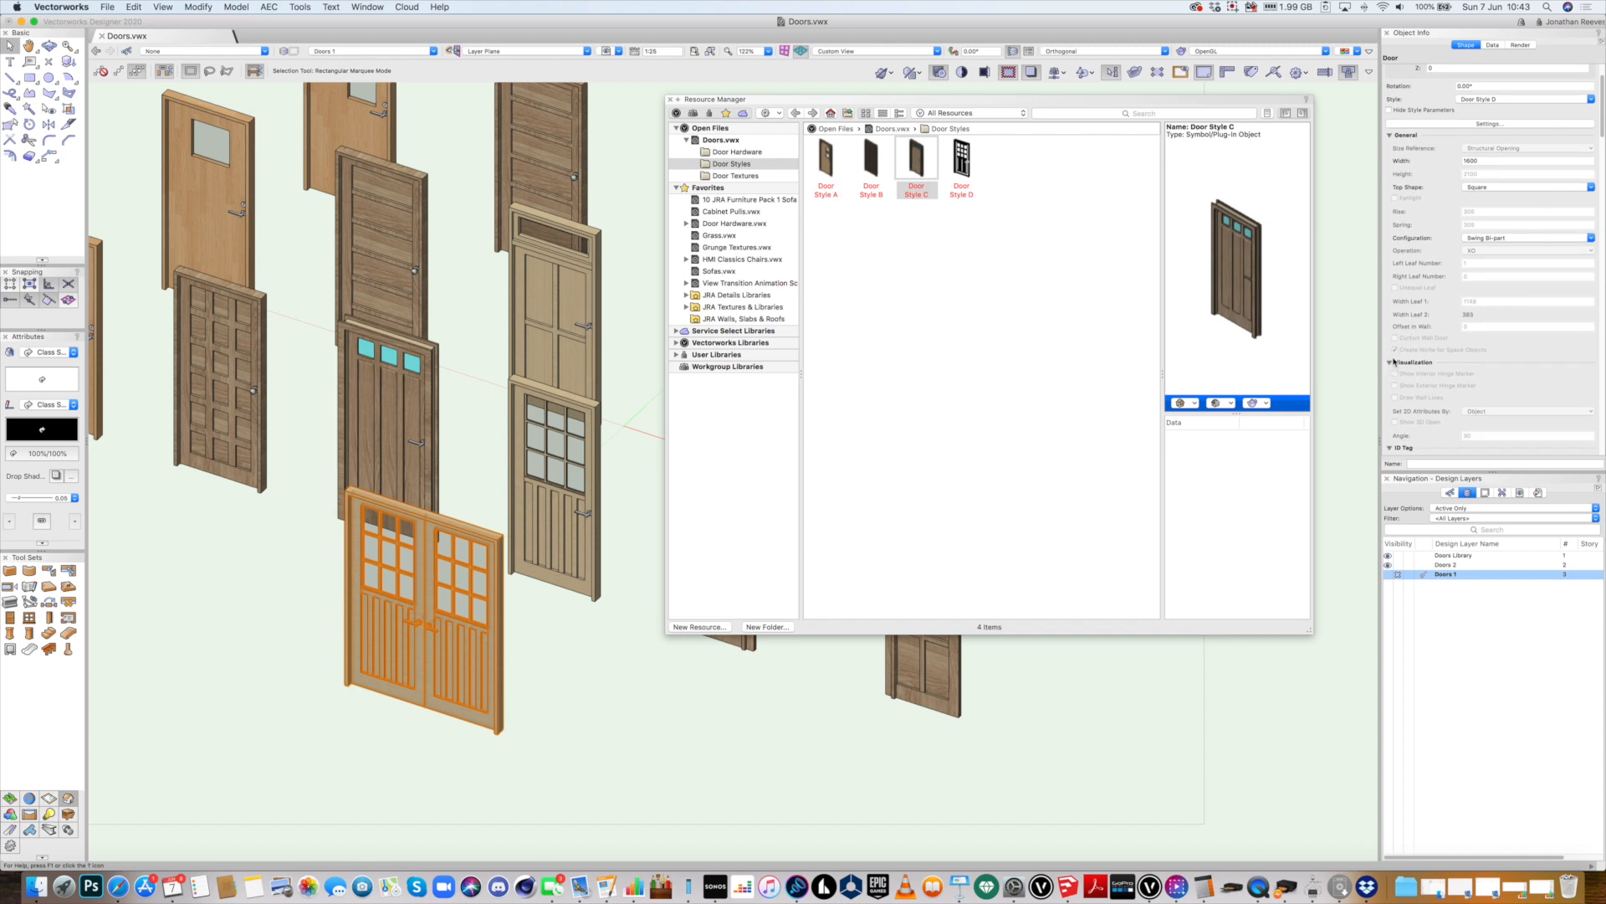
{"action": "left_click", "coordinate": [1391, 136]}
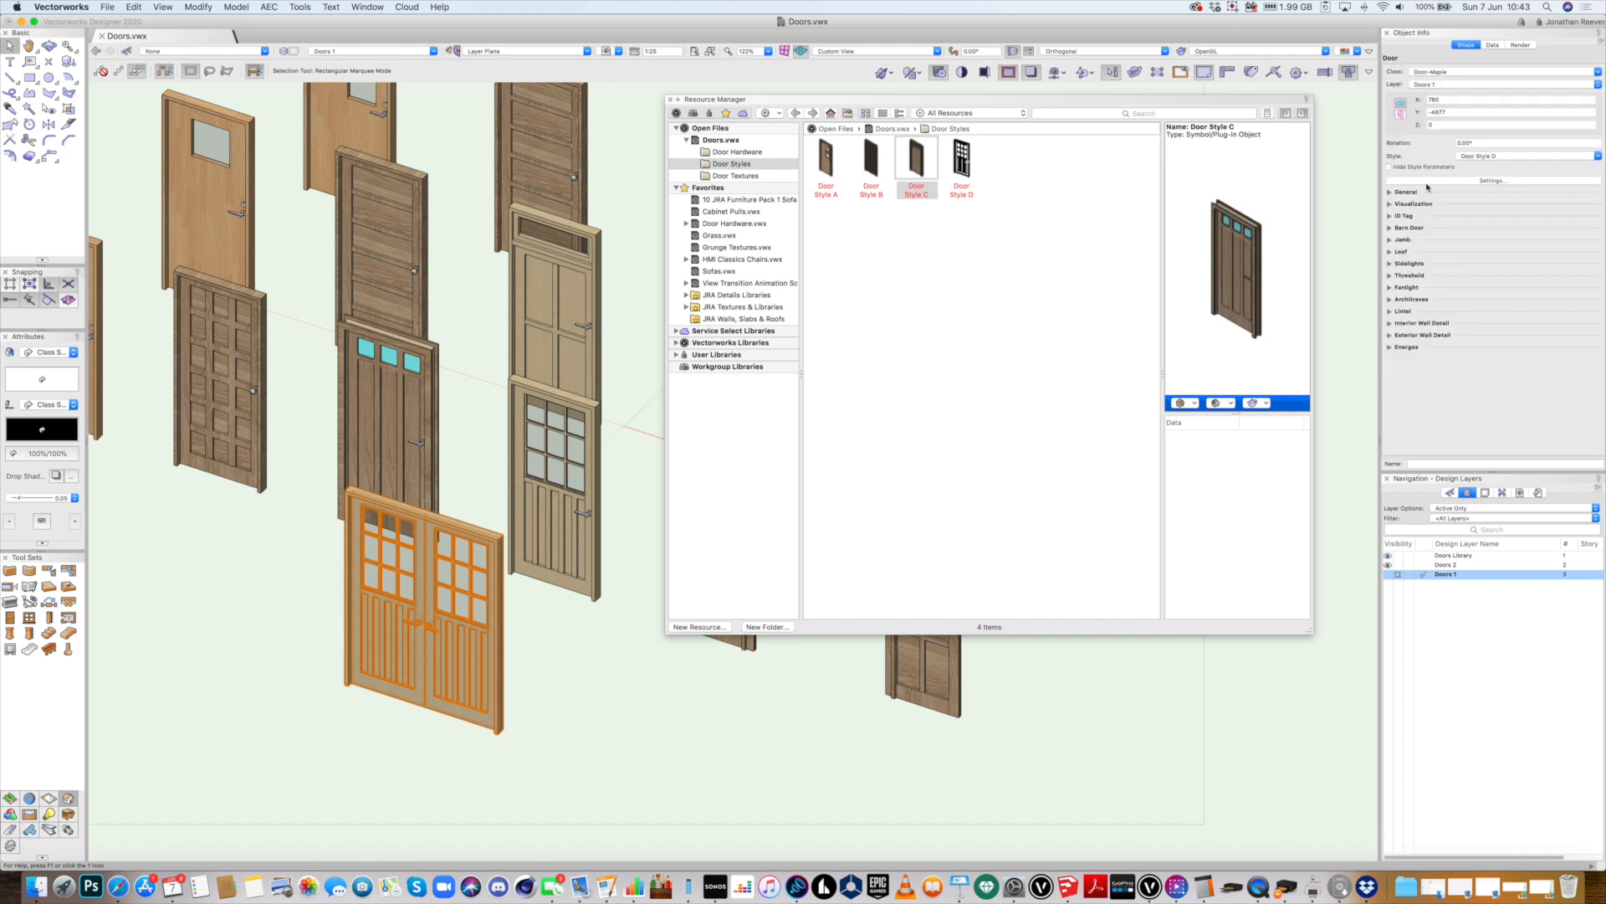
{"action": "left_click", "coordinate": [1390, 204]}
Try the Round and Sloped top shapes in the double door's settings, and apply Gable as its top shape
{"action": "left_click", "coordinate": [1474, 182]}
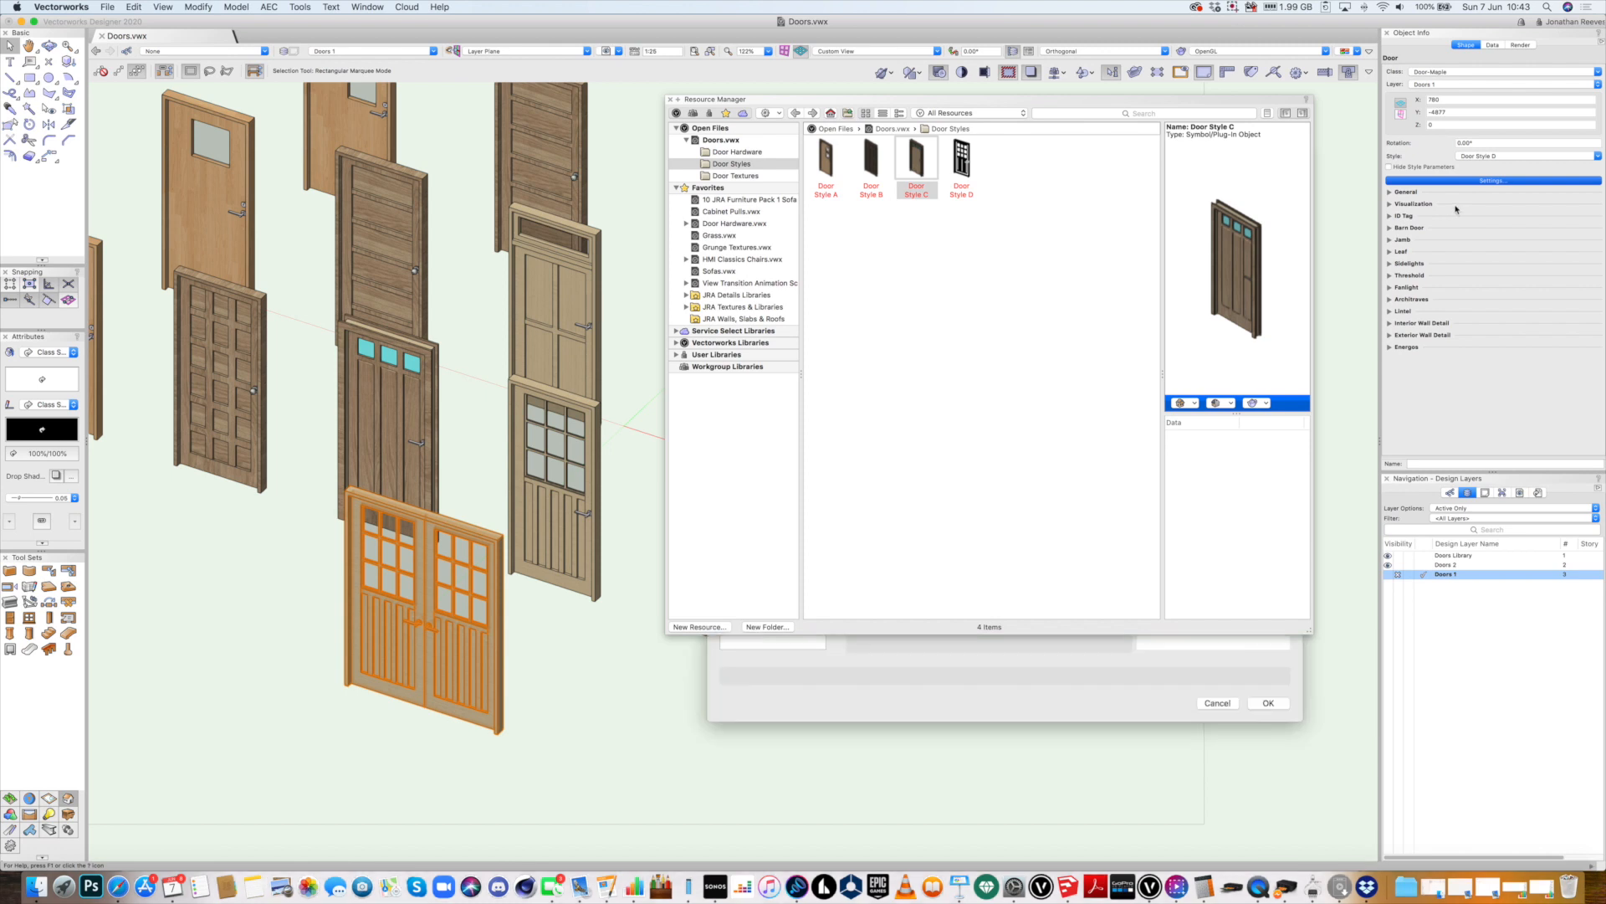
{"action": "left_click", "coordinate": [749, 203]}
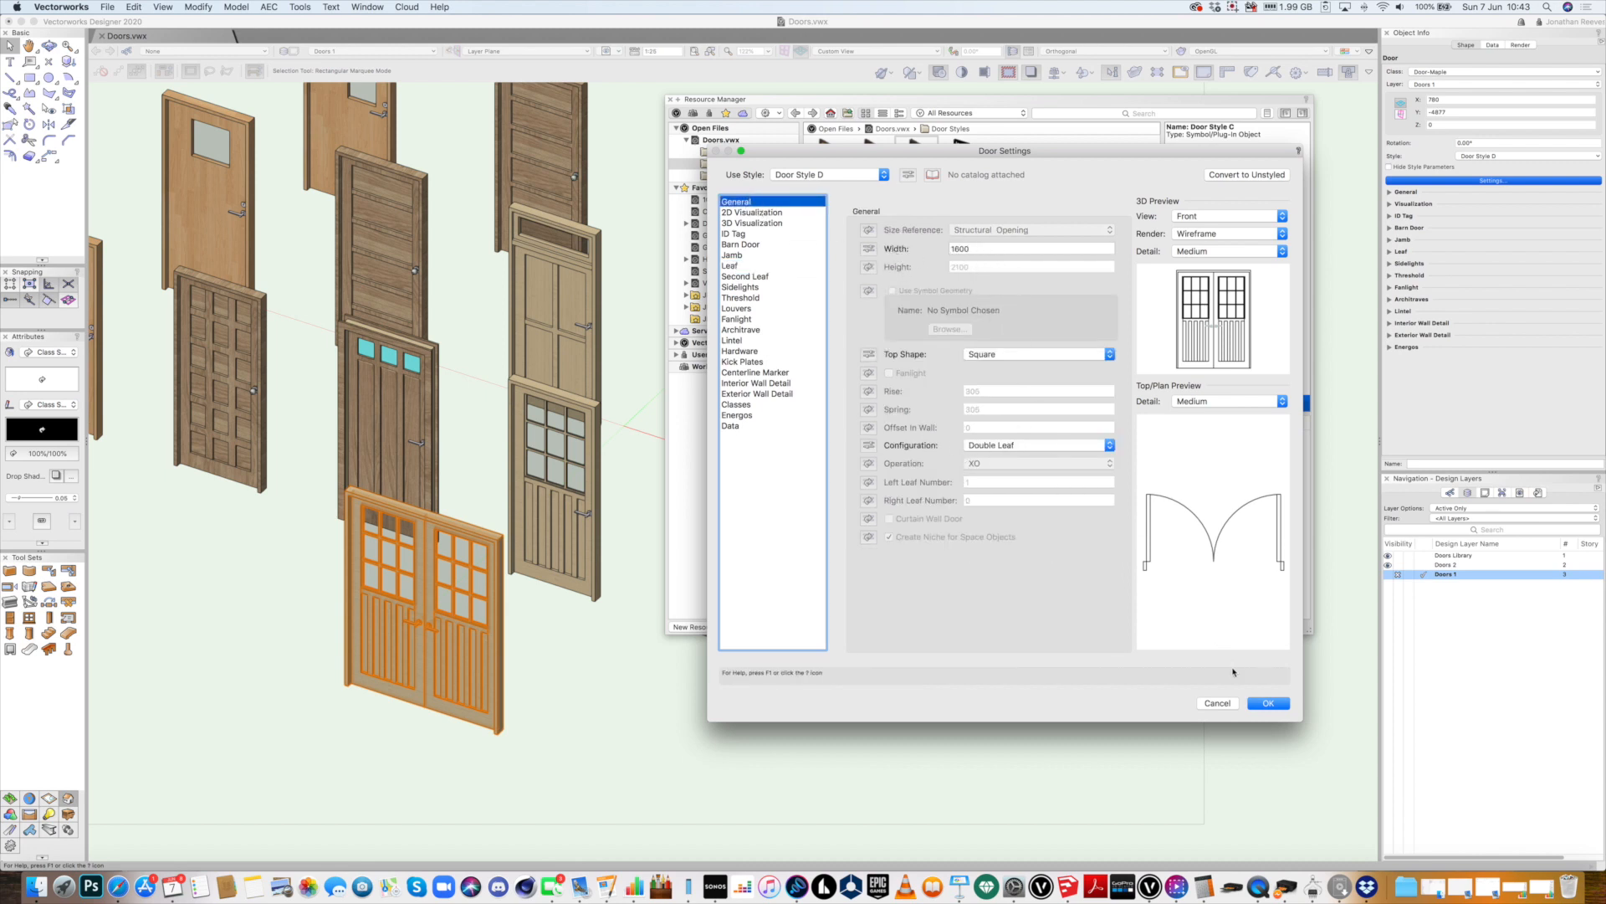
{"action": "left_click", "coordinate": [1024, 352]}
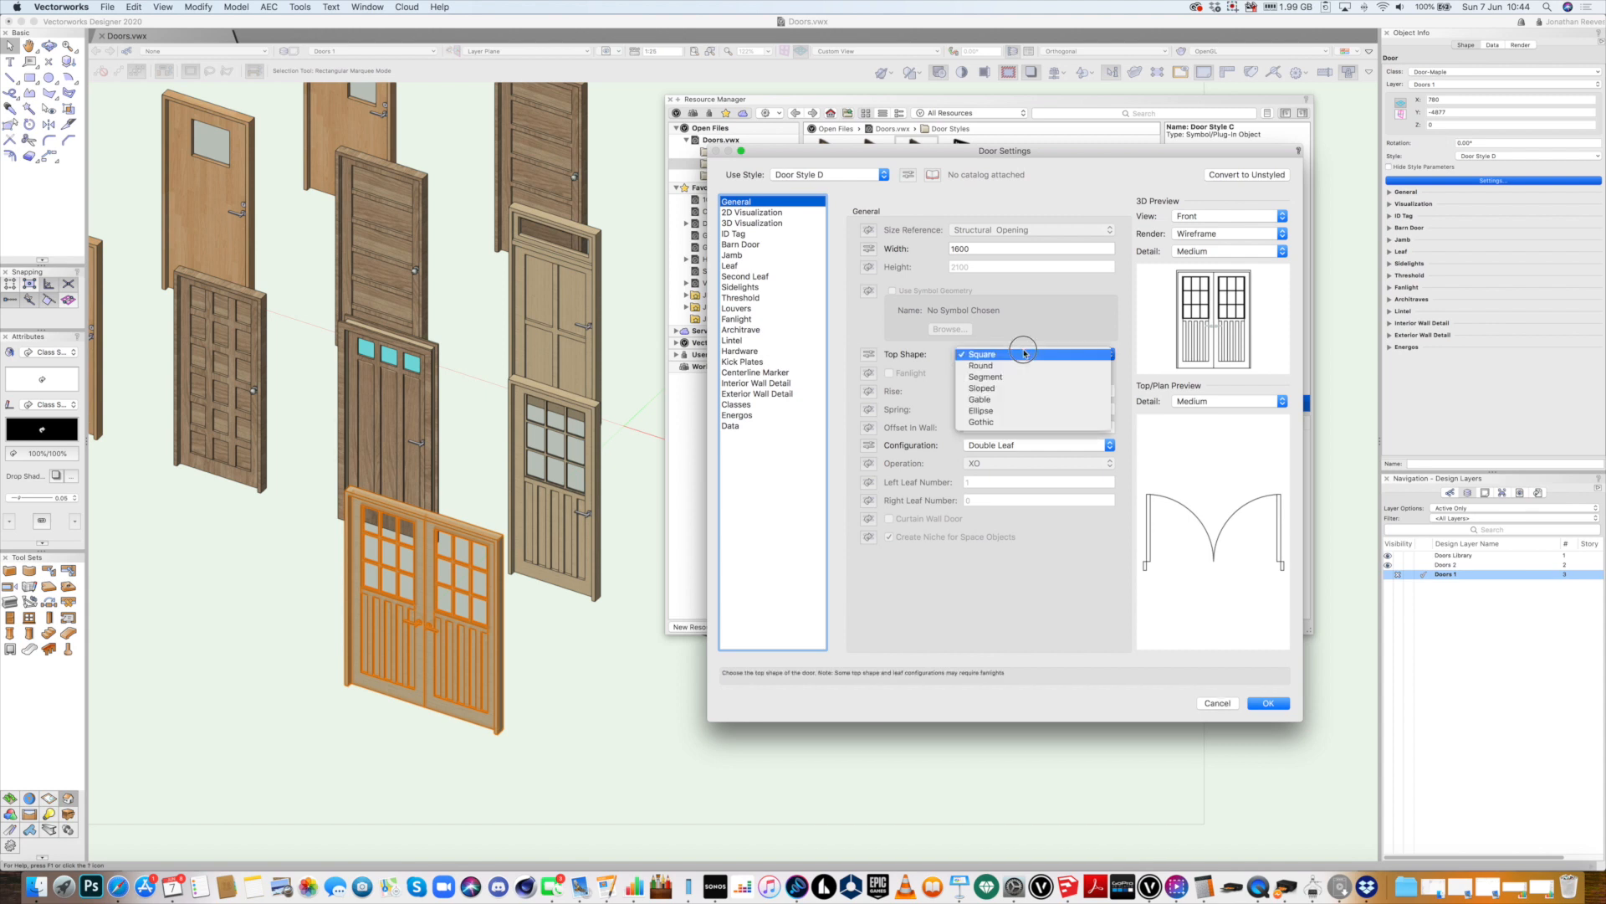
{"action": "left_click", "coordinate": [1024, 366]}
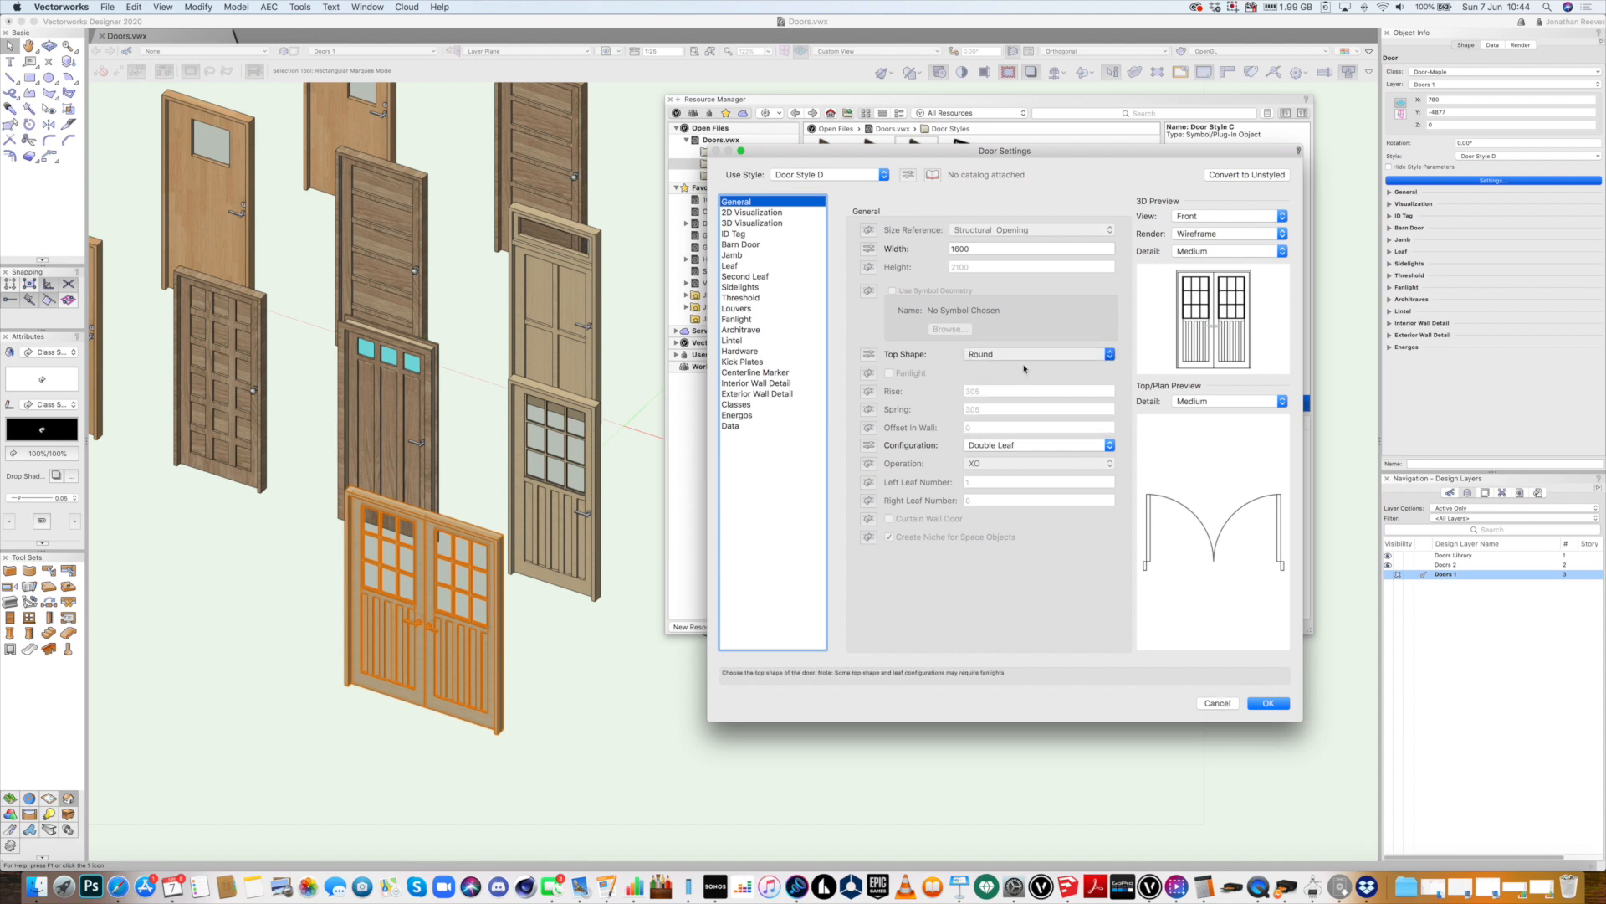
{"action": "left_click", "coordinate": [1020, 355]}
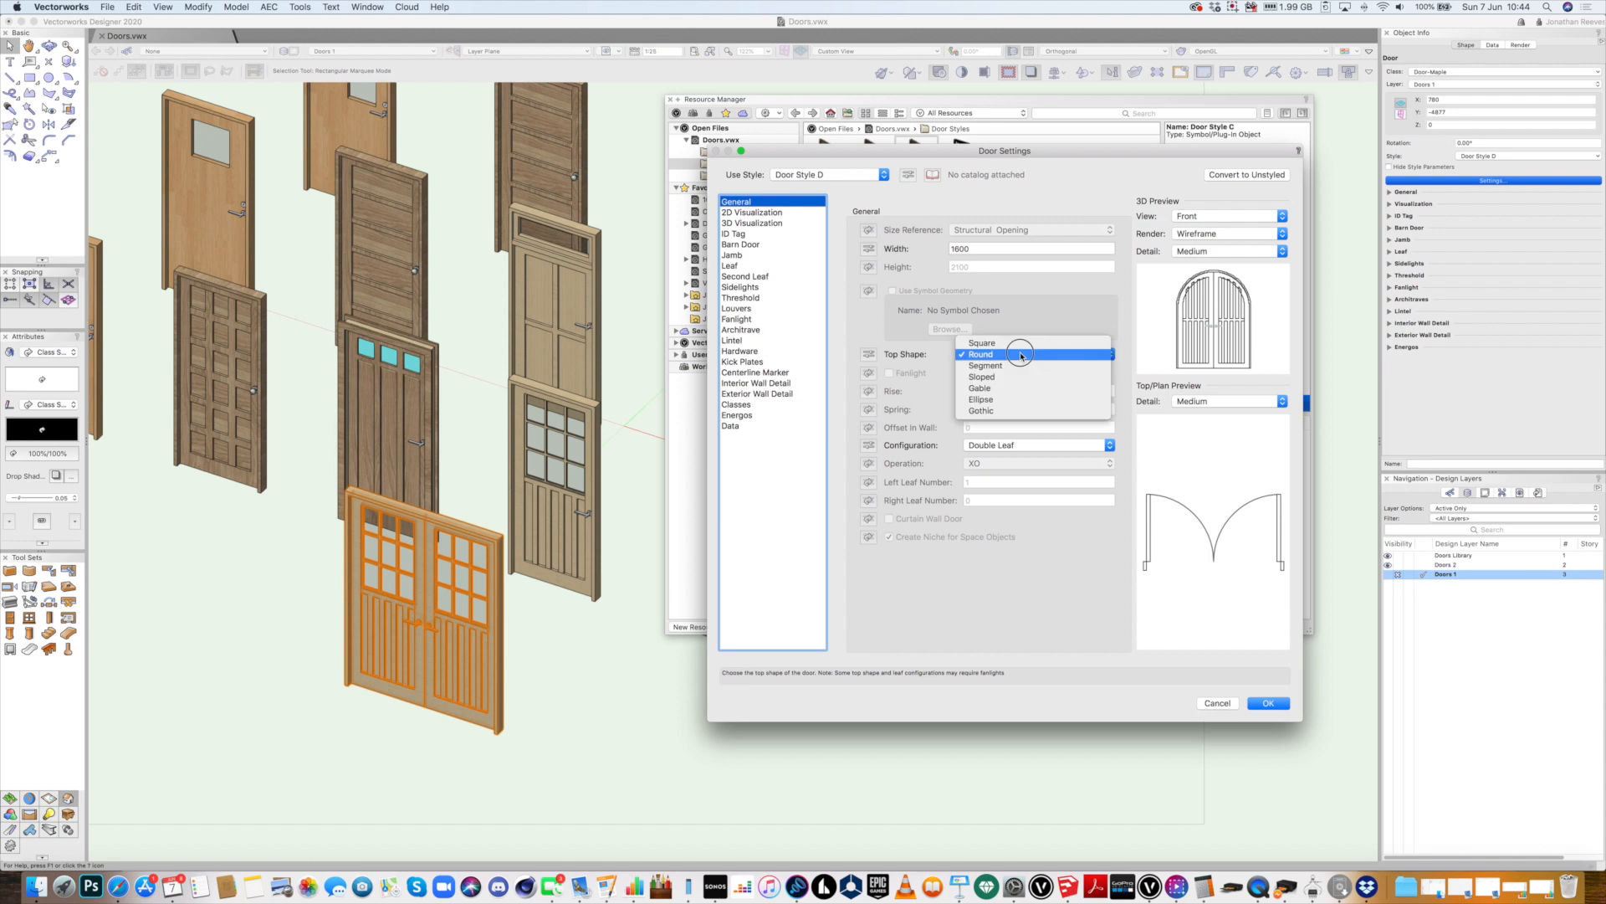
{"action": "left_click", "coordinate": [1017, 377]}
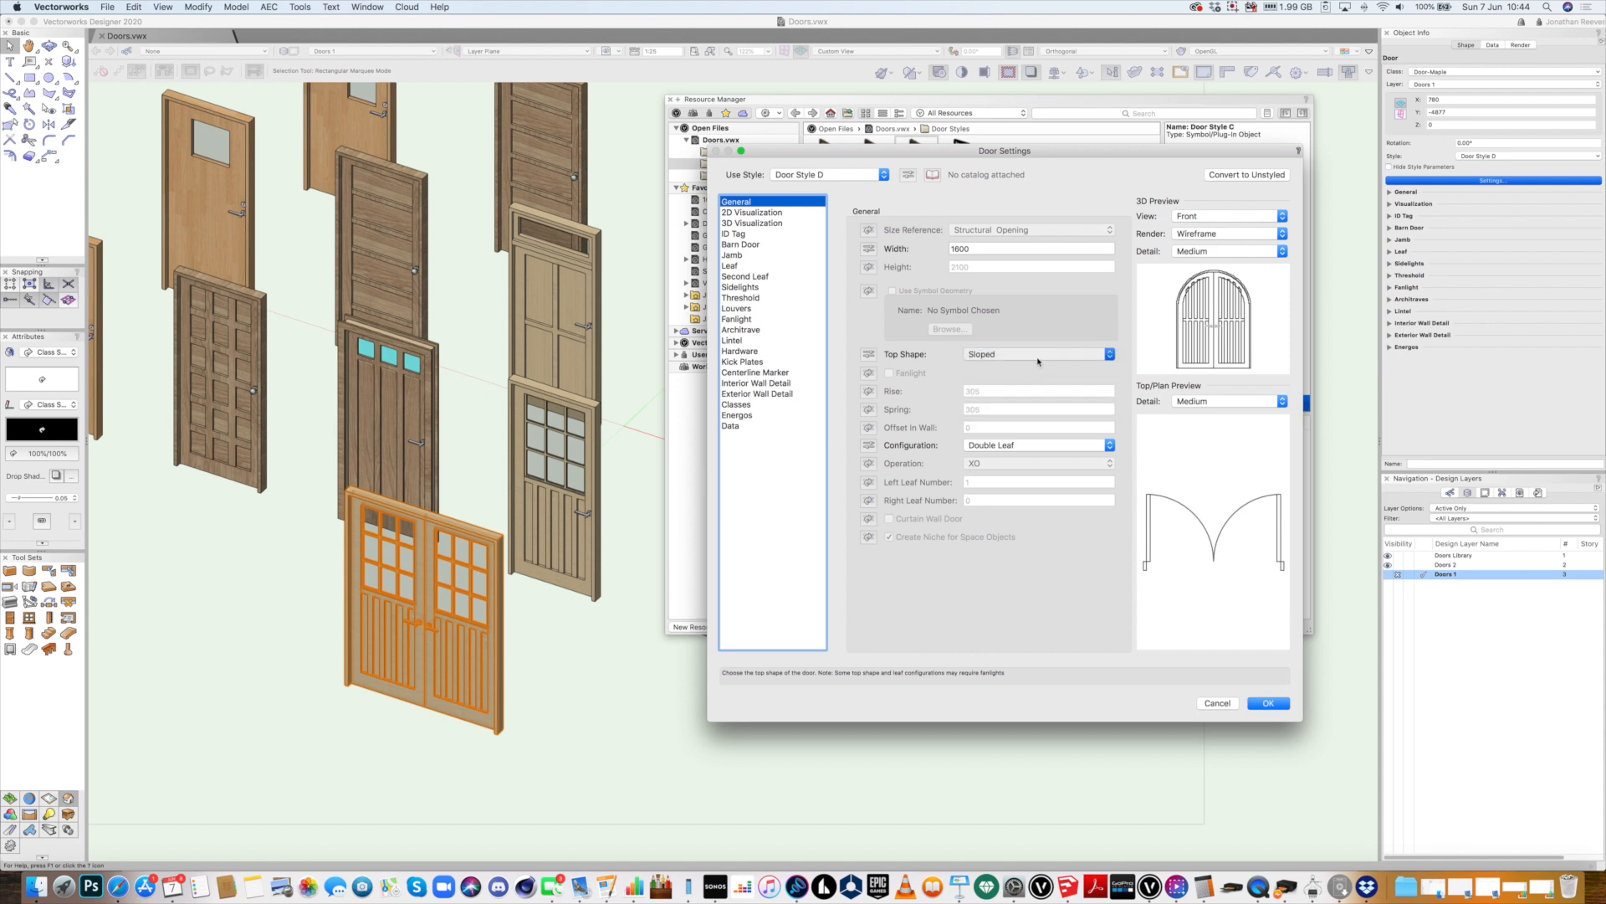
{"action": "left_click", "coordinate": [1034, 356]}
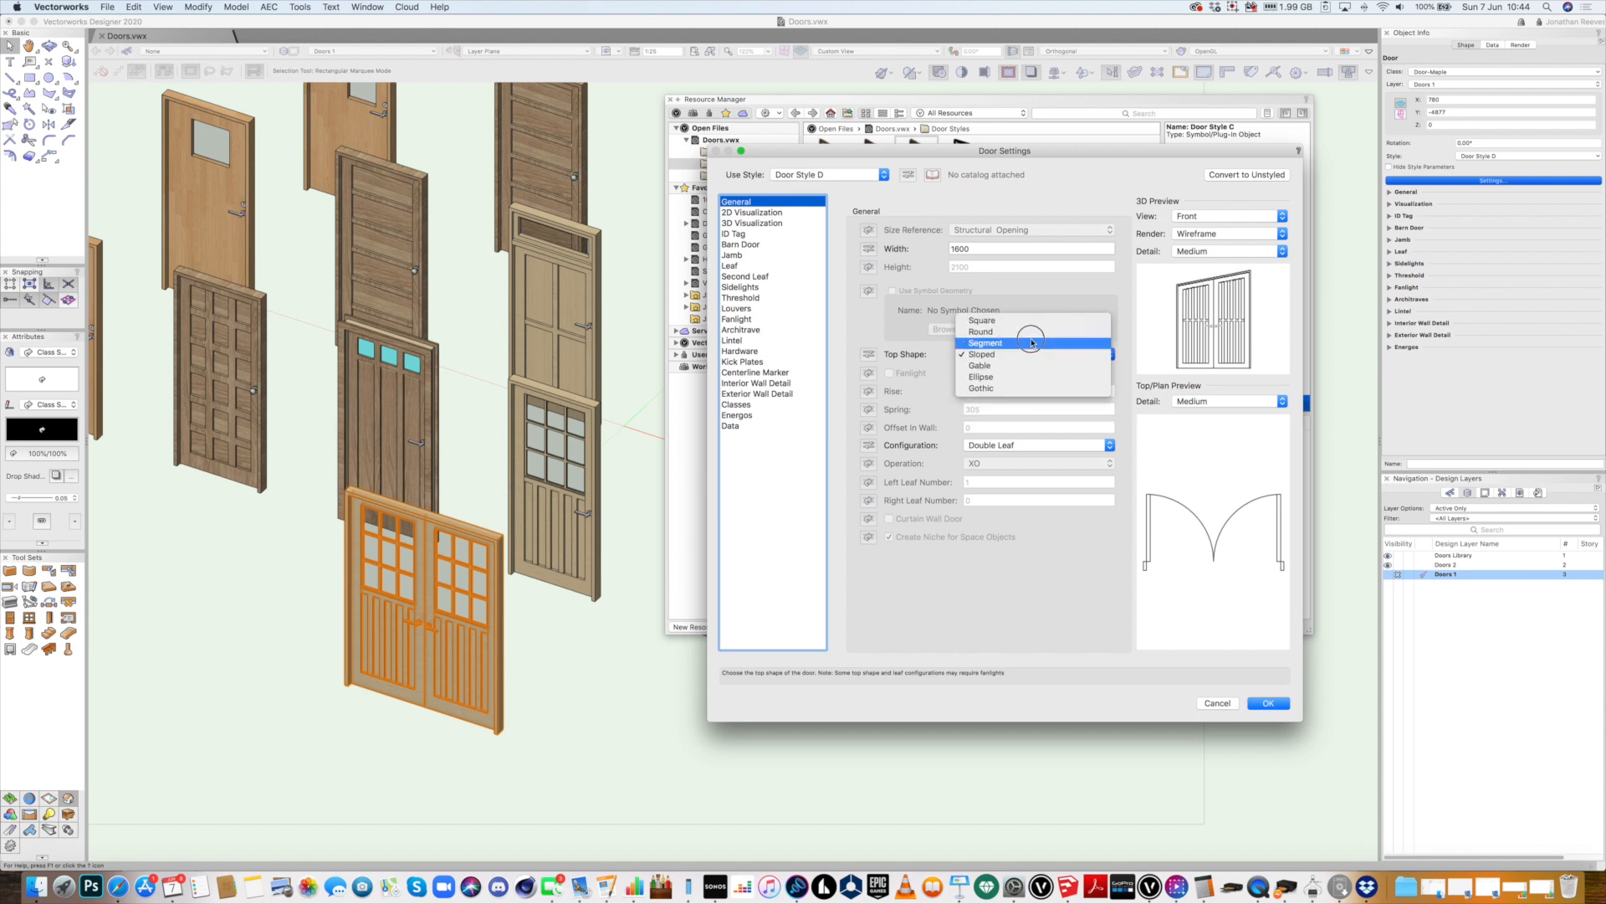
{"action": "left_click", "coordinate": [1026, 365]}
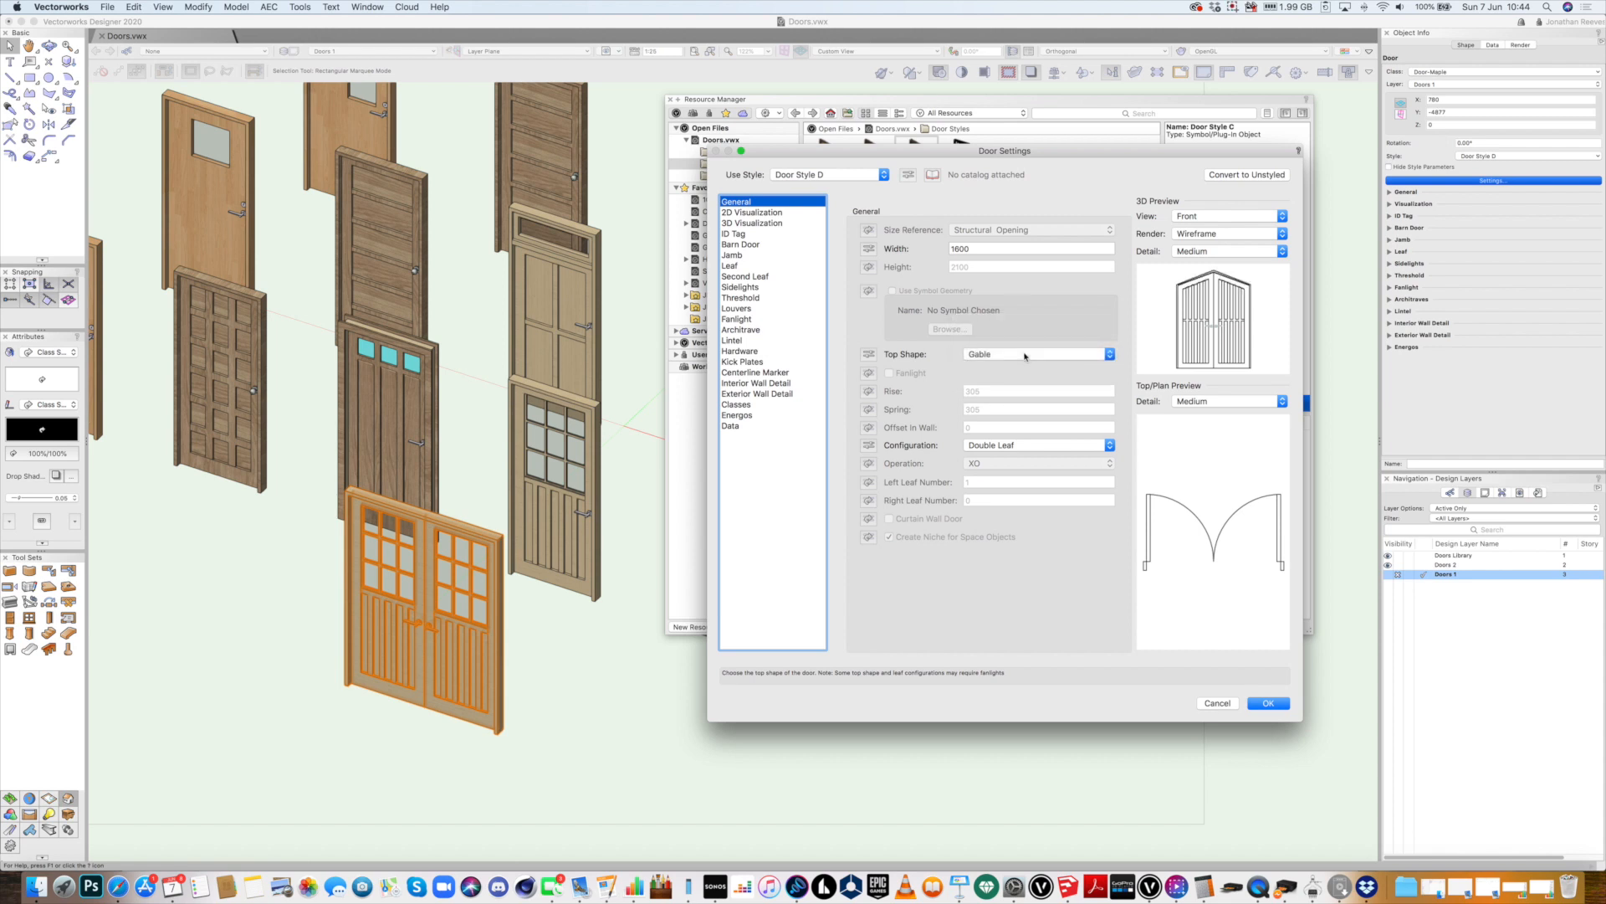
{"action": "left_click", "coordinate": [1268, 703]}
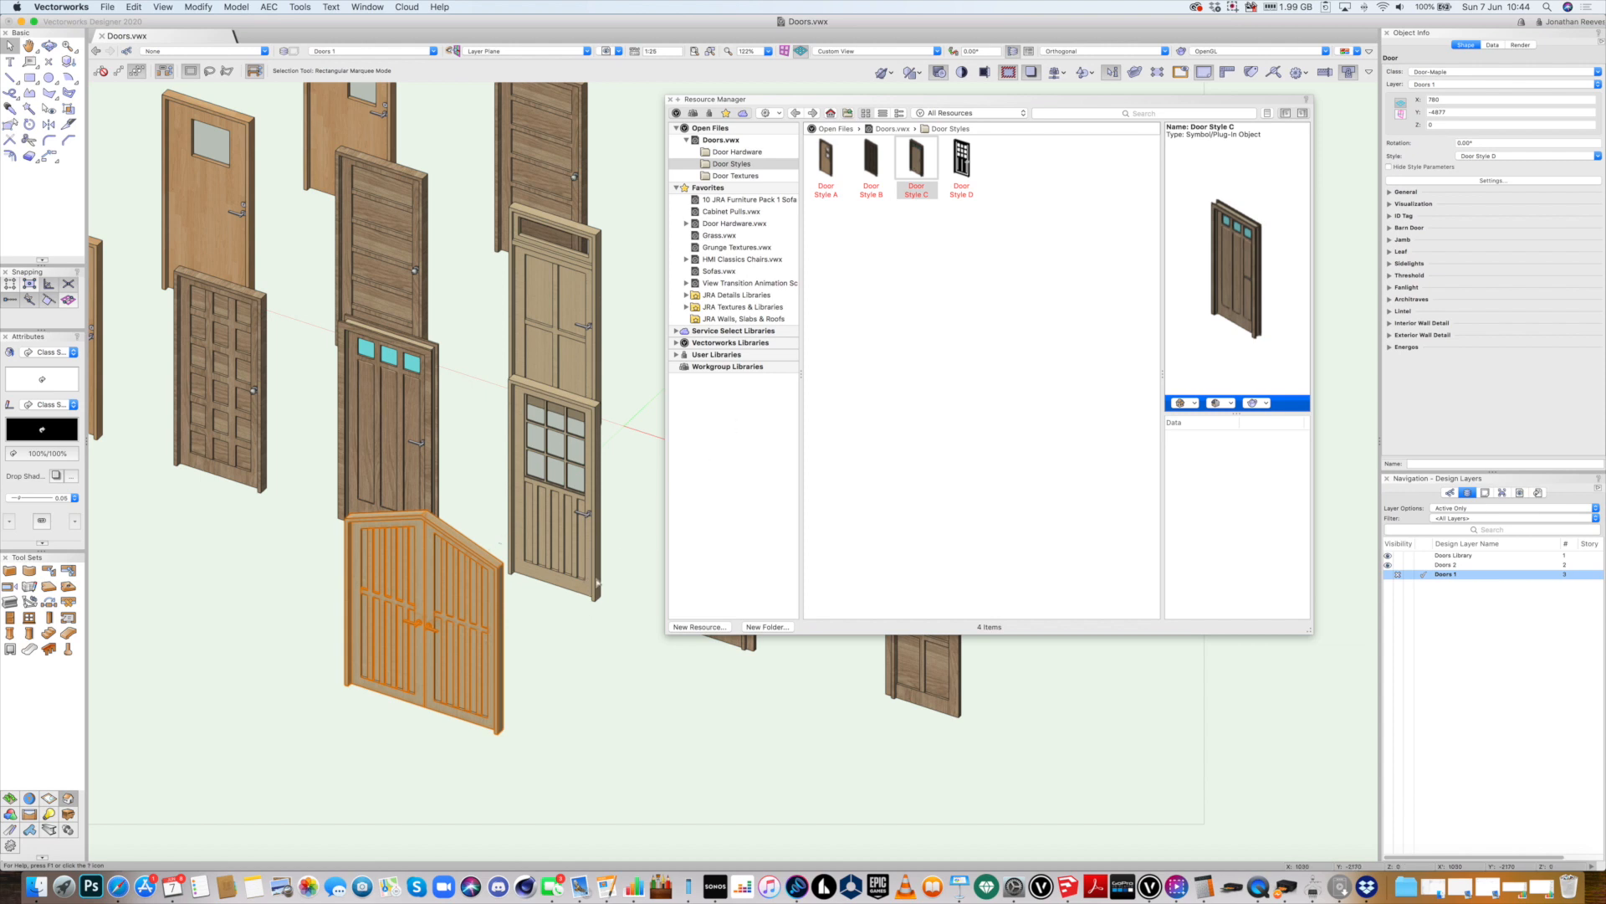
Edit Door Style D from the nine-pane single door, setting the leaf's horizontal panels to 3, and save the style
{"action": "left_click", "coordinate": [597, 583]}
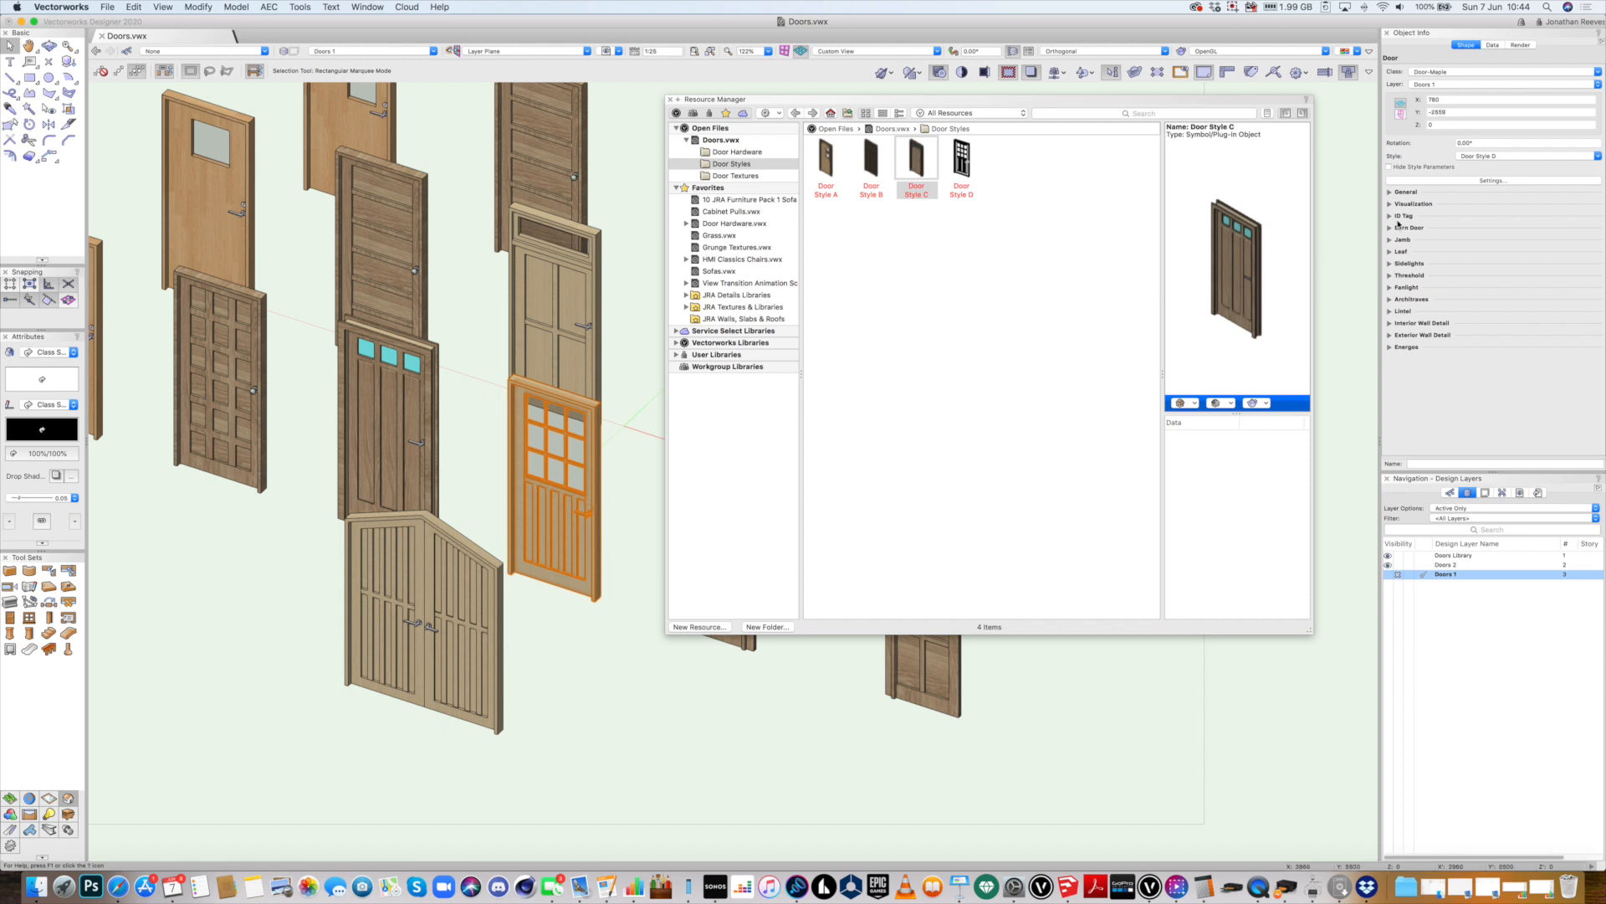
{"action": "left_click", "coordinate": [1476, 156]}
{"action": "left_click", "coordinate": [1480, 168]}
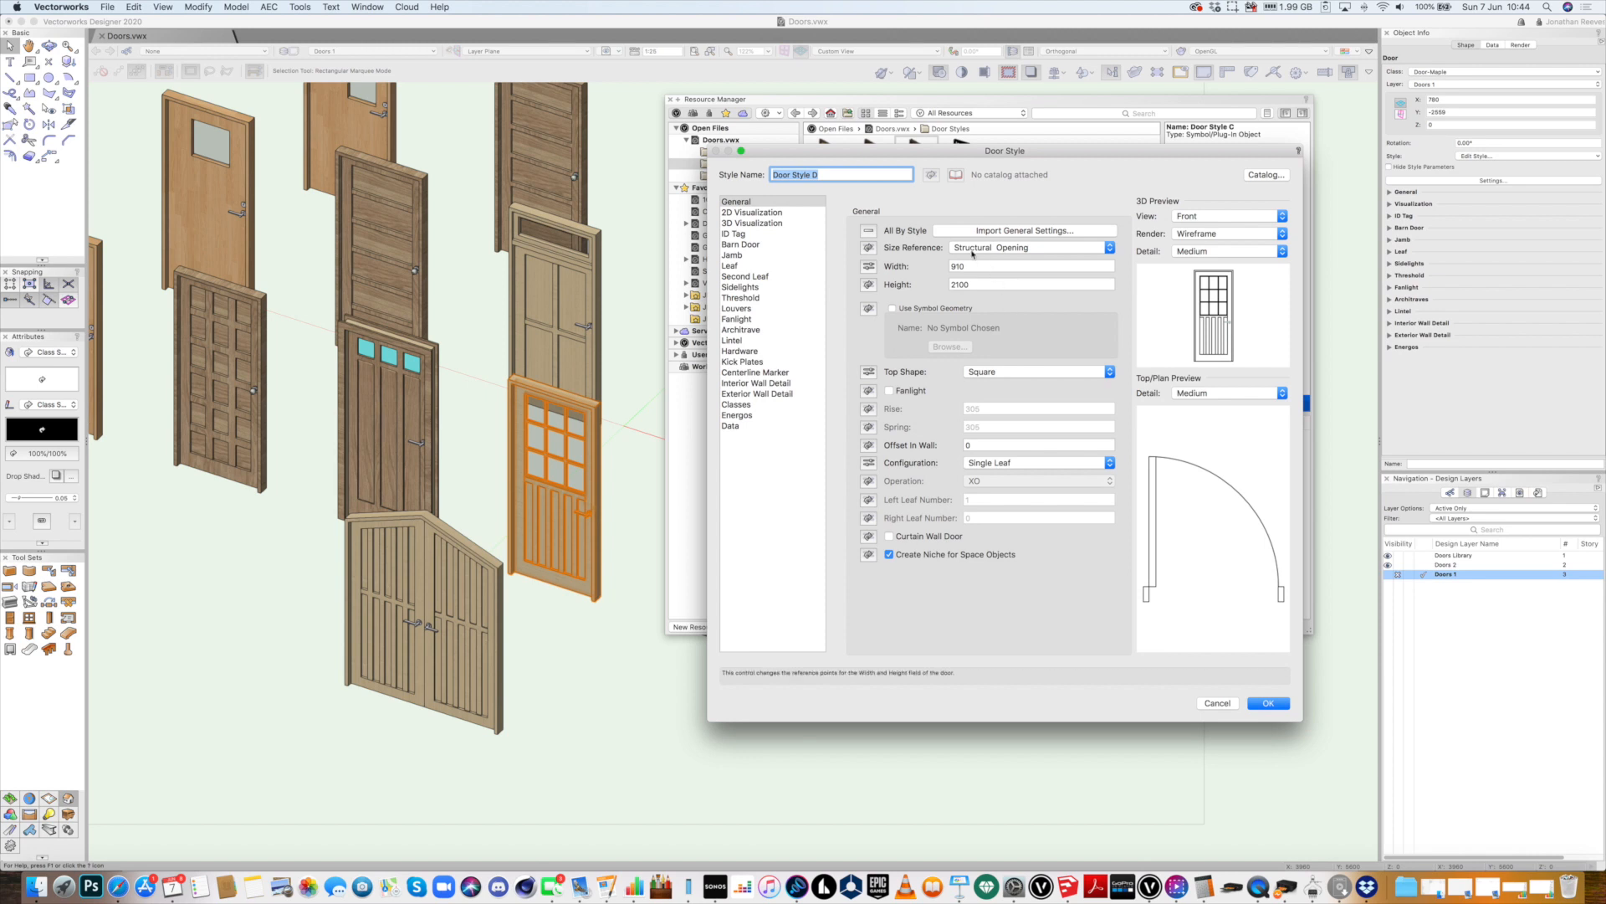
{"action": "left_click", "coordinate": [736, 266]}
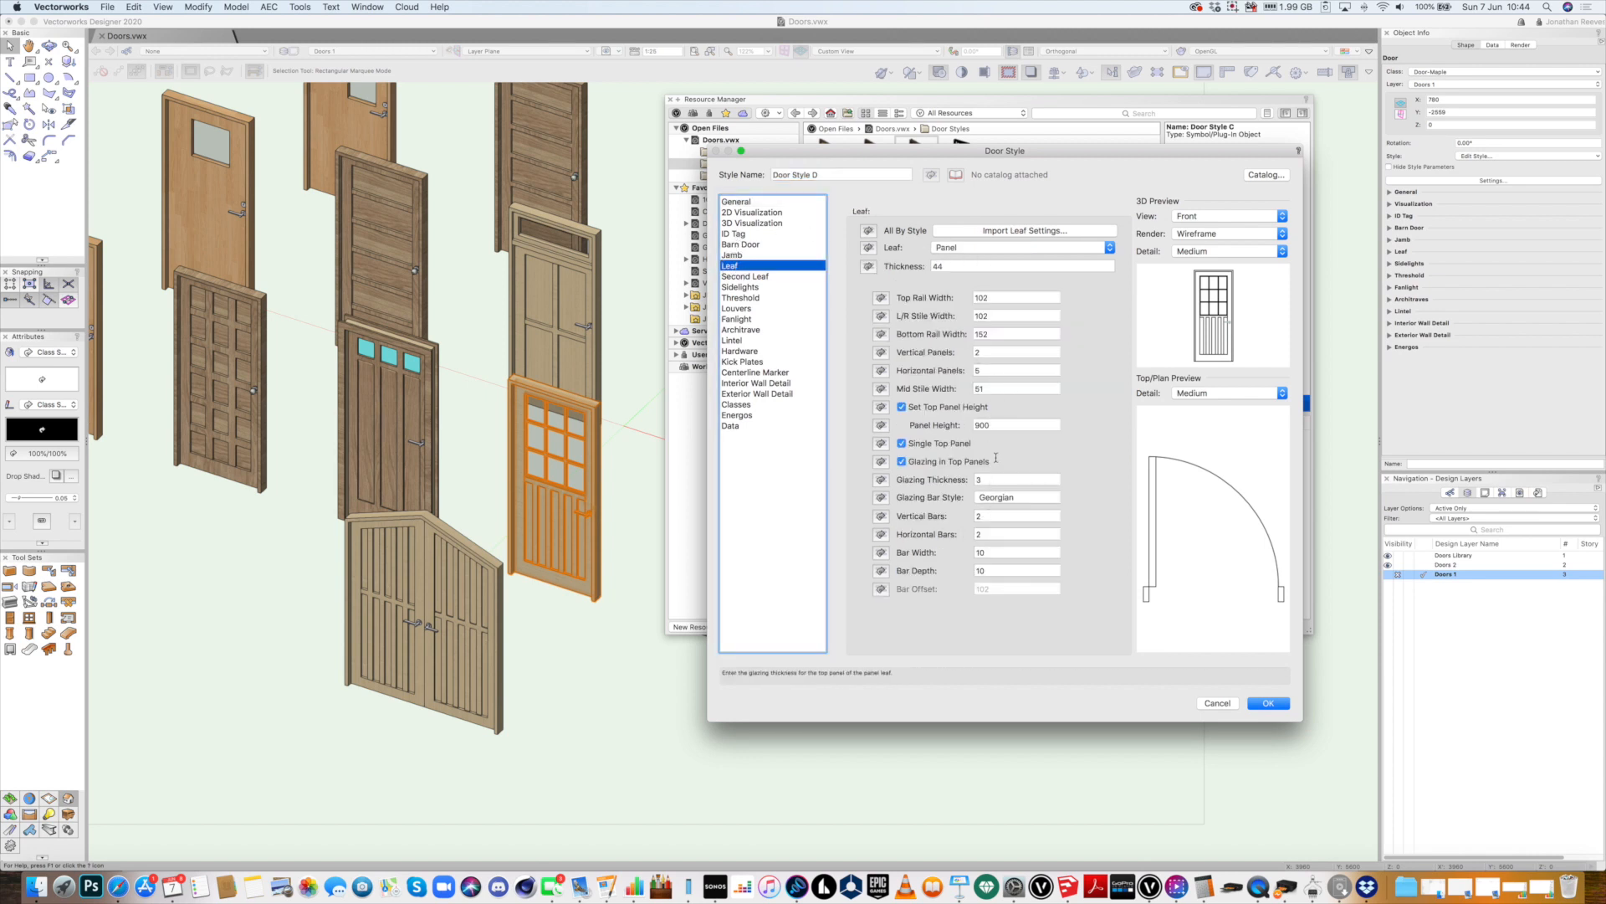
{"action": "double_click", "coordinate": [975, 369]}
{"action": "type", "text": "3"}
{"action": "left_click", "coordinate": [994, 351]}
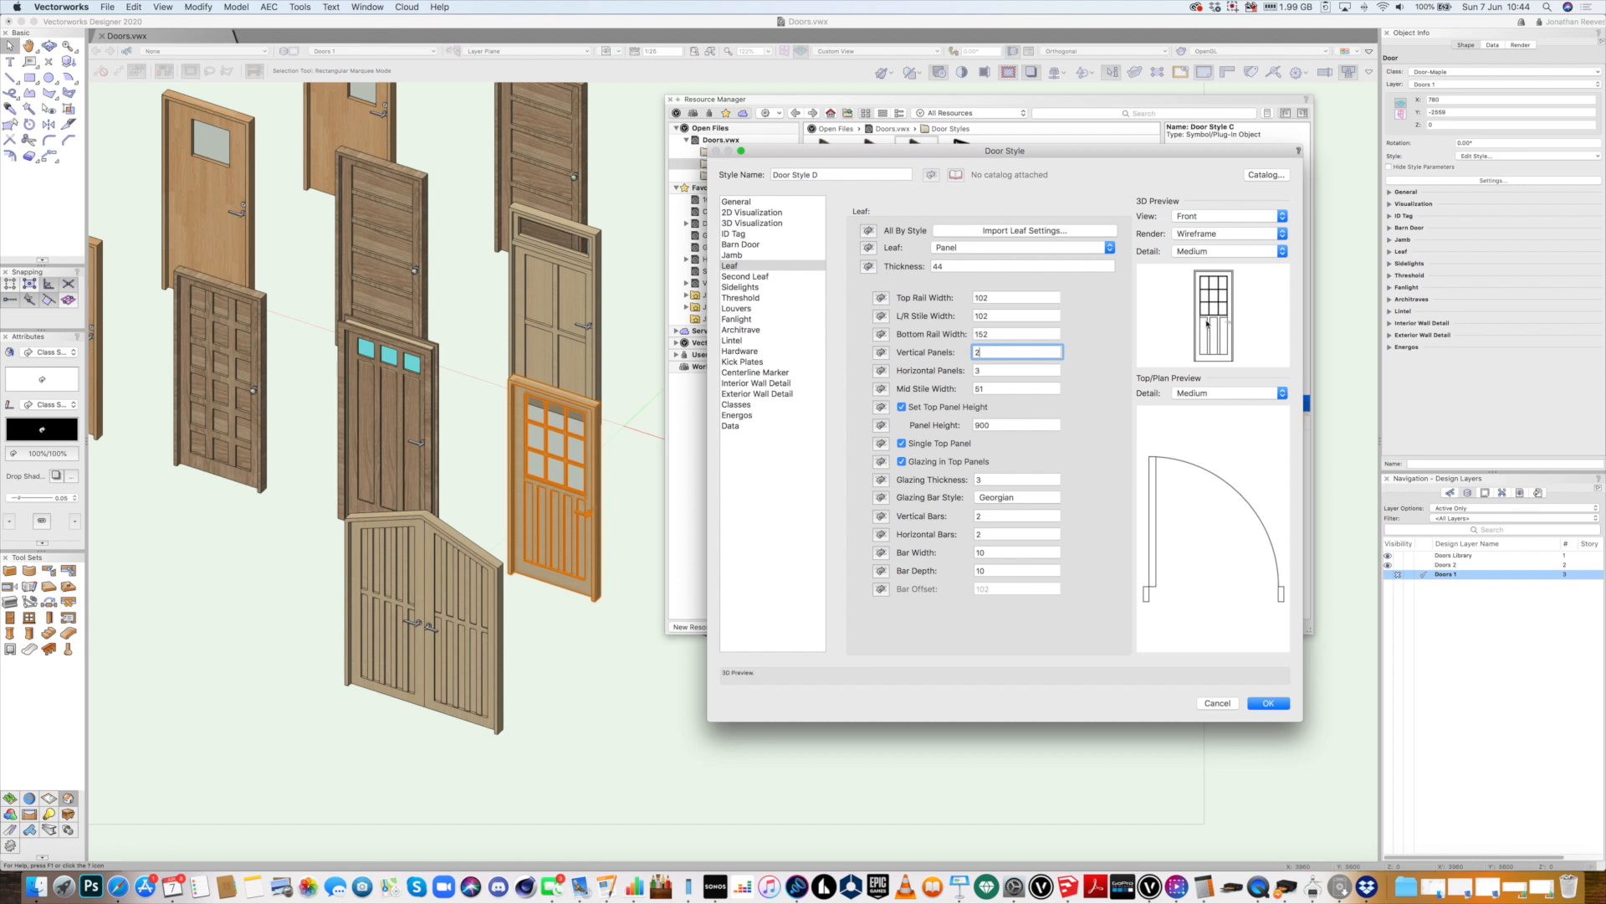
{"action": "left_click", "coordinate": [1268, 703]}
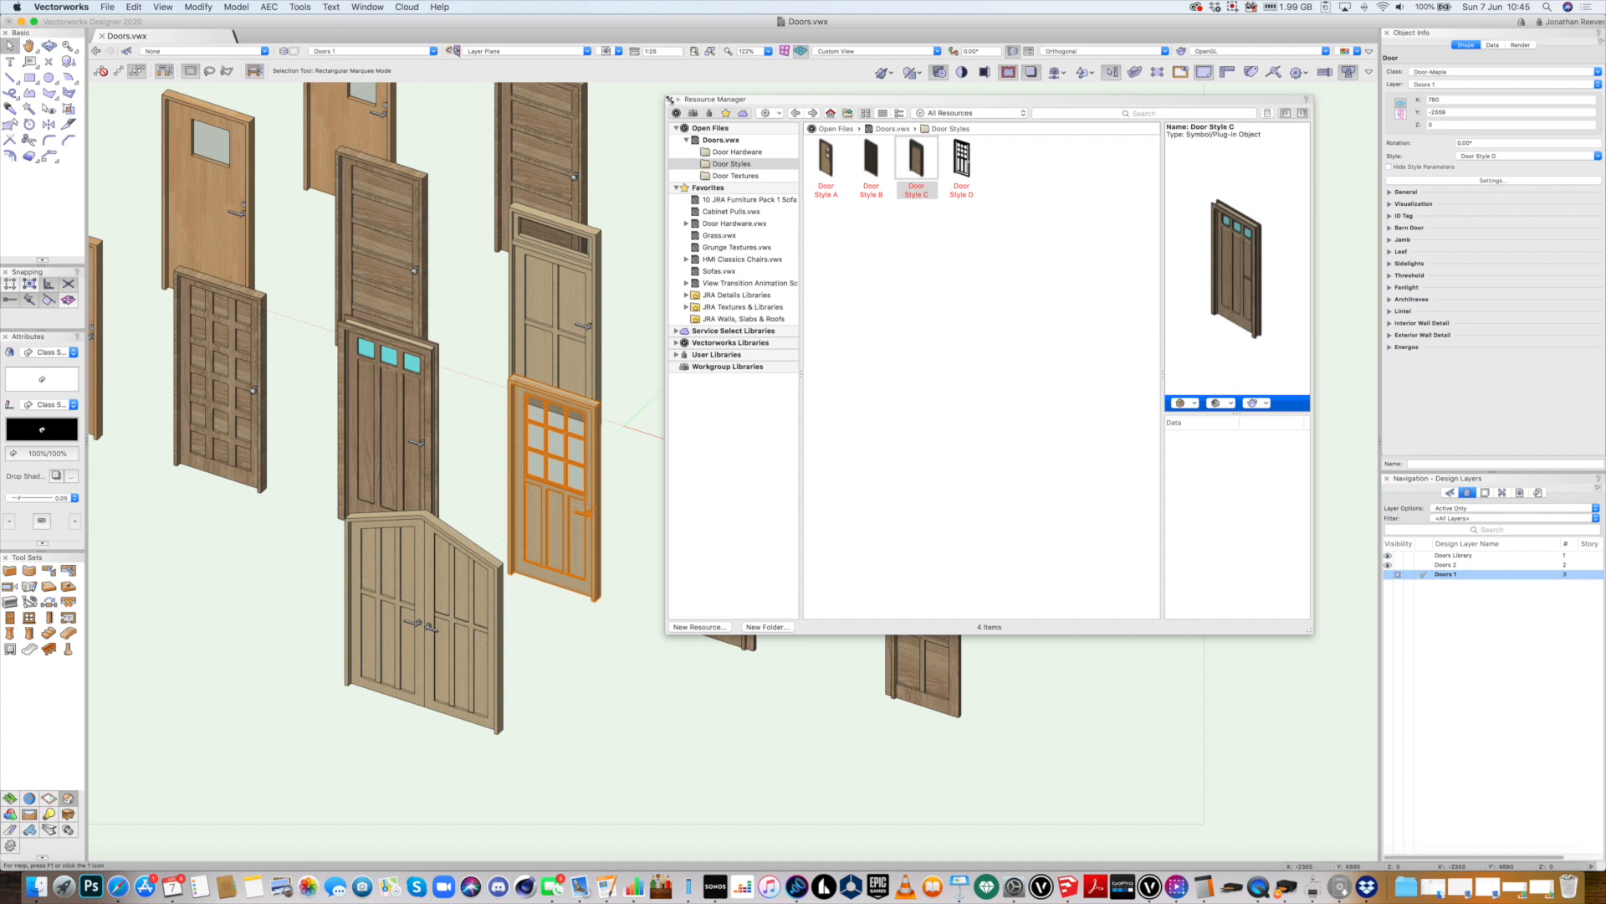
Close the Resource Manager, inspect the updated Door Style D doors, and save the document
{"action": "left_click", "coordinate": [669, 99]}
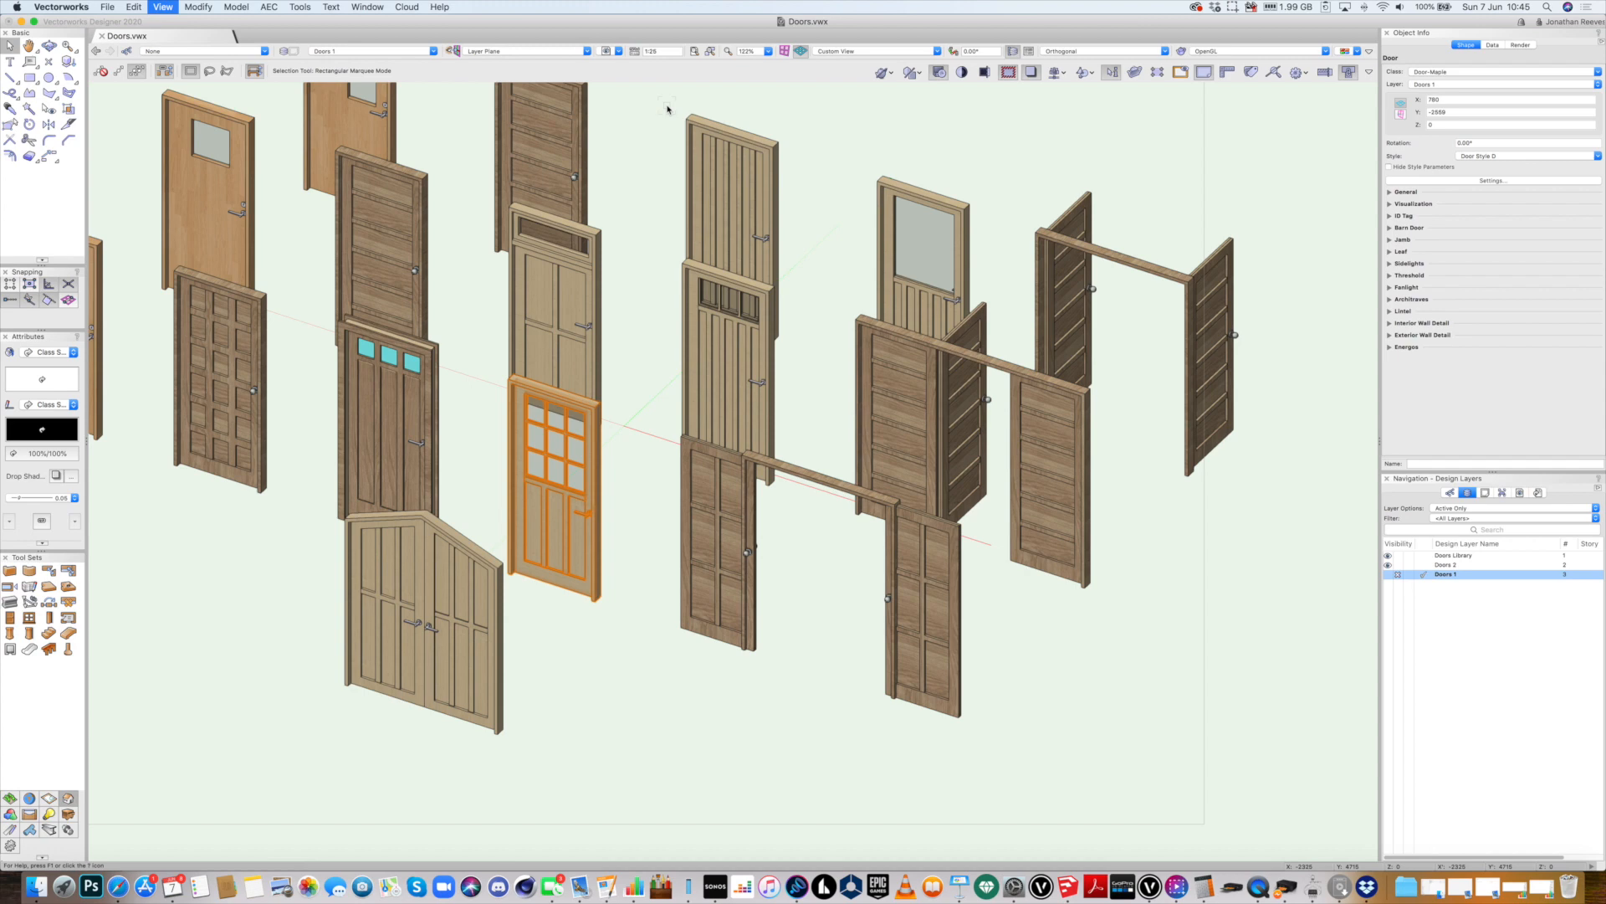
{"action": "key", "text": "super+6"}
{"action": "left_click", "coordinate": [941, 207]}
{"action": "key", "text": "super+4"}
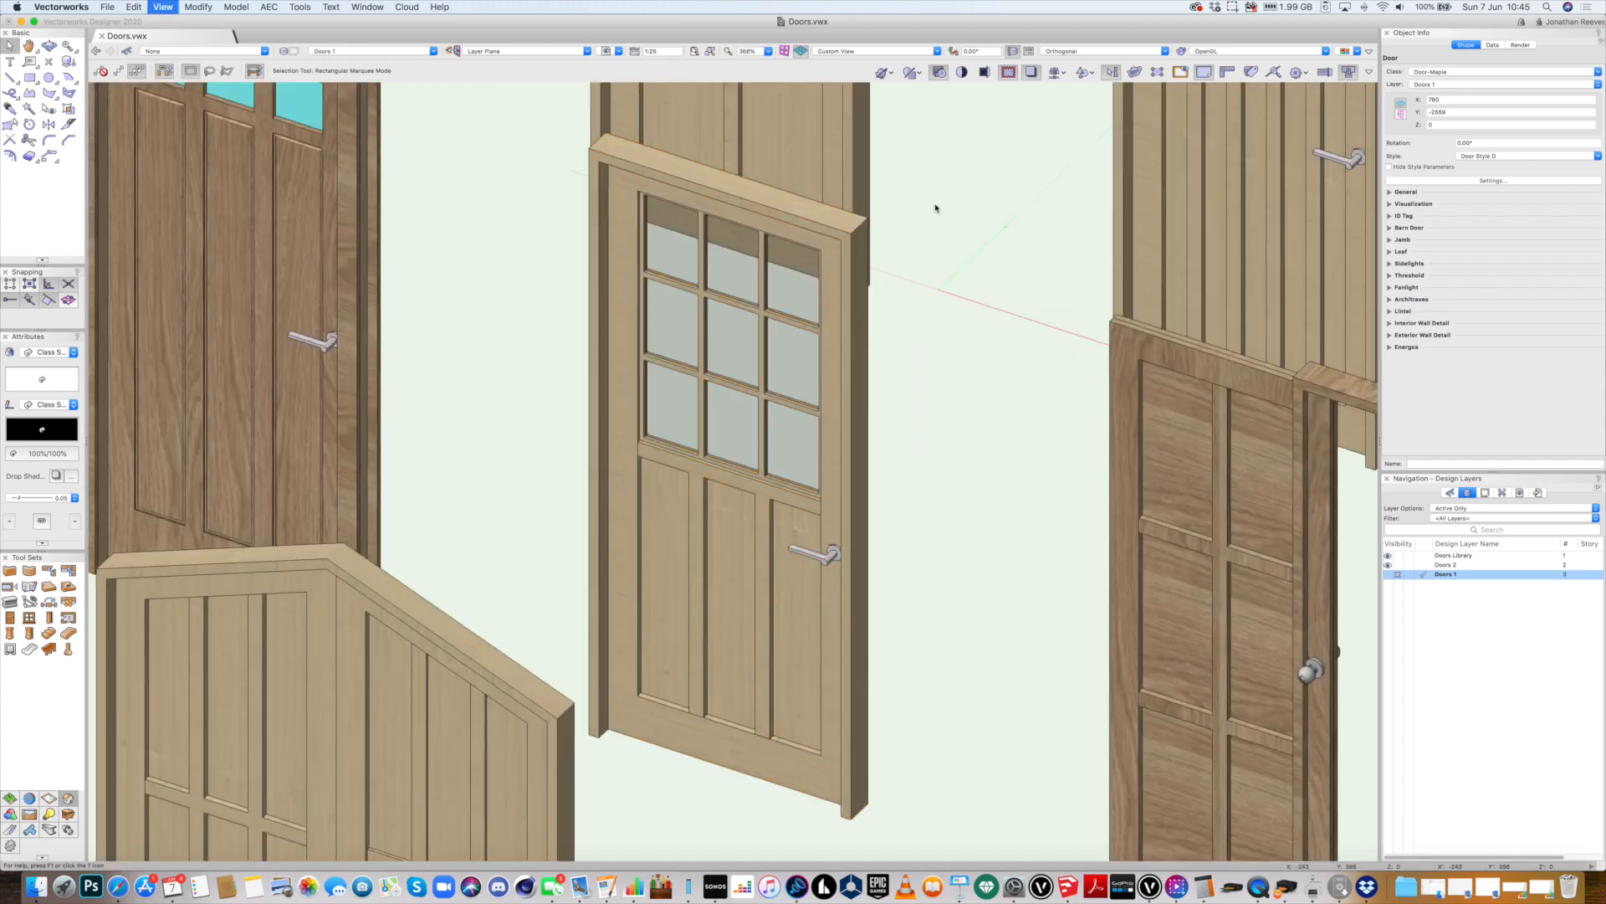
{"action": "key", "text": "shift+c"}
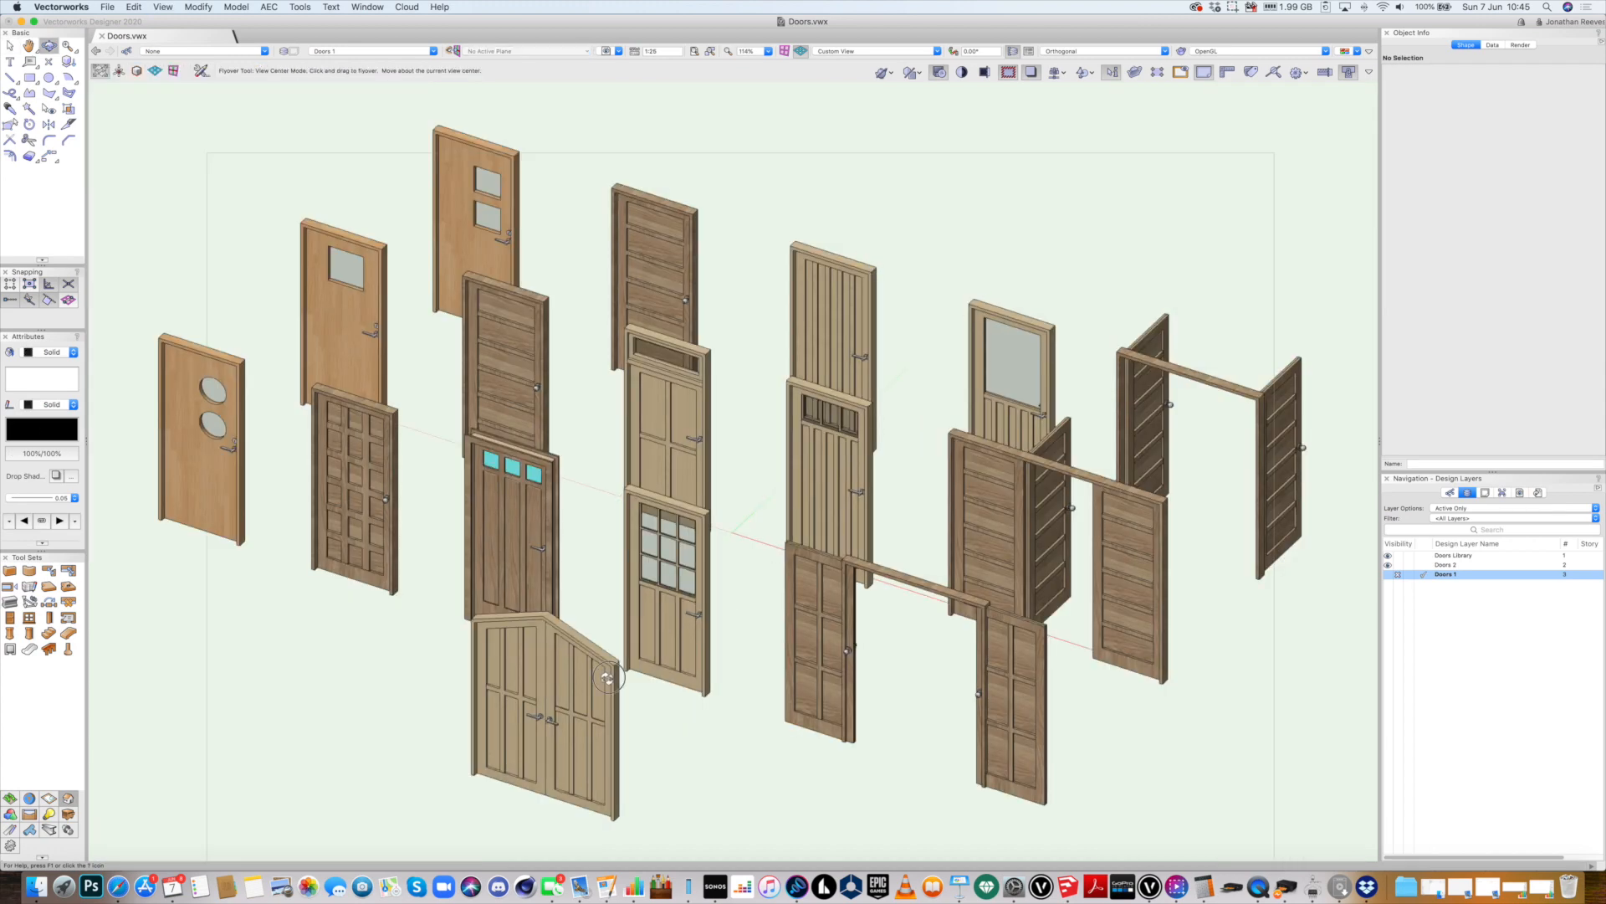
{"action": "left_click_drag", "start_coordinate": [602, 628], "coordinate": [617, 664]}
{"action": "key", "text": "super+s"}
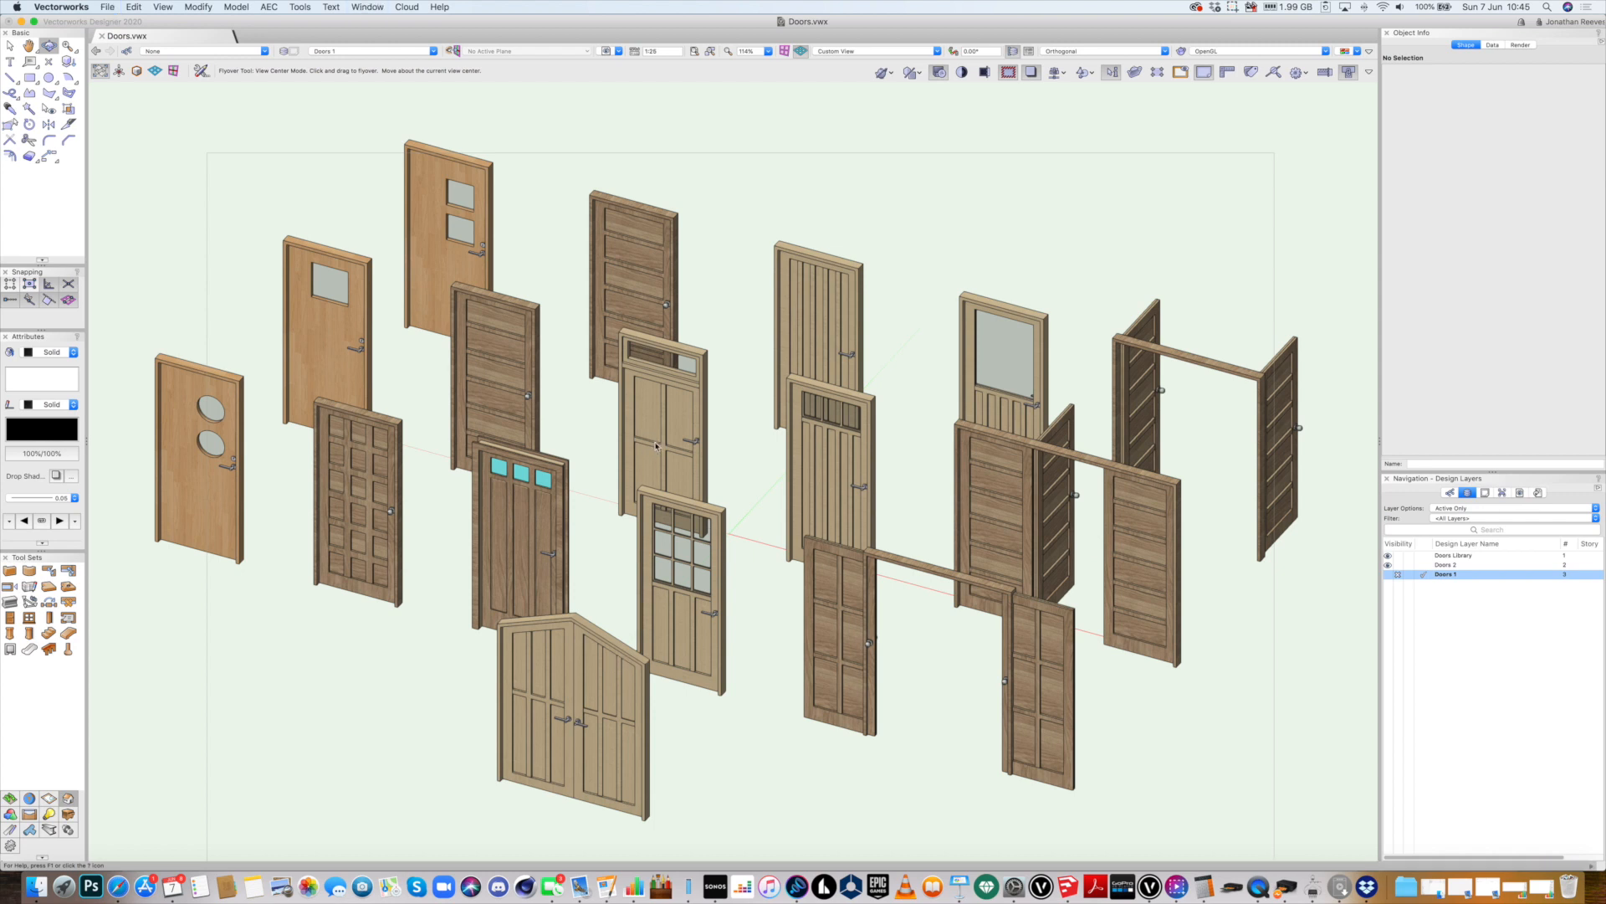
Add Doors.vwx to the Resource Manager favorites in the JRA Walls, Slabs & Roofs folder
{"action": "key", "text": "super+r"}
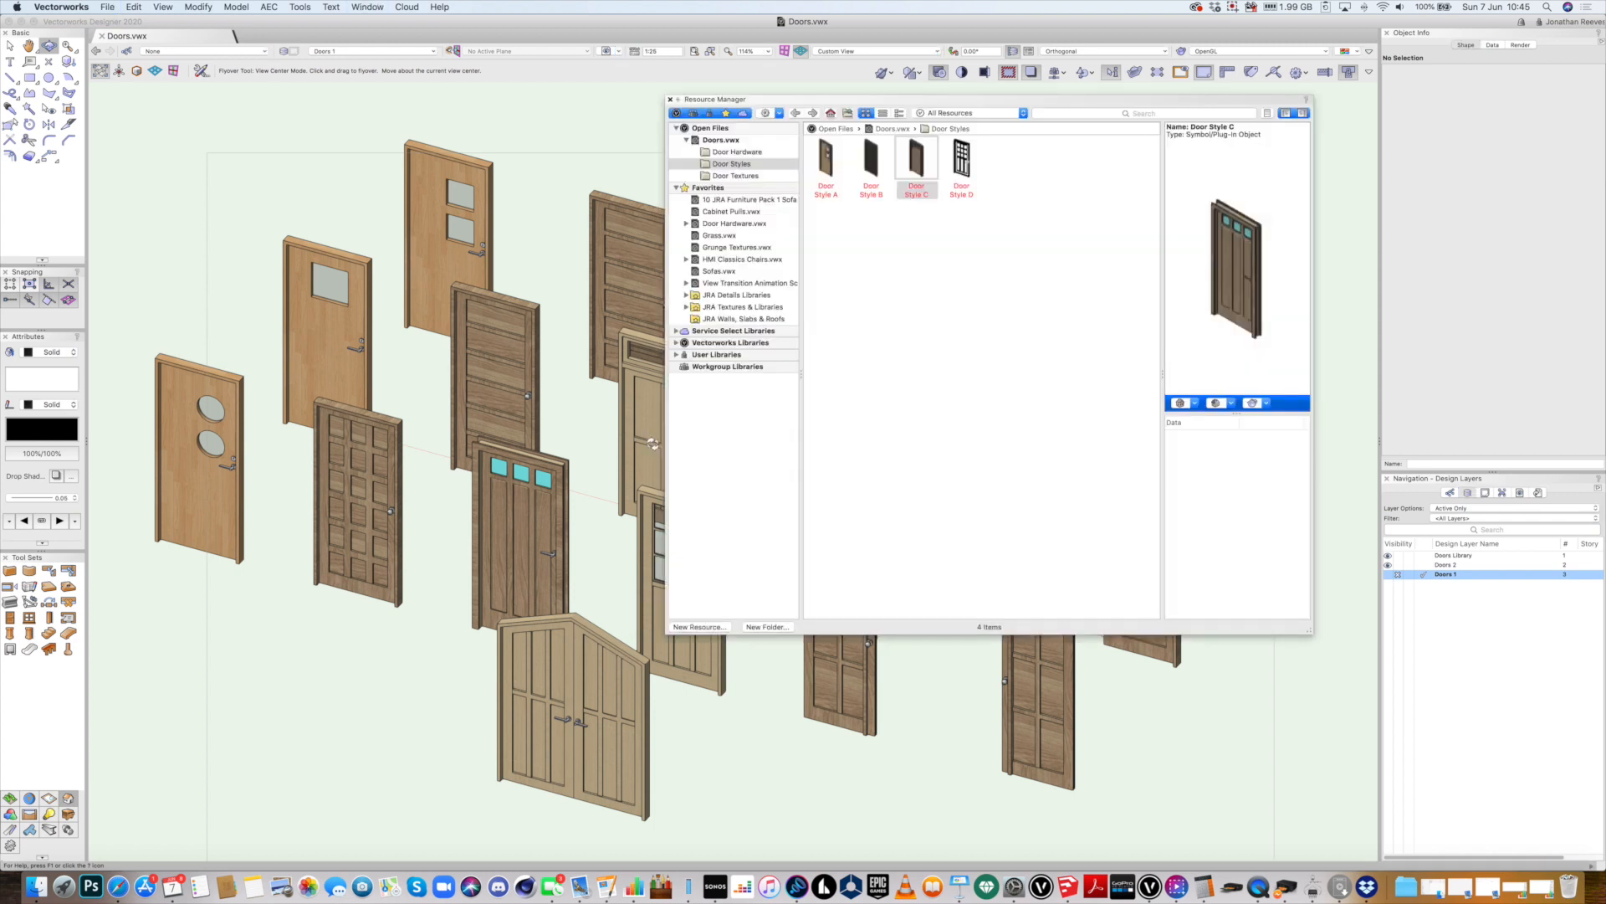
{"action": "left_click", "coordinate": [720, 140]}
{"action": "right_click", "coordinate": [724, 144]}
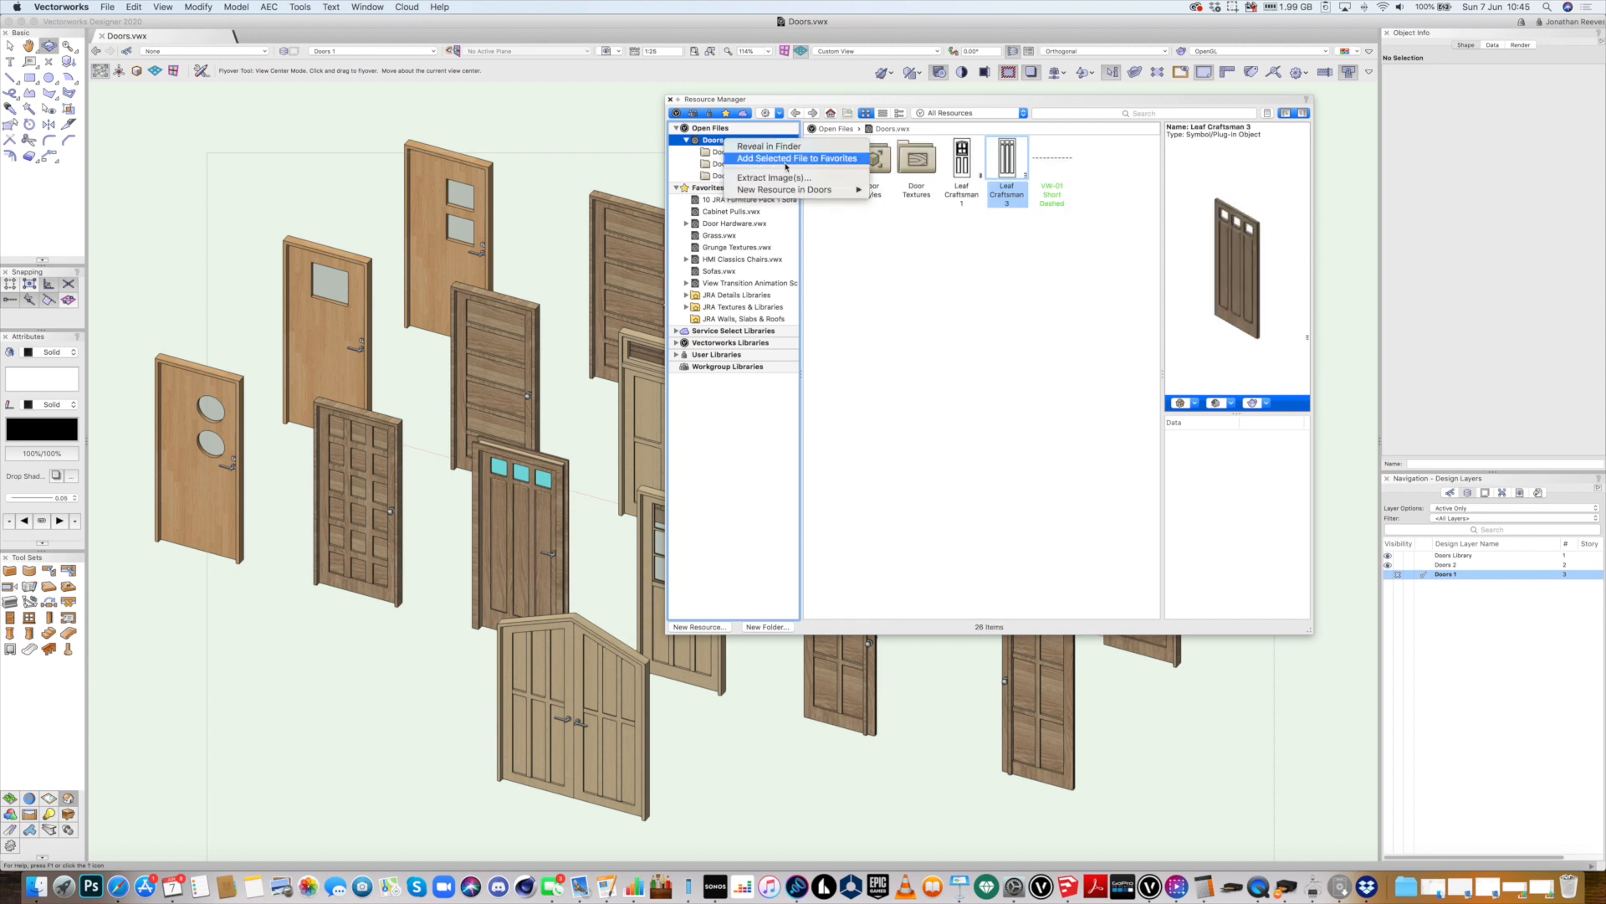
{"action": "left_click", "coordinate": [810, 159]}
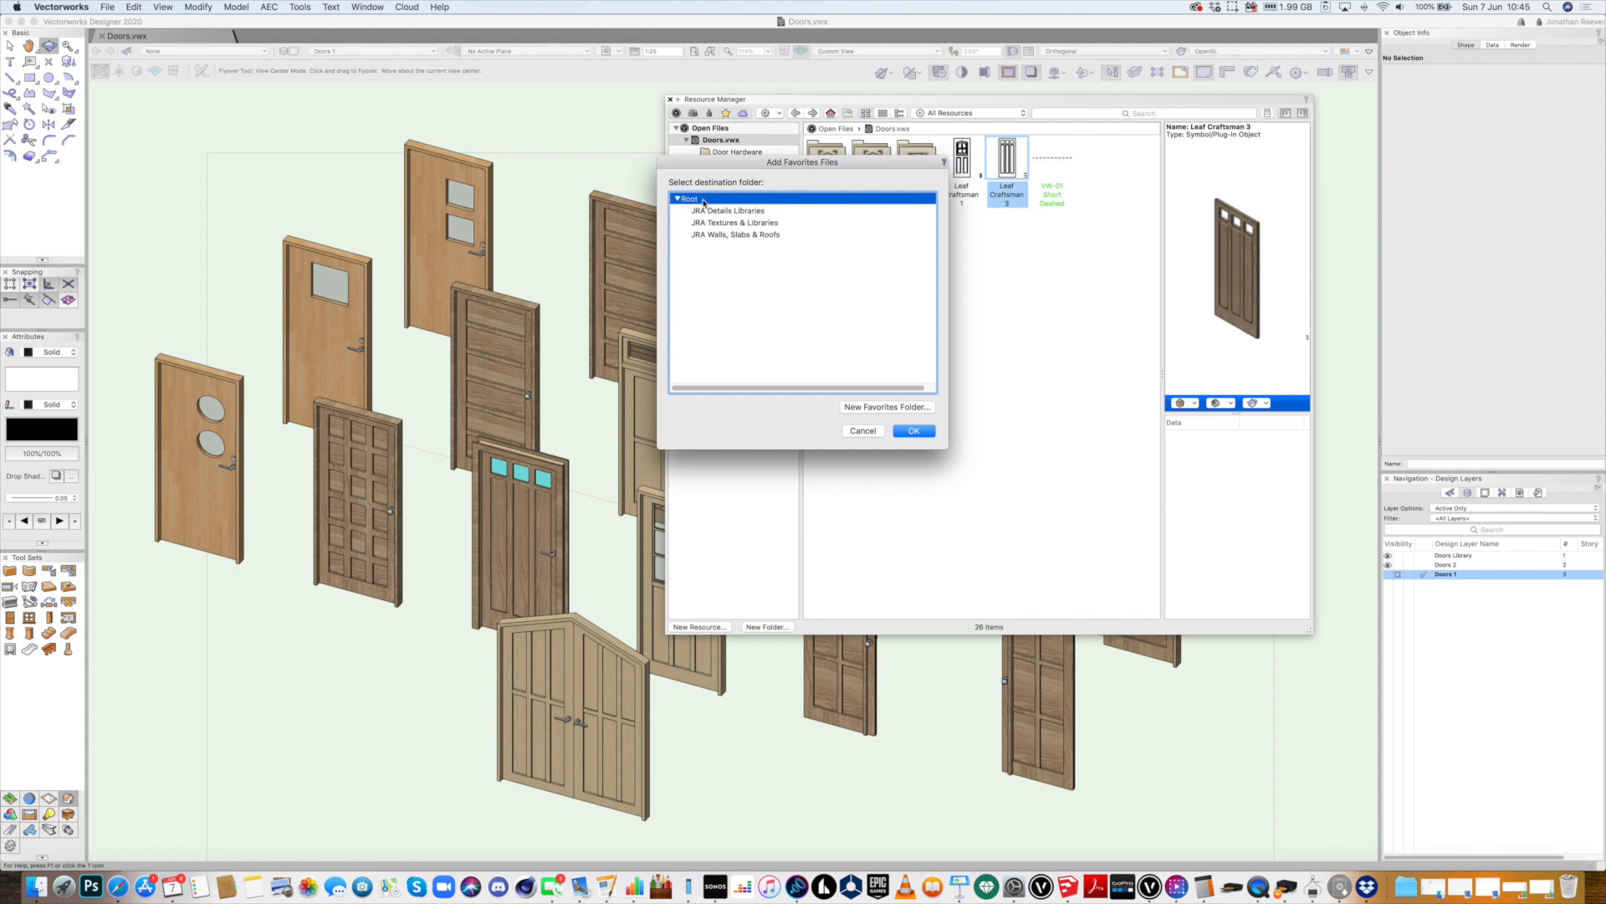
{"action": "left_click", "coordinate": [718, 235]}
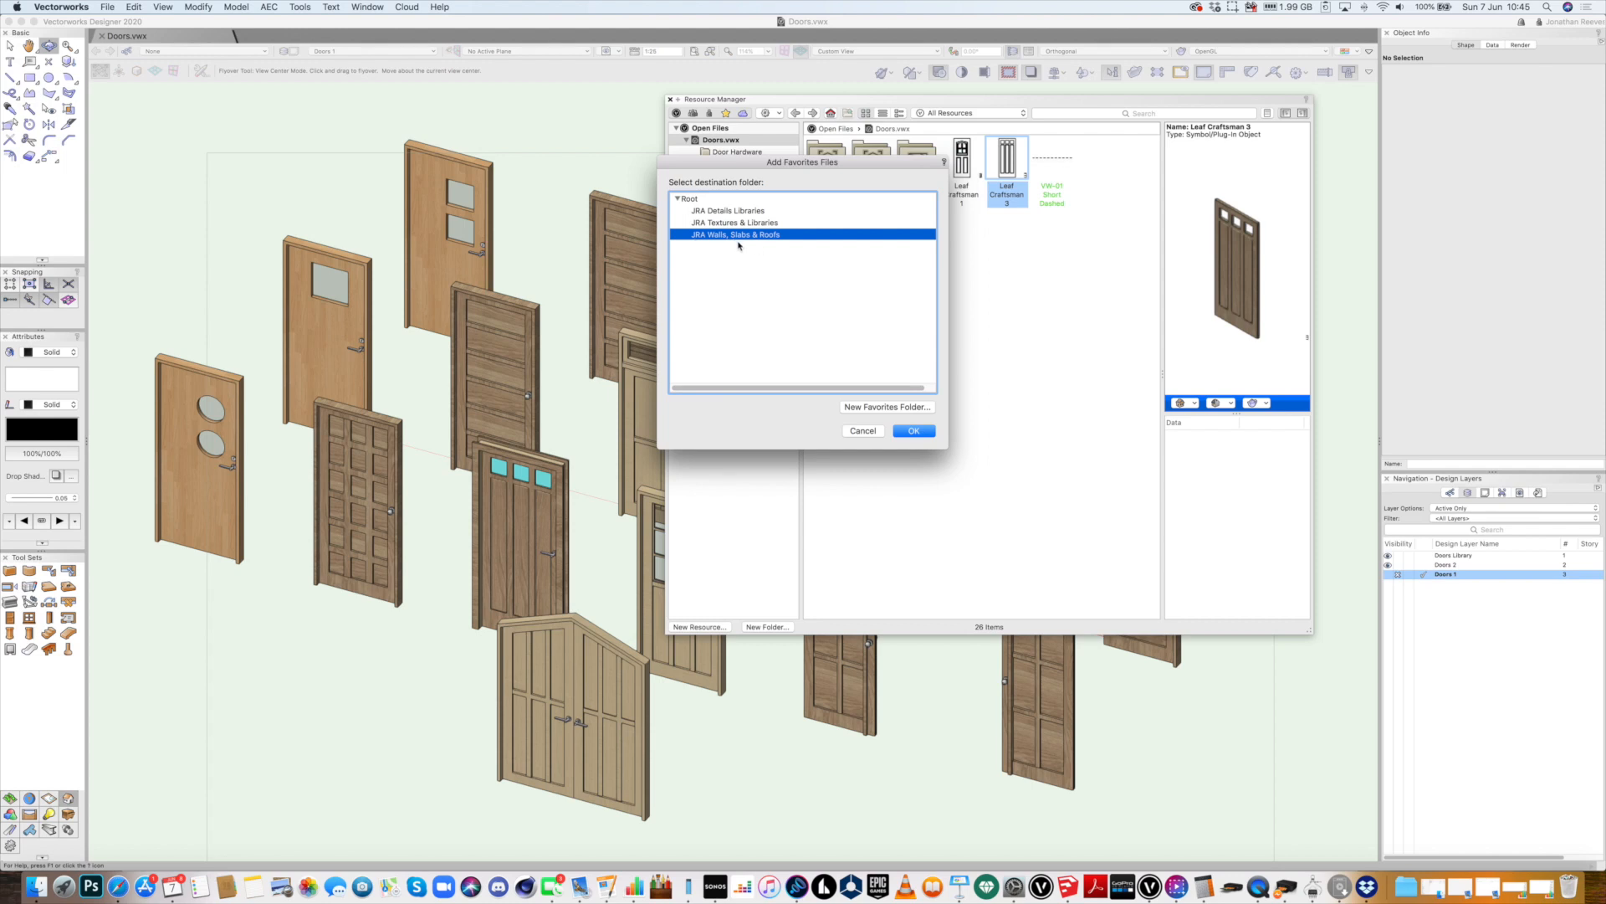
{"action": "left_click", "coordinate": [913, 431]}
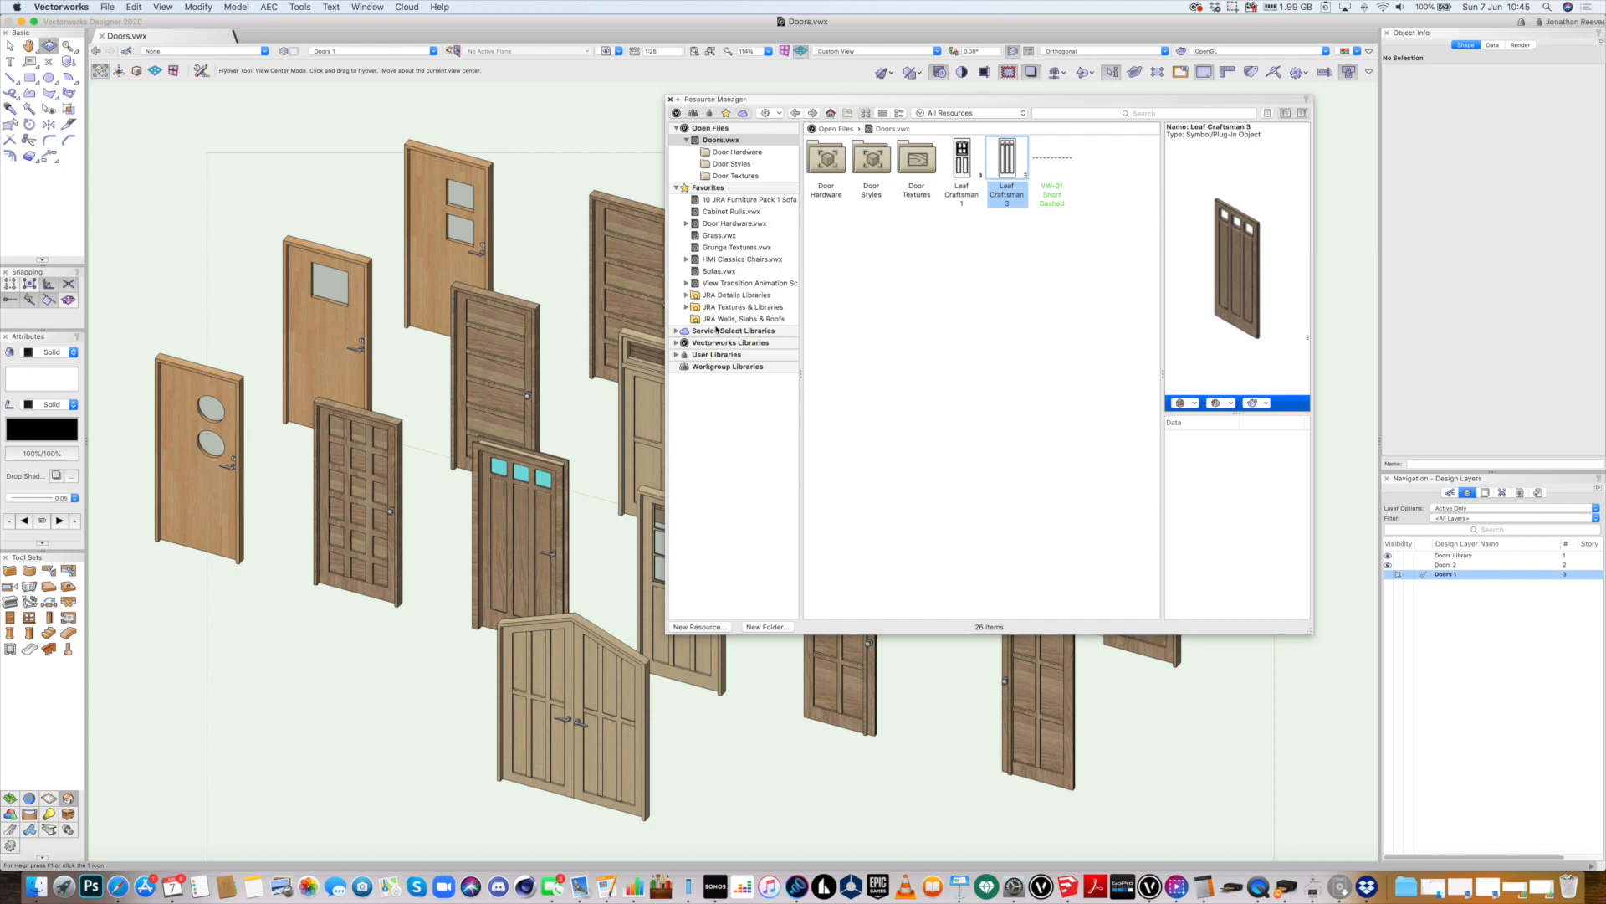
Examine the Door Hardware, Door Styles and Door Textures folders of Doors.vwx within the JRA Walls, Slabs & Roofs favorites
{"action": "left_click", "coordinate": [686, 297]}
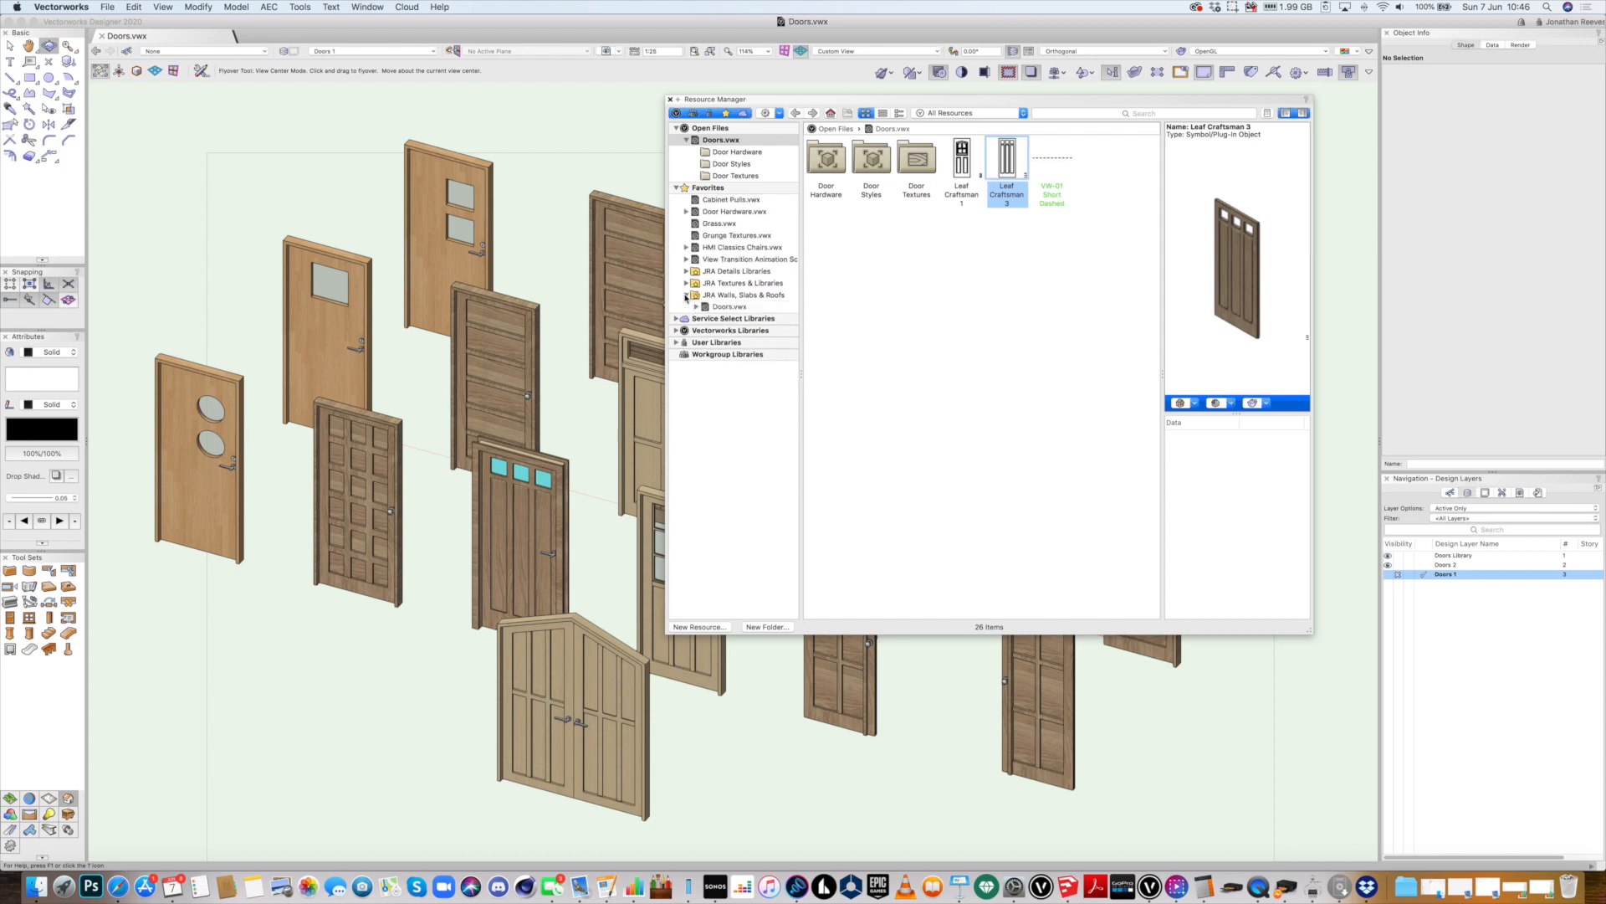
{"action": "left_click", "coordinate": [723, 308]}
{"action": "left_click", "coordinate": [696, 307]}
{"action": "left_click", "coordinate": [731, 321]}
{"action": "left_click", "coordinate": [733, 331]}
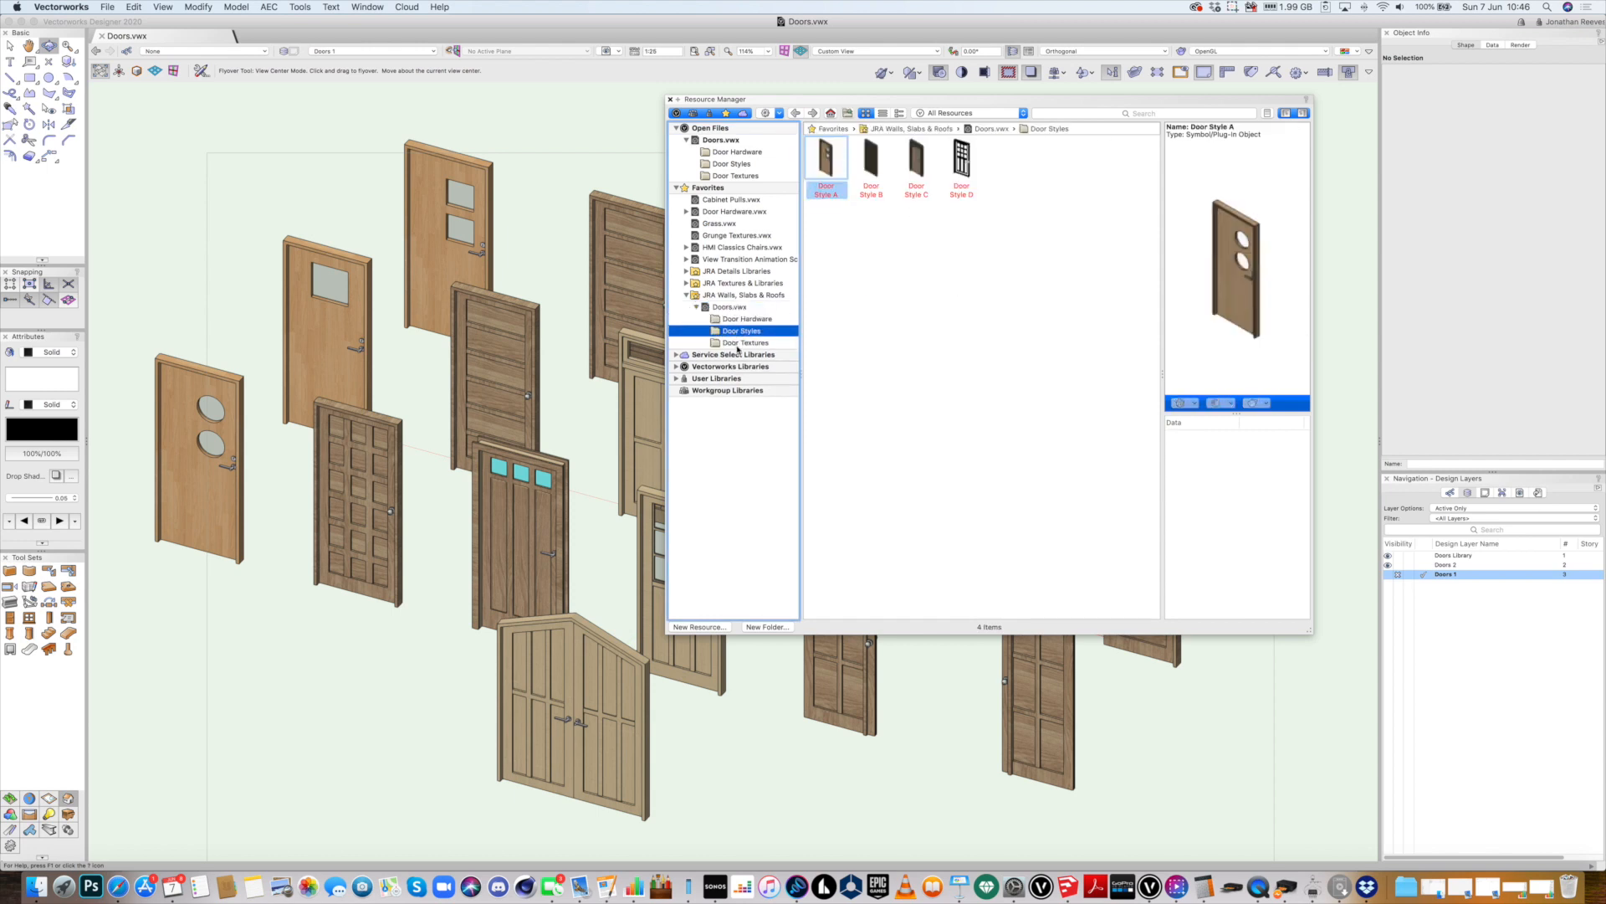
{"action": "left_click", "coordinate": [737, 344]}
{"action": "left_click", "coordinate": [740, 331]}
{"action": "left_click", "coordinate": [740, 319]}
Create a new document from the Default.sta template
{"action": "left_click", "coordinate": [109, 7]}
{"action": "left_click", "coordinate": [121, 25]}
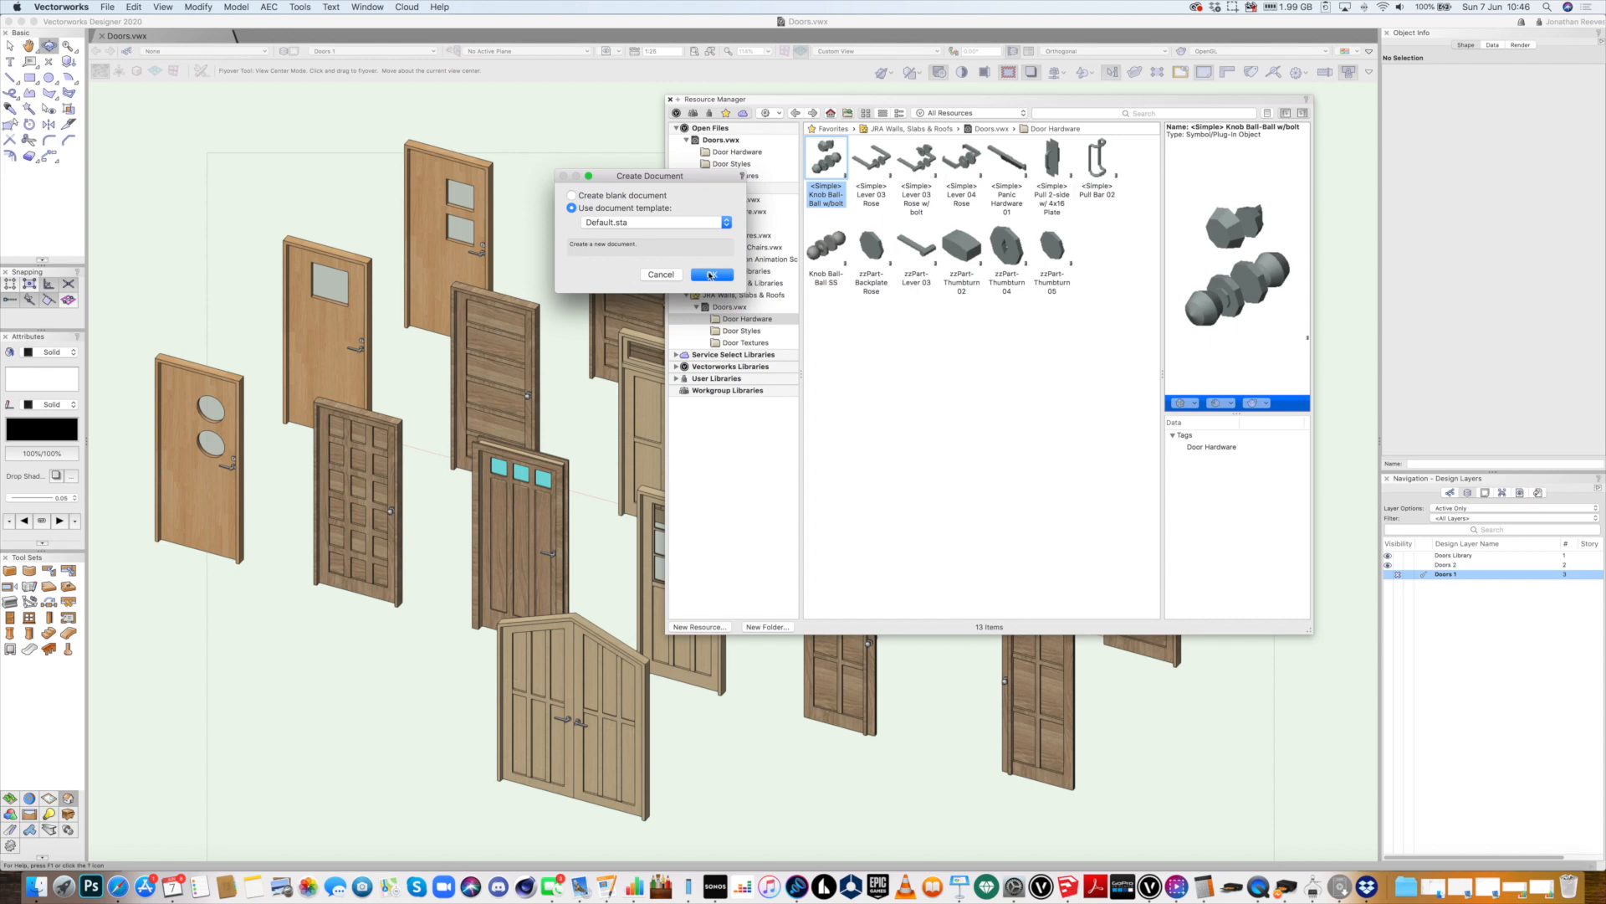
{"action": "left_click", "coordinate": [713, 276]}
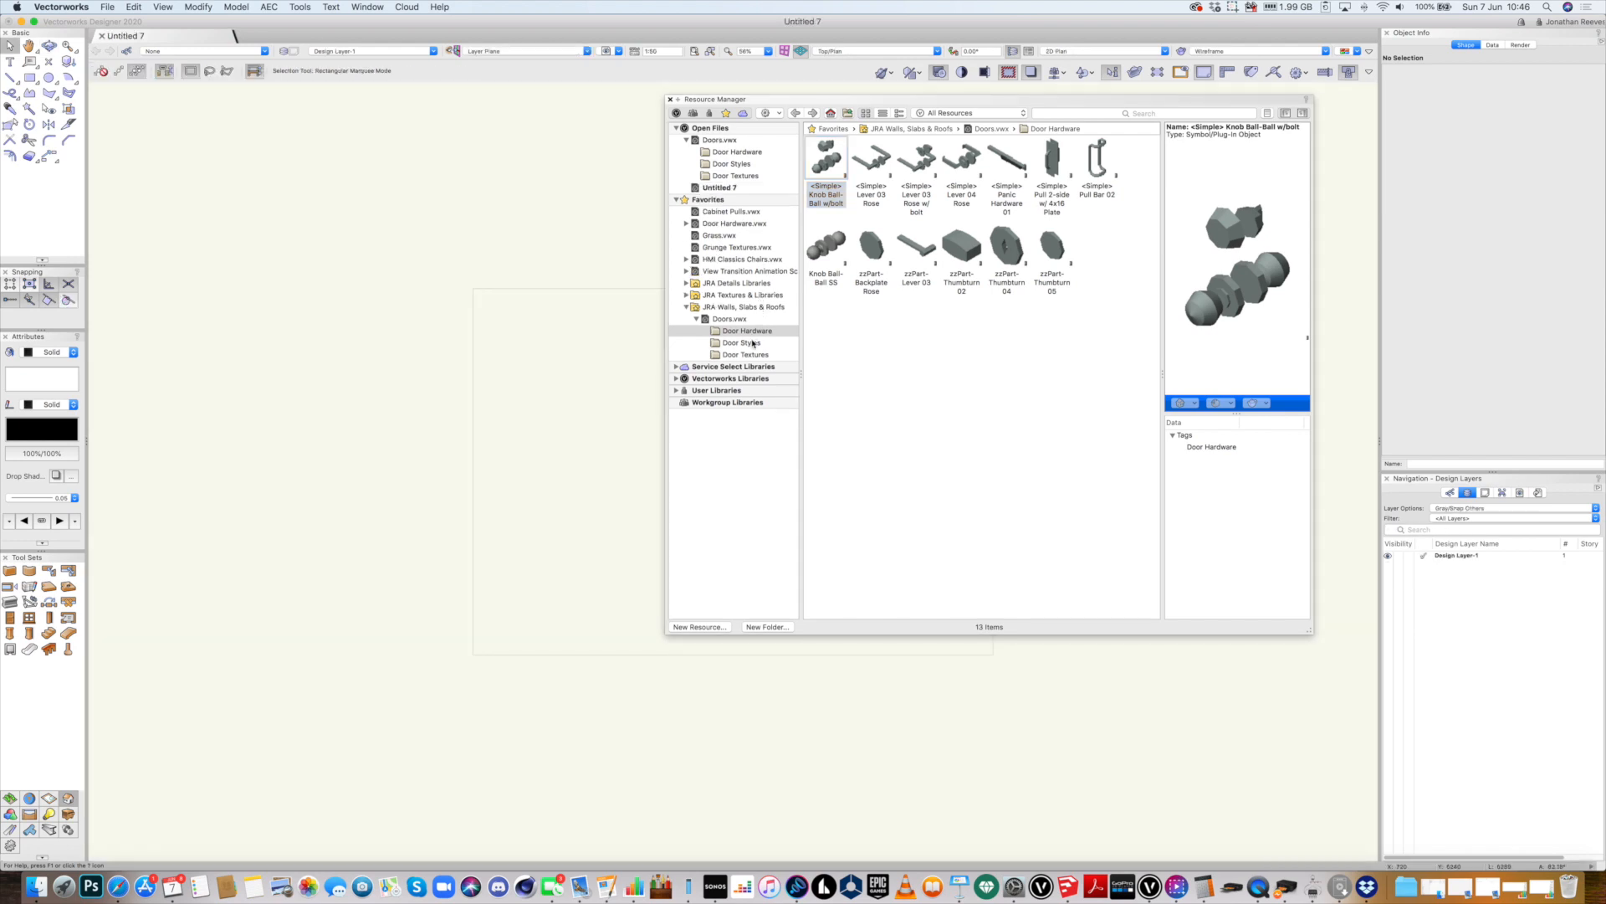
Place Door Style A from the Door Styles folder of the favorite Doors.vwx in the new document and view the door in 3D
{"action": "left_click", "coordinate": [750, 354]}
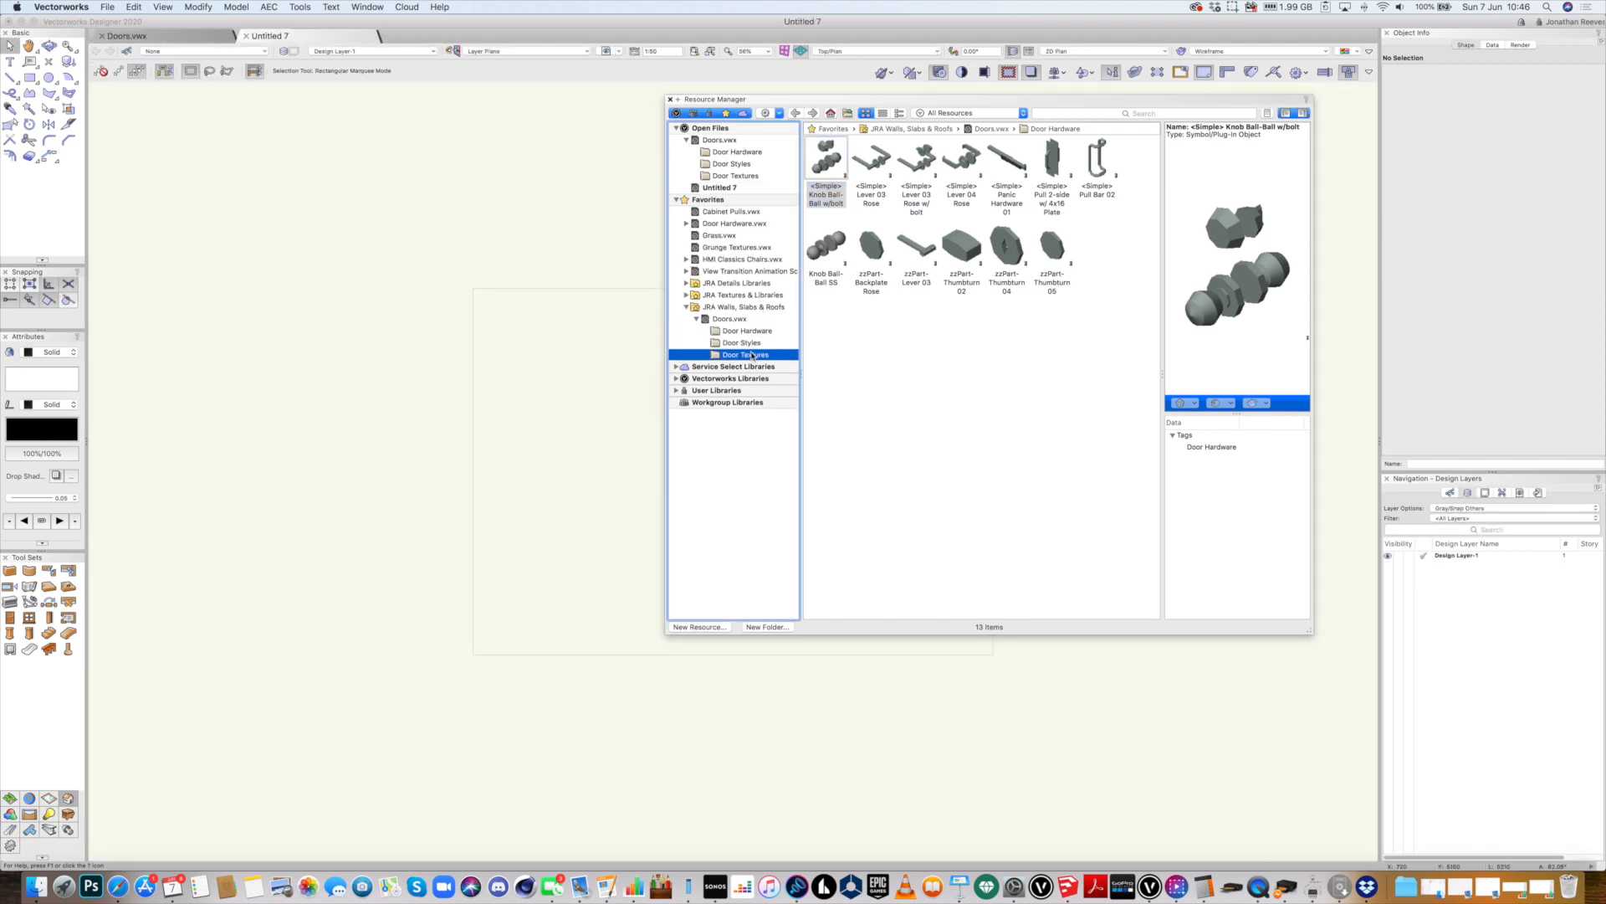
{"action": "left_click", "coordinate": [737, 343]}
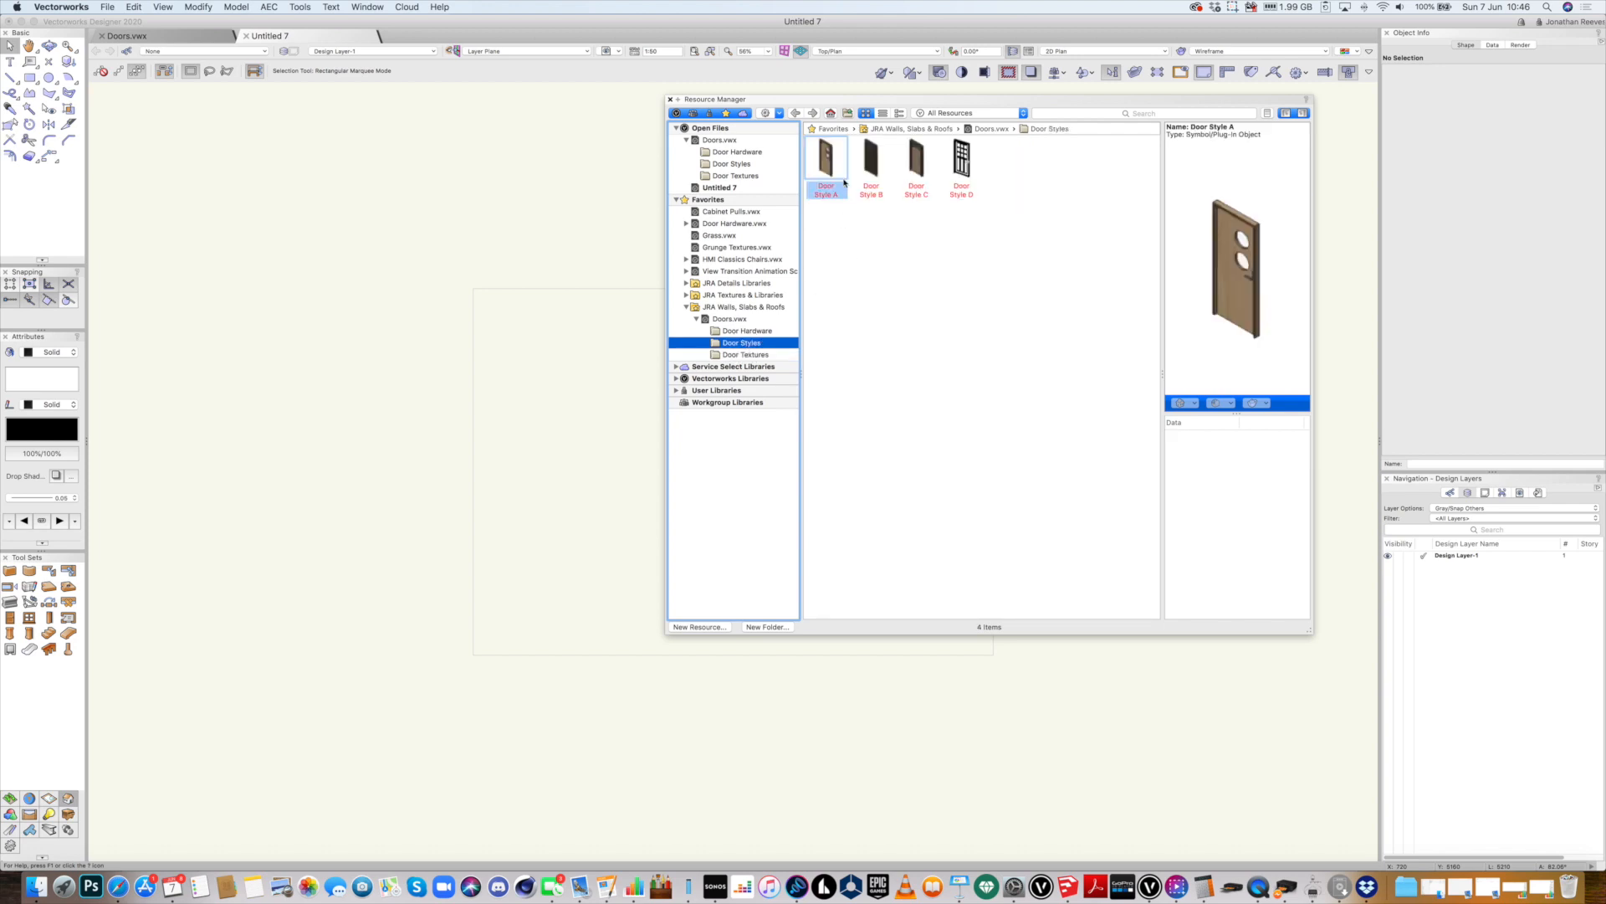
{"action": "left_click_drag", "start_coordinate": [822, 170], "coordinate": [585, 448]}
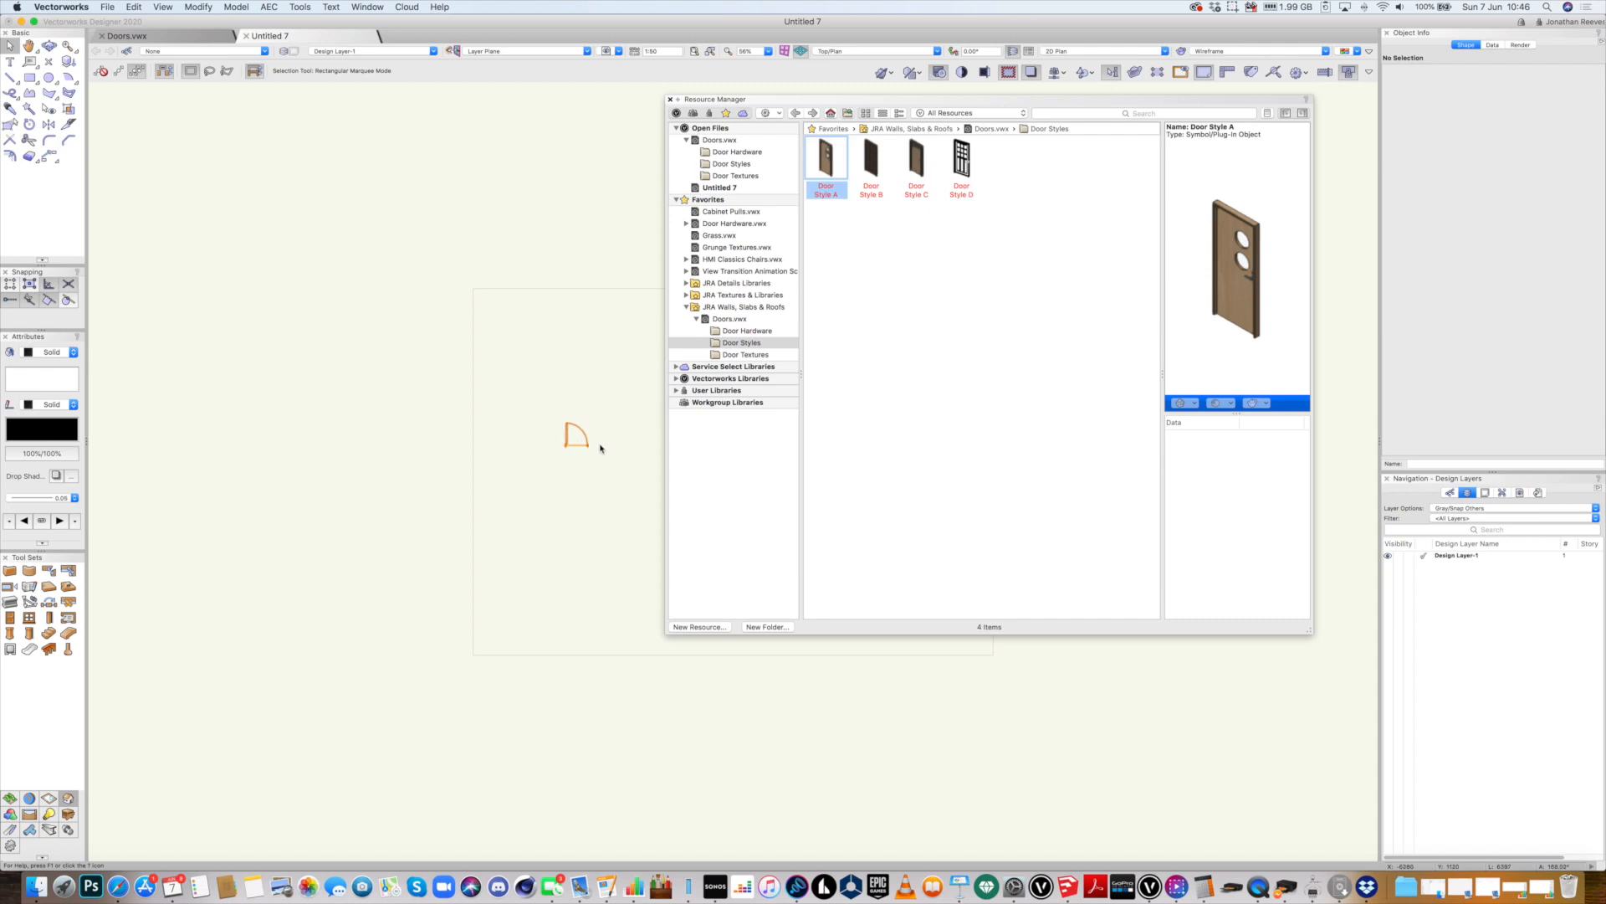
{"action": "key", "text": "super+6"}
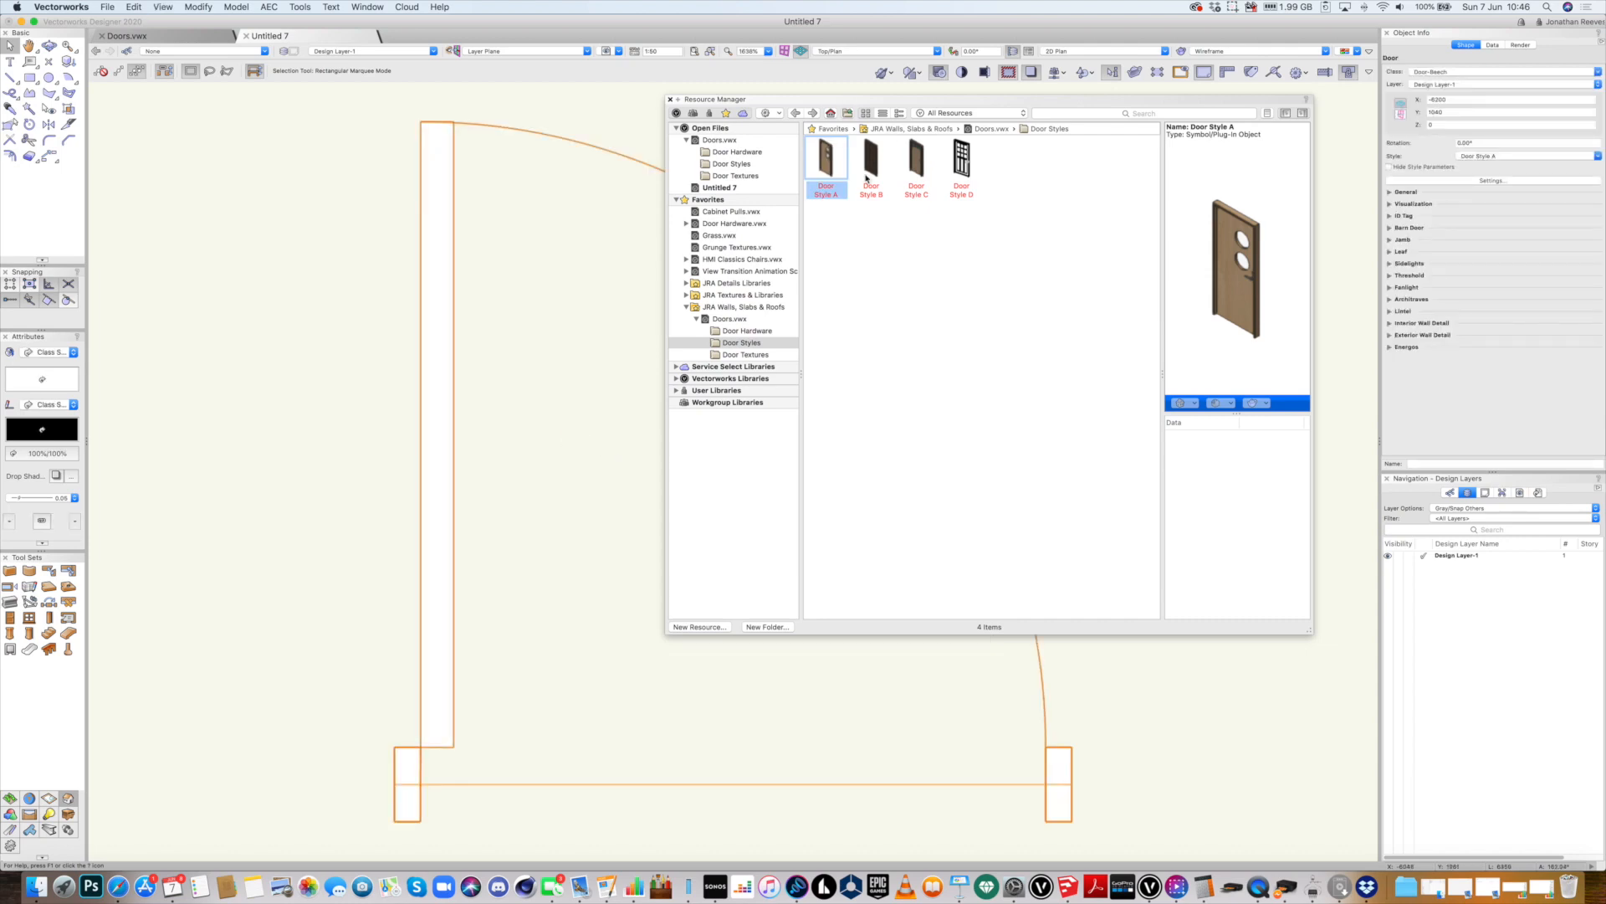
{"action": "middle_click_drag", "start_coordinate": [642, 573], "coordinate": [680, 580], "text": "ctrl"}
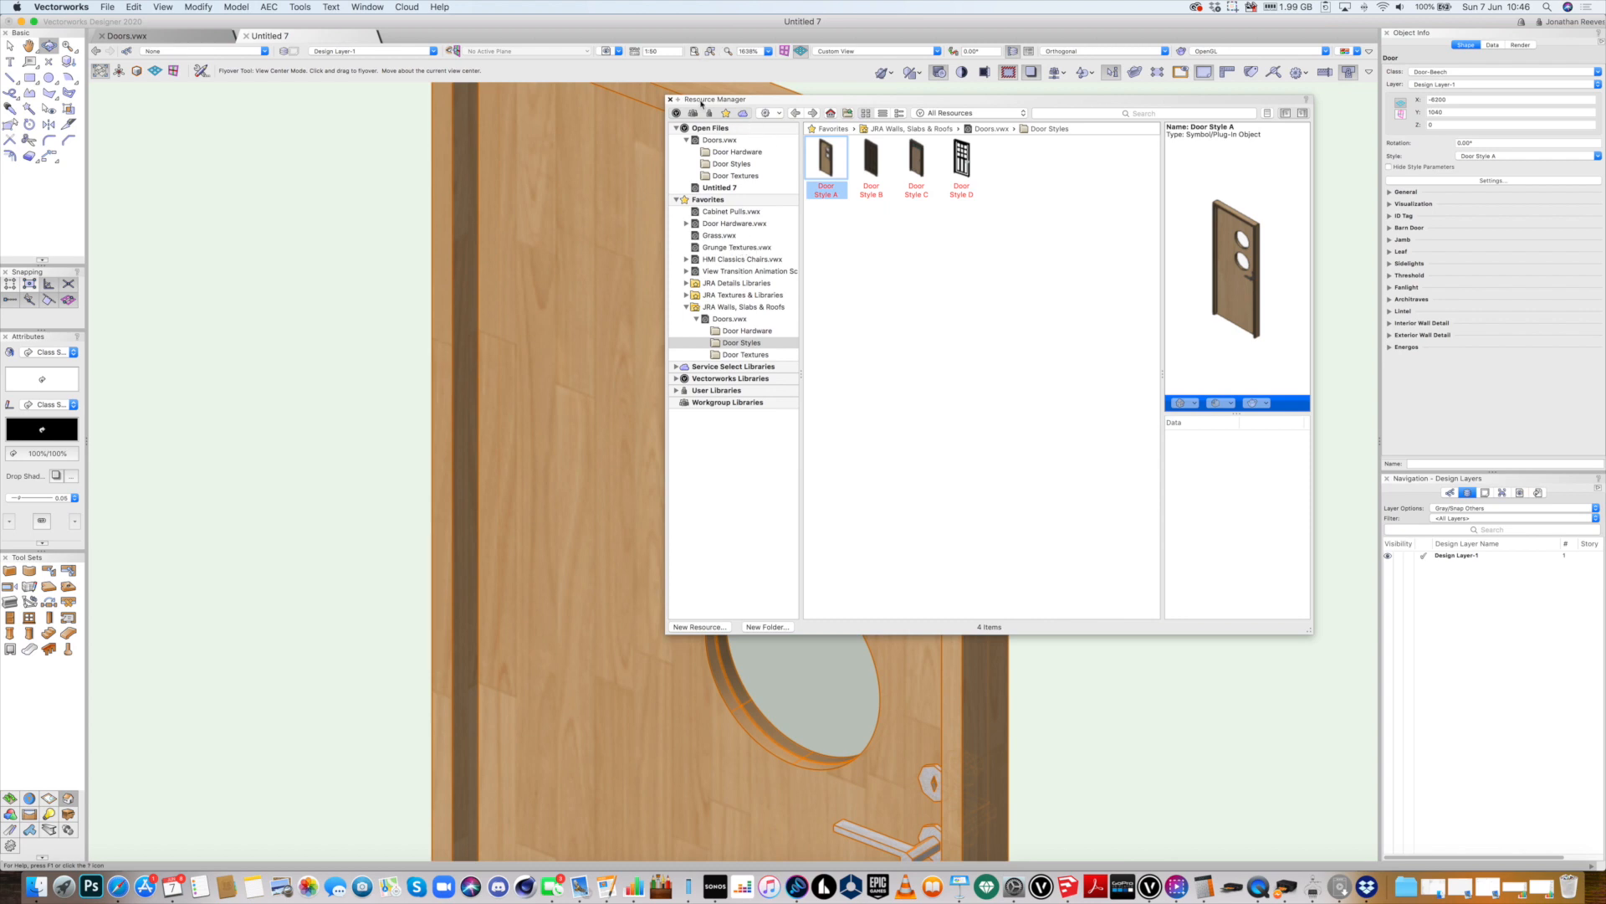
Copy the Door Style A door about 1700 mm along the X axis, keeping the Resource Manager clear of the drawing
{"action": "key", "text": "x"}
{"action": "left_click_drag", "start_coordinate": [731, 102], "coordinate": [1107, 124]}
{"action": "scroll", "coordinate": [926, 398], "scroll_direction": "down", "scroll_amount": 5}
{"action": "key", "text": "h"}
{"action": "left_click_drag", "start_coordinate": [960, 563], "coordinate": [660, 348]}
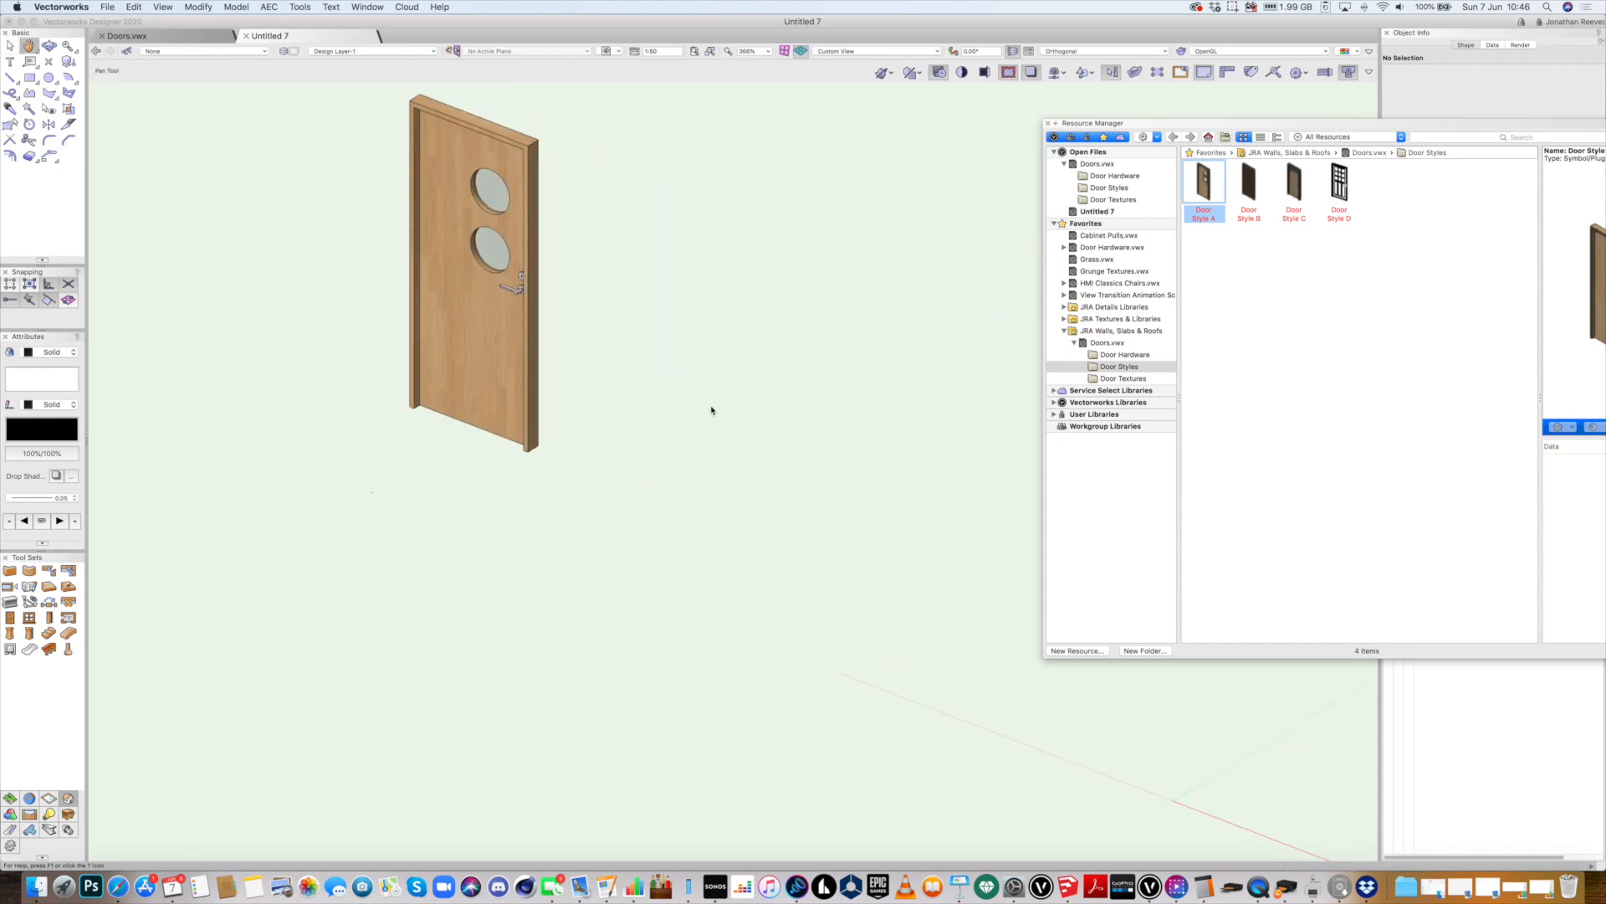
{"action": "key", "text": "x"}
{"action": "left_click_drag", "start_coordinate": [544, 440], "coordinate": [773, 534]}
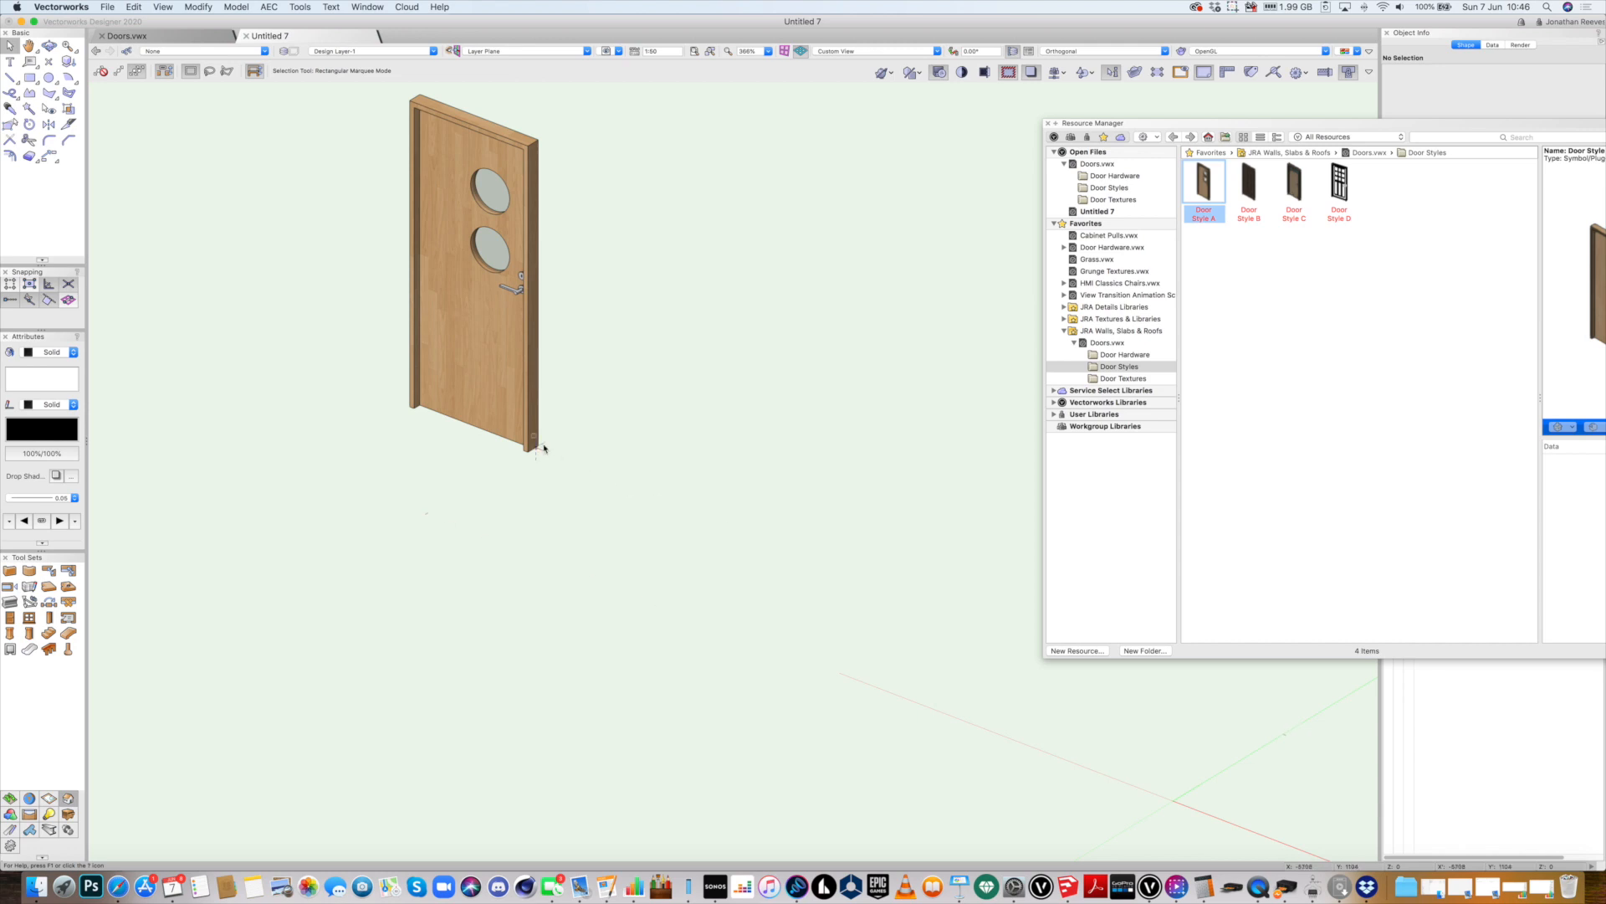
{"action": "left_click_drag", "start_coordinate": [537, 447], "coordinate": [756, 527]}
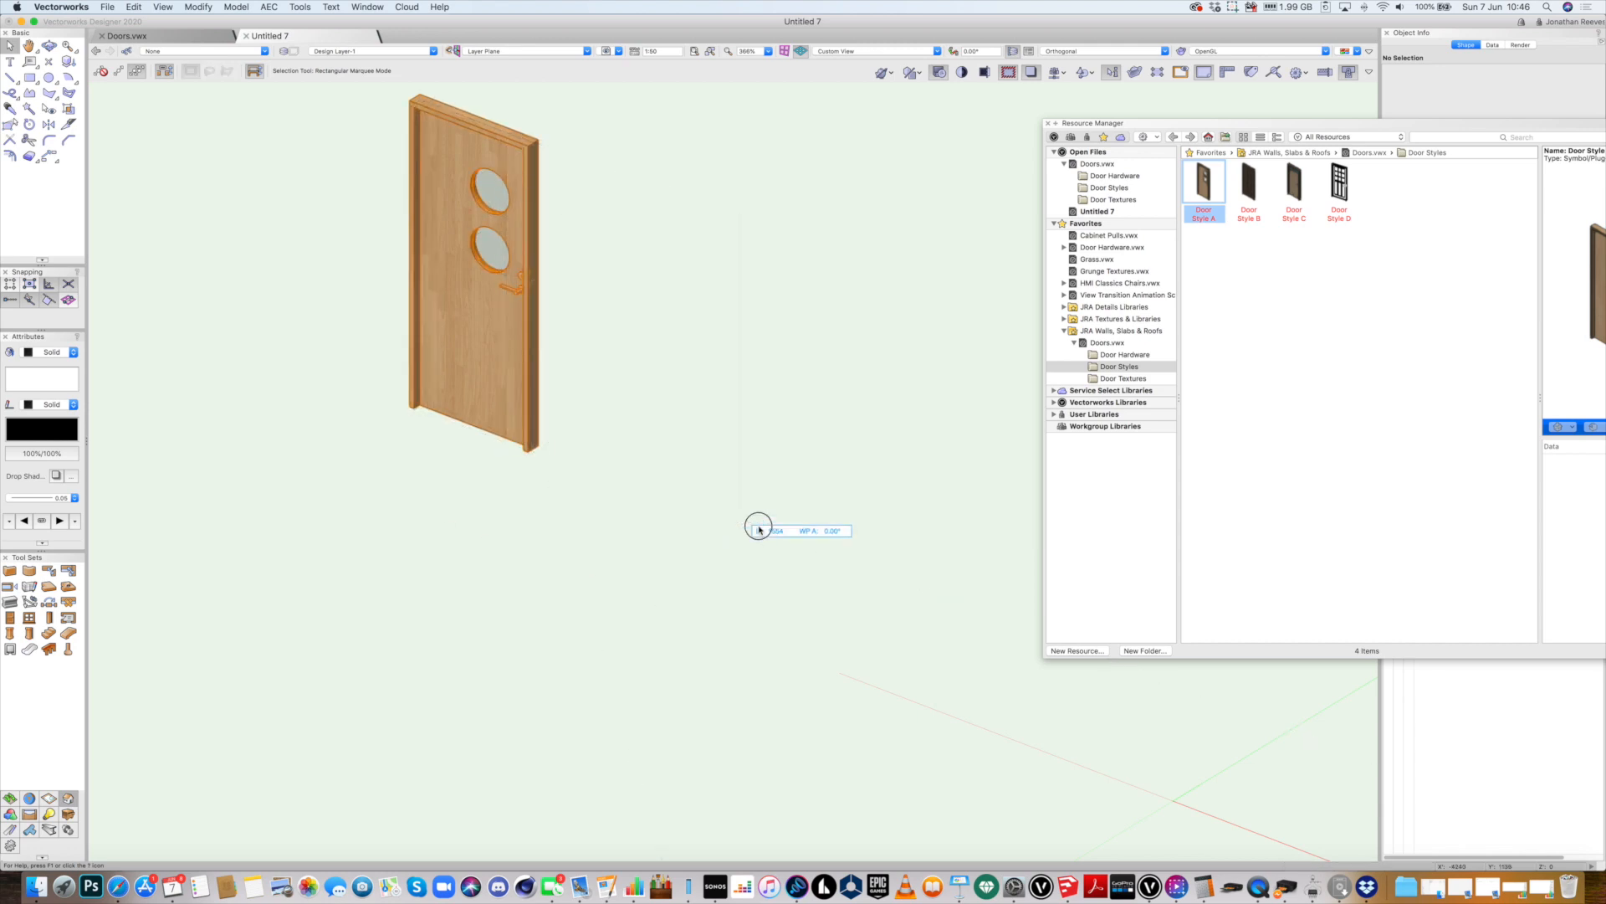
Replace the copied door's style with Door Style C from Doors.vwx in the JRA Walls, Slabs & Roofs favorites
{"action": "left_click_drag", "start_coordinate": [1319, 124], "coordinate": [990, 405]}
{"action": "left_click", "coordinate": [760, 279]}
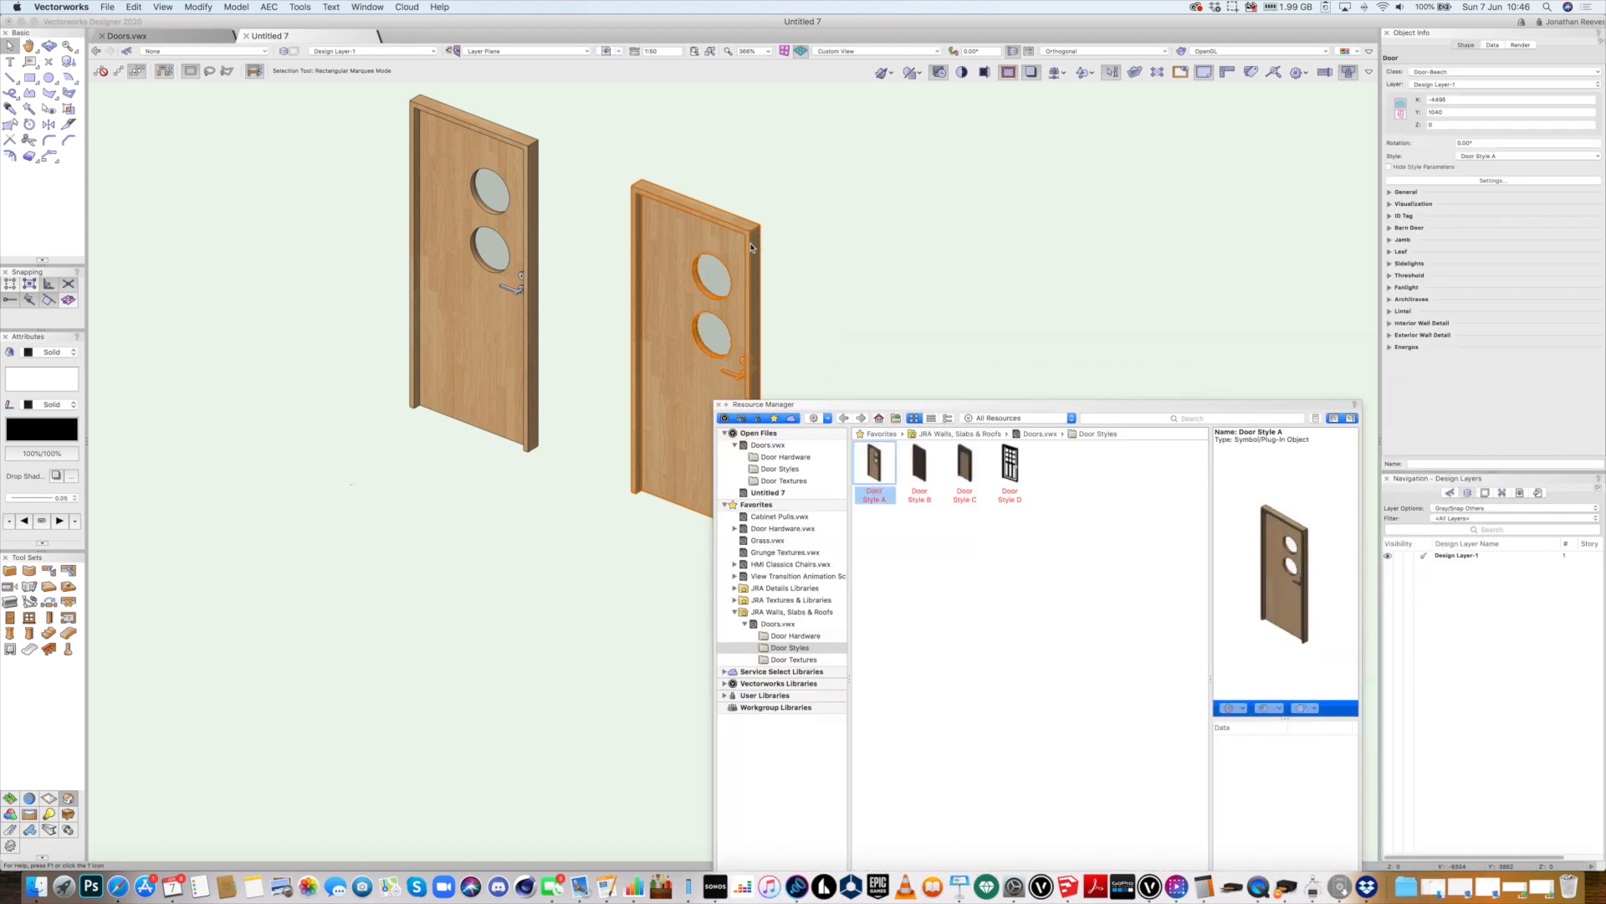
{"action": "left_click", "coordinate": [1489, 156]}
{"action": "left_click", "coordinate": [1480, 176]}
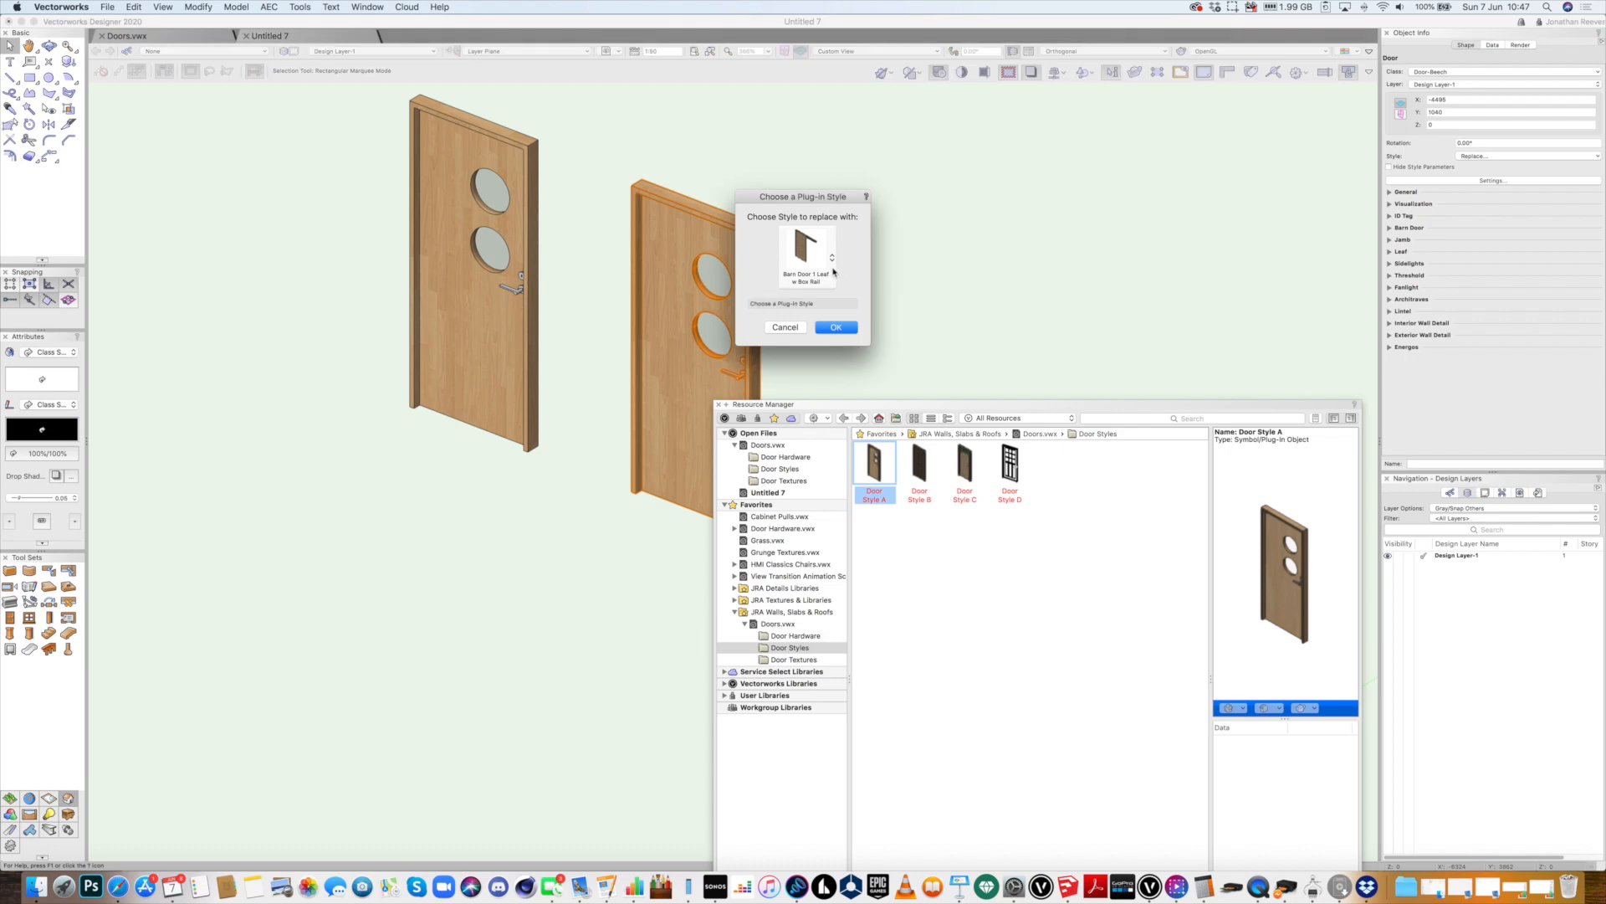
{"action": "left_click", "coordinate": [832, 269]}
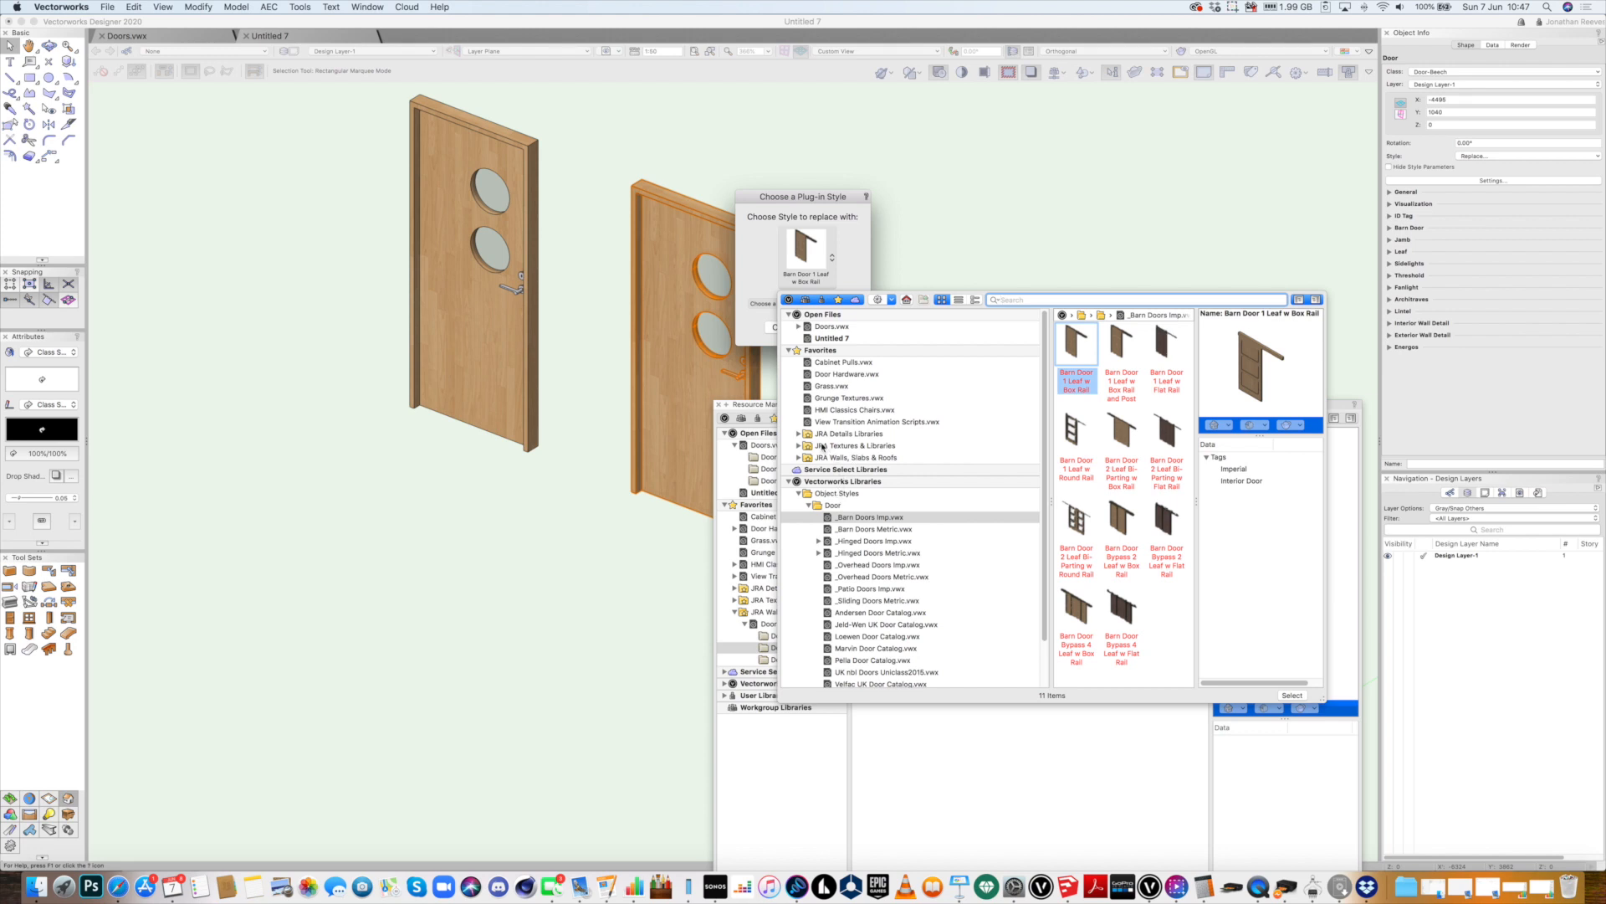
{"action": "left_click", "coordinate": [837, 458]}
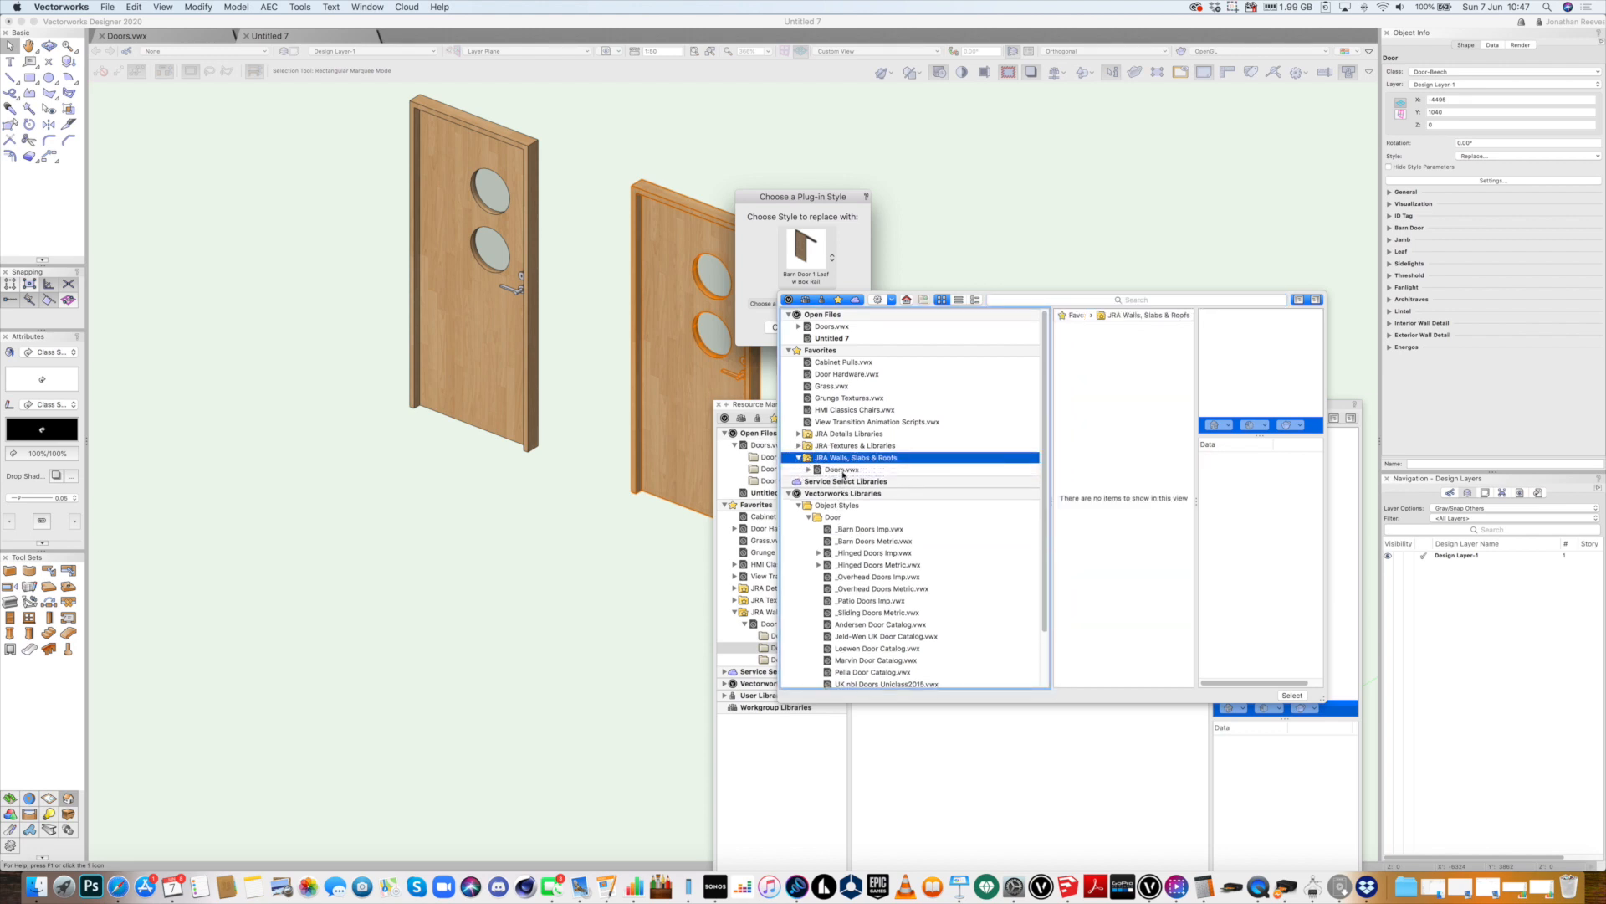
{"action": "left_click", "coordinate": [841, 469]}
{"action": "left_click", "coordinate": [1117, 356]}
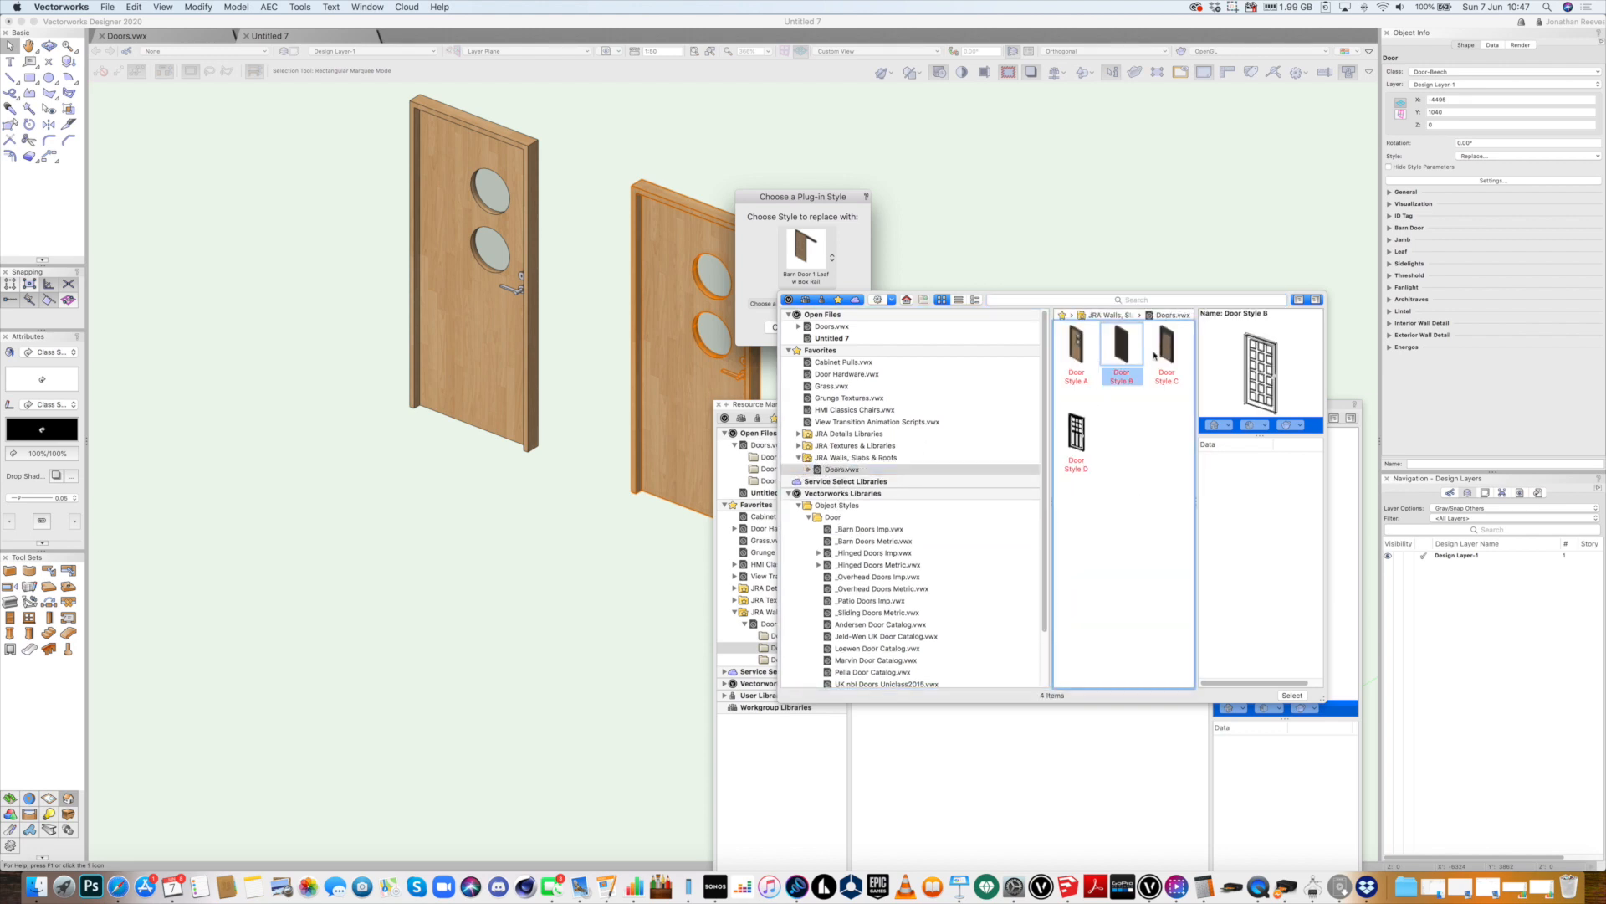
{"action": "left_click", "coordinate": [1165, 351]}
{"action": "double_click", "coordinate": [1166, 351]}
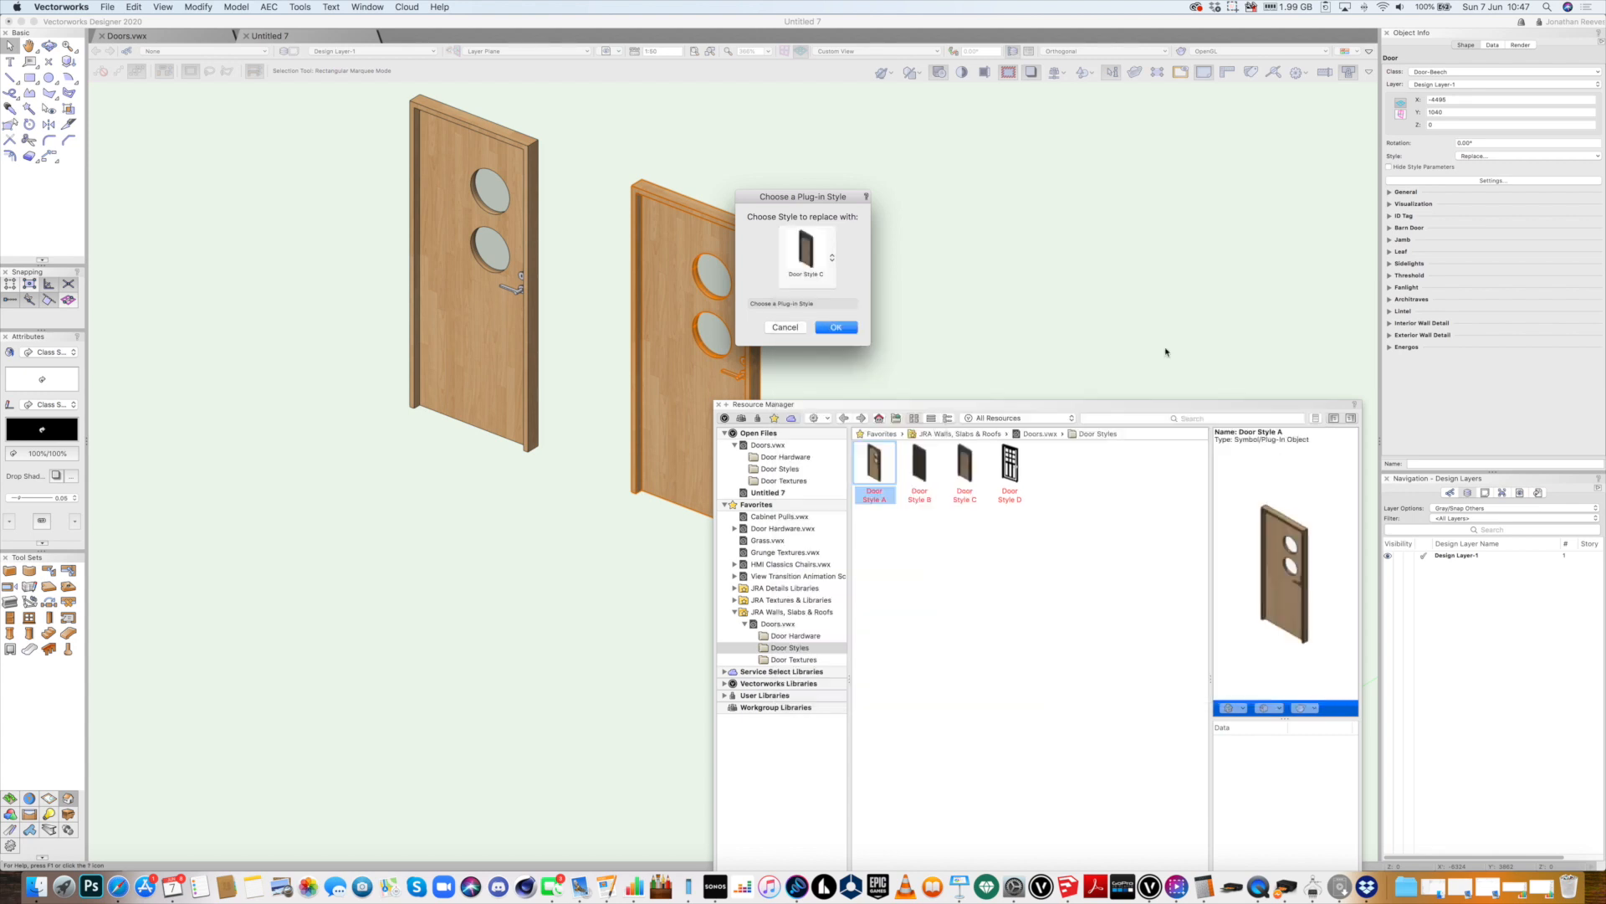
{"action": "left_click", "coordinate": [836, 327]}
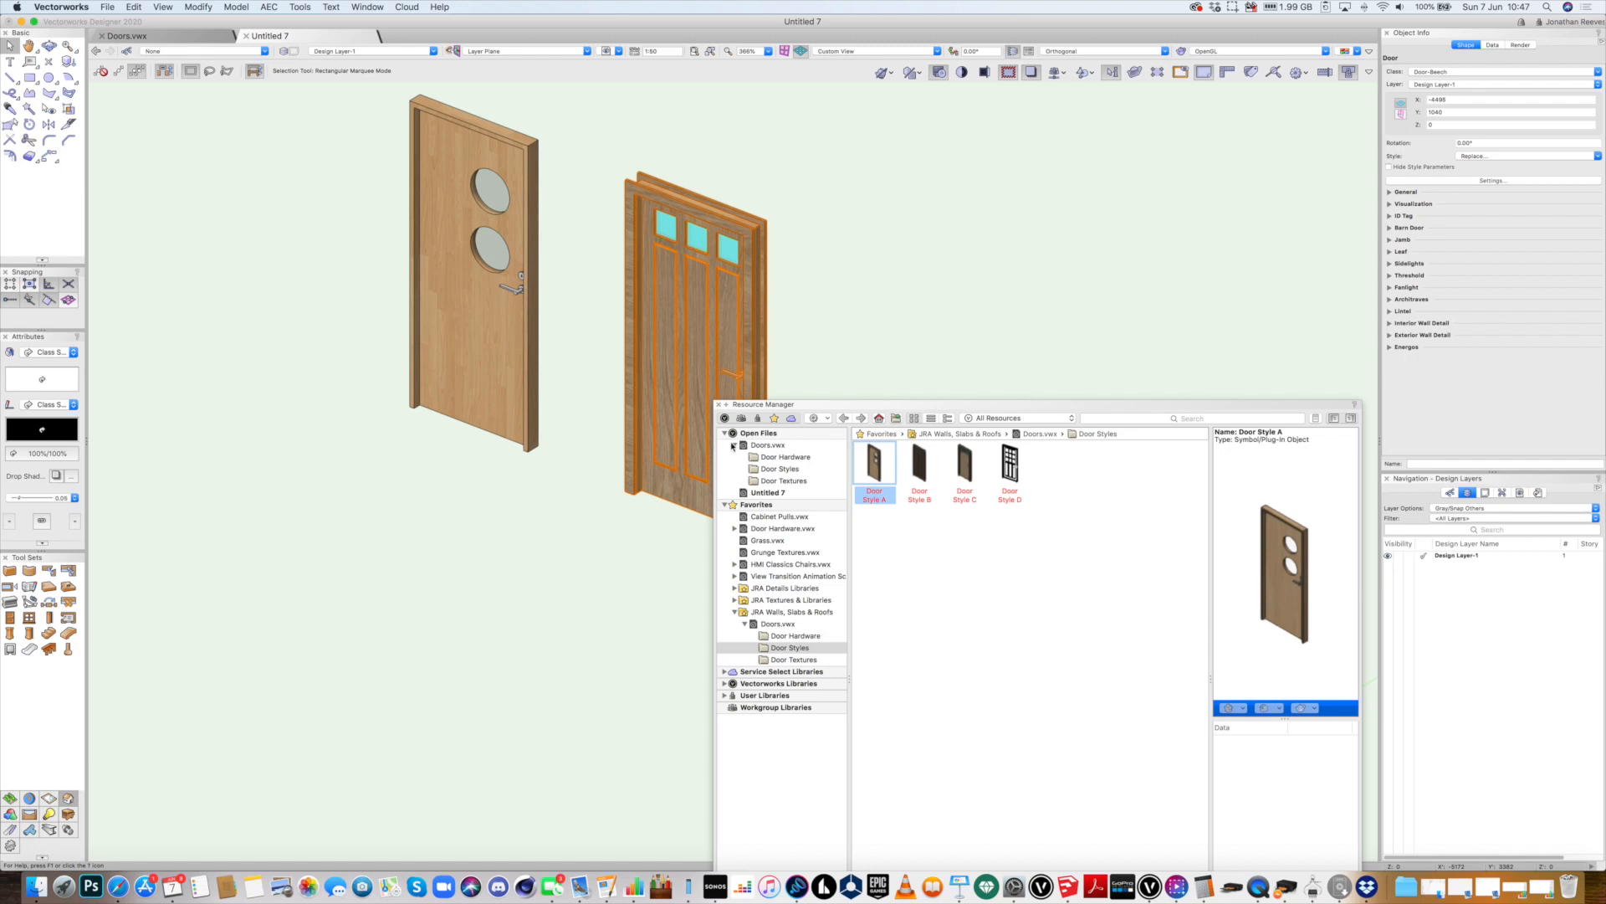
Copy the Door Style C door about 2300 mm further along the X axis as the third door in the row
{"action": "left_click_drag", "start_coordinate": [828, 404], "coordinate": [1075, 317]}
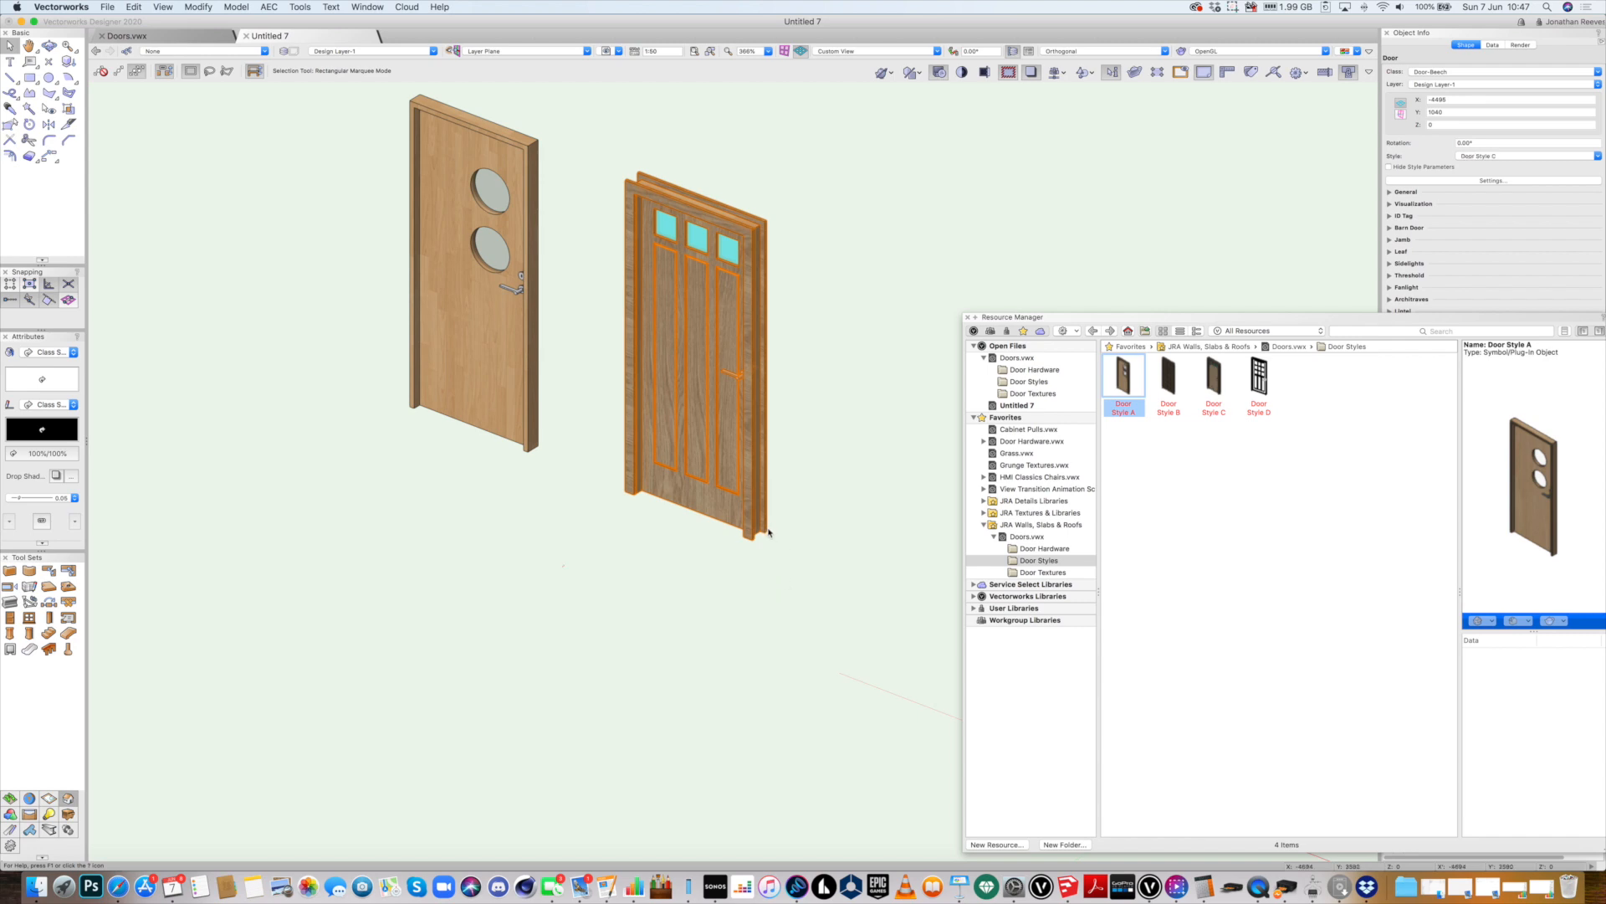
{"action": "scroll", "coordinate": [786, 553], "scroll_direction": "down", "scroll_amount": 3}
{"action": "middle_click_drag", "start_coordinate": [825, 567], "coordinate": [487, 458]}
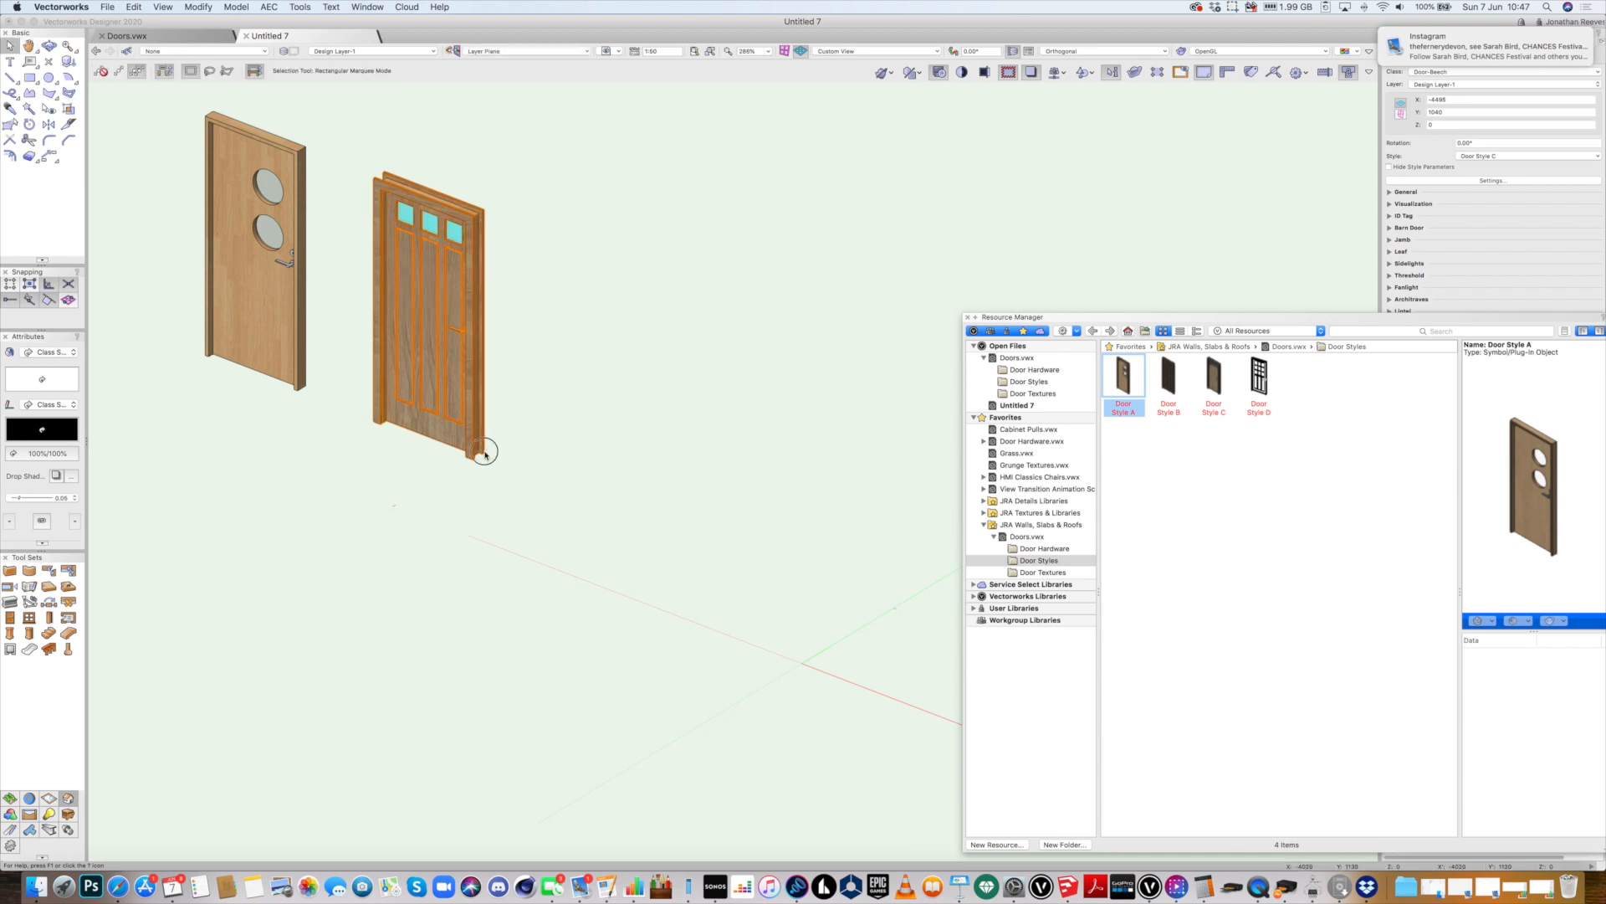
{"action": "left_click", "coordinate": [605, 492]}
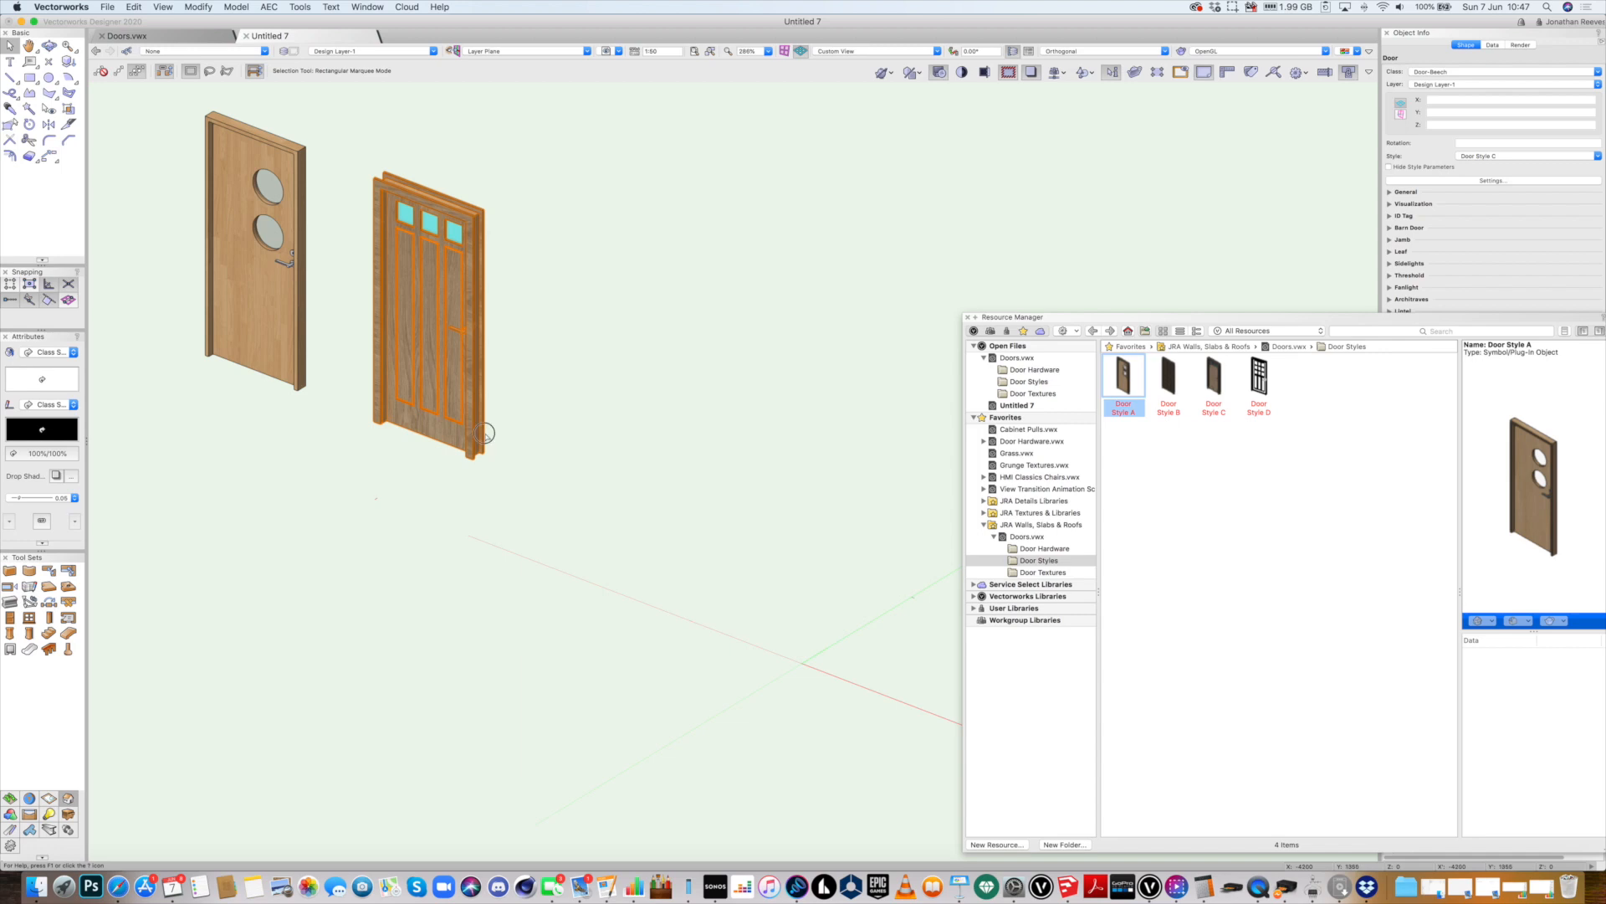
{"action": "left_click_drag", "start_coordinate": [482, 461], "coordinate": [713, 527]}
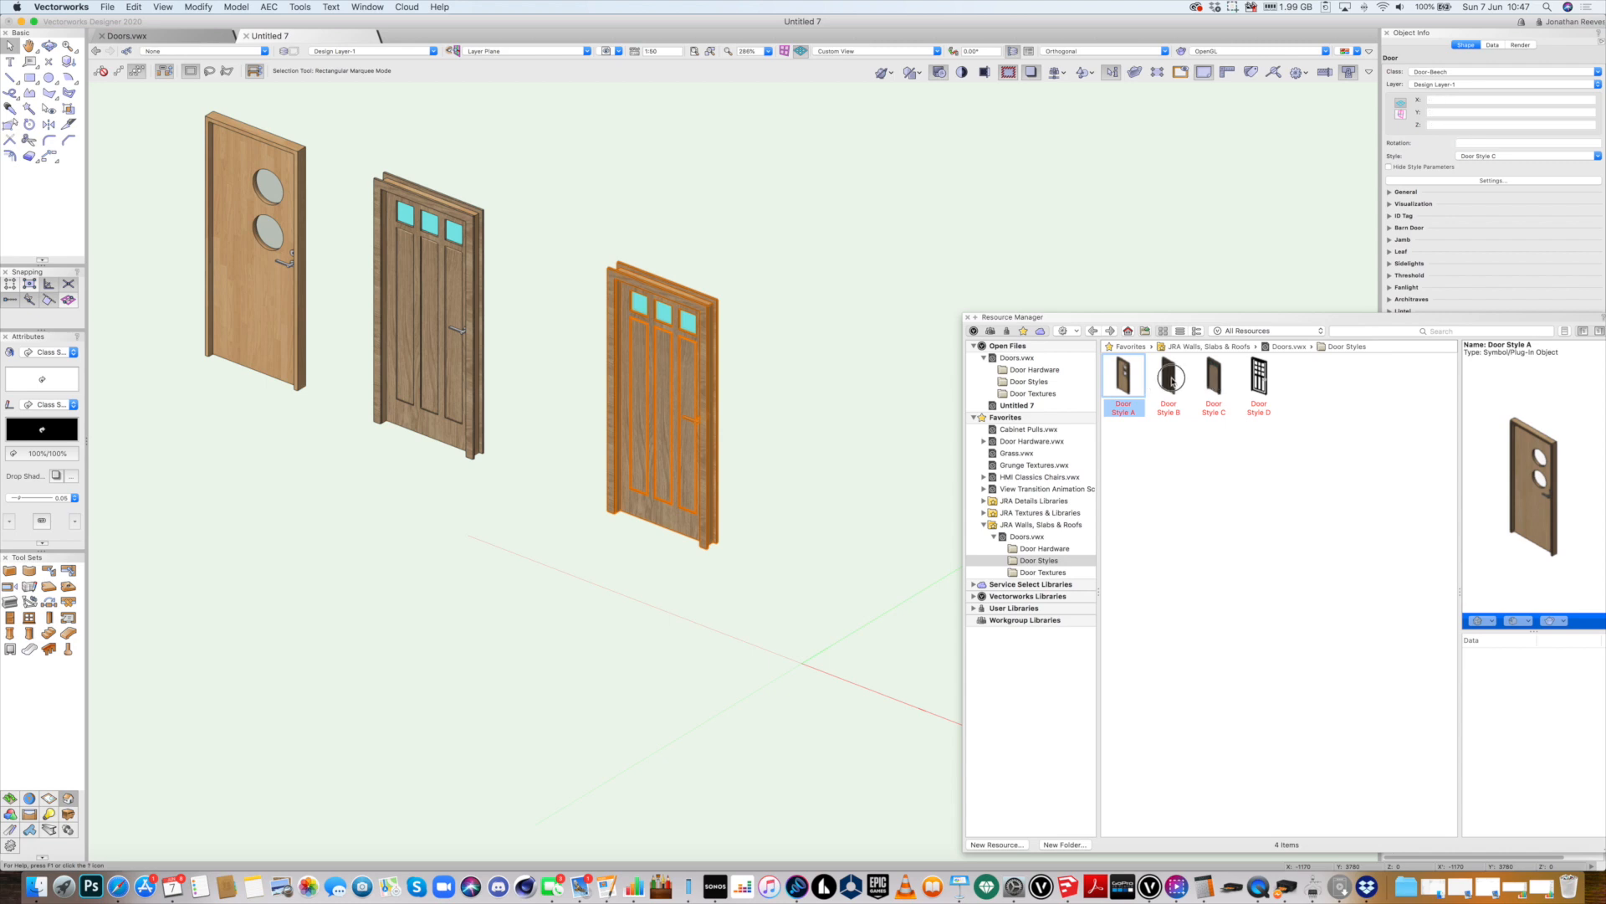
Try to apply Door Style B to the third door by placing it there from the favorites, and delete that placed door
{"action": "left_click_drag", "start_coordinate": [1172, 381], "coordinate": [704, 383]}
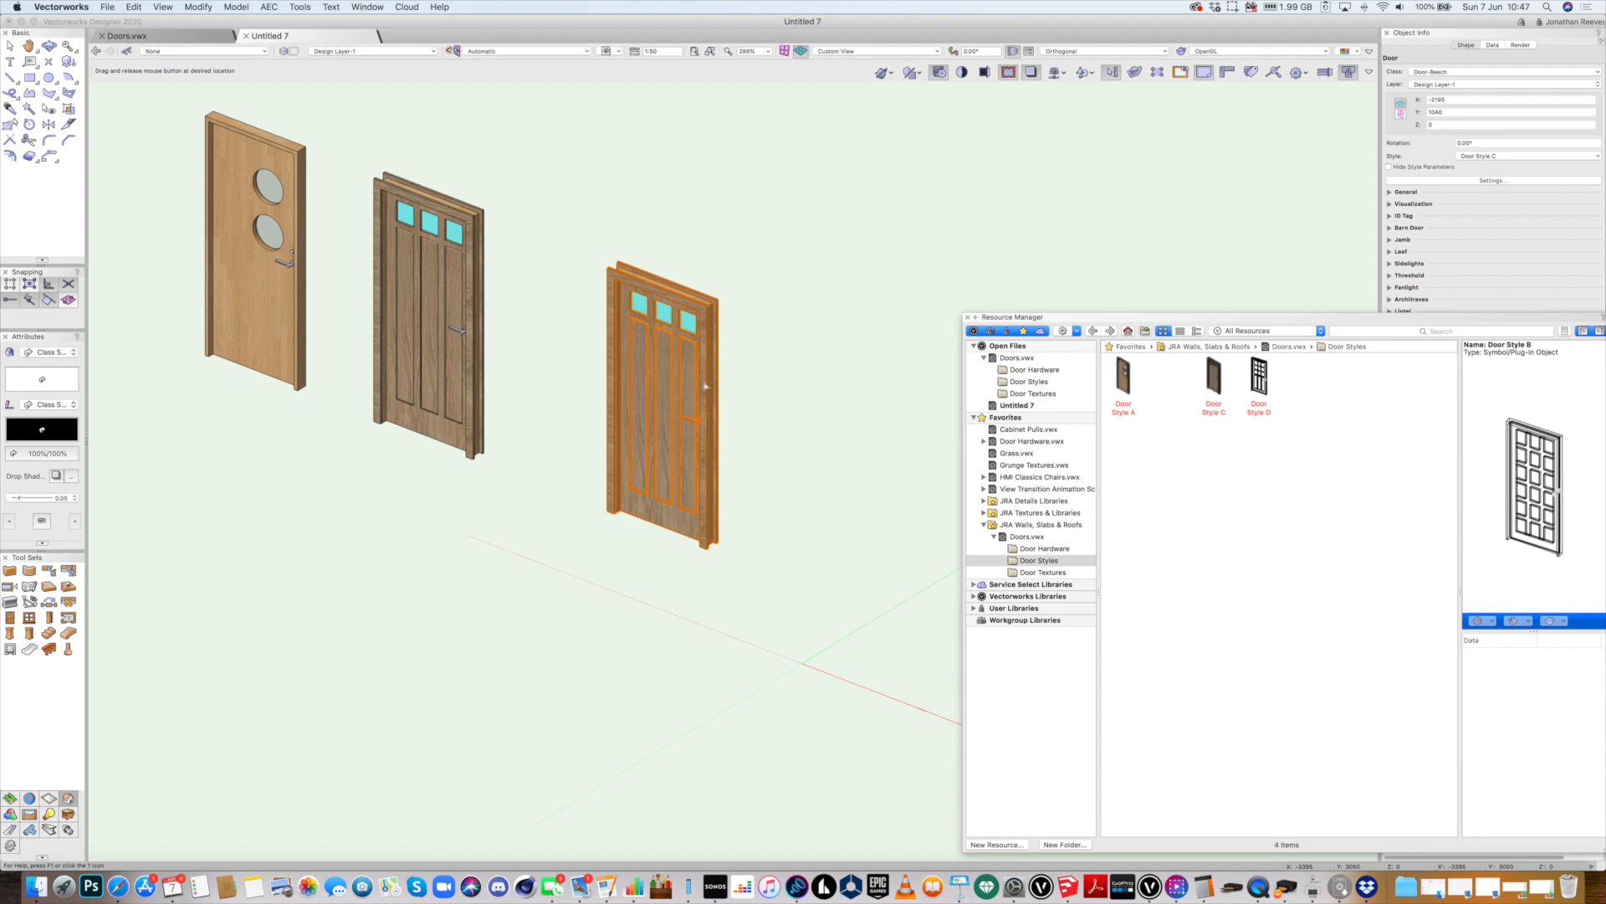
{"action": "left_click", "coordinate": [741, 391]}
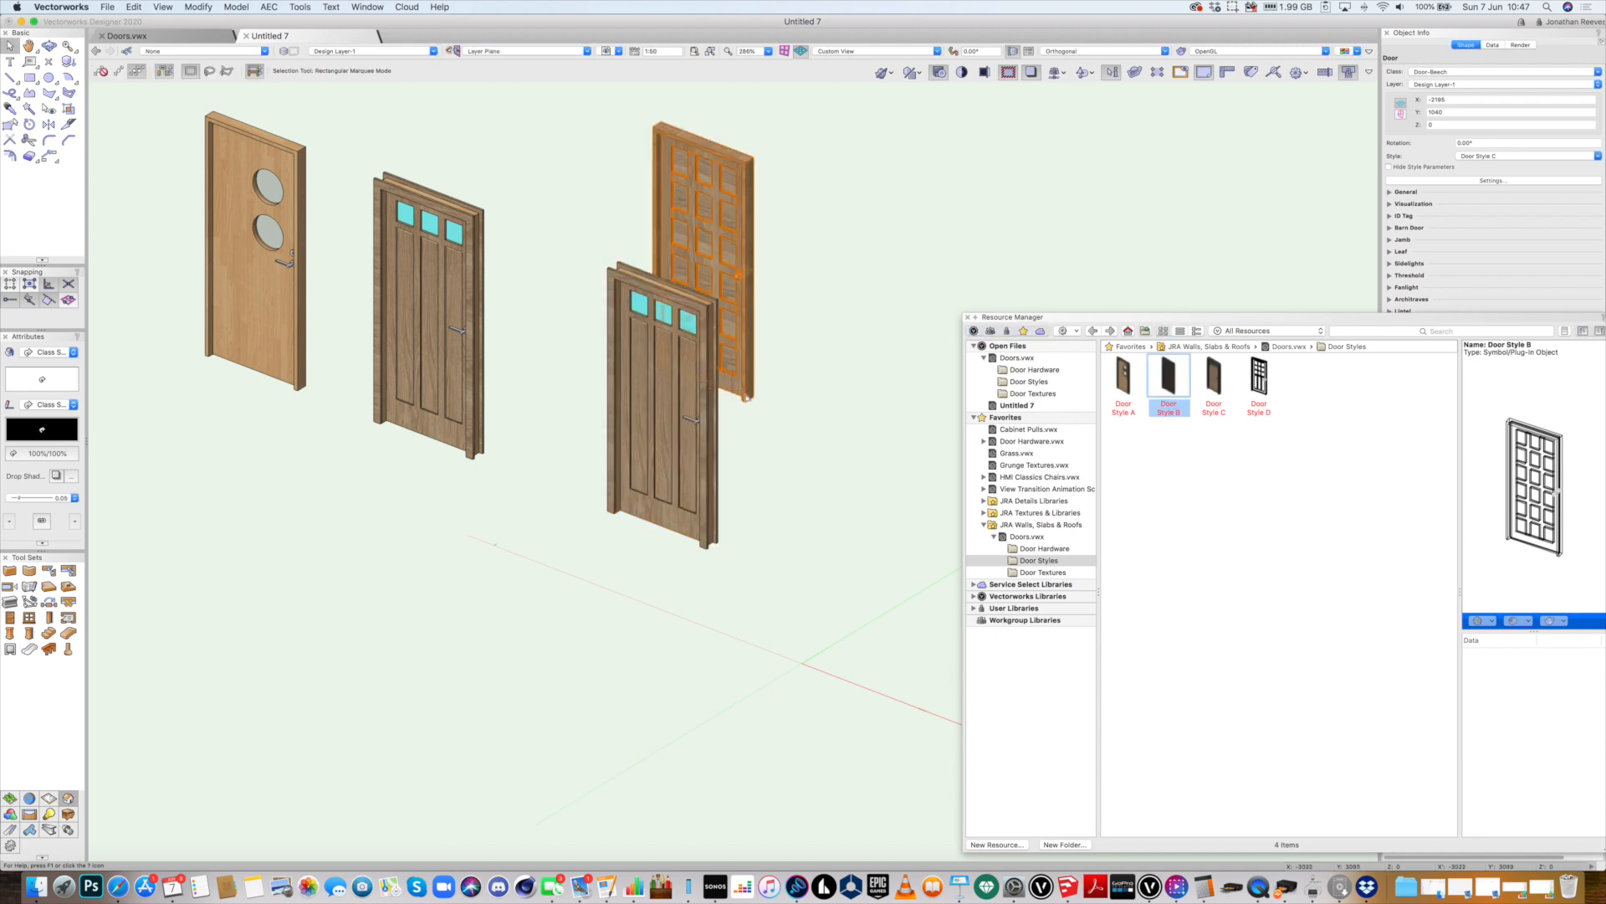
{"action": "key", "text": "Delete"}
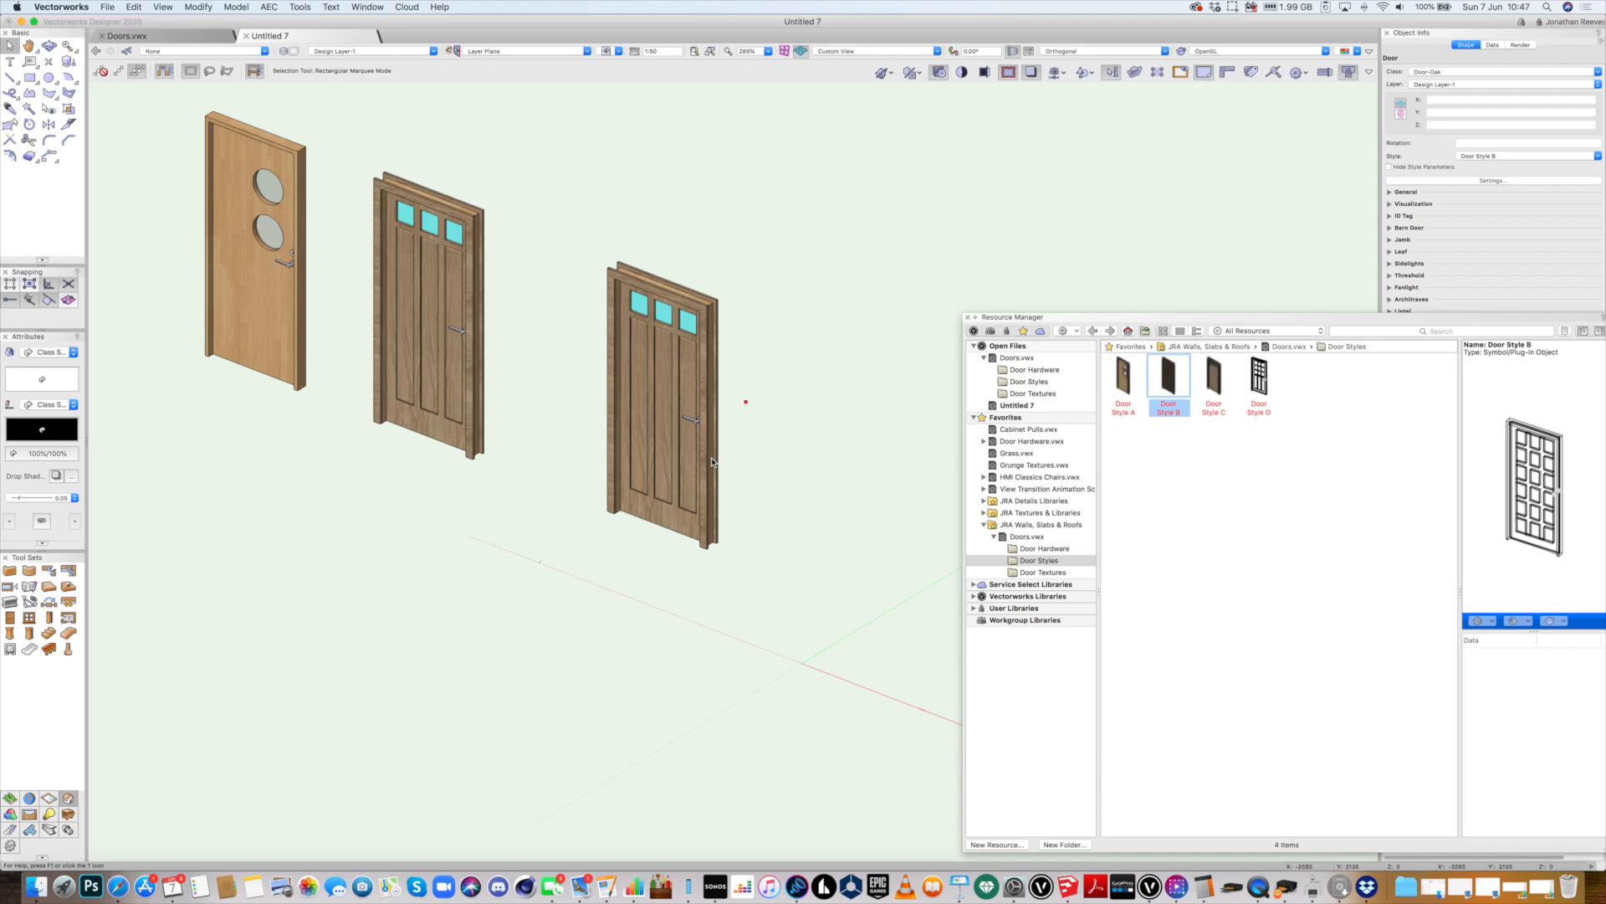
Replace the third door's style with Door Style B and copy that door further along the row
{"action": "right_click", "coordinate": [1167, 381]}
{"action": "left_click", "coordinate": [1163, 378]}
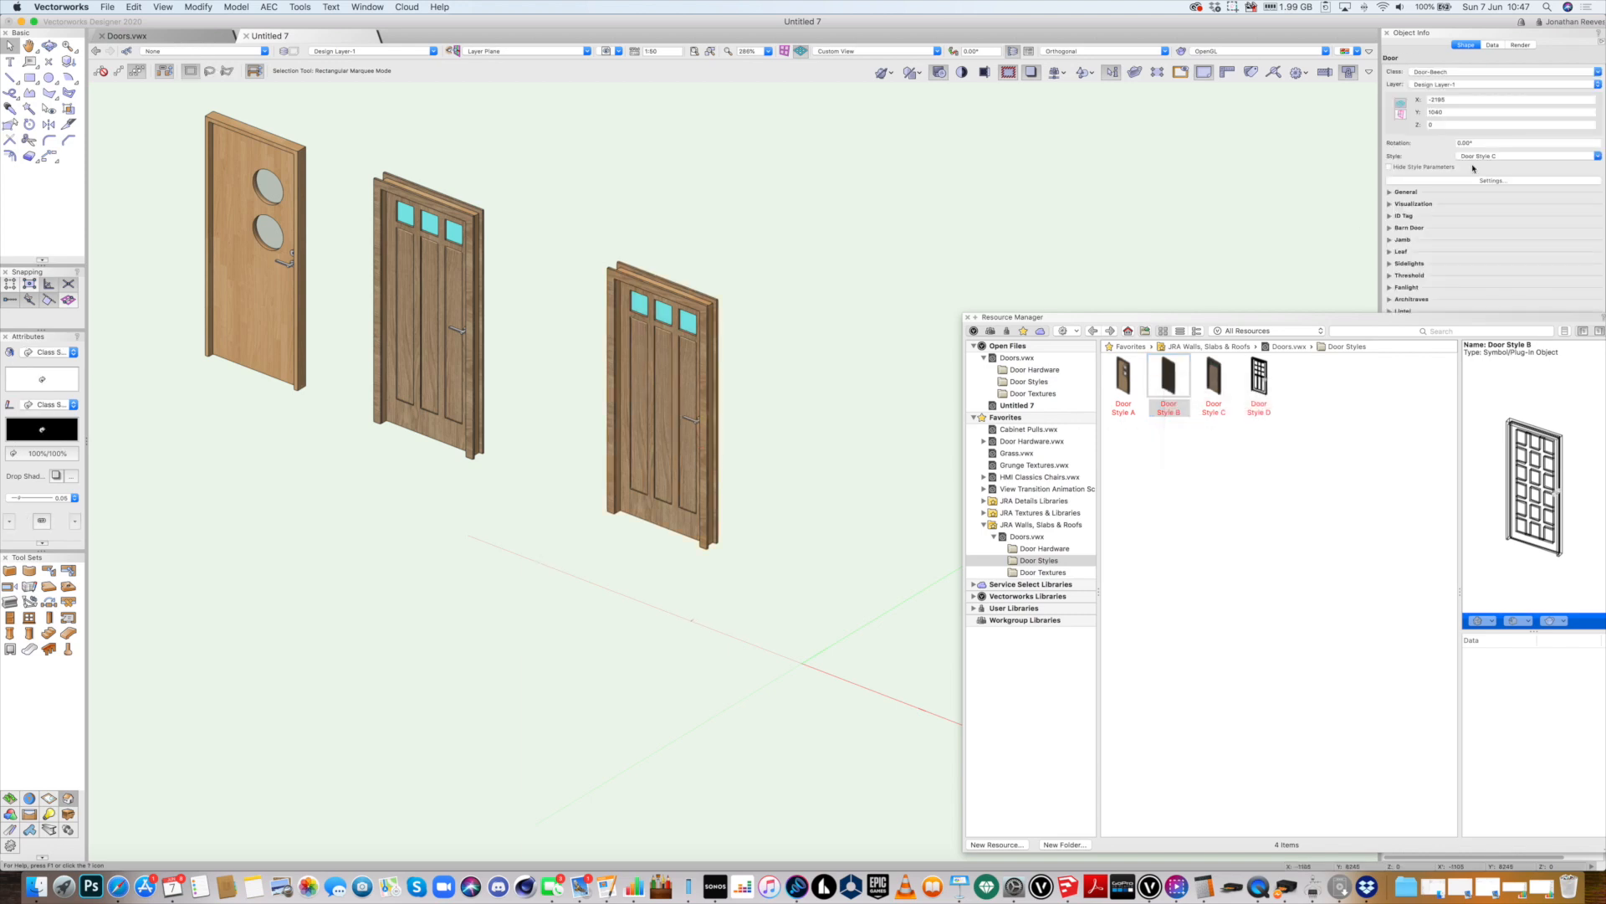
{"action": "left_click", "coordinate": [1519, 156]}
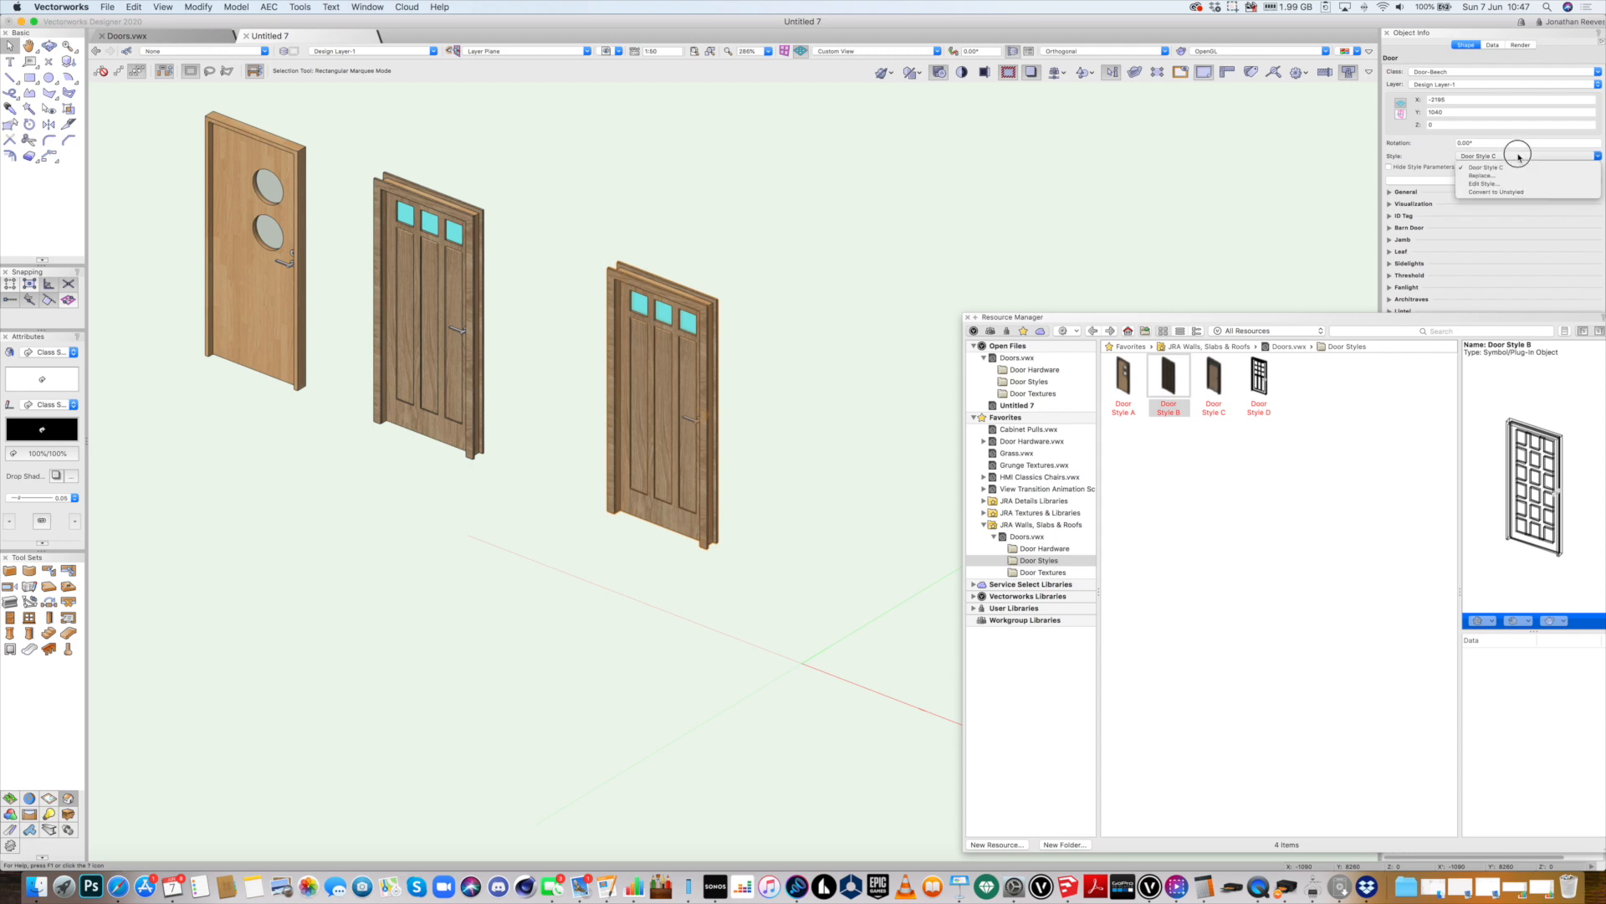
{"action": "left_click", "coordinate": [1508, 178]}
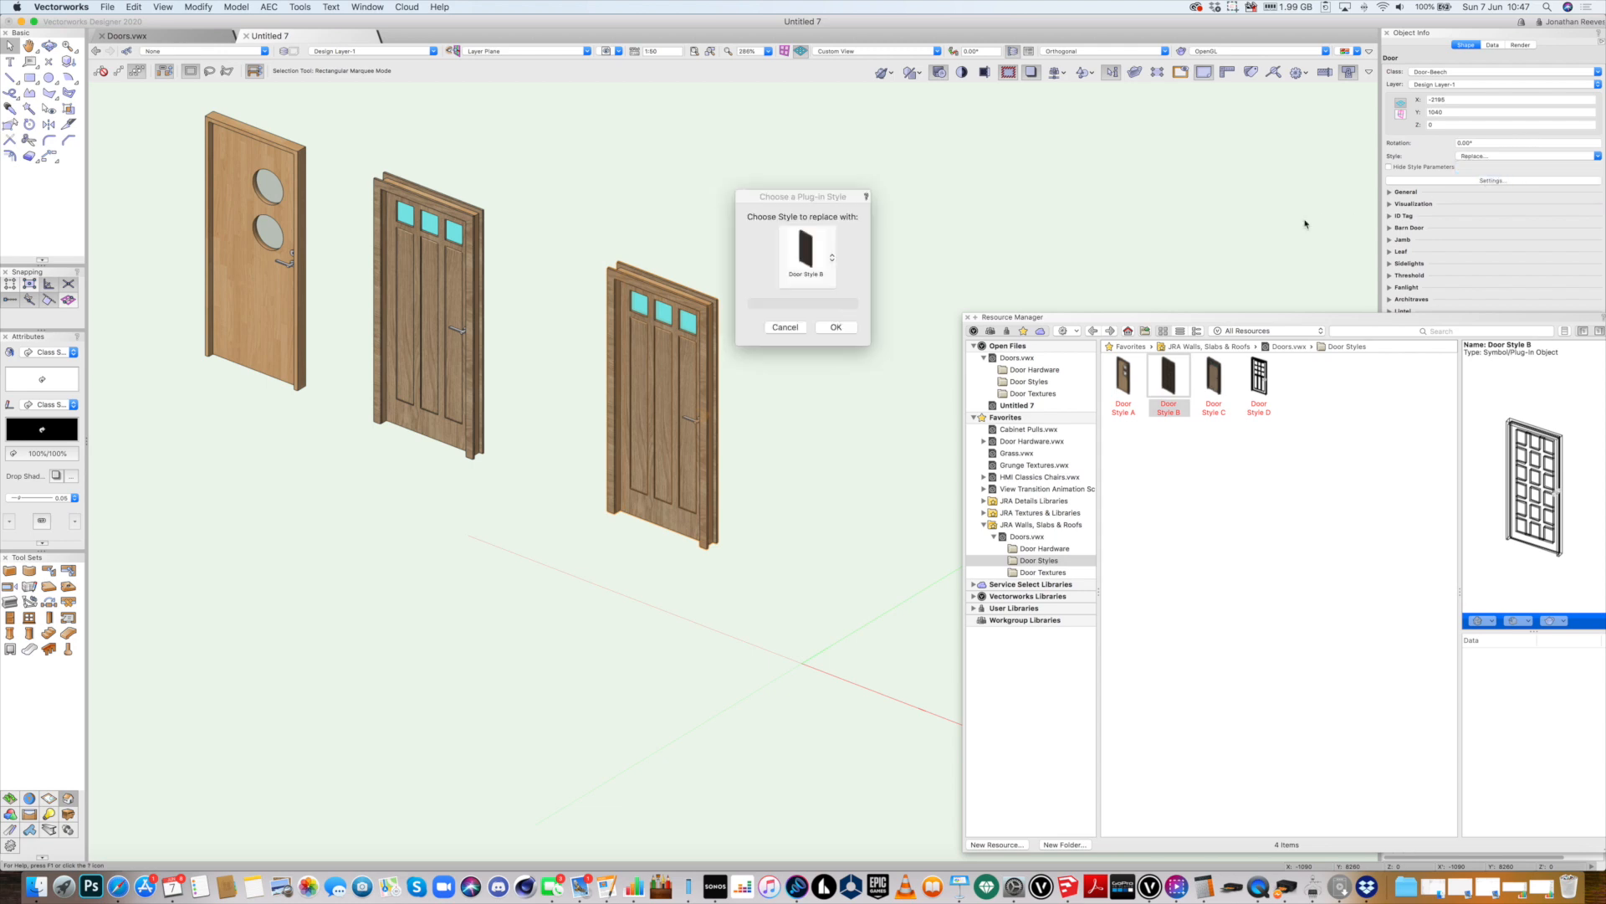
{"action": "left_click", "coordinate": [840, 327]}
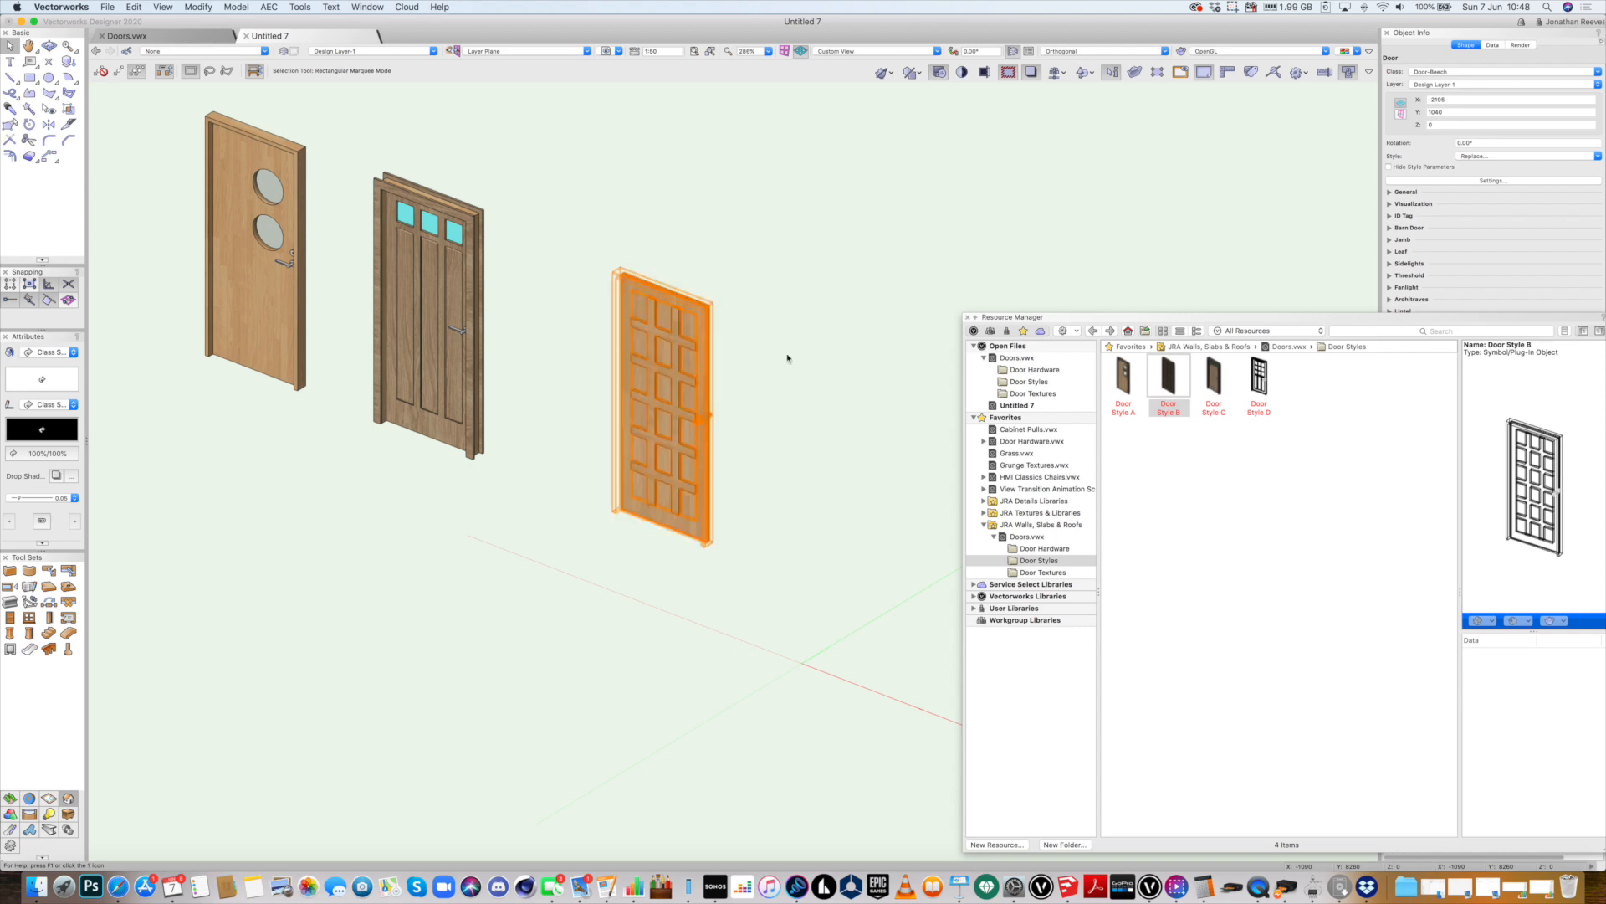
{"action": "left_click_drag", "start_coordinate": [709, 542], "coordinate": [891, 624]}
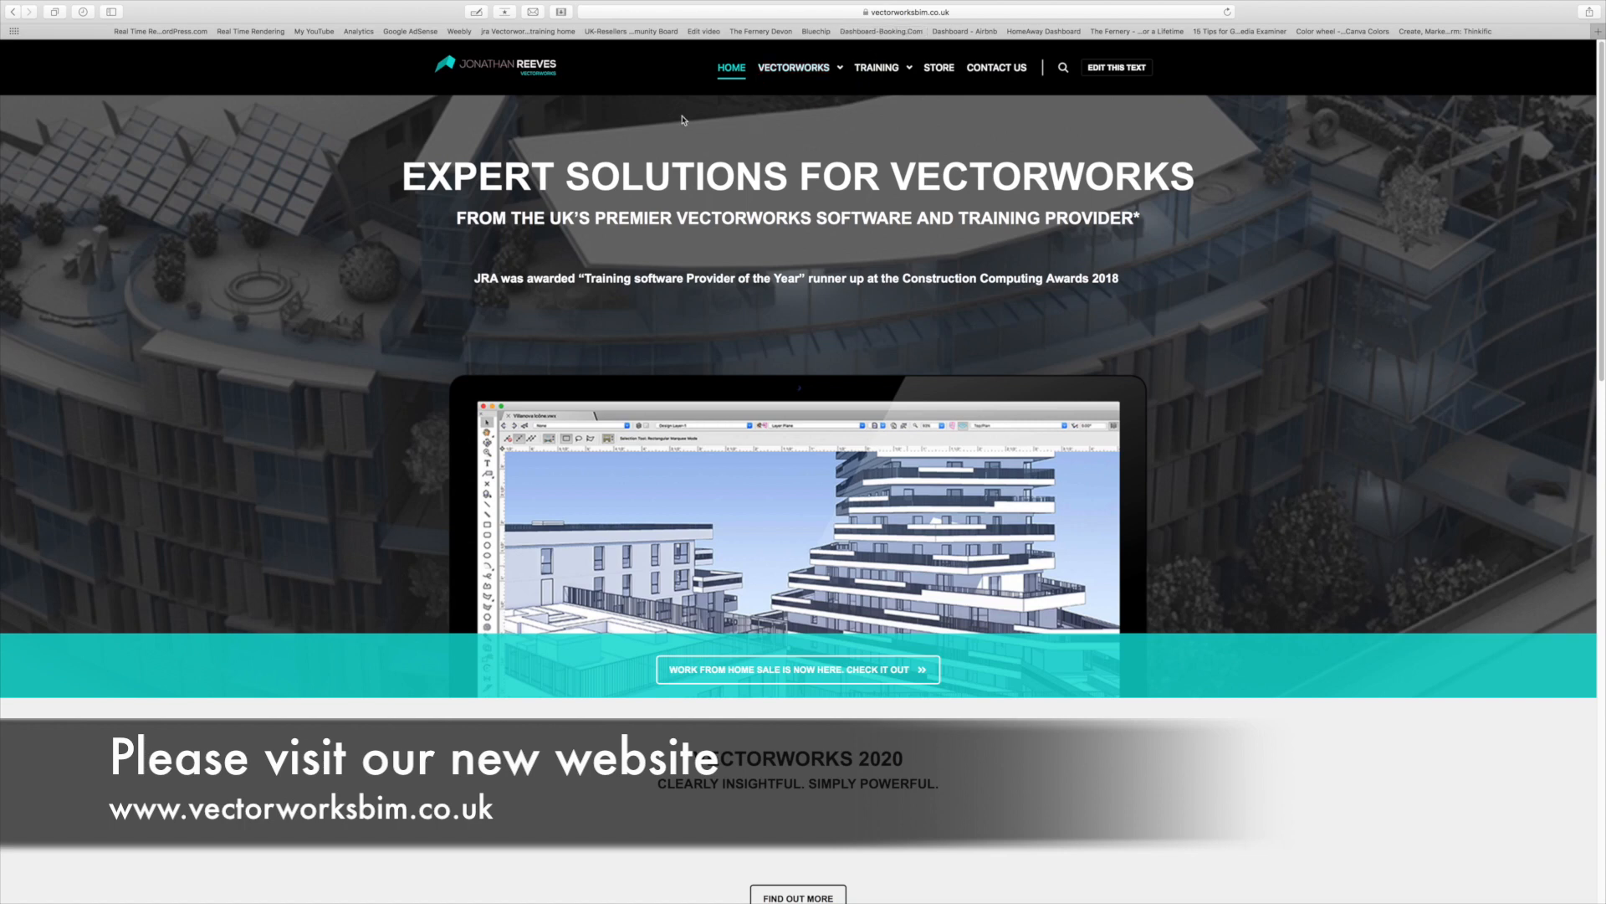
Open the Vectorworks page of the vectorworksbim.co.uk website in the browser and examine its main features and product range
{"action": "left_click", "coordinate": [784, 75]}
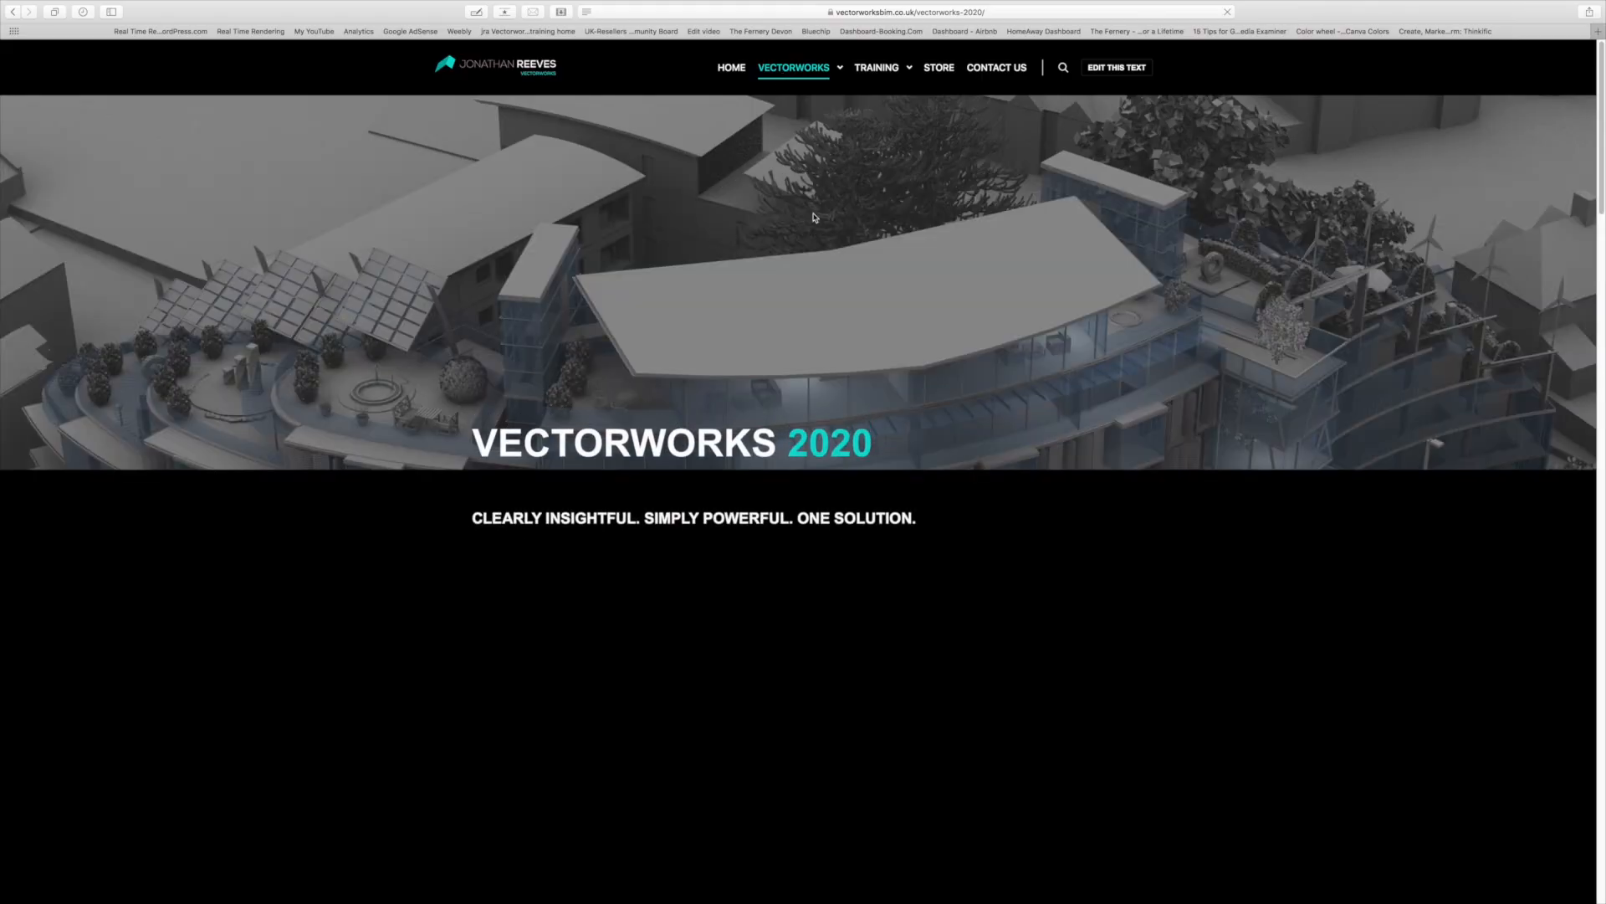
{"action": "scroll", "coordinate": [818, 230], "scroll_direction": "down", "scroll_amount": 10}
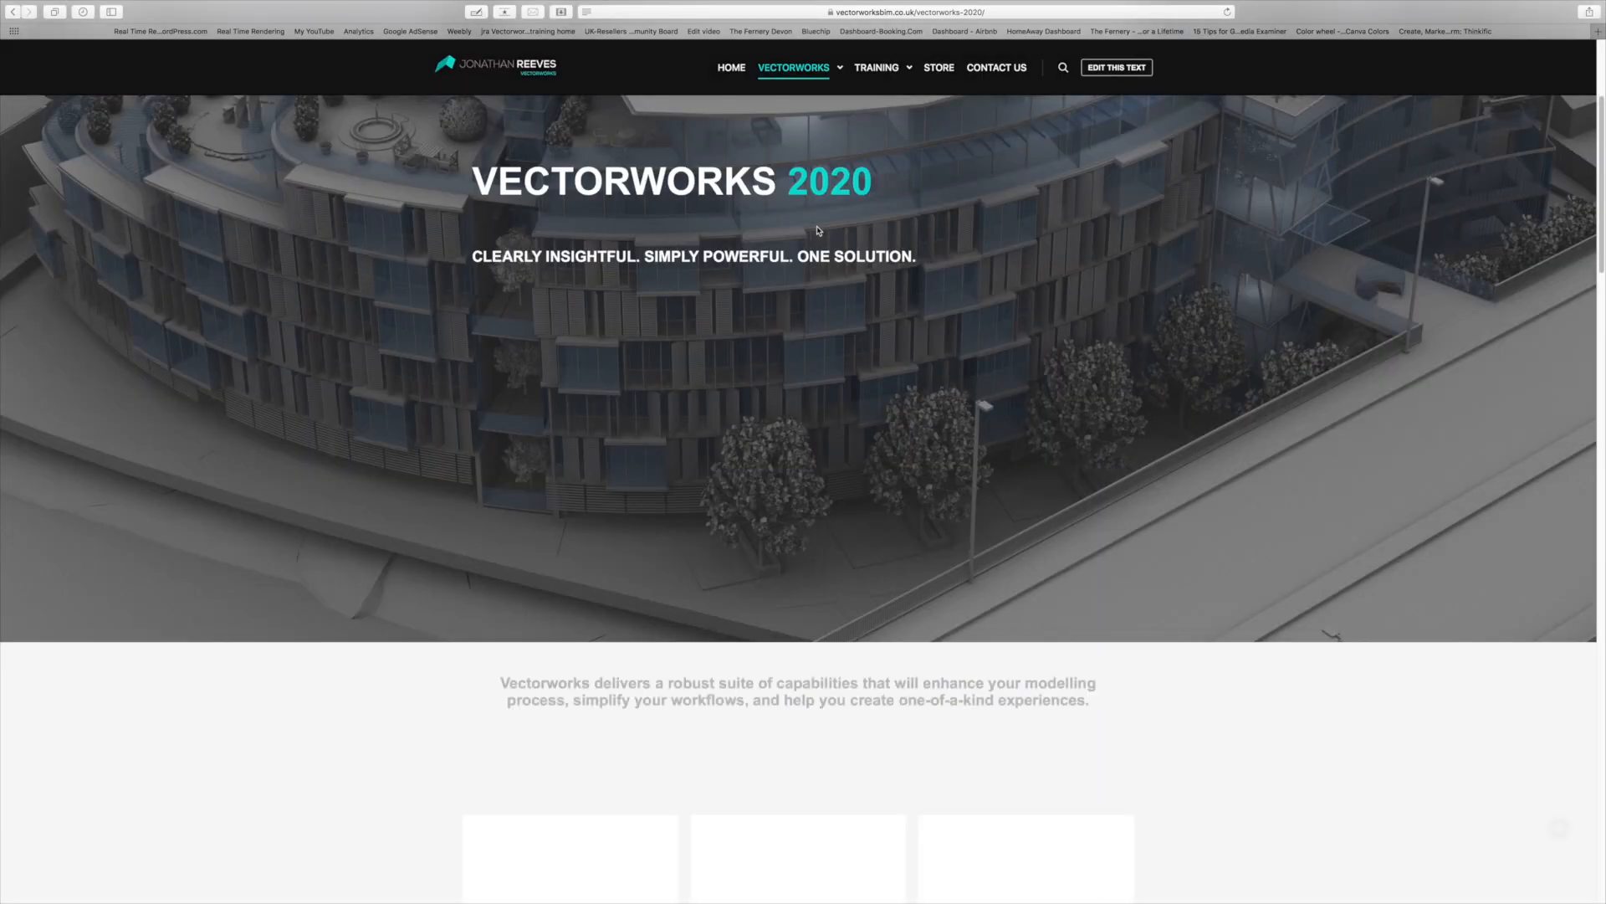
{"action": "scroll", "coordinate": [818, 230], "scroll_direction": "down", "scroll_amount": 5}
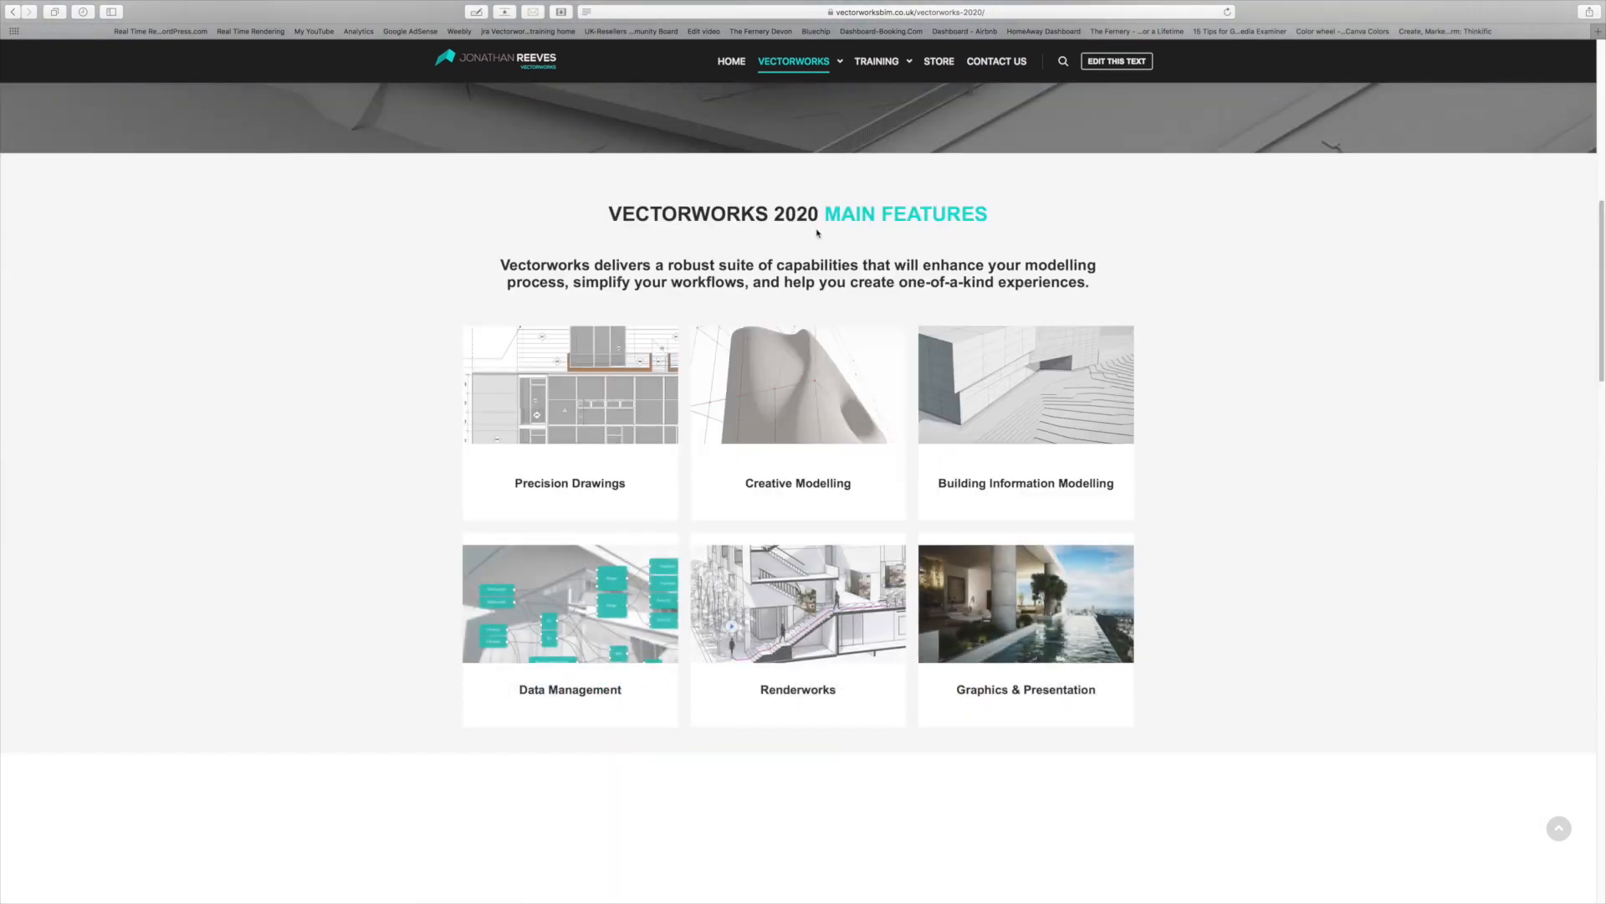
{"action": "scroll", "coordinate": [1004, 467], "scroll_direction": "down", "scroll_amount": 8}
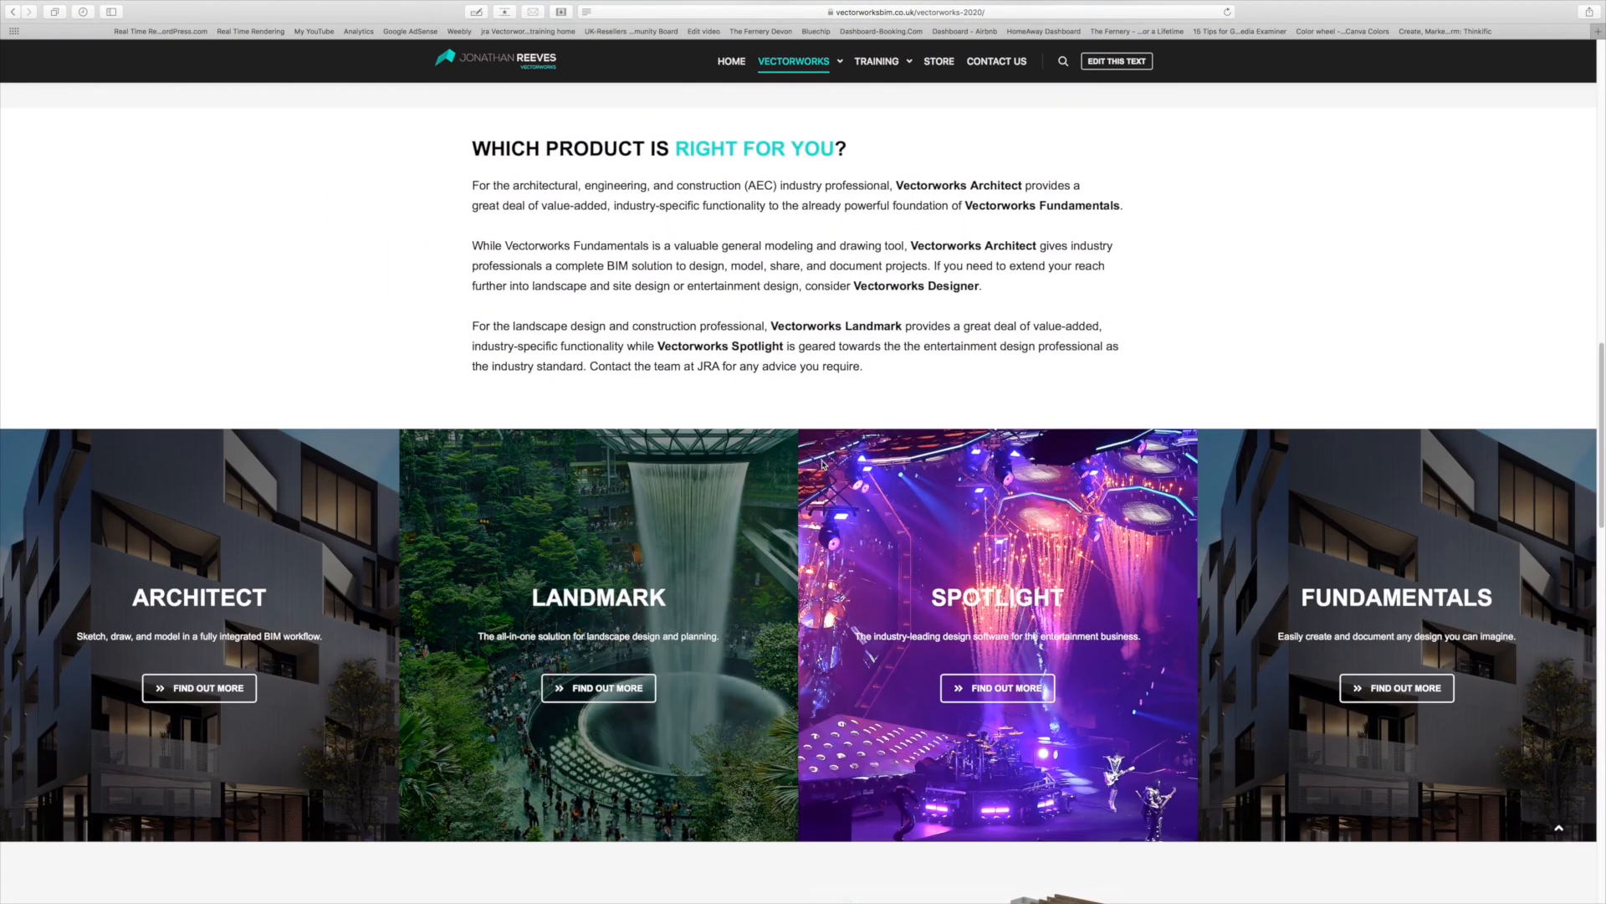
Open the website's Training page and examine the types of Vectorworks training offered
{"action": "scroll", "coordinate": [822, 466], "scroll_direction": "up", "scroll_amount": 10}
{"action": "left_click", "coordinate": [891, 67]}
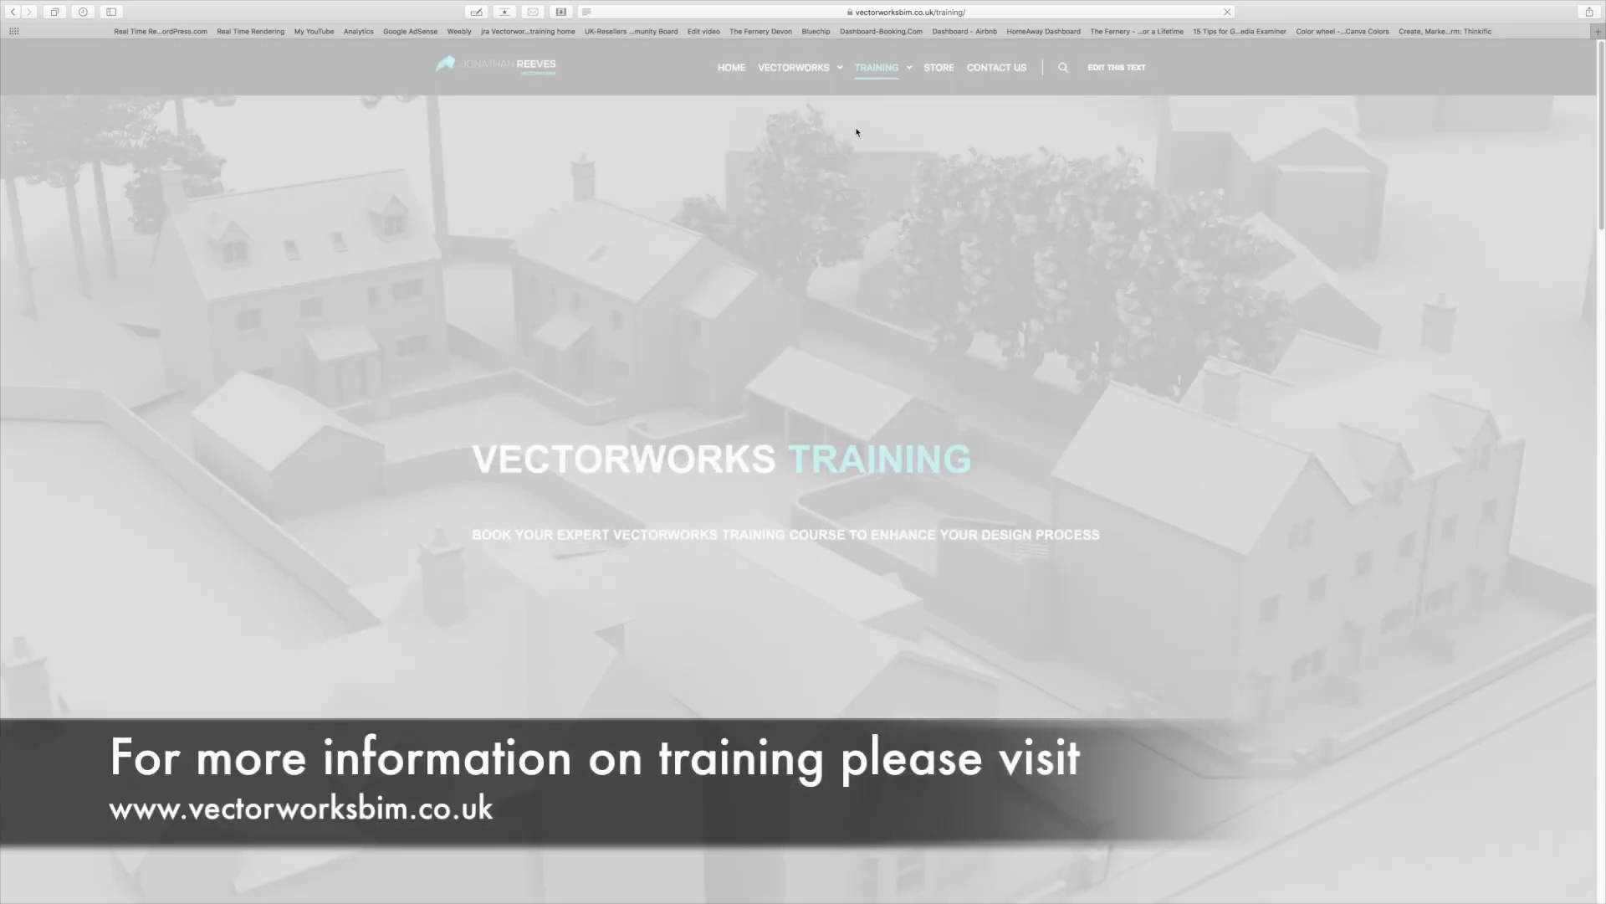
{"action": "scroll", "coordinate": [836, 412], "scroll_direction": "down", "scroll_amount": 6}
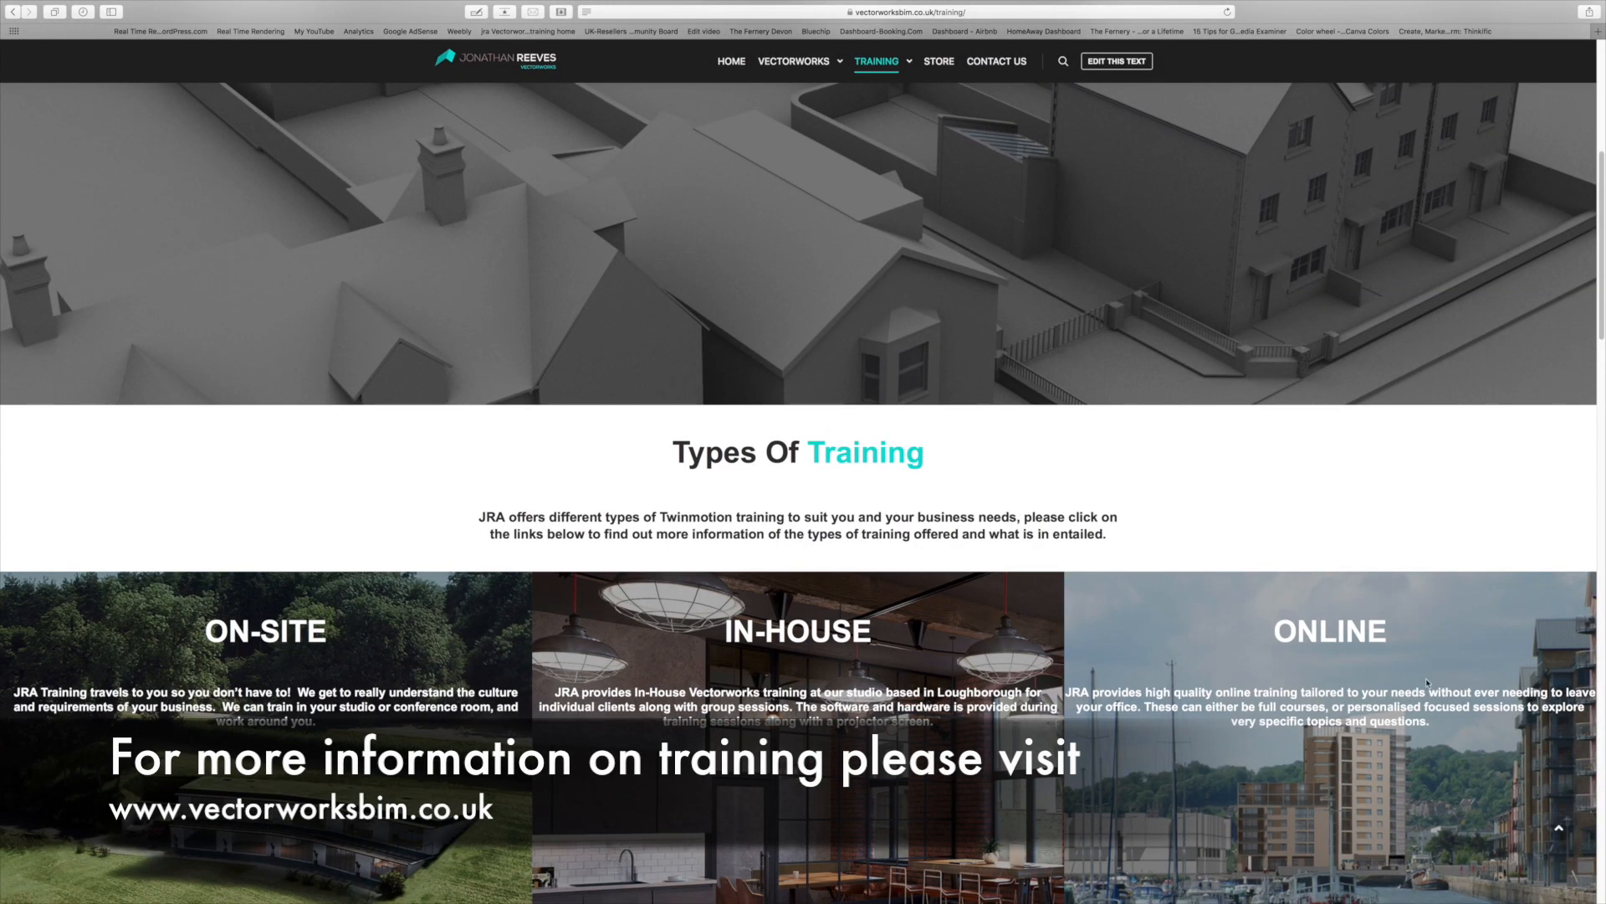
{"action": "scroll", "coordinate": [1336, 584], "scroll_direction": "down", "scroll_amount": 3}
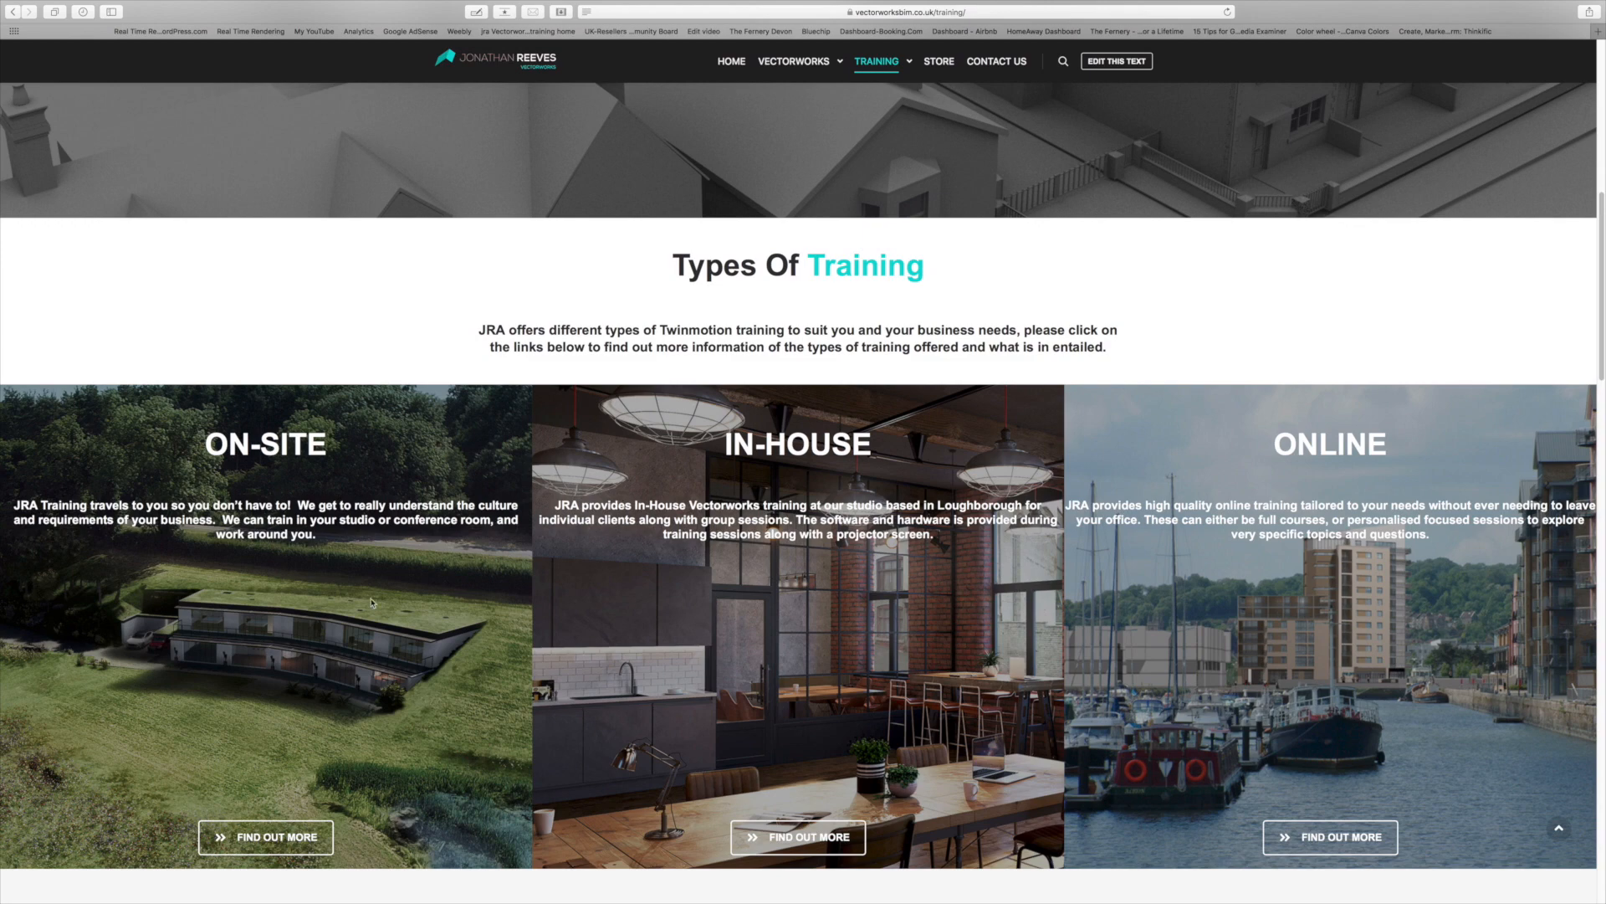
{"action": "scroll", "coordinate": [904, 305], "scroll_direction": "down", "scroll_amount": 1}
{"action": "scroll", "coordinate": [962, 448], "scroll_direction": "up", "scroll_amount": 7}
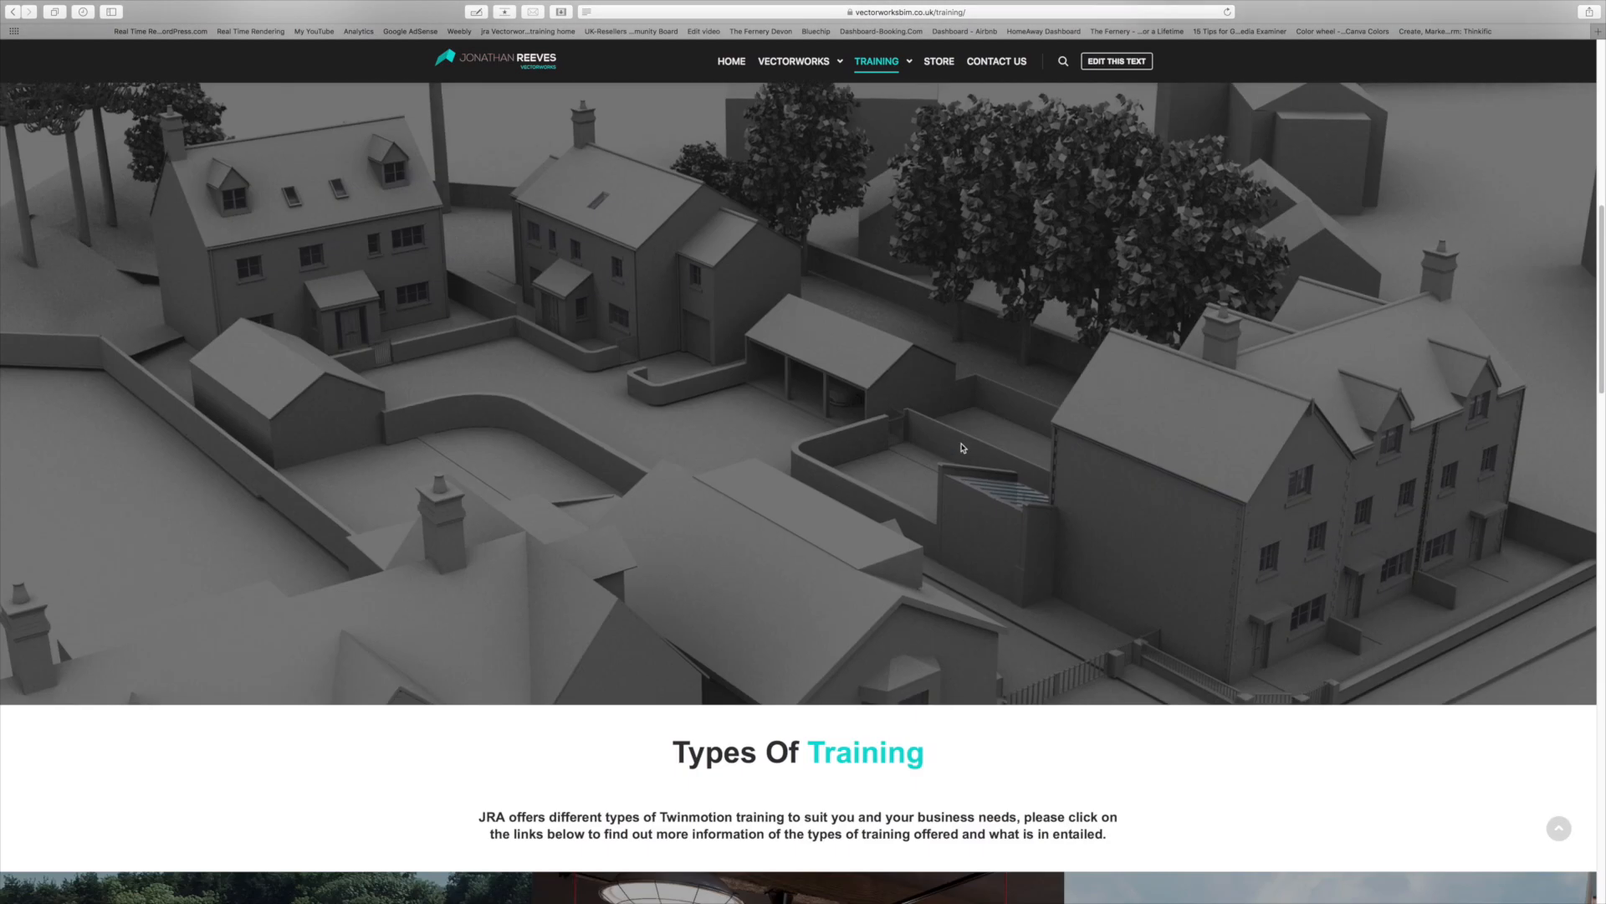